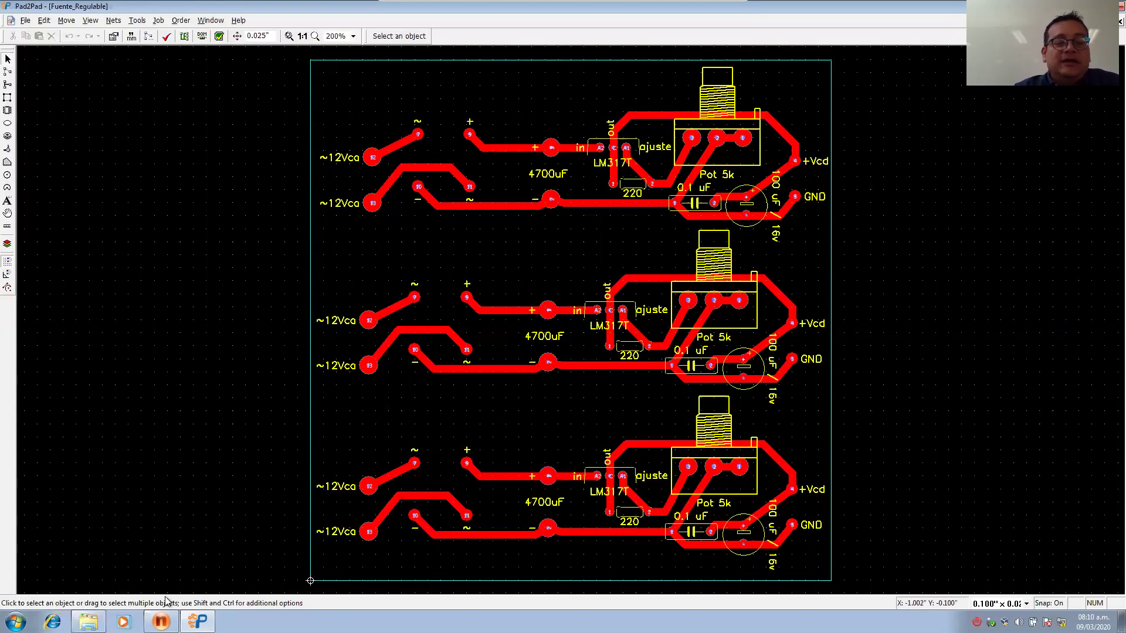
Open the Fuente_Variable image from the Ensambles folder and enlarge its power supply schematic for reading.
click(88, 622)
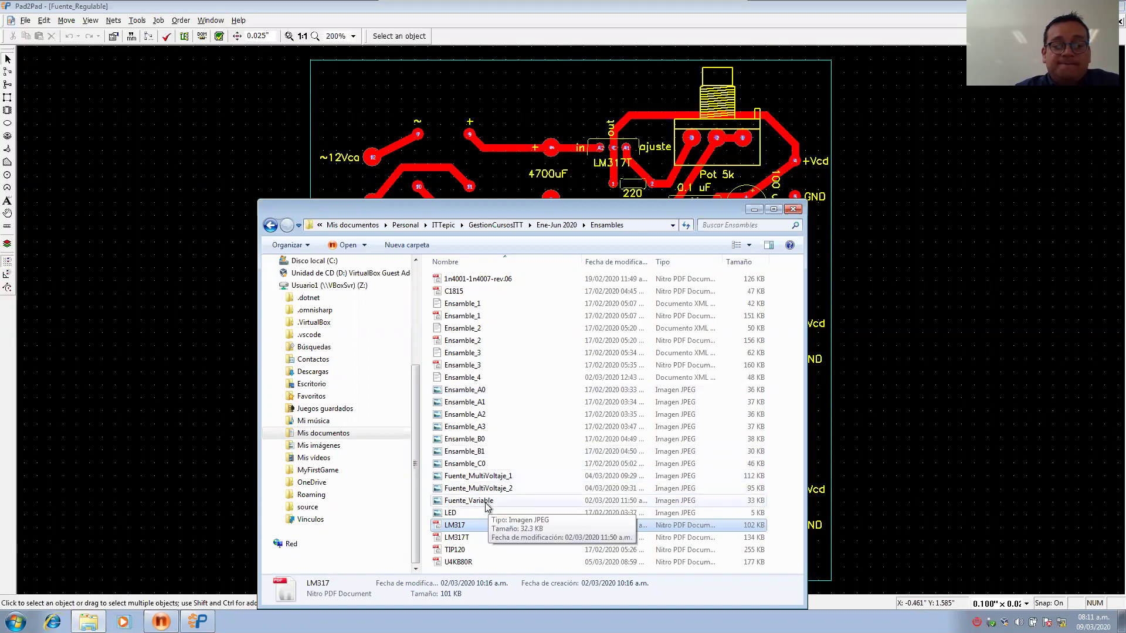
click(477, 464)
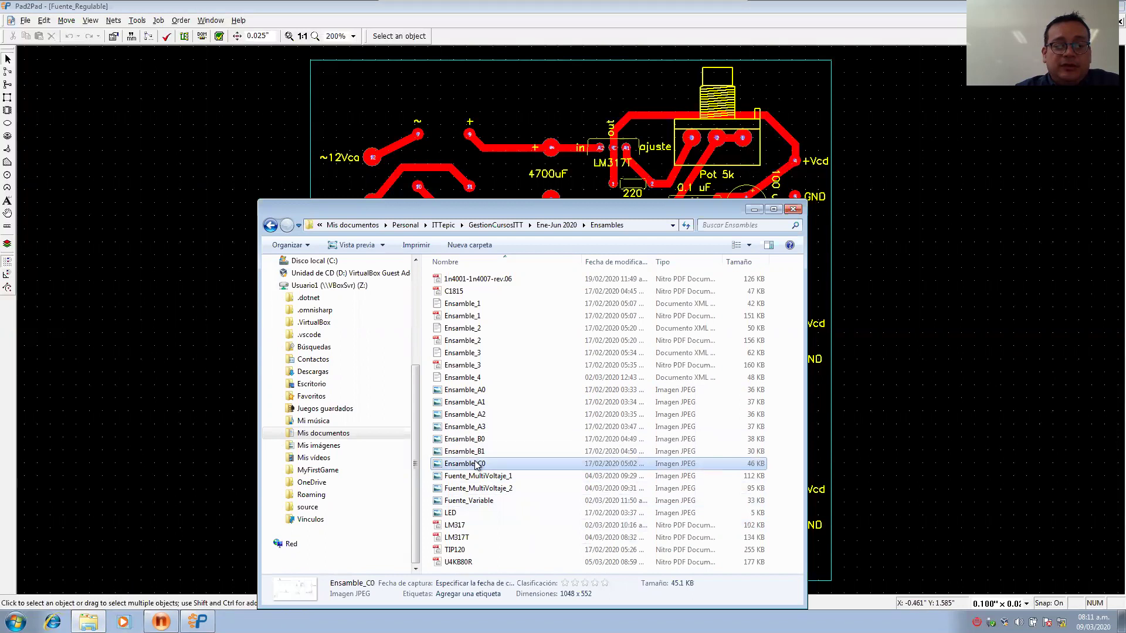
click(472, 502)
double_click(472, 501)
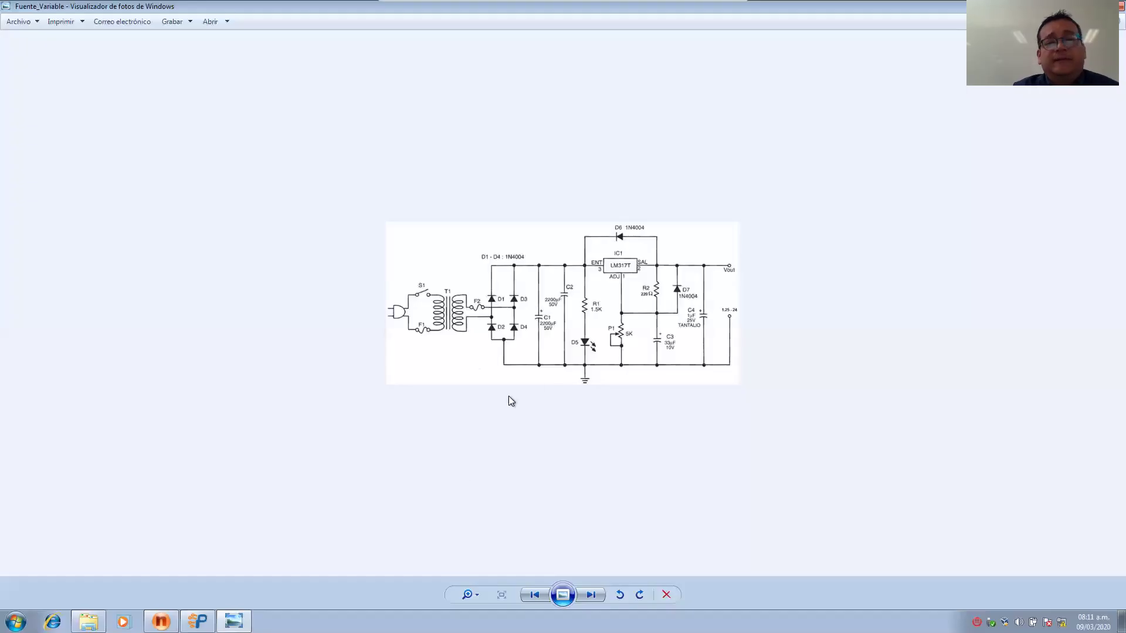
scroll(549, 388, up, 4)
scroll(565, 387, down, 1)
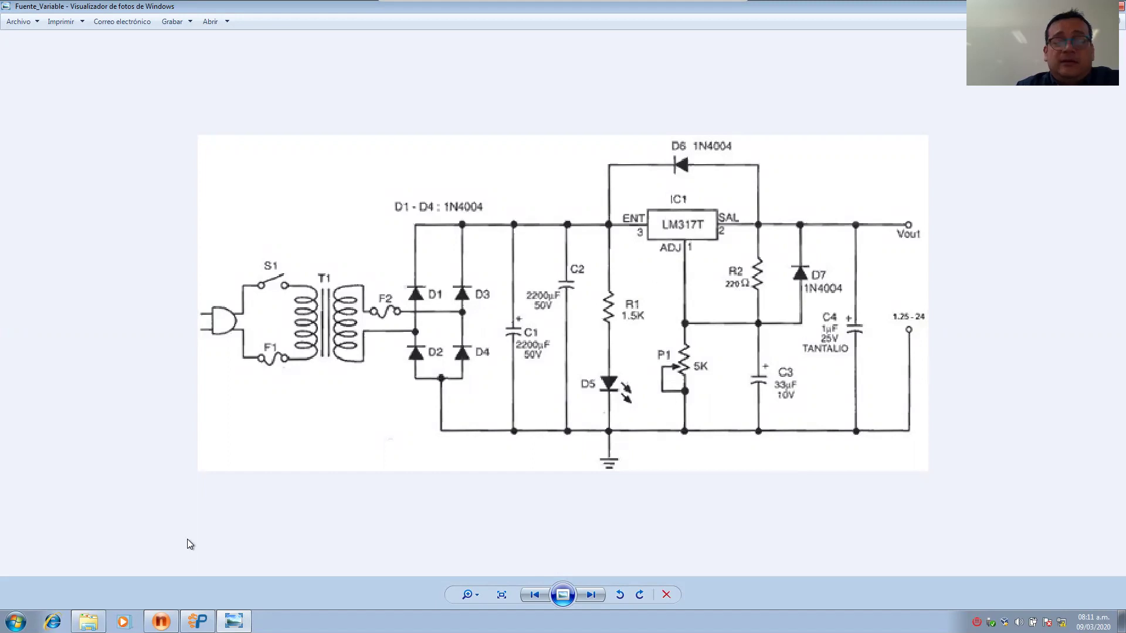
Switch to the LM317 datasheet in Nitro PDF and examine the features and package drawings on its first page.
click(162, 622)
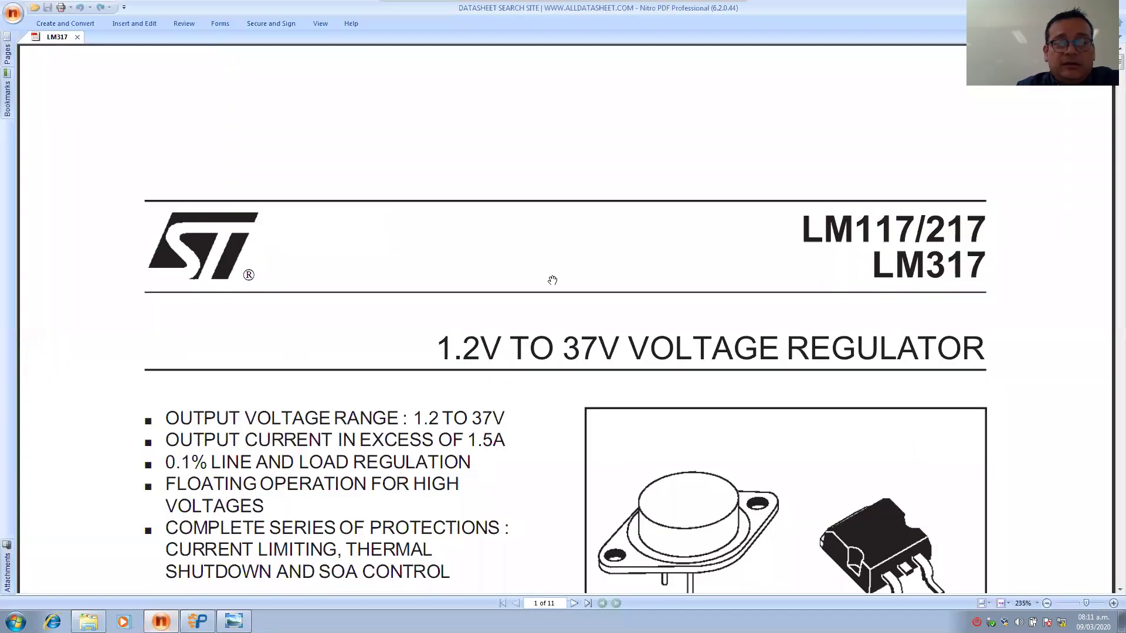
scroll(570, 273, down, 5)
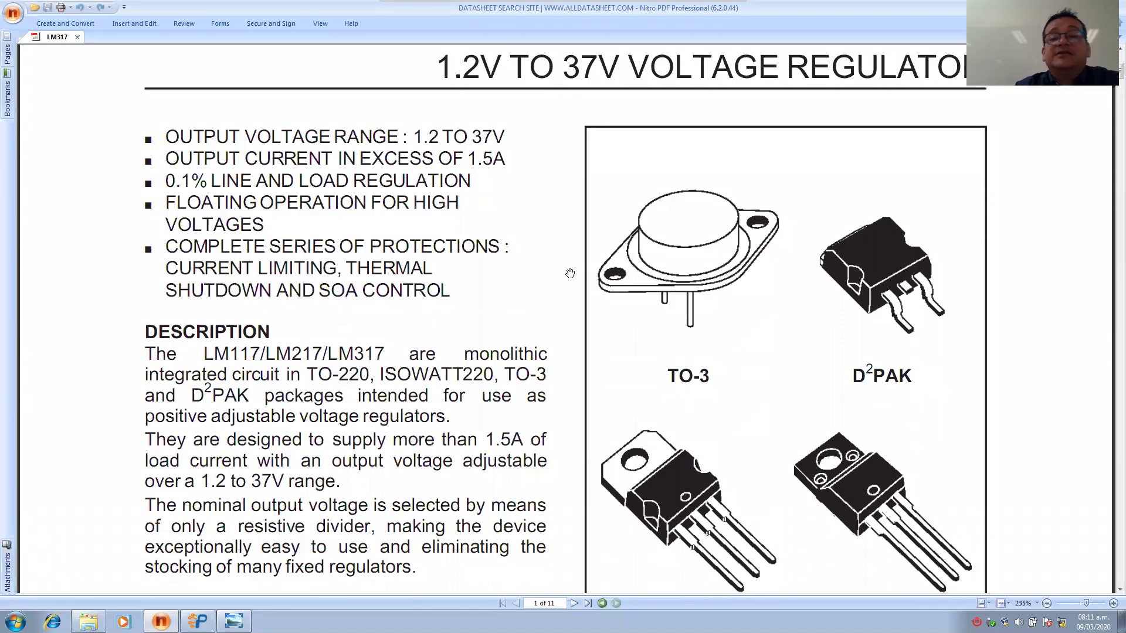
scroll(569, 277, down, 2)
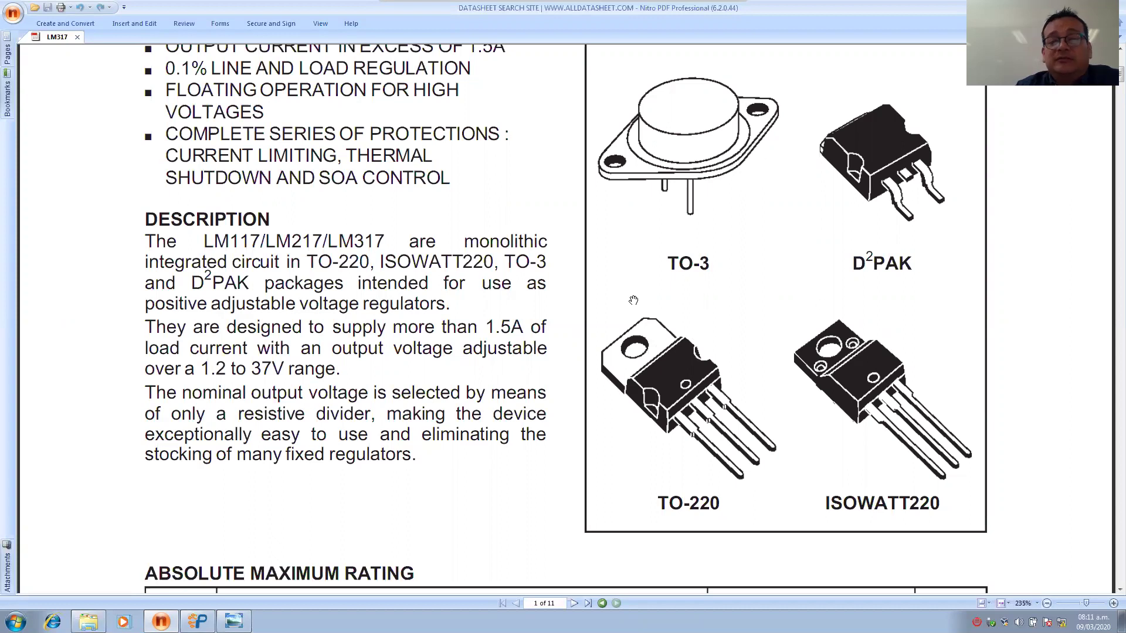
scroll(574, 170, up, 3)
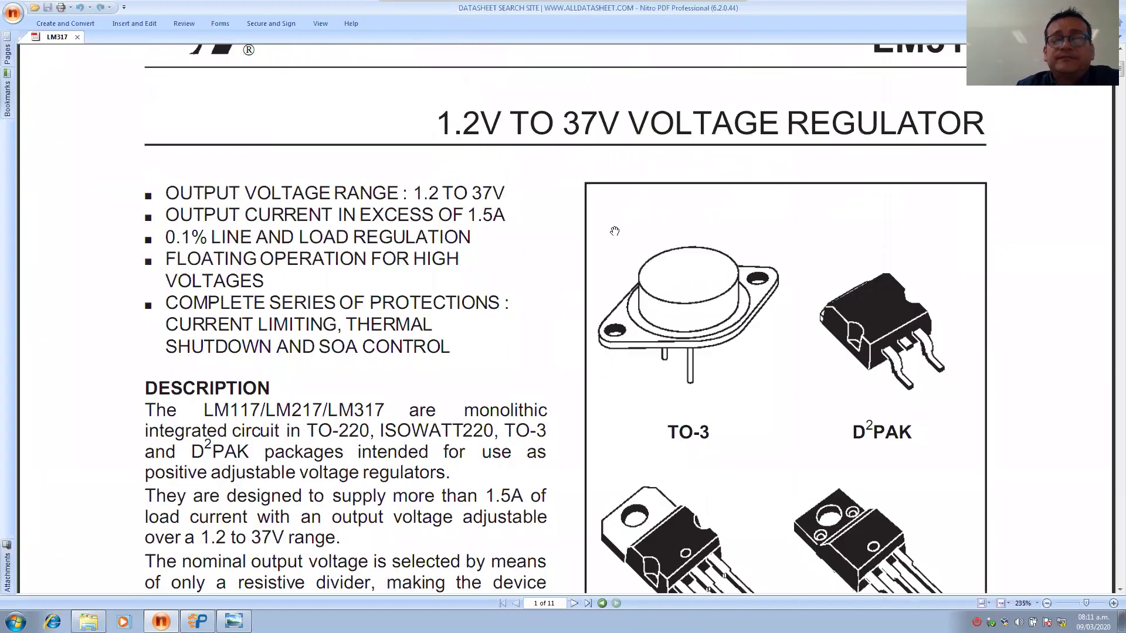
scroll(657, 410, down, 3)
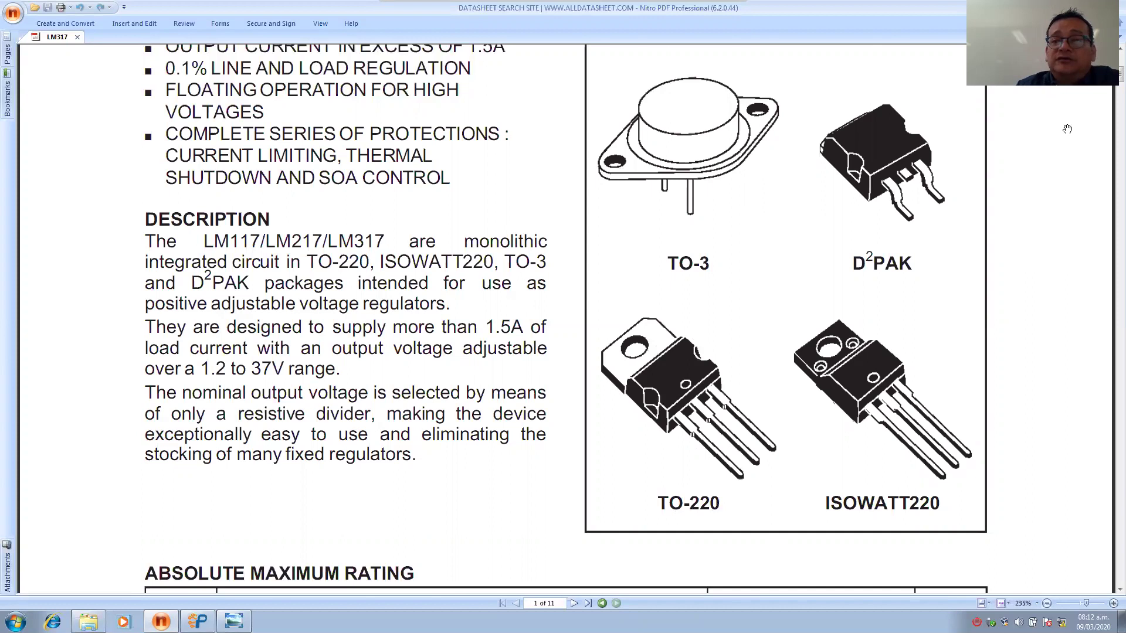
Look through the LM317 datasheet's connection diagrams, application circuits and package mechanical data up to the last page.
scroll(1105, 121, down, 20)
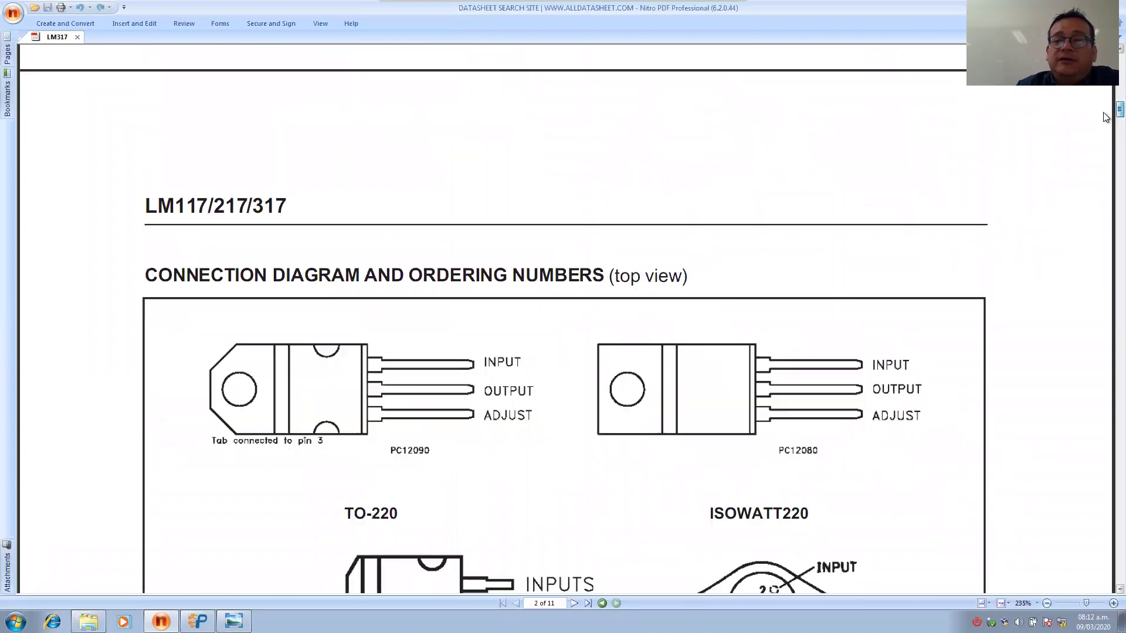
scroll(1104, 242, down, 20)
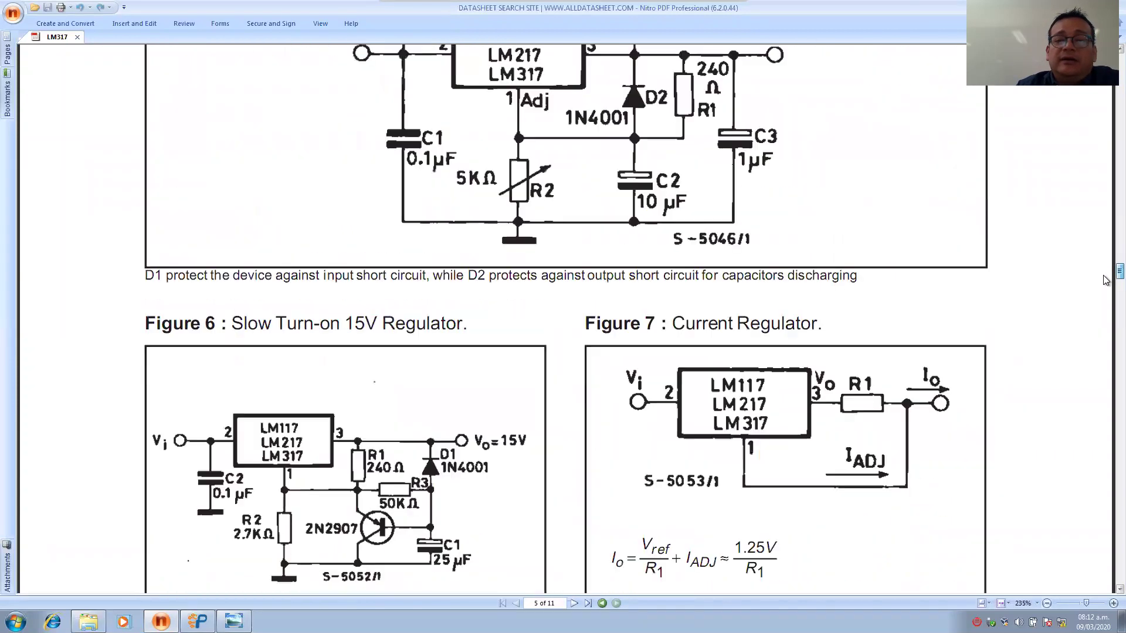
scroll(1106, 362, down, 20)
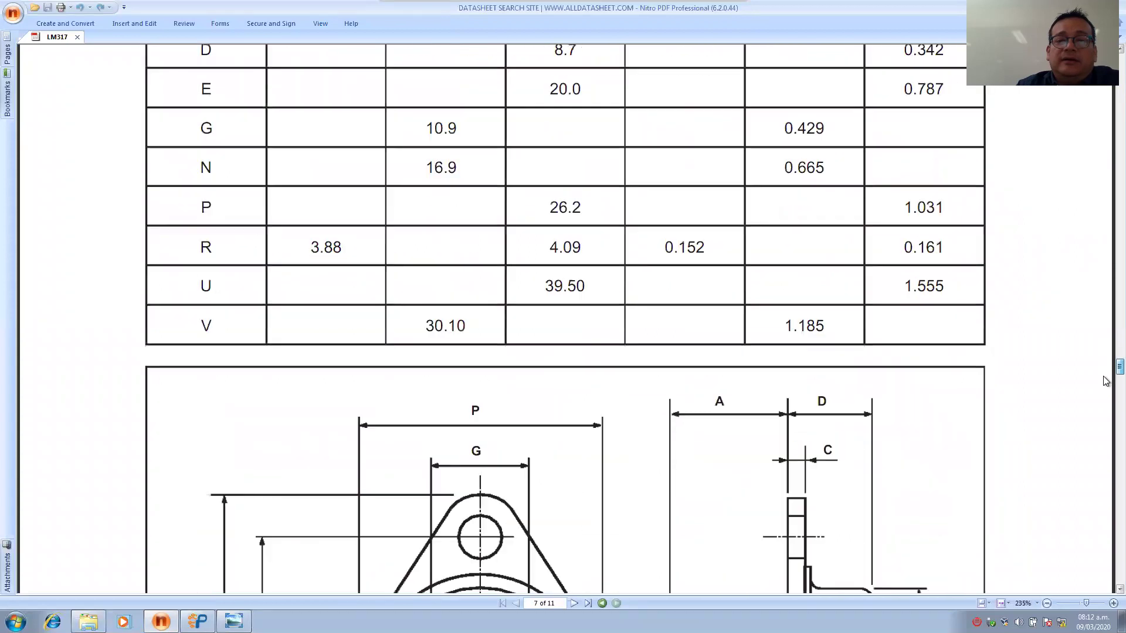
scroll(1105, 441, down, 20)
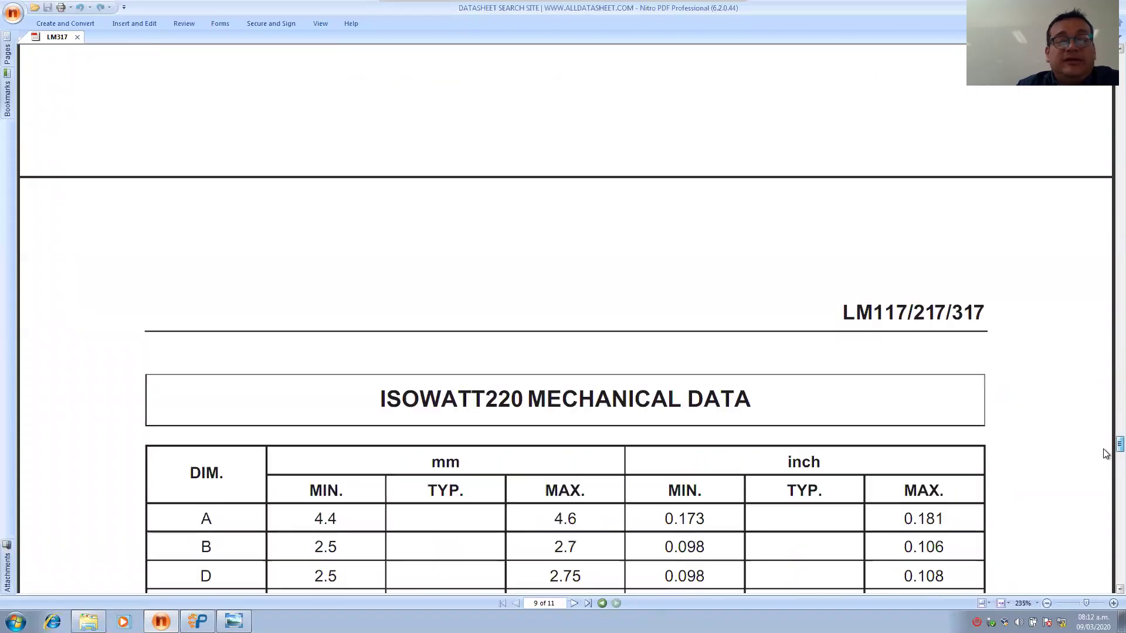
scroll(1105, 491, down, 20)
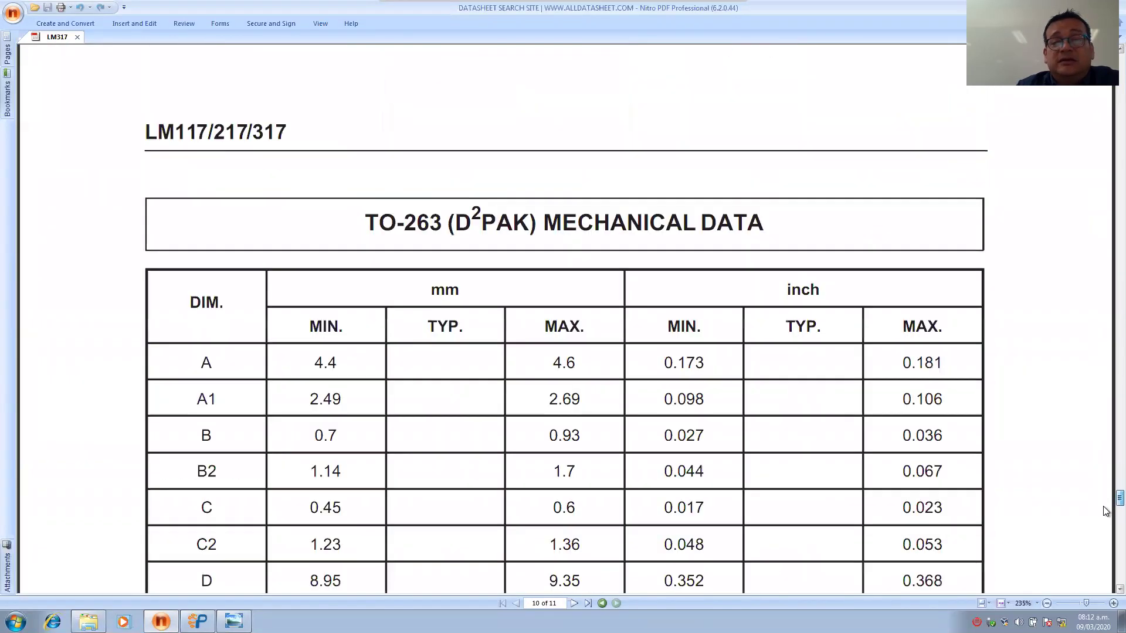
scroll(1106, 575, down, 3)
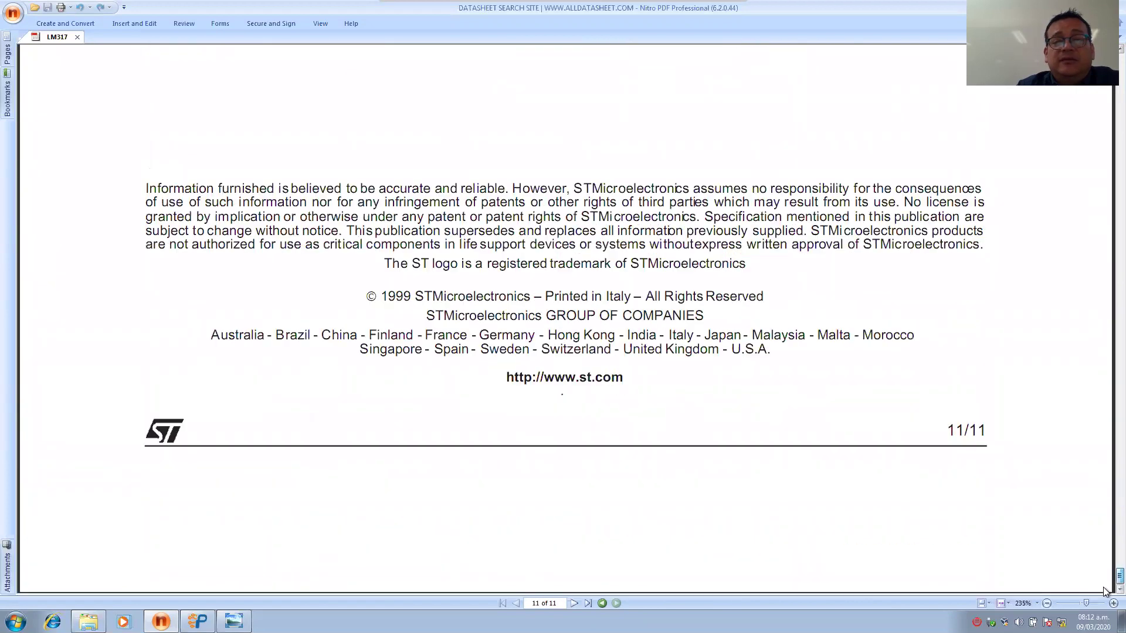
scroll(1105, 563, up, 10)
scroll(1106, 551, up, 15)
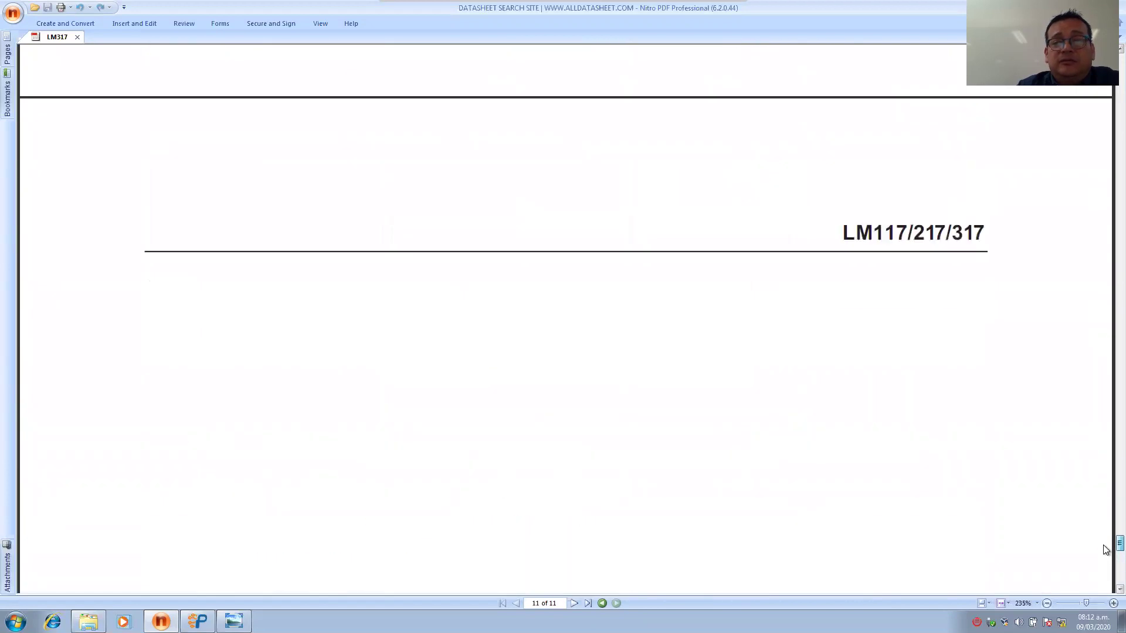
scroll(1105, 517, up, 6)
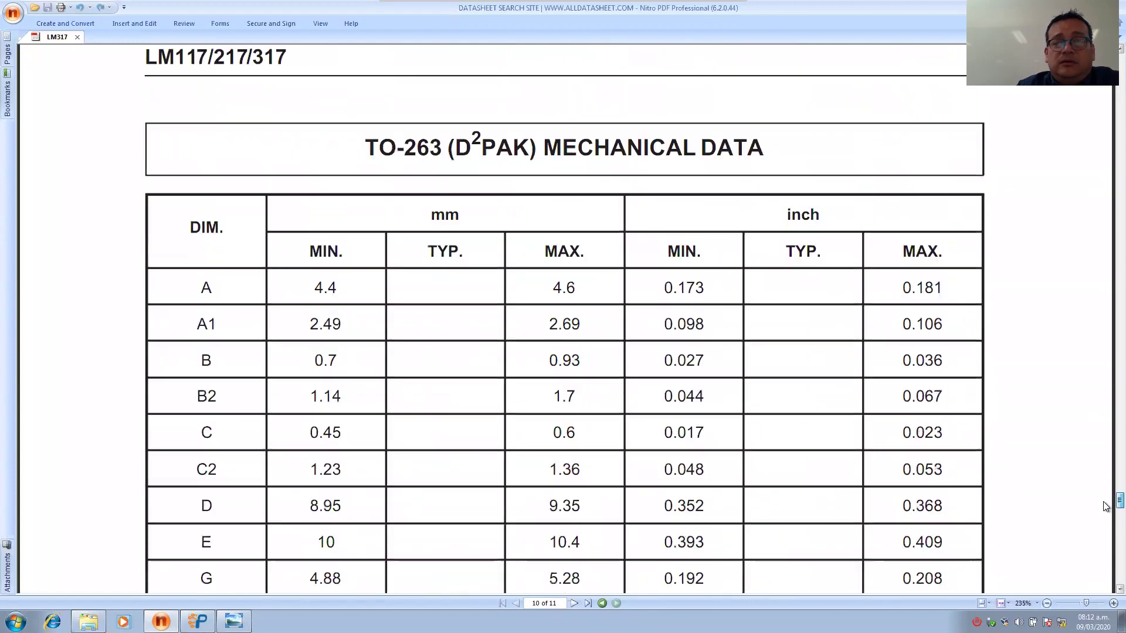
scroll(1106, 510, down, 10)
scroll(1106, 508, up, 20)
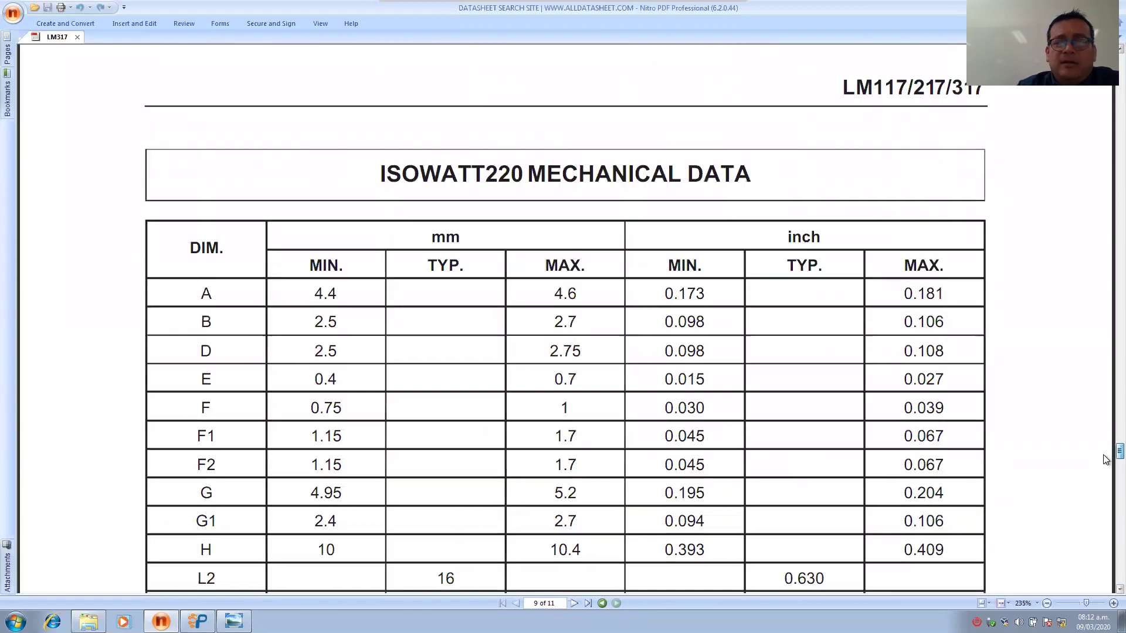
Return to the datasheet's connection diagrams on page 2 and compare the regulator pinout with the Fuente_Variable schematic.
drag(1104, 368, 1104, 116)
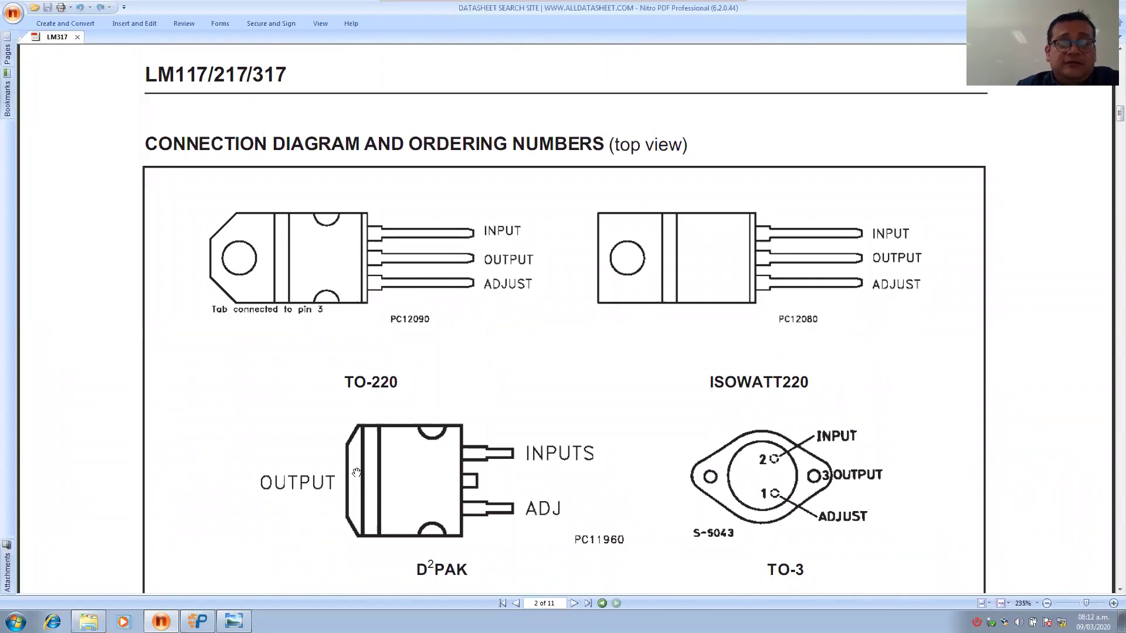
click(233, 622)
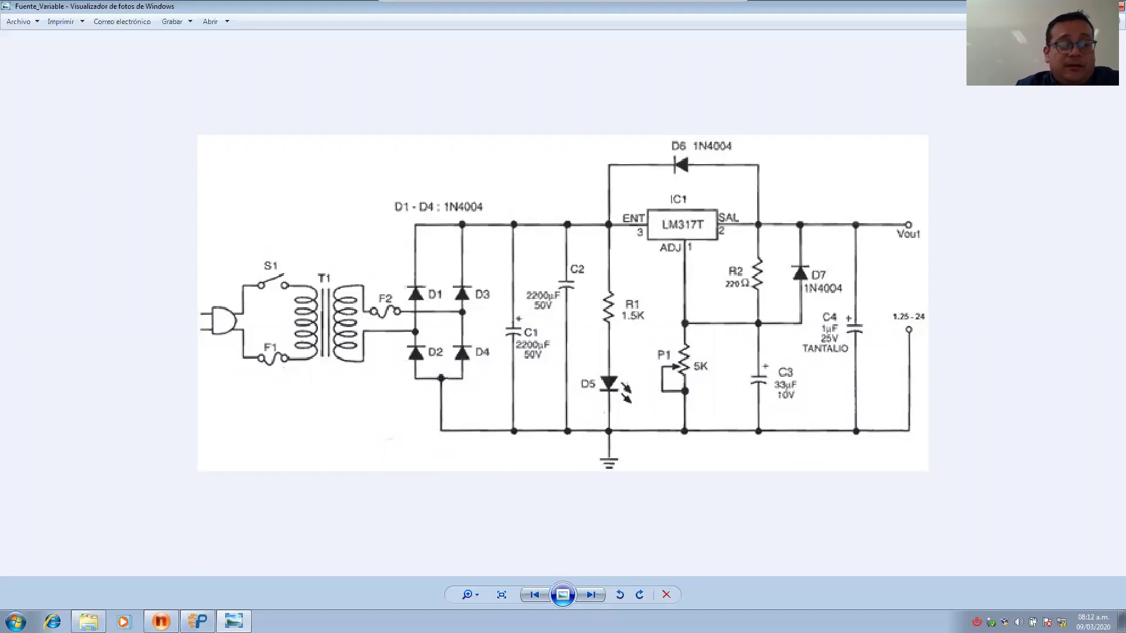
click(161, 622)
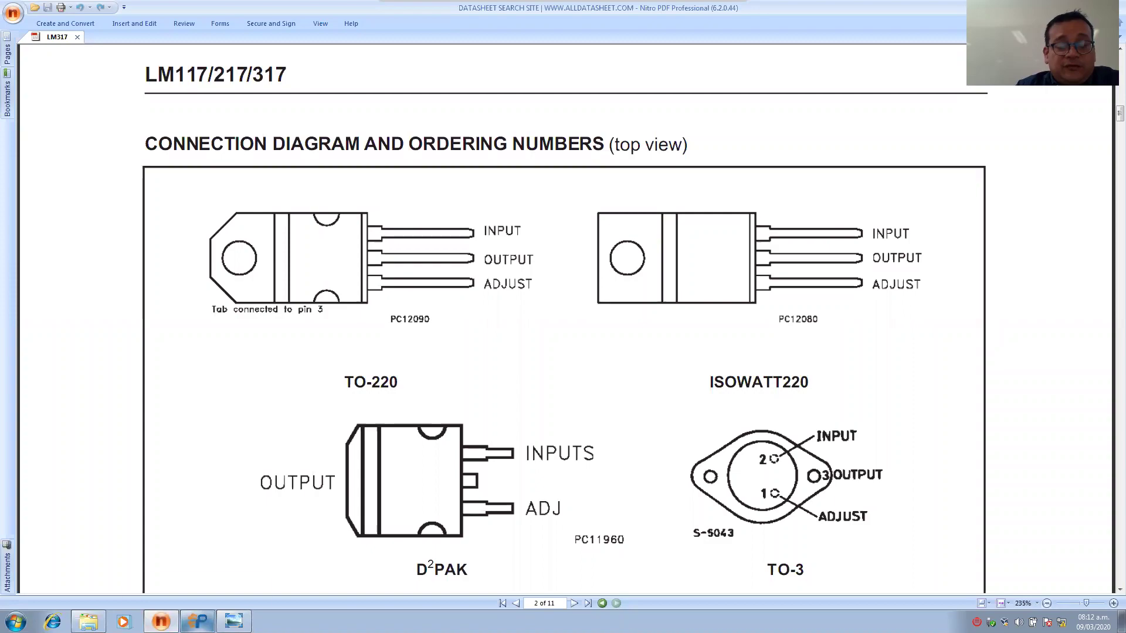
Switch to Pad2Pad and close the Fuente_Regulable board.
click(197, 622)
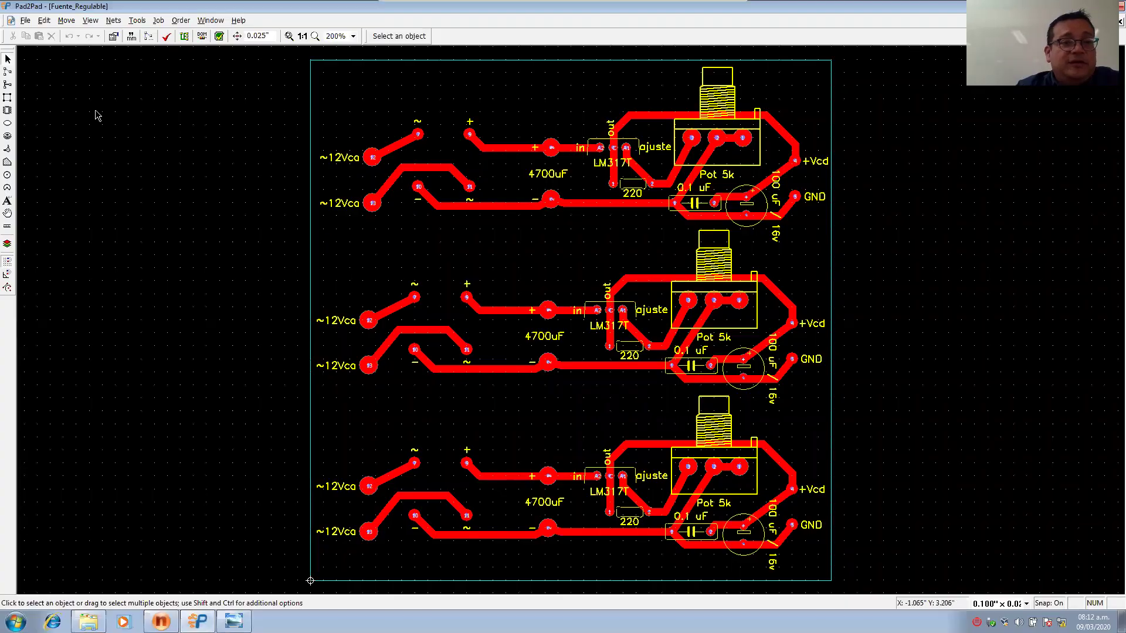
click(26, 21)
click(37, 61)
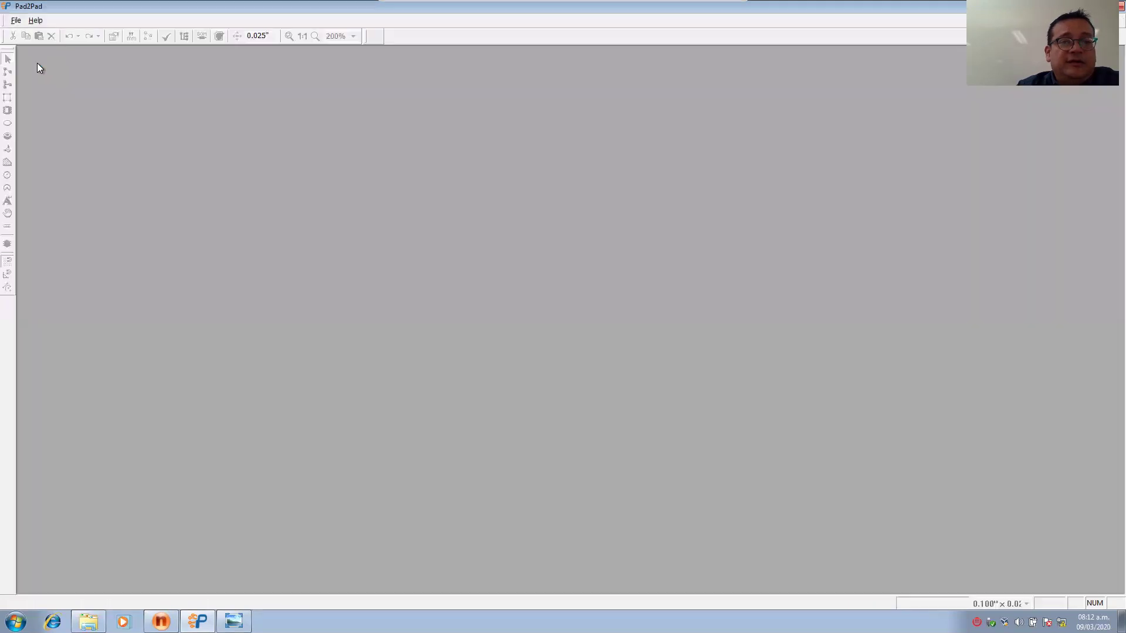
Start a new board job, keeping 2 layers and the 4 in width, and set the board height to 4 in.
click(20, 24)
click(27, 33)
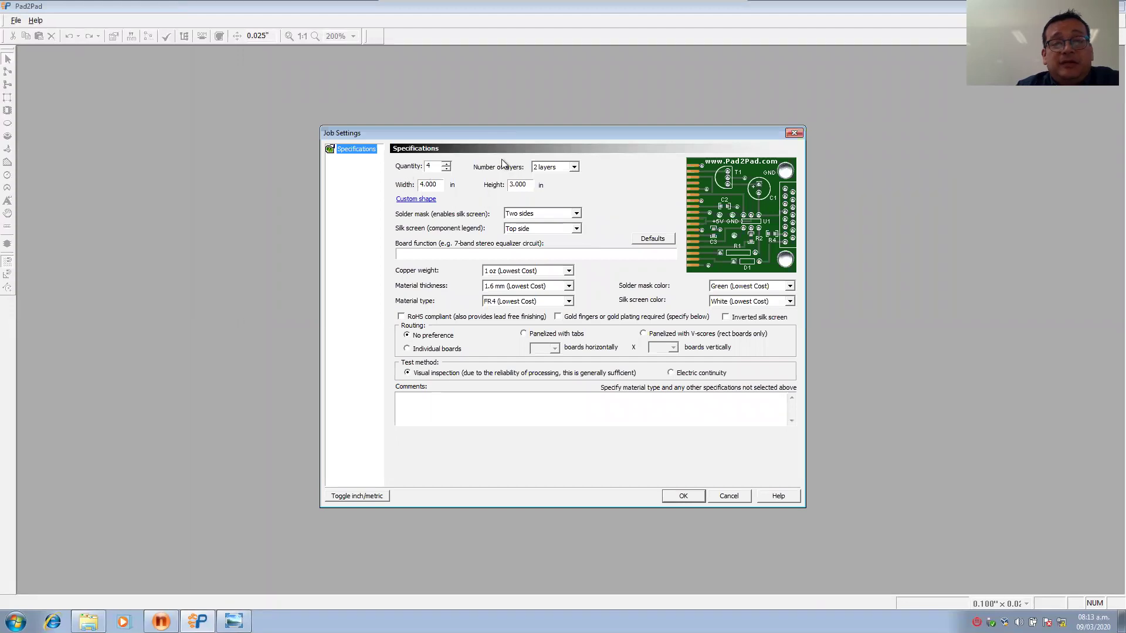
click(575, 168)
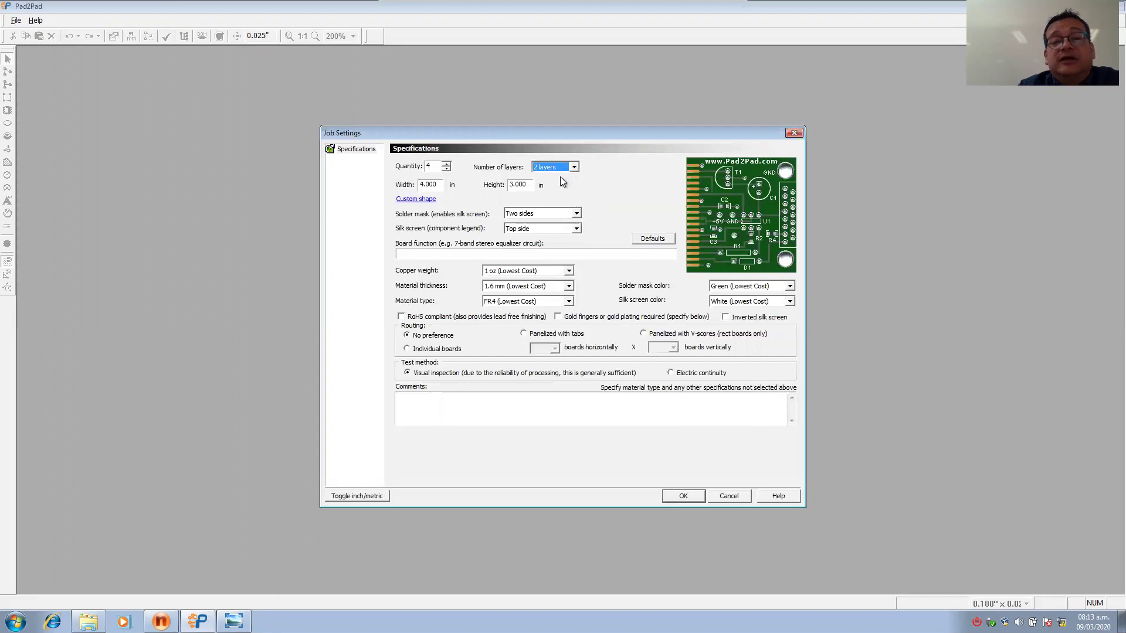
click(436, 185)
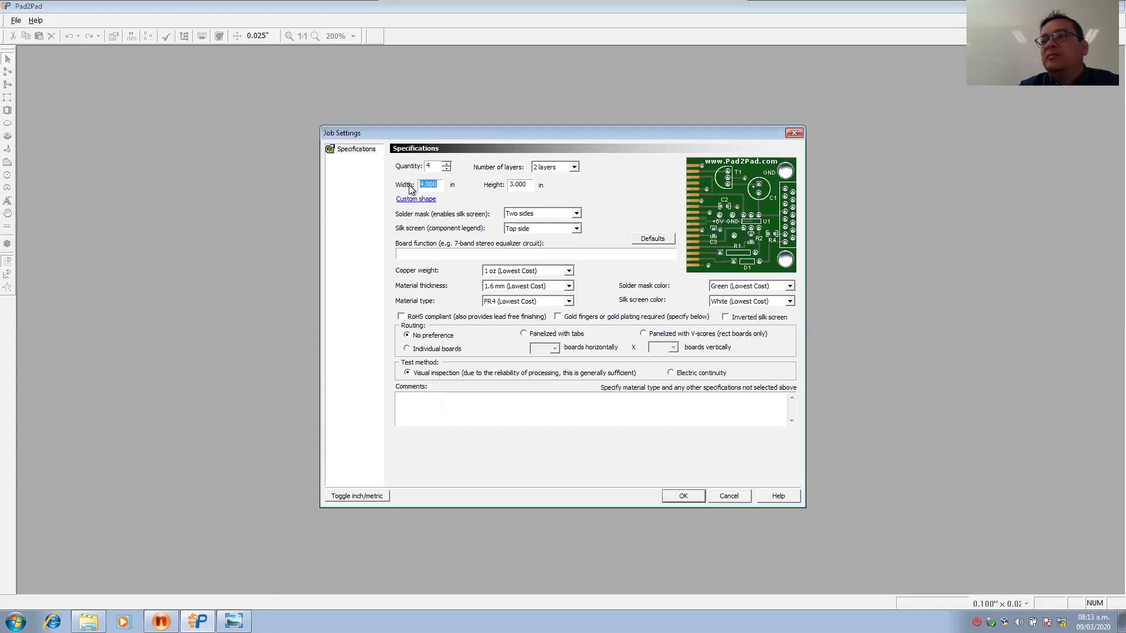
key(Tab)
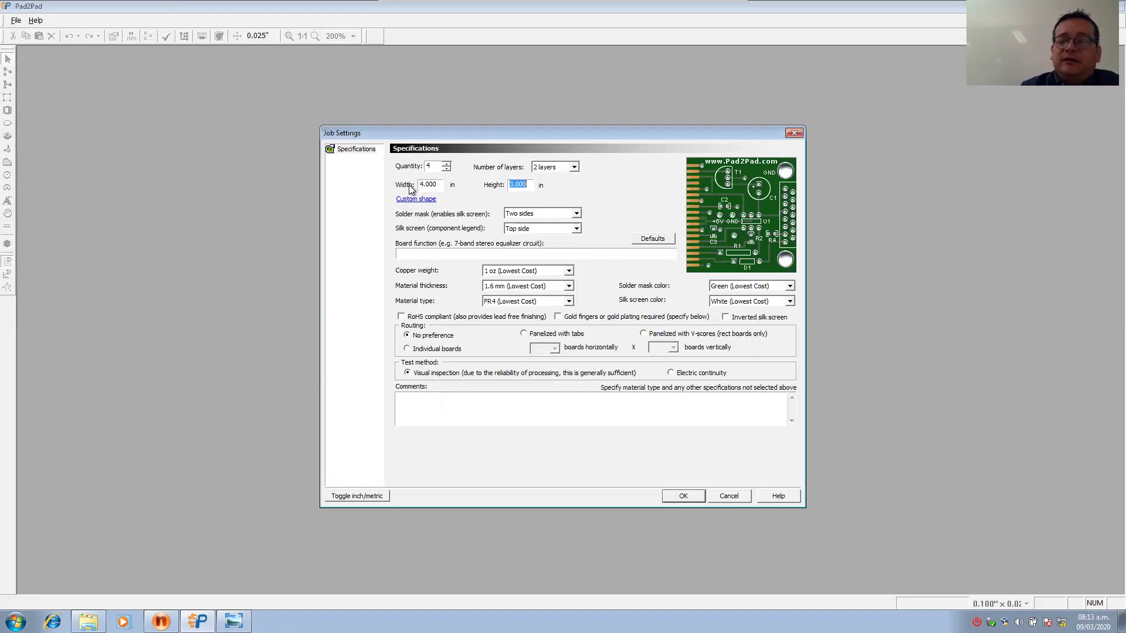
text(4)
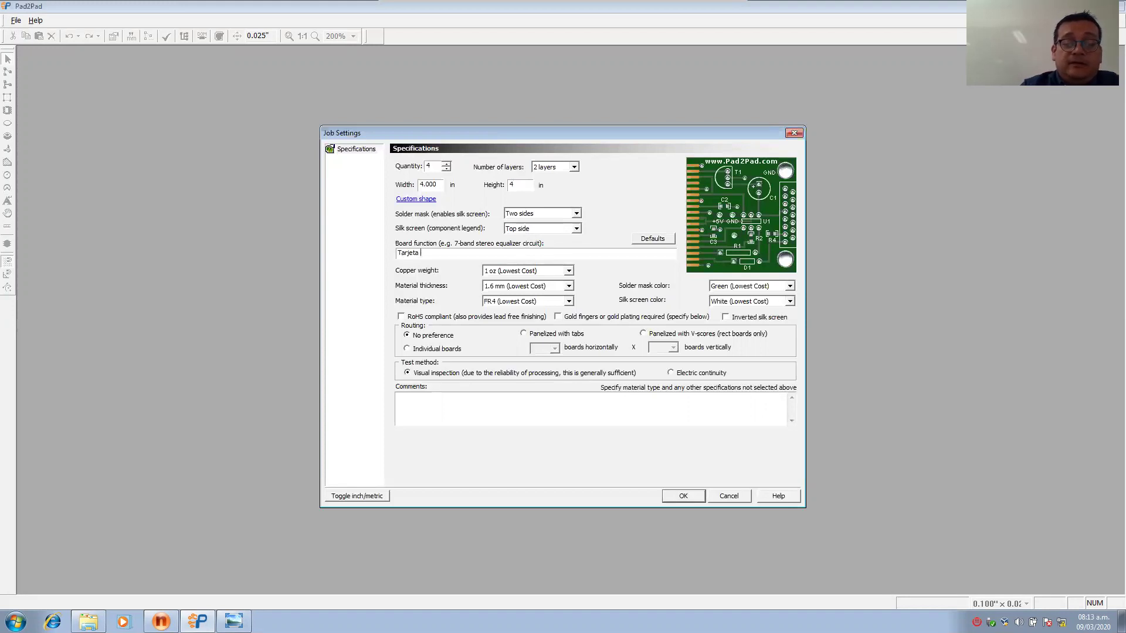
Enter the board function "Tarjeta Fuente de Voltaje" and the comment "Basada en el regulador LM317T", and create the board.
text(ente de Voltaje)
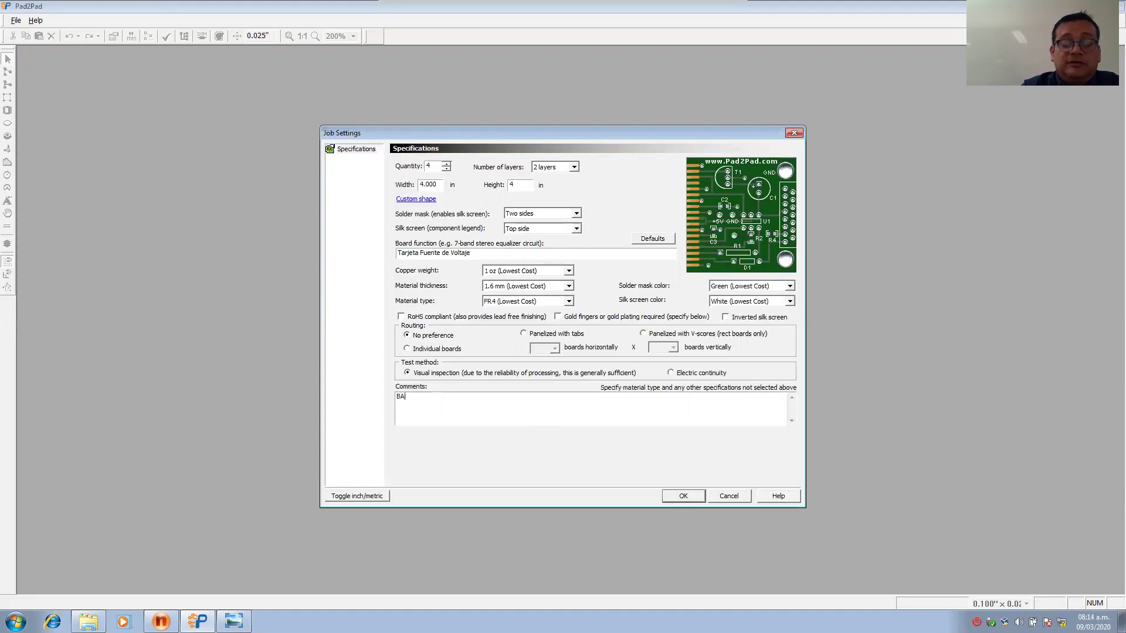
key(BackSpace)
key(BackSpace)
key(BackSpace)
key(BackSpace)
key(BackSpace)
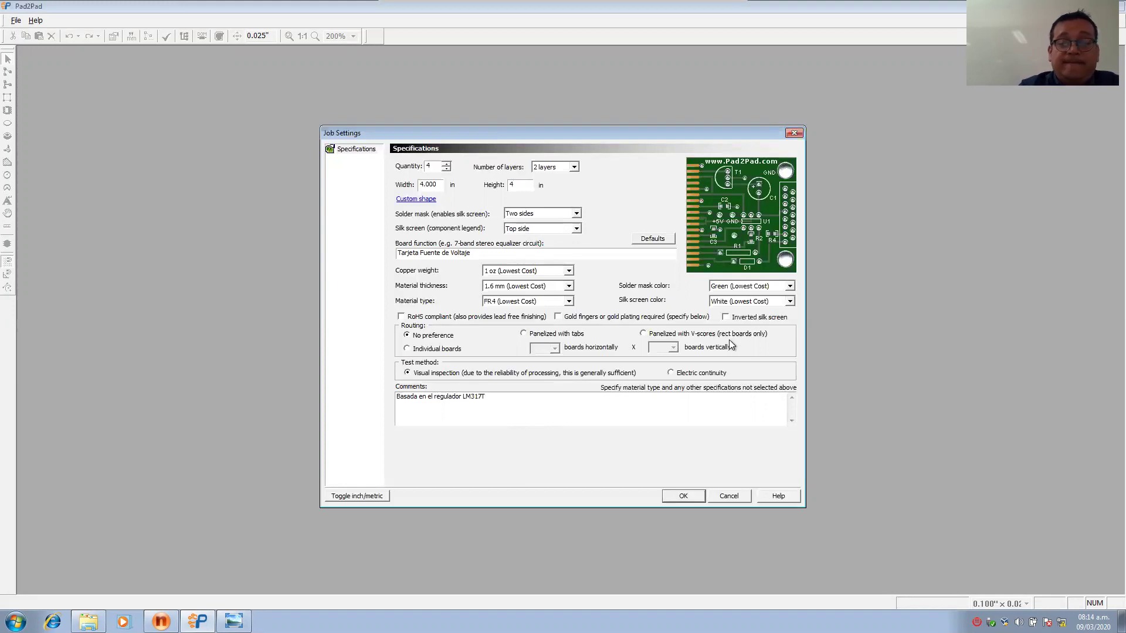
click(692, 495)
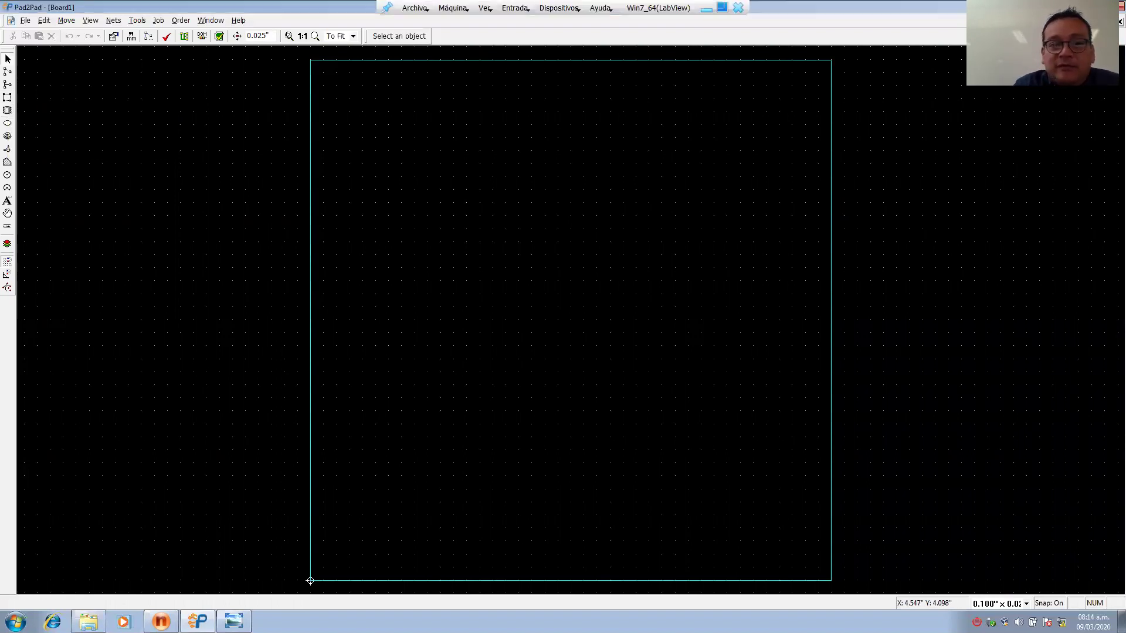
Take the Pad2Pad window out of full screen and enlarge it over the datasheet window.
mouse_move(715, 11)
mouse_down()
mouse_move(761, 25)
mouse_move(919, 28)
mouse_move(980, 53)
mouse_move(981, 62)
mouse_move(981, 54)
mouse_up()
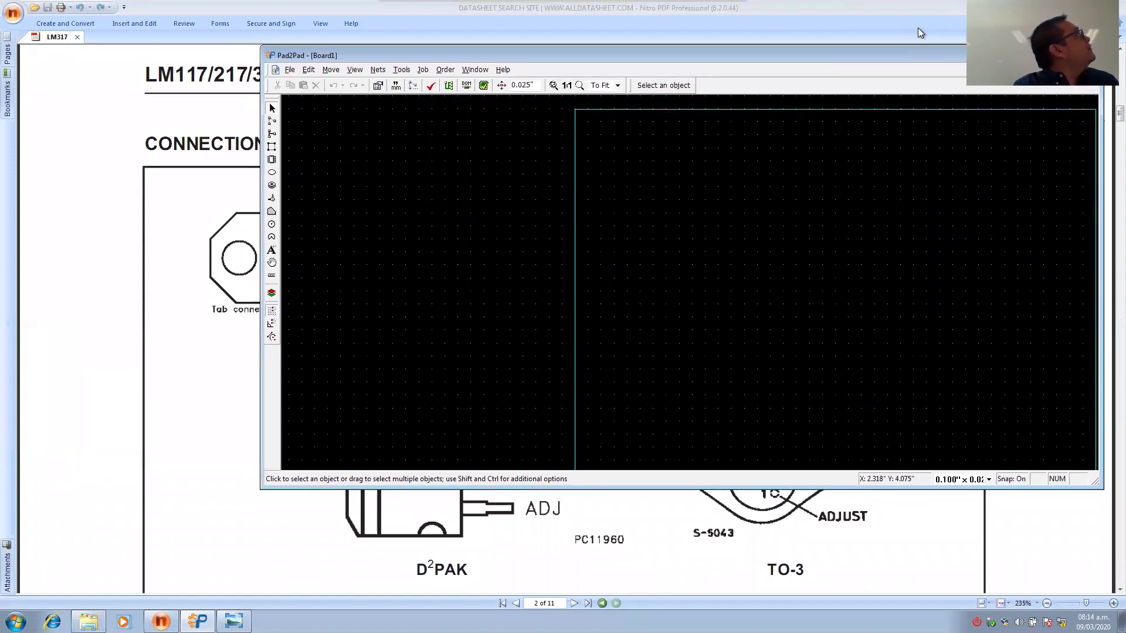
drag(266, 497, 24, 592)
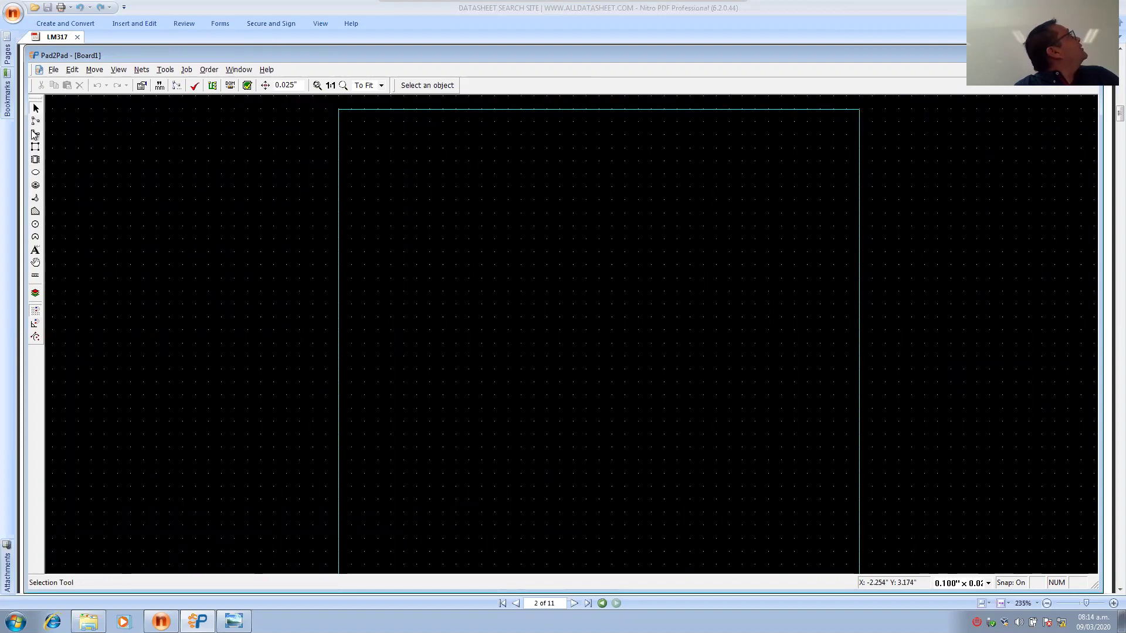
Open the footprint library, check the package drawings in the LM317 datasheet, and search the footprints for "to-220".
click(36, 164)
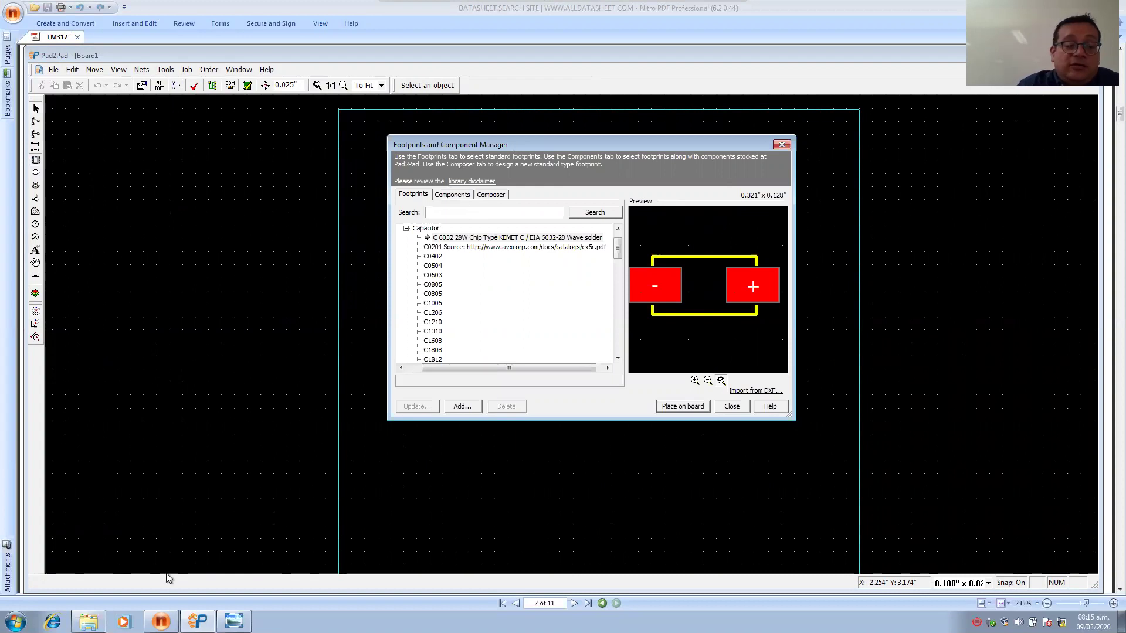
click(161, 622)
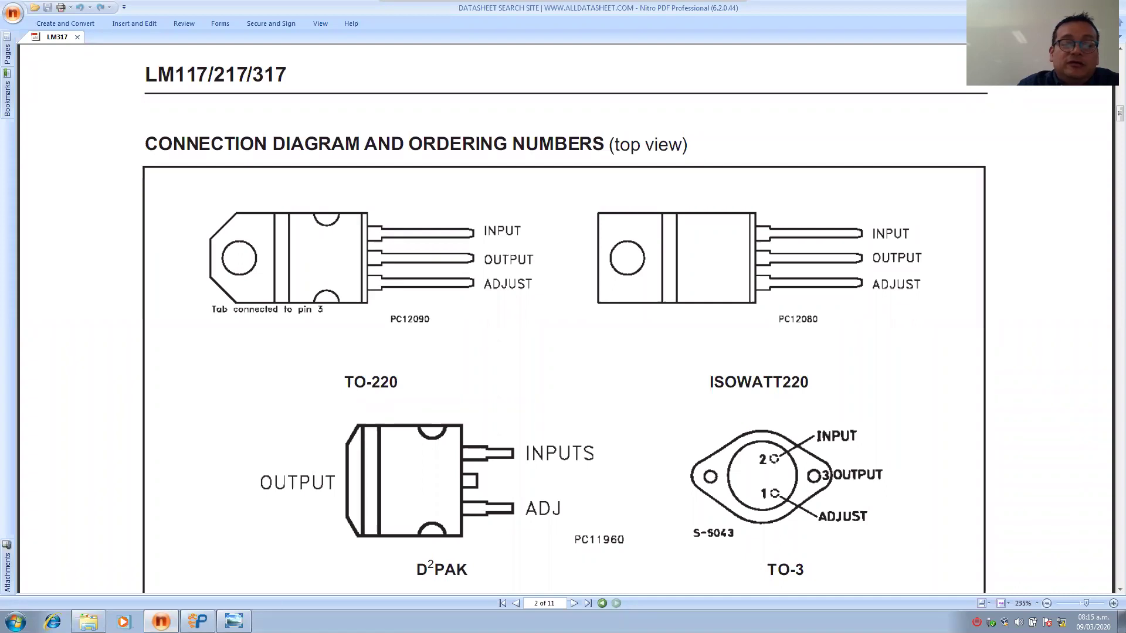
click(198, 621)
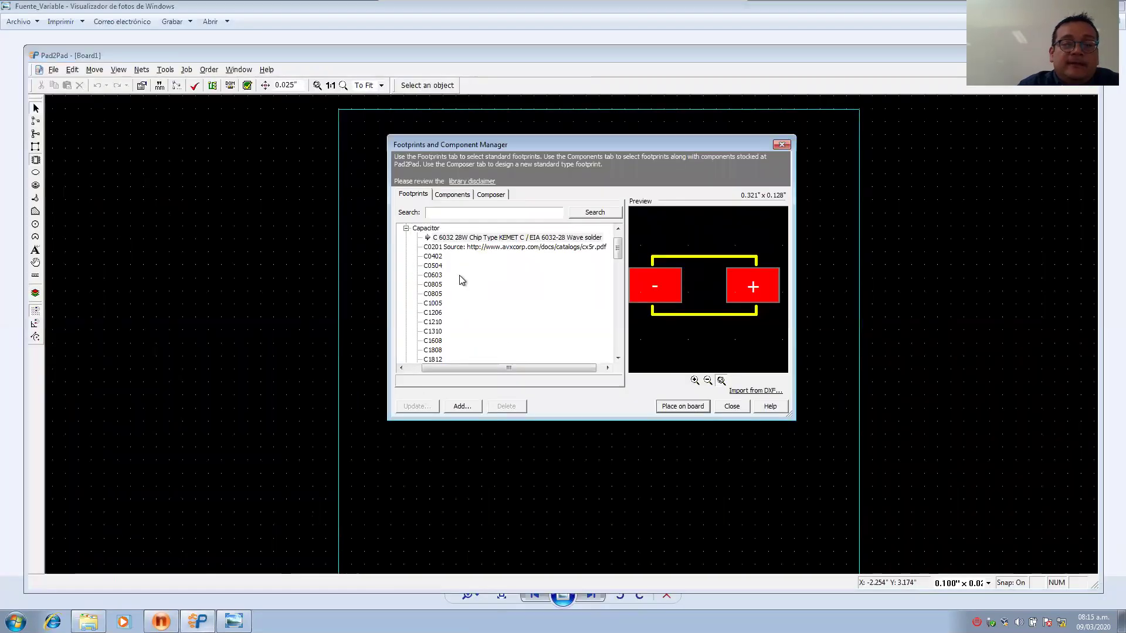
click(429, 212)
text(to)
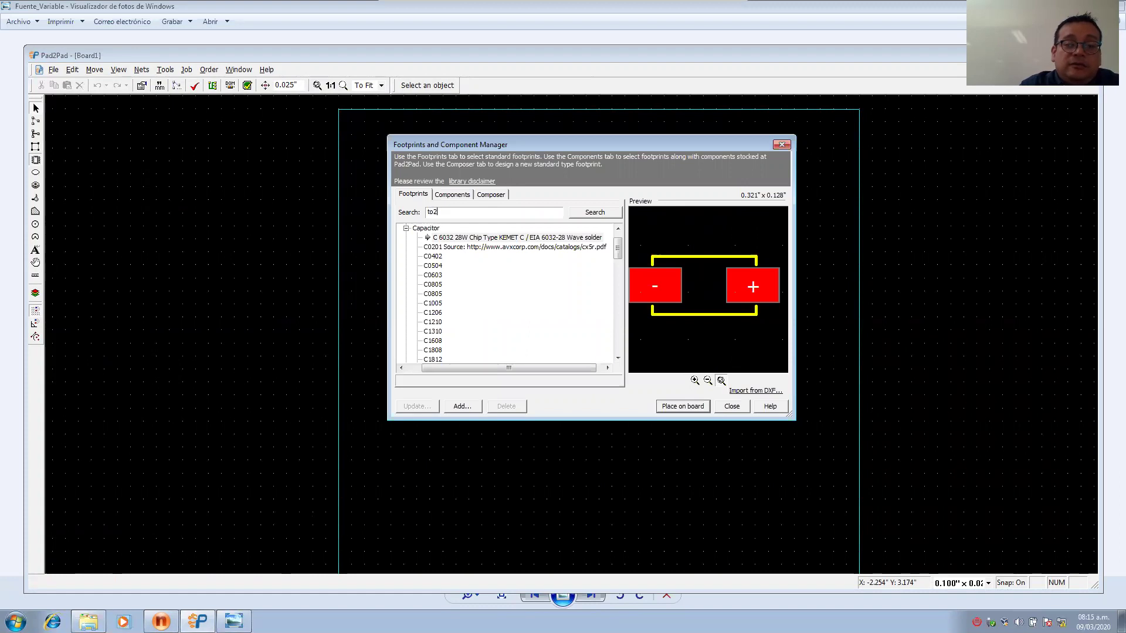
text(-200)
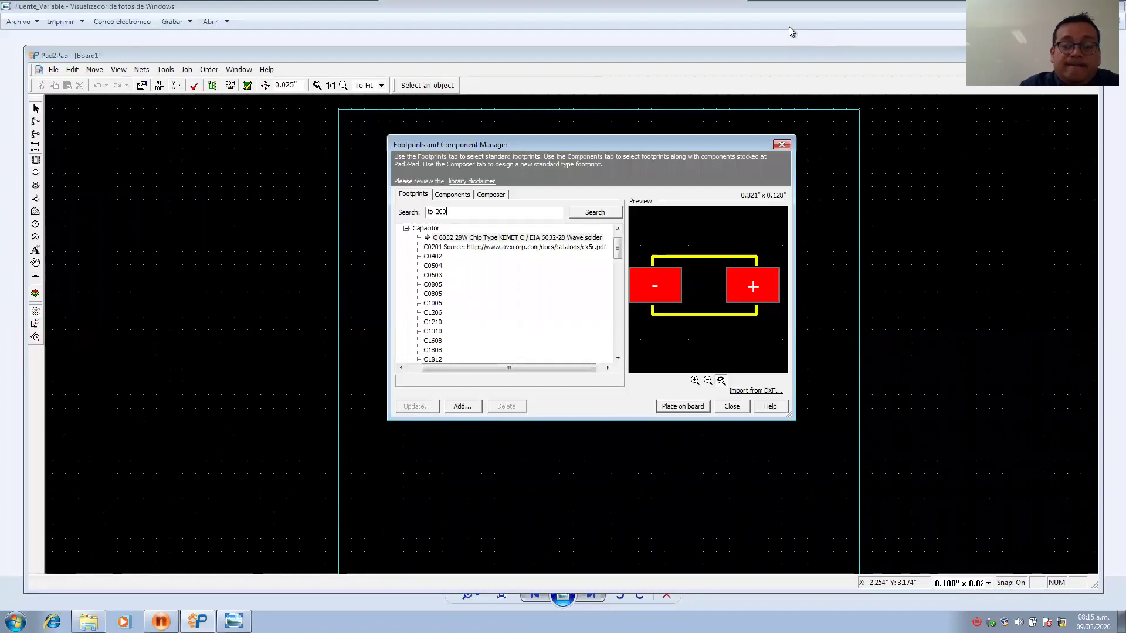
key(BackSpace)
key(BackSpace)
text(20)
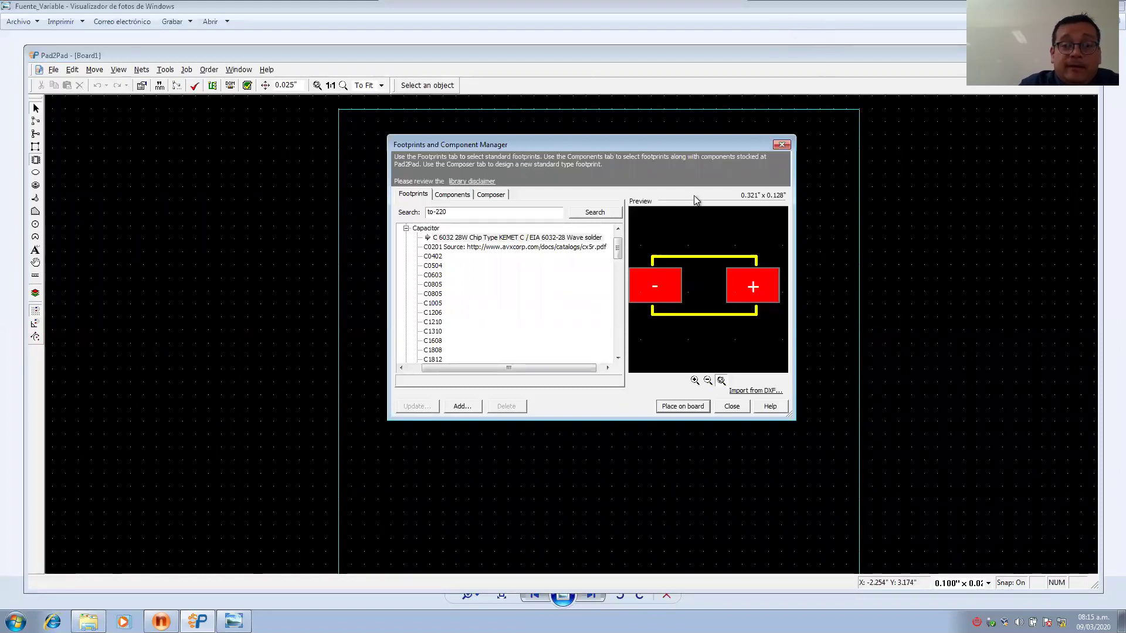
click(583, 216)
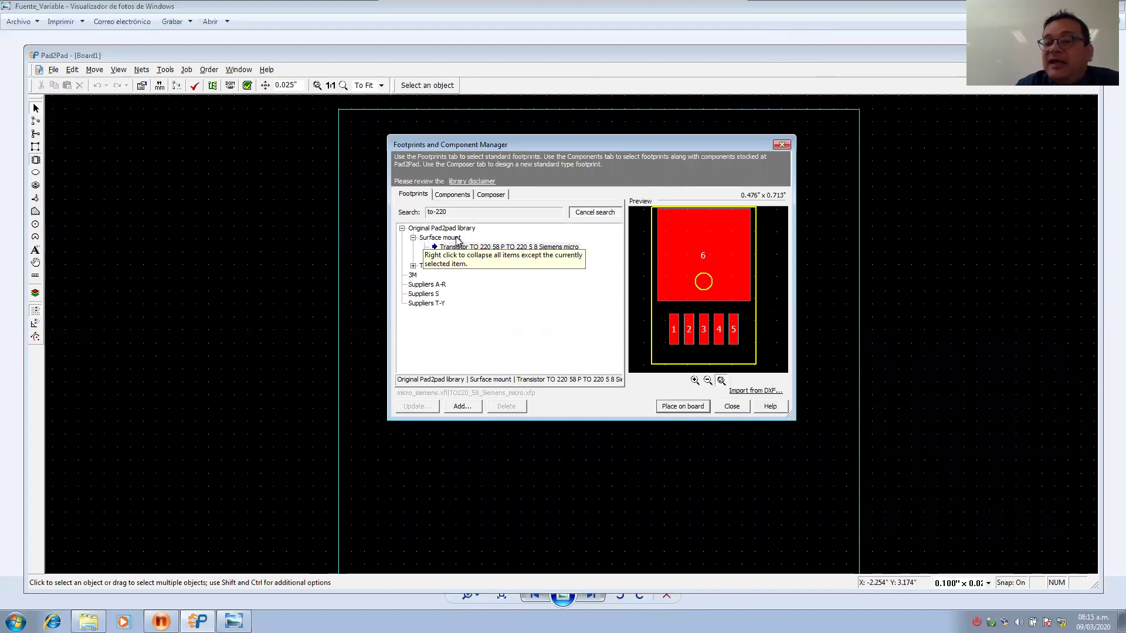
Collapse the surface-mount results and expand the through-hole Transistor > TO > 220 footprints of the original Pad2Pad library.
double_click(423, 238)
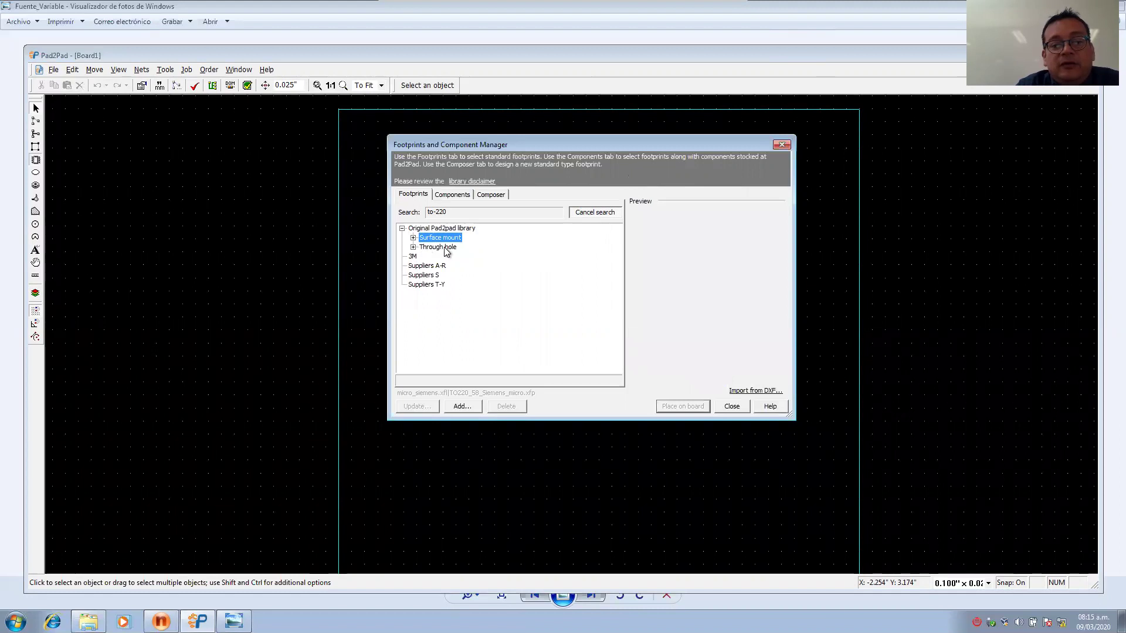
click(414, 247)
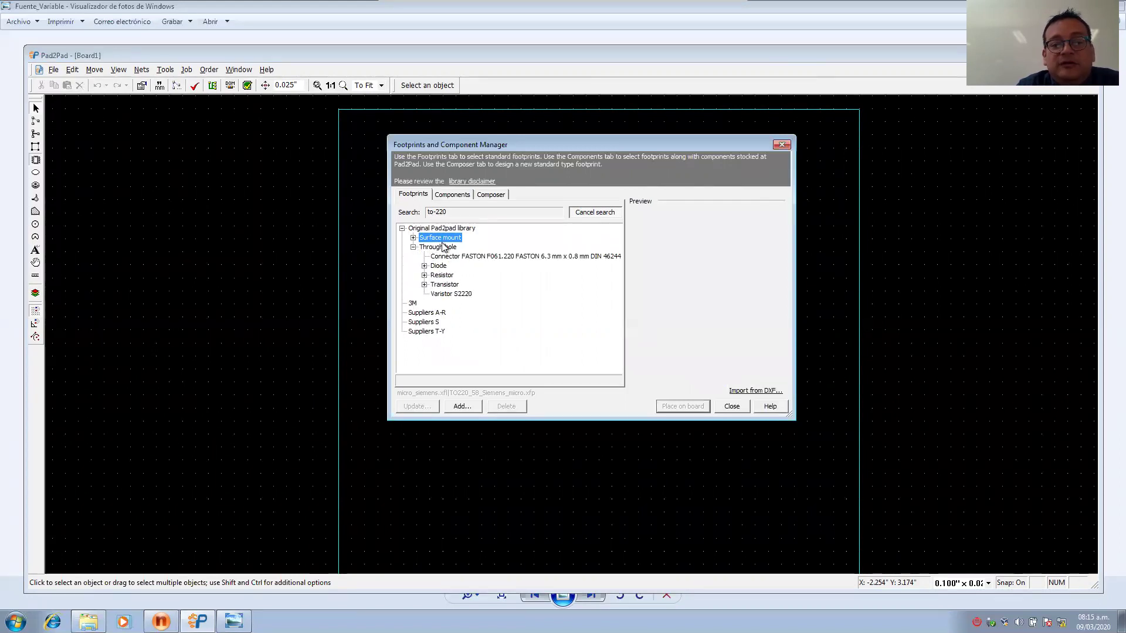
click(480, 257)
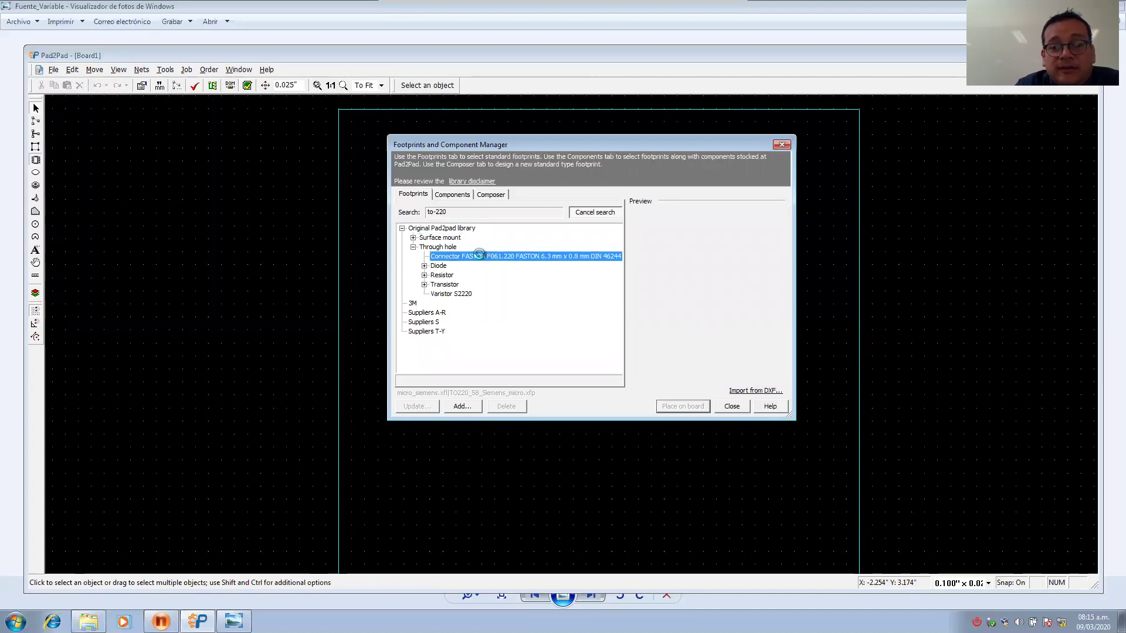
click(424, 285)
click(448, 287)
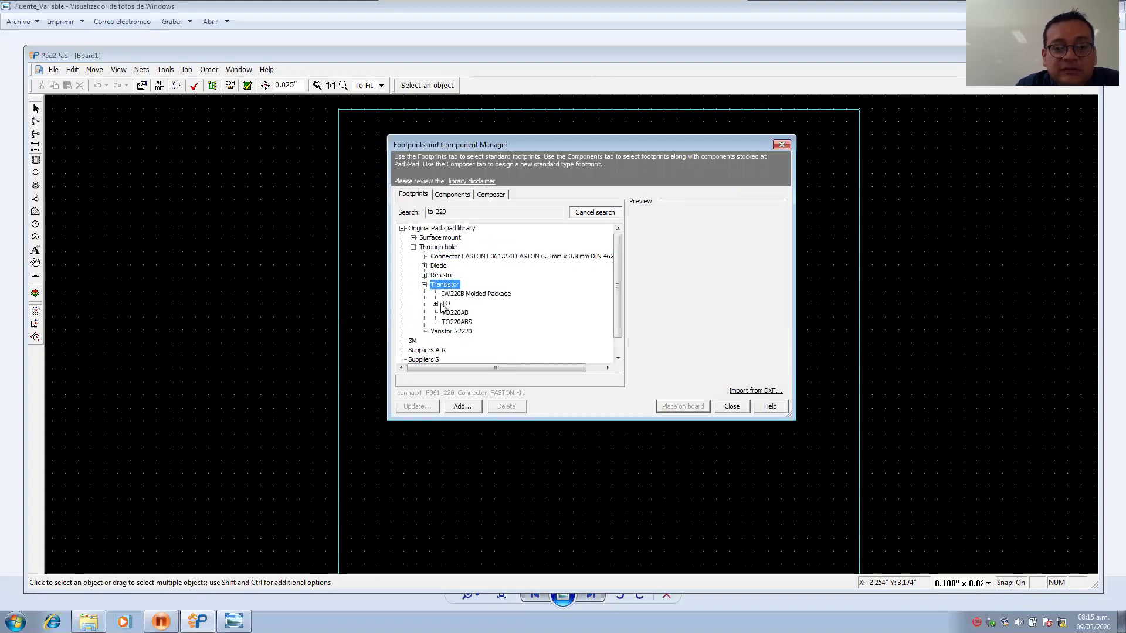
click(435, 303)
click(457, 313)
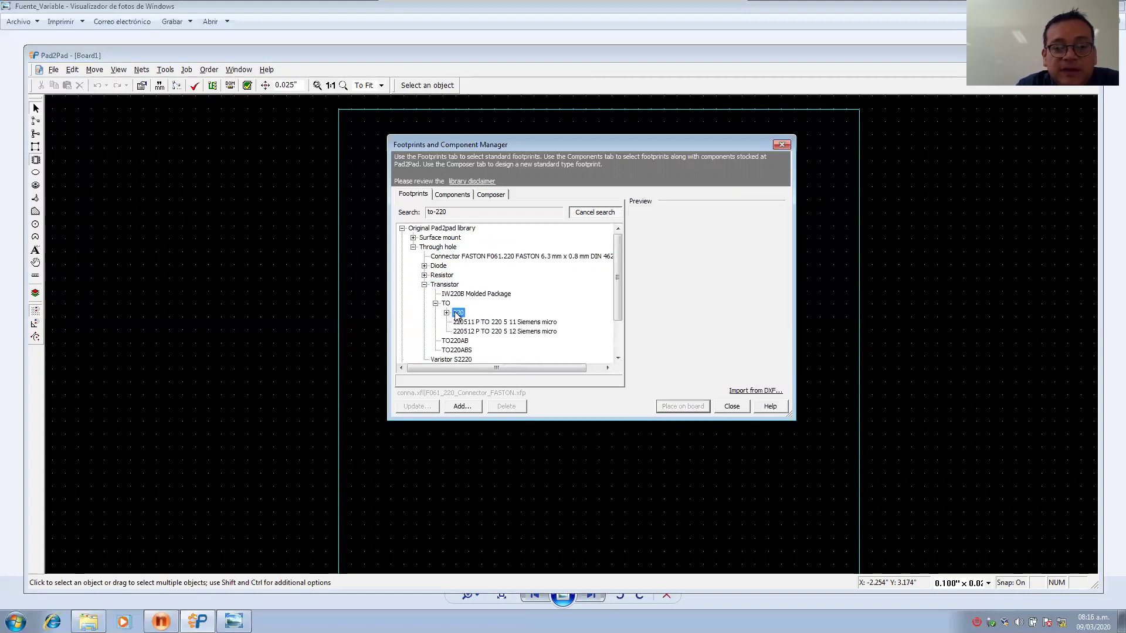
click(447, 314)
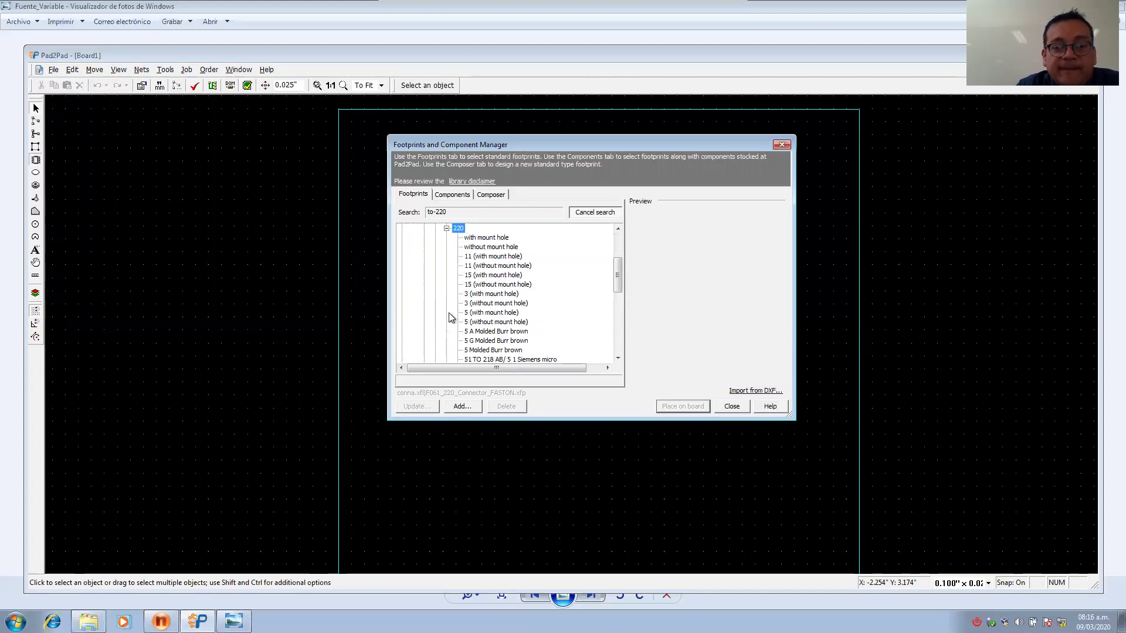
Compare the TO-220 variants with and without mount hole, and place one "without mount hole" footprint in the board's upper-left area.
click(500, 240)
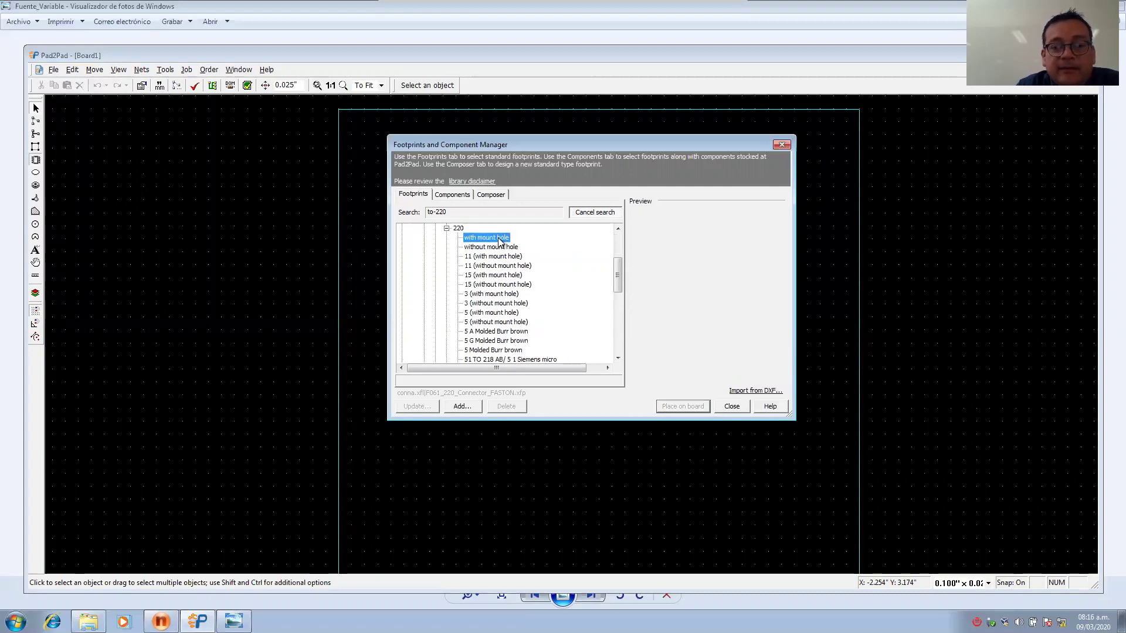
click(500, 248)
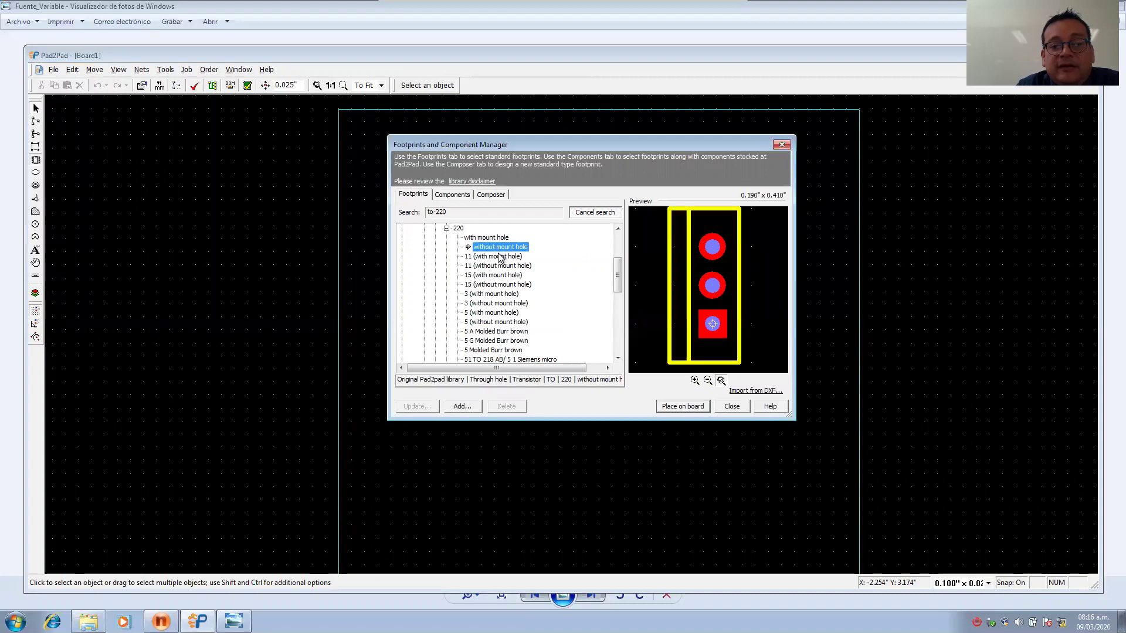
click(497, 256)
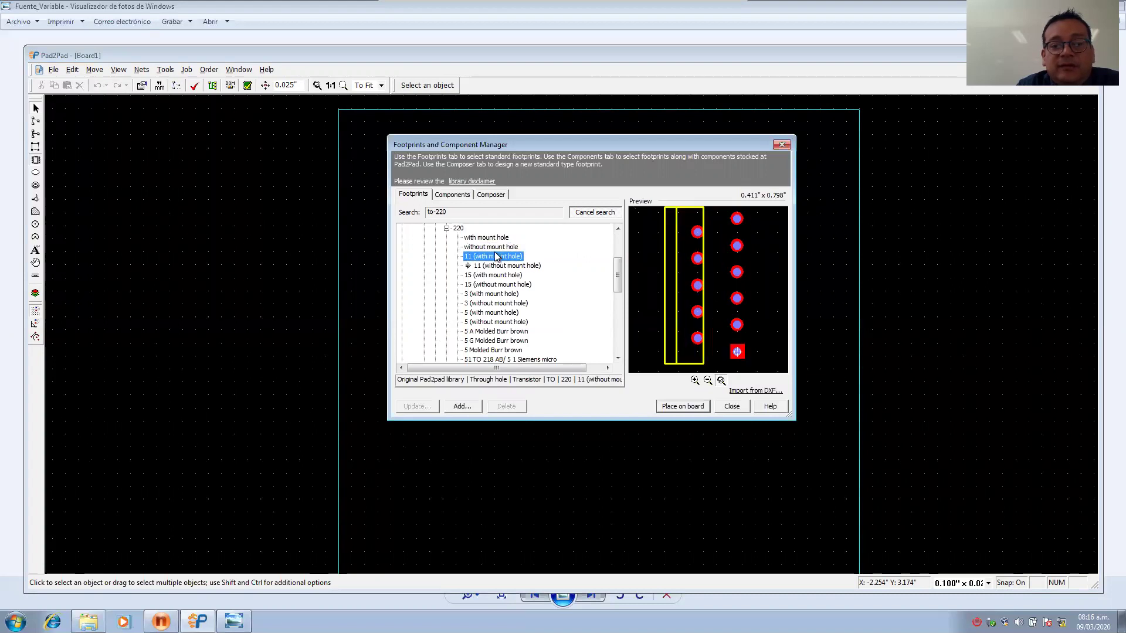
click(496, 238)
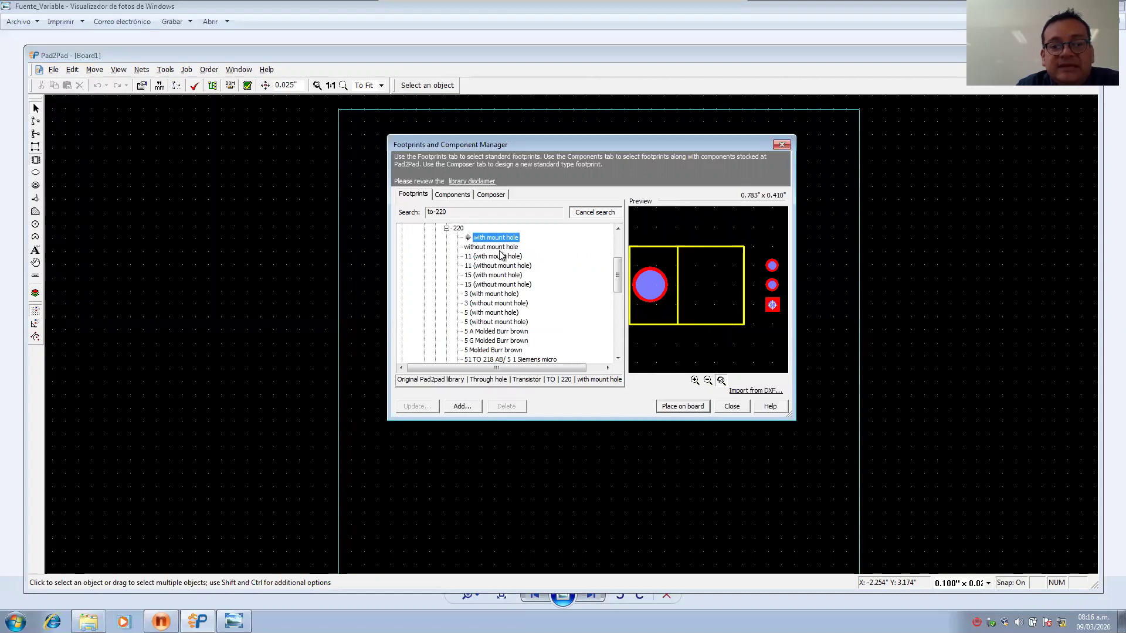
click(498, 247)
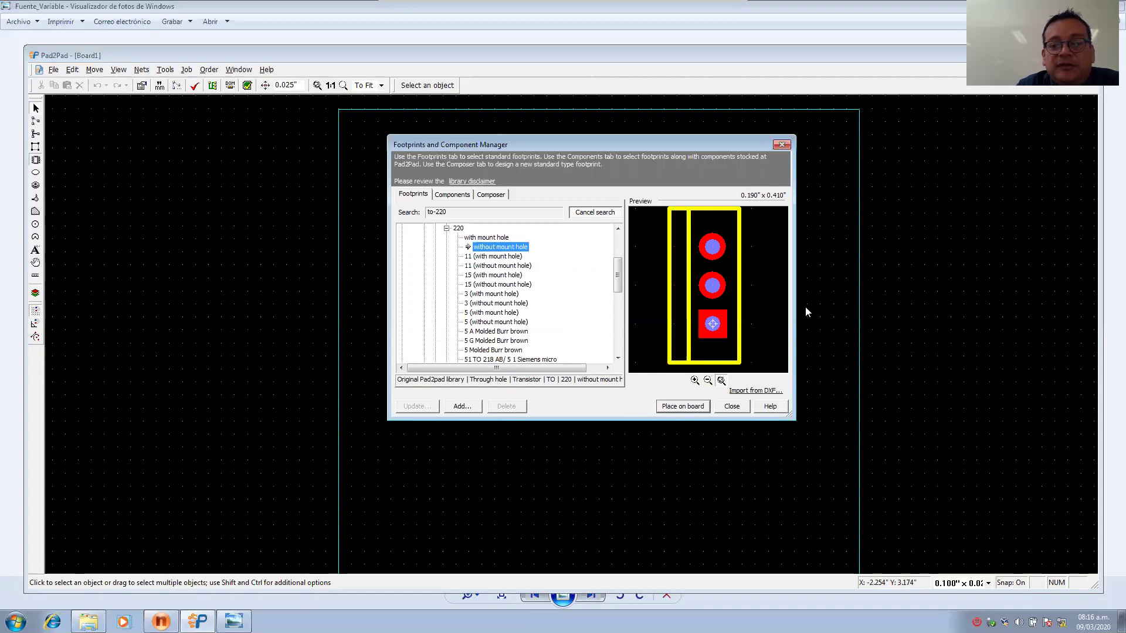
click(685, 407)
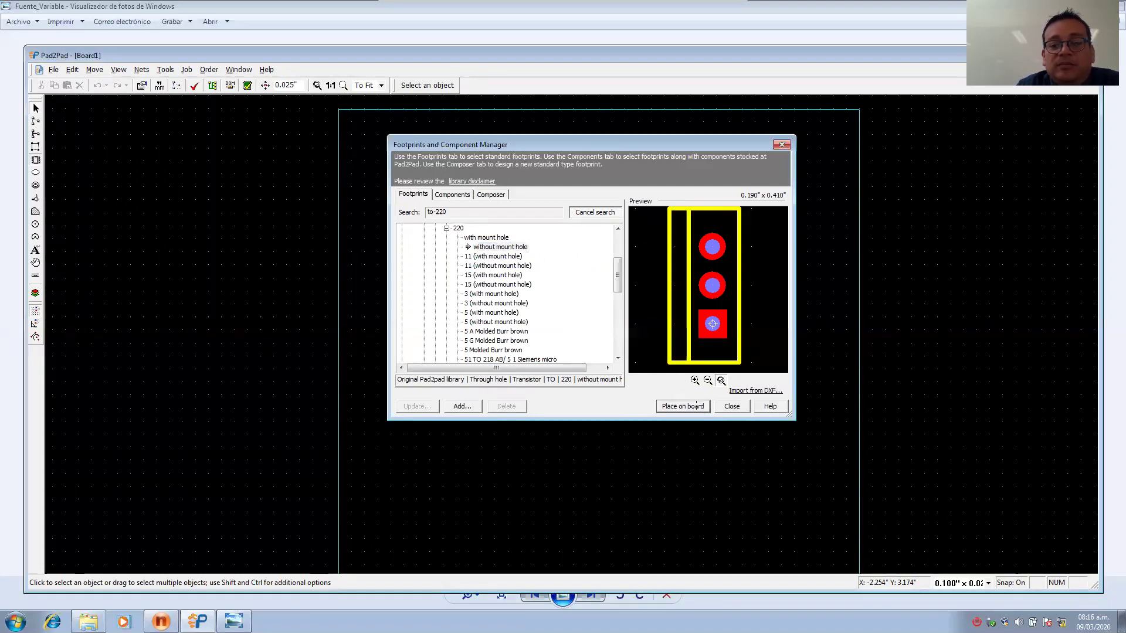
click(430, 173)
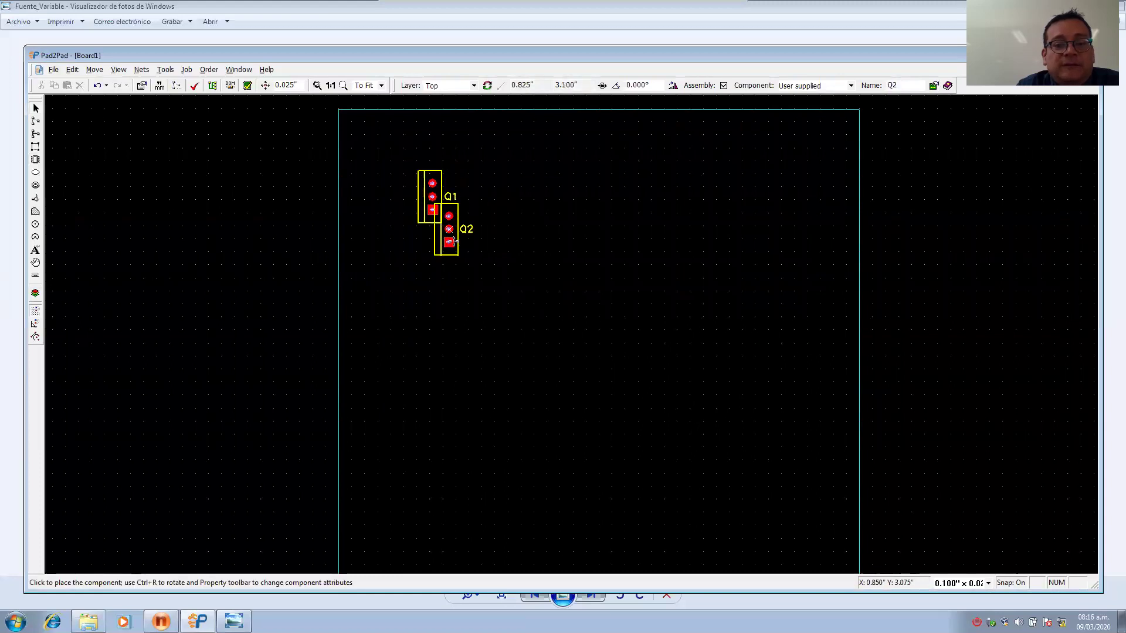
key(Escape)
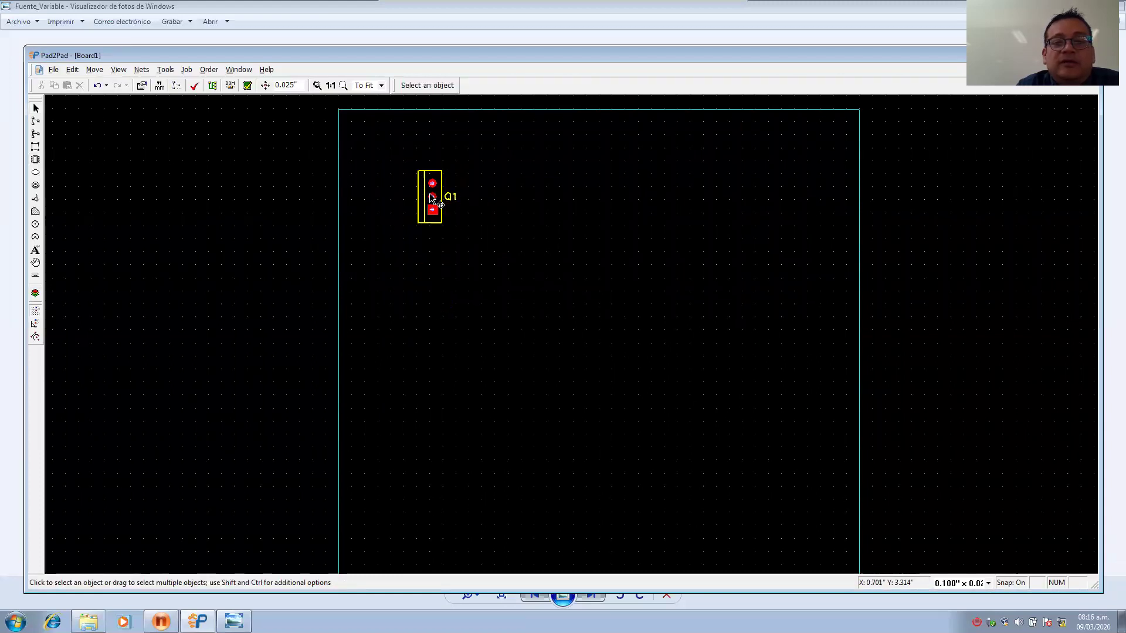
Consult the TO-220 pinout in the LM317 datasheet and delete the Q2 footprint with mount hole from the board.
click(161, 621)
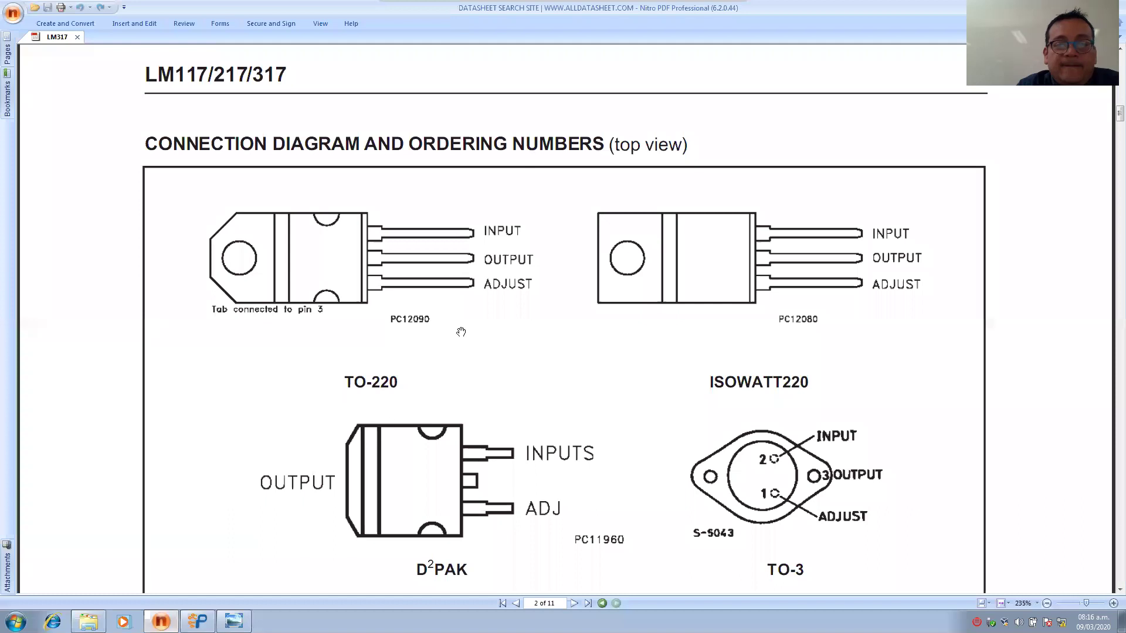
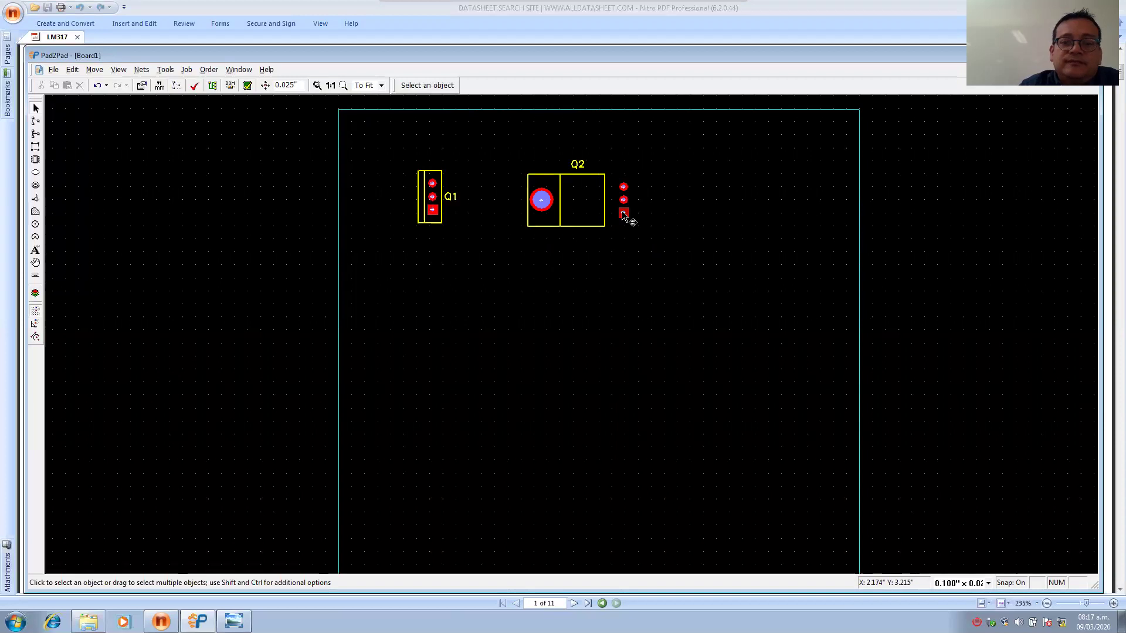
click(551, 201)
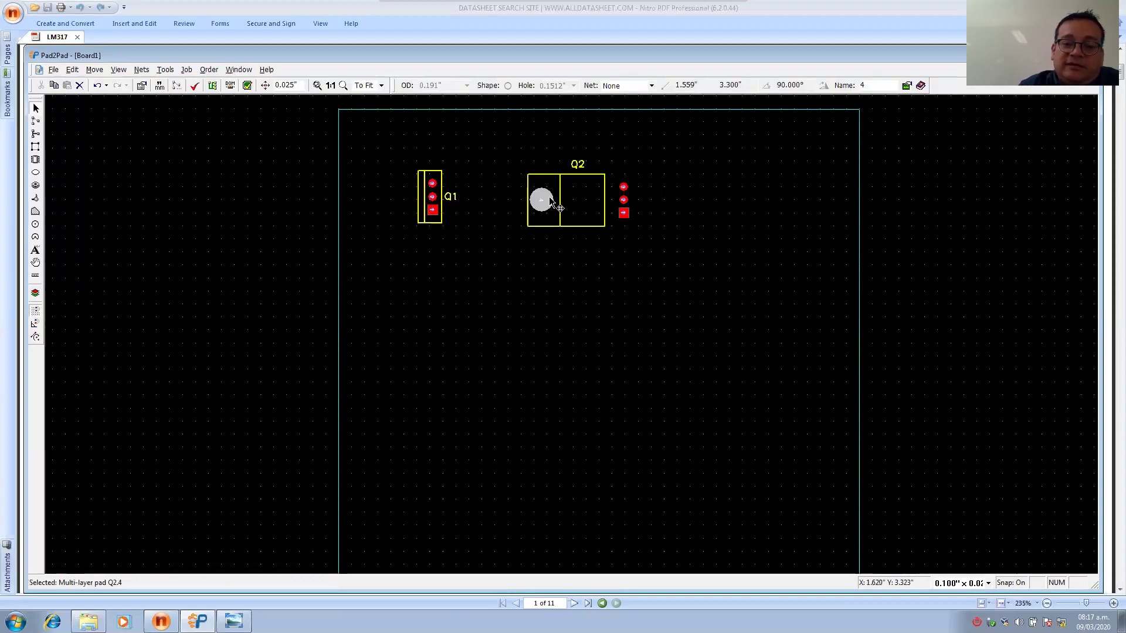
key(Delete)
click(563, 328)
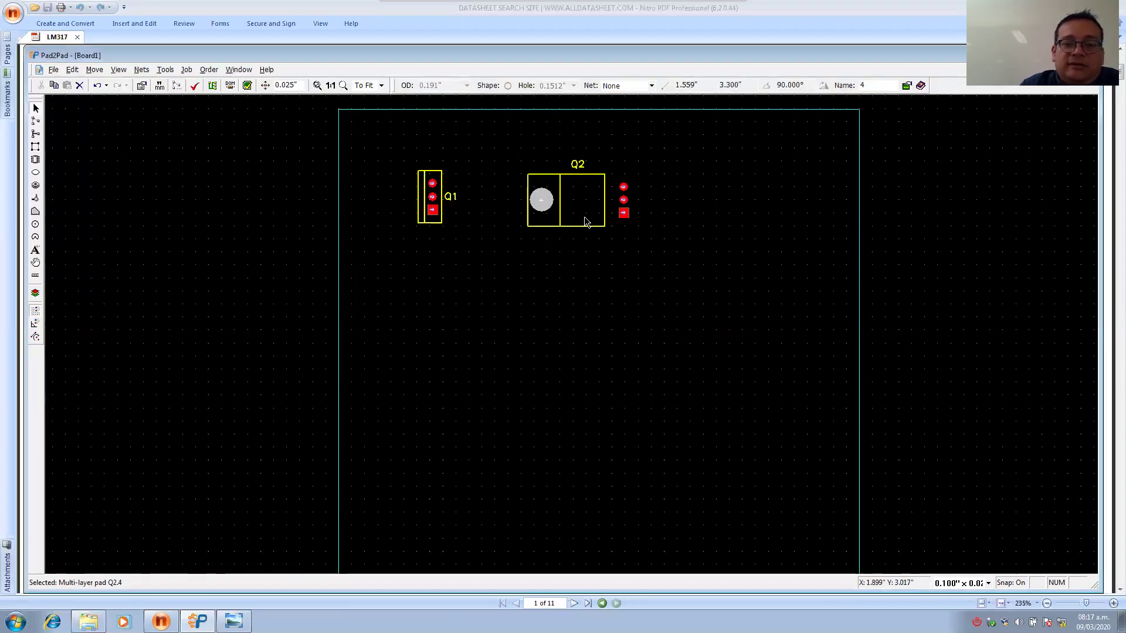
click(585, 175)
key(Delete)
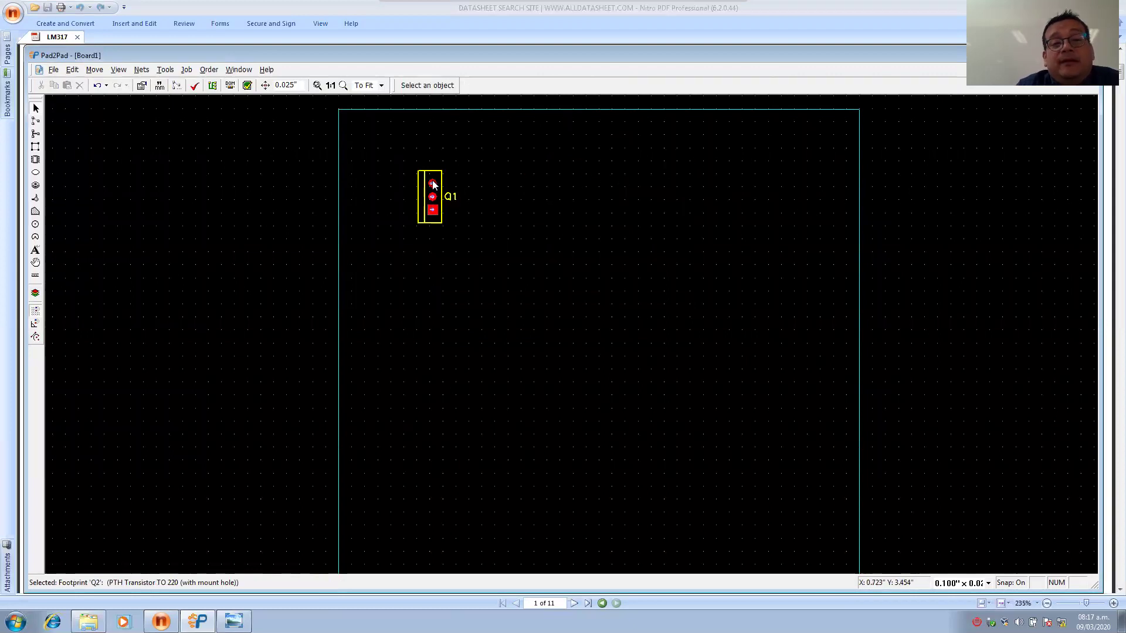
Rotate footprint Q1 to 180° and move it to about X 0.525", Y 3.625" near the board's upper-left corner.
right_click(431, 182)
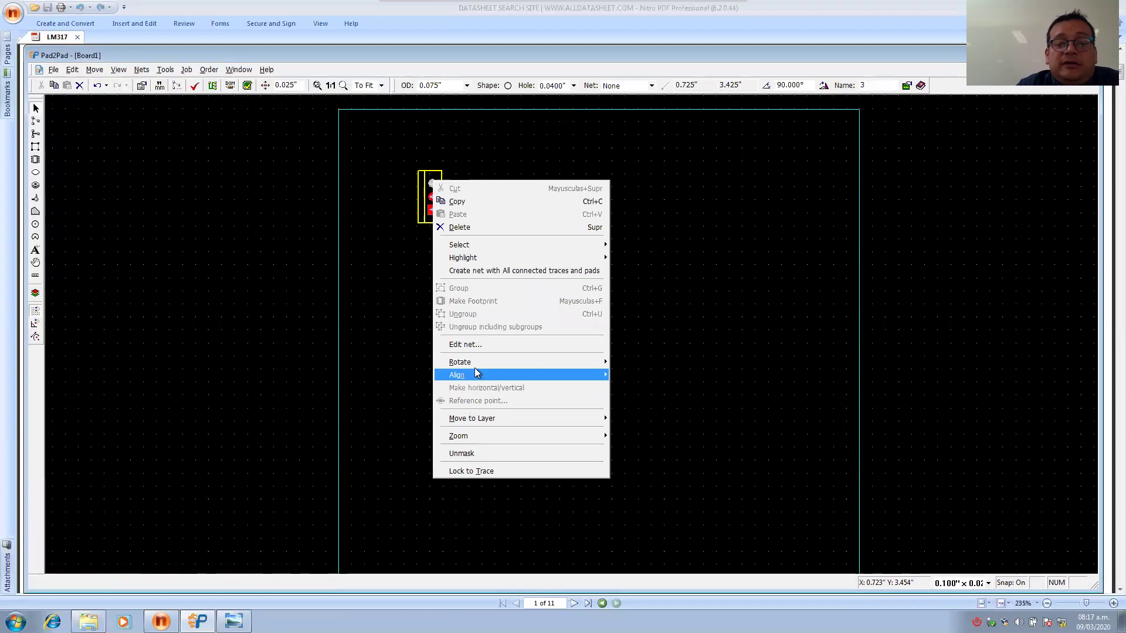
mouse_move(485, 368)
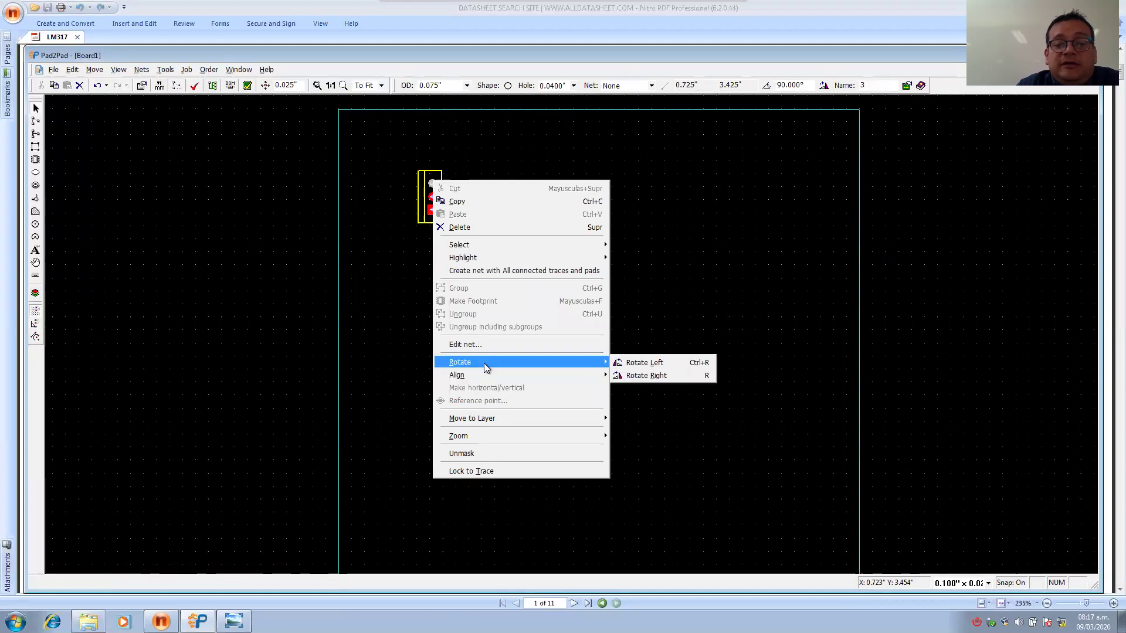
click(644, 363)
right_click(458, 199)
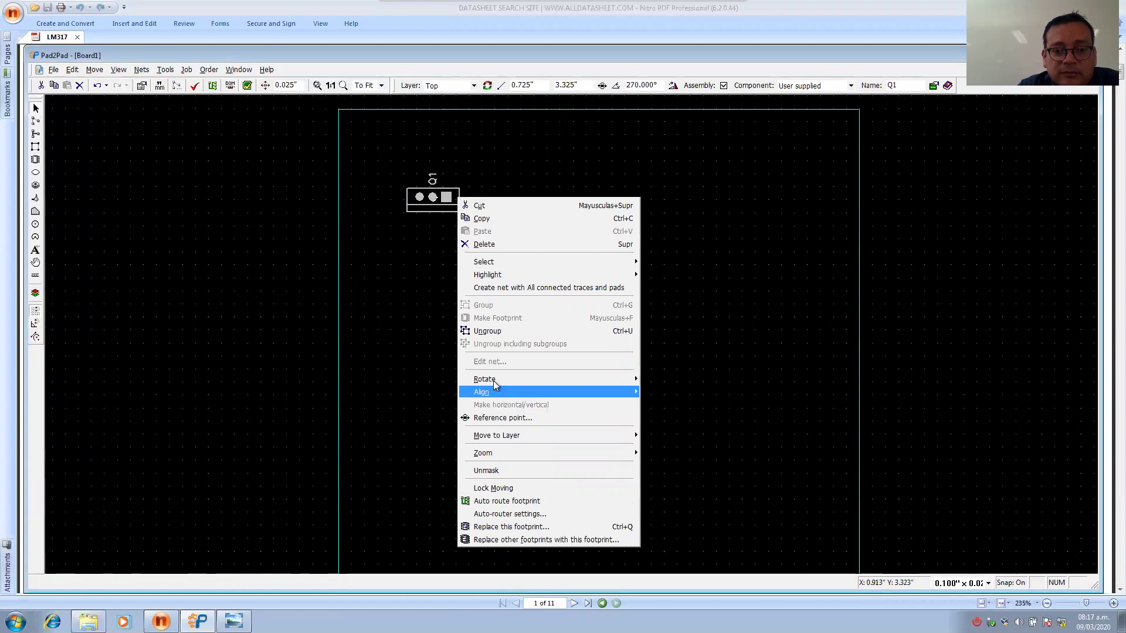
mouse_move(542, 379)
click(655, 380)
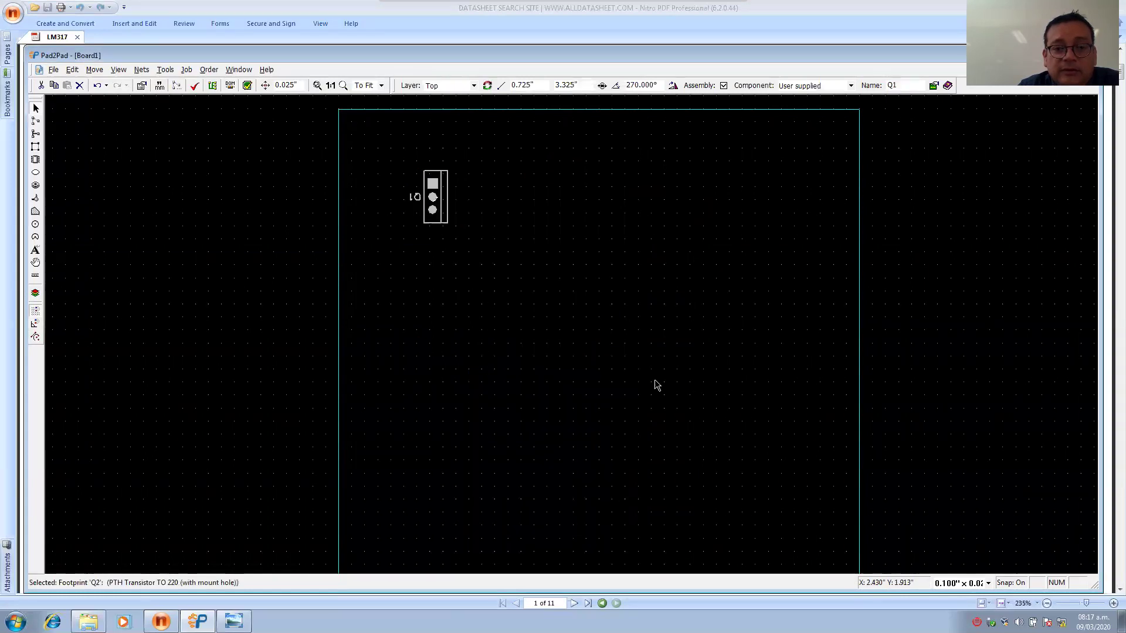
drag(445, 185, 418, 146)
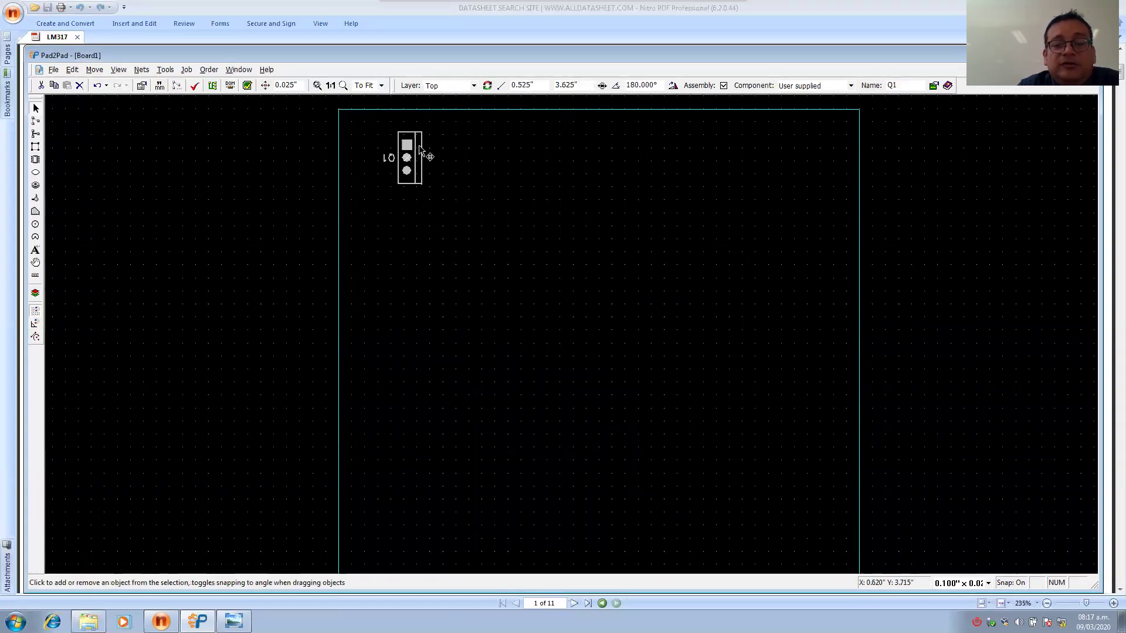
click(438, 169)
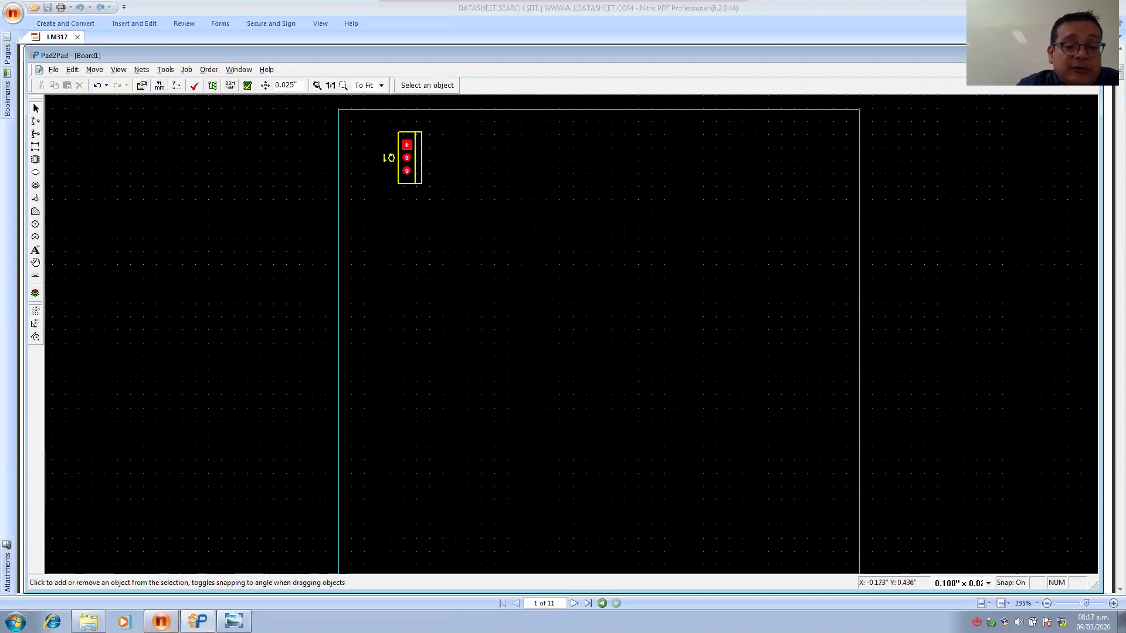
Examine the TO-220 mechanical data in the LM317 datasheet, comparing pin spacings G and G1 in the dimension table with the package drawing.
click(161, 621)
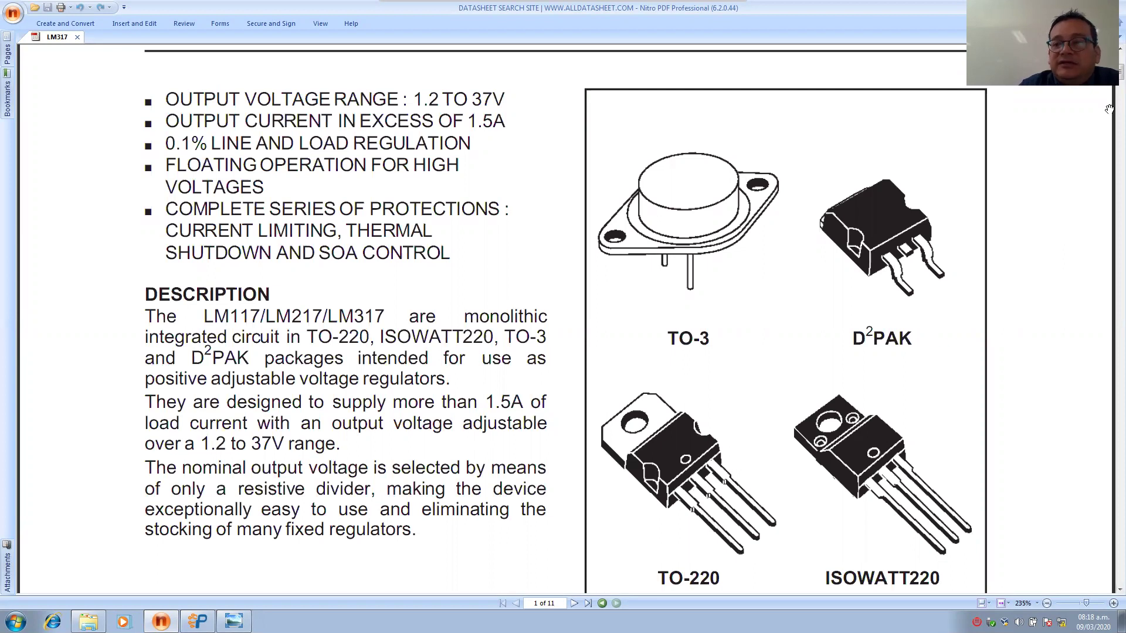
mouse_move(1106, 97)
mouse_down()
mouse_move(1106, 431)
mouse_move(1106, 412)
mouse_up()
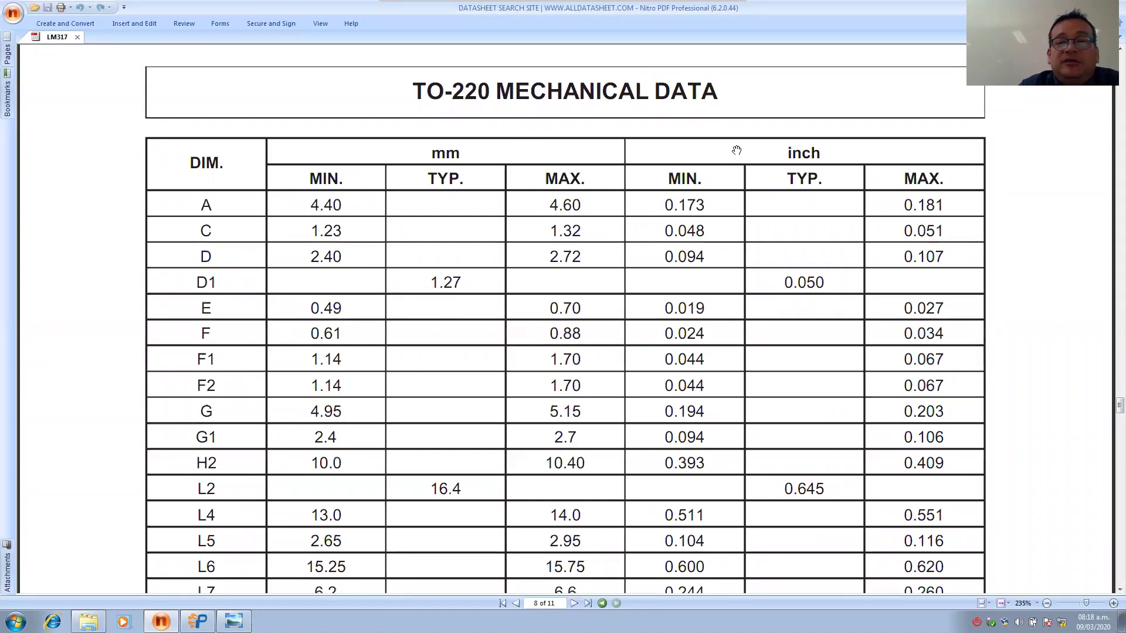
scroll(567, 261, down, 10)
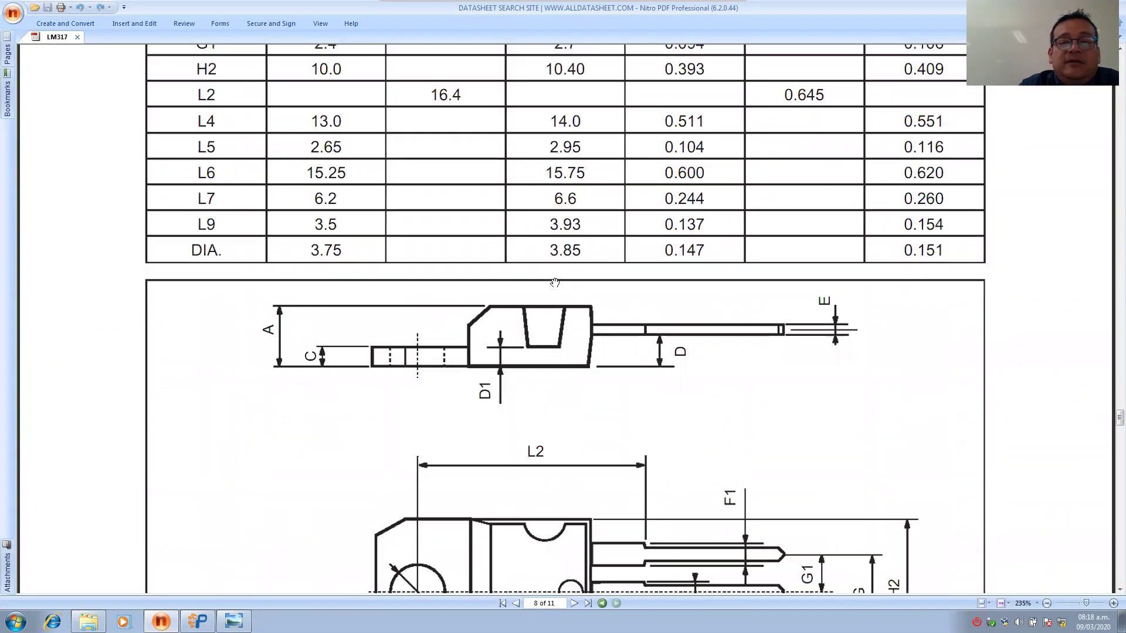
scroll(555, 289, down, 1)
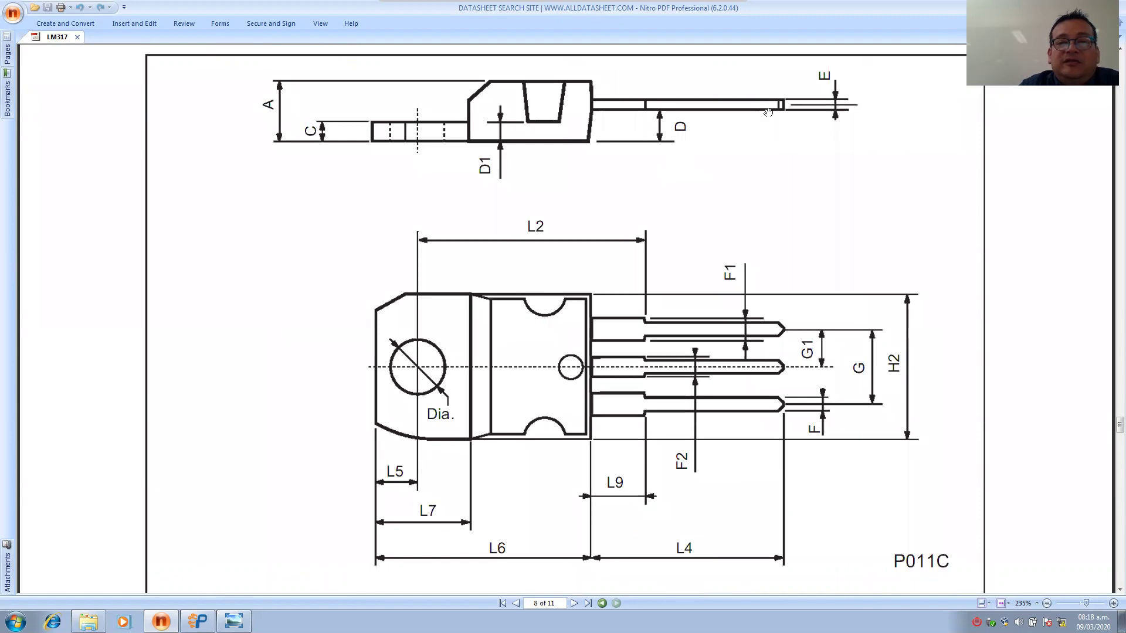
scroll(822, 375, down, 2)
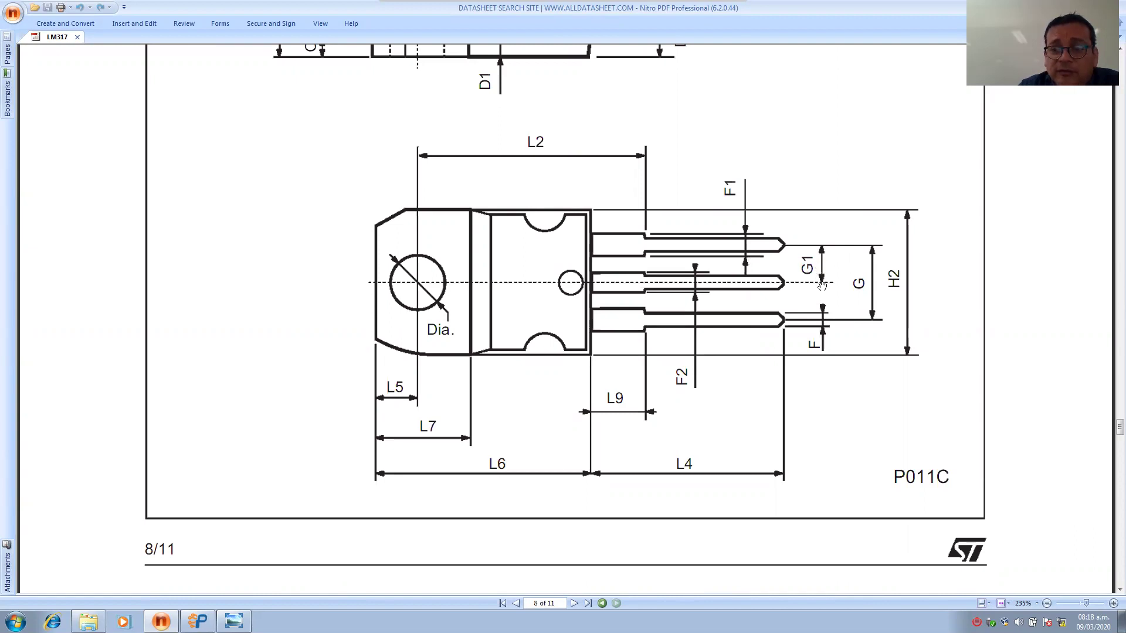
scroll(809, 244, up, 11)
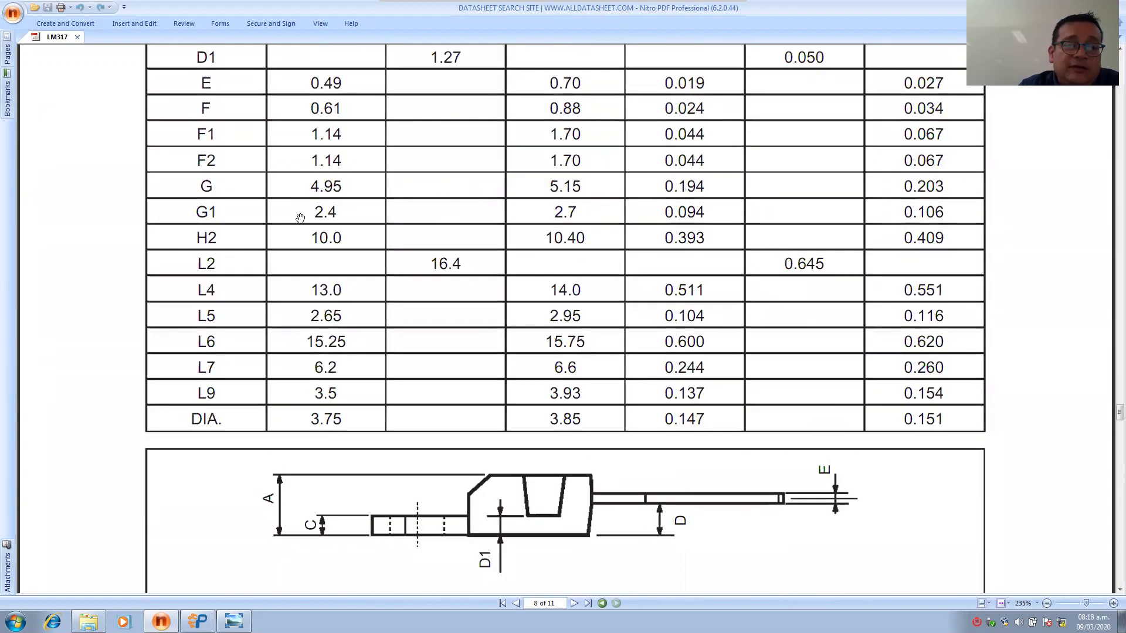
scroll(338, 212, up, 2)
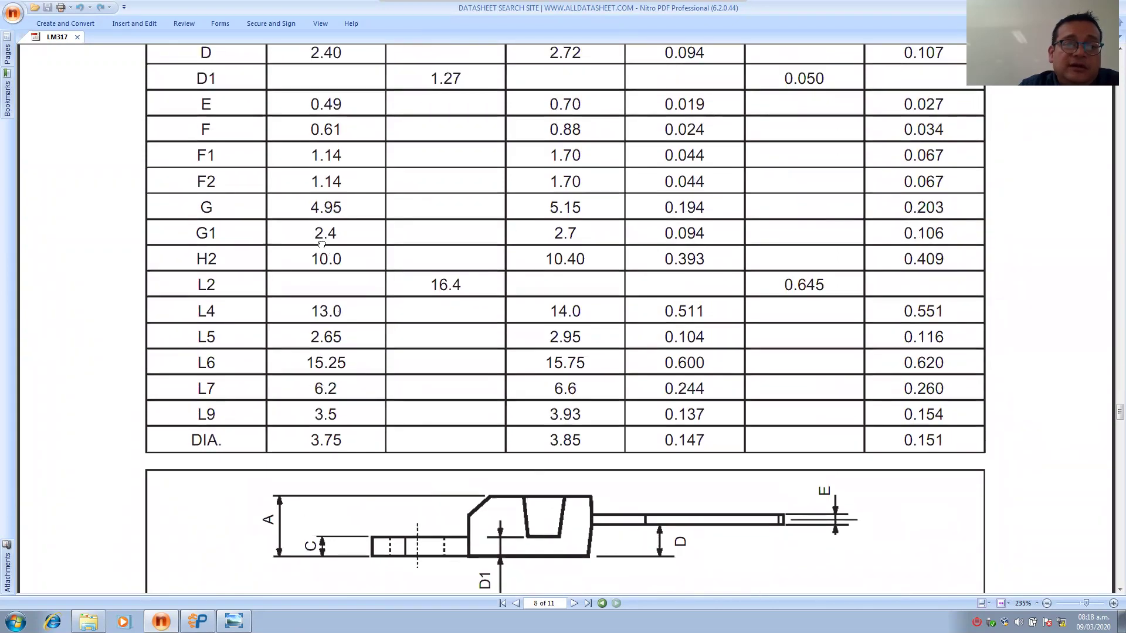
scroll(326, 325, up, 1)
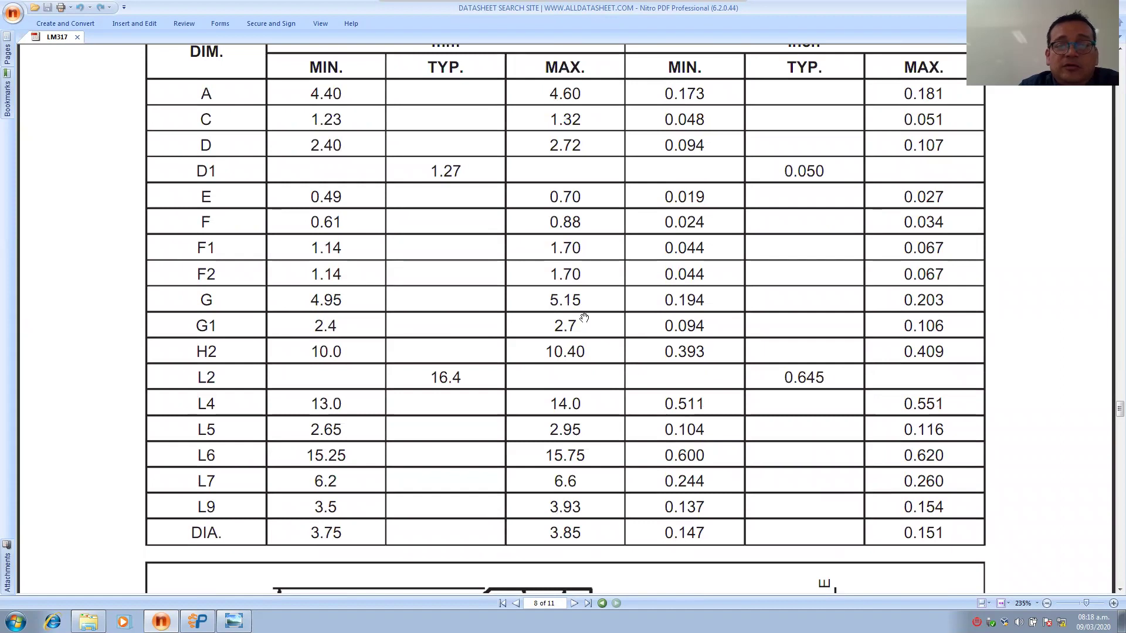
scroll(577, 326, up, 3)
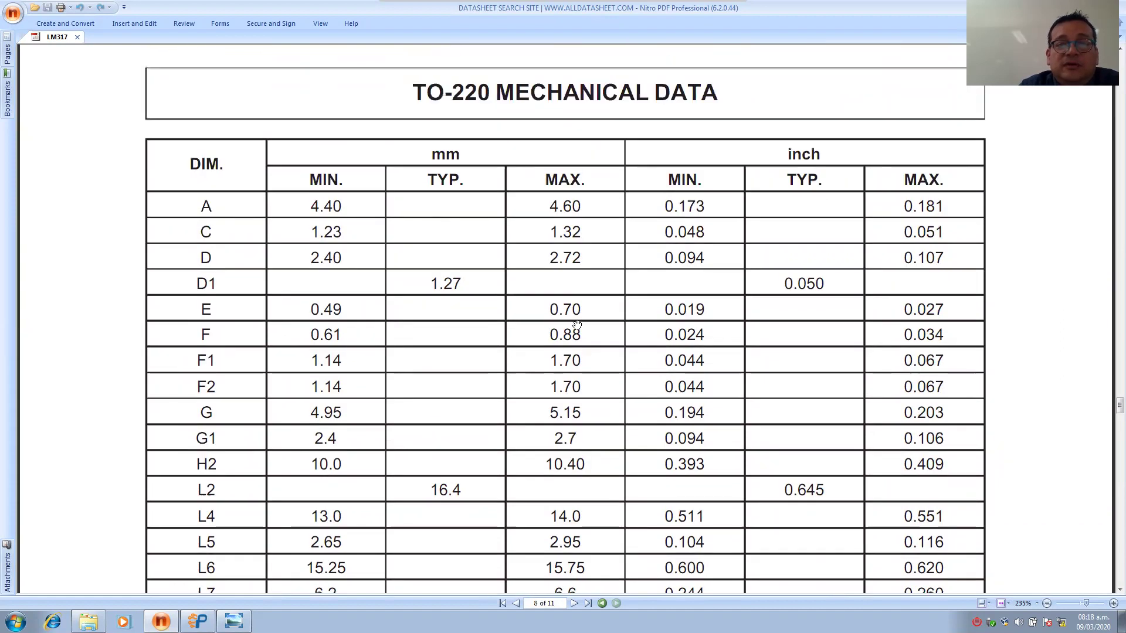
scroll(575, 327, down, 14)
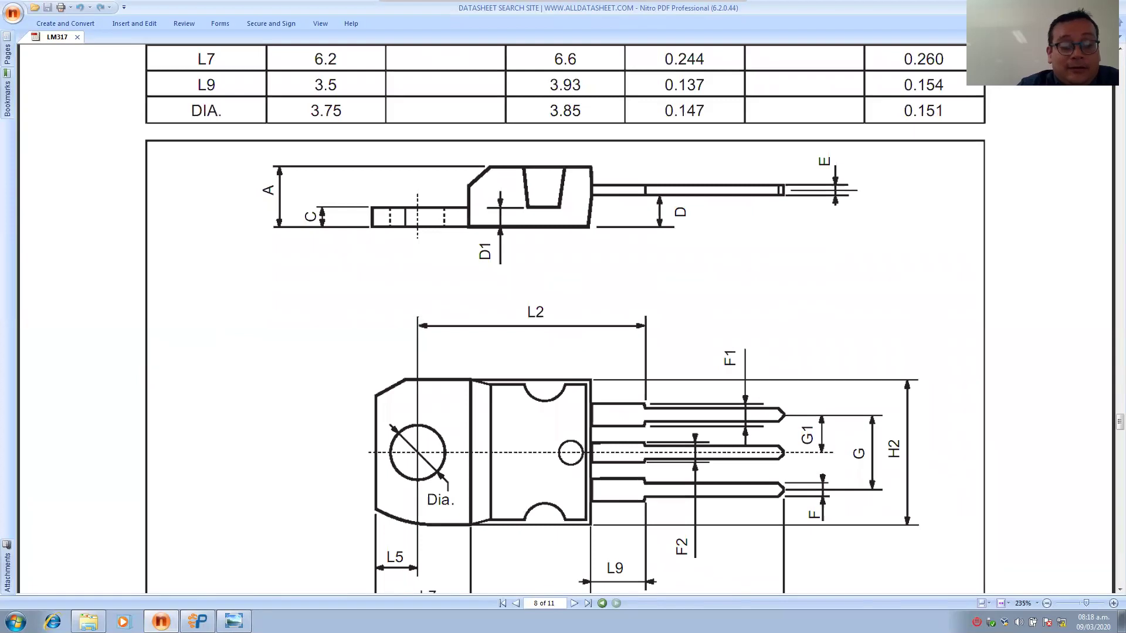
Return to the Pad2Pad board and rotate footprint Q1 left to 90°, leaving it deselected.
mouse_move(197, 621)
click(194, 595)
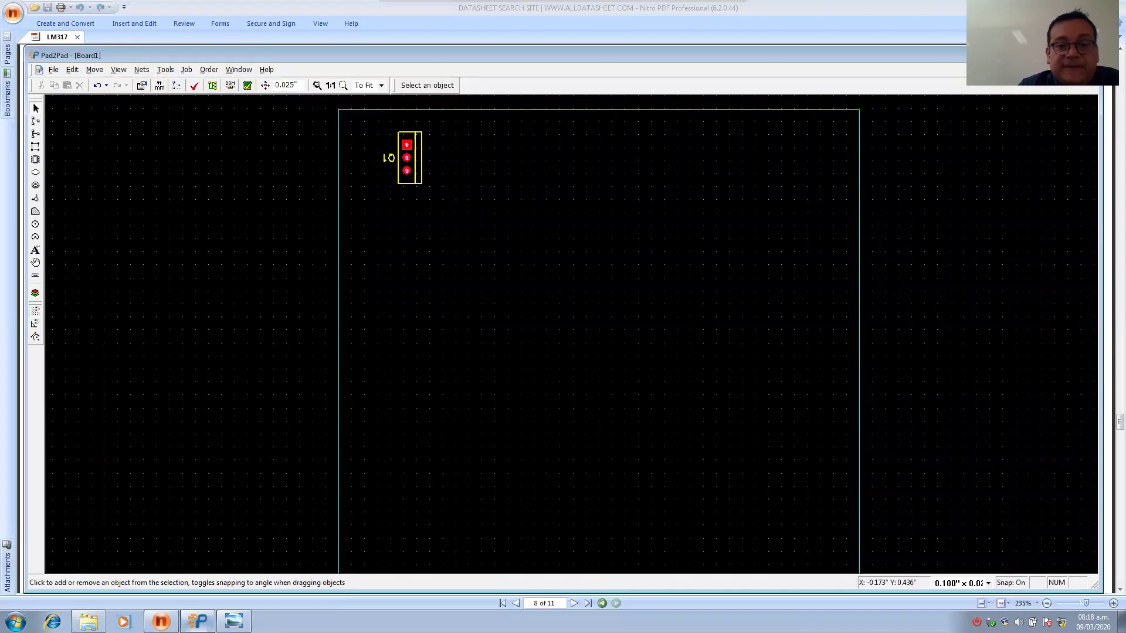
right_click(422, 165)
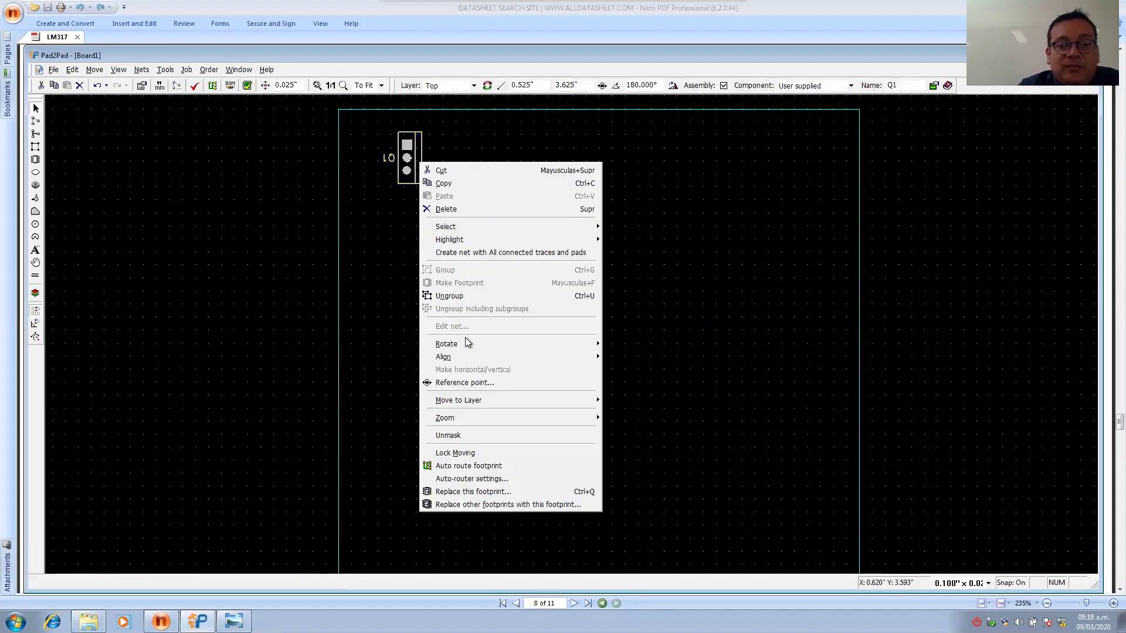
mouse_move(477, 347)
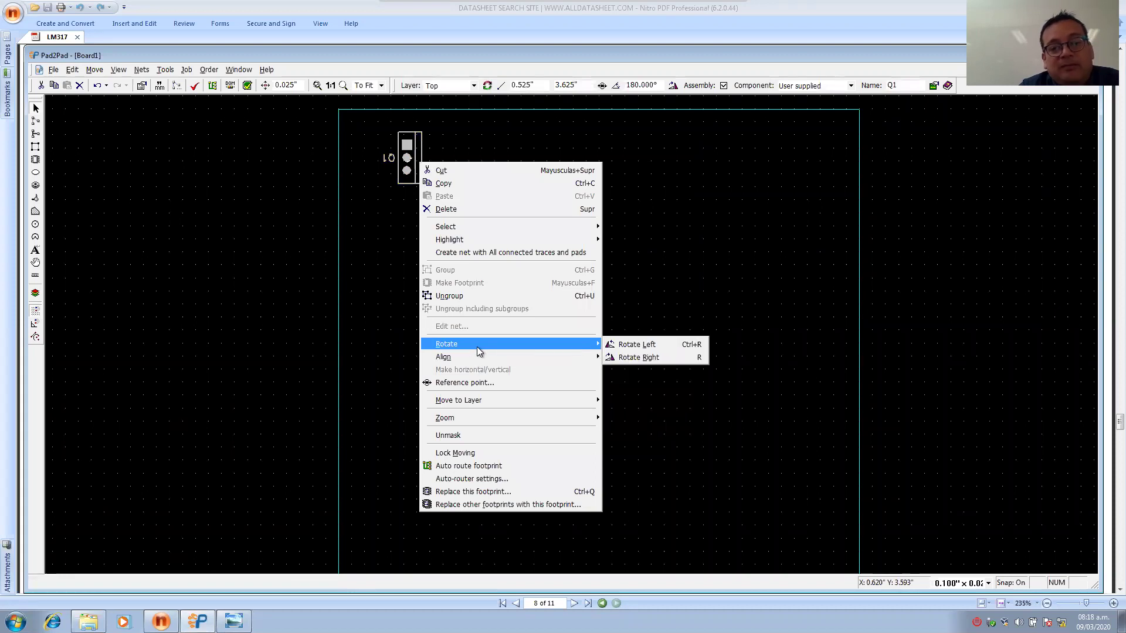
click(616, 345)
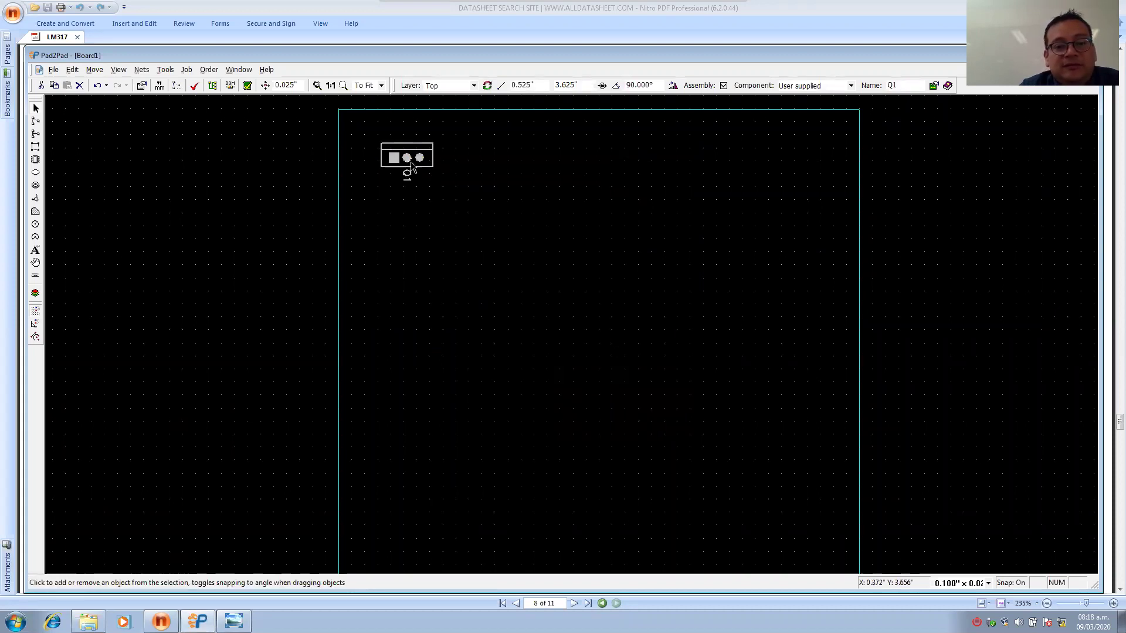
click(441, 196)
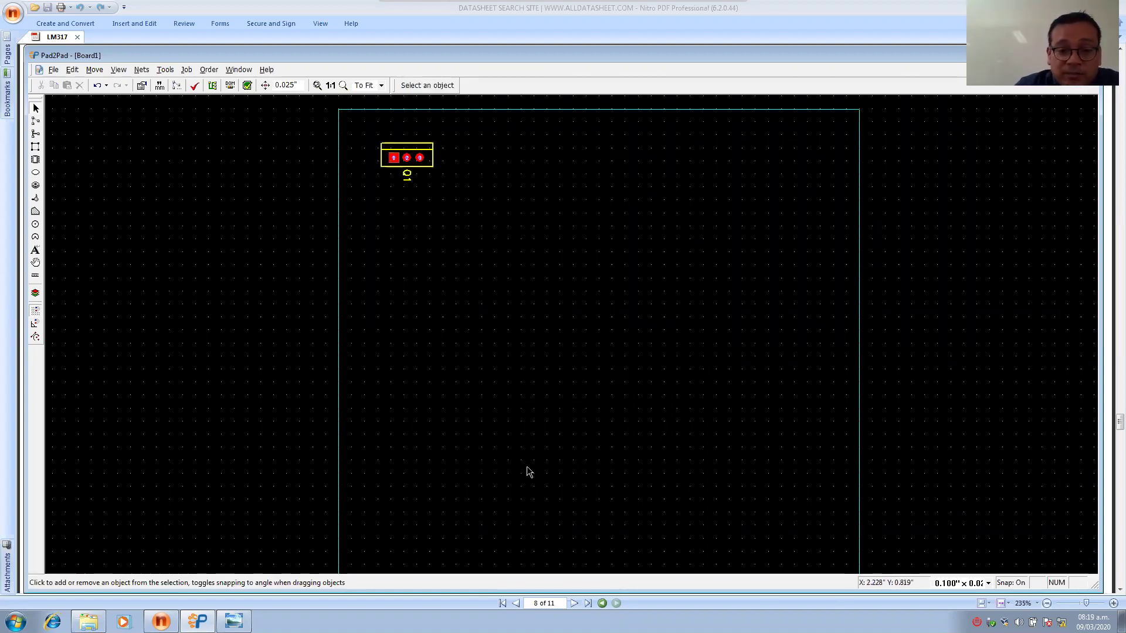
Inspect Q1 at several magnifications, including 400%, and set the board view to 200% with the board's upper edge in sight.
scroll(503, 320, up, 2)
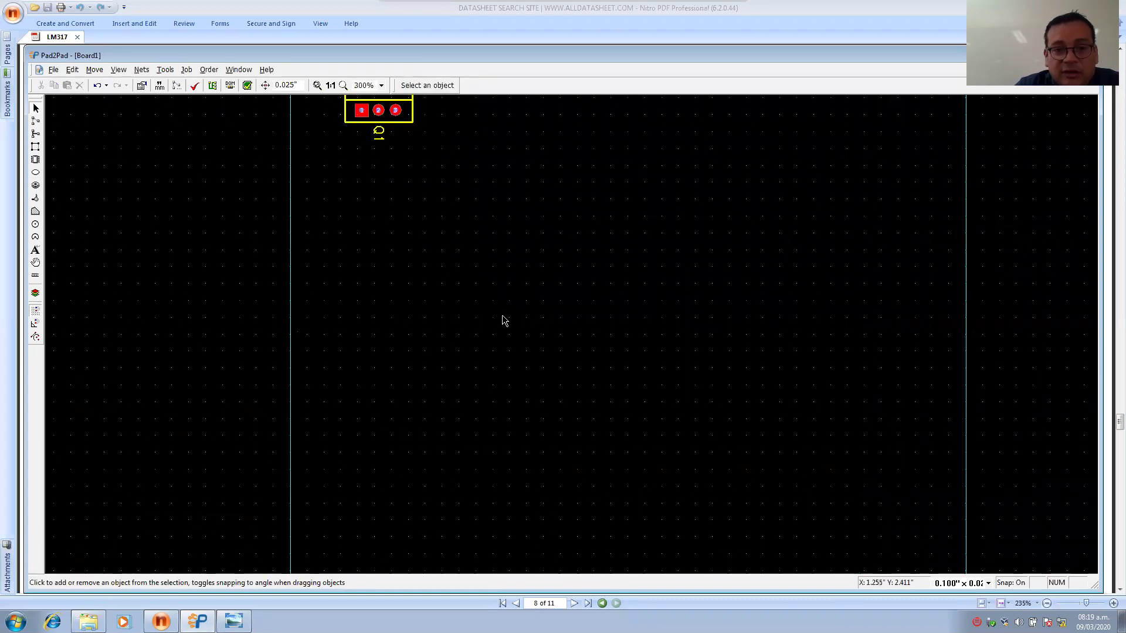
scroll(502, 319, up, 1)
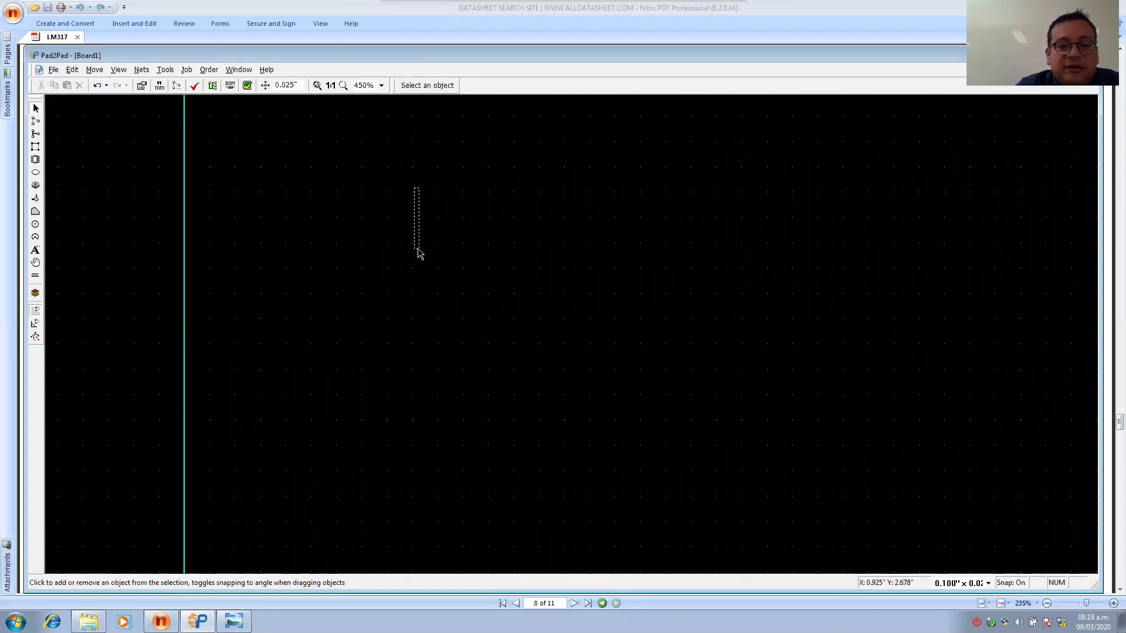
middle_drag(413, 179, 430, 467)
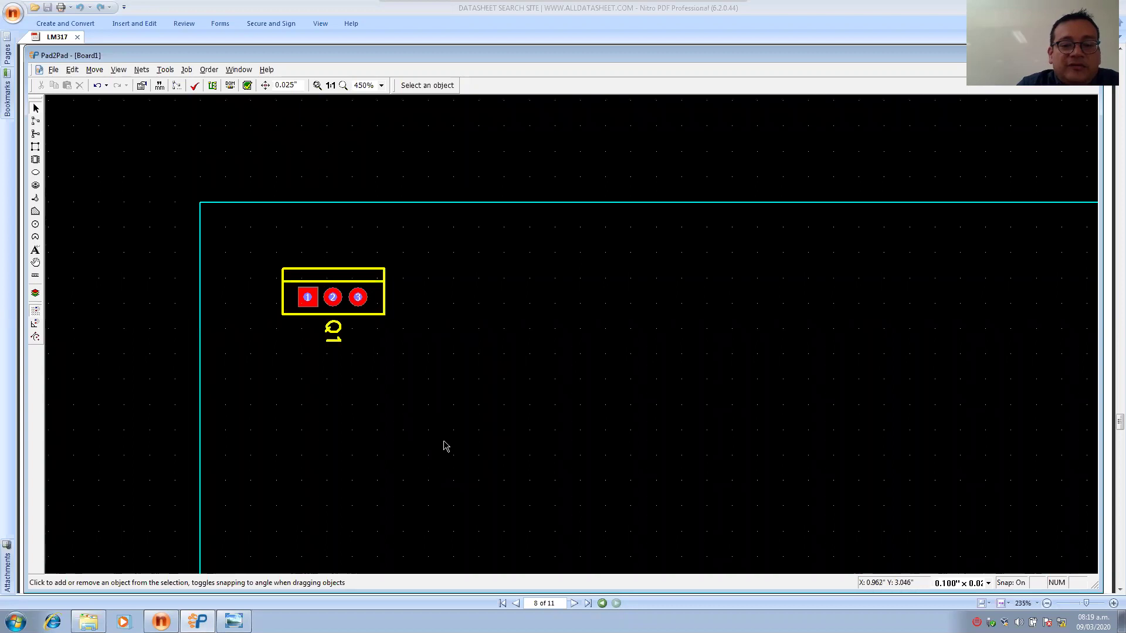
scroll(443, 439, up, 1)
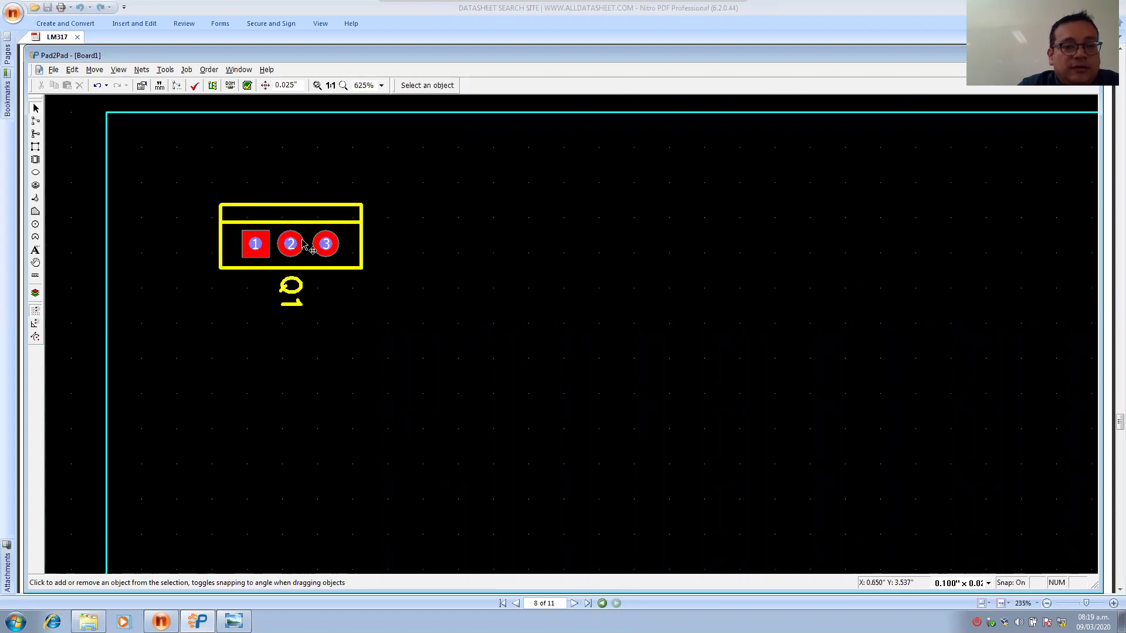
click(381, 86)
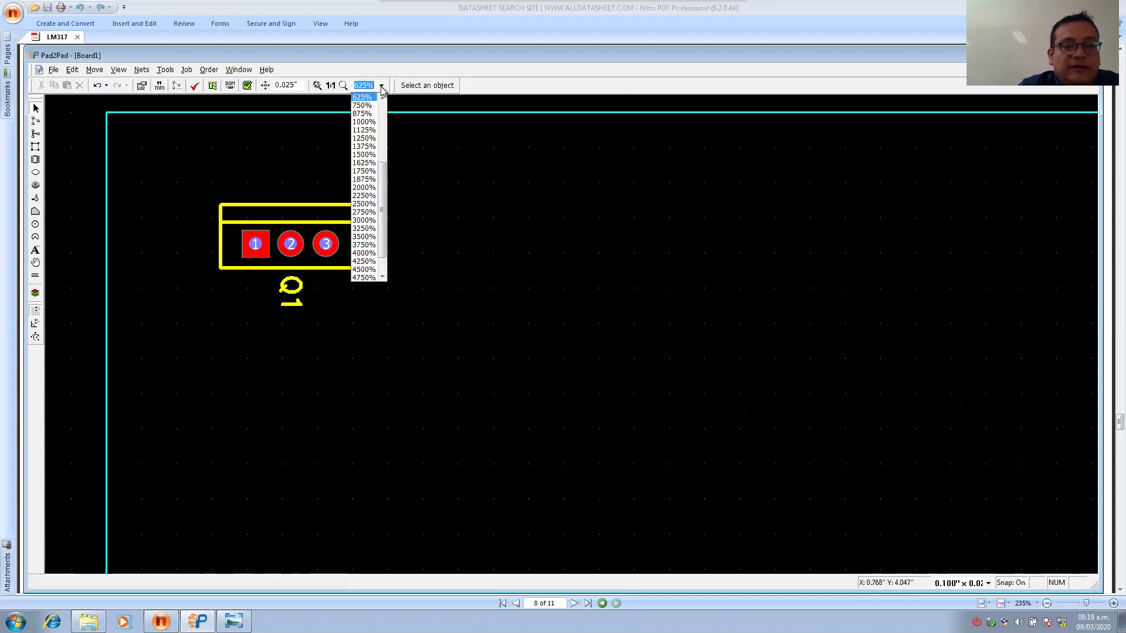
click(383, 99)
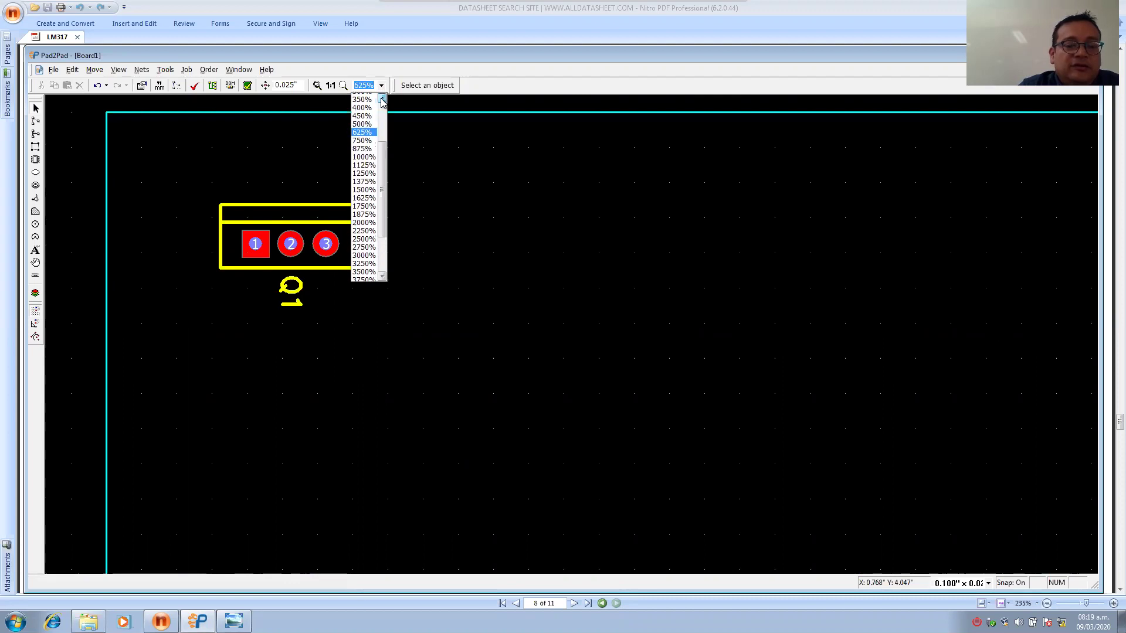
scroll(364, 159, up, 2)
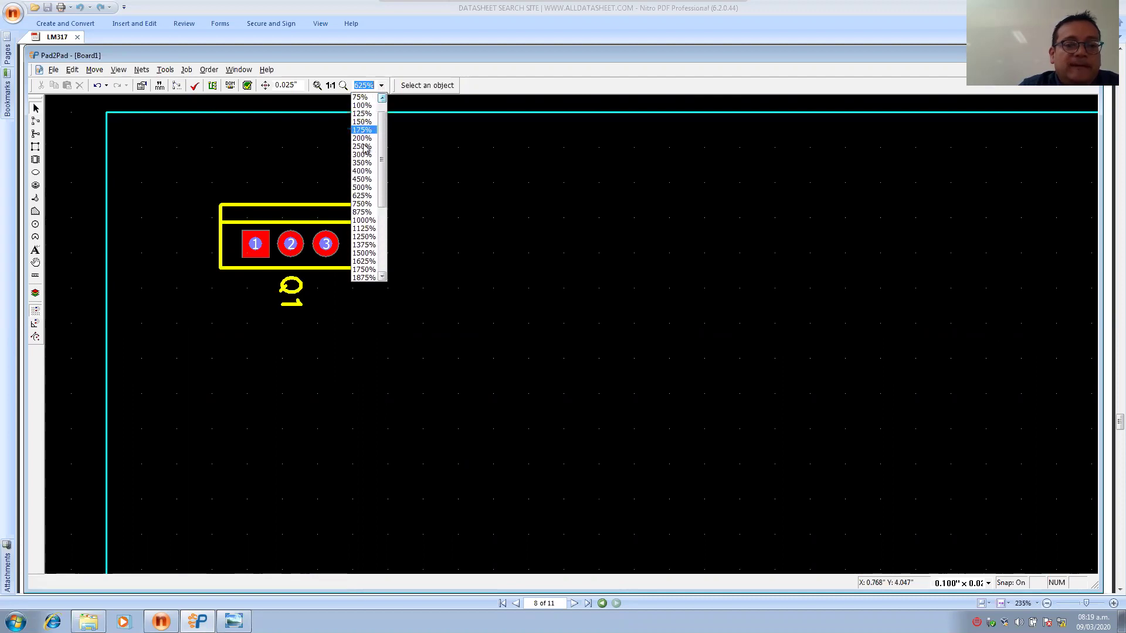
click(364, 171)
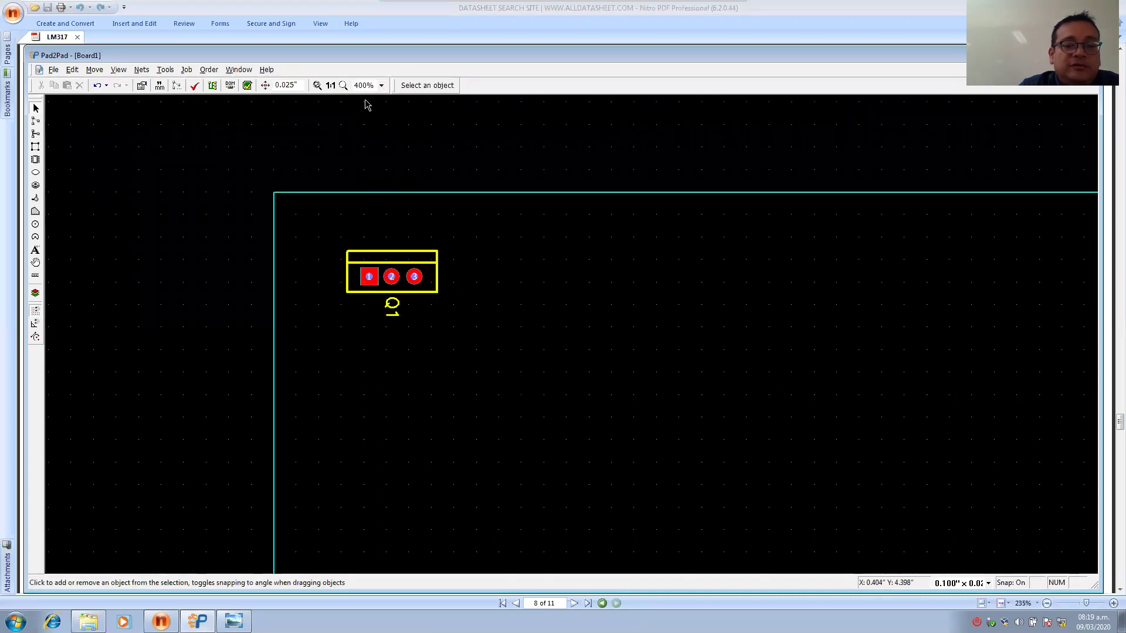
click(381, 86)
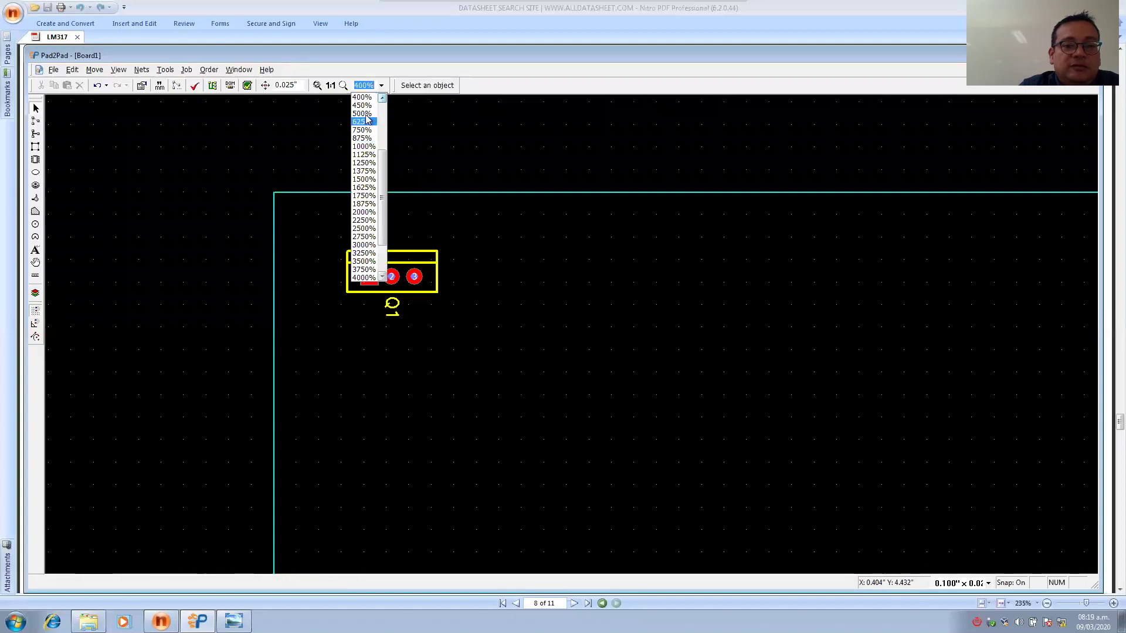
scroll(379, 118, up, 2)
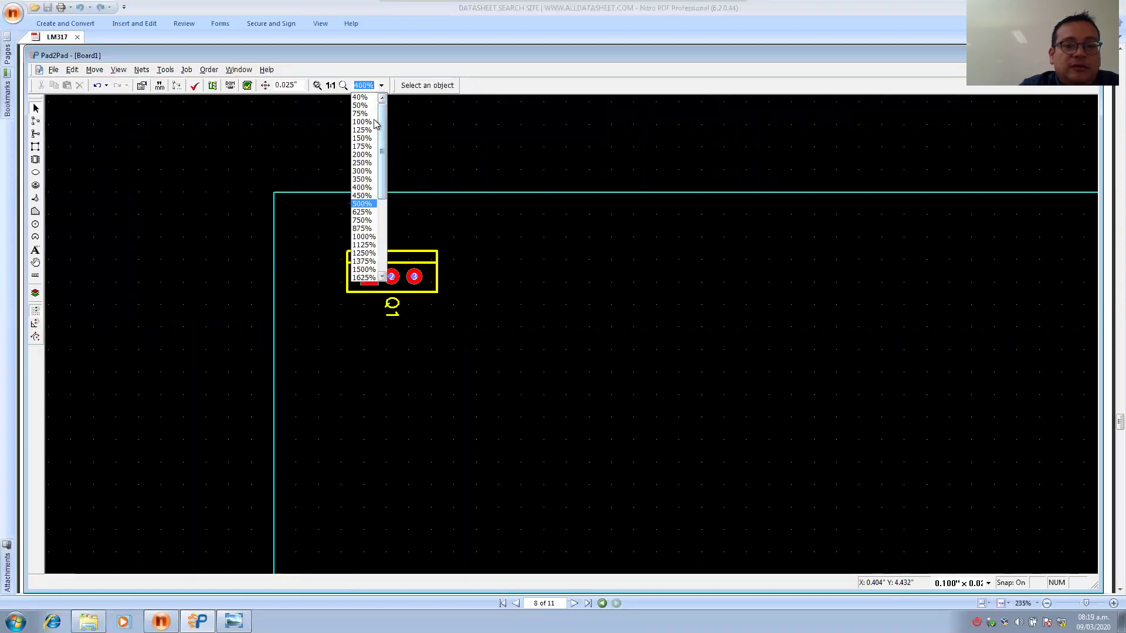
click(374, 155)
middle_drag(608, 377, 370, 257)
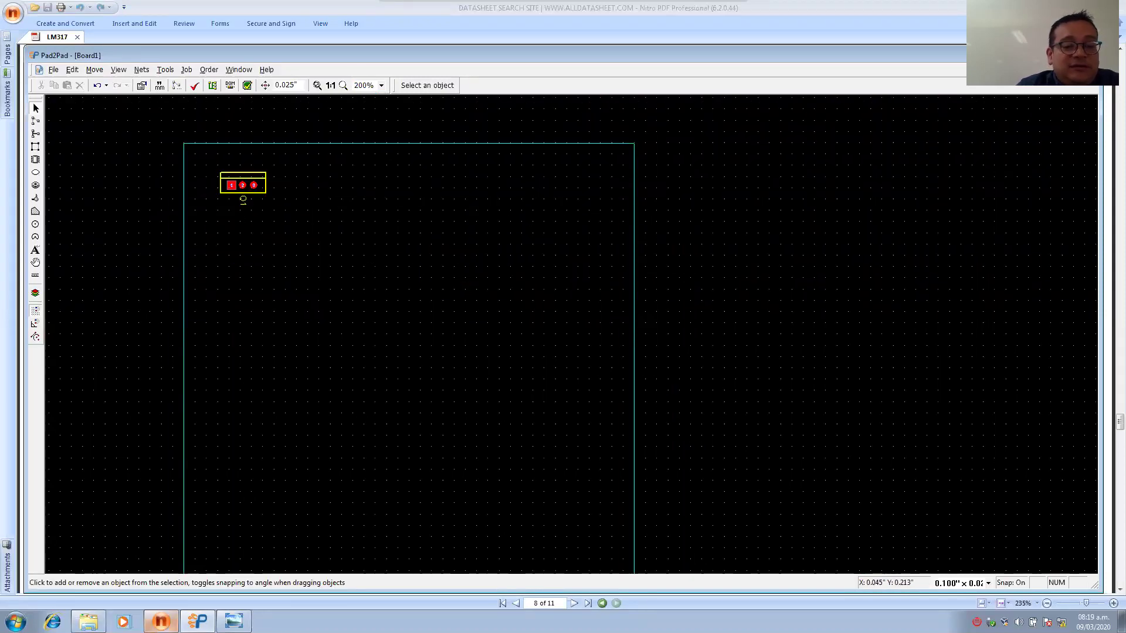
Consult the LM317 datasheet and the Fuente_Variable schematic, and search Pad2Pad's footprint library for "potenciometro".
click(161, 622)
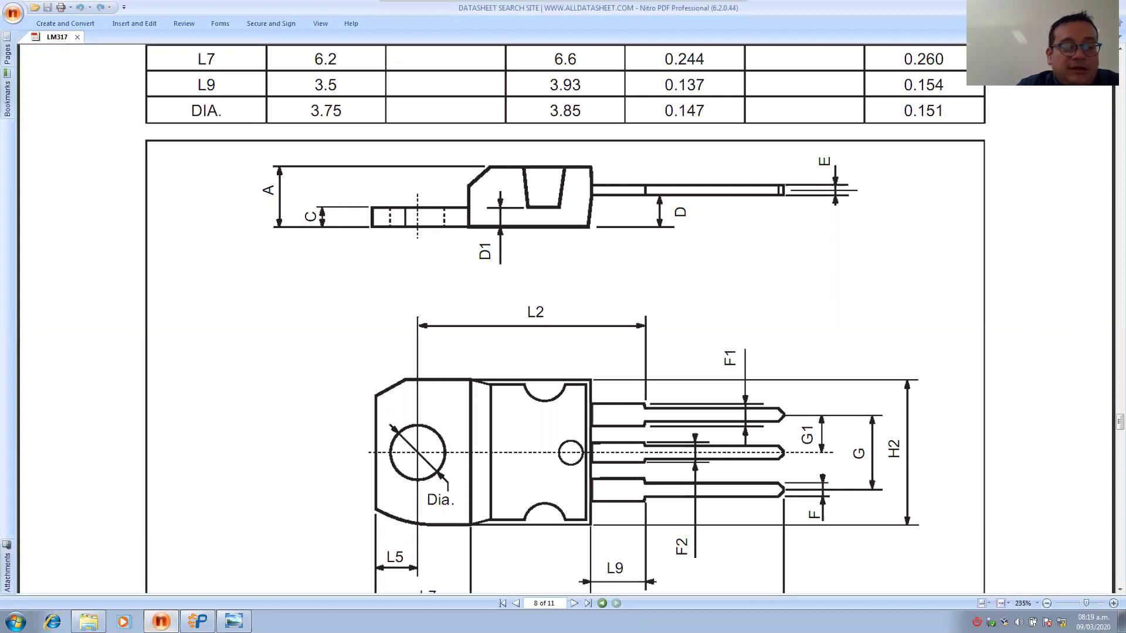
click(234, 621)
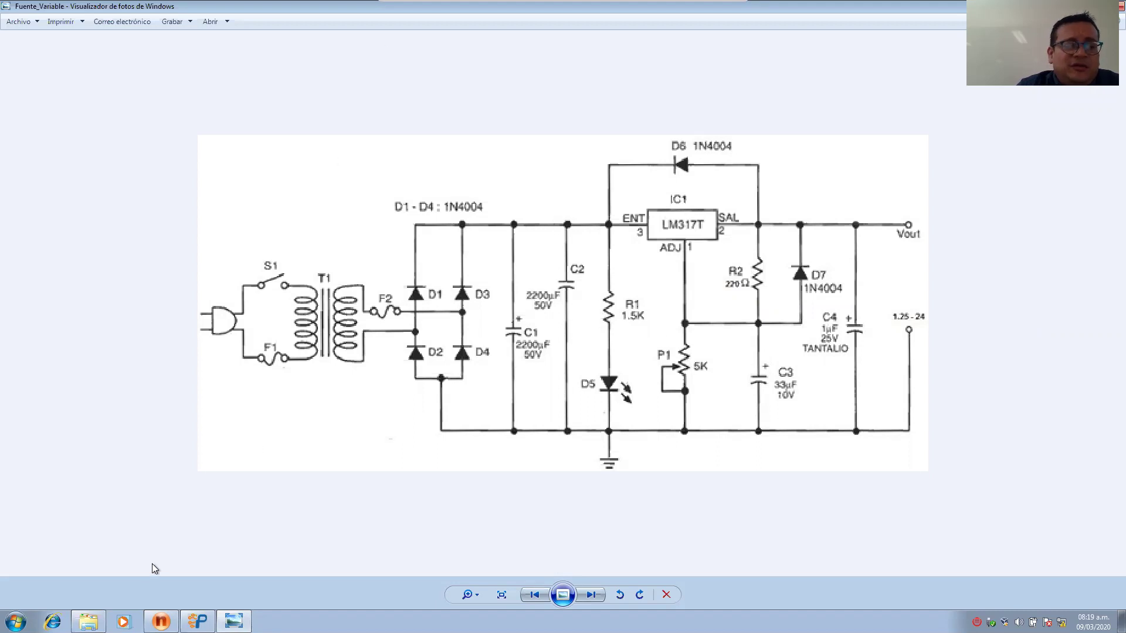
click(198, 622)
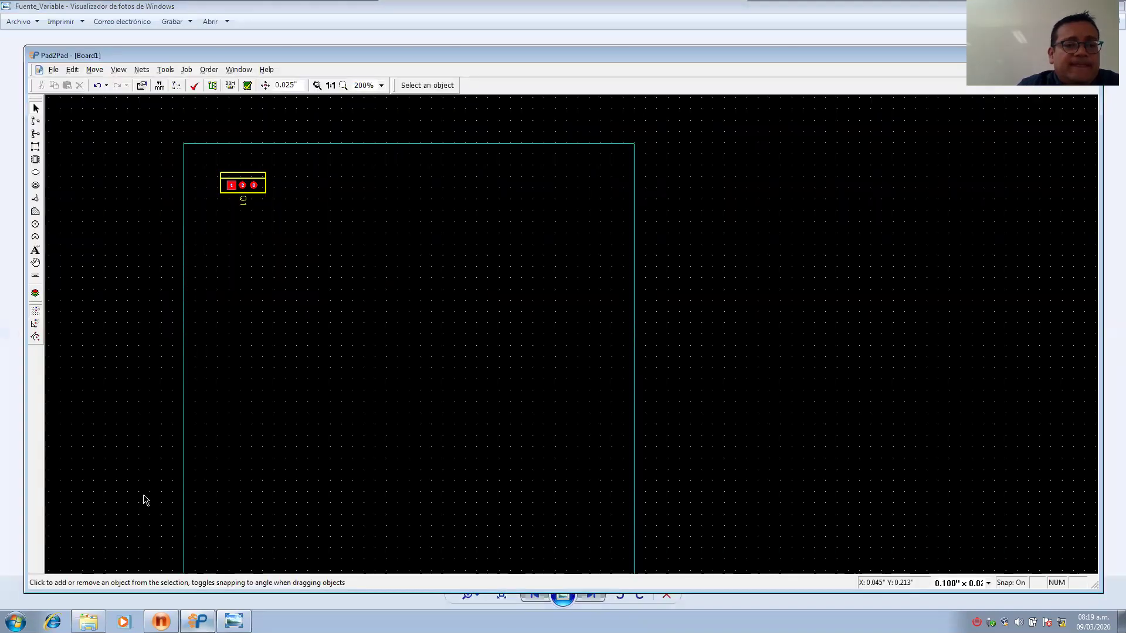
click(35, 163)
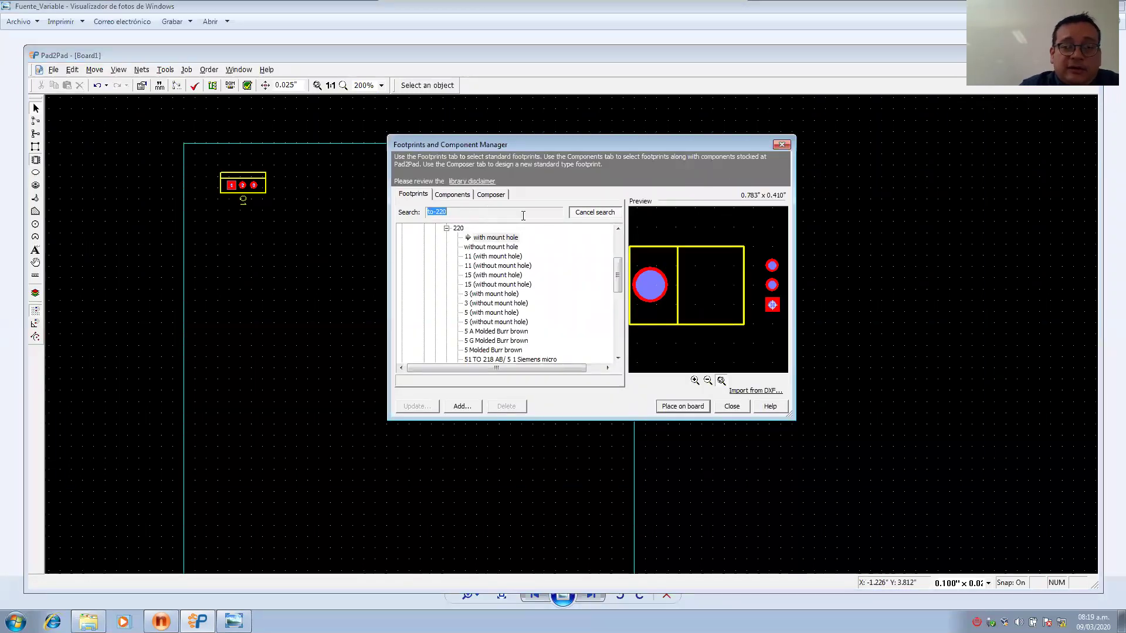
click(605, 217)
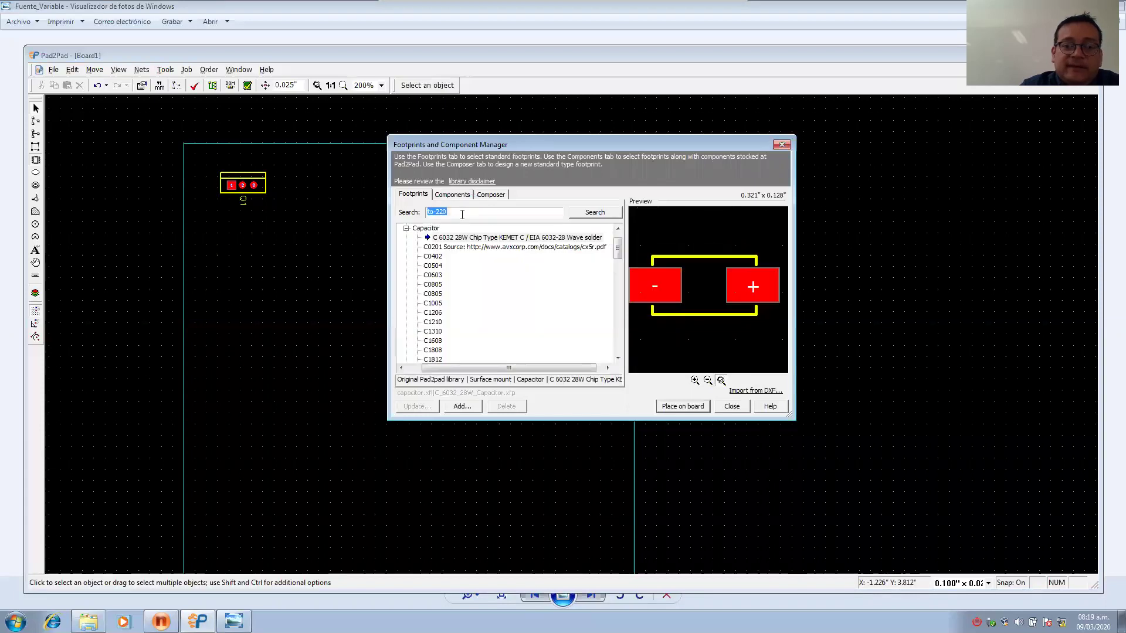
text(potenciometro)
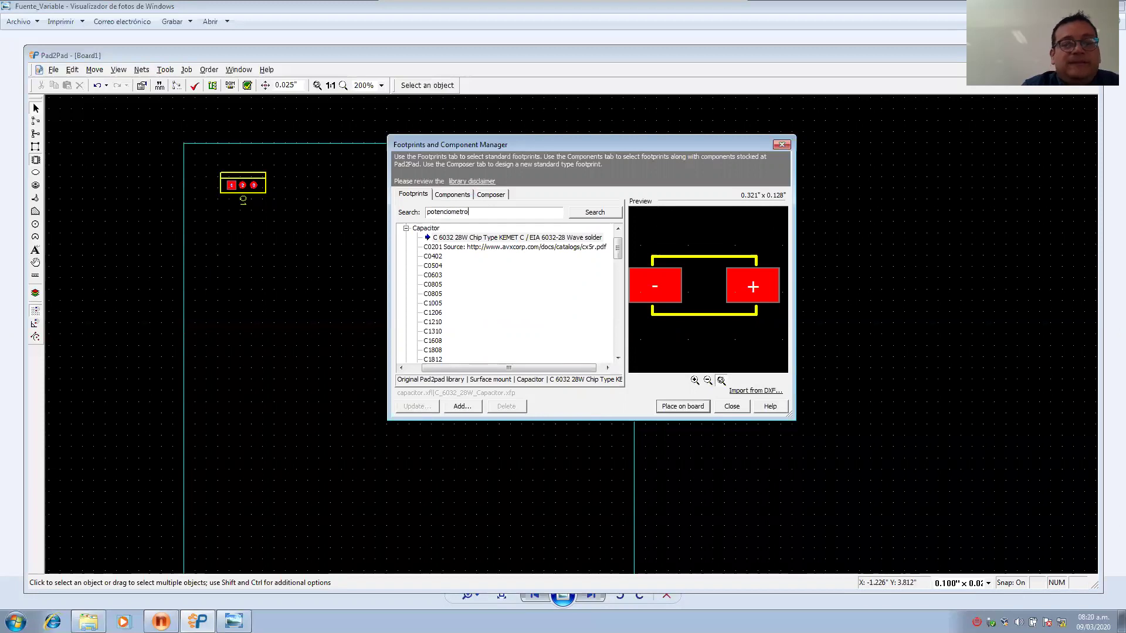
key(Return)
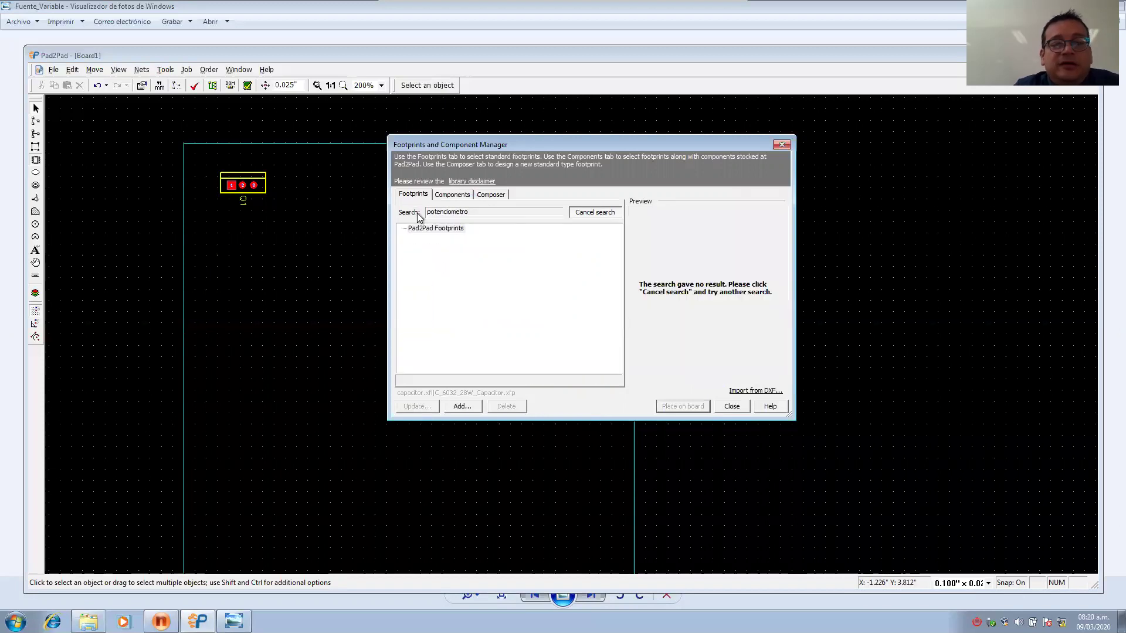
Replace the footprint search with "pot", collapse the surface mount group and expand the Through hole Potentiometer group.
click(611, 214)
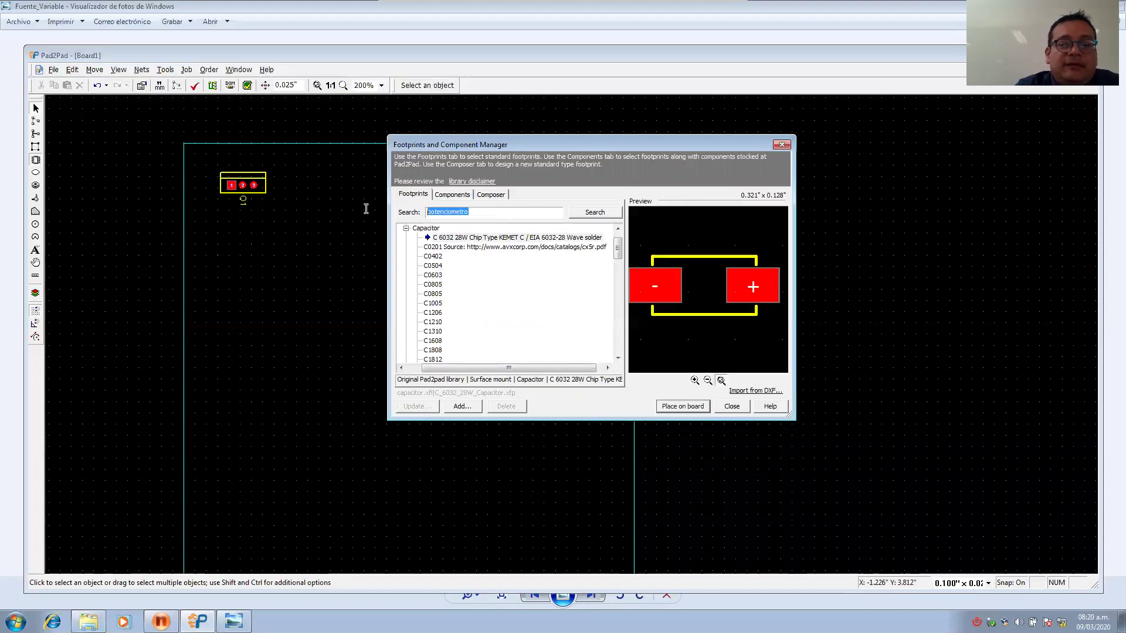
text(pot)
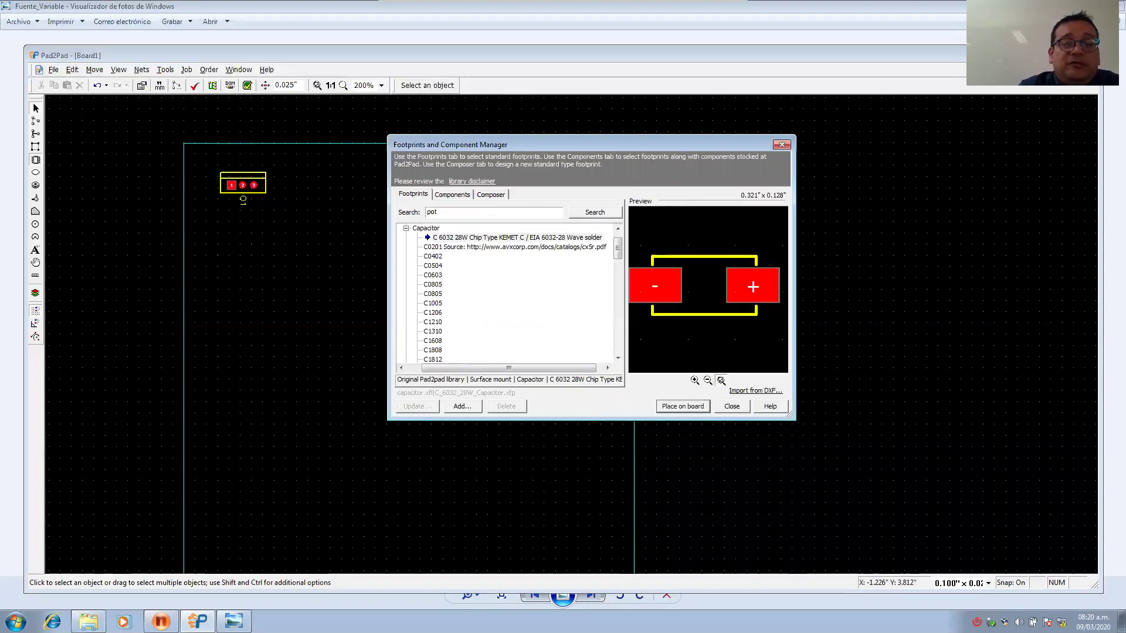
key(Return)
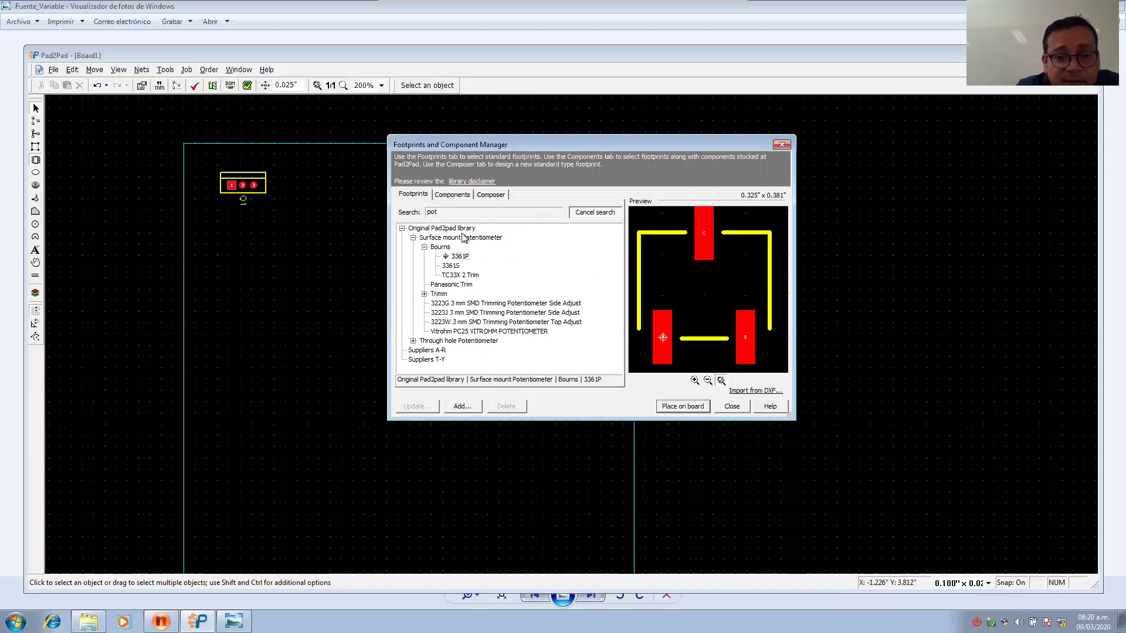
click(413, 237)
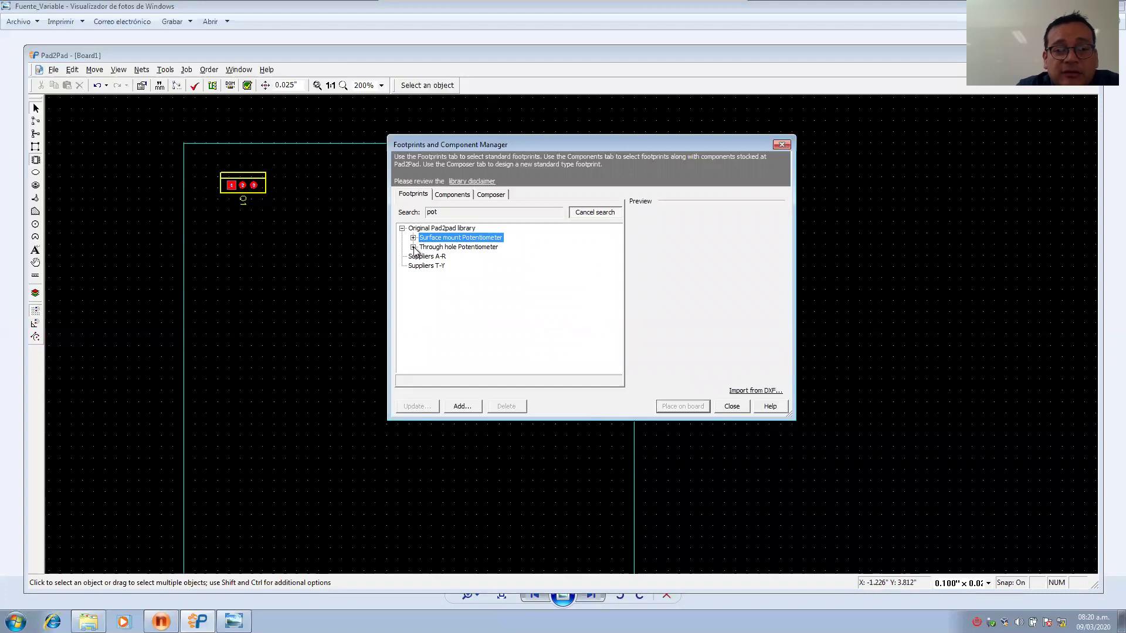
click(413, 247)
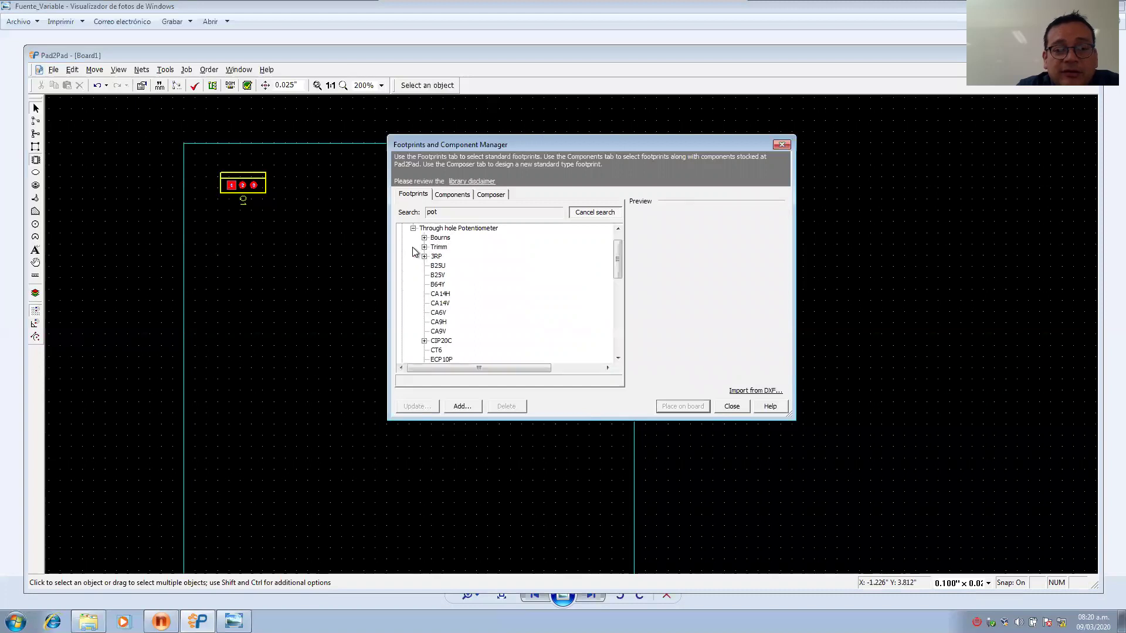
Preview the through-hole potentiometer footprints from B25U to CA6V, comparing their outlines and pin layouts.
click(473, 229)
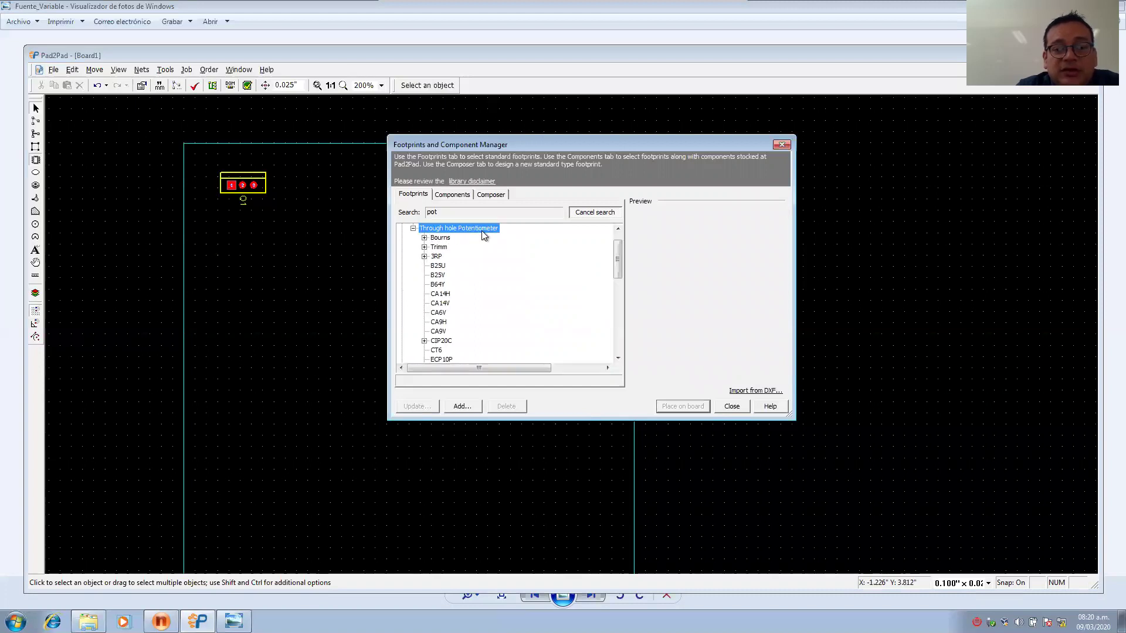
click(441, 239)
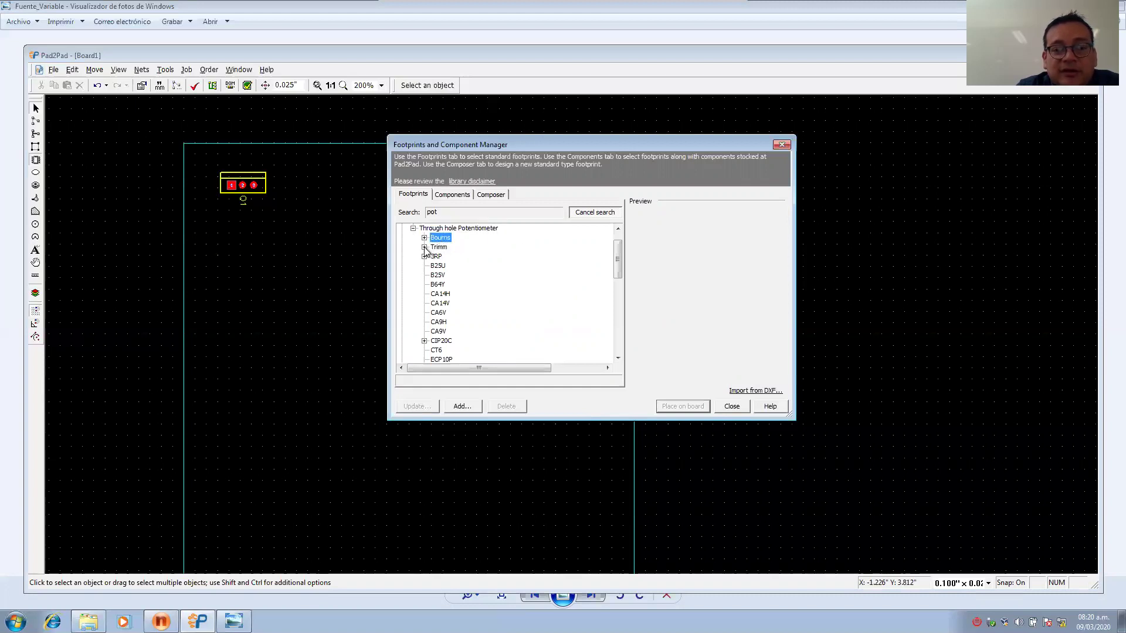
click(436, 267)
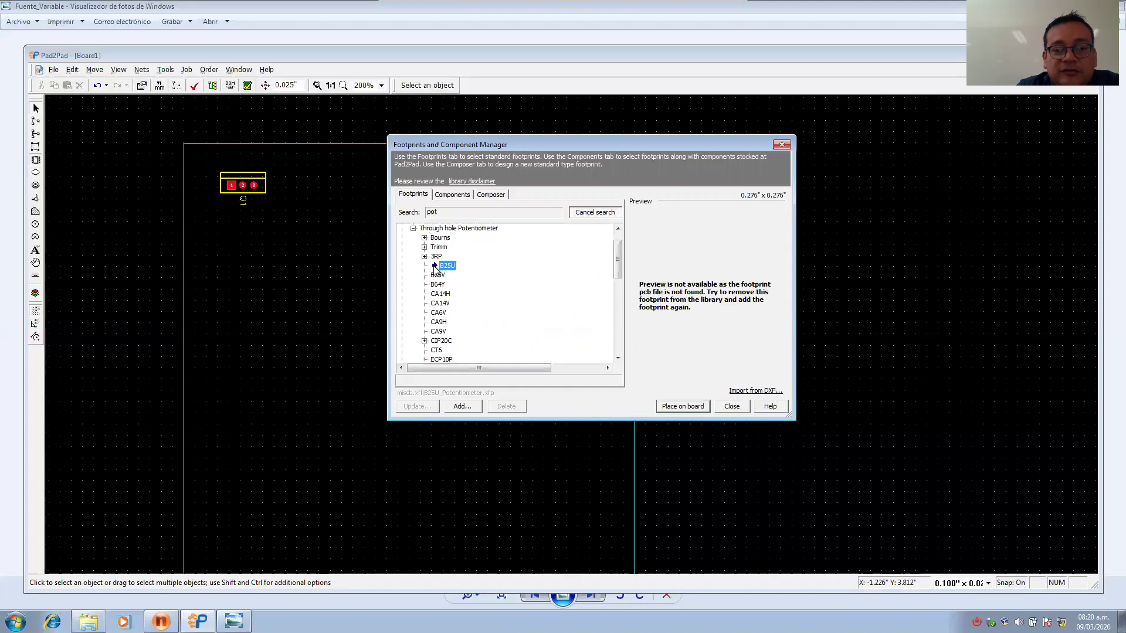
click(443, 277)
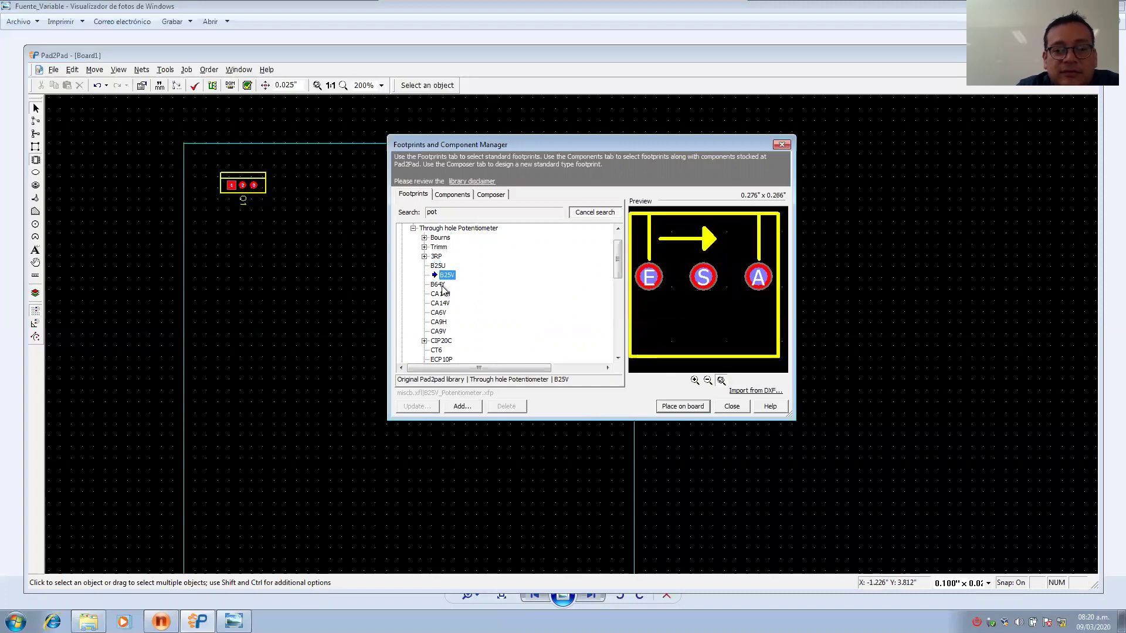
click(443, 286)
click(442, 295)
click(442, 313)
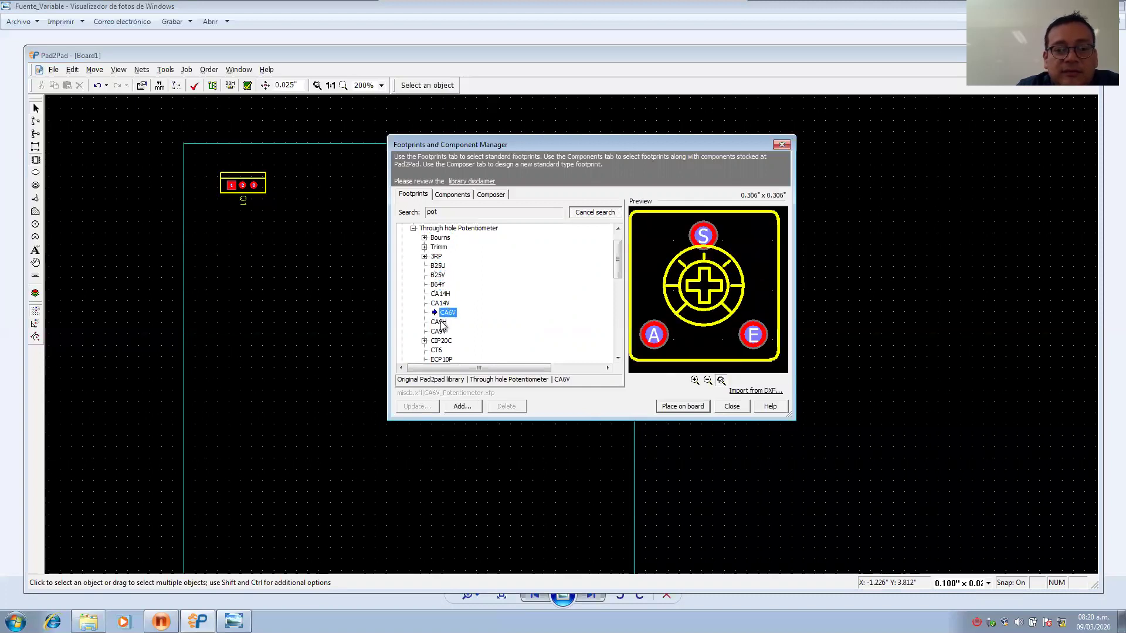
Examine the EVU series 9 mm square rotary potentiometer footprints, including the EVUEXK bushing type.
drag(617, 273, 617, 301)
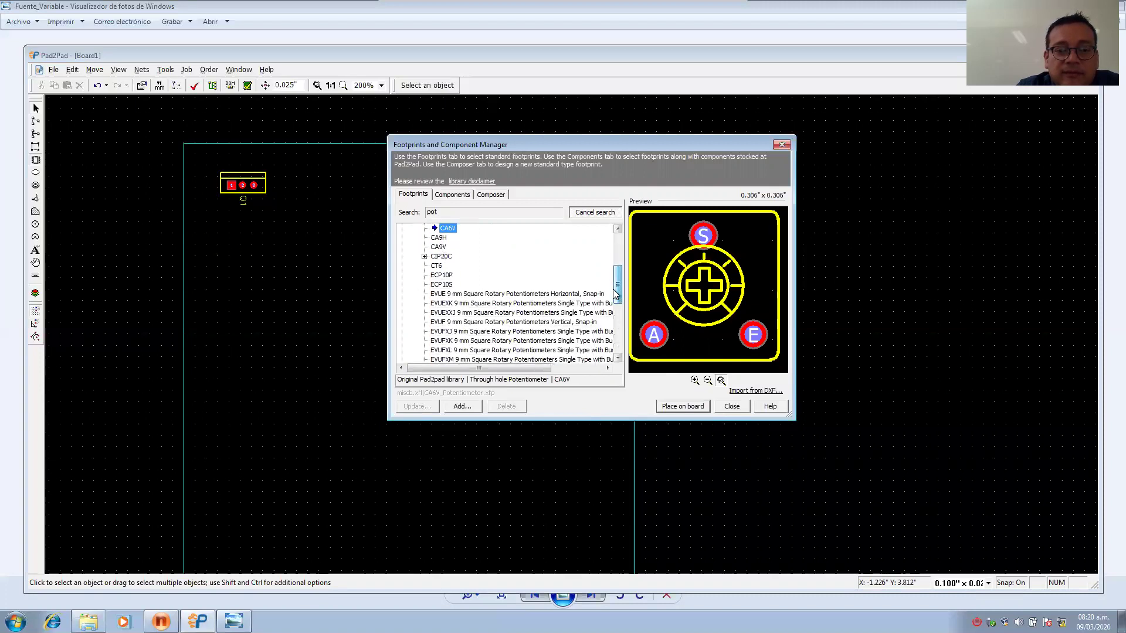
click(505, 303)
click(459, 323)
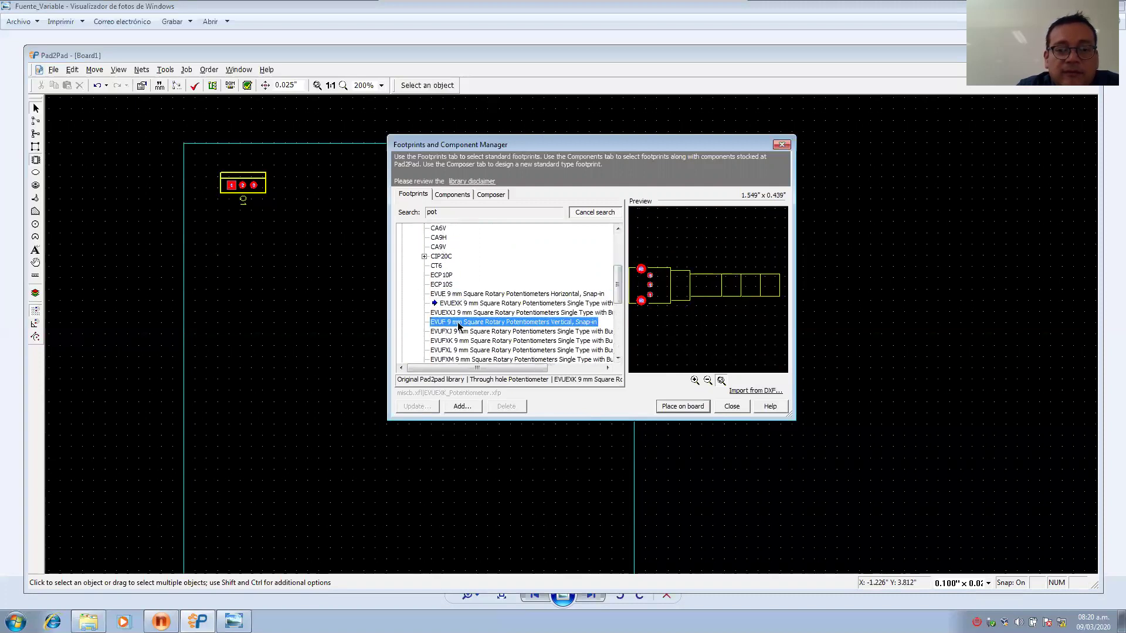
click(451, 333)
click(451, 350)
Preview the remaining through-hole potentiometer footprints, including LI15, S63S, ST15, SP19LKN and ST10.
drag(617, 281, 617, 306)
click(440, 321)
click(438, 332)
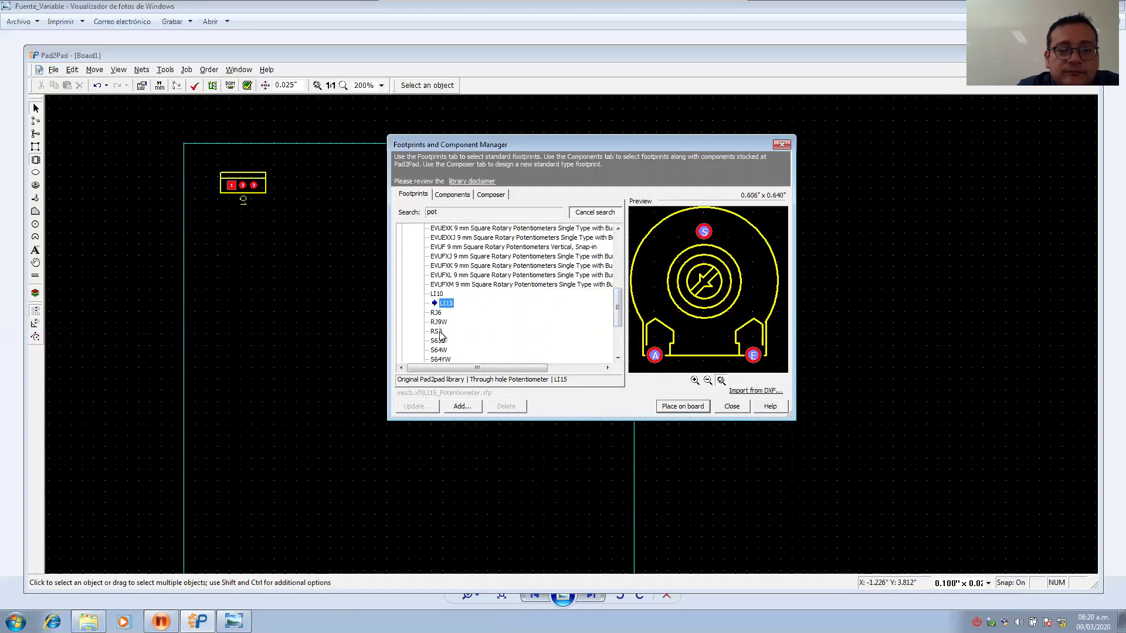
click(440, 341)
scroll(458, 320, down, 3)
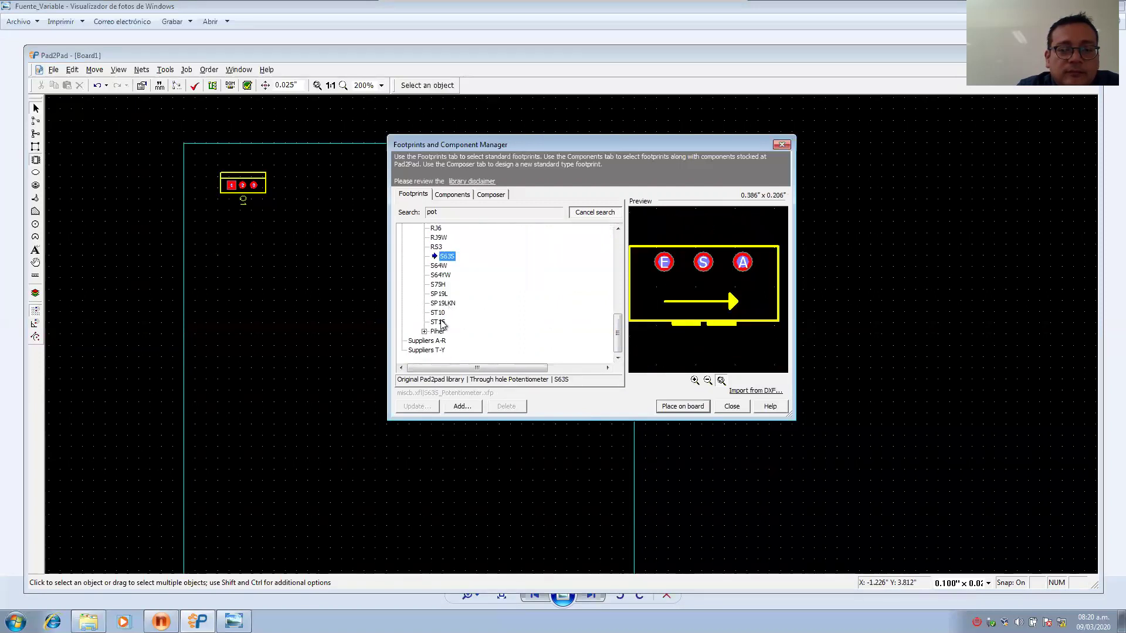
click(442, 323)
click(441, 303)
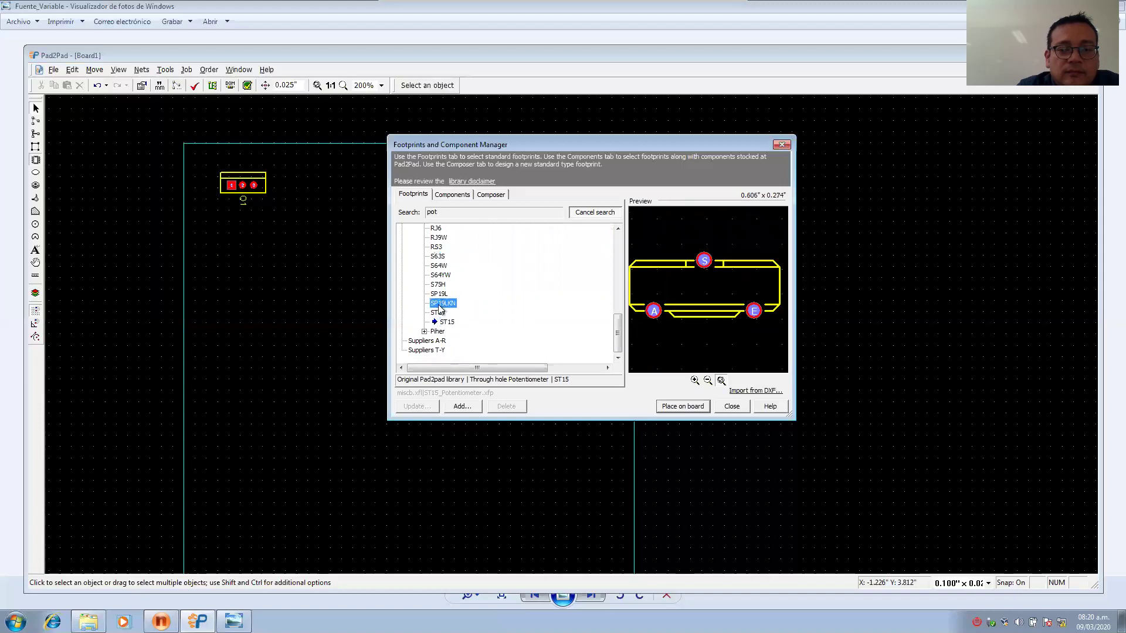
click(438, 313)
scroll(433, 285, up, 3)
scroll(433, 291, up, 6)
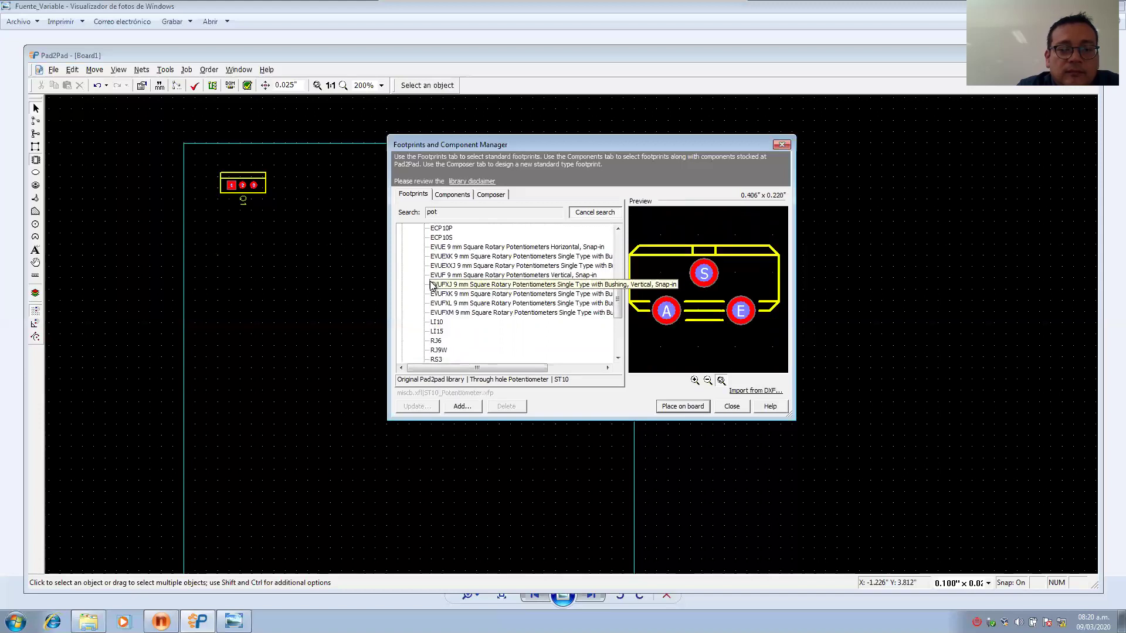
Expand the CIP20C group and compare its 4MM and 6MM Carbon Rotary Potentiometer footprints.
click(424, 322)
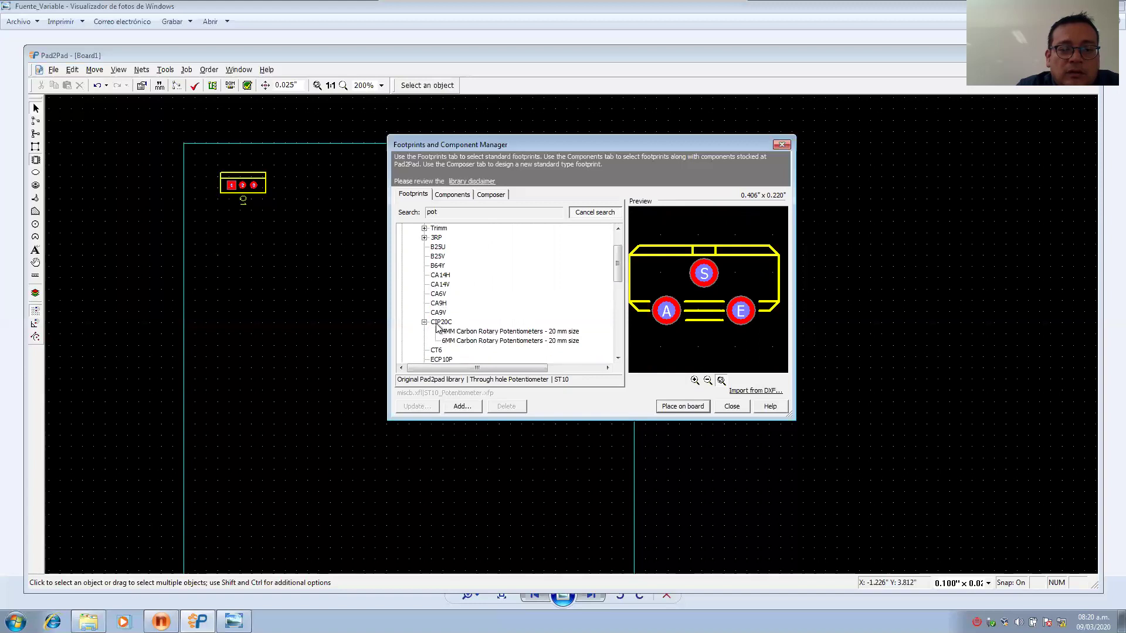
click(452, 332)
click(464, 341)
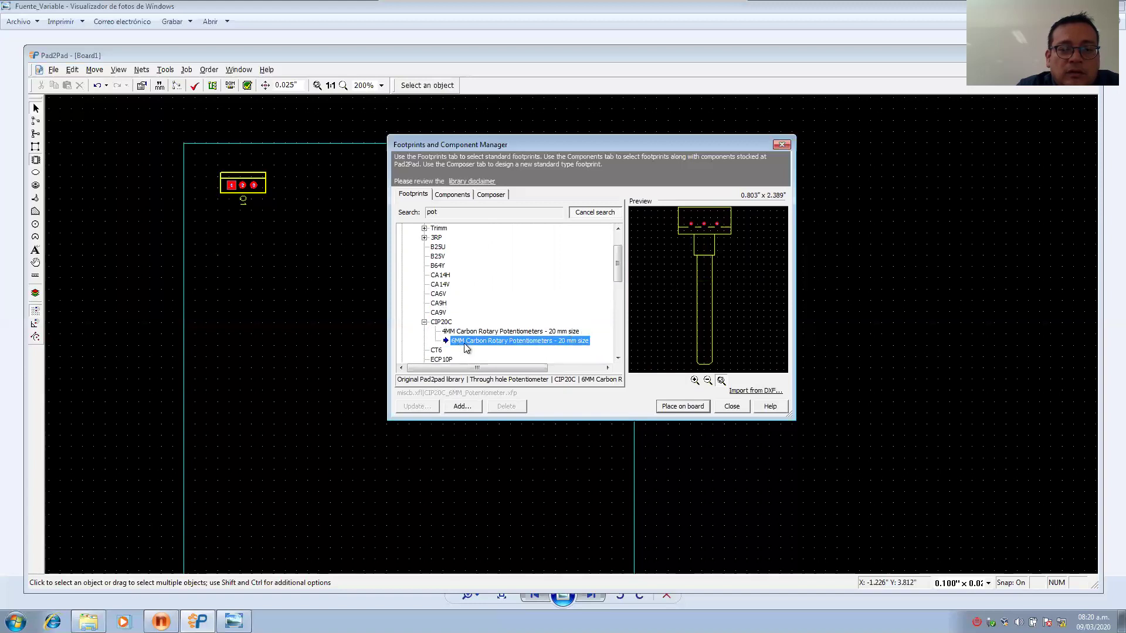
scroll(454, 322, up, 2)
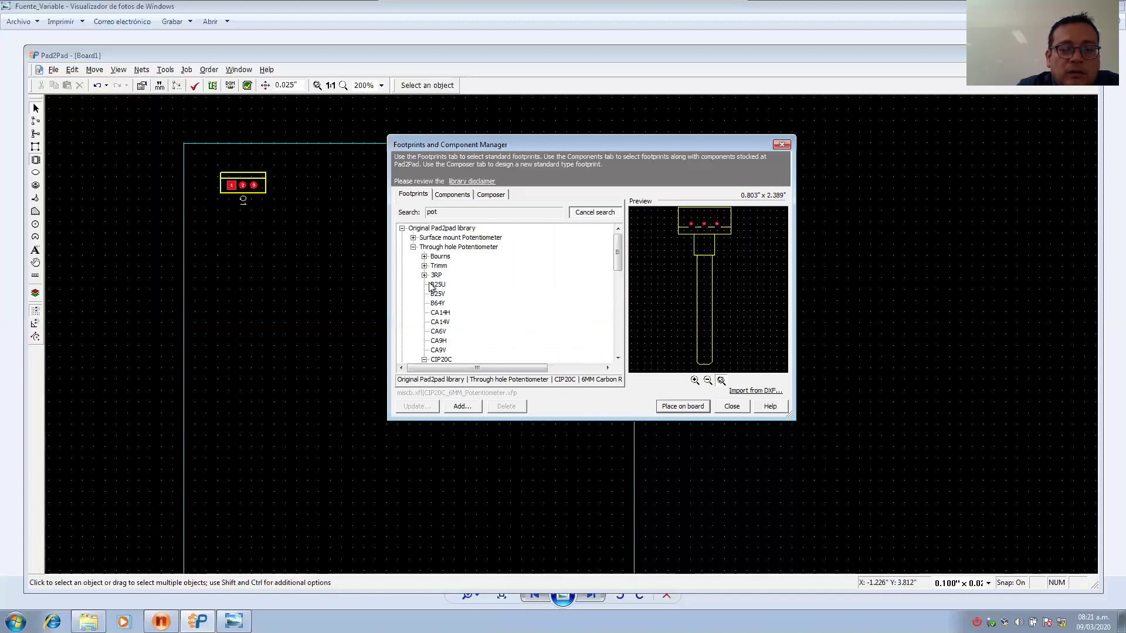
Expand the through-hole Bourns group and preview its footprints, including 3006P, 3386H, 3009P, 3386P and 3309P.
click(424, 257)
click(449, 266)
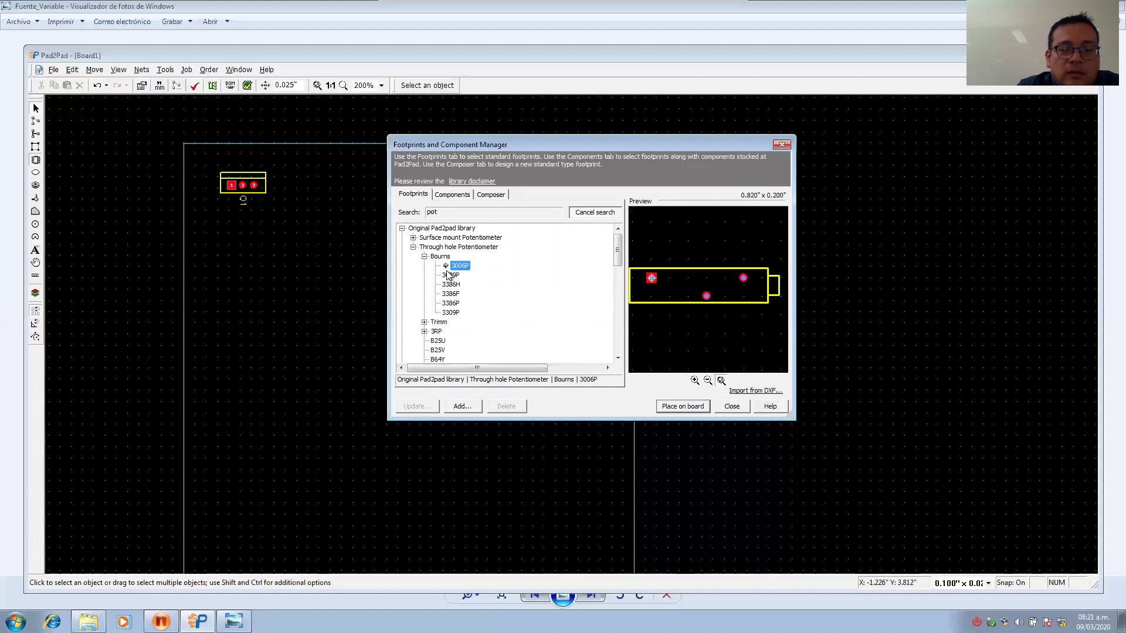
click(457, 285)
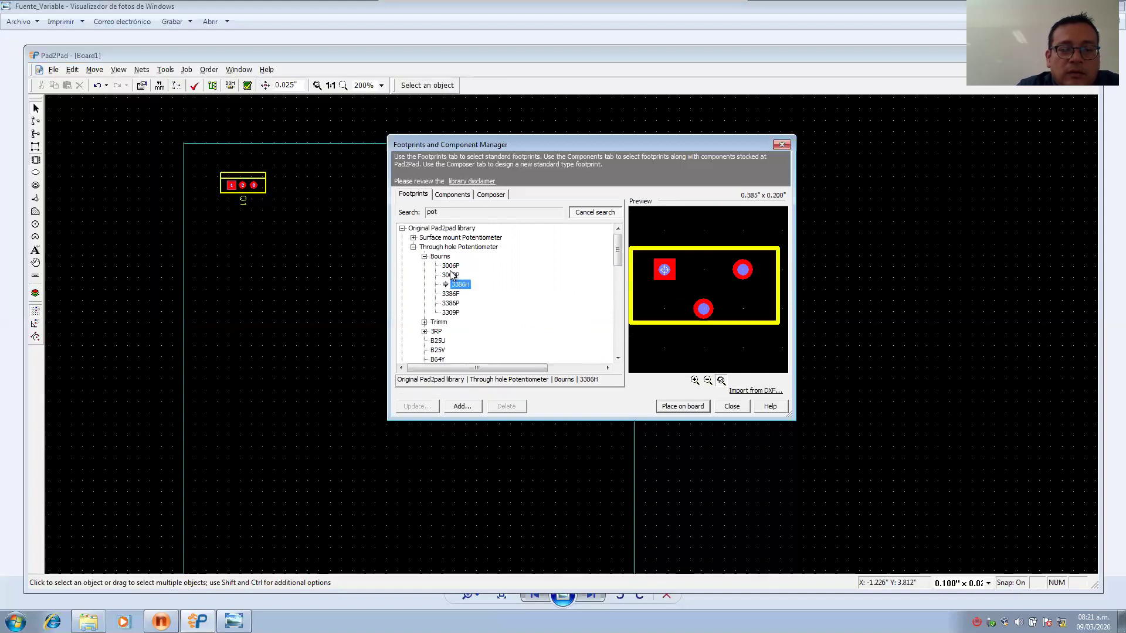
click(451, 275)
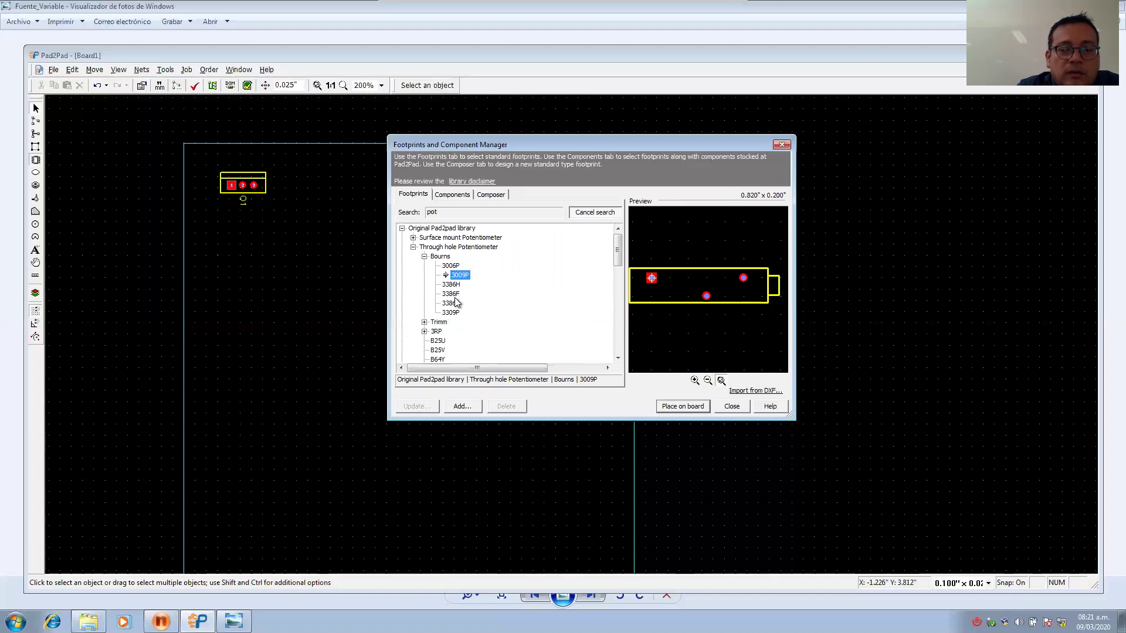
click(456, 304)
click(455, 313)
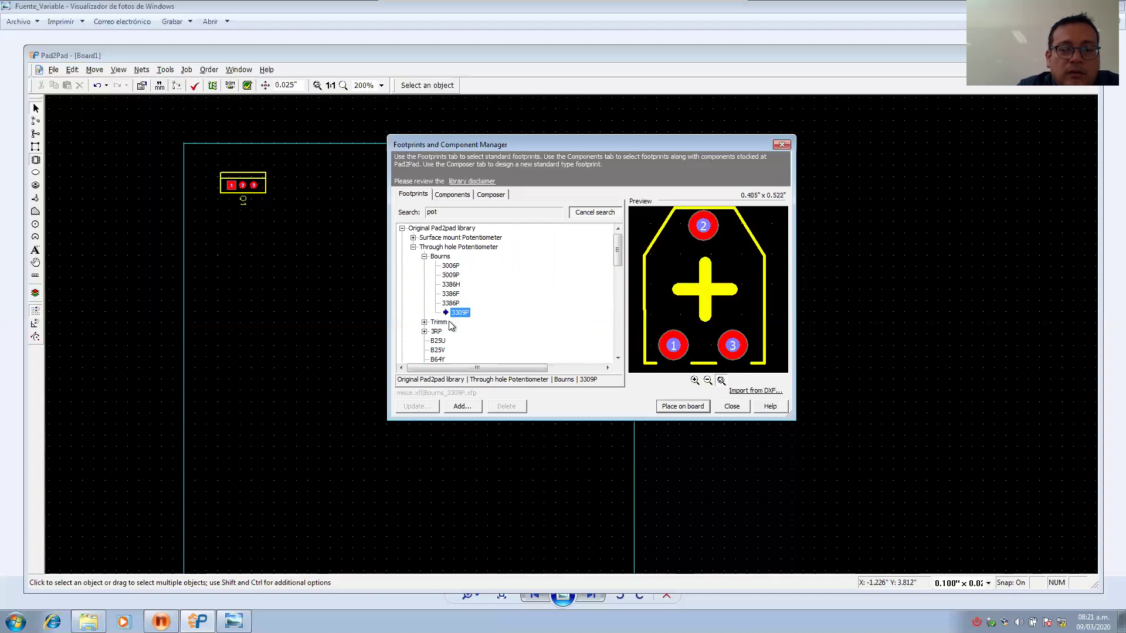
Collapse the Bourns group and preview trimmer footprints in the Trimm group, including RTRIM3296W BOURNS and RTRIM74W Spectrol.
click(424, 258)
click(424, 267)
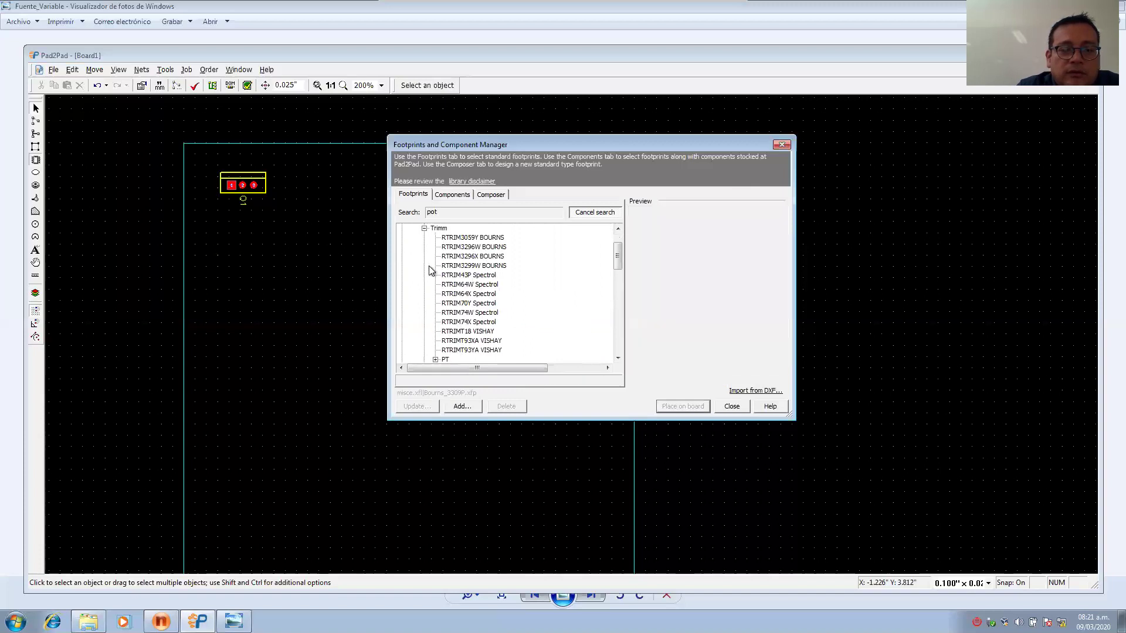
click(463, 247)
click(467, 238)
click(472, 293)
click(476, 313)
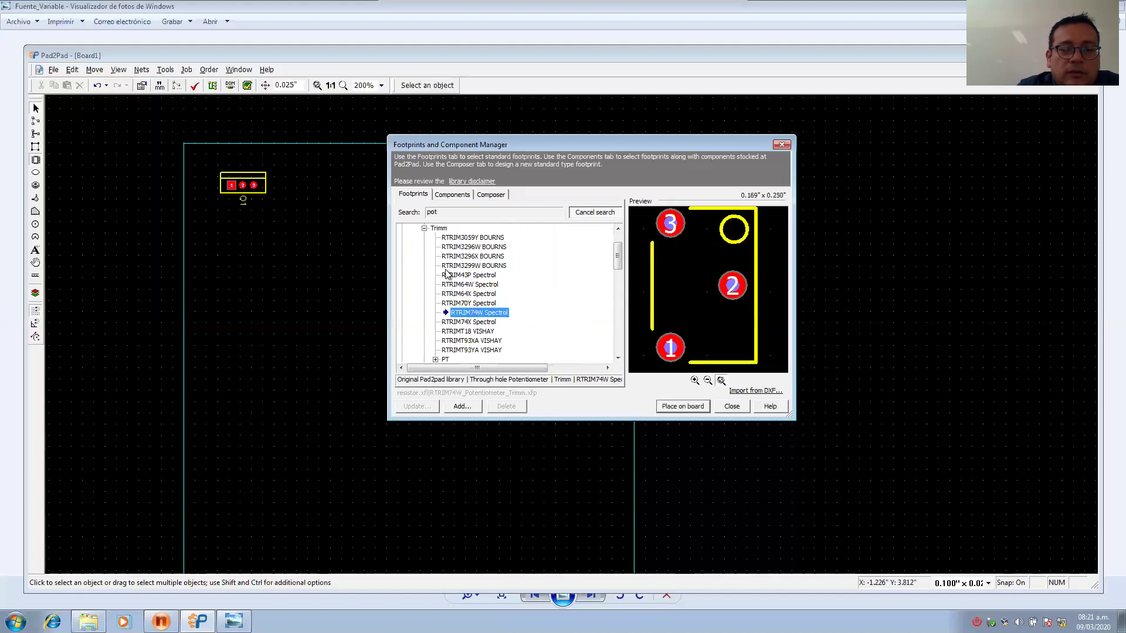
Place the 3RP footprint "1610N 16mm Potentiometer one level" on the board just to the right of Q1.
click(424, 229)
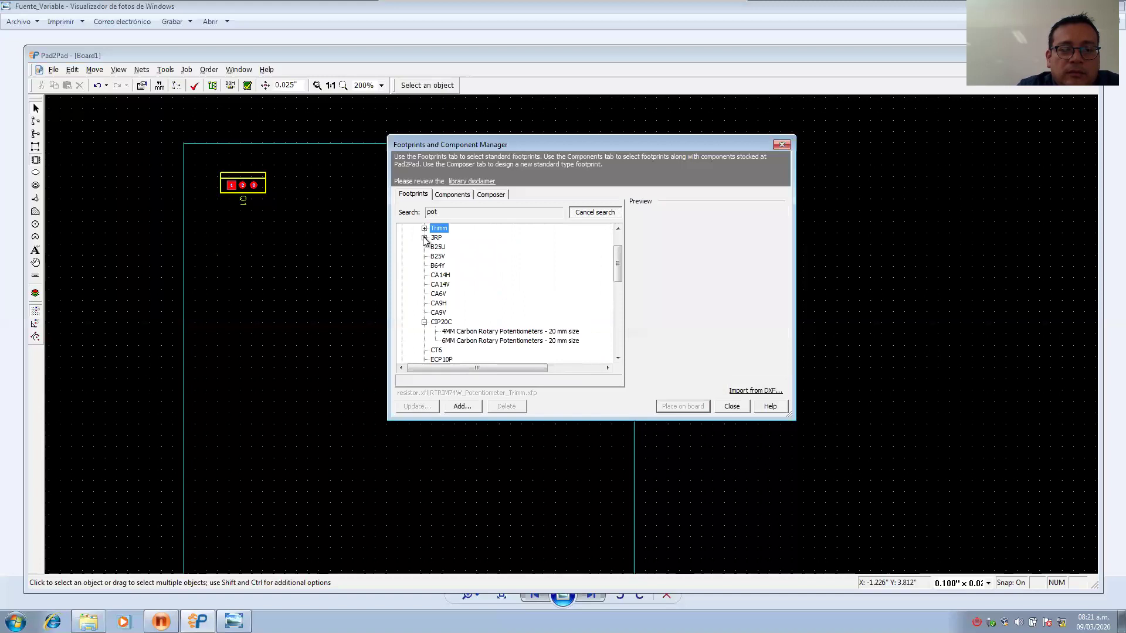
click(424, 239)
click(466, 247)
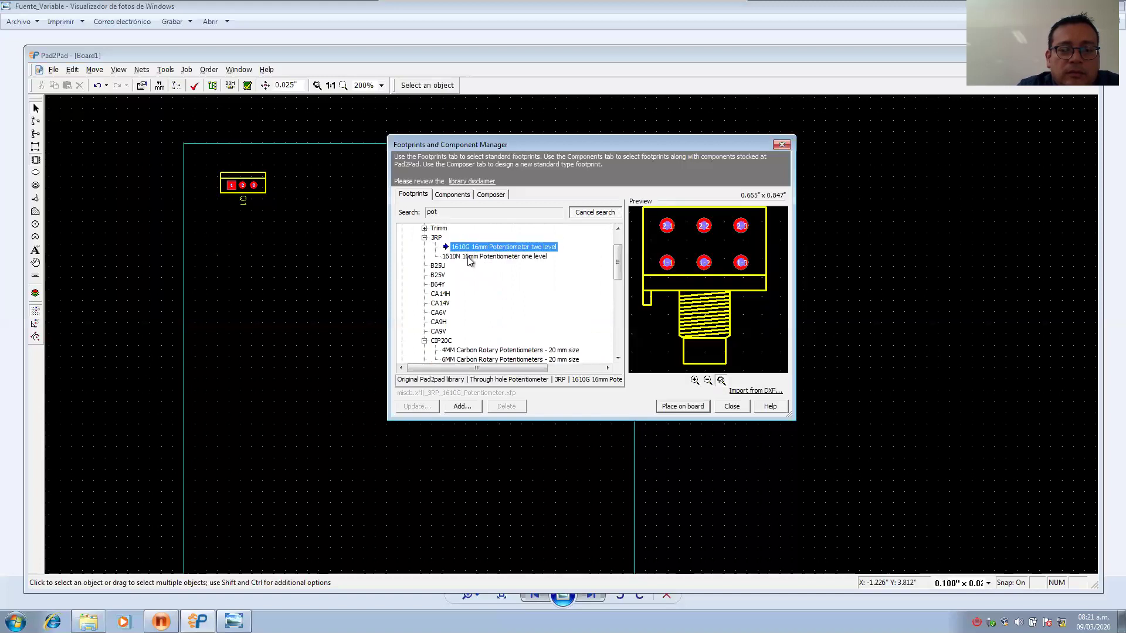
click(469, 258)
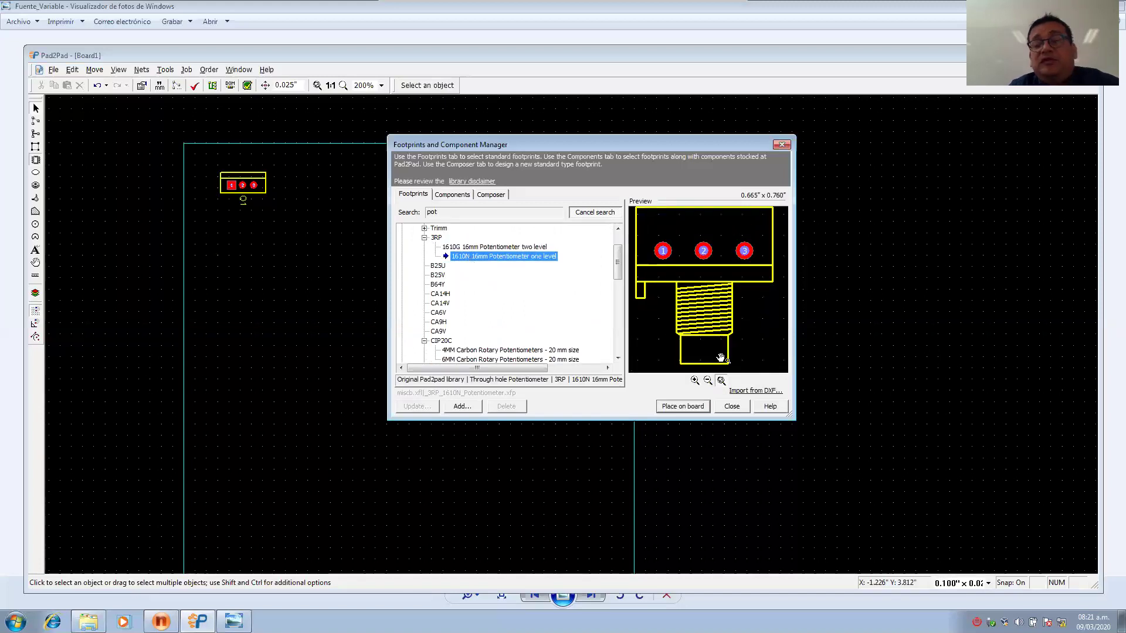
click(700, 407)
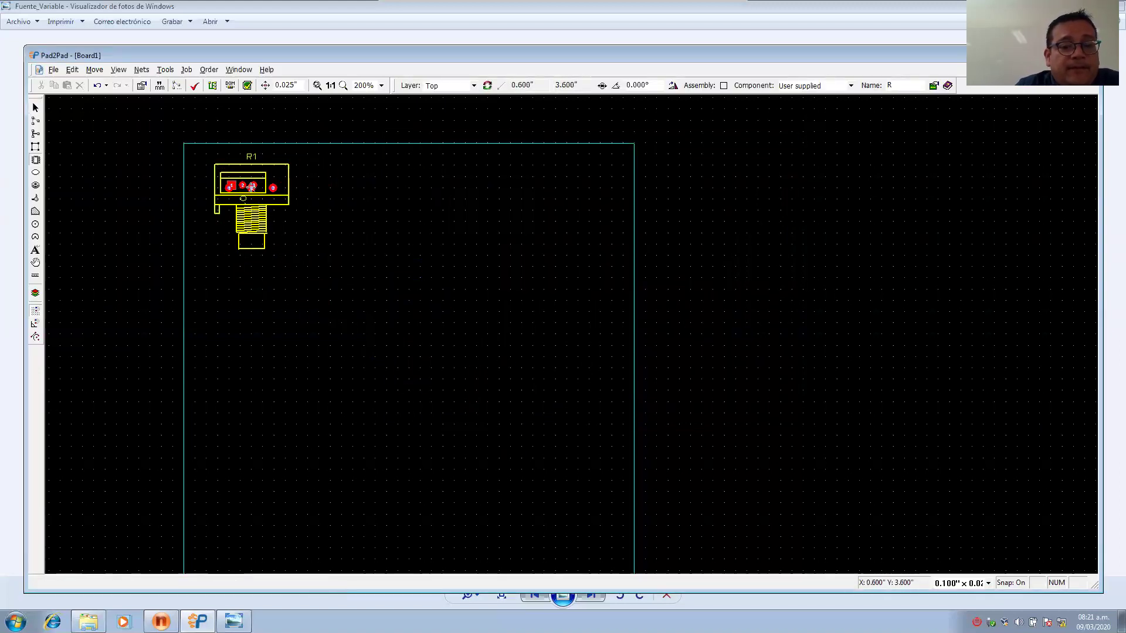
click(327, 188)
key(Escape)
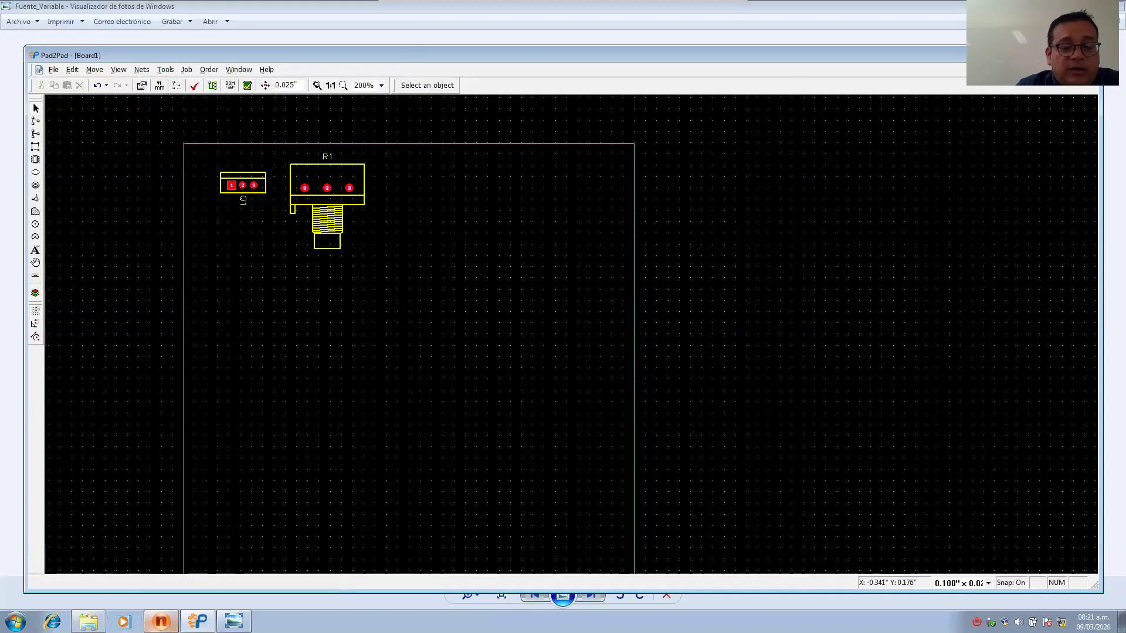
Consult the Fuente_Variable schematic for the LM317T and P1 connections, and return to the Pad2Pad board.
mouse_move(161, 622)
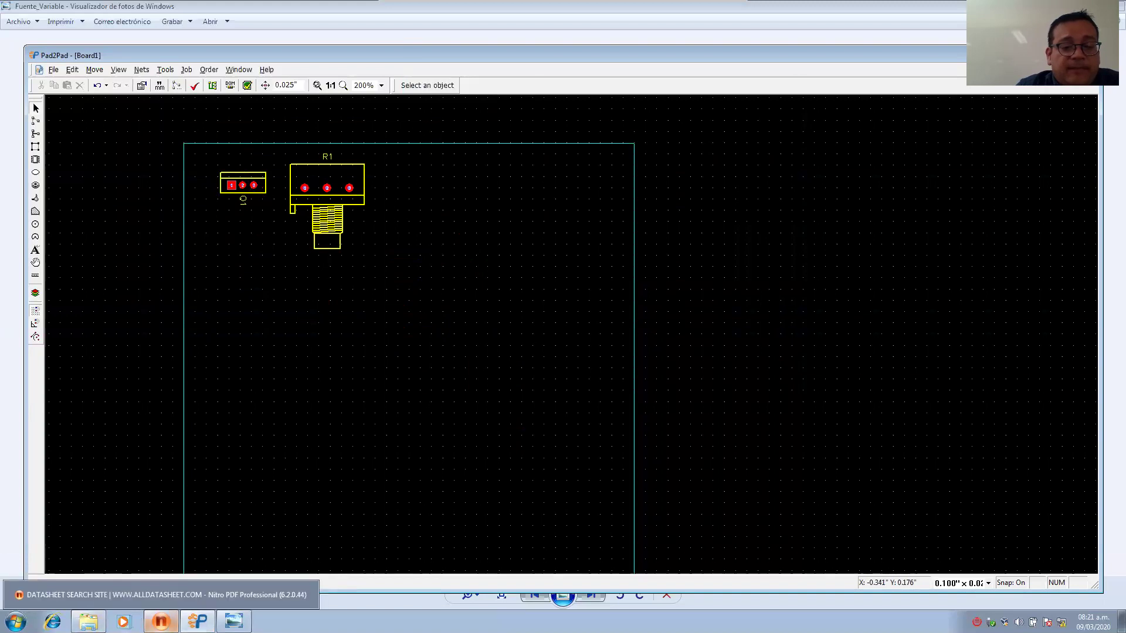
click(234, 622)
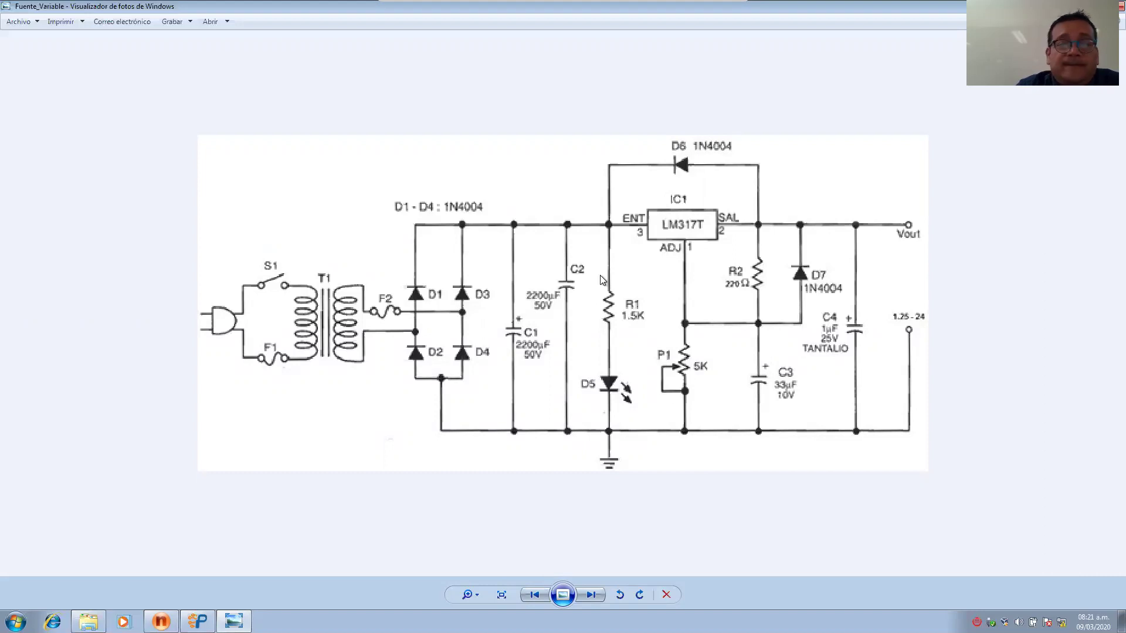
click(198, 621)
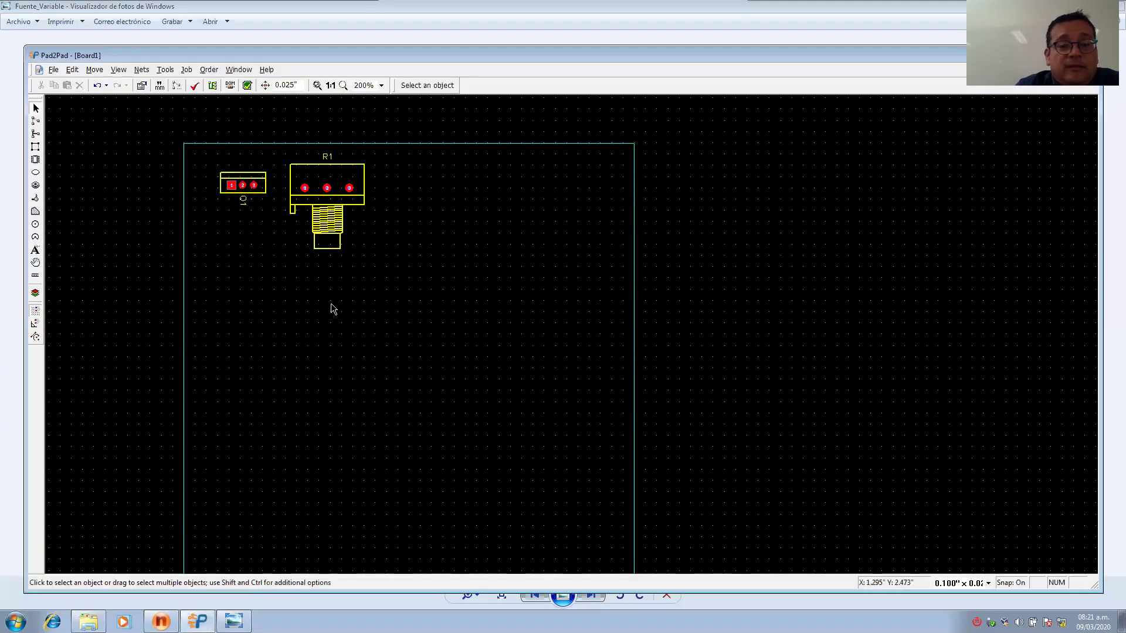
Move potentiometer R1 lower on the board and reposition Q1 above it, leaving both deselected.
click(354, 203)
click(370, 221)
drag(369, 227, 403, 347)
drag(249, 182, 381, 195)
click(385, 233)
Draw a 0.020" top-layer trace from R1 pad 1 to pad 2, routed as a squared bridge above the pads.
scroll(384, 233, up, 5)
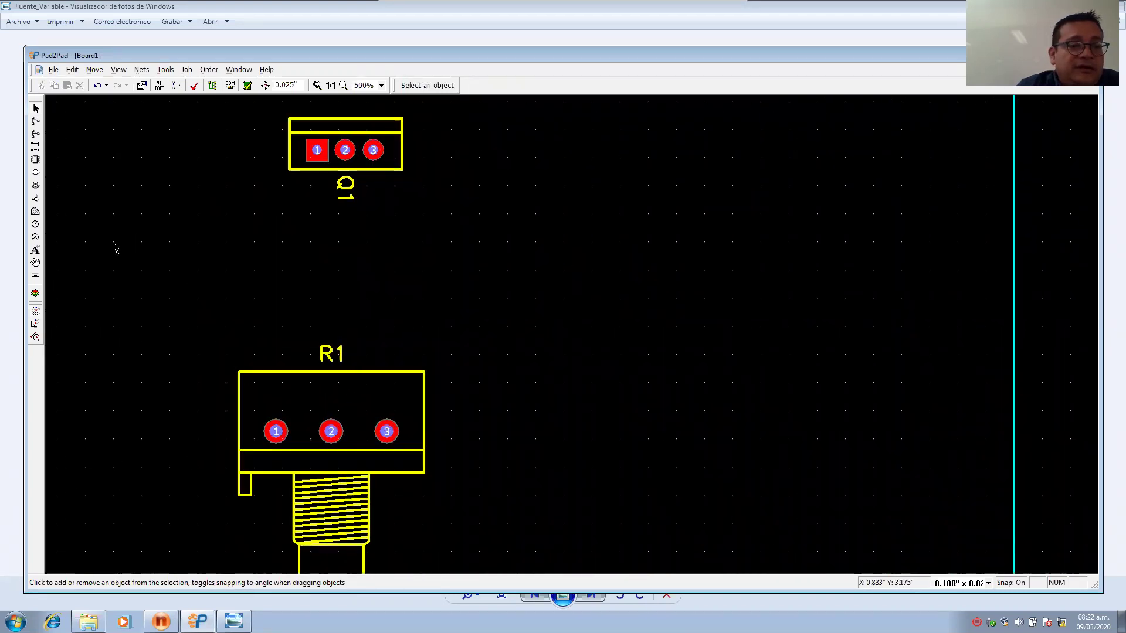
click(35, 135)
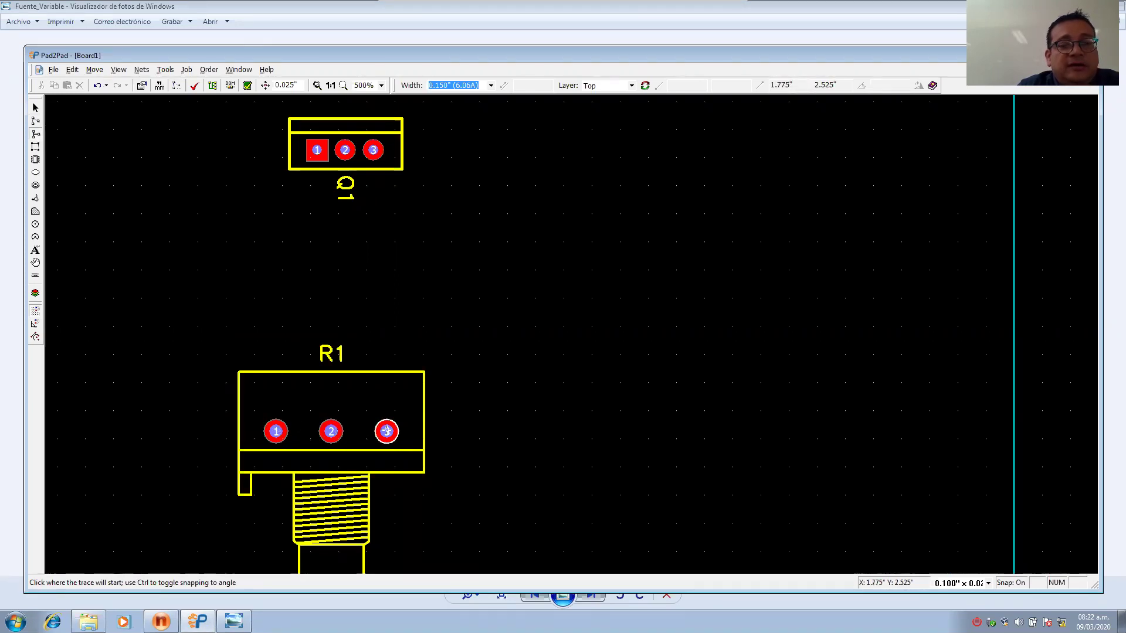
click(275, 431)
click(276, 402)
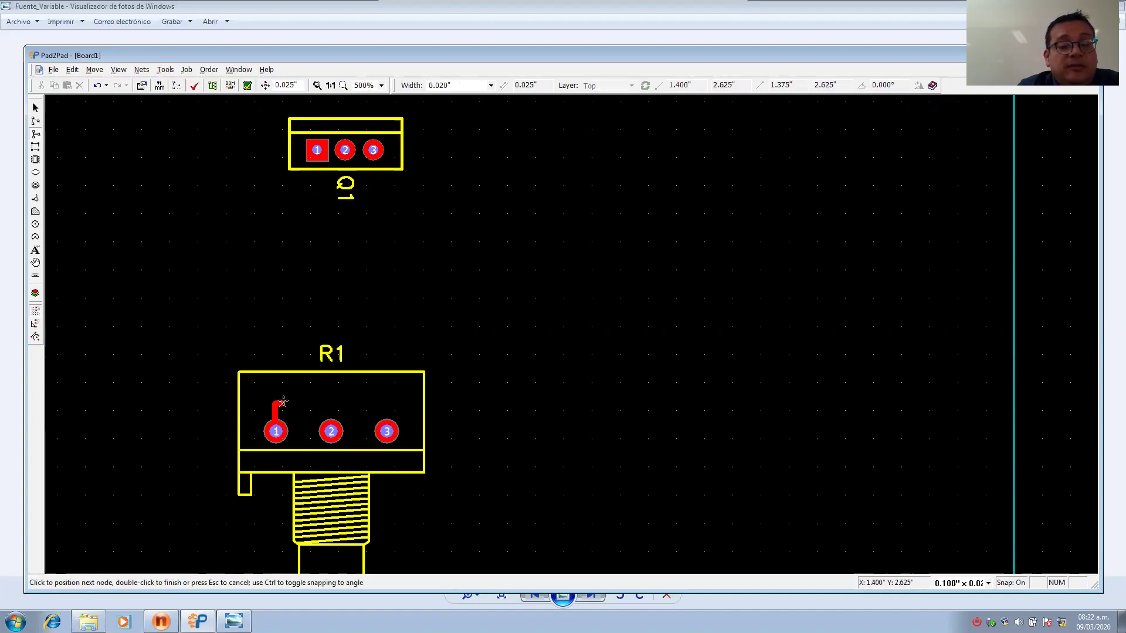
click(332, 403)
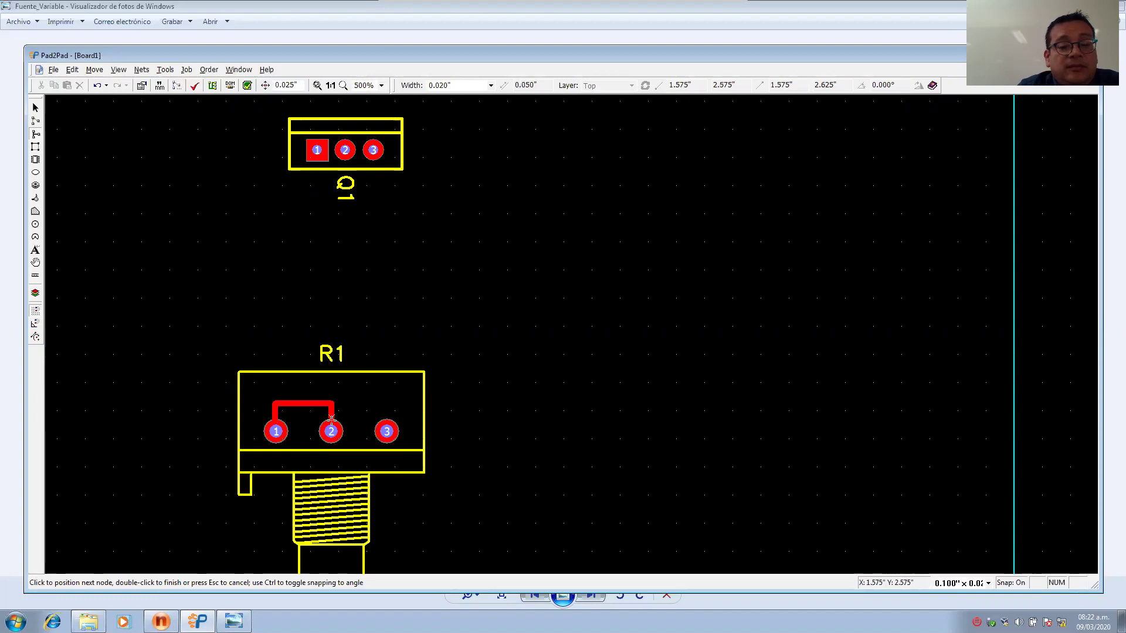
double_click(332, 426)
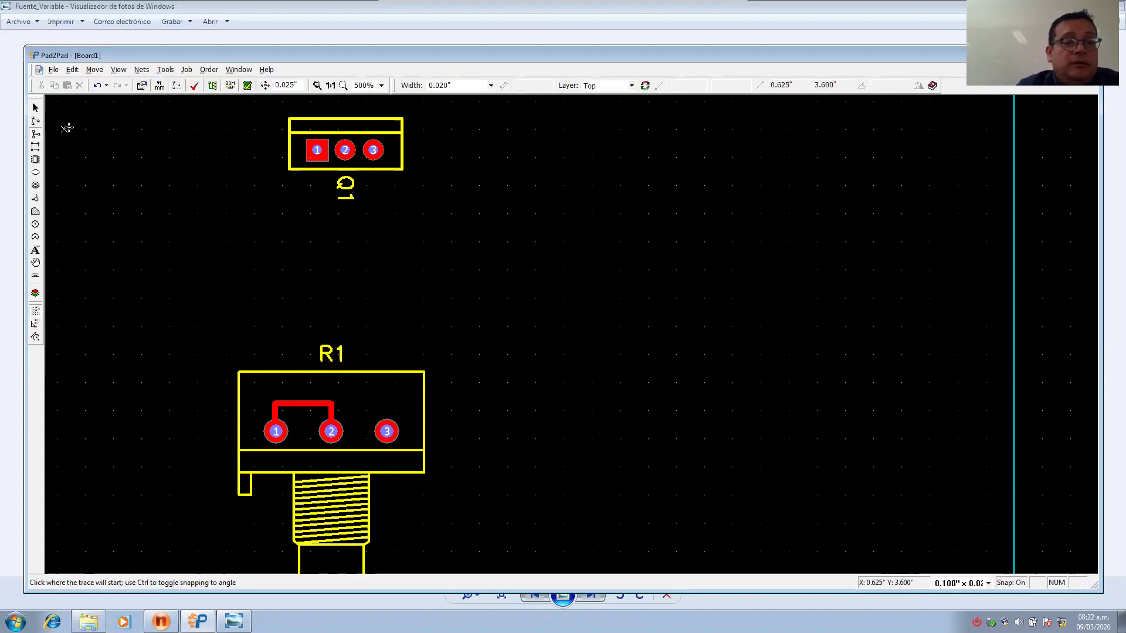
Select all three segments of the trace joining R1 pads 1 and 2 and set their width to 0.040".
click(35, 112)
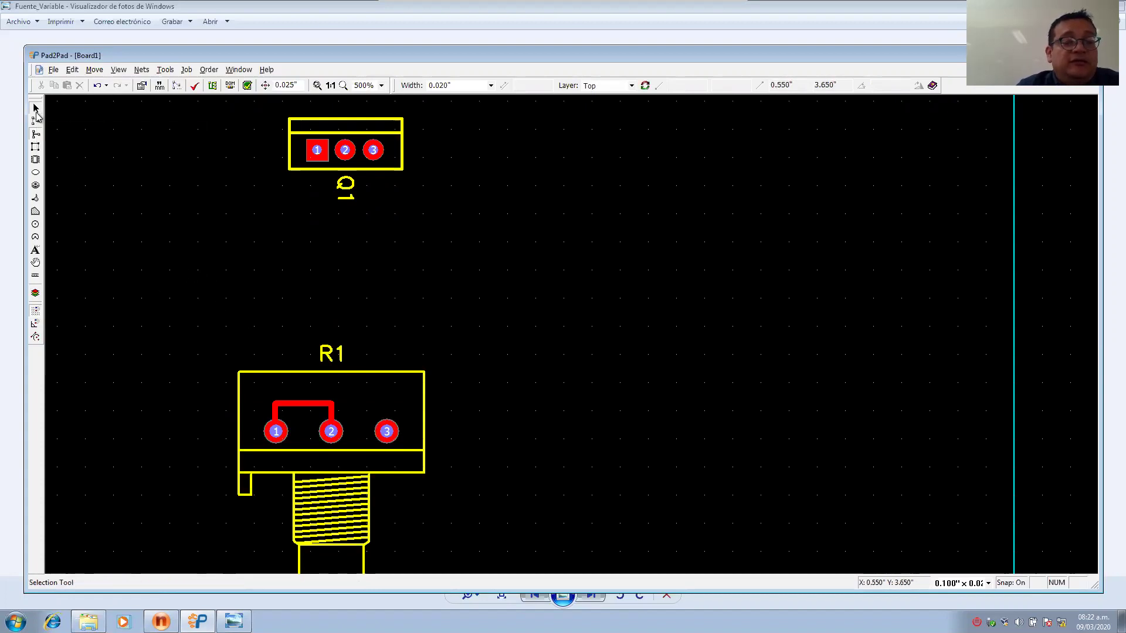
click(279, 404)
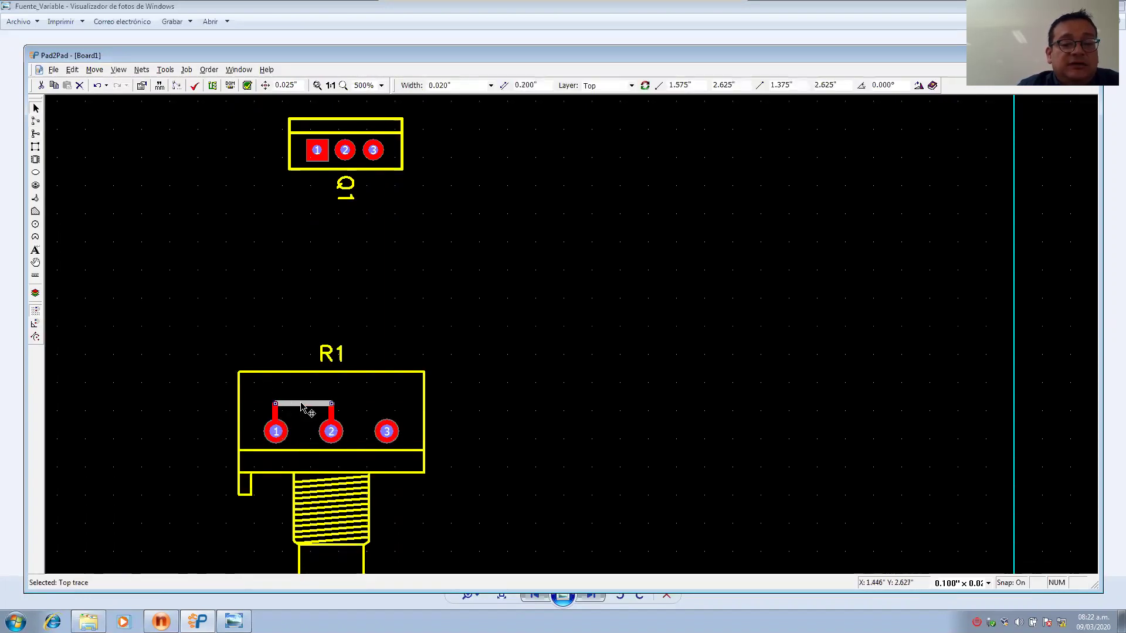
click(330, 413)
click(280, 415)
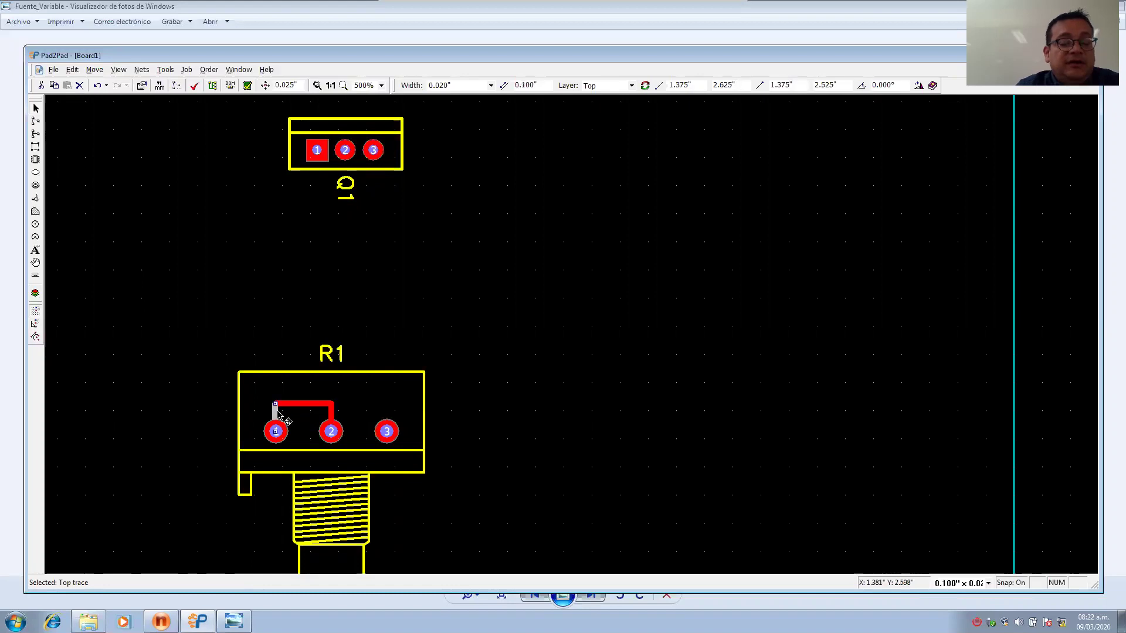
middle_drag(287, 408, 313, 410)
click(311, 407)
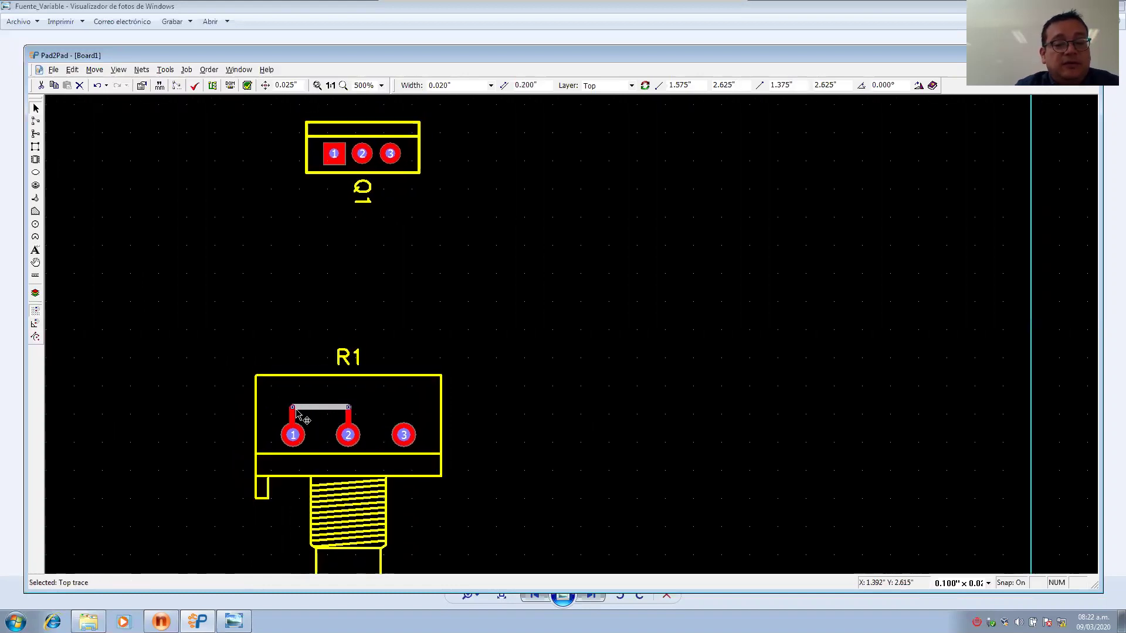
shift+click(295, 418)
shift+click(349, 420)
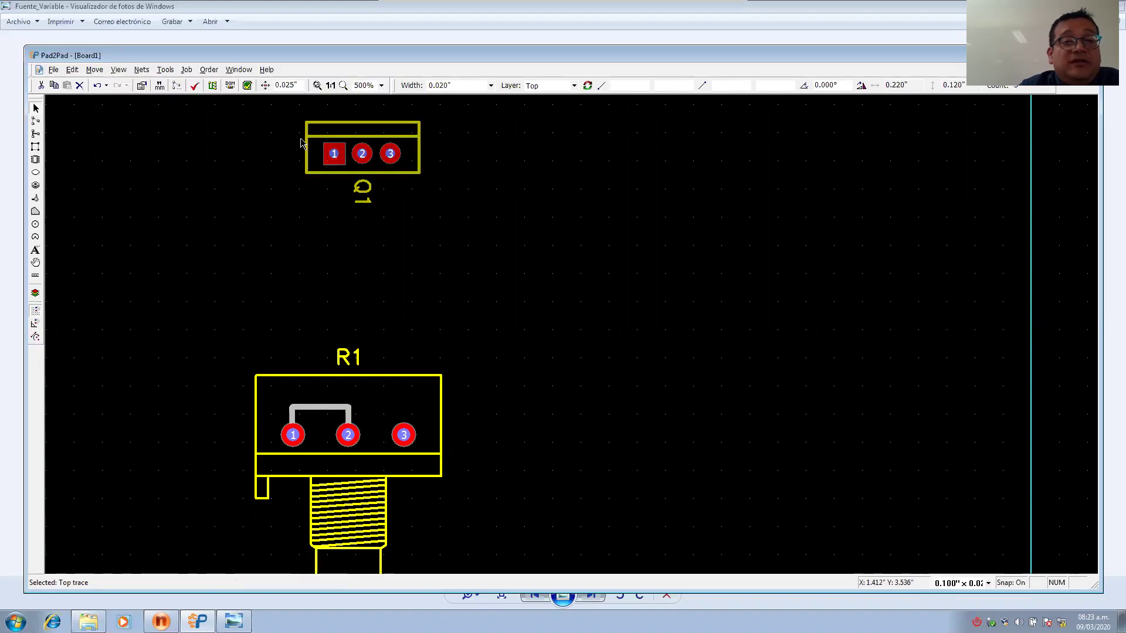
click(492, 86)
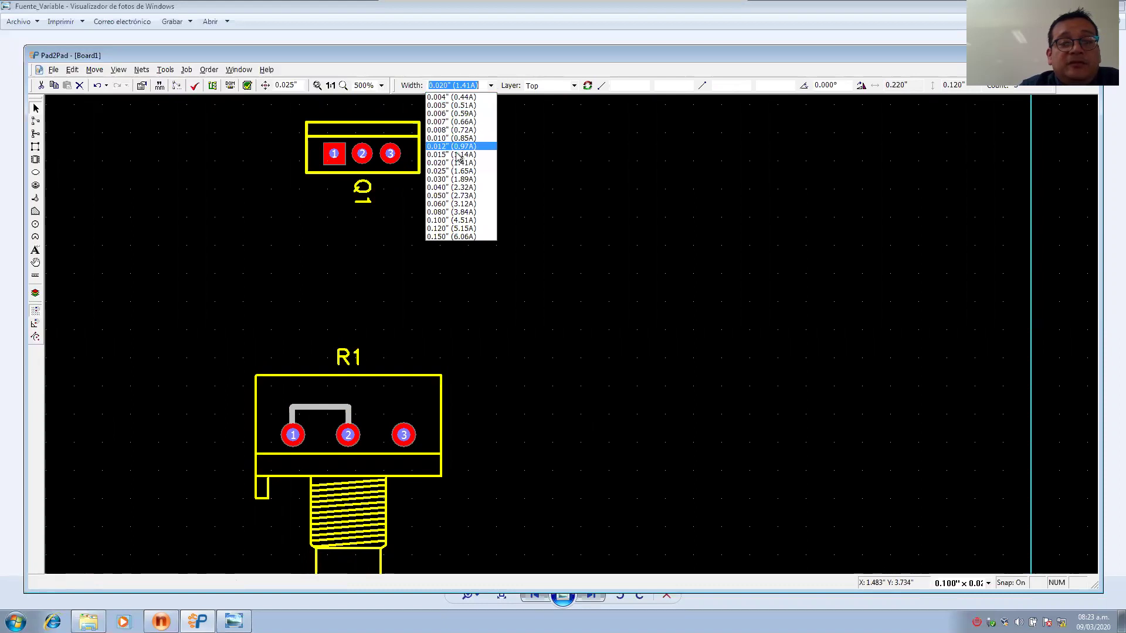
click(454, 188)
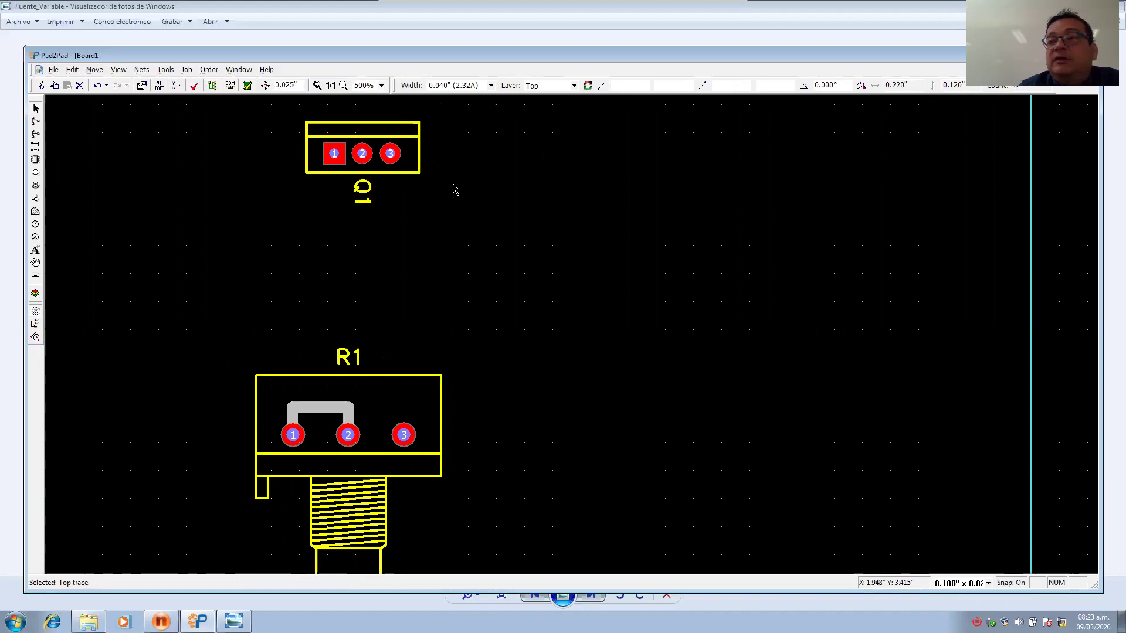
Widen the selected bridge trace on R1 to 0.050" and deselect it.
click(491, 86)
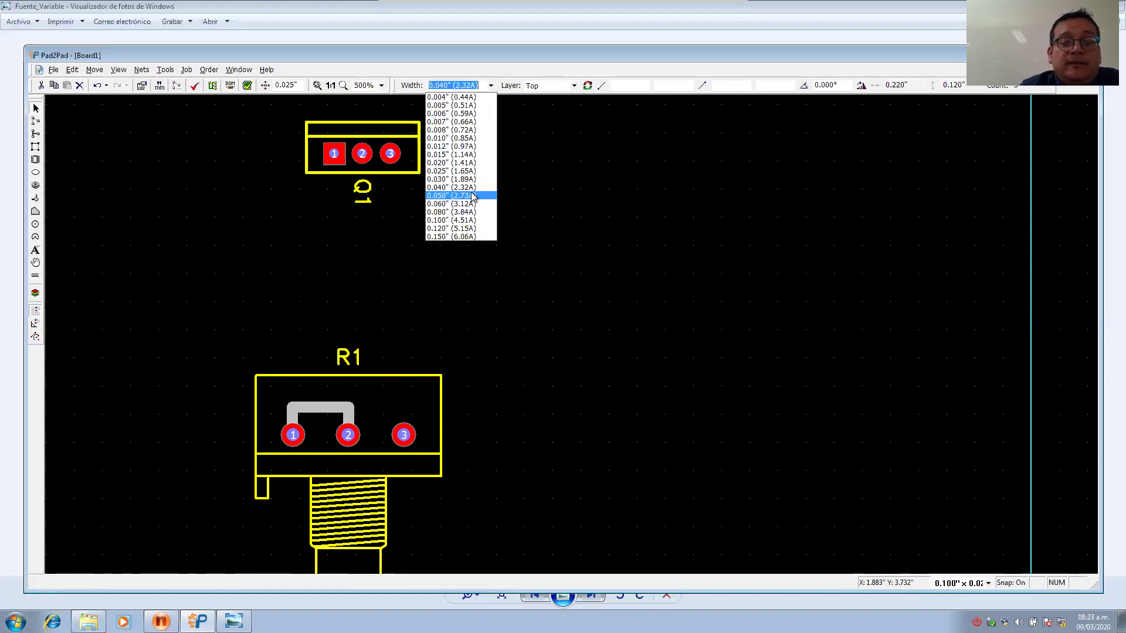
click(472, 196)
click(407, 299)
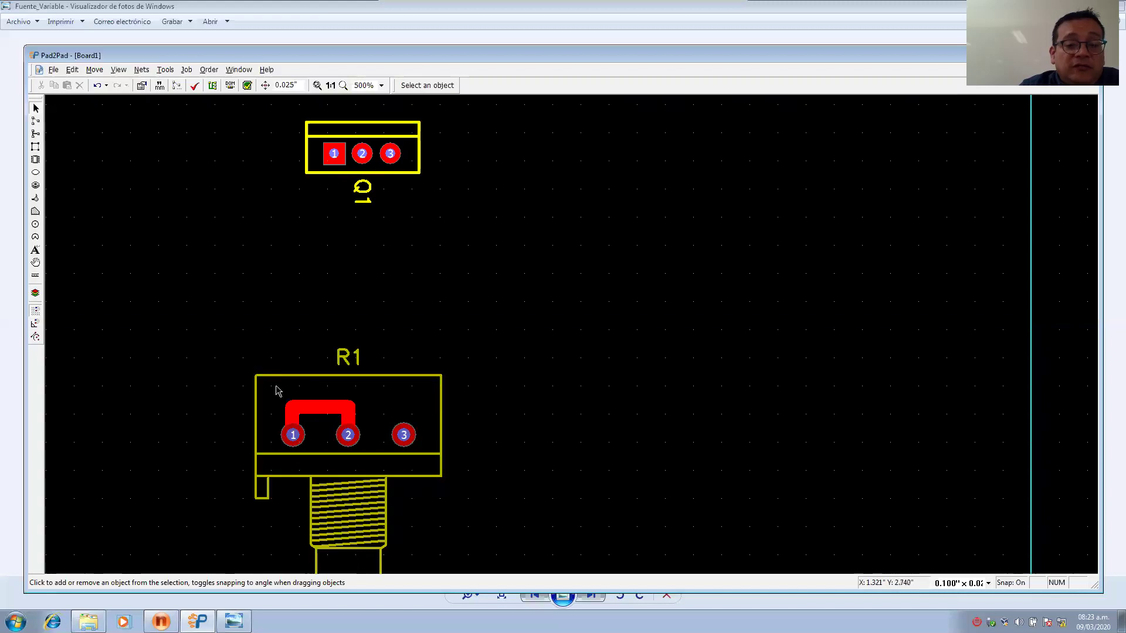
Set the outer diameter of R1 pad 1 to 0.100" and deselect the pad.
click(301, 443)
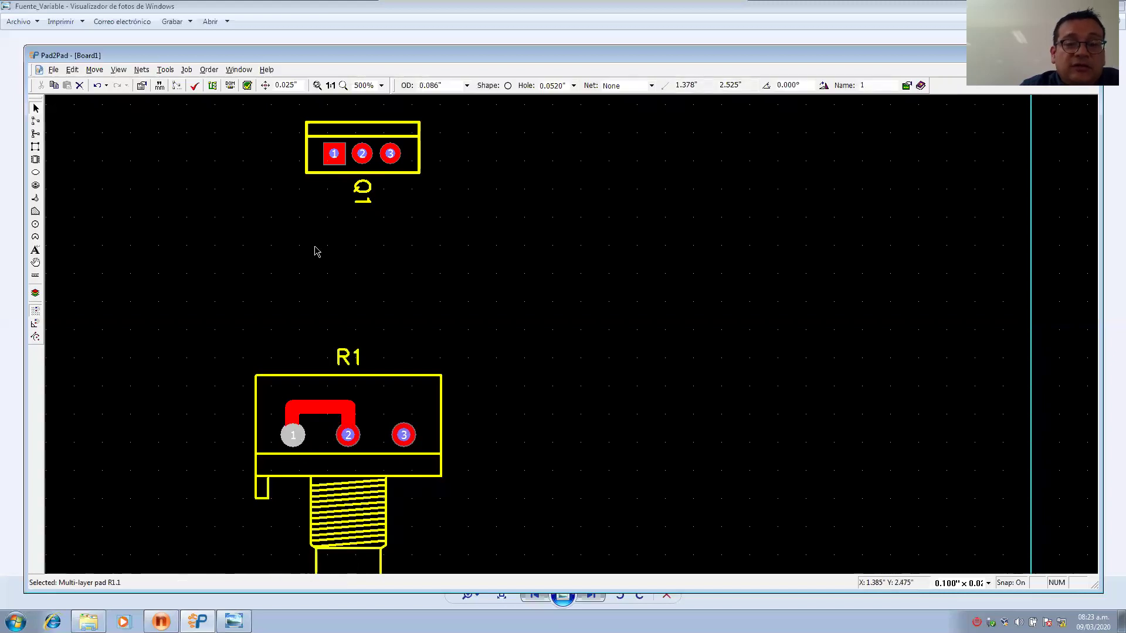
click(468, 86)
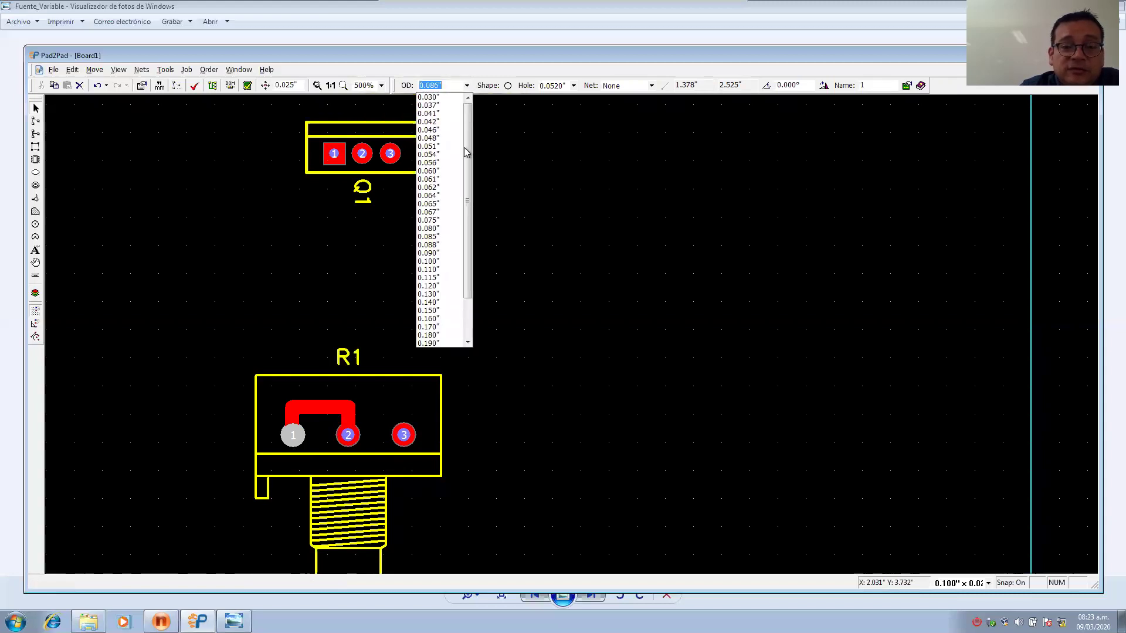
drag(468, 156, 470, 189)
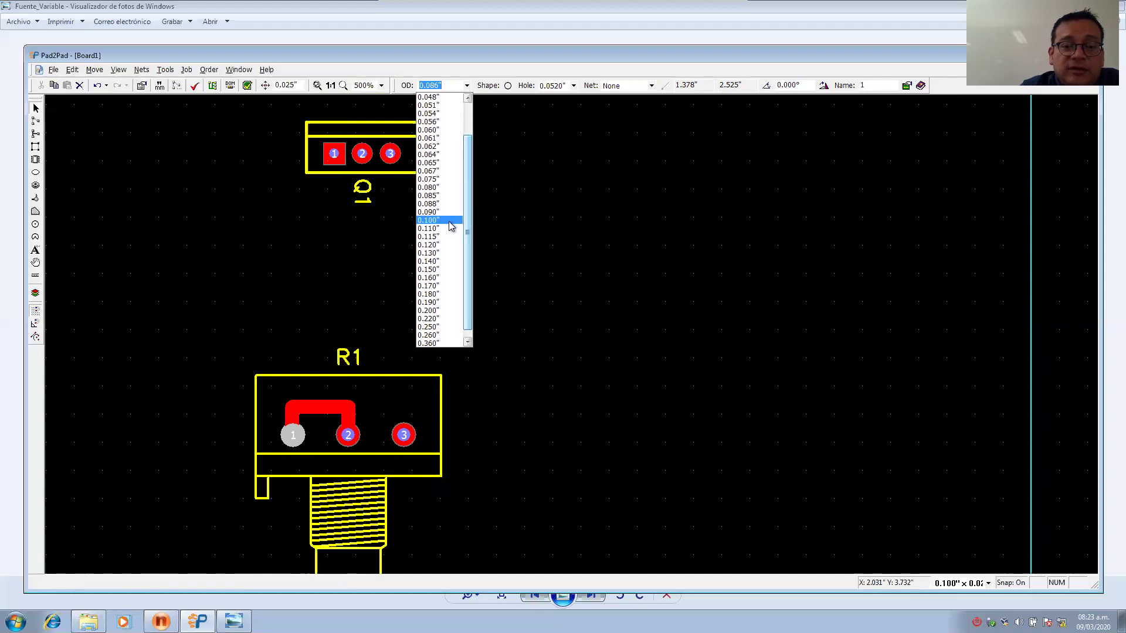
click(451, 225)
click(405, 335)
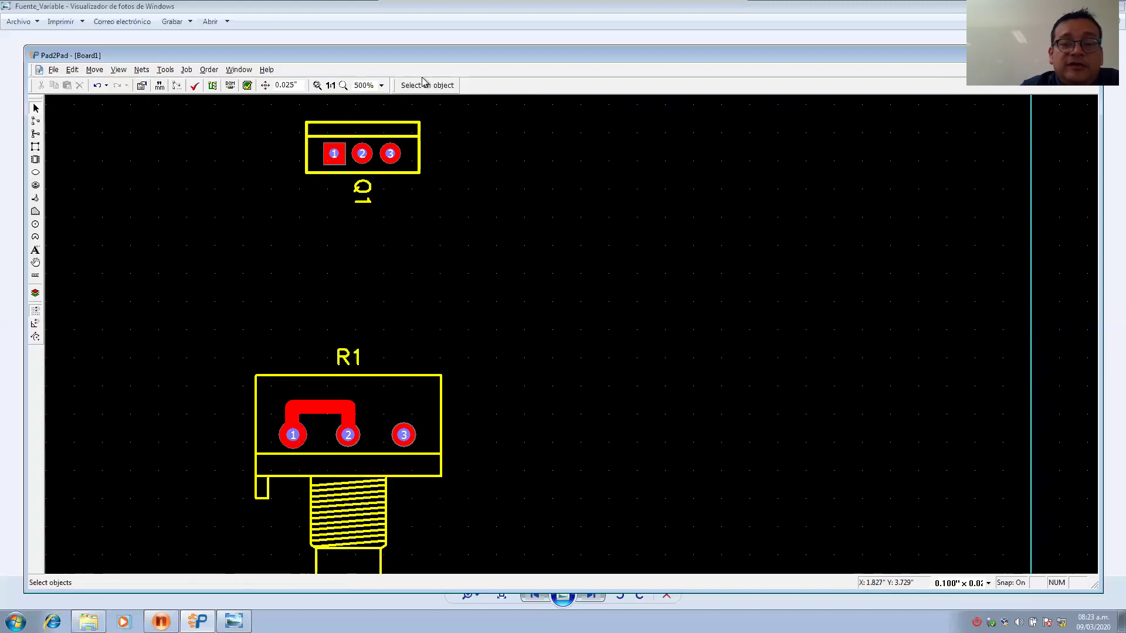
Enlarge R1 pad 1 to an outer diameter of 0.140", keeping its hole size, and deselect it.
click(303, 437)
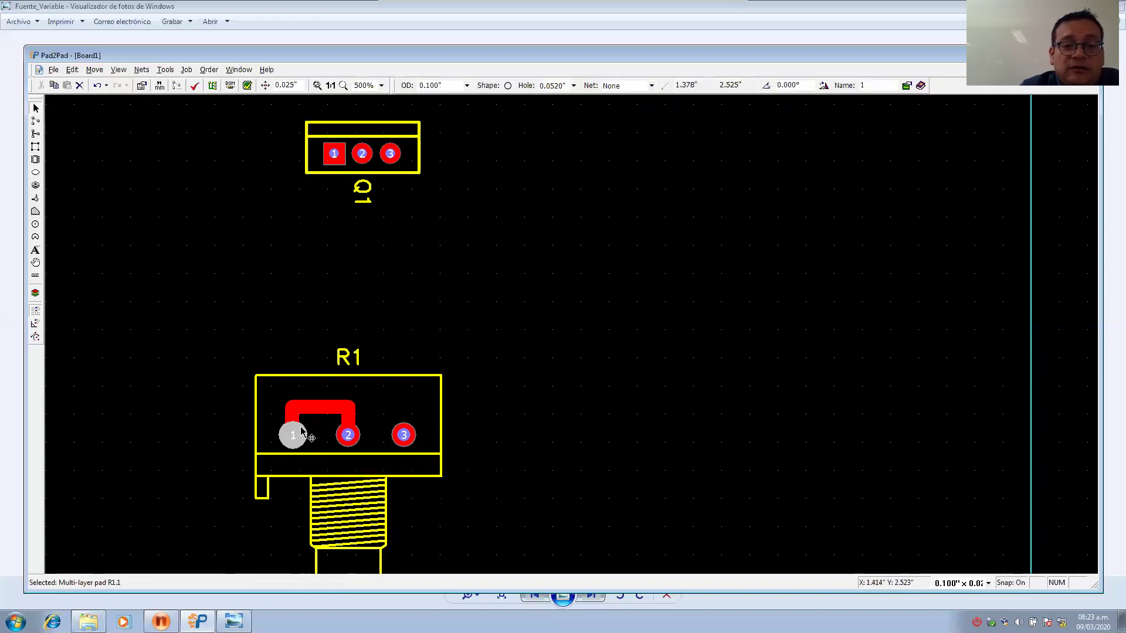
click(574, 86)
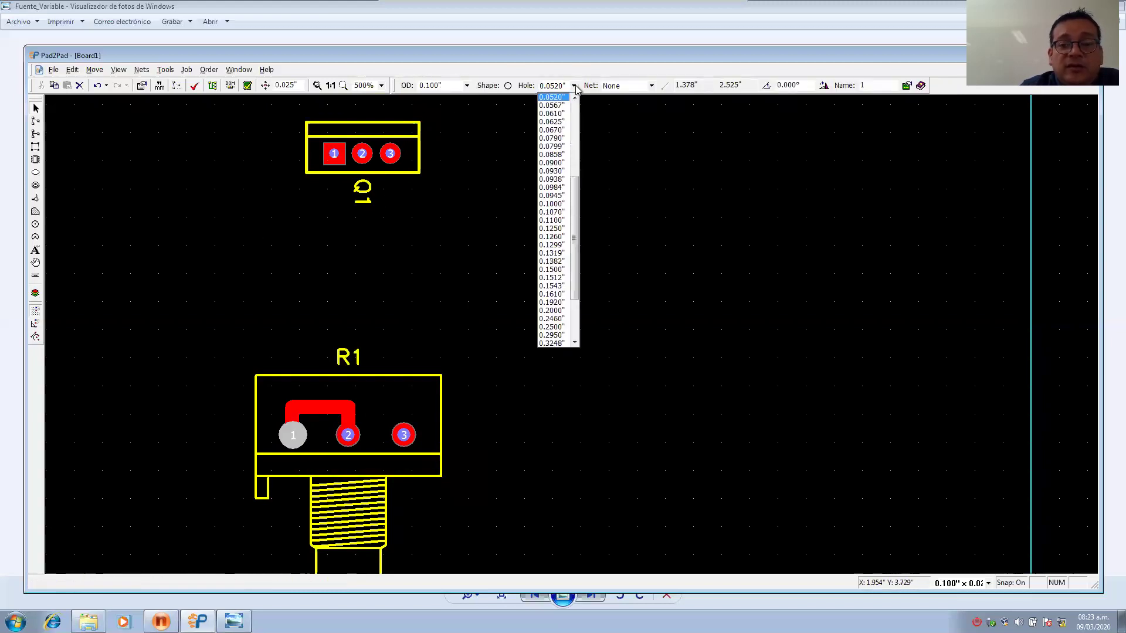
click(575, 86)
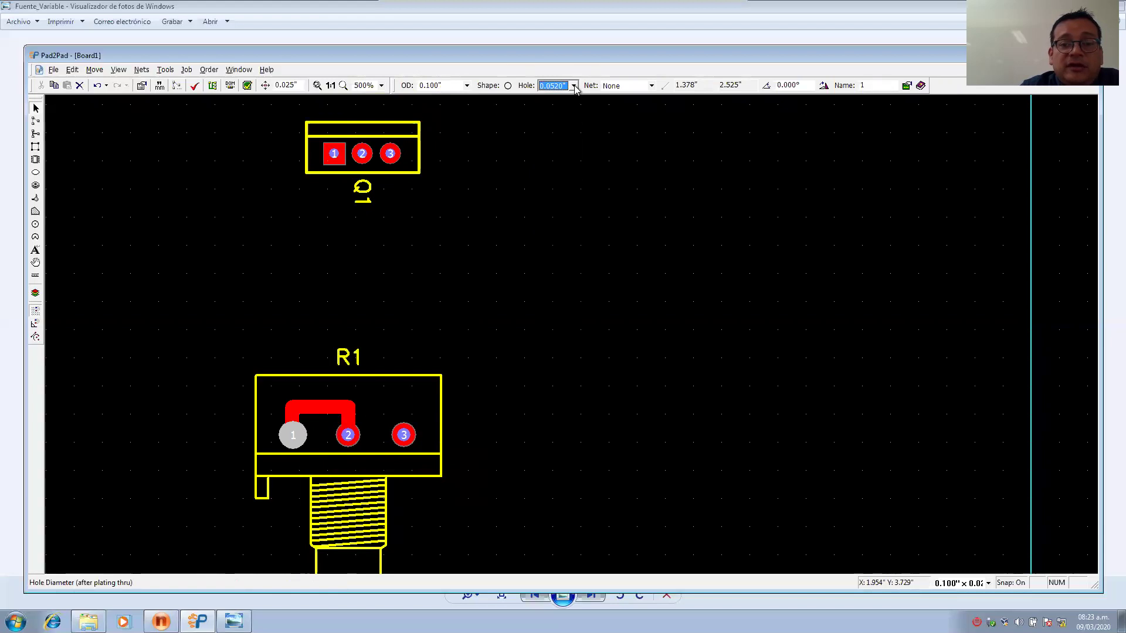
click(467, 86)
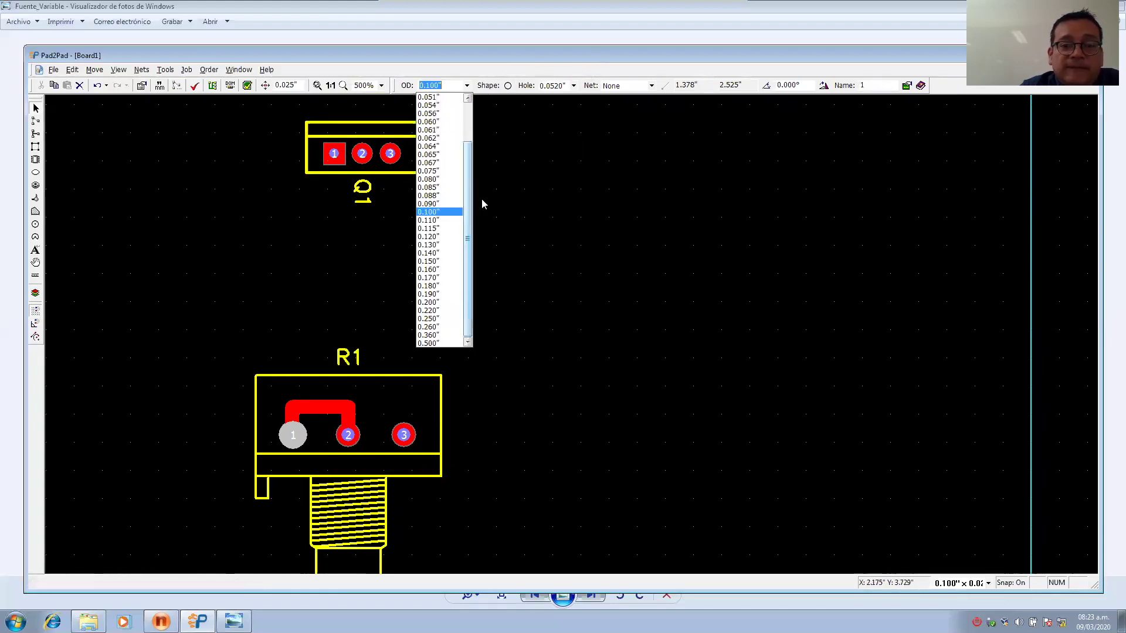
click(452, 253)
click(452, 270)
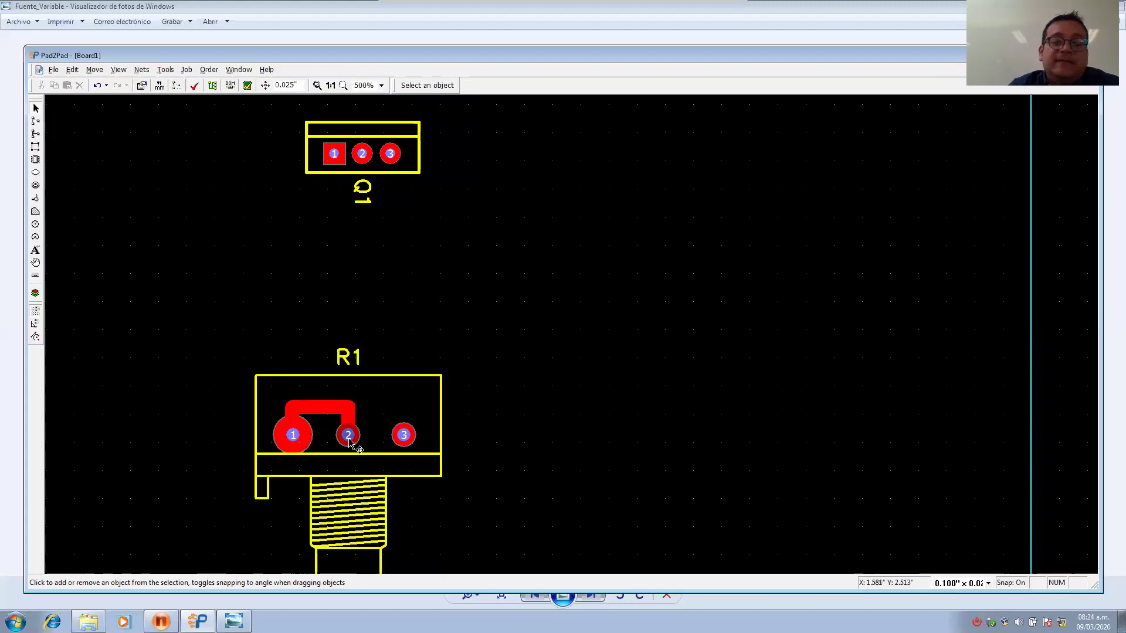
Set the outer diameter of R1 pad 2 to 0.150" and deselect the pad.
mouse_move(352, 442)
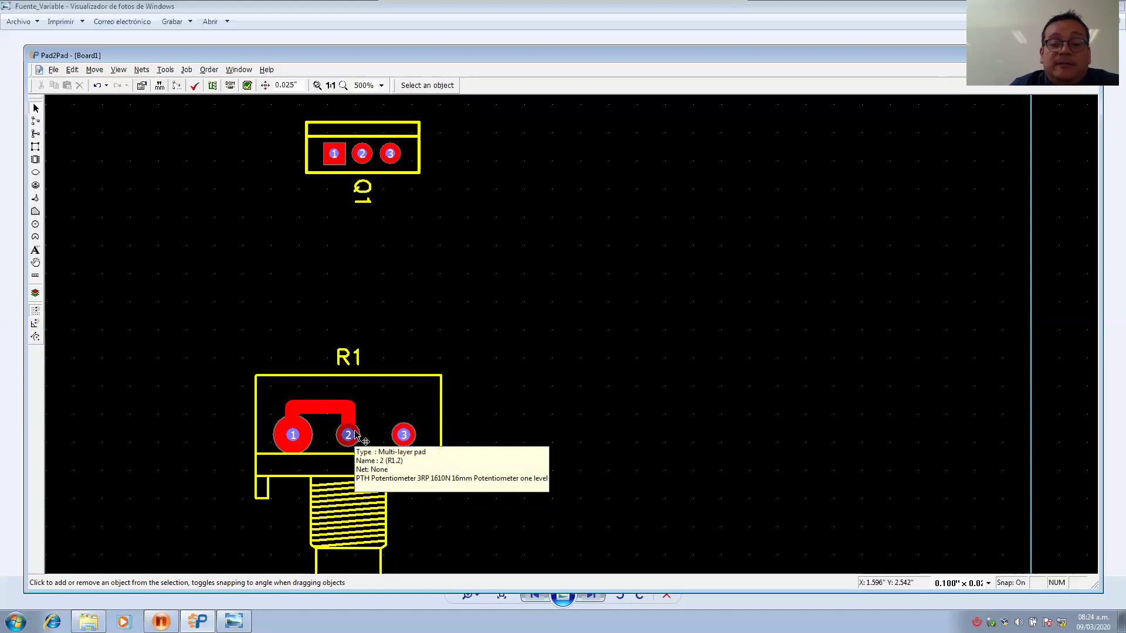
click(356, 436)
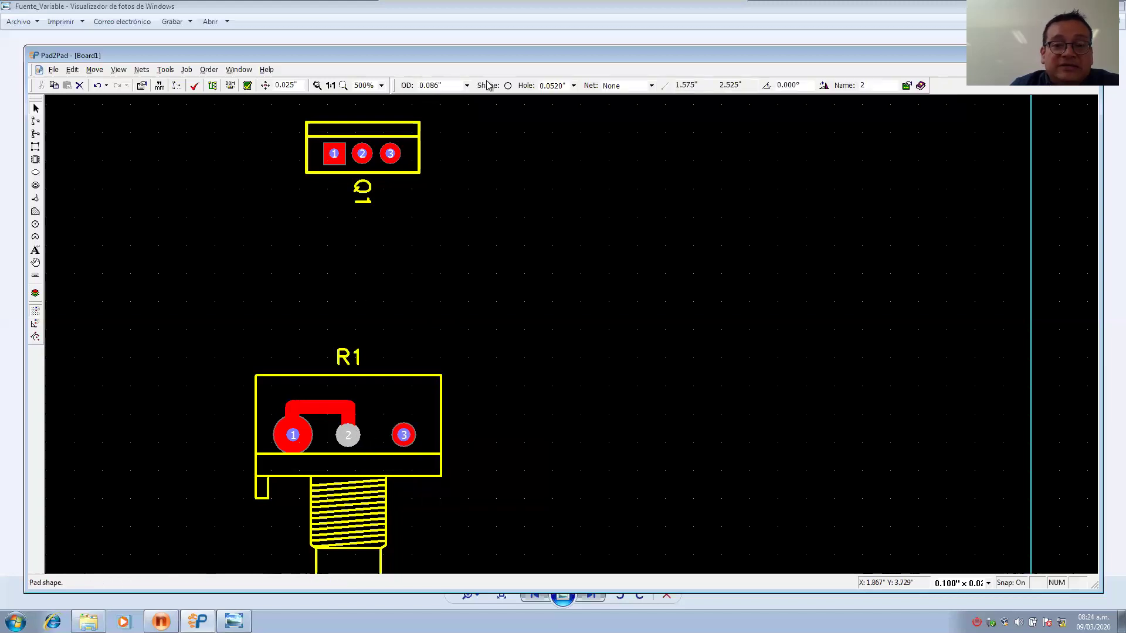
click(467, 85)
drag(467, 118, 476, 175)
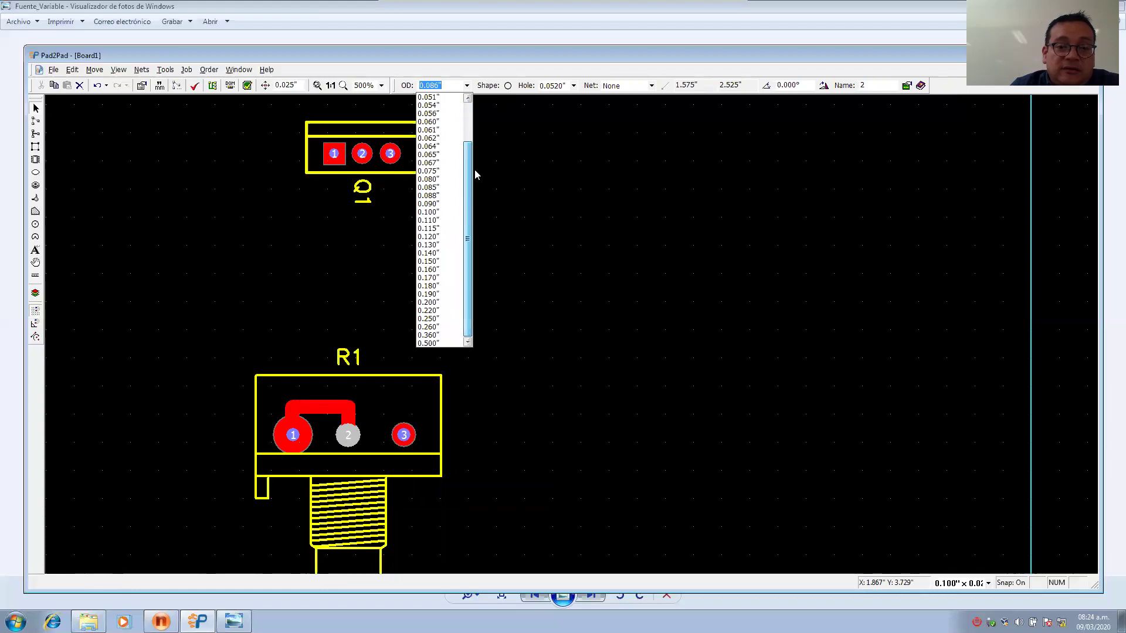
click(446, 262)
click(494, 381)
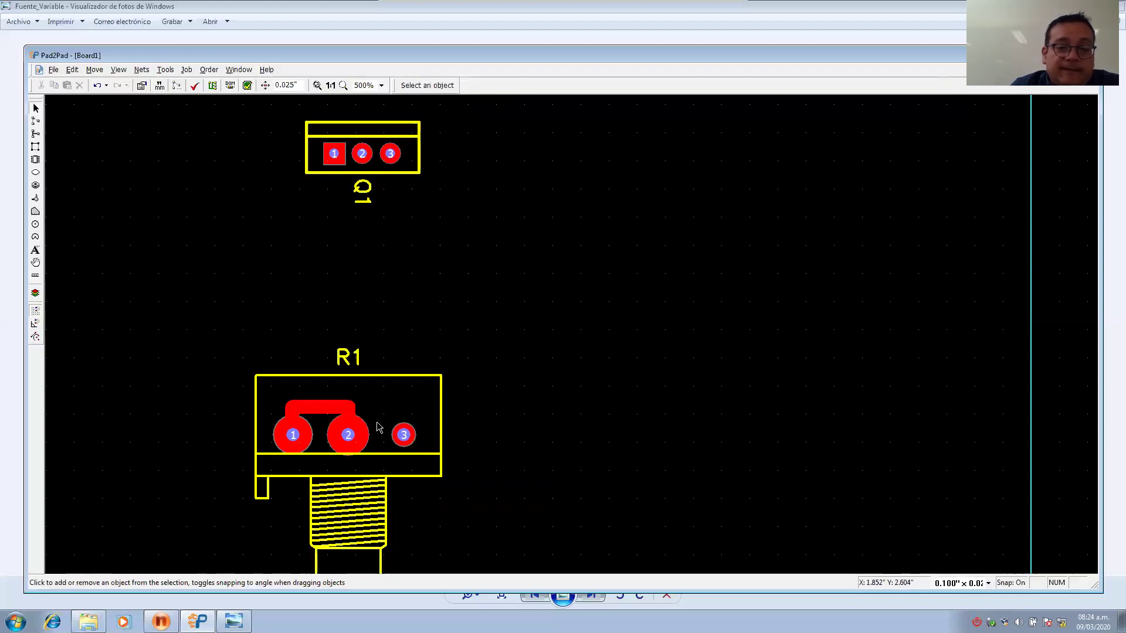
Check the outer diameter of R1 pad 1 and match pad 2 to it at 0.140".
click(308, 433)
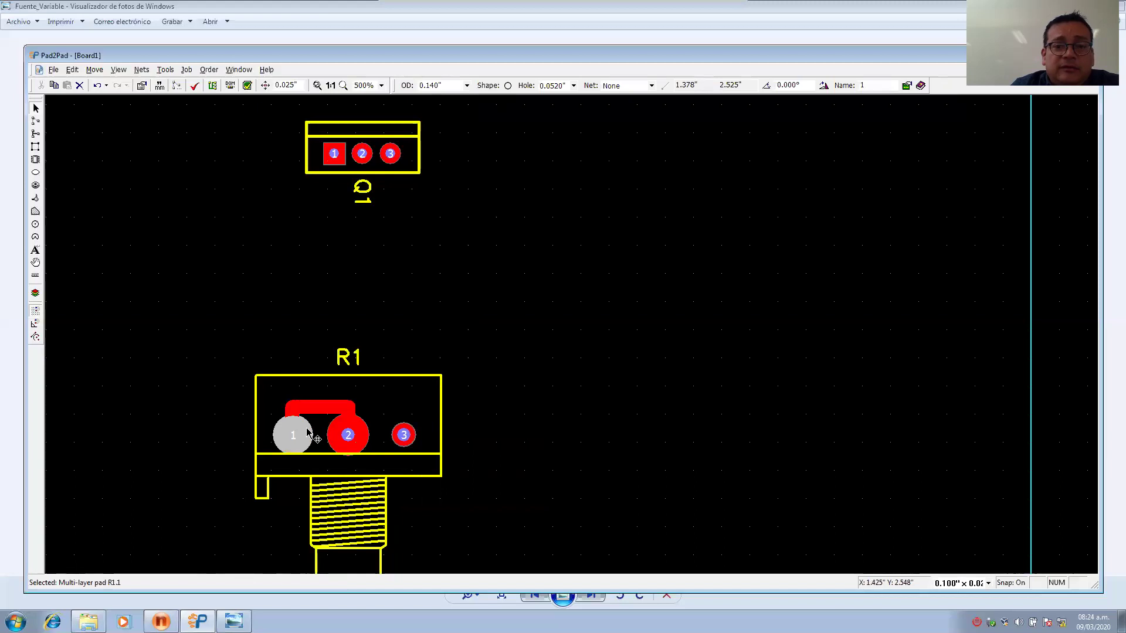
click(359, 435)
click(467, 86)
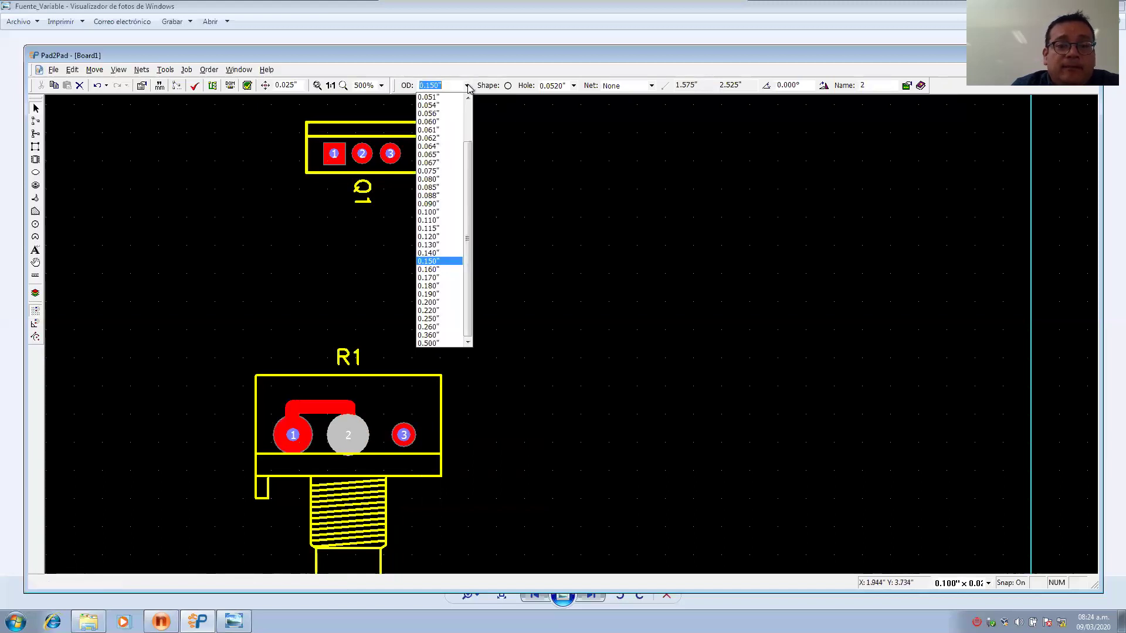
click(445, 254)
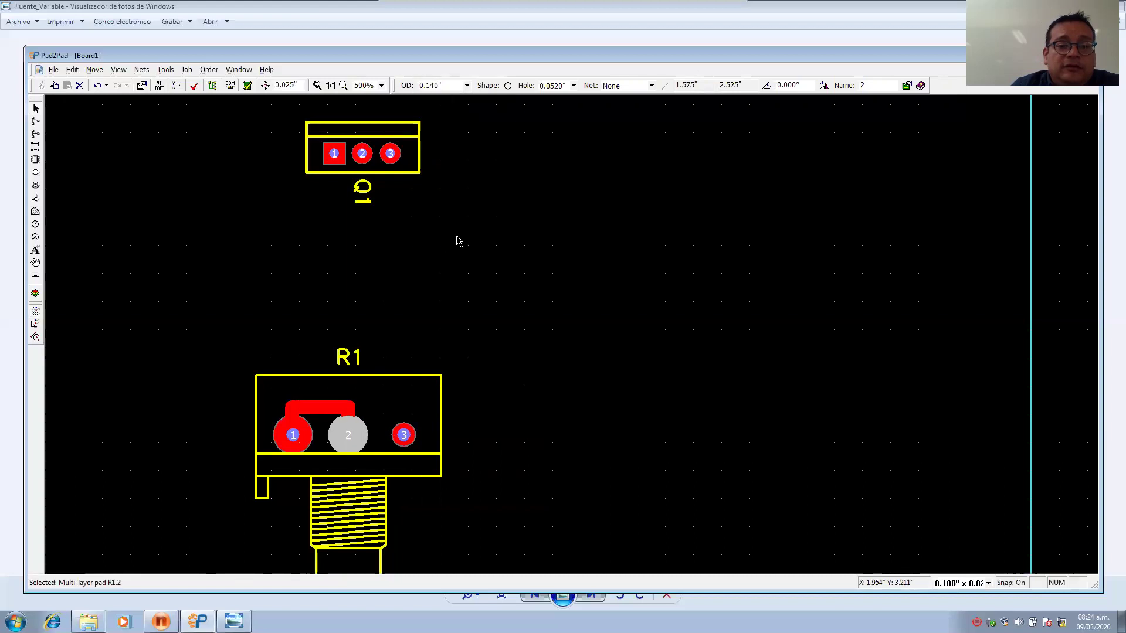
Set the outer diameter of R1 pad 3 to 0.140" and deselect the pad.
click(409, 435)
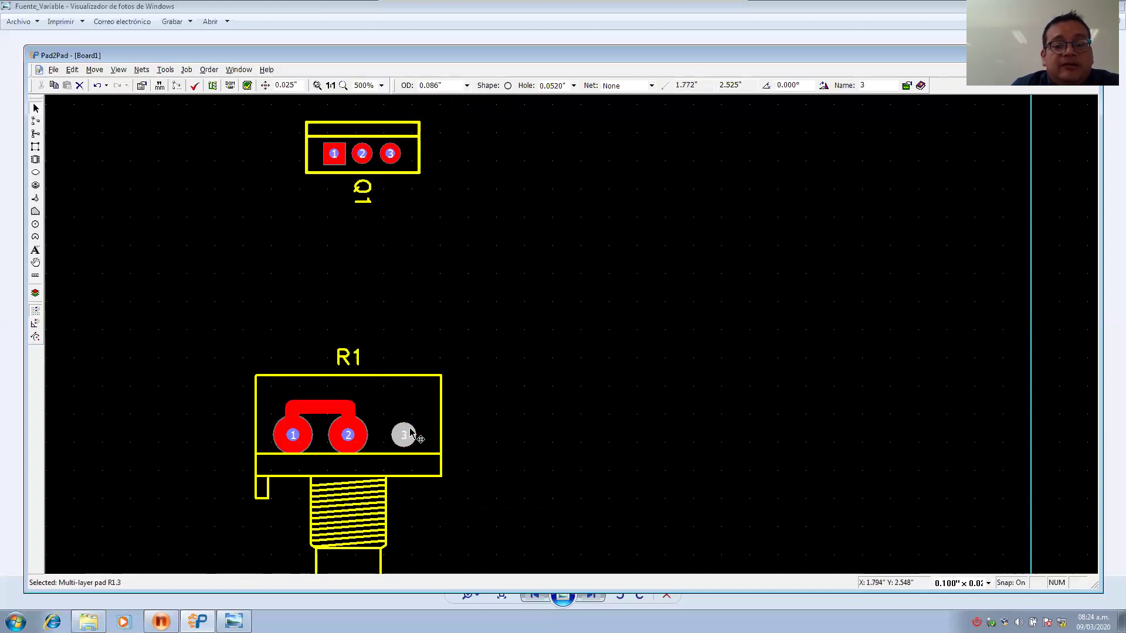
click(467, 86)
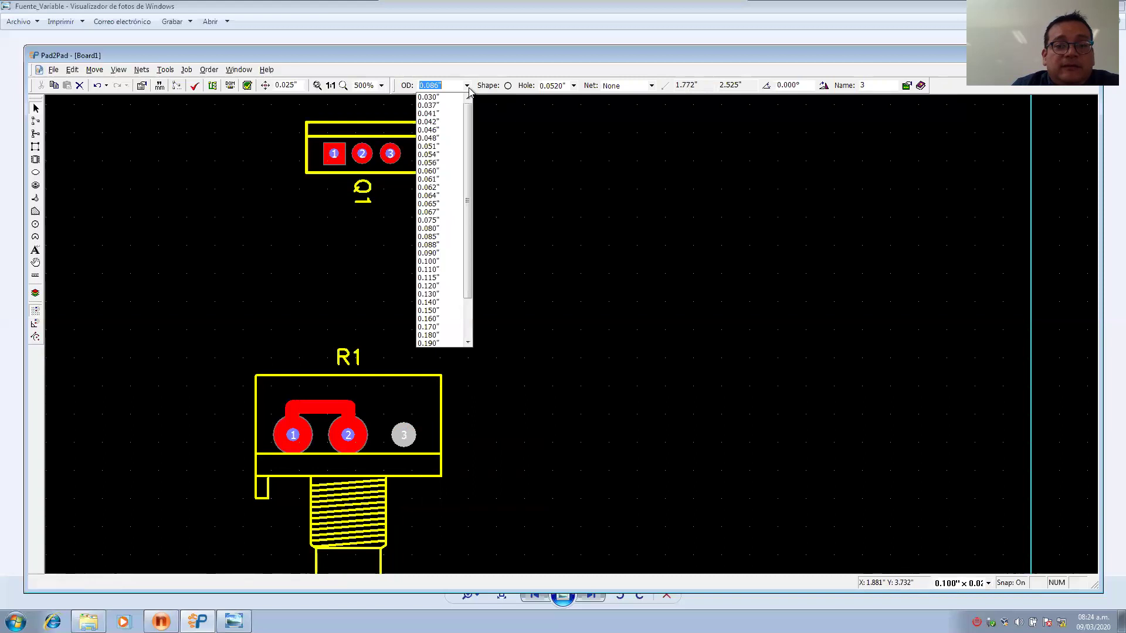
click(445, 302)
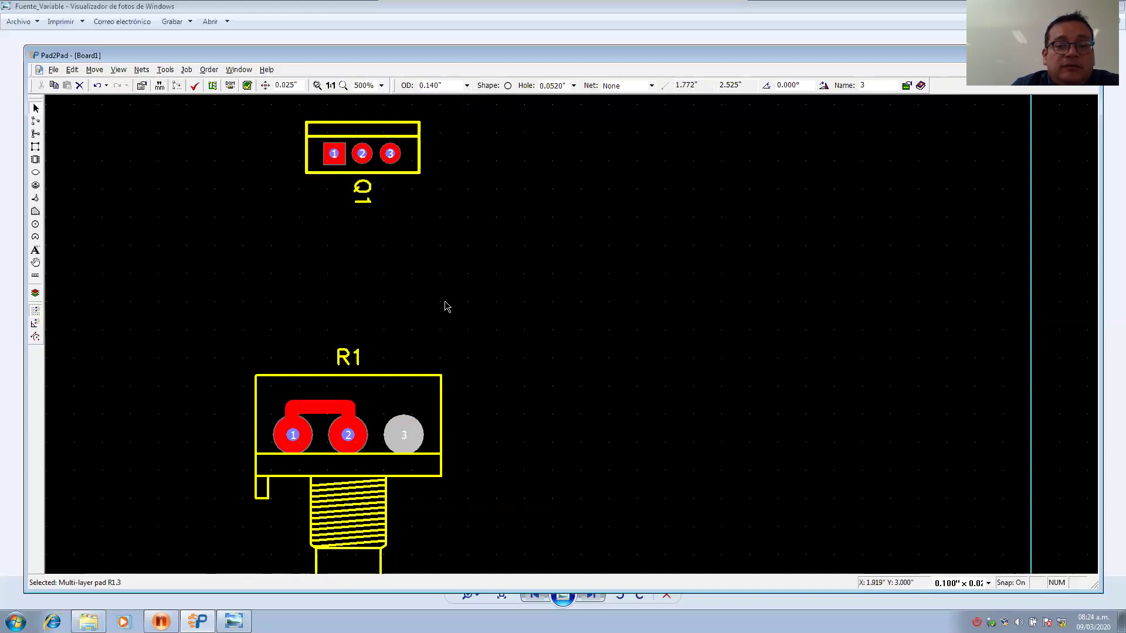
click(474, 337)
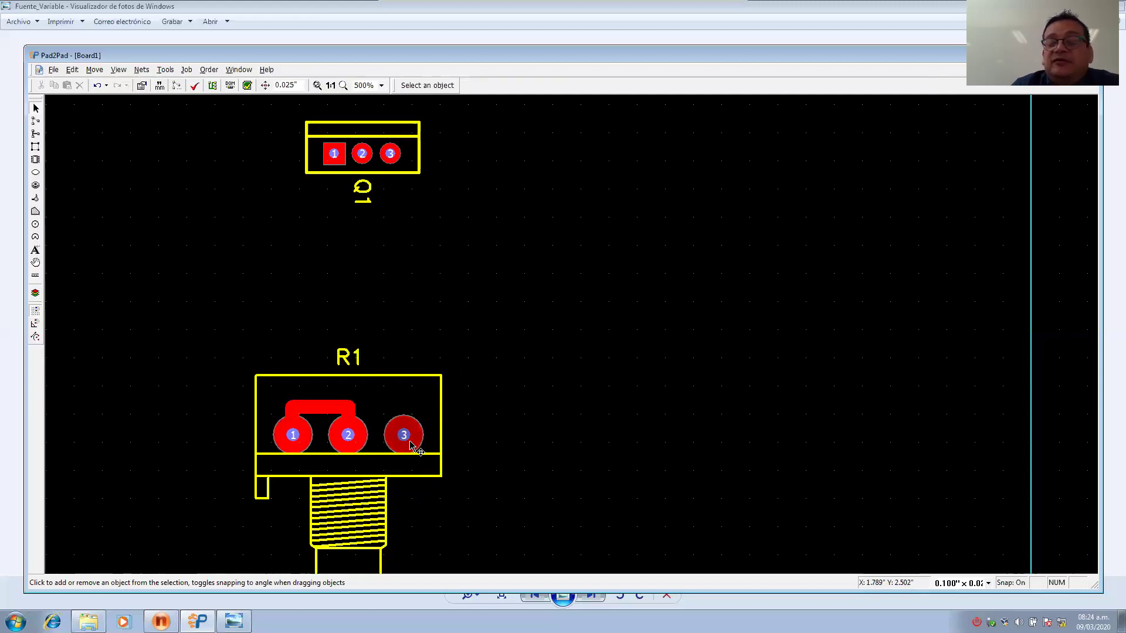
mouse_move(417, 444)
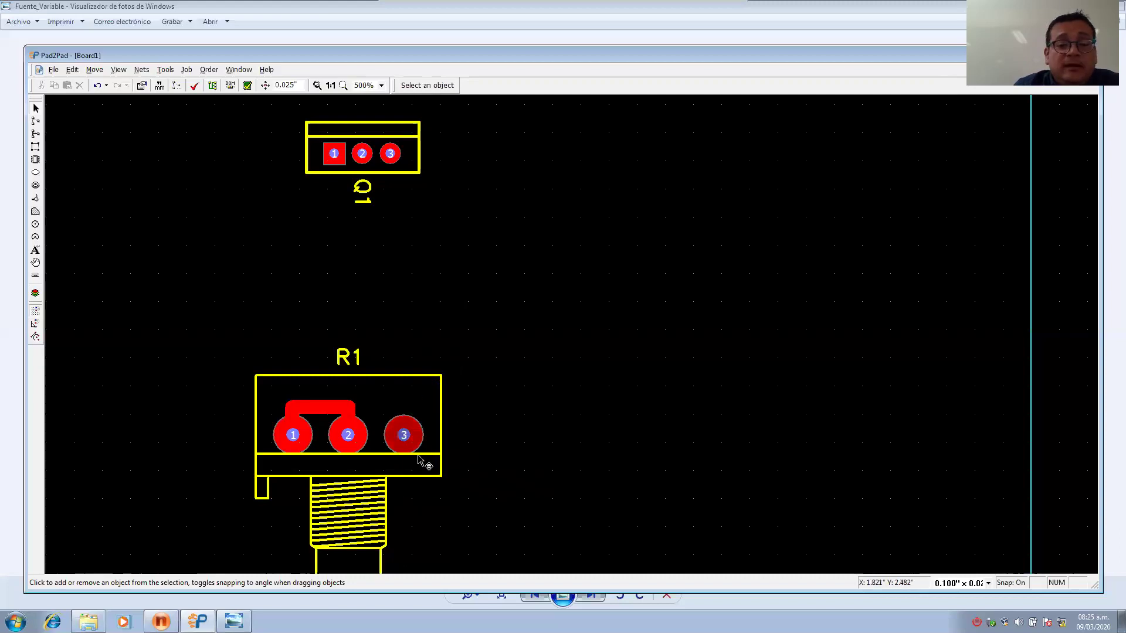
Move R1 to X 1.575", Y 2.500" just beneath the trace linking its pads 1 and 2, and deselect it.
drag(428, 462, 533, 407)
mouse_move(397, 468)
mouse_down()
mouse_move(410, 531)
mouse_move(416, 463)
mouse_up()
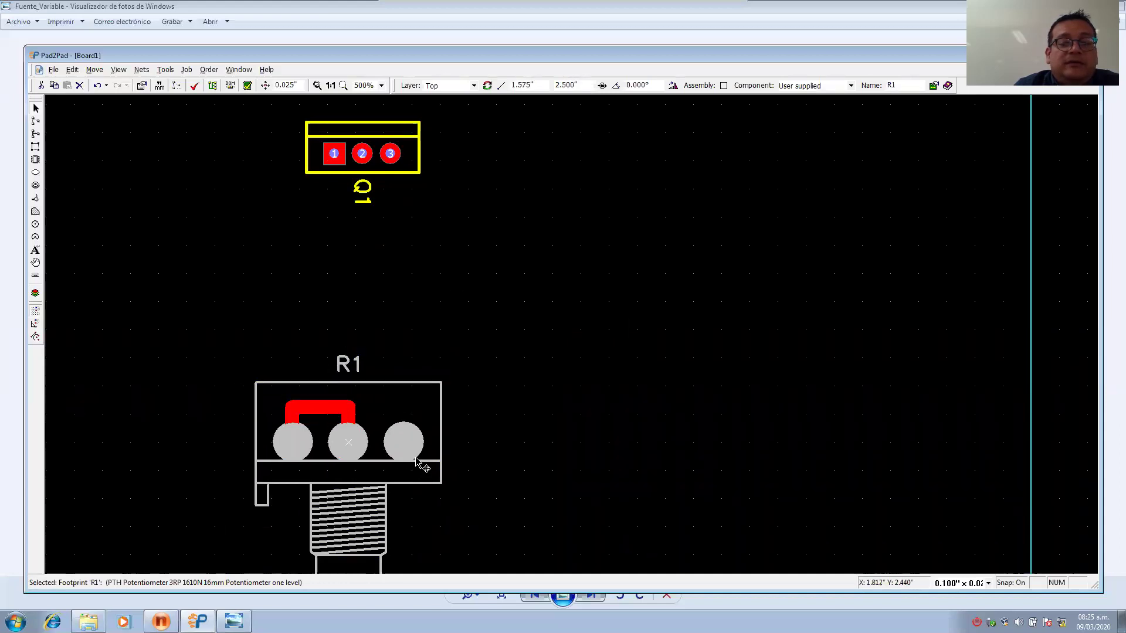
click(481, 373)
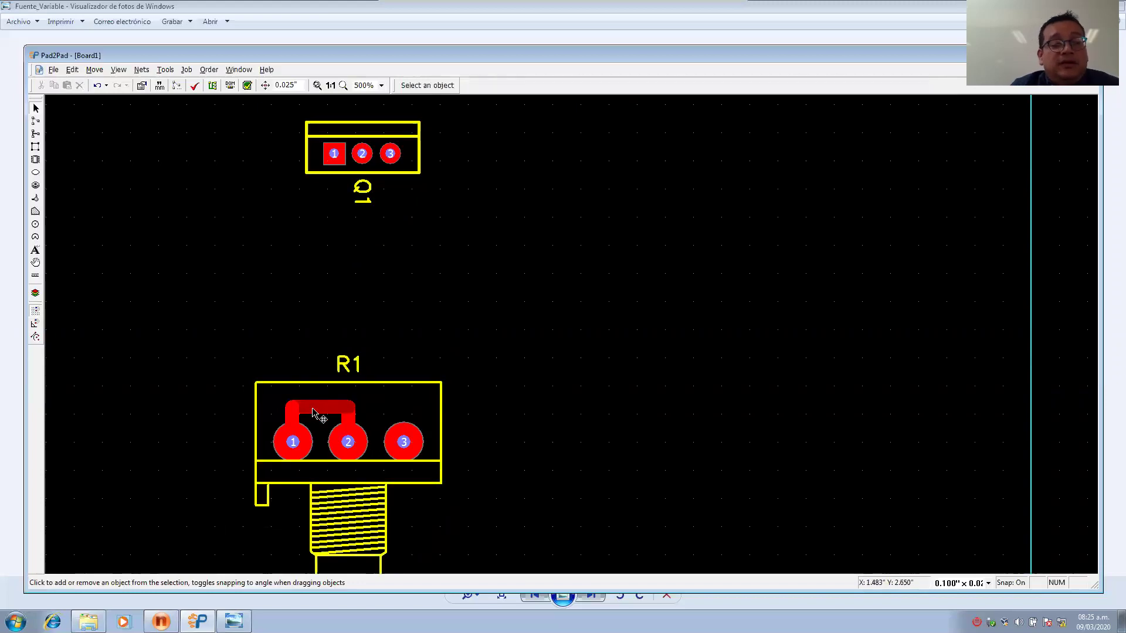
Select the three trace segments joining R1 pads 1 and 2 together with R1, and simply group the items together.
click(292, 416)
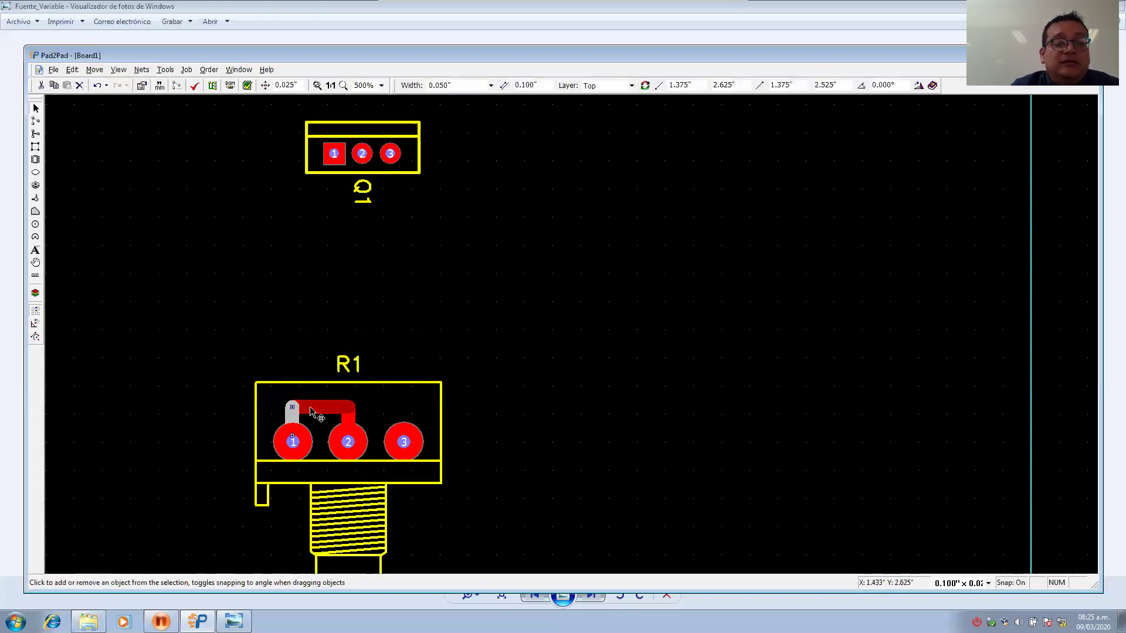
shift+click(312, 409)
shift+click(350, 419)
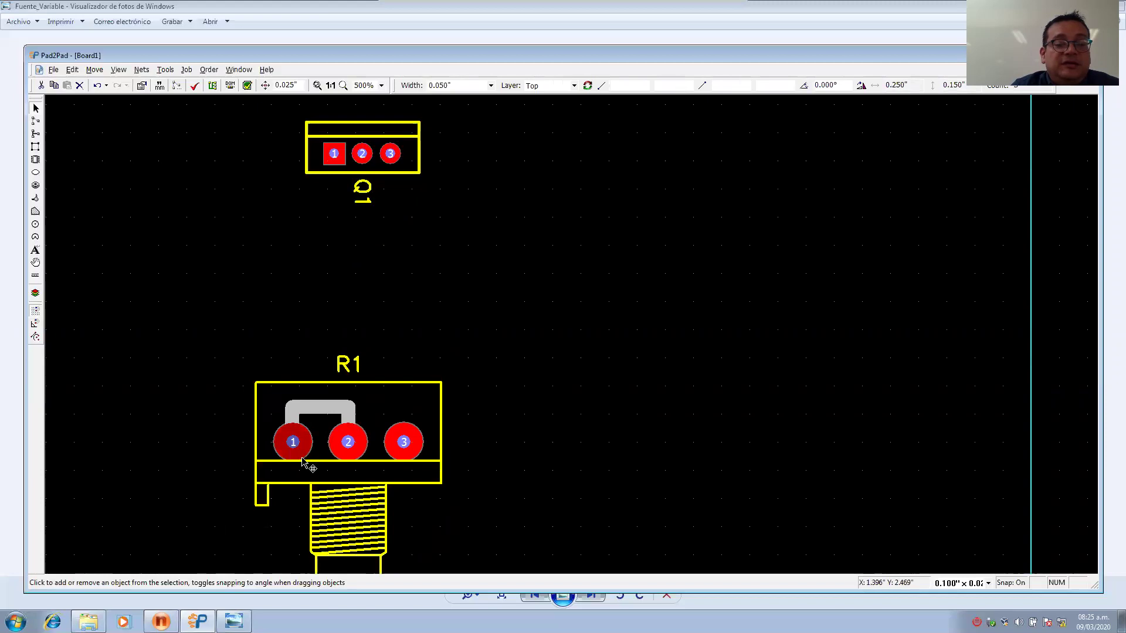
shift+click(317, 464)
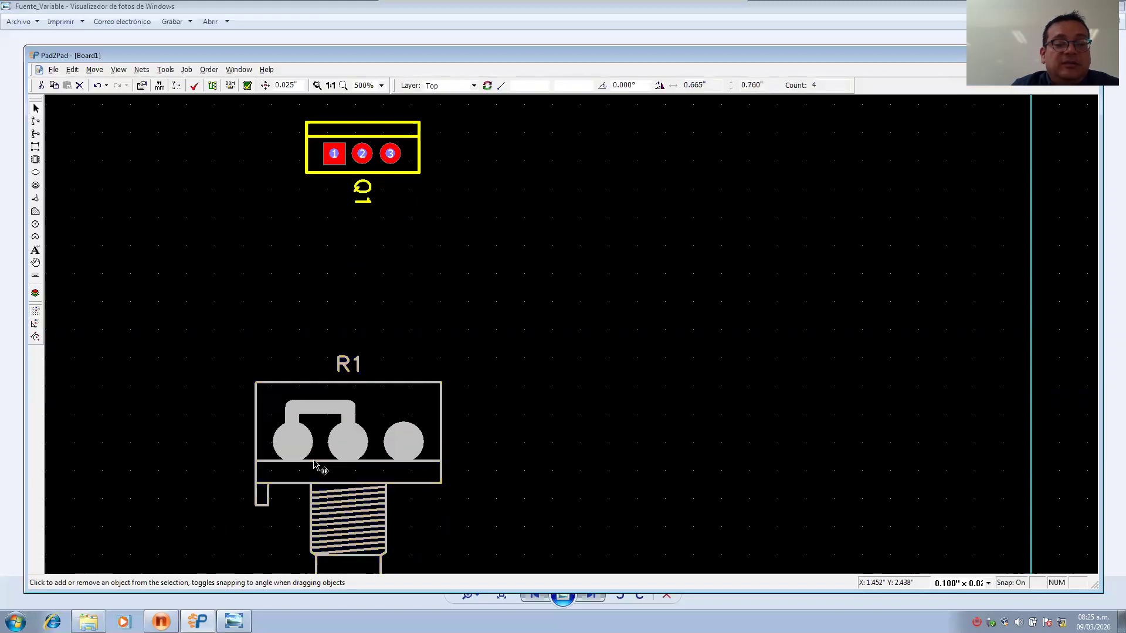
right_click(390, 384)
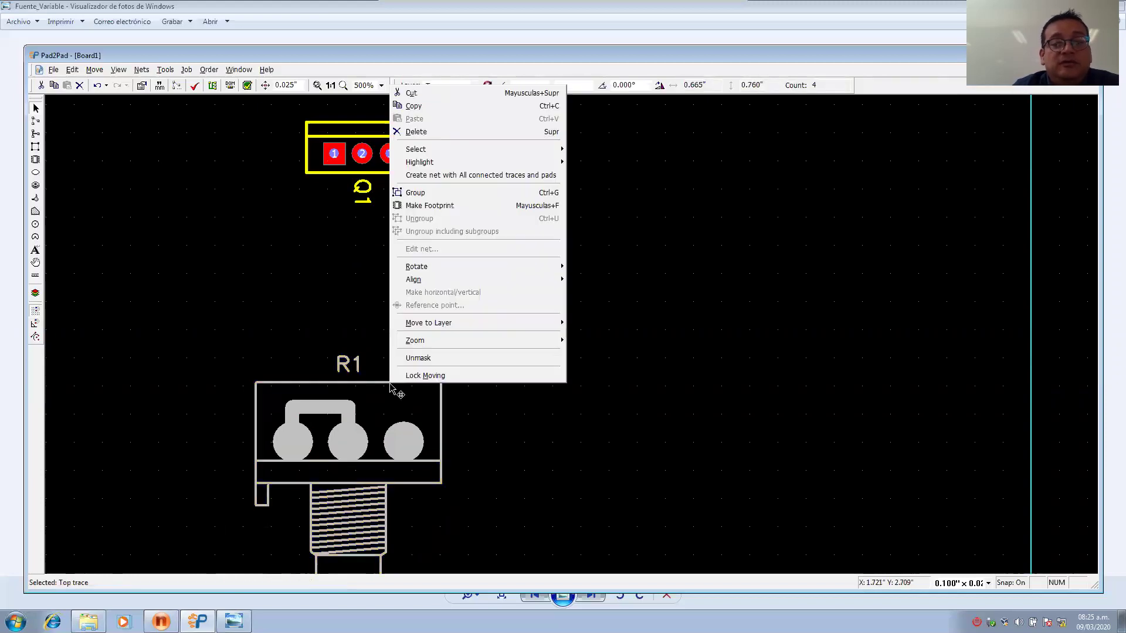
click(415, 194)
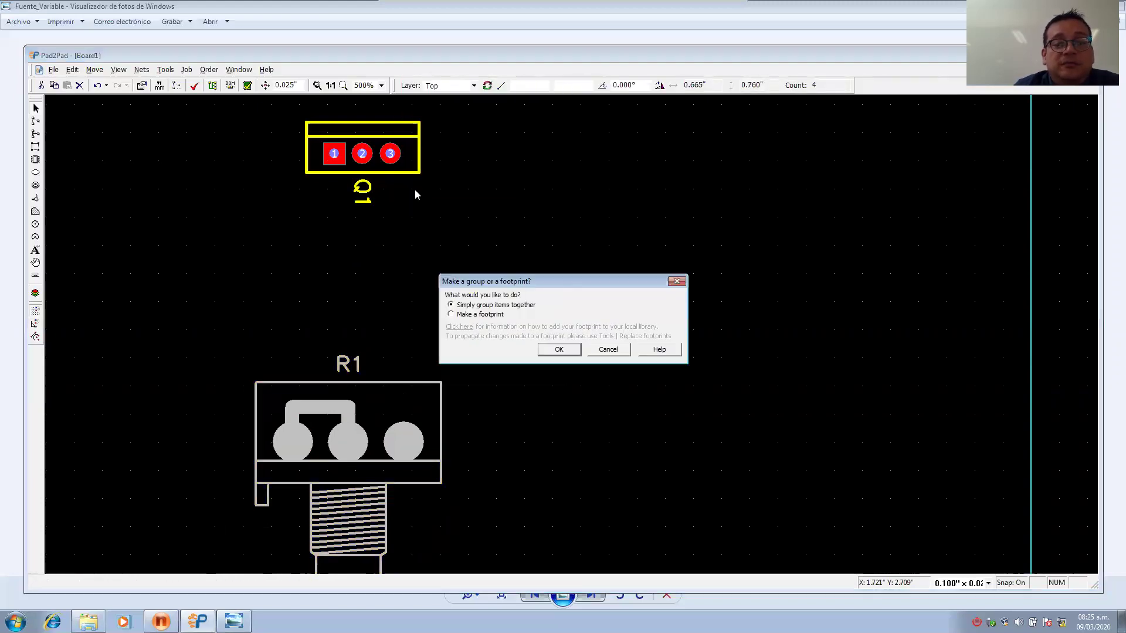
click(556, 350)
Move the grouped R1 and its traces to X 2.475", Y 3.100" and deselect the group.
drag(391, 495, 721, 322)
drag(678, 356, 657, 406)
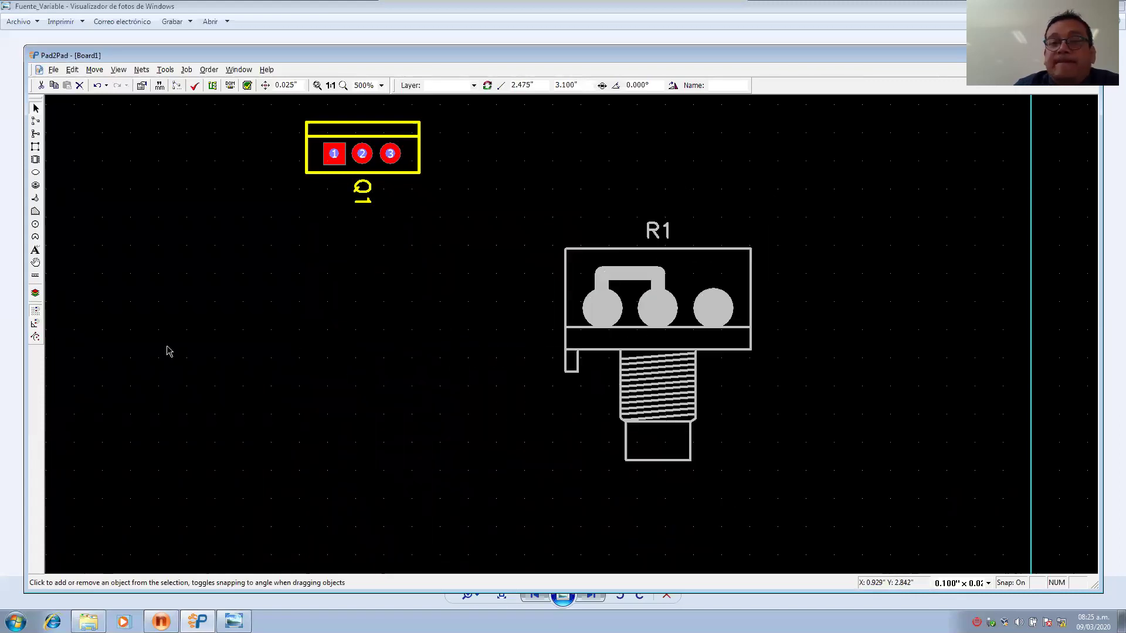
click(338, 317)
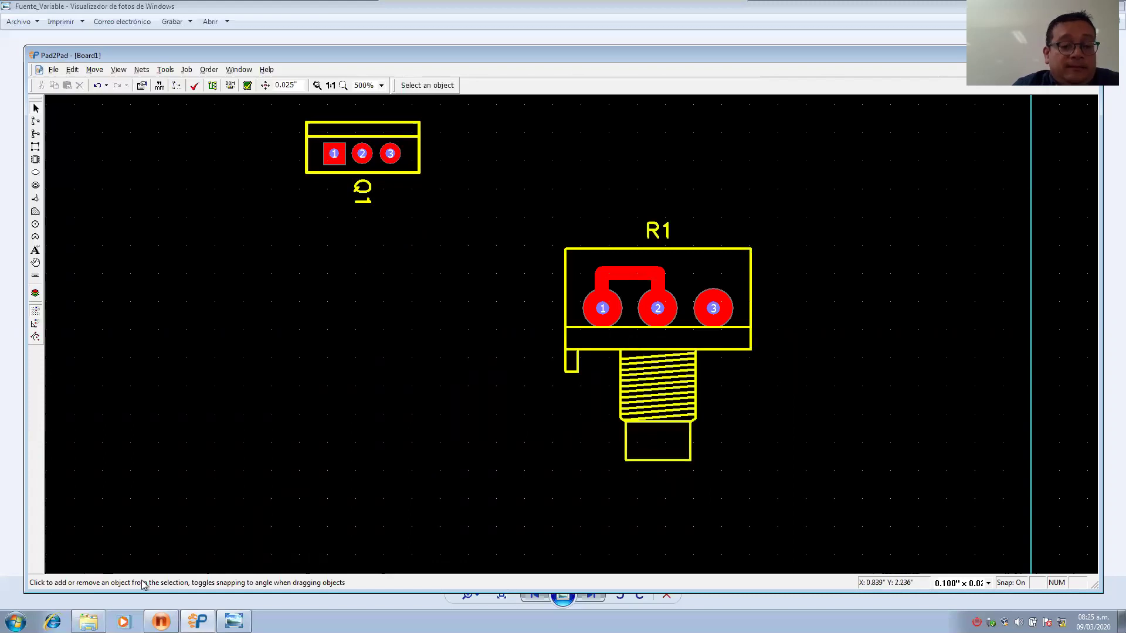
Switch to the Fuente_Variable schematic in Windows Photo Viewer and reduce its window so it sits beside the board.
click(233, 621)
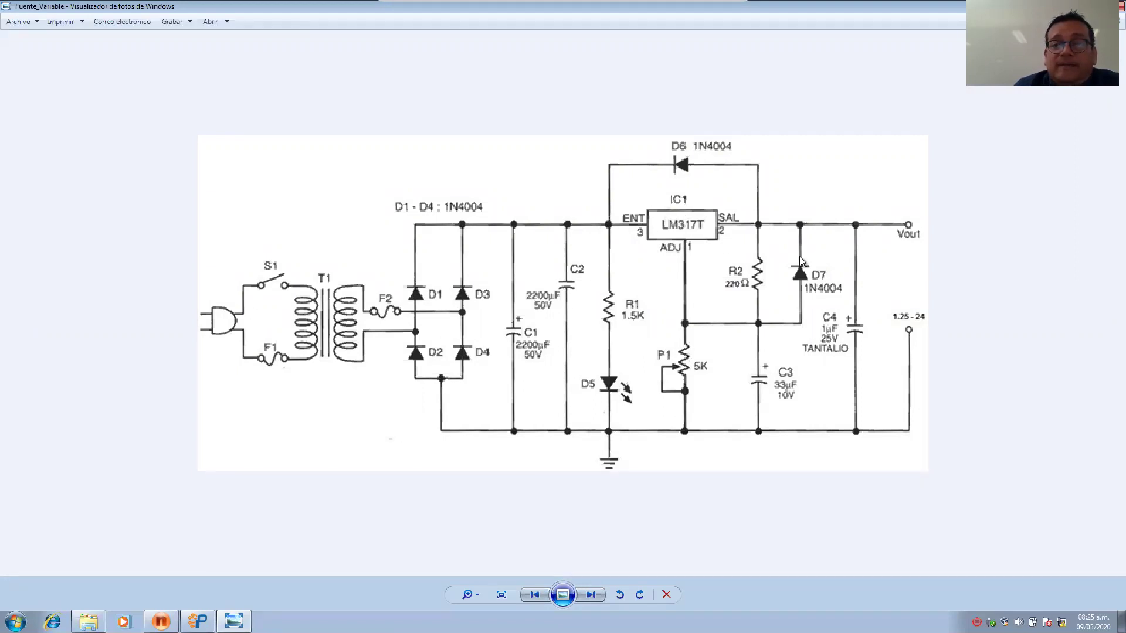
drag(98, 3, 473, 31)
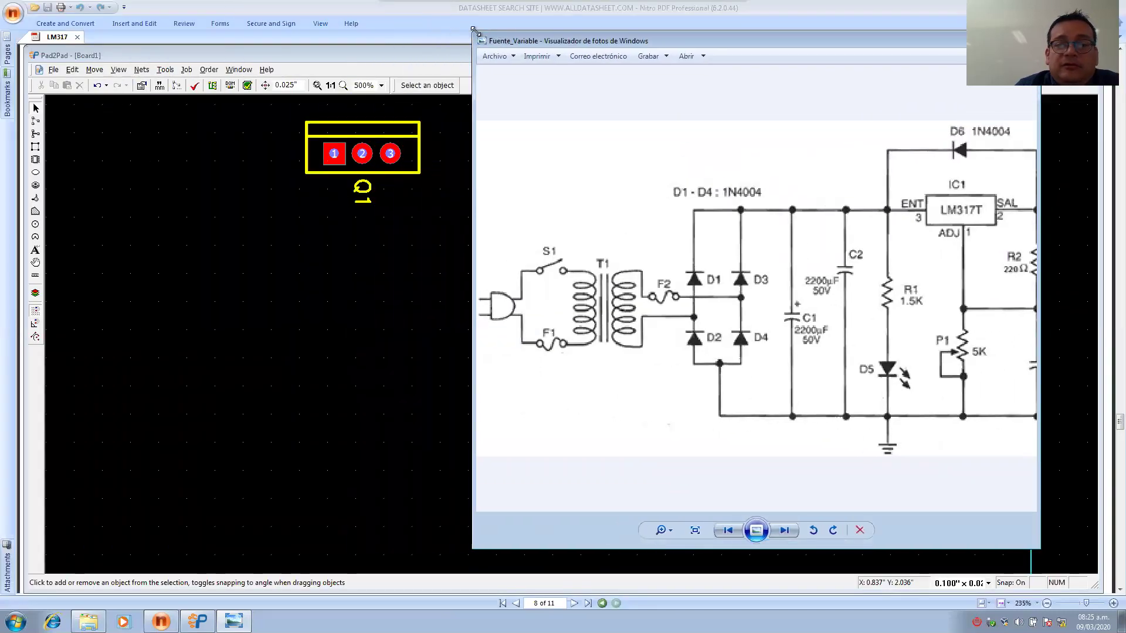
drag(575, 43, 642, 83)
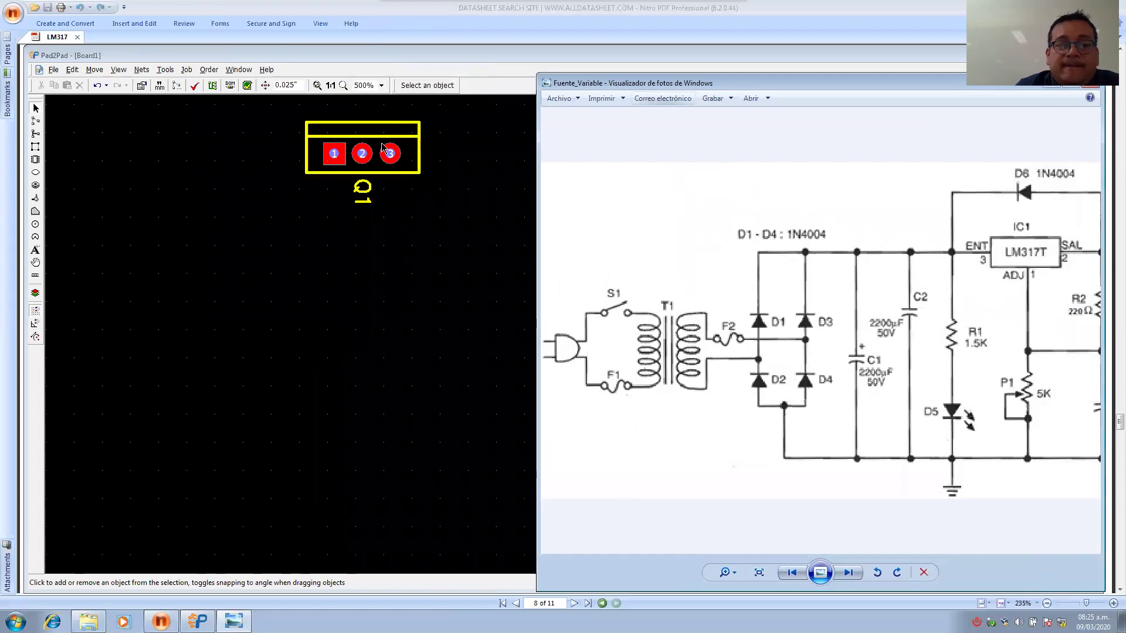
Return to the Pad2Pad board and move Q1 to X 1.775", Y 3.550".
click(347, 179)
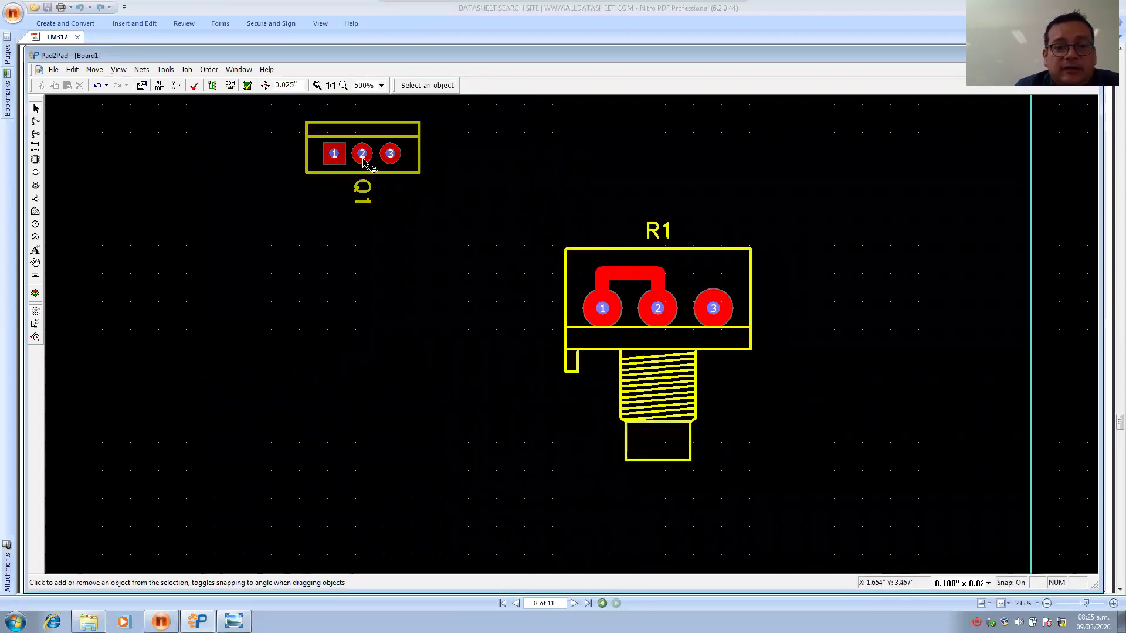
drag(346, 139, 388, 131)
scroll(370, 181, up, 2)
scroll(366, 181, down, 2)
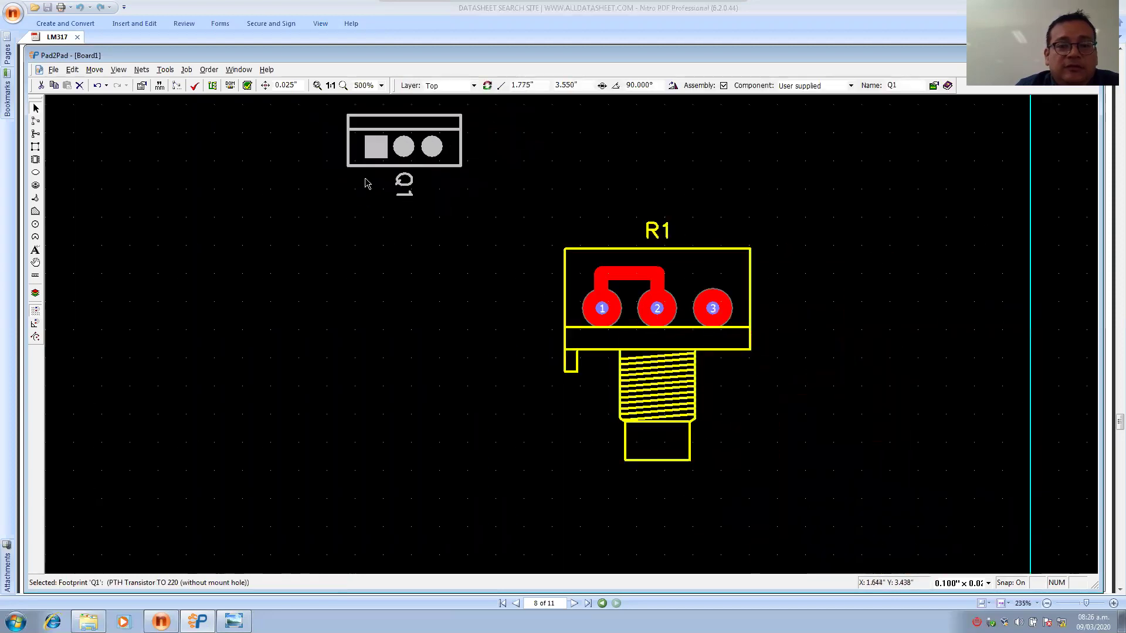
Rotate the R1 group left once and place it below Q1 with R1 pad 3 directly under Q1 pad 1.
scroll(353, 217, down, 1)
middle_drag(385, 302, 509, 314)
click(738, 359)
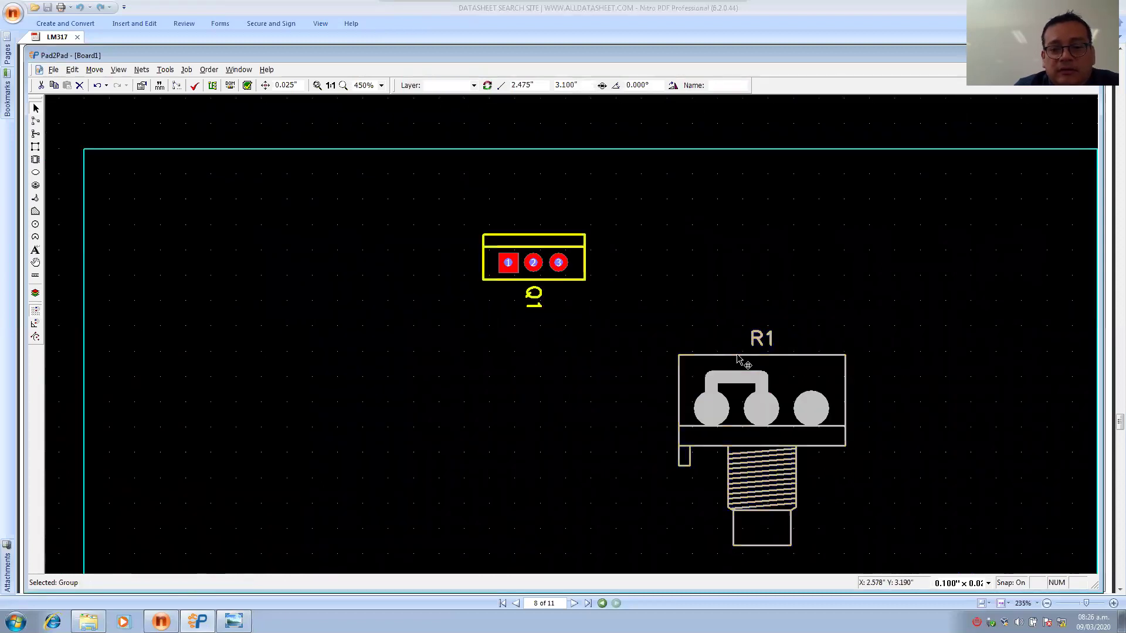
drag(738, 359, 557, 382)
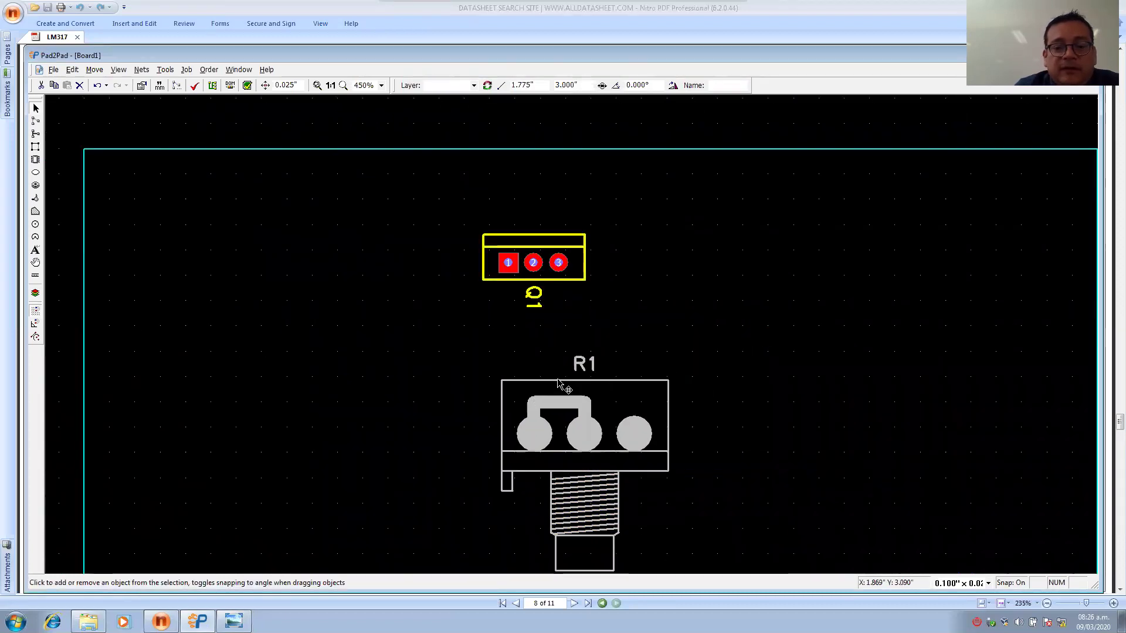
right_click(558, 382)
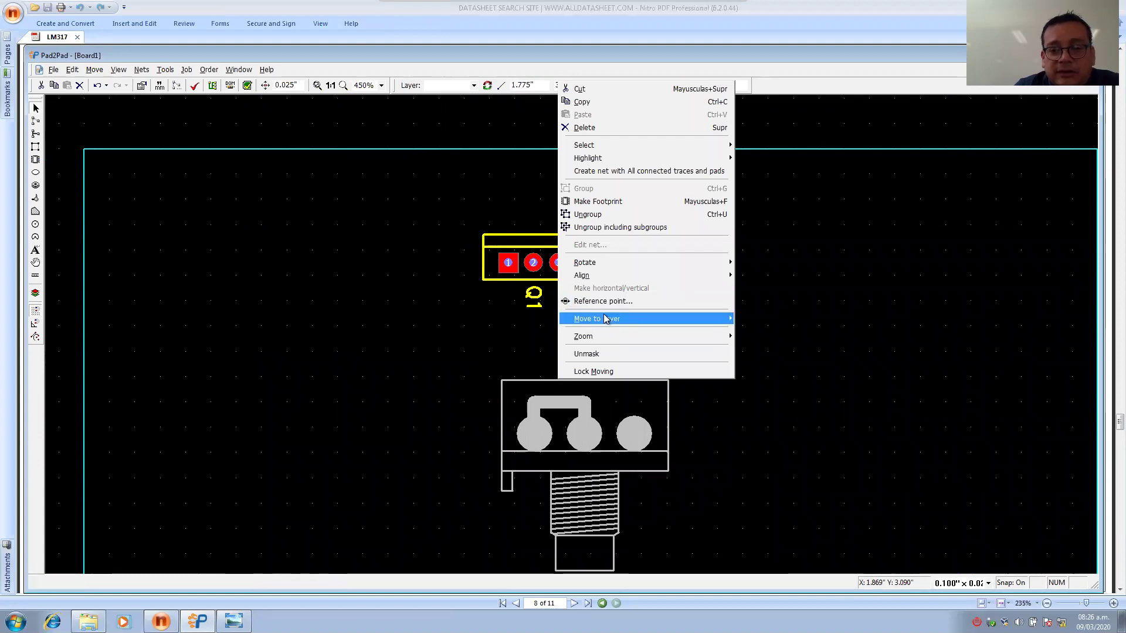
mouse_move(616, 264)
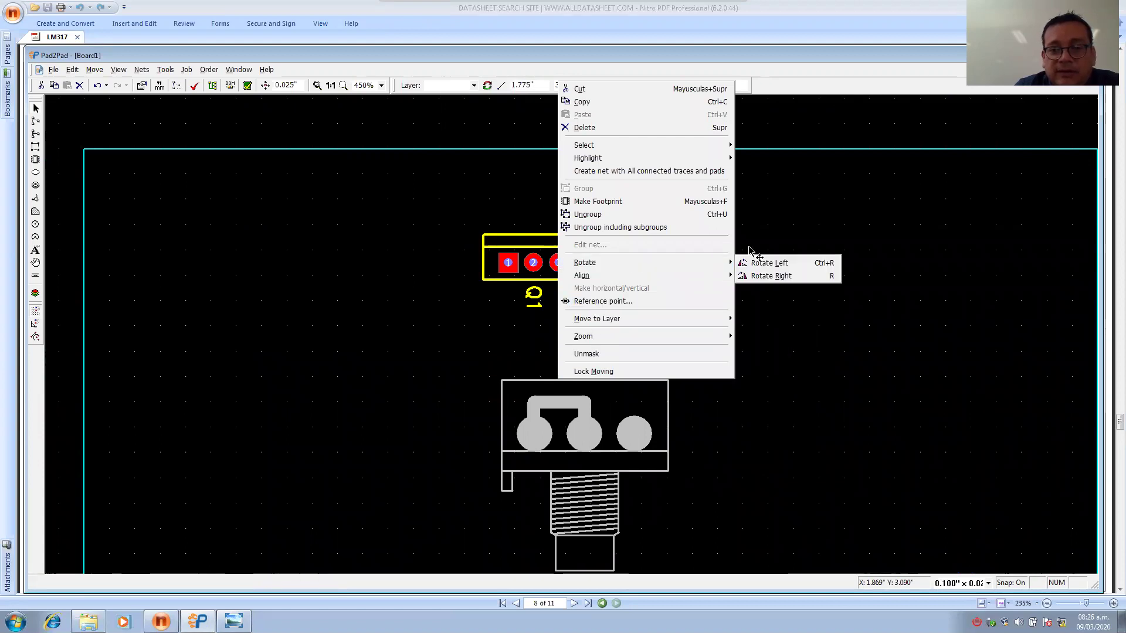
click(744, 263)
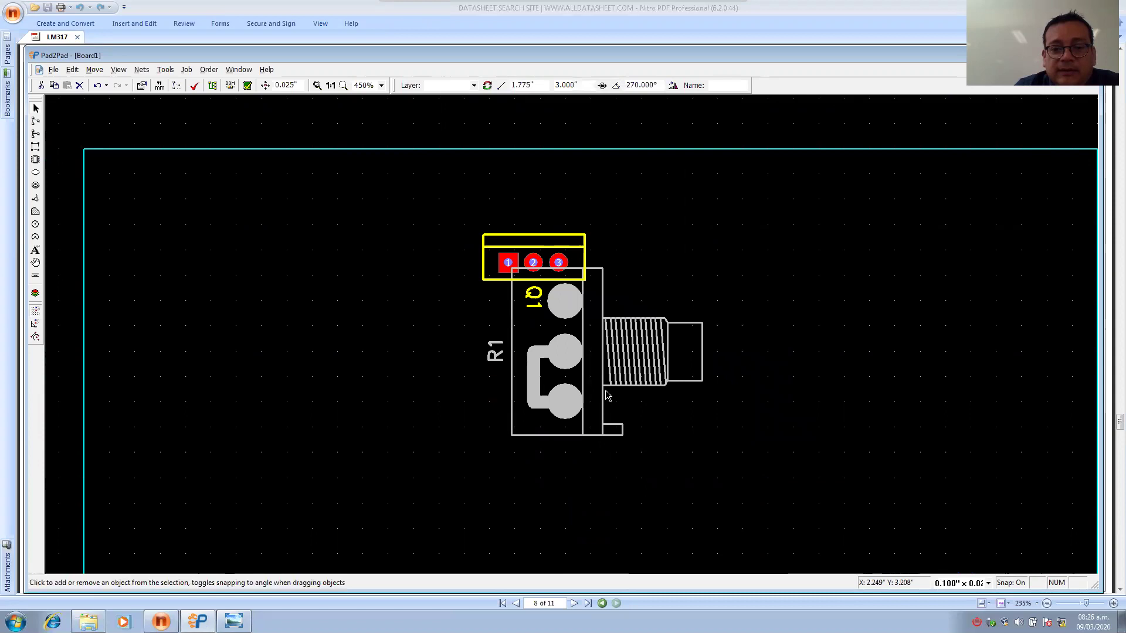
drag(611, 329, 565, 470)
click(583, 428)
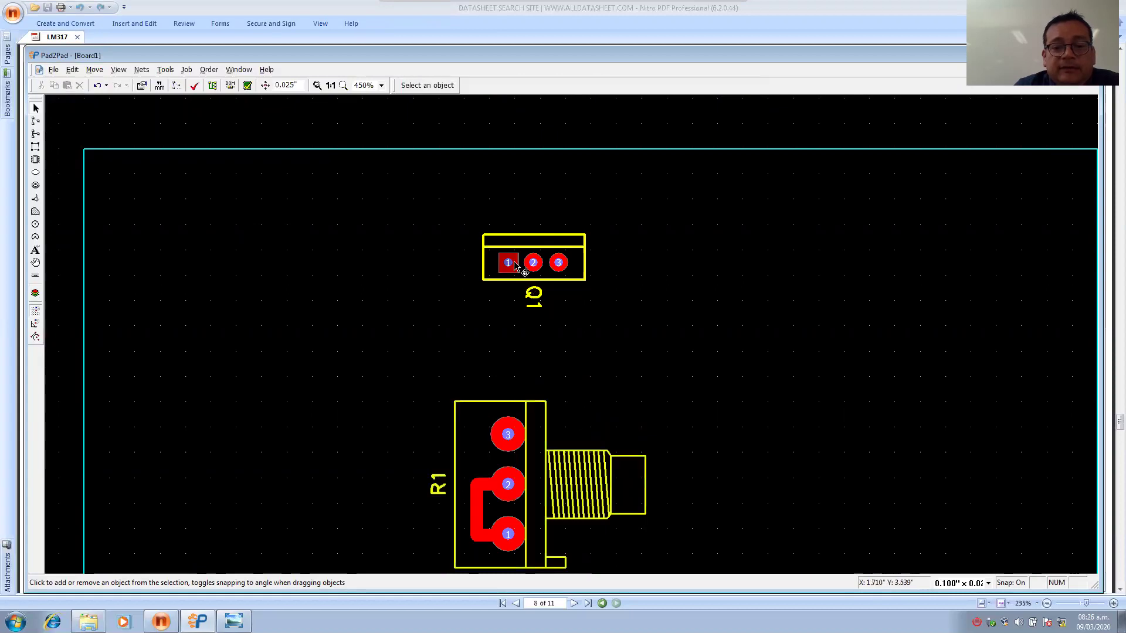
Create a straight 0.050" top-layer trace from Q1 pad 1 to R1 pad 3.
click(35, 133)
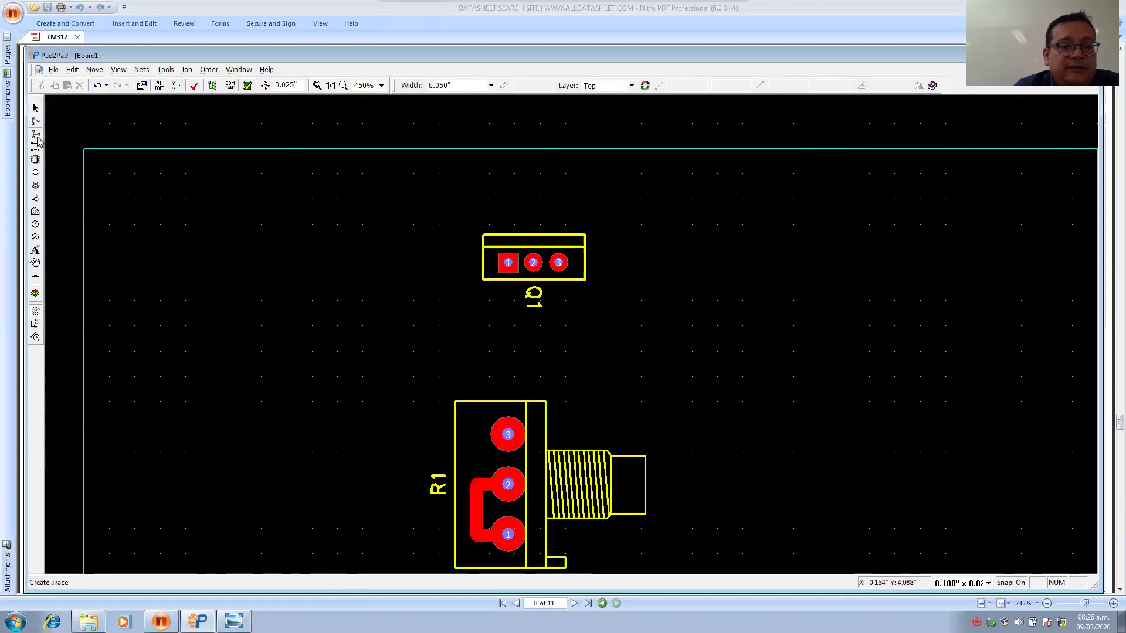
click(508, 262)
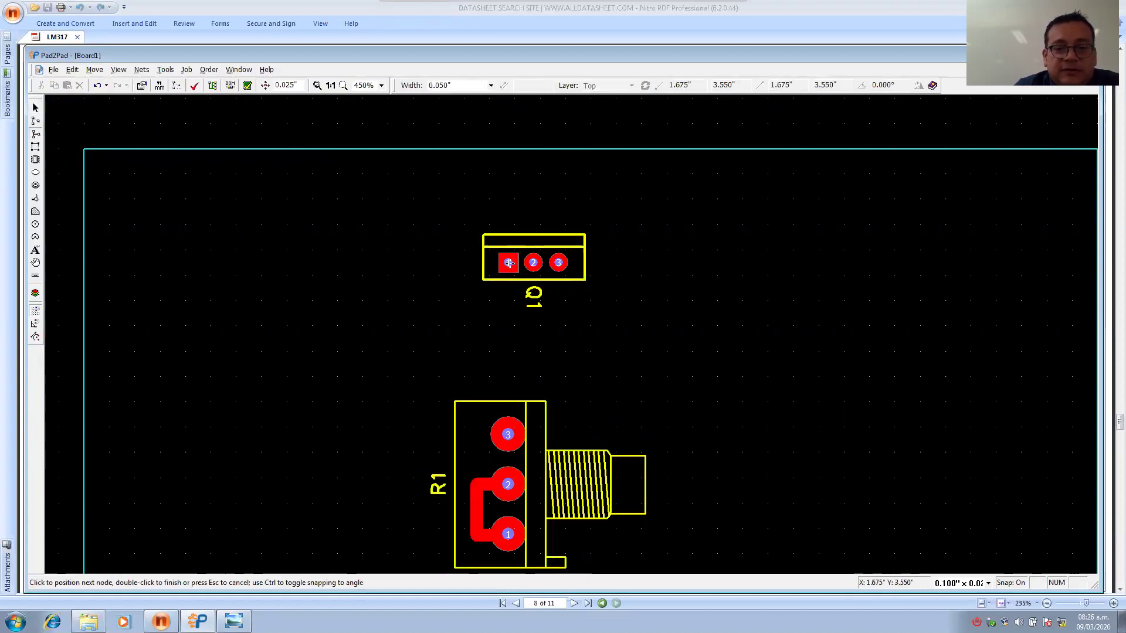
click(508, 434)
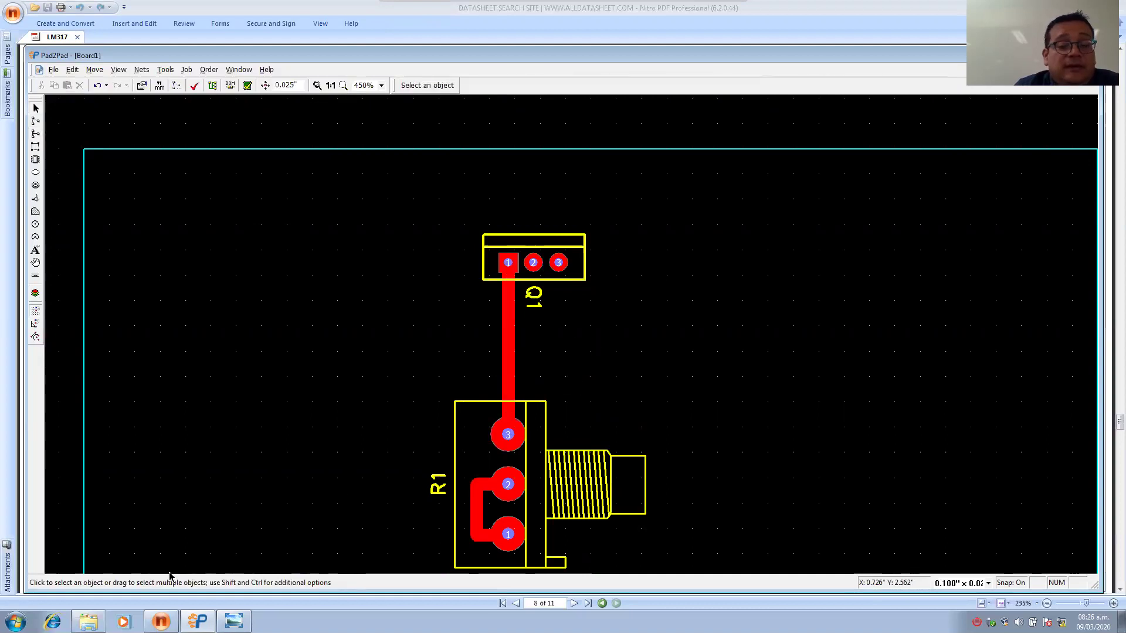
Consult the Fuente_Variable schematic for the LM317T, P1 and output-side connections, and return to the Pad2Pad board.
click(233, 622)
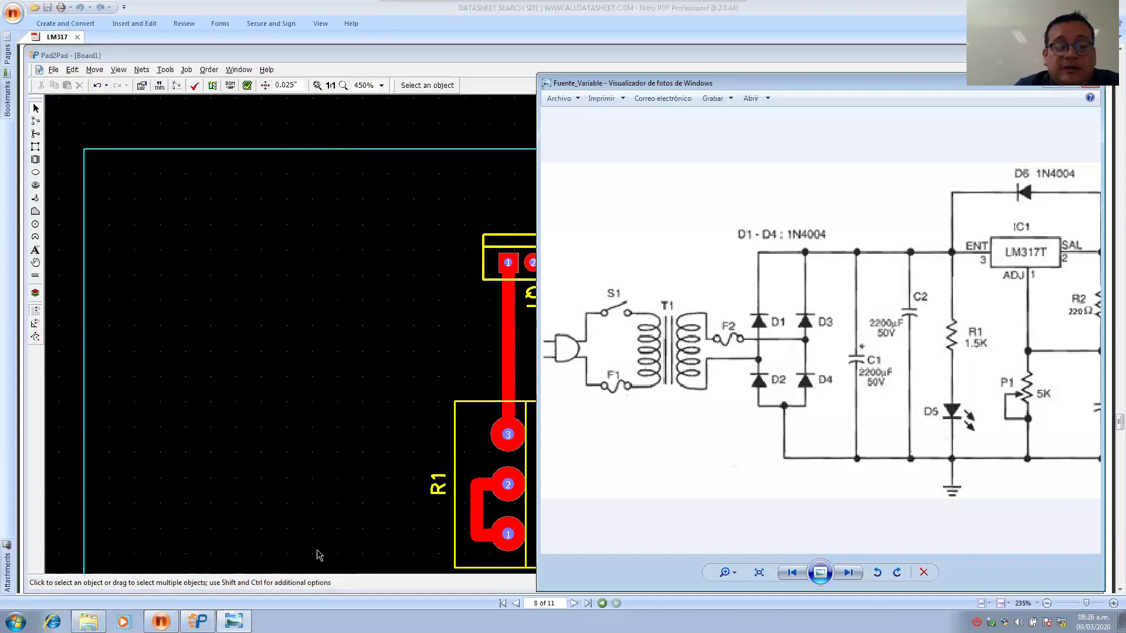
click(306, 478)
middle_drag(248, 429, 71, 419)
click(236, 615)
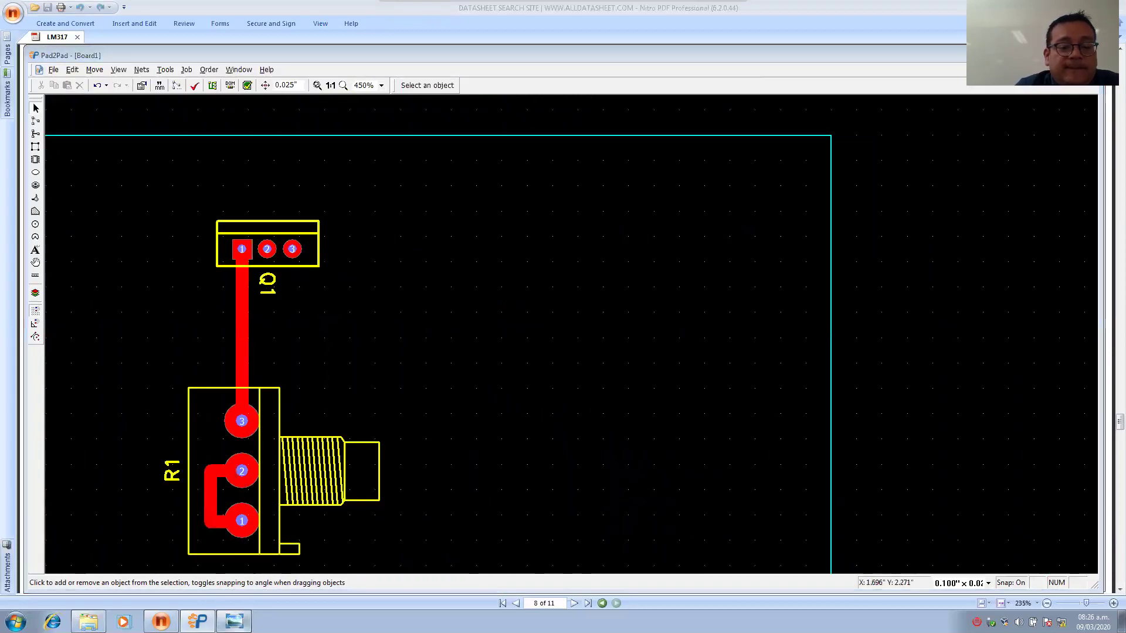
drag(1028, 333, 859, 277)
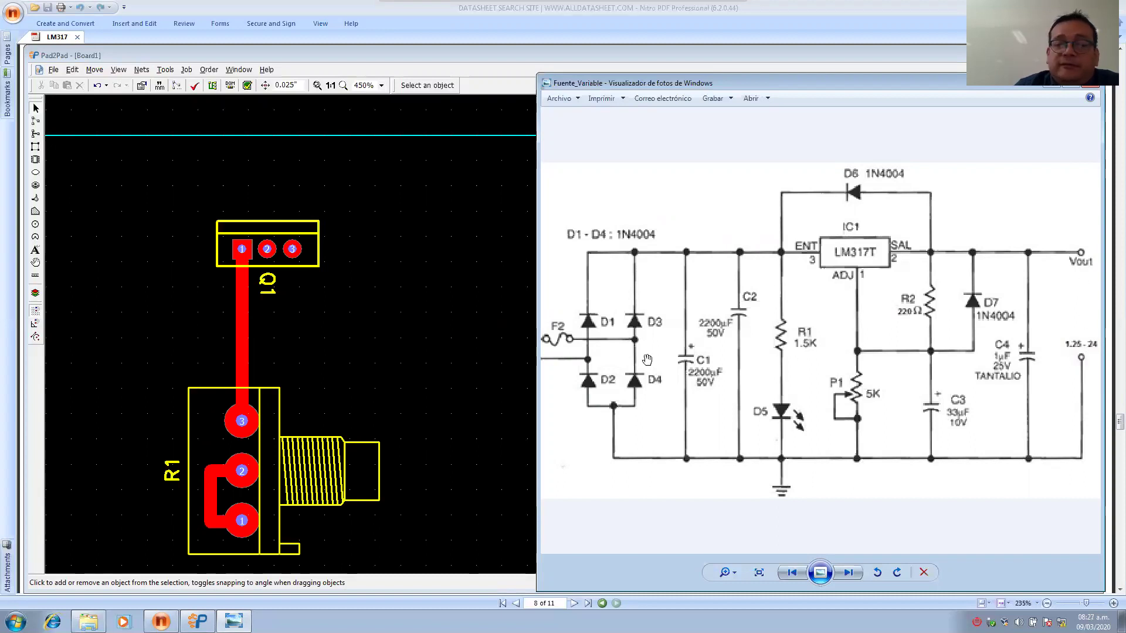
click(350, 358)
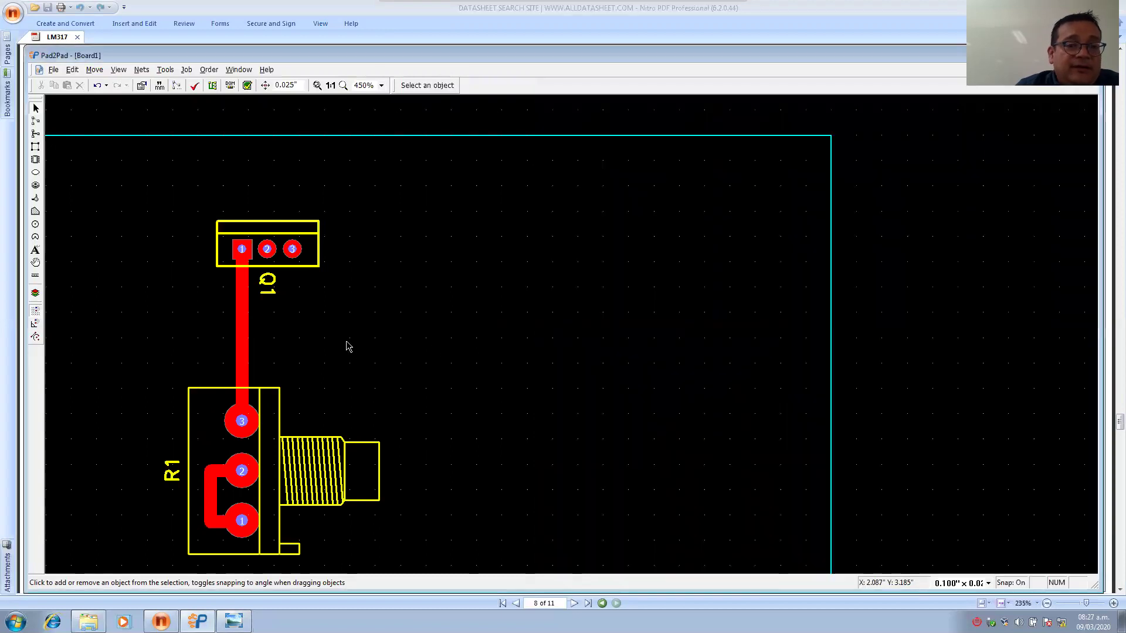
Place a single pad with a 0.065" outer diameter and 0.0420" hole on the board below R1.
scroll(346, 346, down, 5)
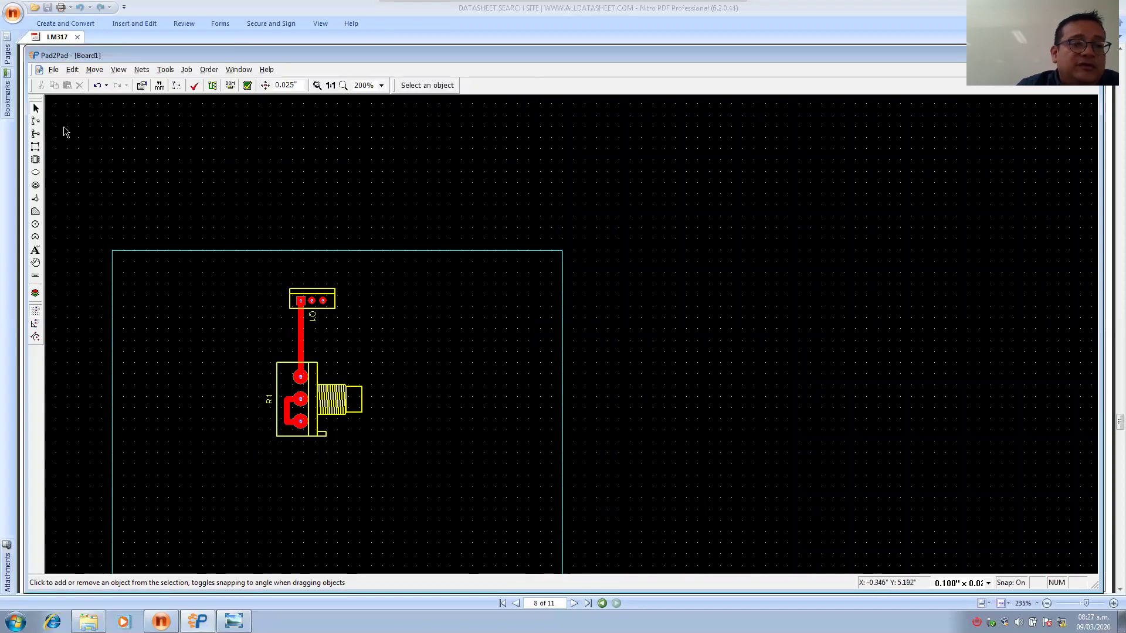
click(35, 187)
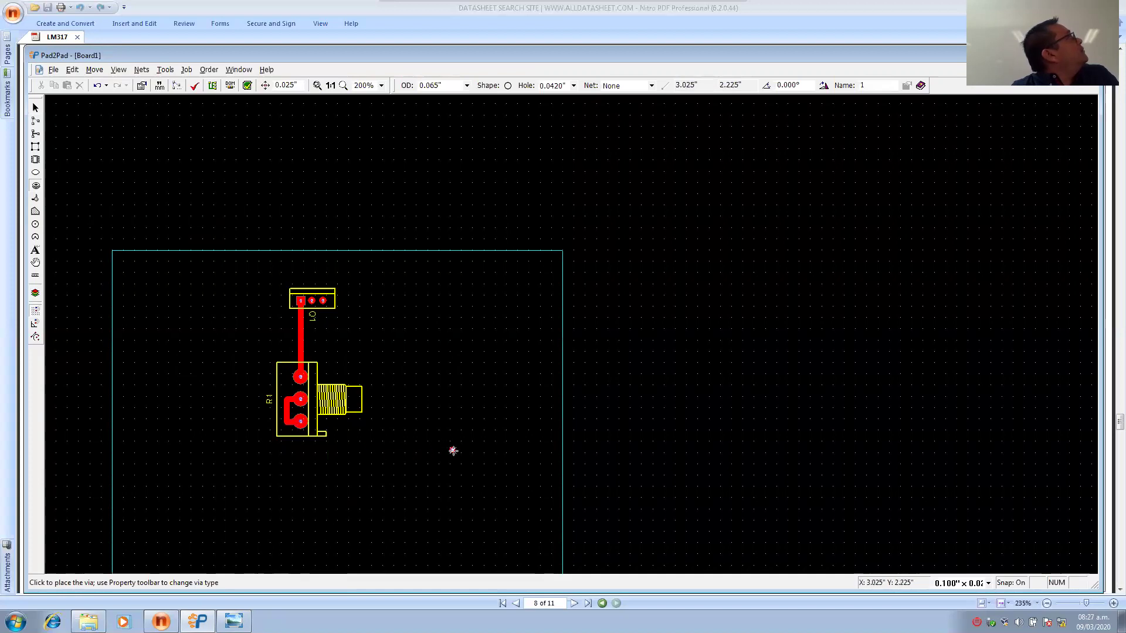
click(297, 470)
key(Escape)
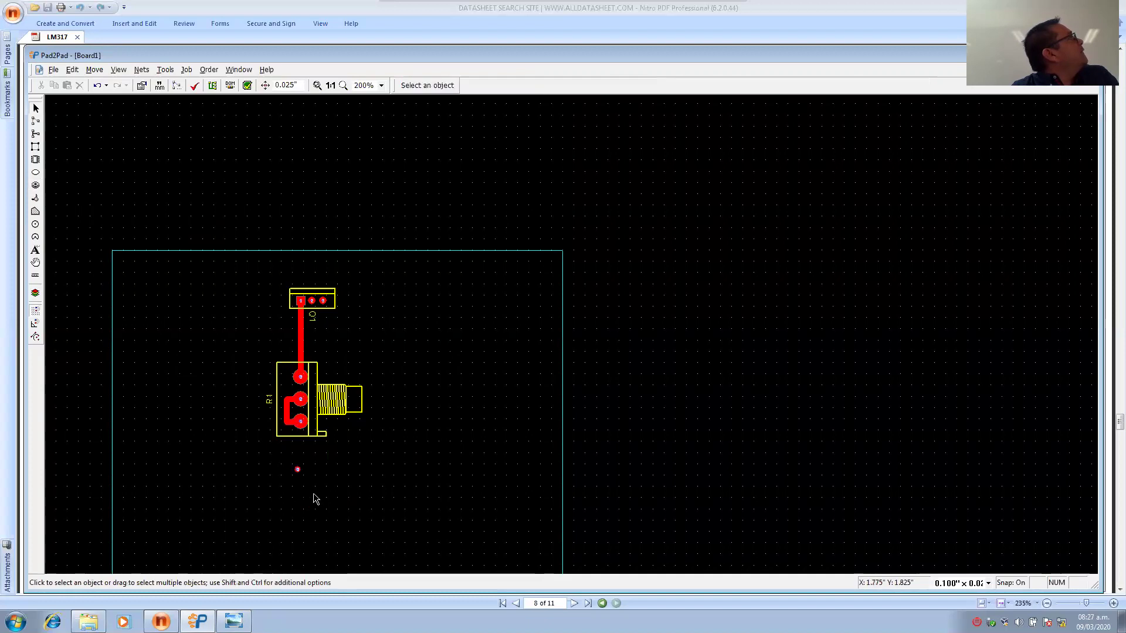
Move the new pad to X 1.675", Y 2.100", directly in line below R1 pad 1, and select it.
scroll(315, 475, up, 5)
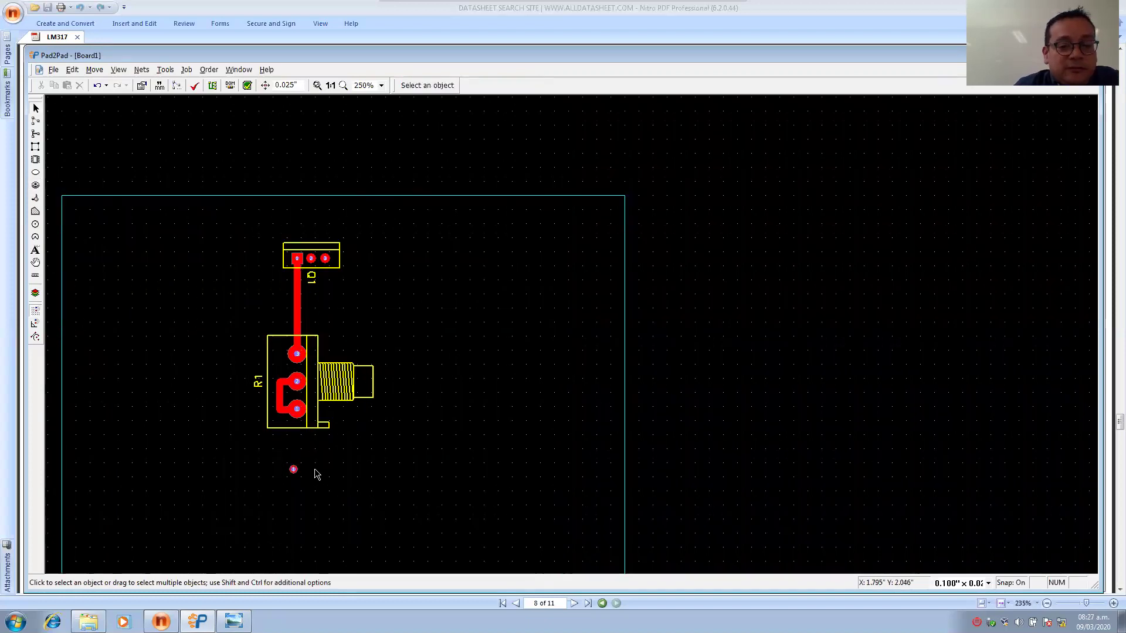
scroll(294, 512, up, 1)
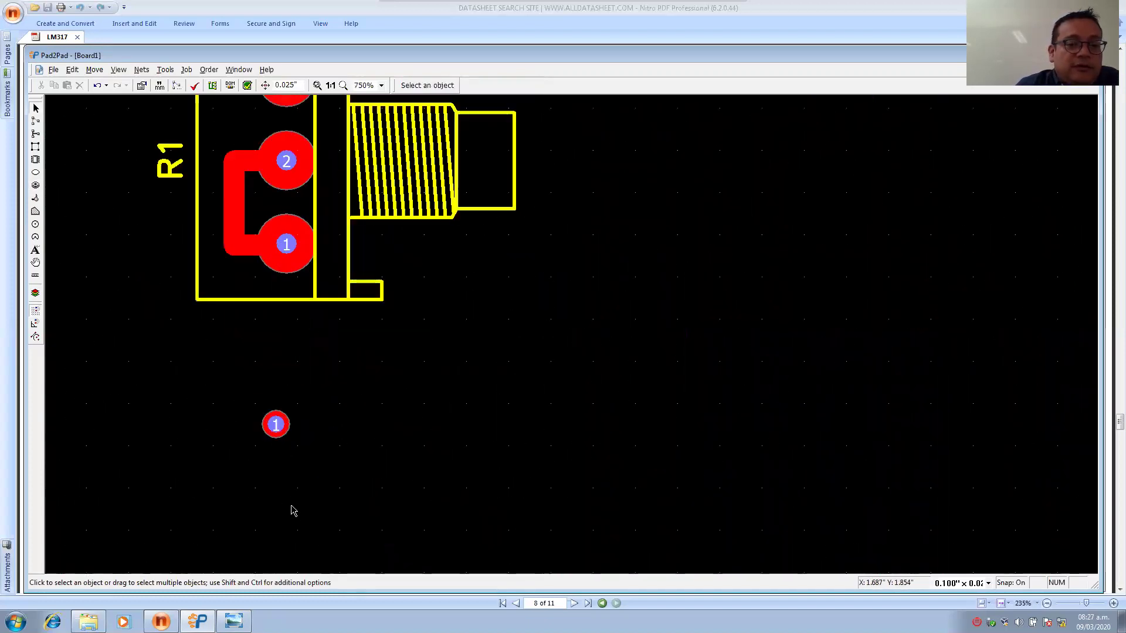
drag(284, 430, 291, 407)
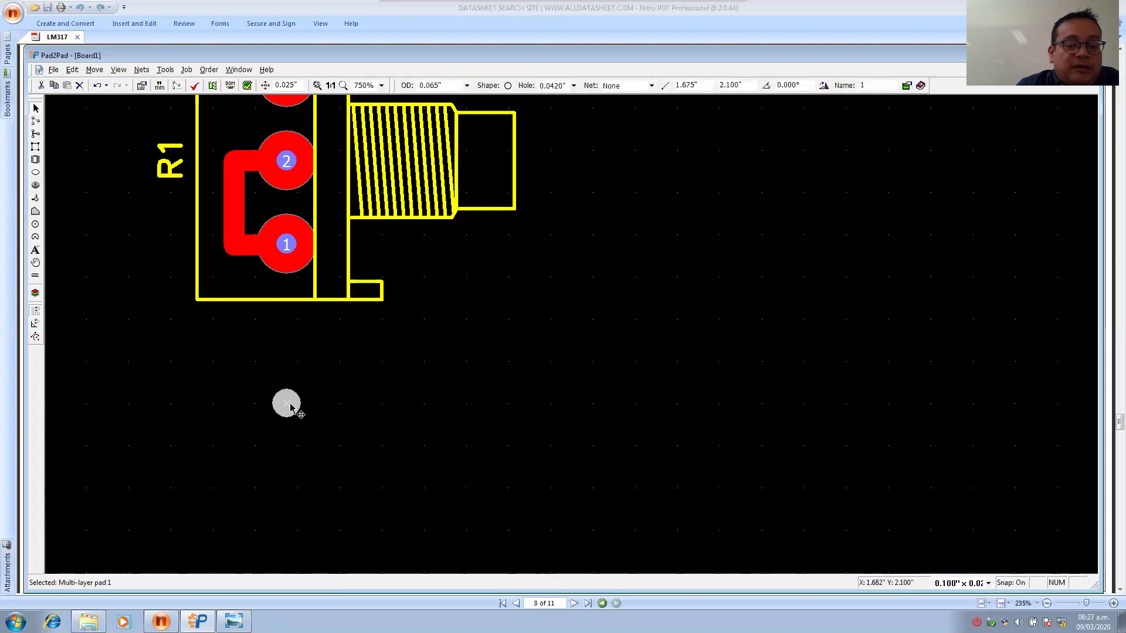
click(339, 405)
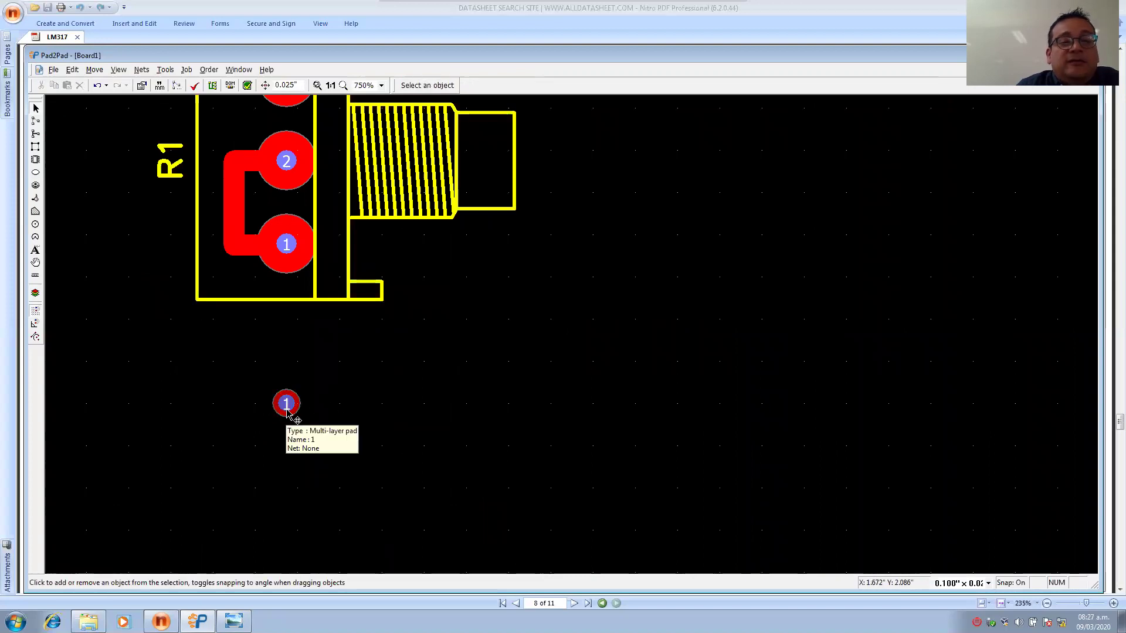
click(286, 404)
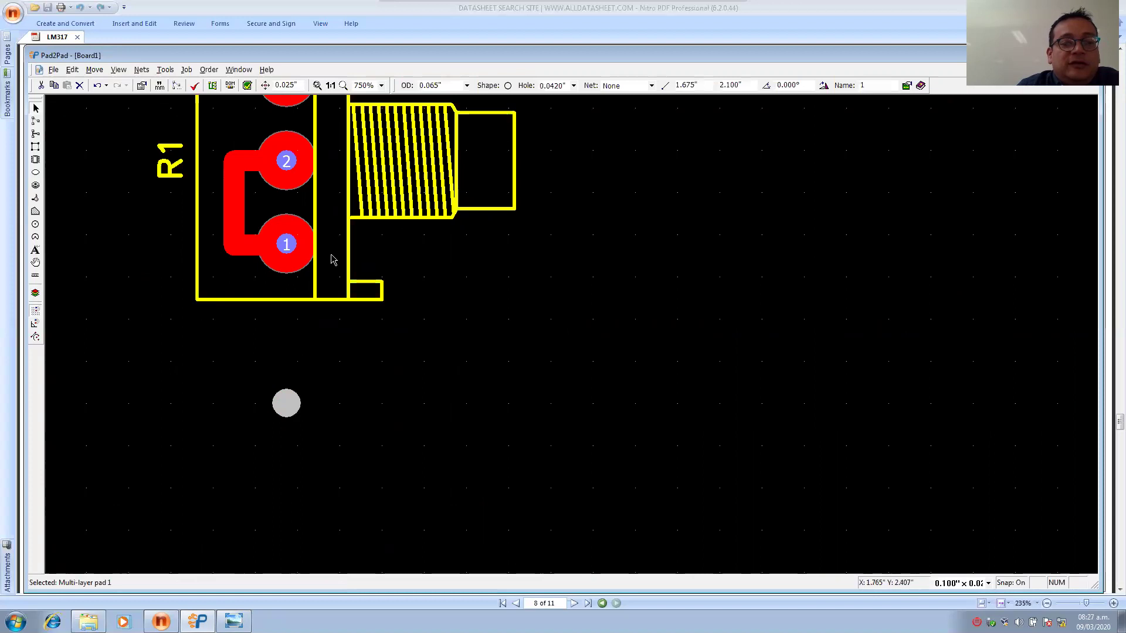
Set the outer diameter of the single pad below R1 to 0.140" and deselect it.
click(467, 86)
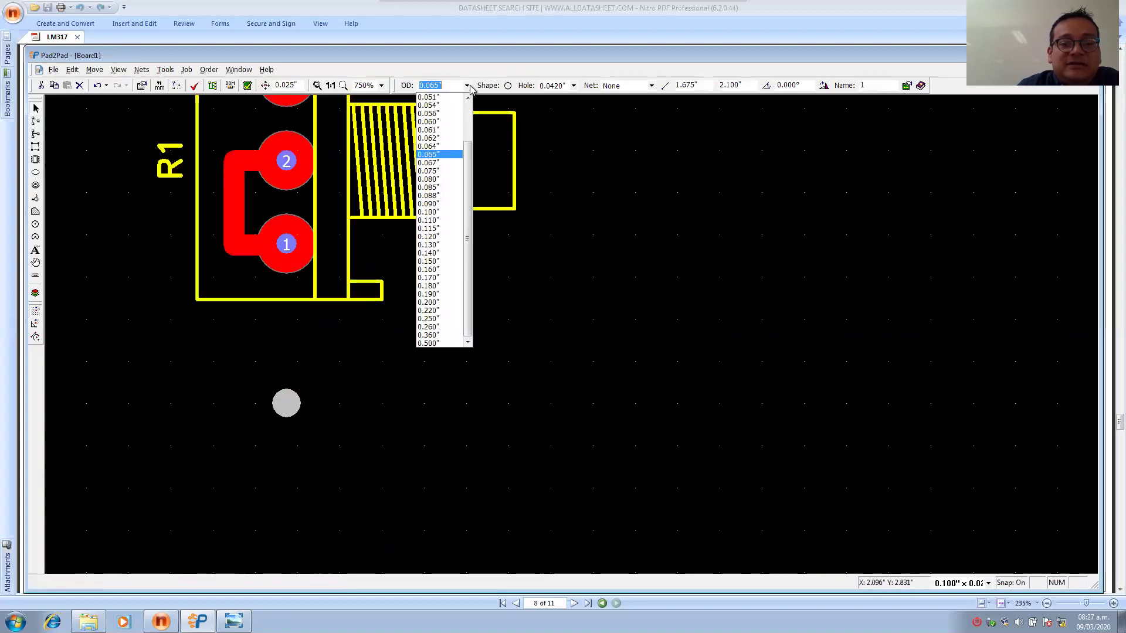
click(450, 255)
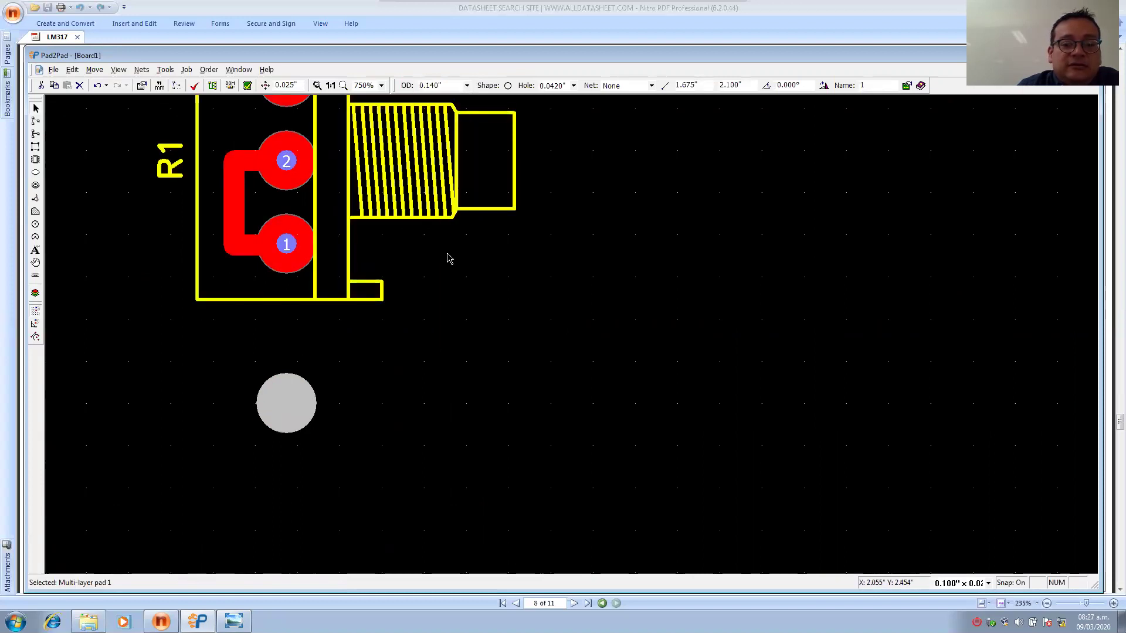
click(370, 383)
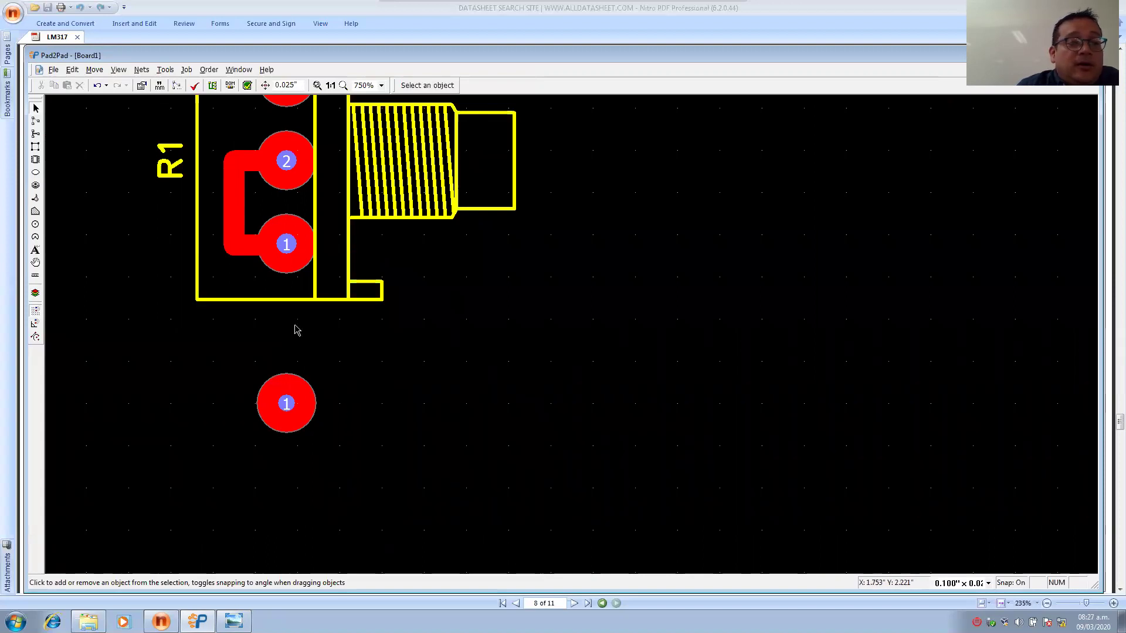
Add the Top Silk text GND and position it beside the single pad at X 1.850", Y 2.100".
click(35, 250)
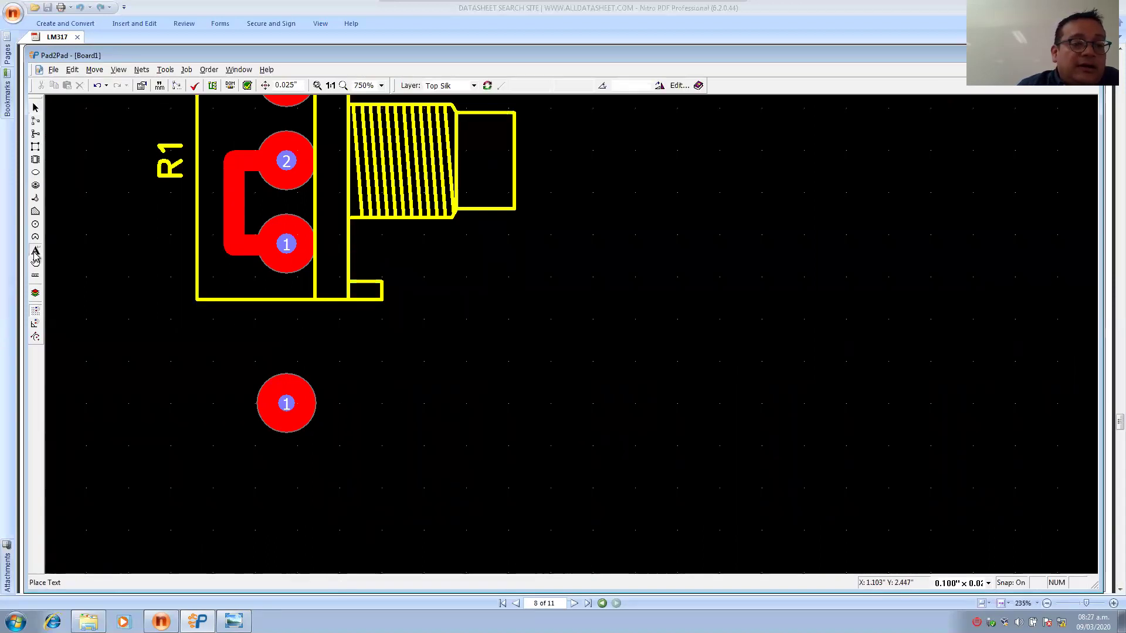
click(345, 438)
text(GND)
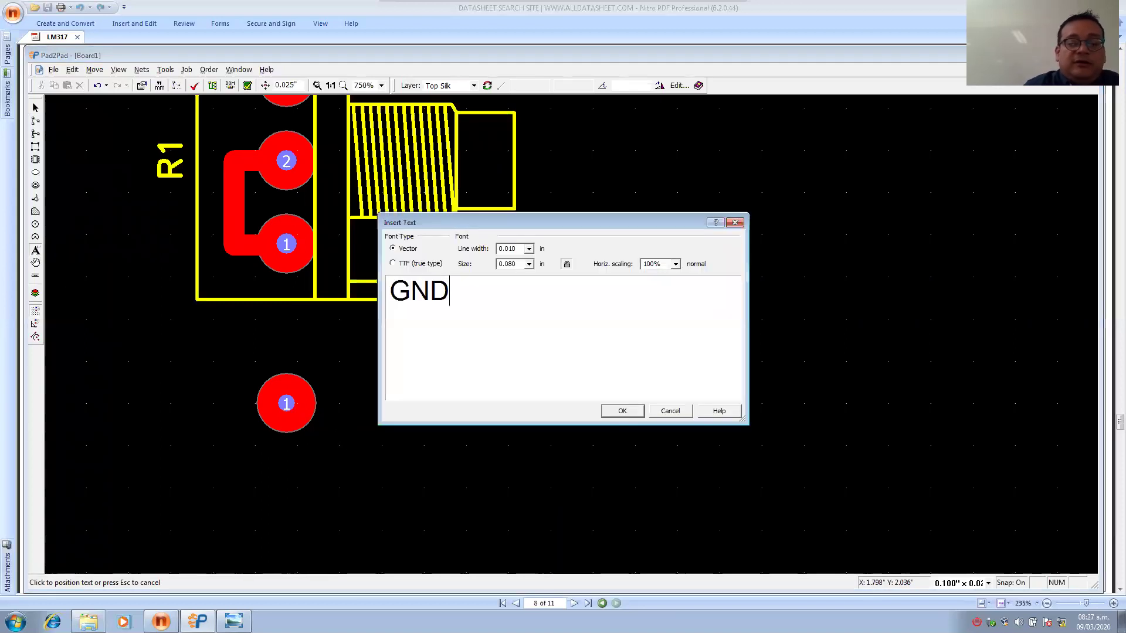
click(633, 414)
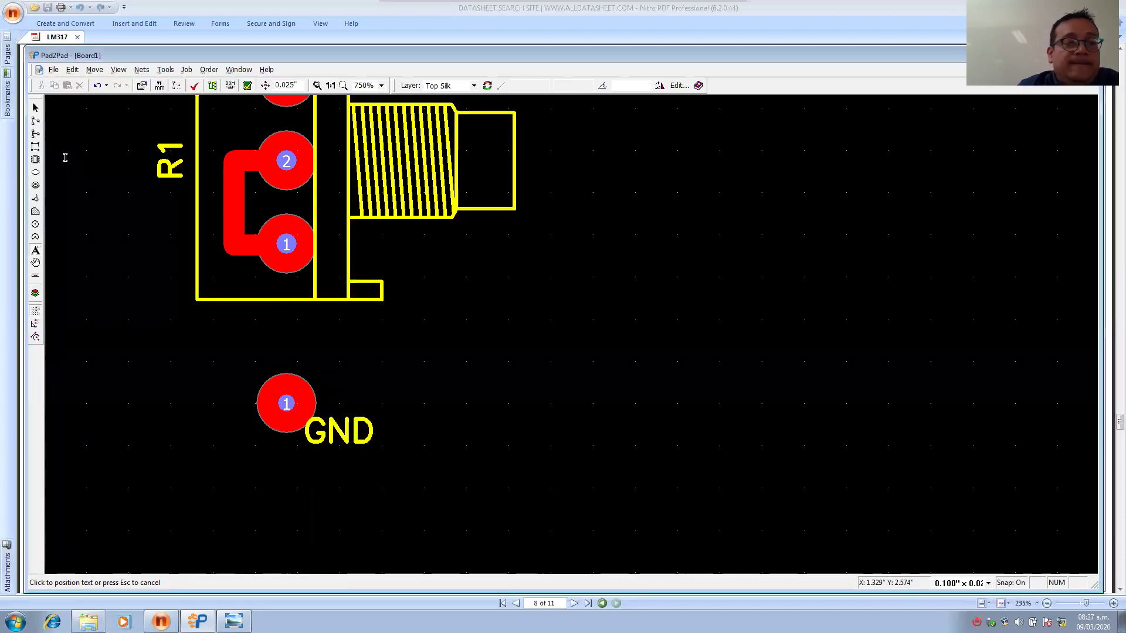
click(35, 108)
drag(367, 447, 390, 423)
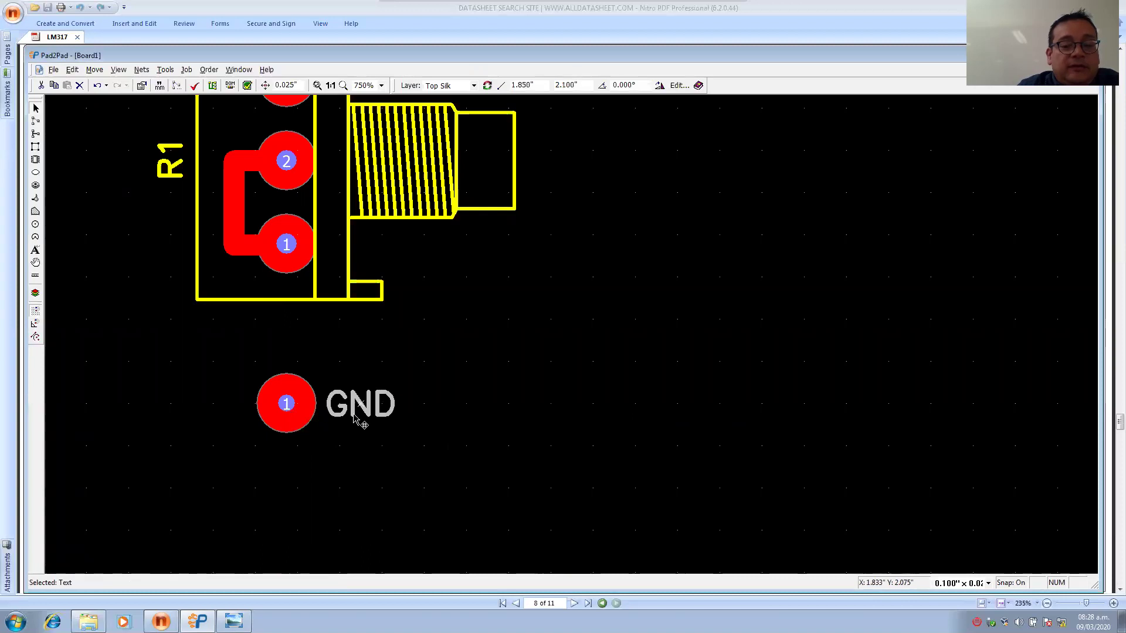
Combine the single pad and its GND label into one footprint.
shift+click(313, 412)
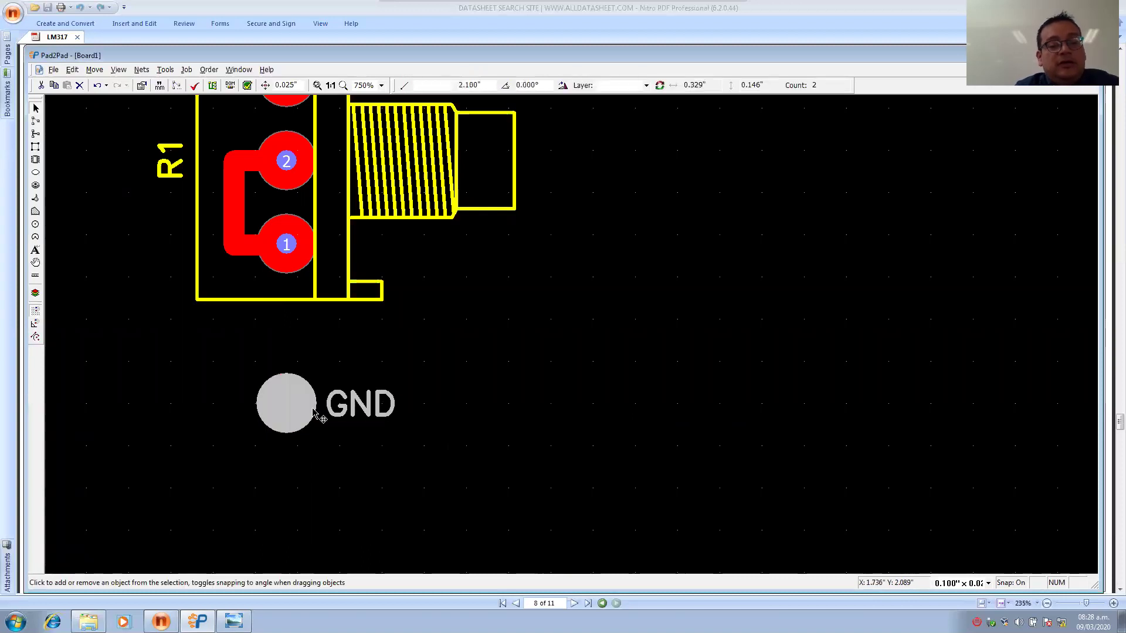
right_click(313, 401)
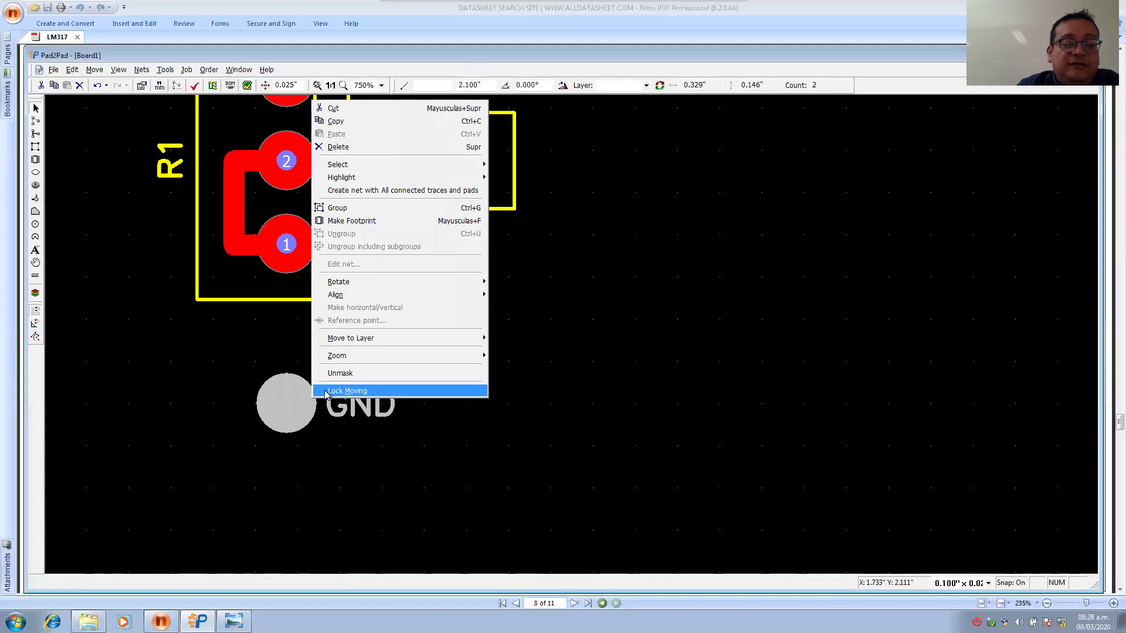
click(370, 221)
click(557, 349)
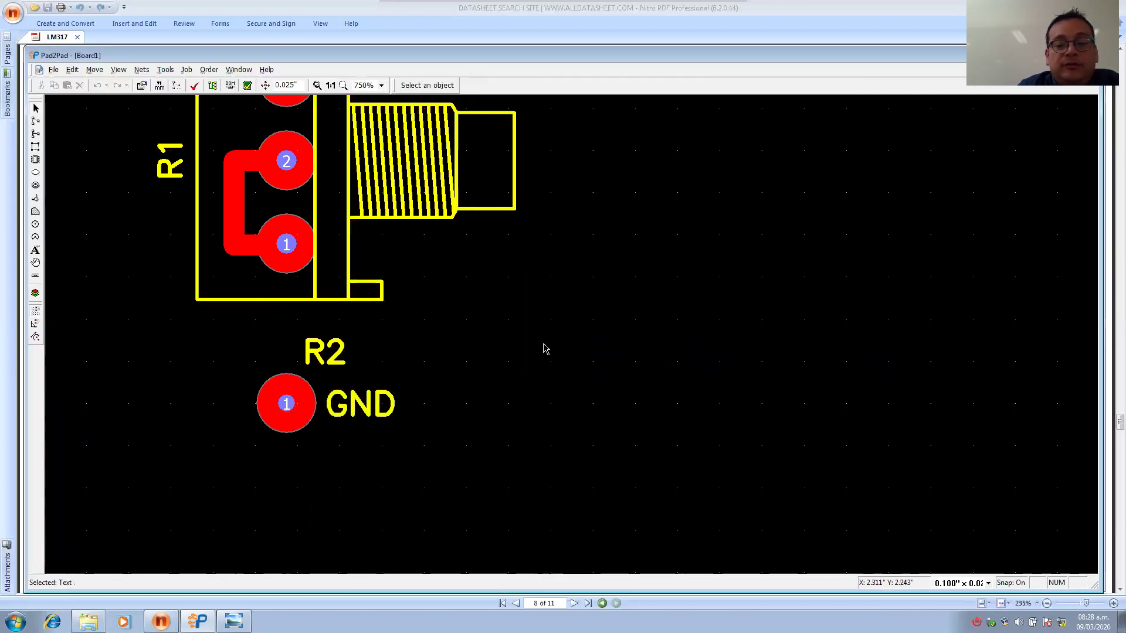
Move the GND footprint farther below R1, with its pad at X 1.725", Y 1.975".
drag(309, 418, 277, 534)
scroll(437, 472, down, 3)
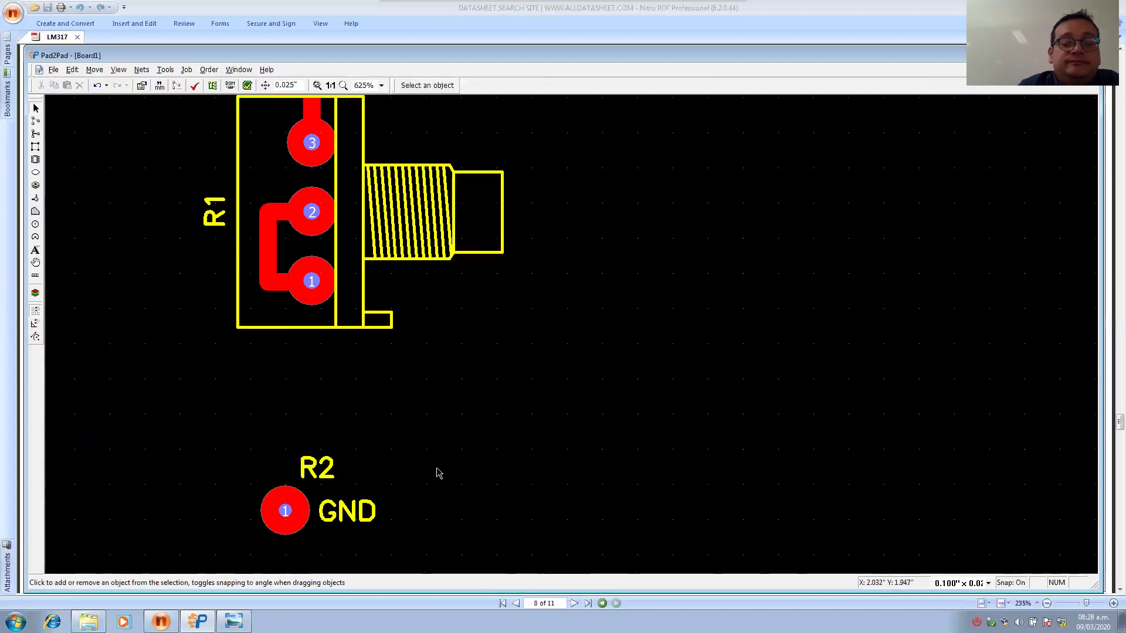
scroll(433, 473, down, 1)
drag(369, 498, 390, 471)
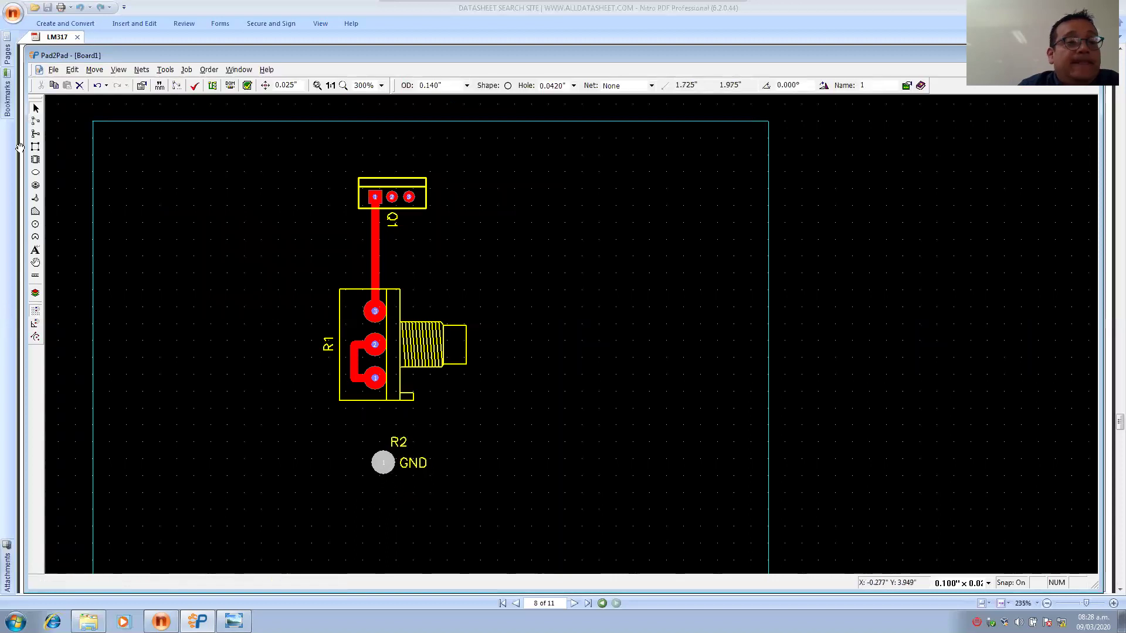
Create a 0.050" top-layer trace from R1 pad 1 to the GND pad.
click(36, 136)
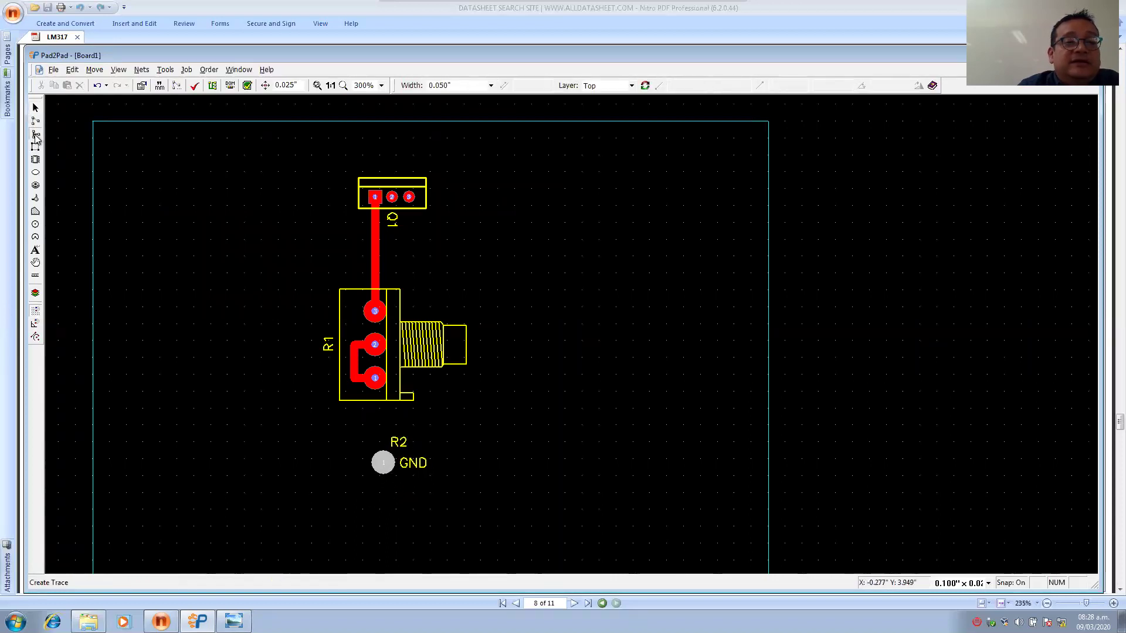
click(376, 378)
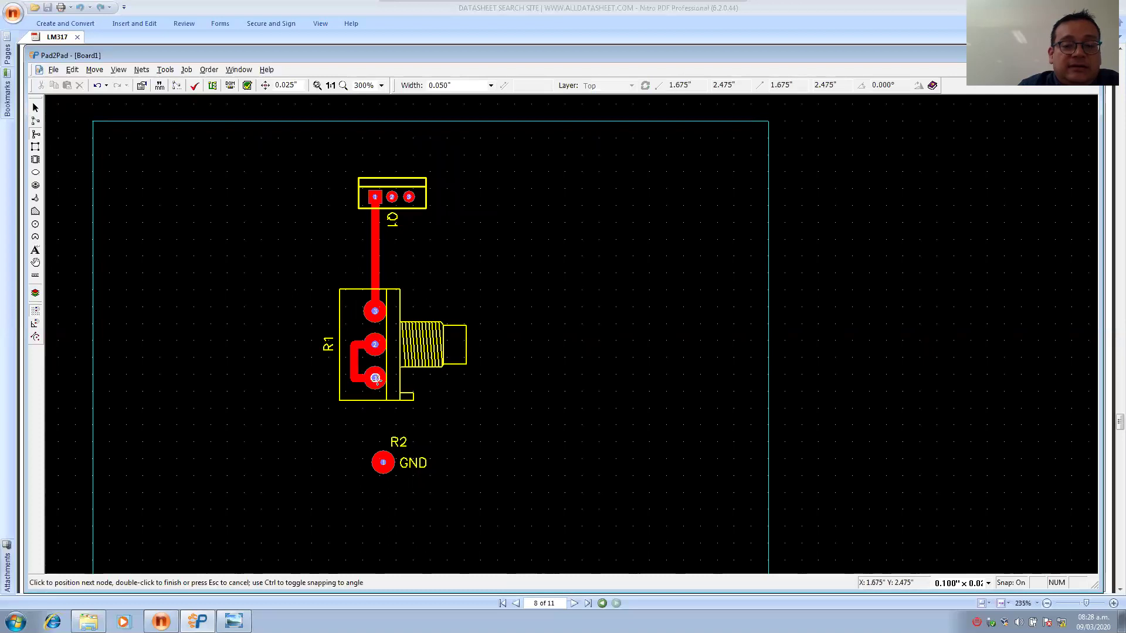
click(384, 463)
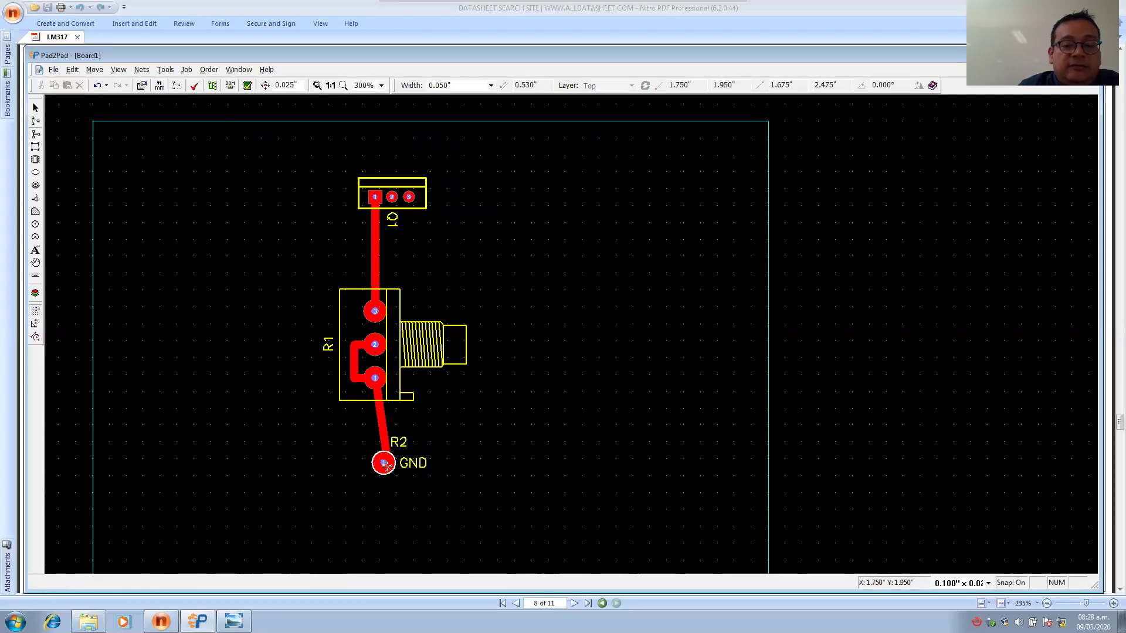
click(383, 466)
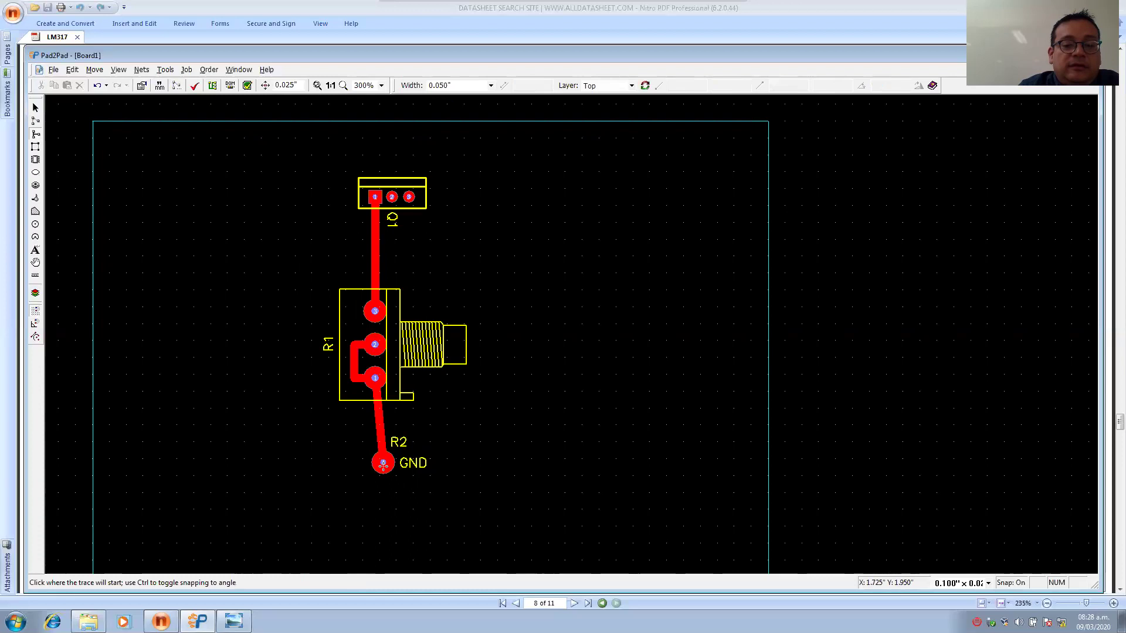
key(Escape)
Move the GND pad directly below R1 pad 1 and straighten the trace by moving its lower end to X 1.675", Y 1.950".
mouse_move(392, 466)
mouse_down()
mouse_move(359, 466)
mouse_move(382, 467)
mouse_up()
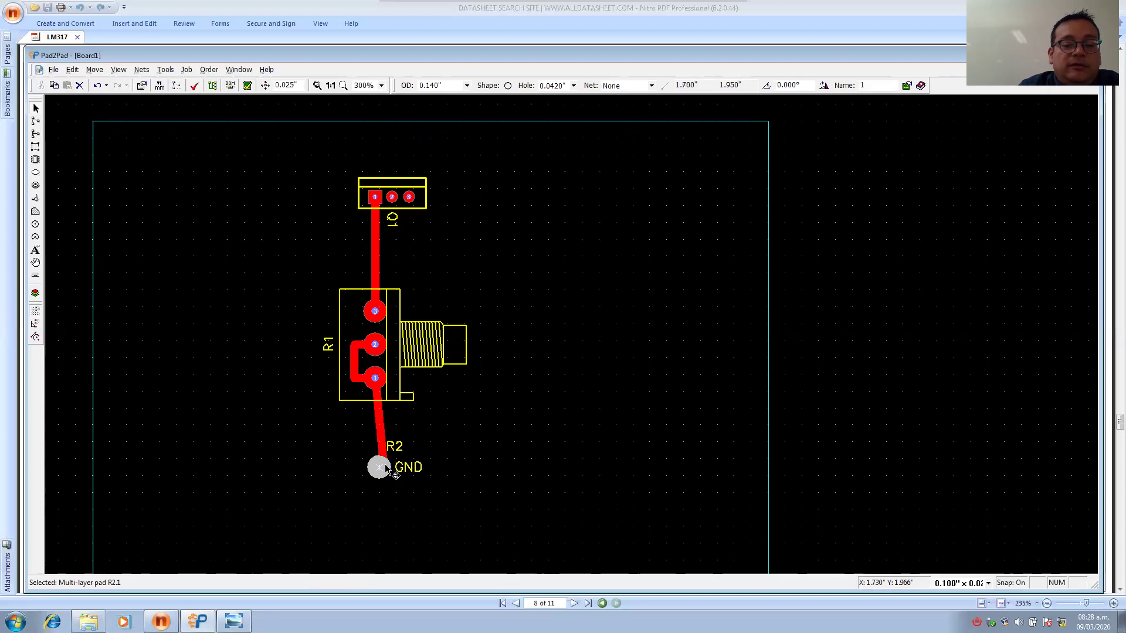
click(383, 439)
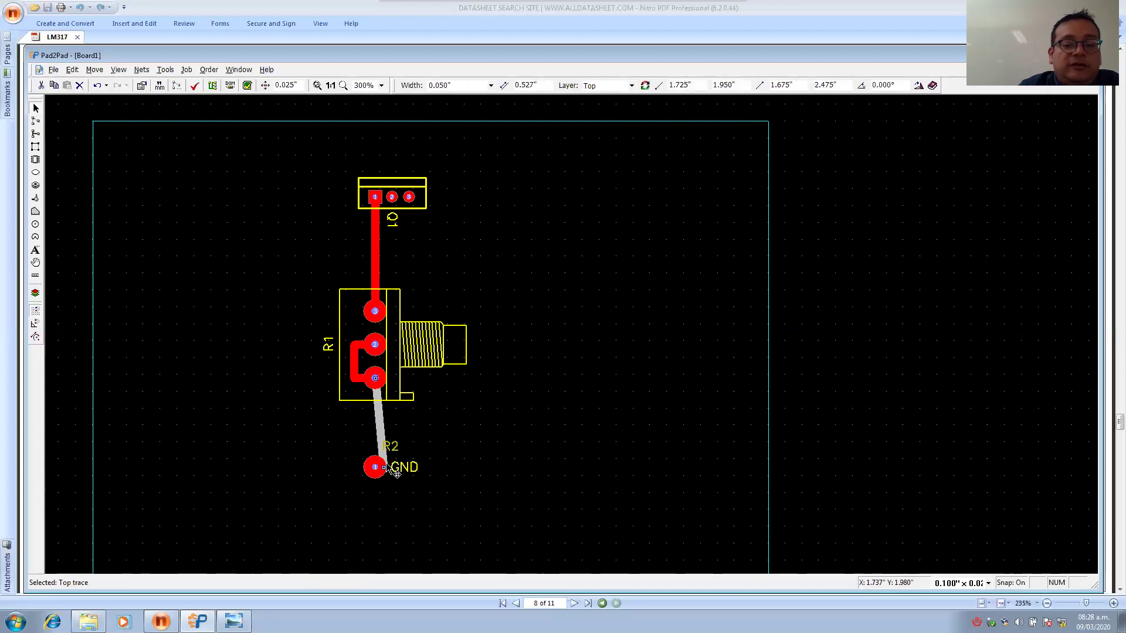
drag(386, 468, 375, 468)
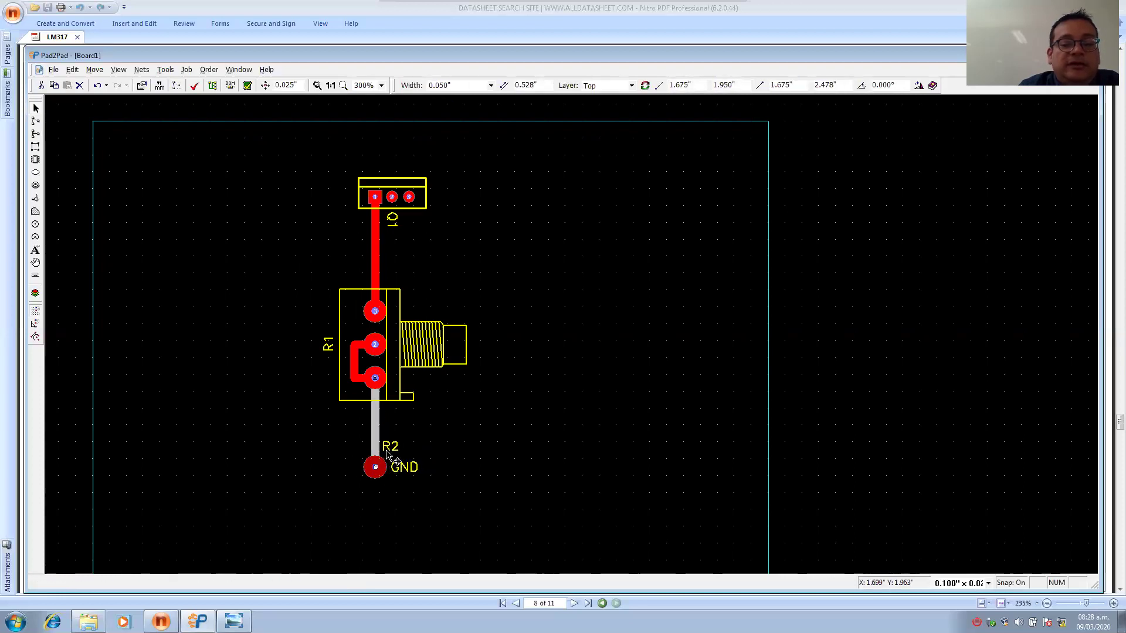
click(446, 413)
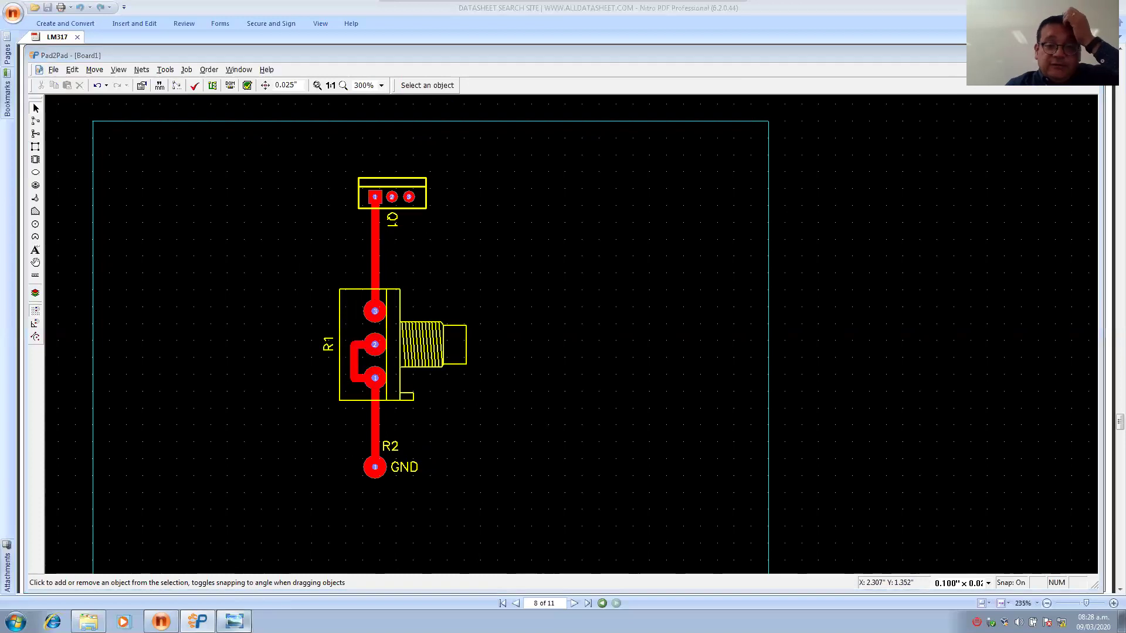
Check the Fuente_Variable schematic and the TO-220 pinout in the LM317 datasheet against Q1 on the Pad2Pad board.
click(234, 622)
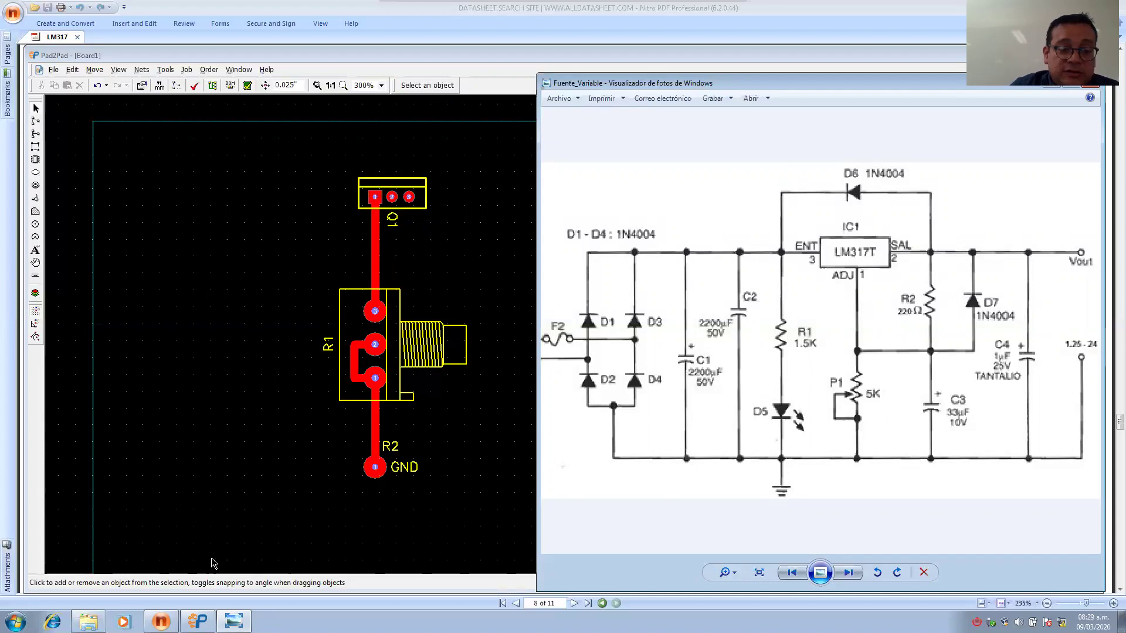
click(161, 622)
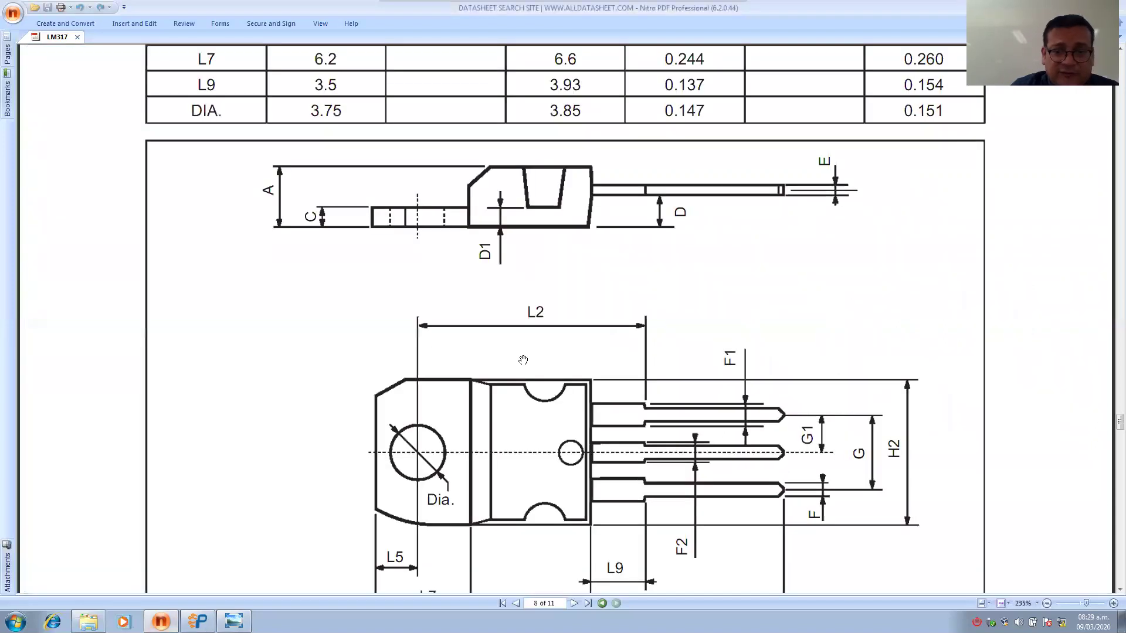
scroll(1105, 410, up, 5)
scroll(1105, 411, up, 20)
scroll(1105, 326, up, 20)
scroll(1106, 240, up, 20)
scroll(1105, 164, up, 15)
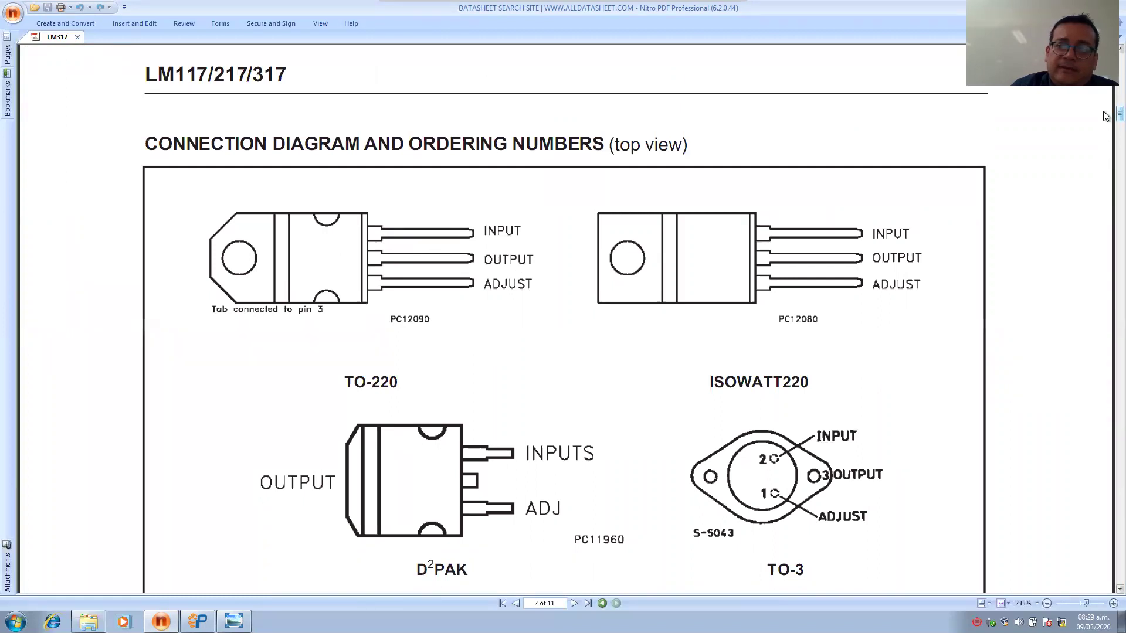
scroll(1105, 115, up, 3)
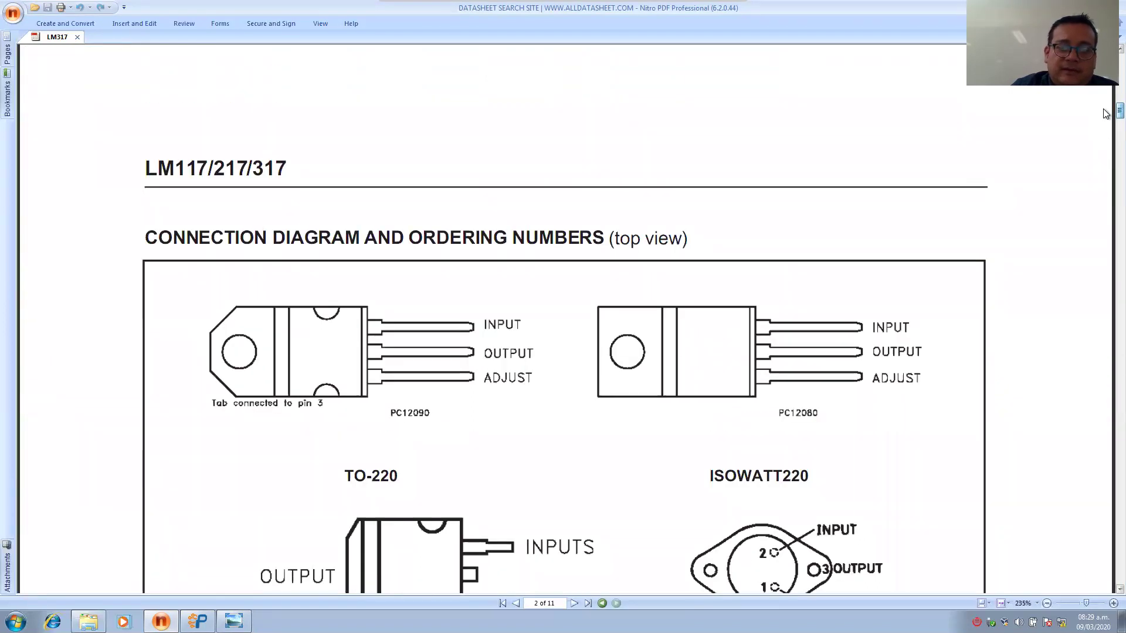
scroll(1105, 113, up, 1)
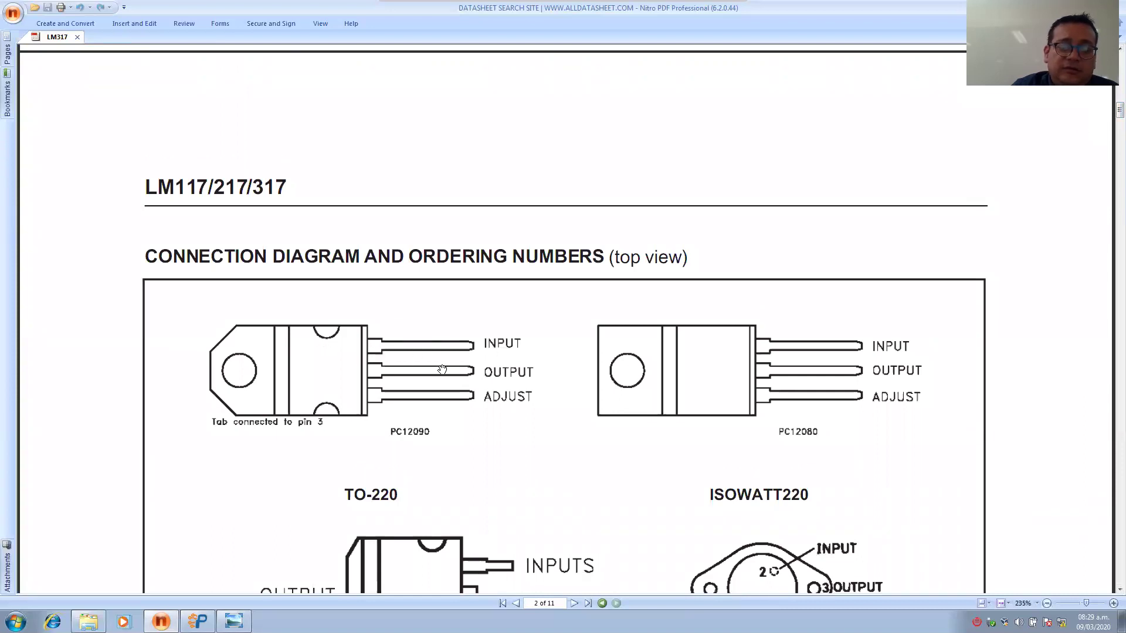
mouse_move(197, 622)
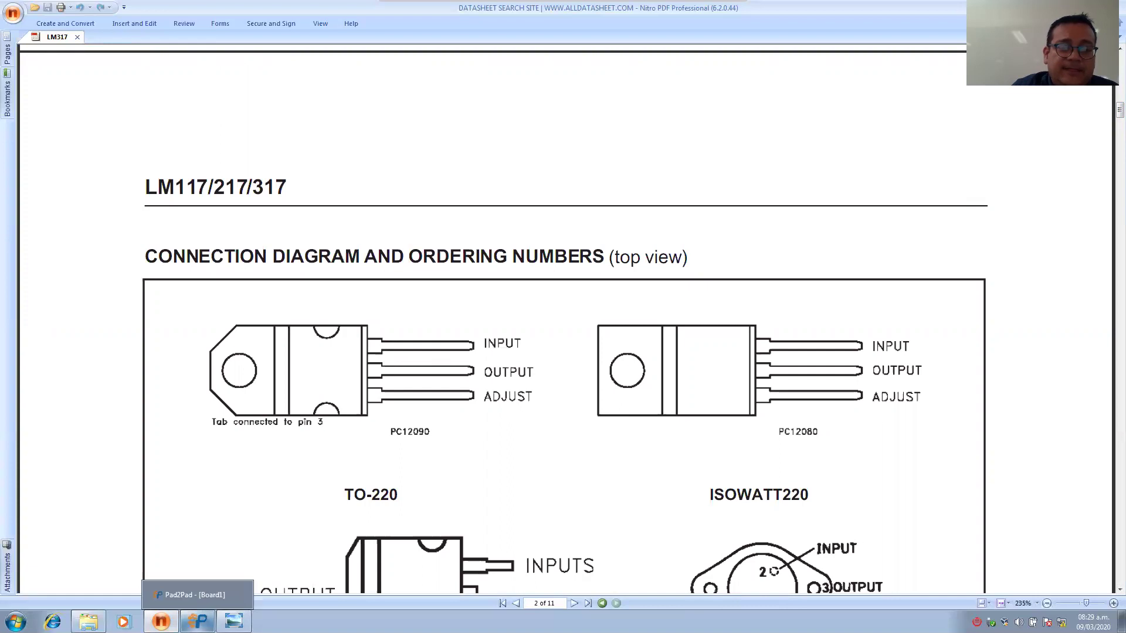
click(198, 595)
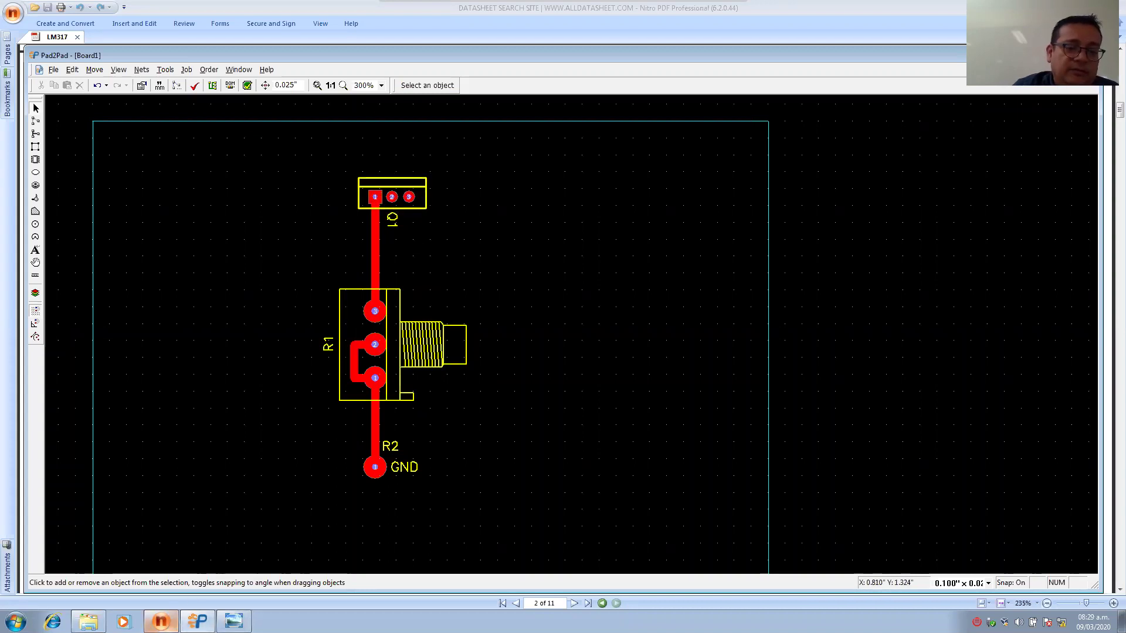
click(197, 621)
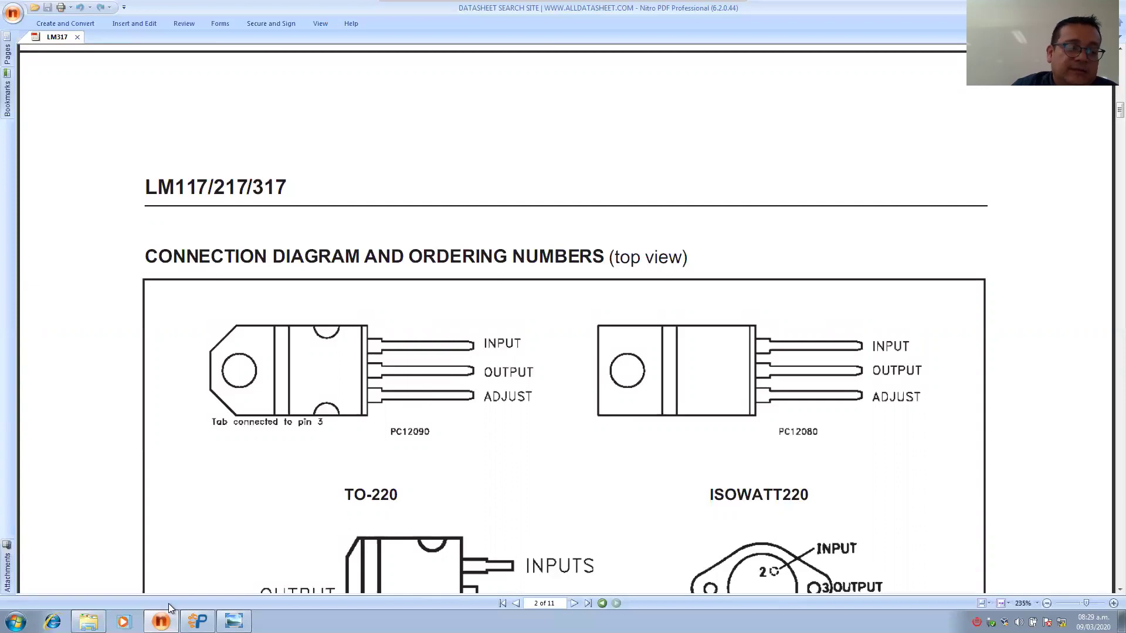
click(198, 622)
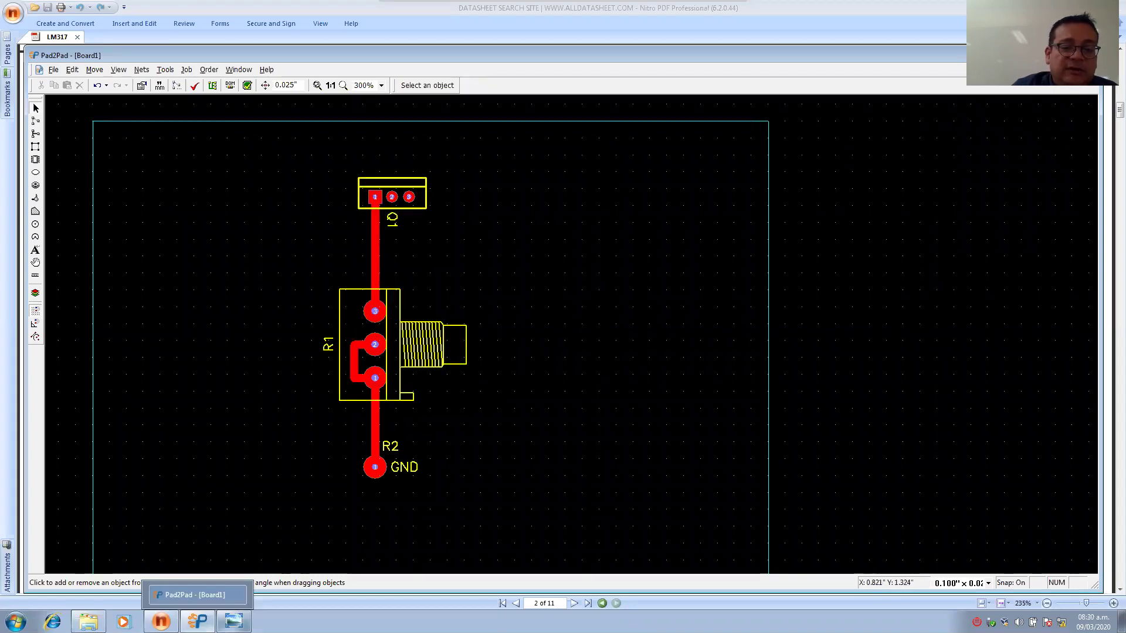
Consult the schematic's diodes and the DO-41 dimensions in the 1n4001-1n4007-rev.06 datasheet, and return to the Pad2Pad board.
click(234, 622)
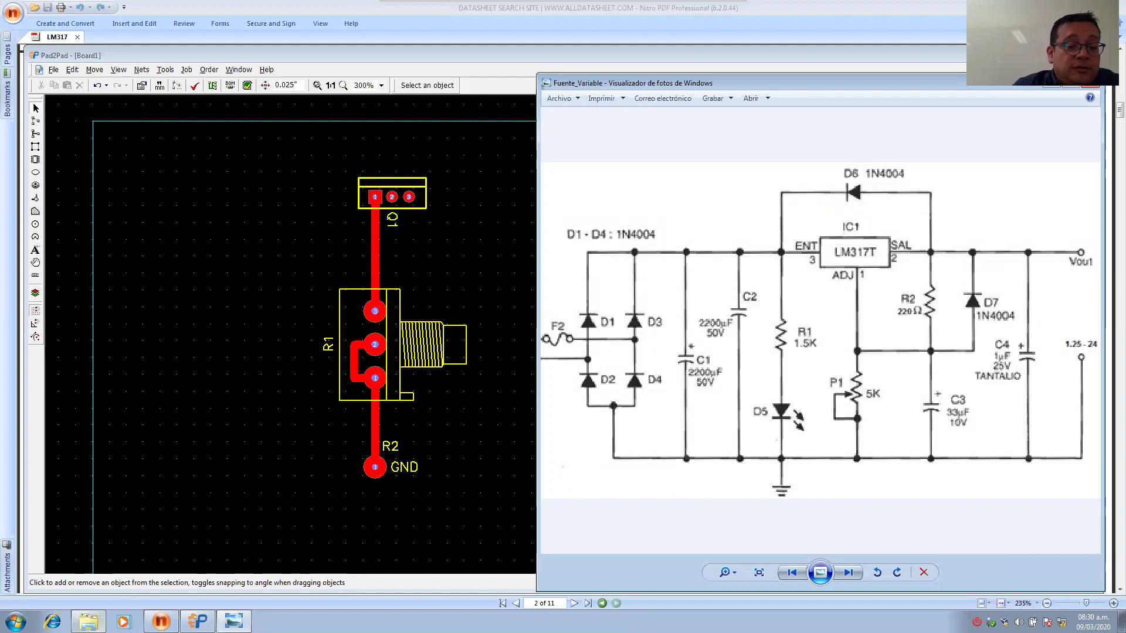
click(88, 621)
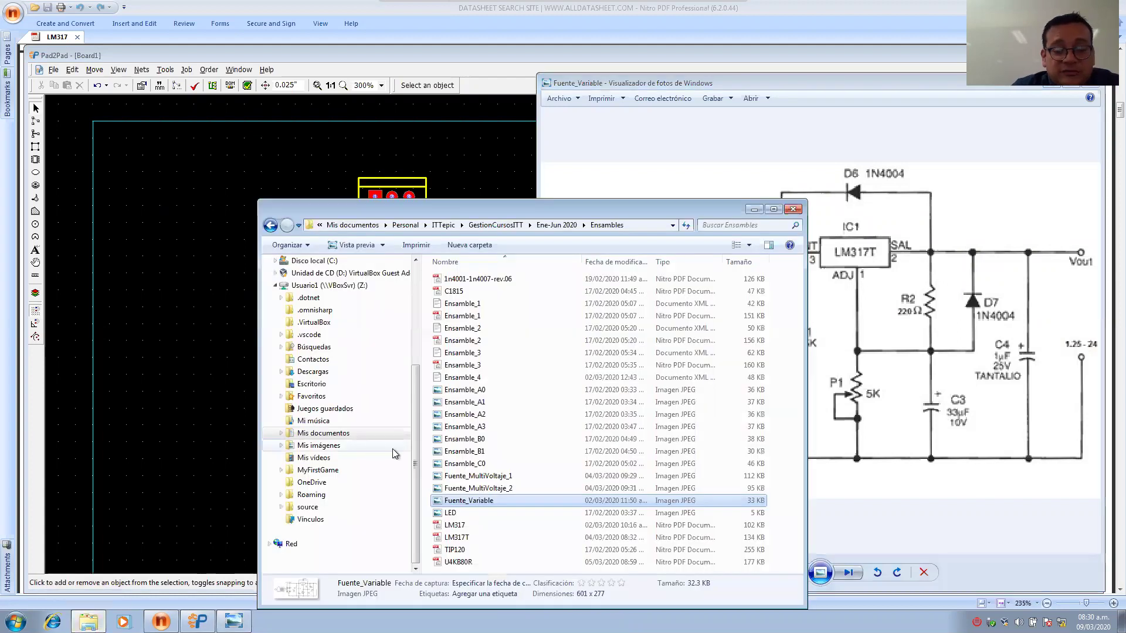
click(466, 279)
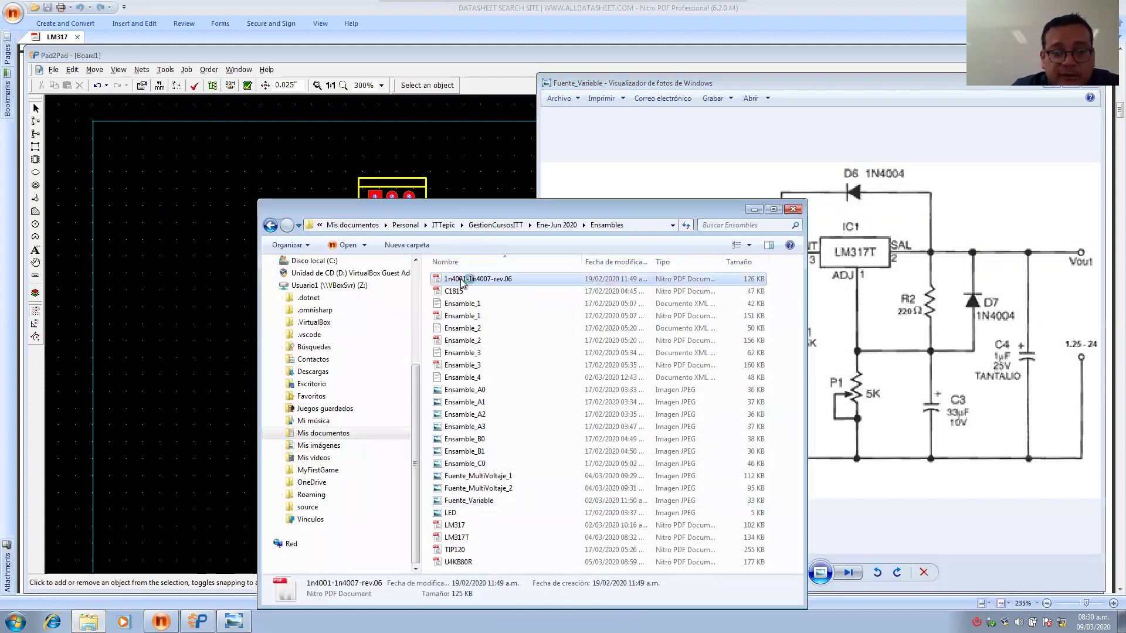
double_click(490, 277)
scroll(648, 319, down, 3)
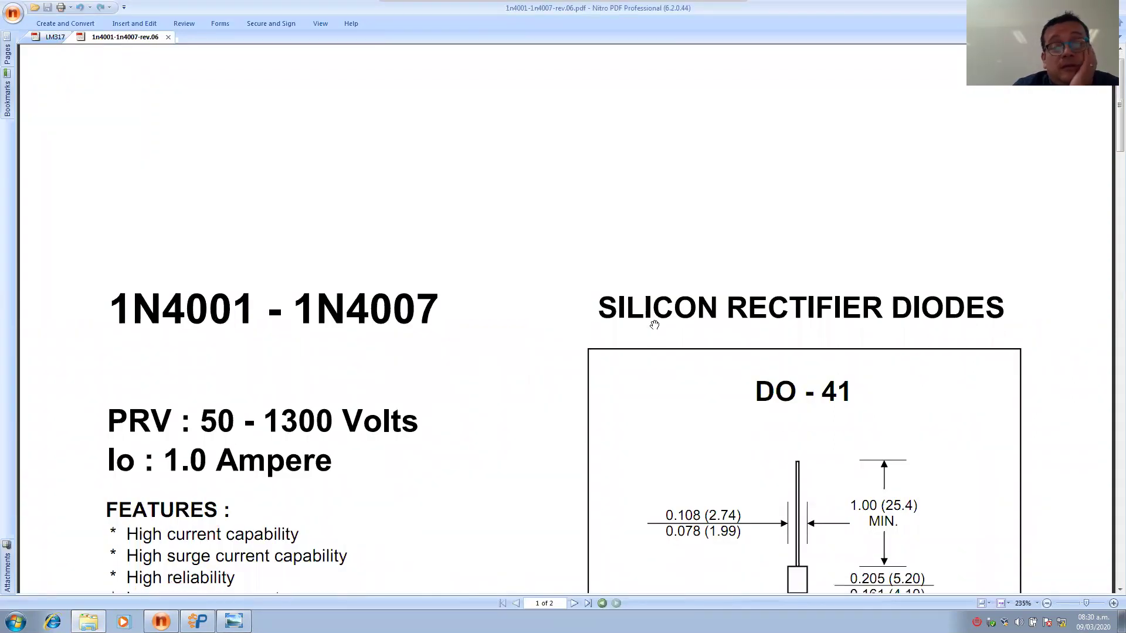
scroll(653, 325, down, 3)
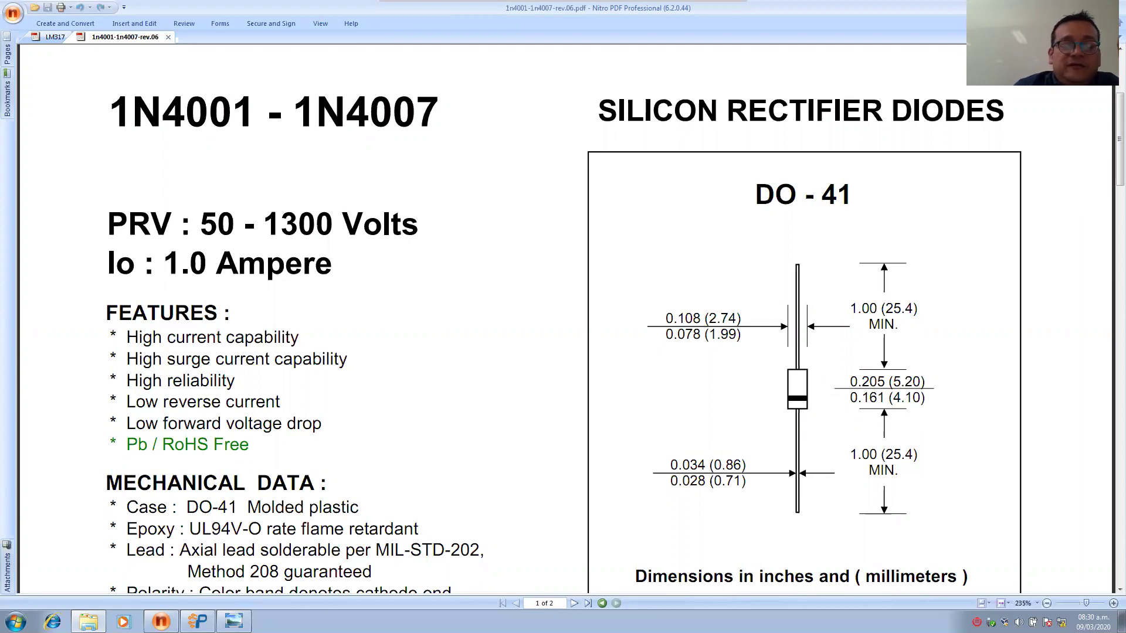
click(197, 622)
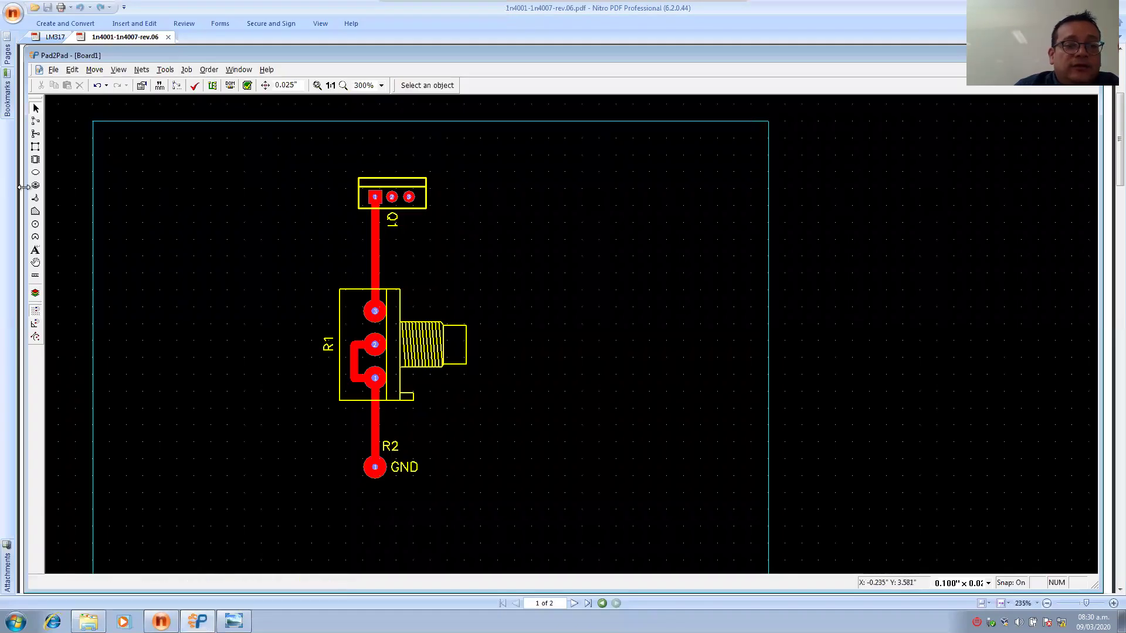
Place two 0.065" pads with 0.0420" holes above Q1, at X 1.775" and X 1.875", both at Y 3.750".
click(36, 185)
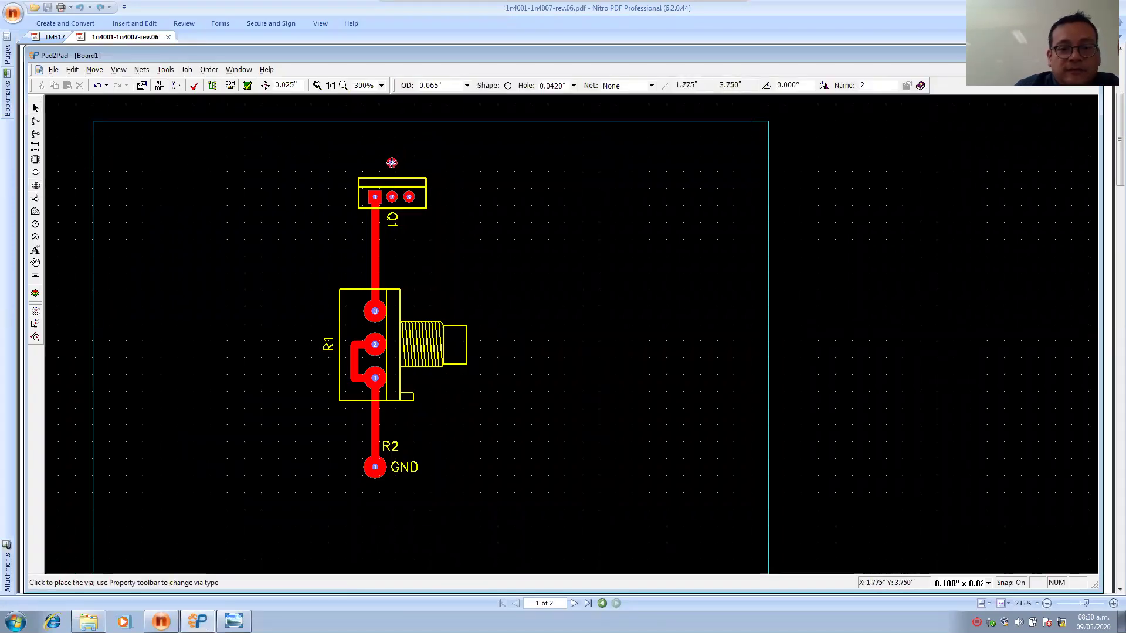
click(391, 162)
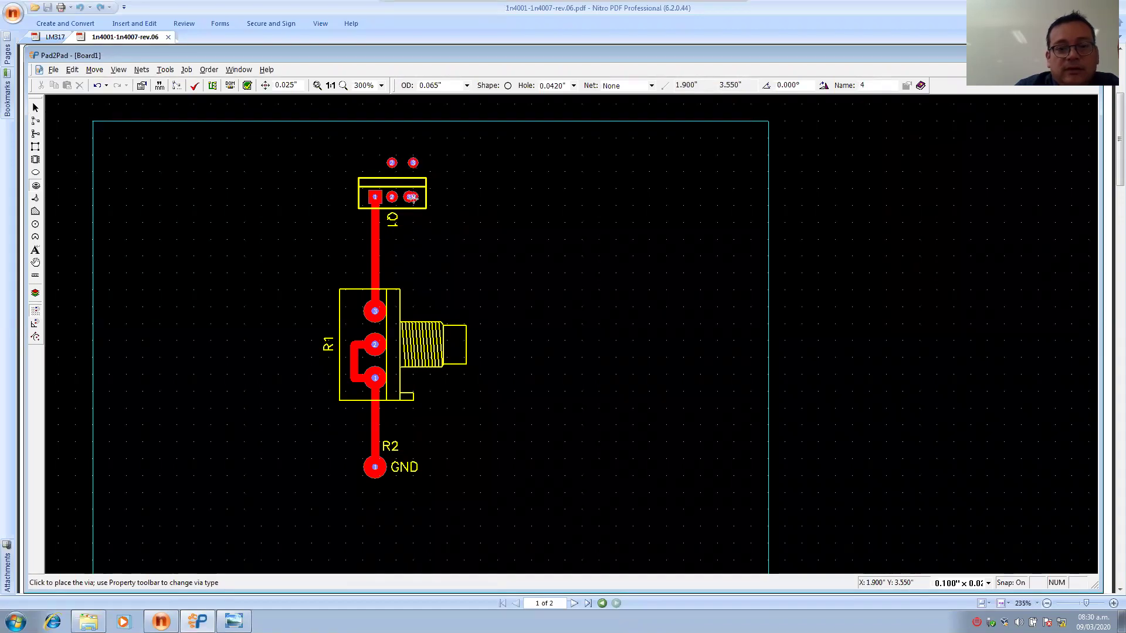
key(Escape)
click(413, 164)
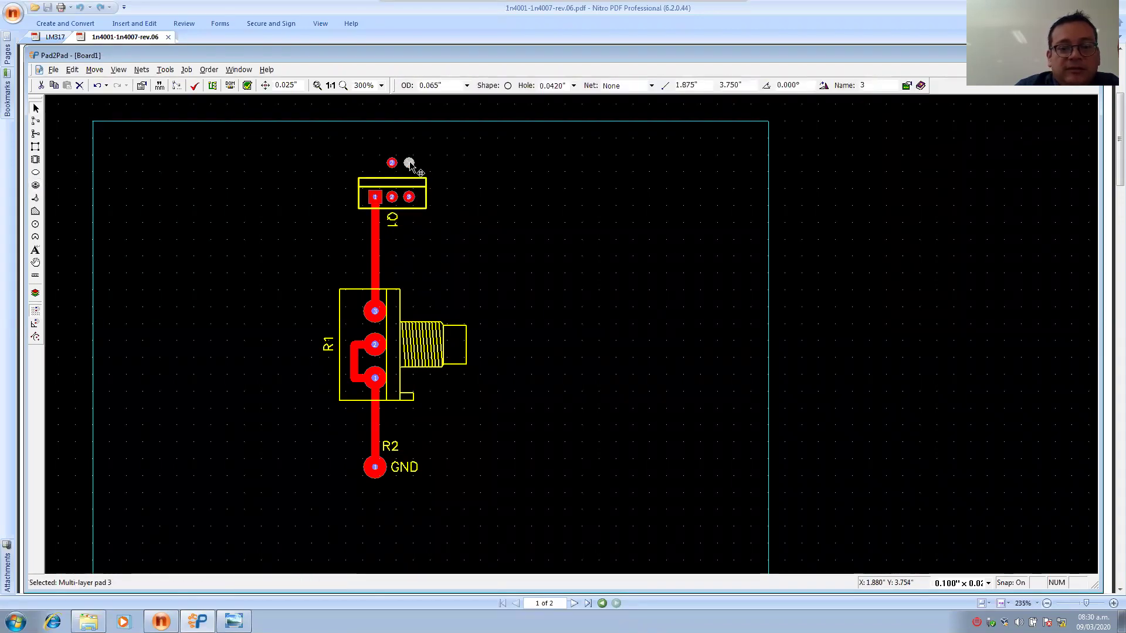
Spread the two new pads above Q1 to 0.250" apart, with pad 2 at X 1.725" and pad 3 moved outward.
scroll(405, 187, up, 2)
scroll(405, 186, up, 2)
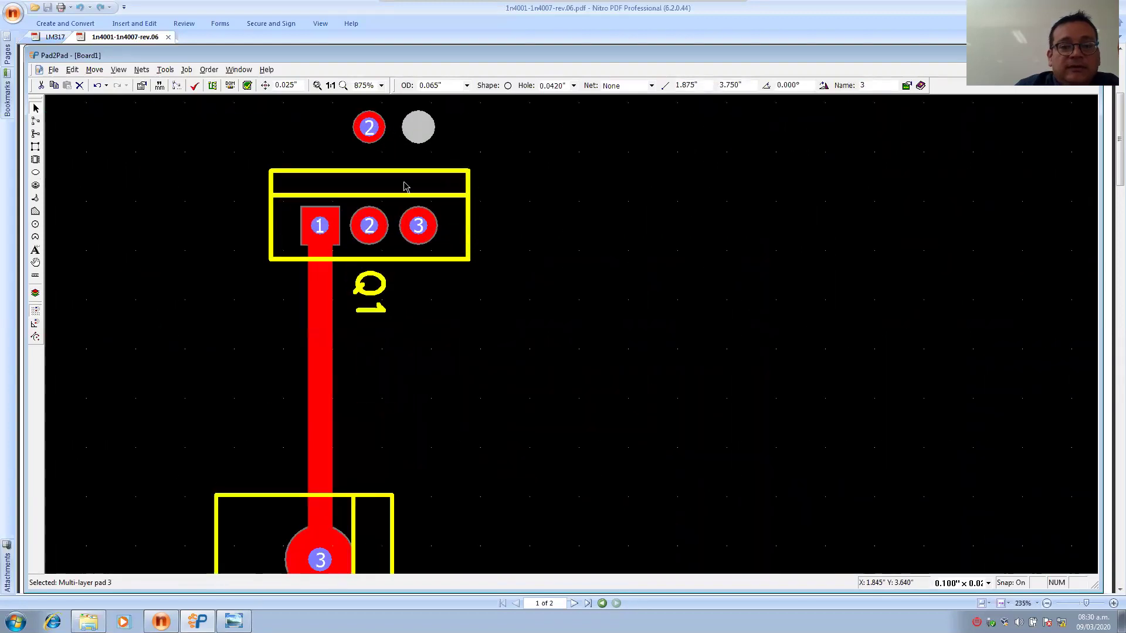
click(368, 125)
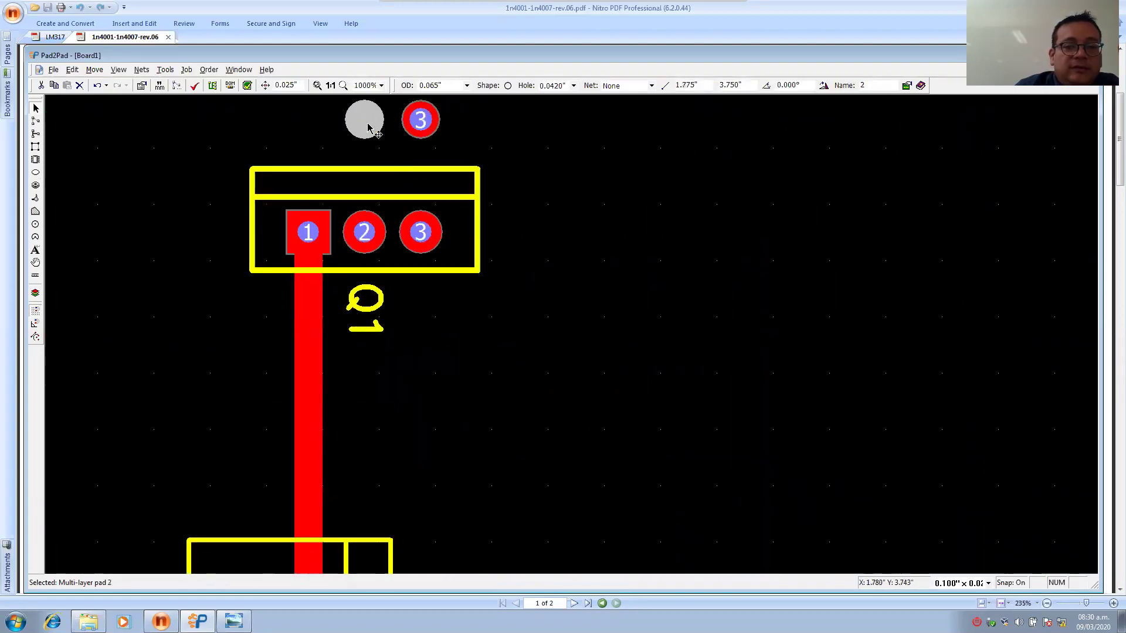
click(378, 243)
click(422, 126)
click(421, 223)
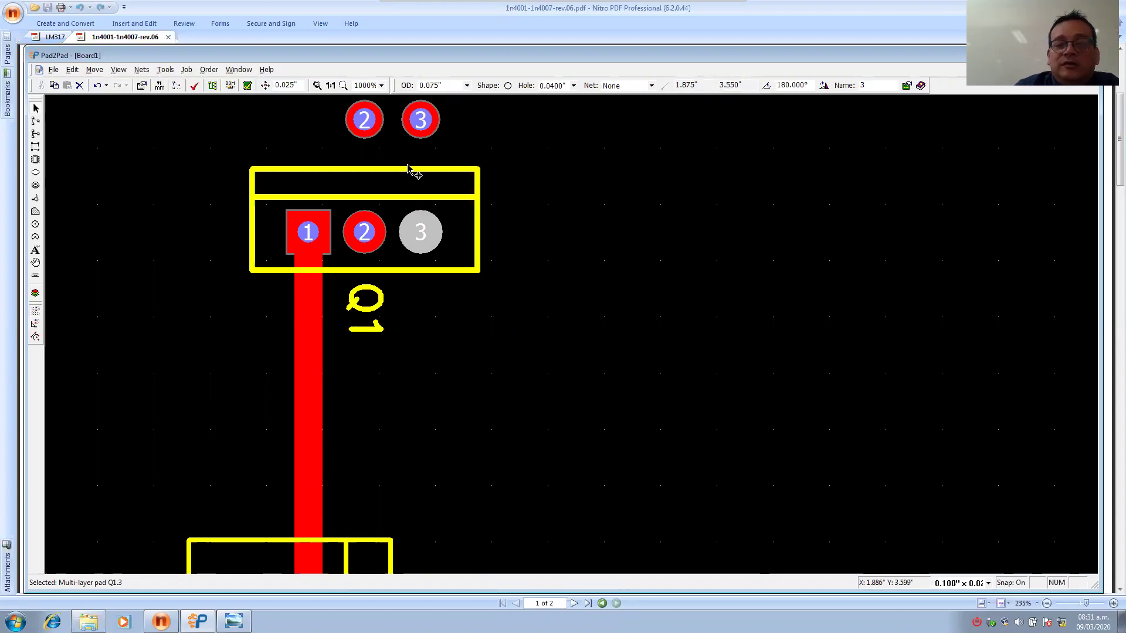
click(421, 123)
drag(422, 123, 478, 123)
drag(366, 129, 339, 129)
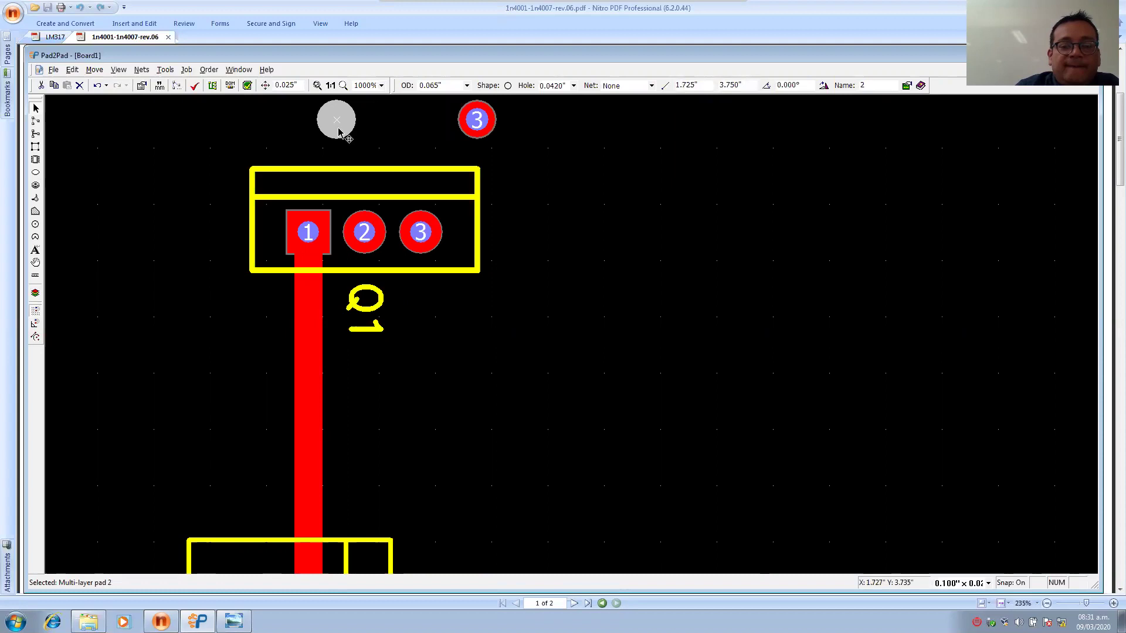
Move both loose pads together below Q1, placing them at X 1.800" and X 2.050", Y 3.325".
scroll(356, 137, up, 2)
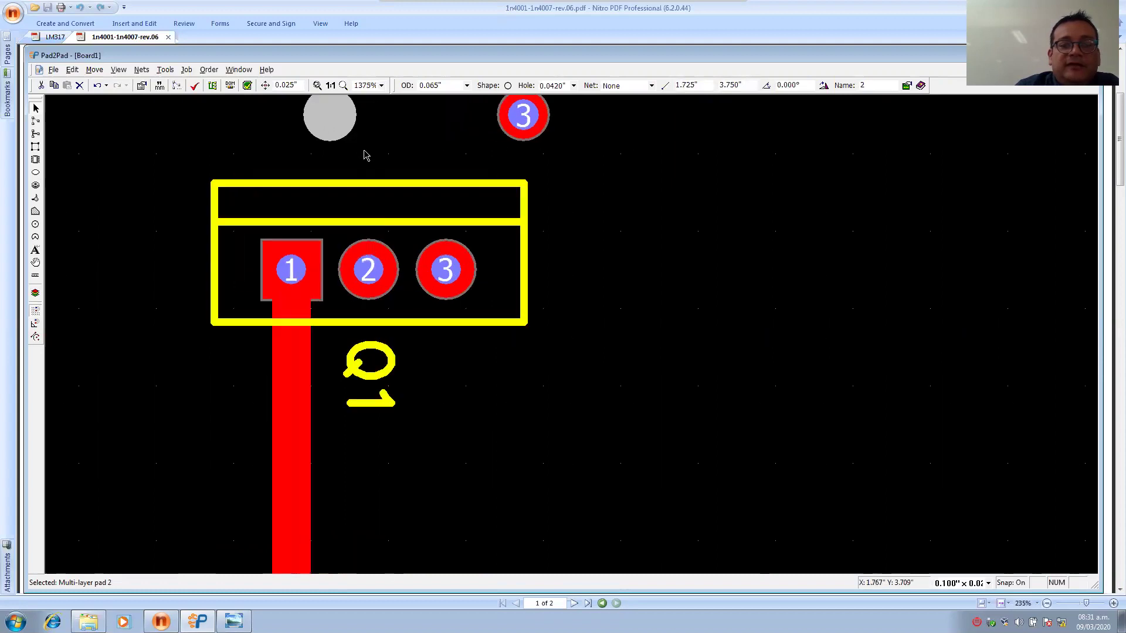
scroll(365, 155, down, 1)
middle_drag(364, 150, 358, 266)
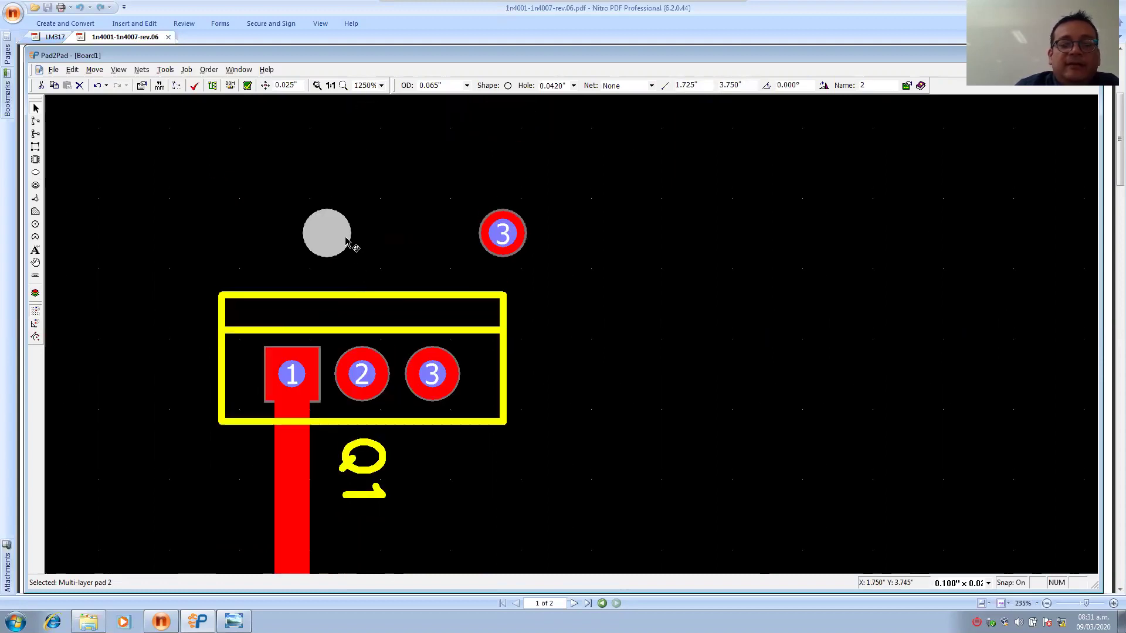
click(446, 239)
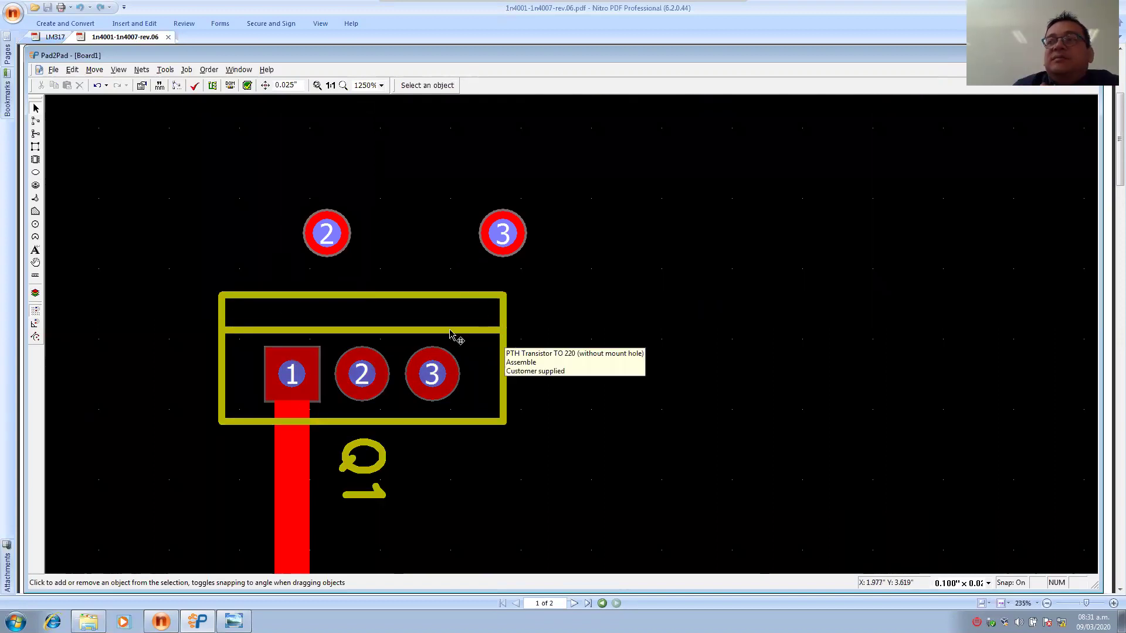
drag(271, 166, 518, 249)
click(515, 227)
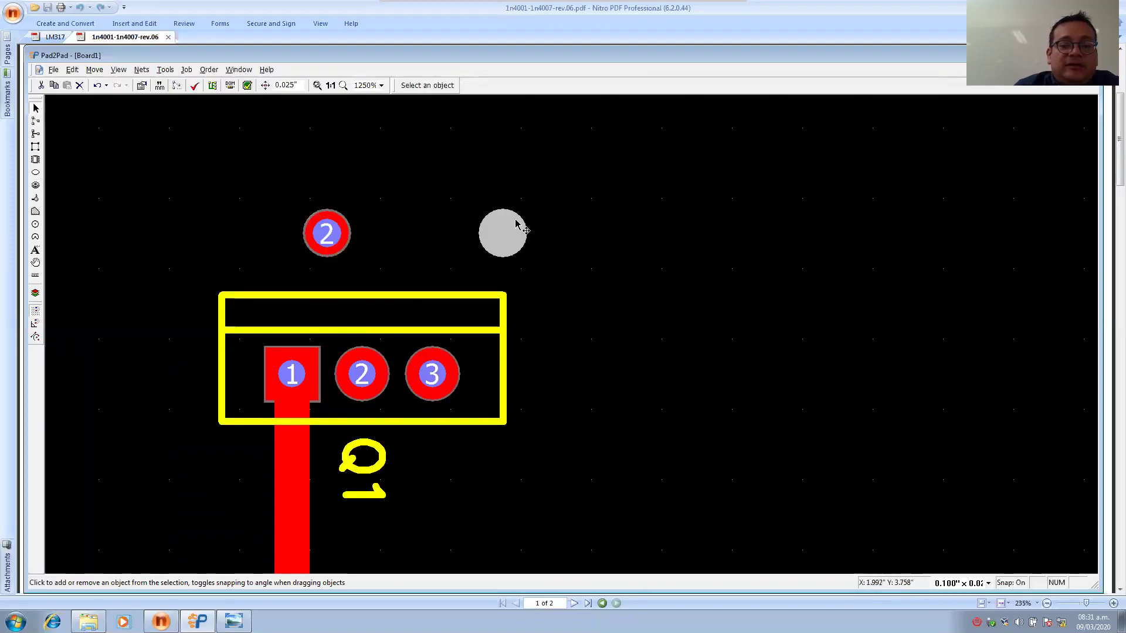
drag(557, 151, 387, 533)
click(420, 465)
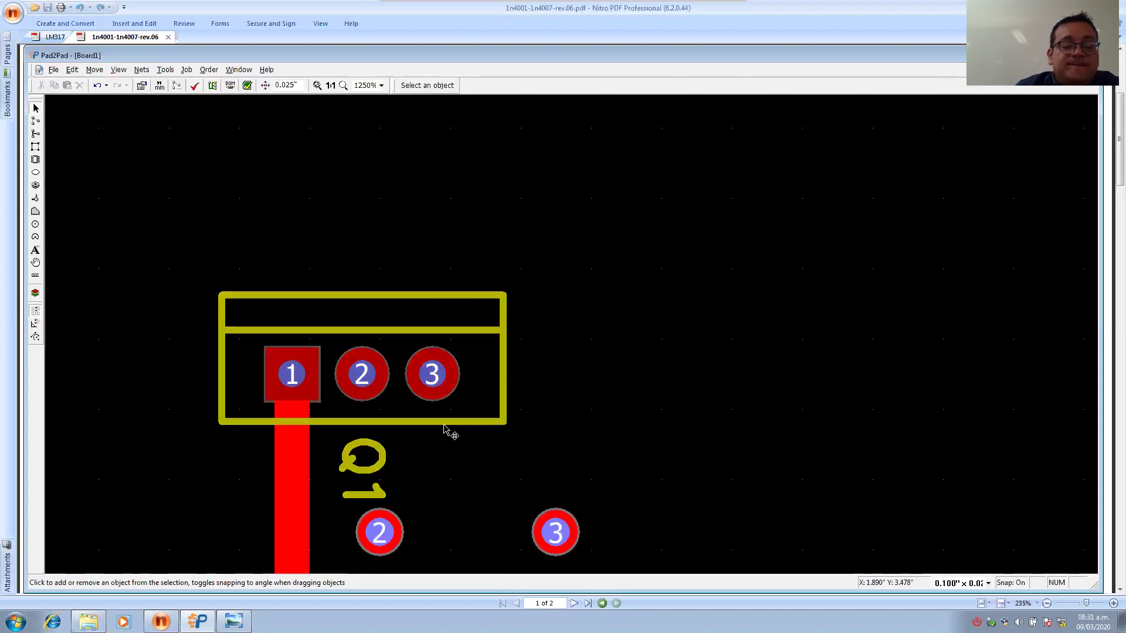
Move the Q1 reference label from below the transistor footprint to its left side.
scroll(401, 384, up, 1)
scroll(401, 384, down, 2)
click(390, 445)
drag(390, 446, 201, 370)
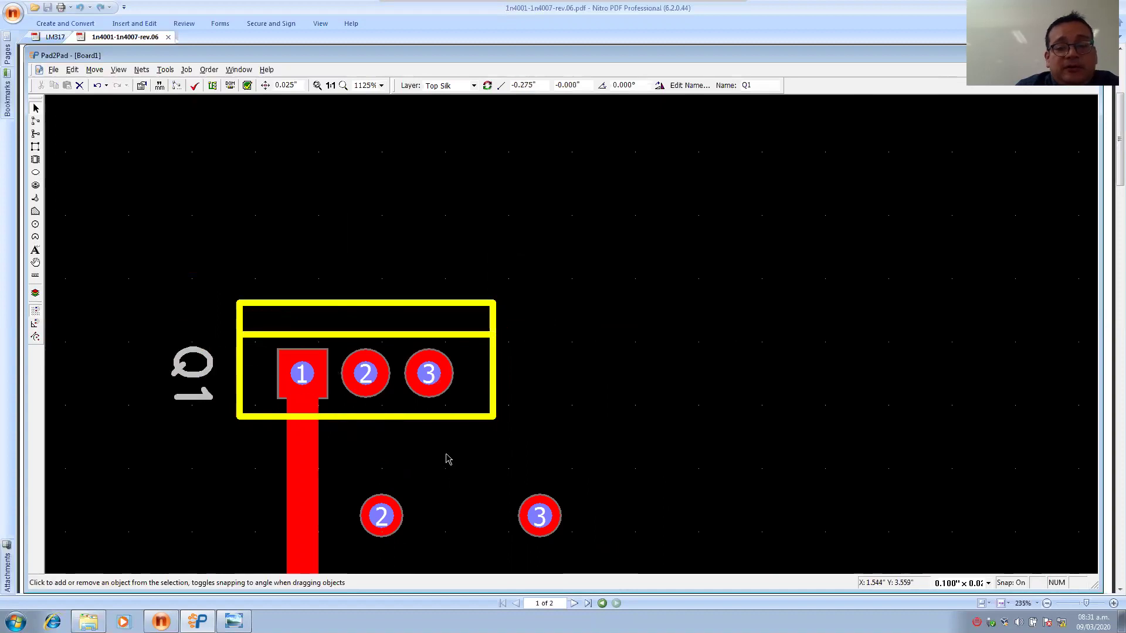
click(453, 483)
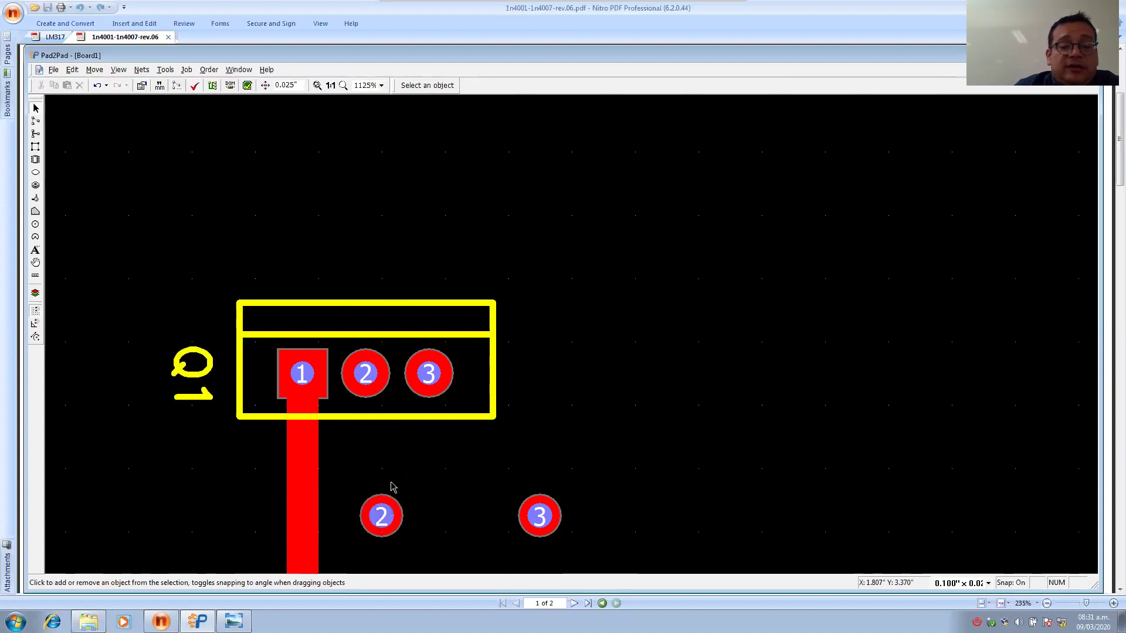
Insert the vector silkscreen text "An Ka" below the two loose pads, with 0.010" line width and 0.080" size.
scroll(435, 406, down, 4)
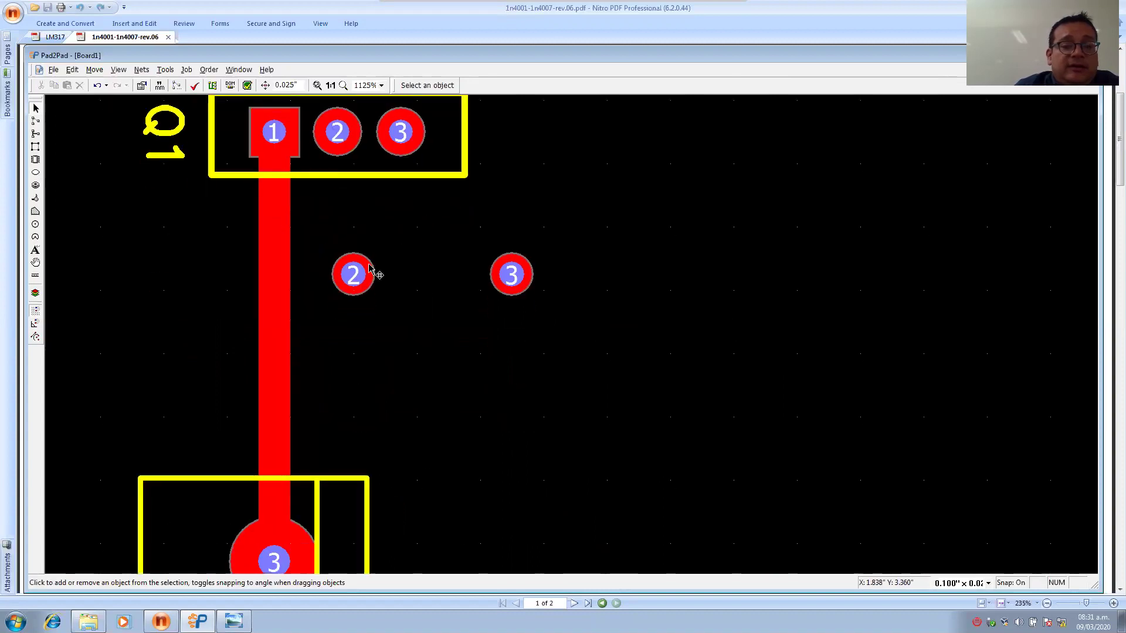
click(35, 250)
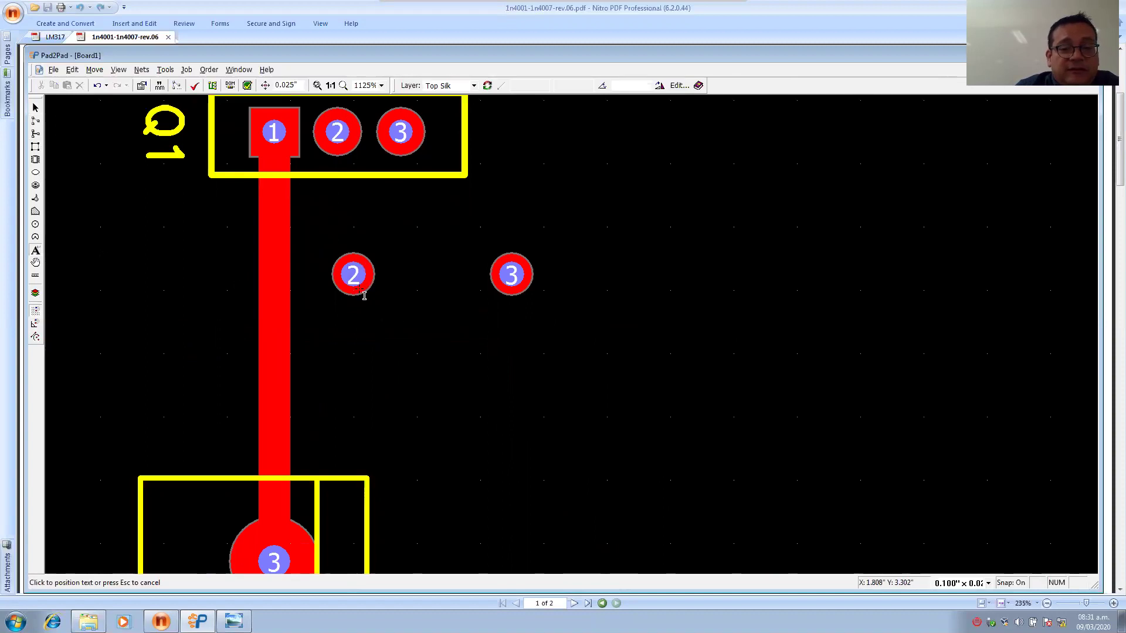
click(375, 342)
text(An)
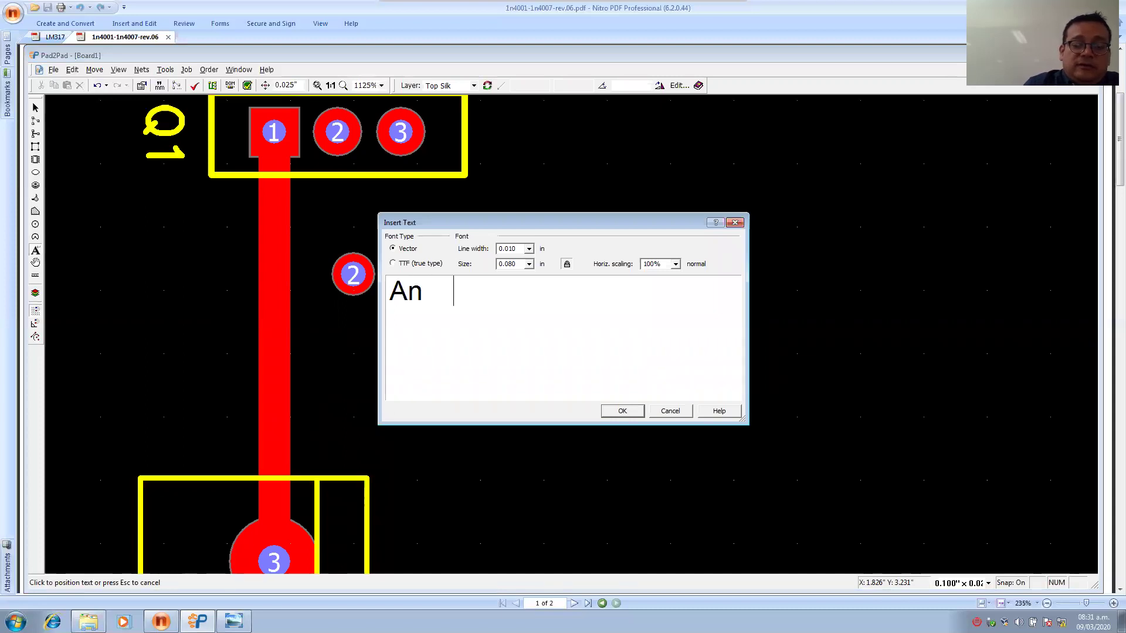
text(    Ka)
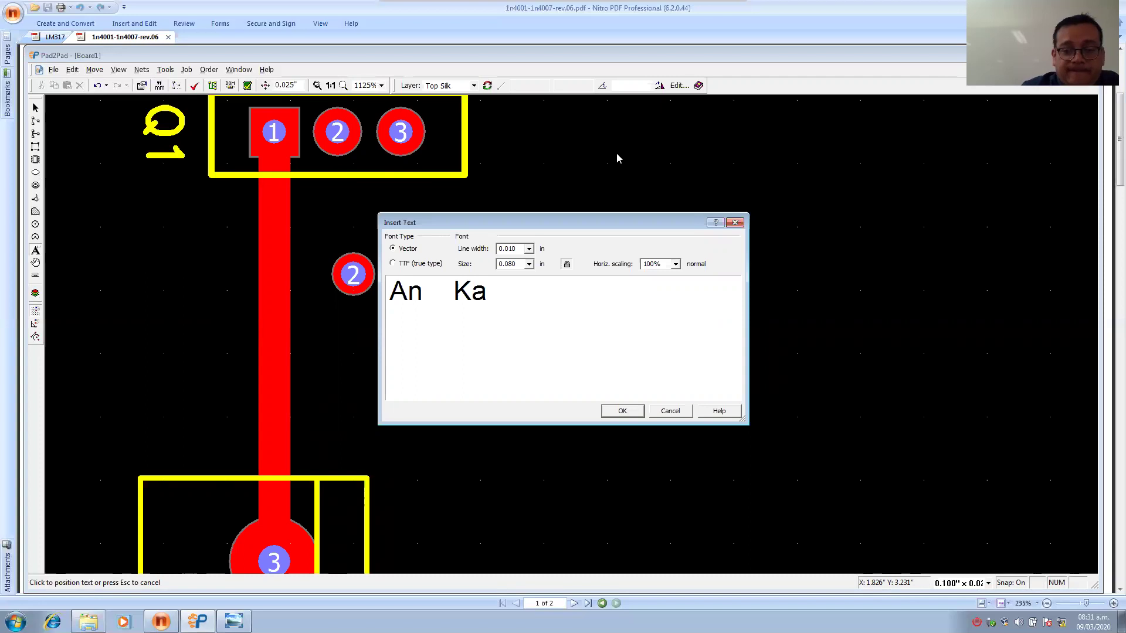
click(620, 412)
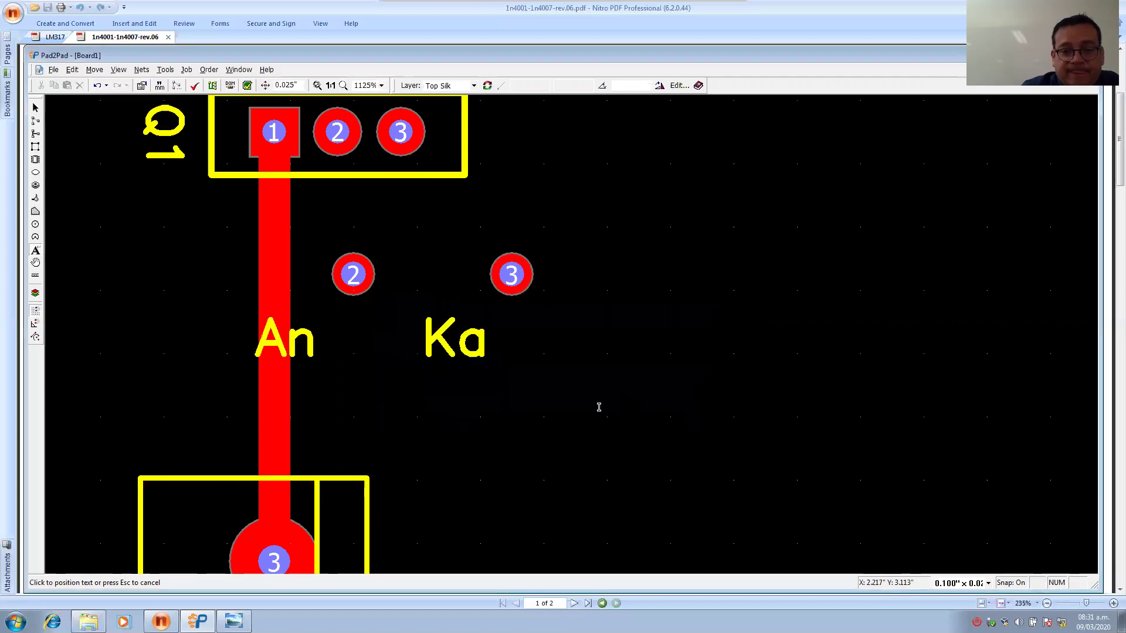
Reposition the diode text so that "An" sits under pad 2 and "Ka" under pad 3.
click(483, 356)
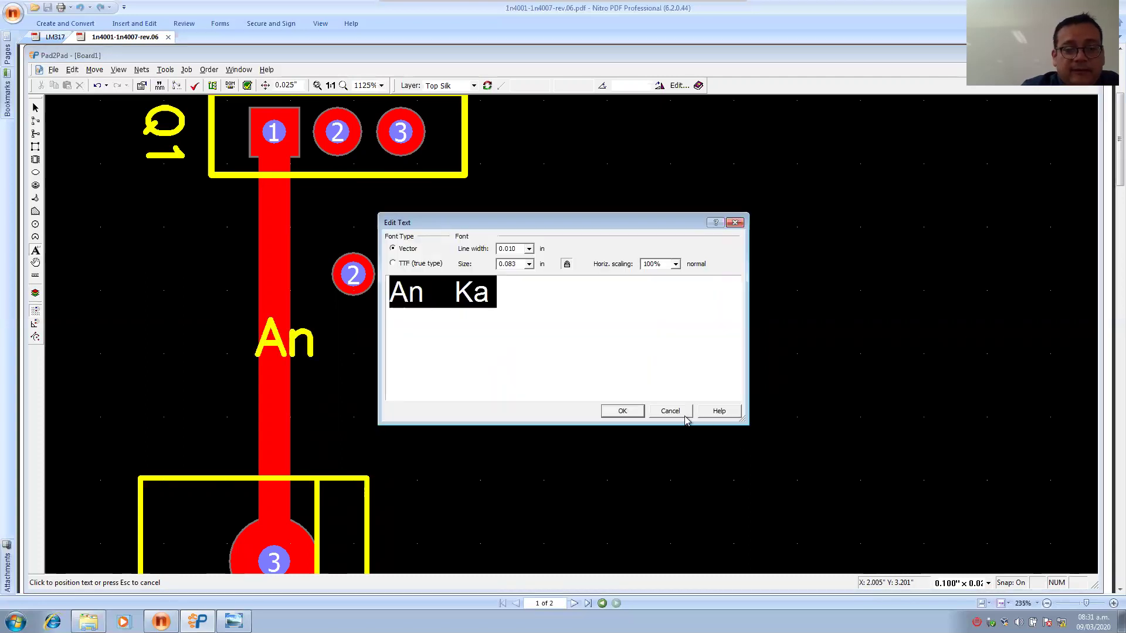
click(623, 411)
click(35, 109)
drag(464, 339, 524, 328)
click(531, 373)
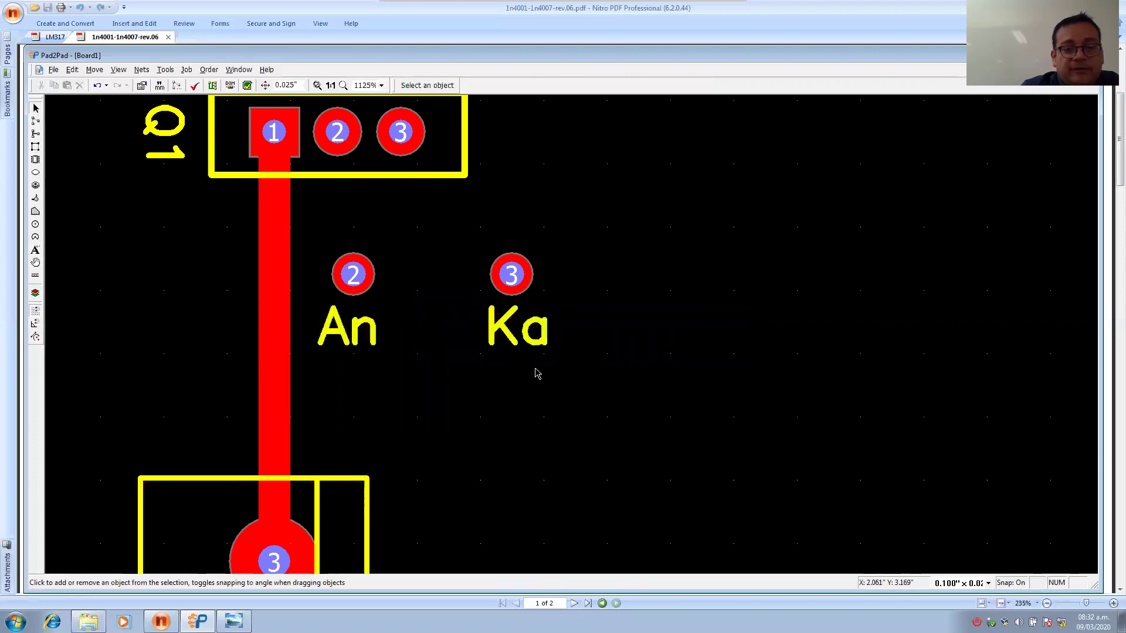
Set the outer diameter of the An and Ka pads to 0.100".
click(369, 271)
click(469, 86)
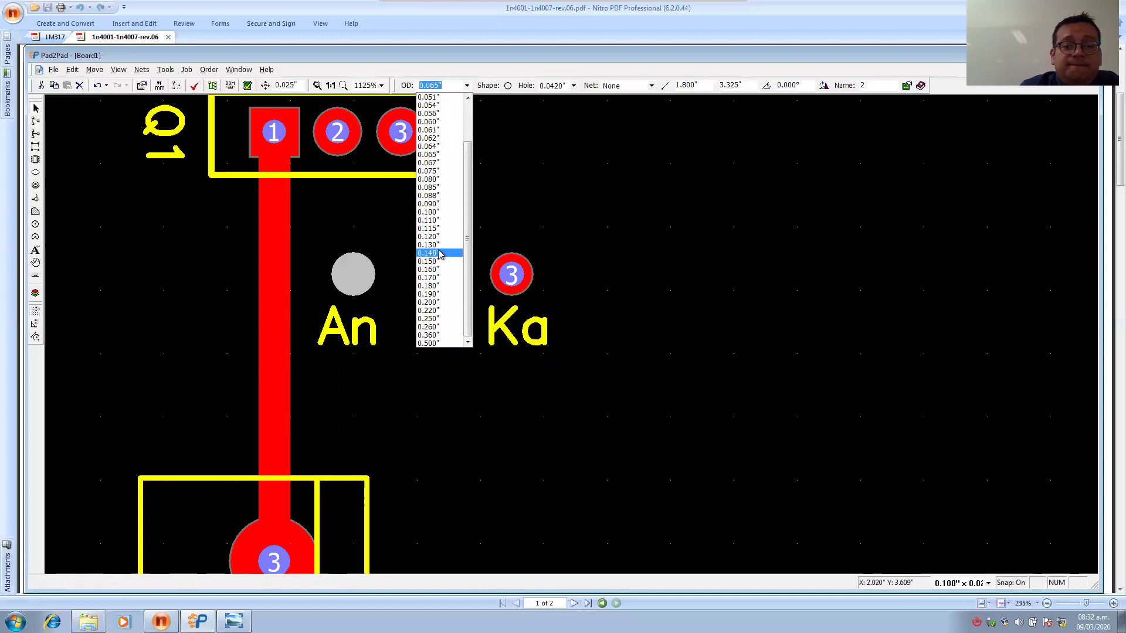
click(433, 211)
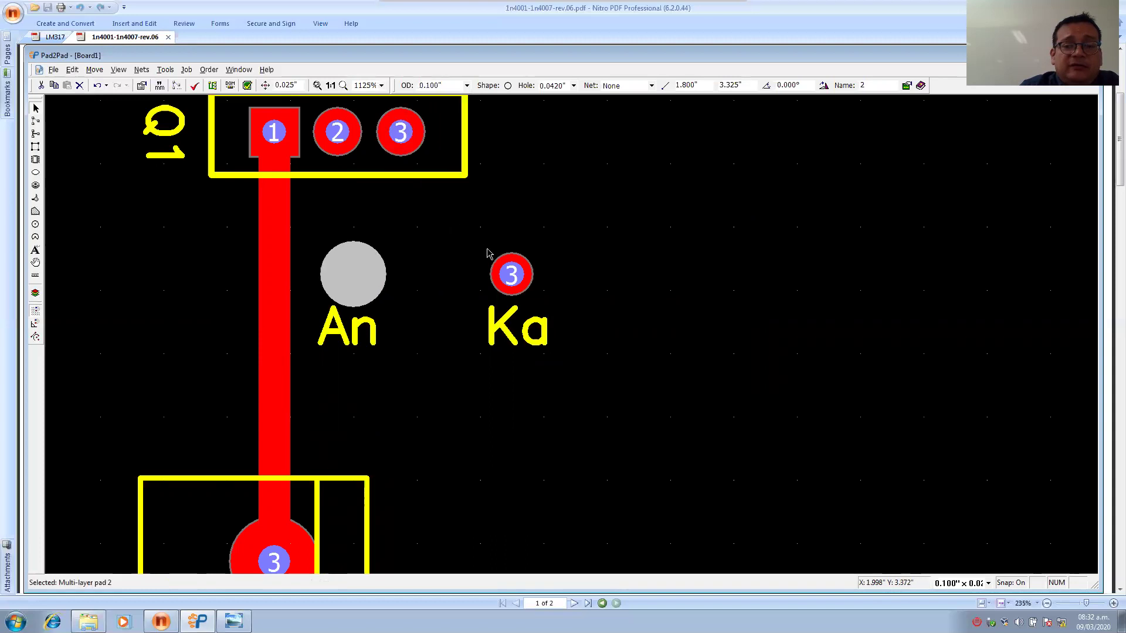
click(498, 265)
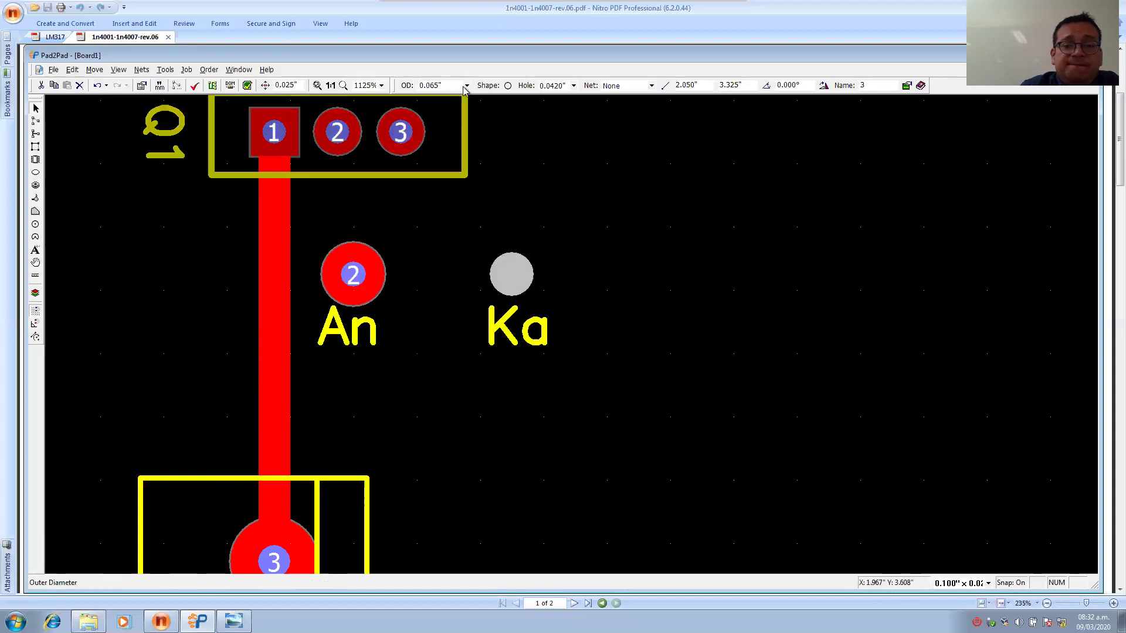
click(467, 86)
click(451, 212)
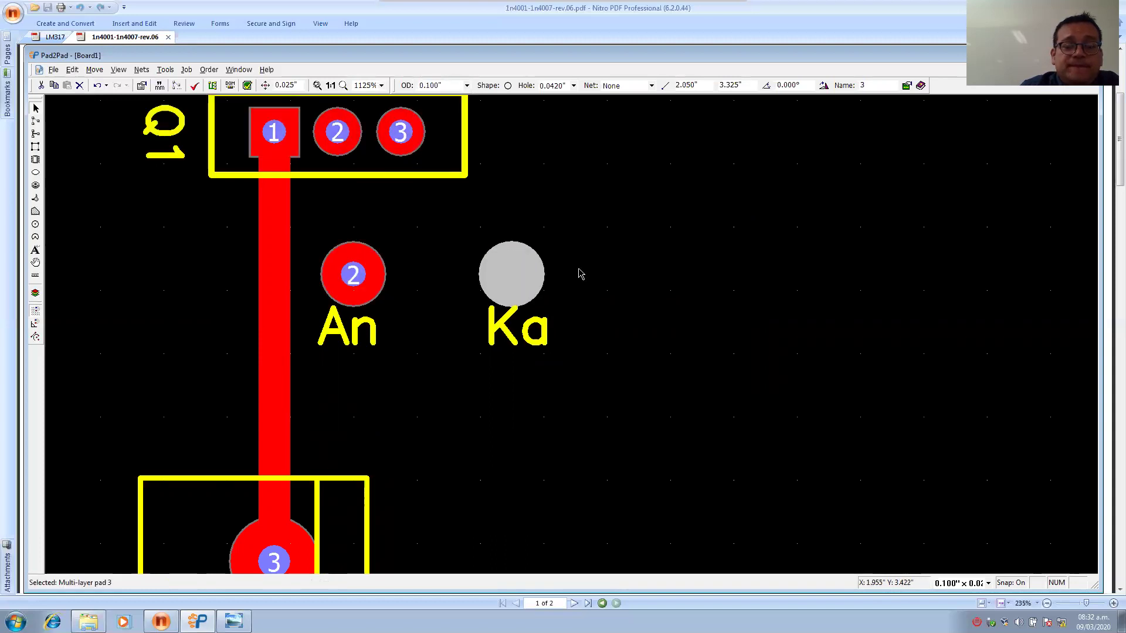
Group the two diode pads and the An/Ka text as a footprint and shift it down to Y 3.275".
drag(606, 233, 352, 357)
right_click(338, 274)
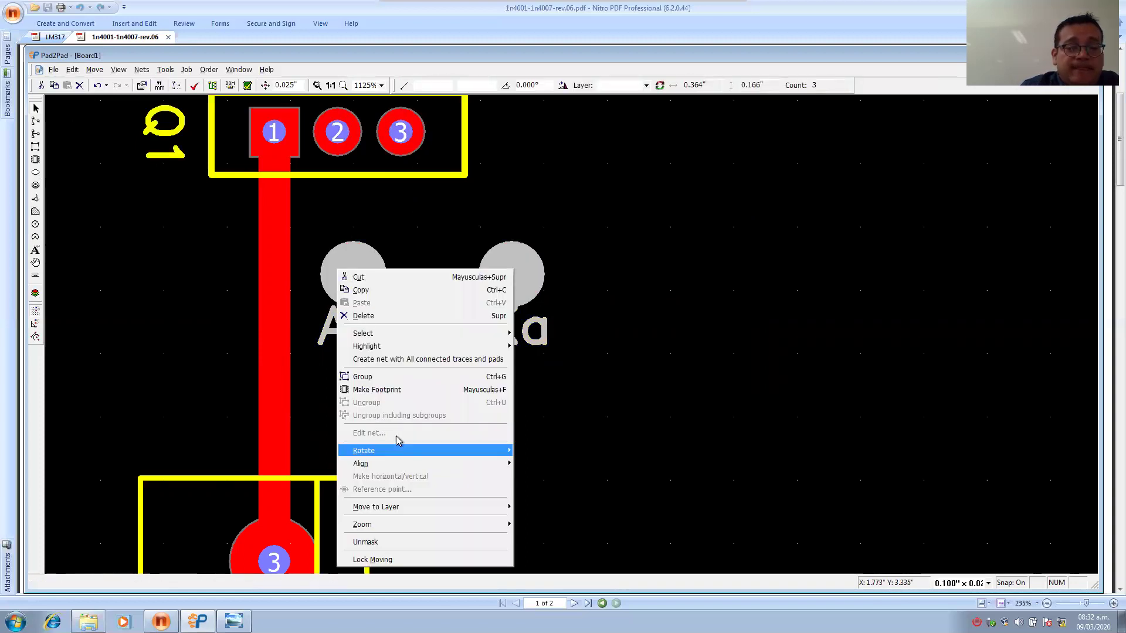
click(402, 376)
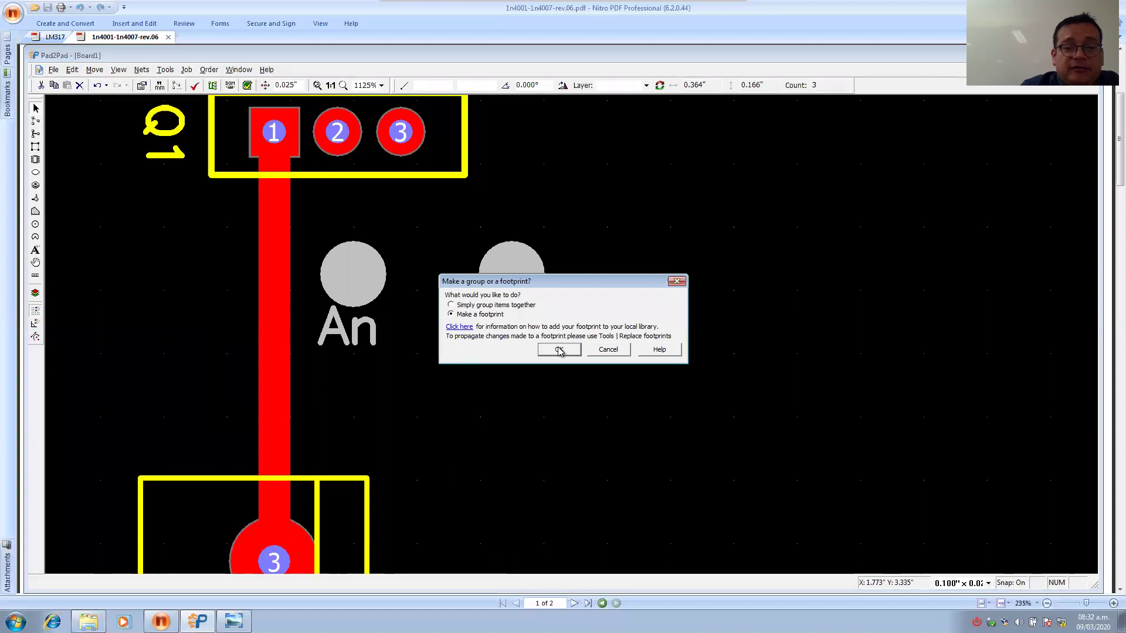
click(559, 350)
drag(528, 297, 535, 311)
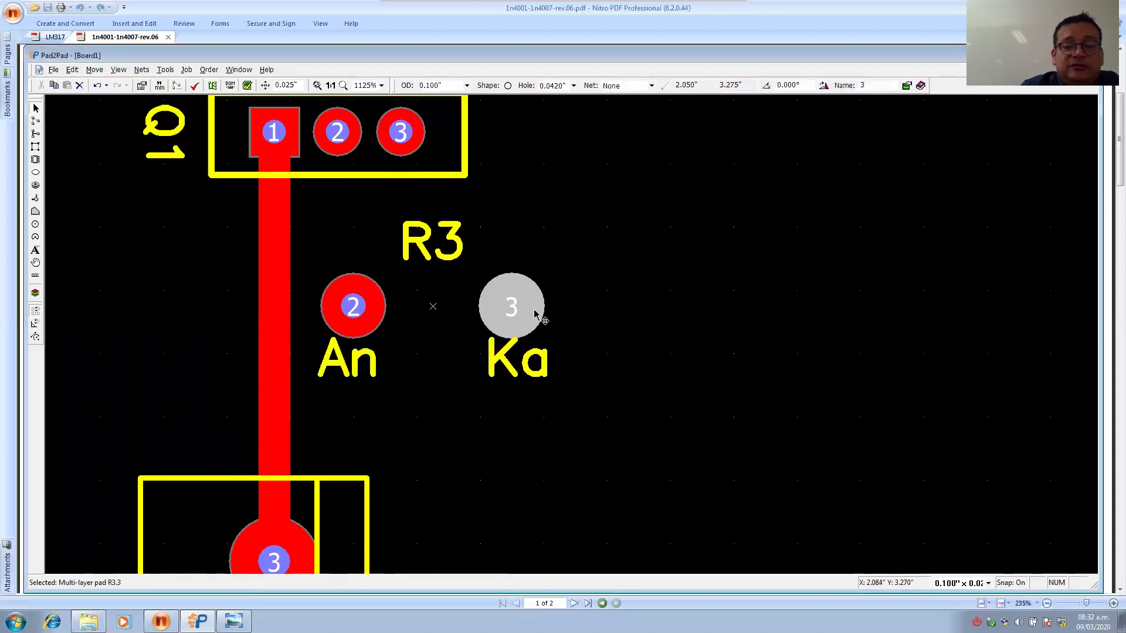
click(727, 293)
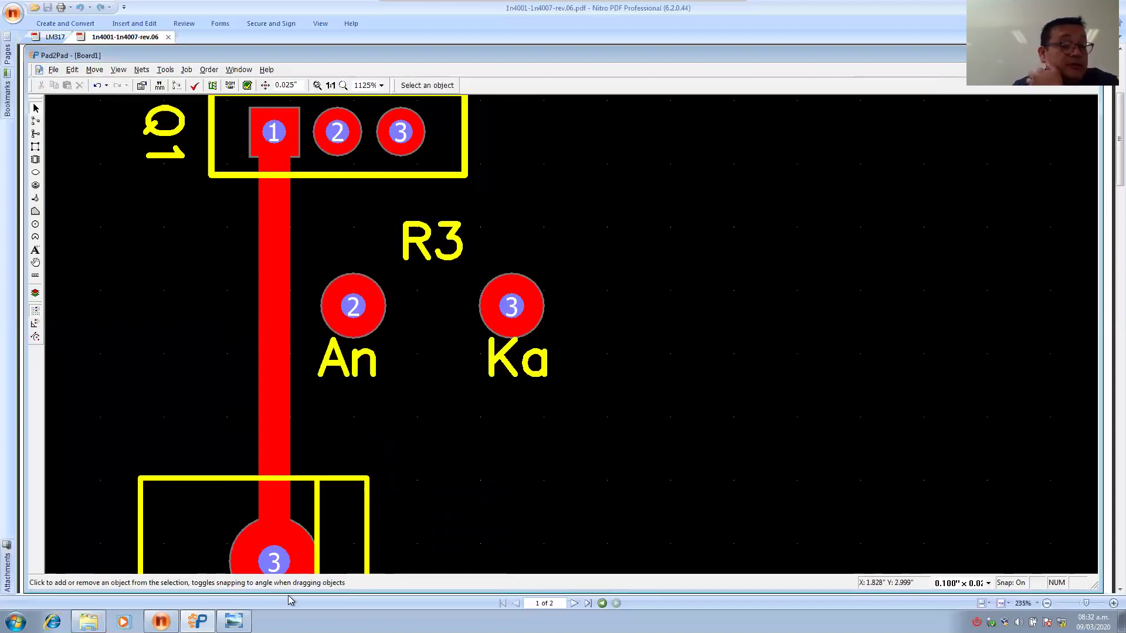
Compare the Fuente_Variable schematic's LM317T and diode connections with the 1n4001-1n4007-rev.06 and LM317 datasheets.
click(233, 621)
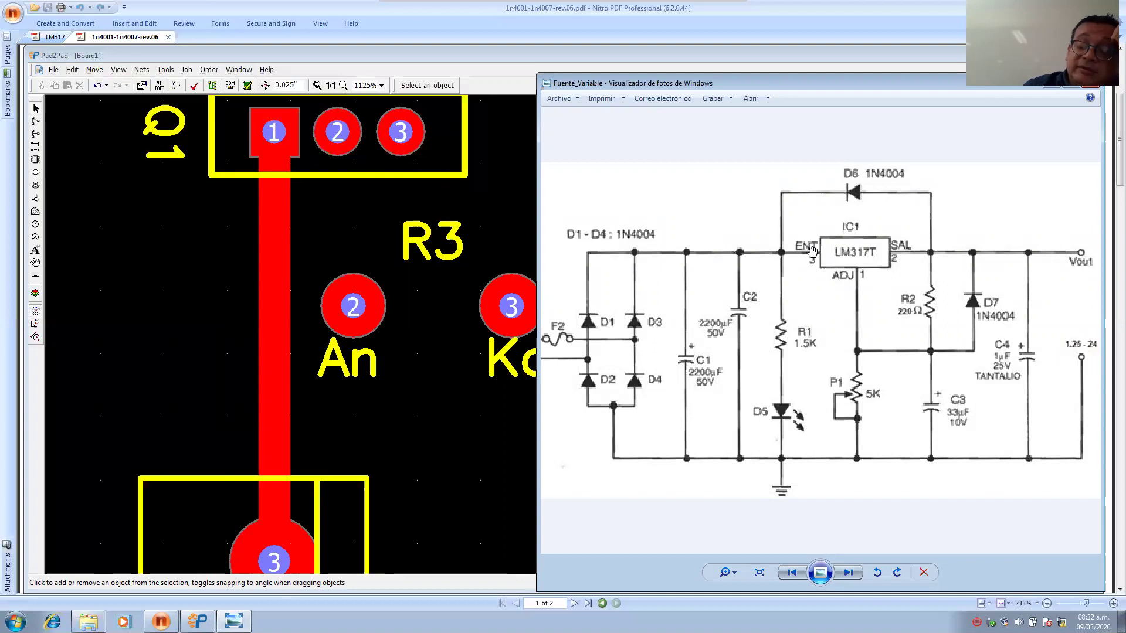
click(268, 474)
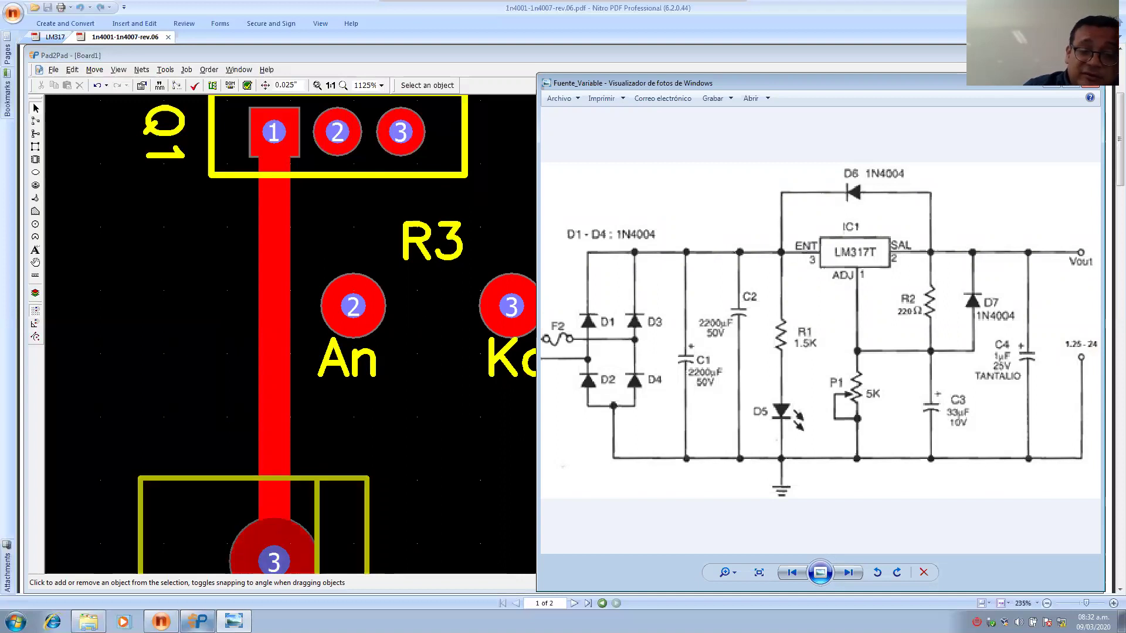
click(161, 620)
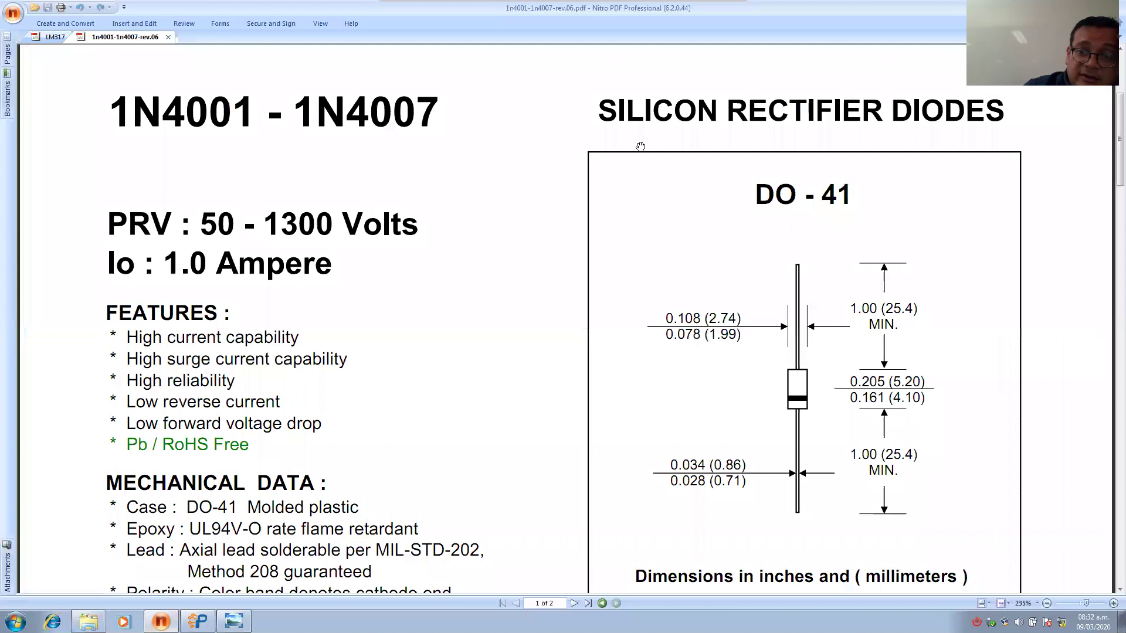
click(58, 37)
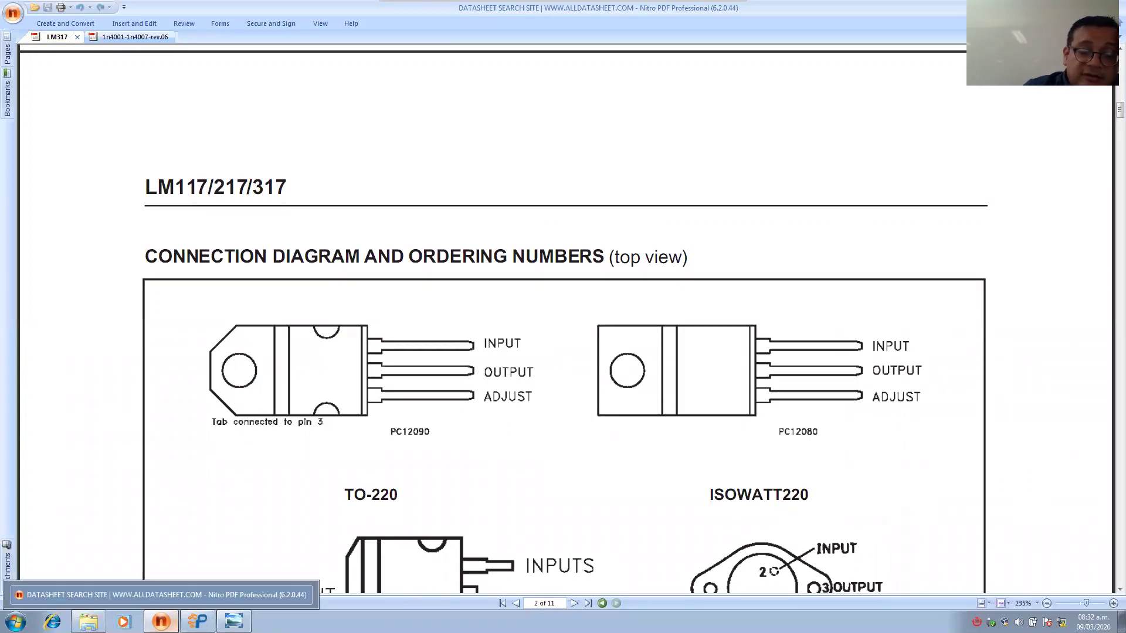
click(234, 622)
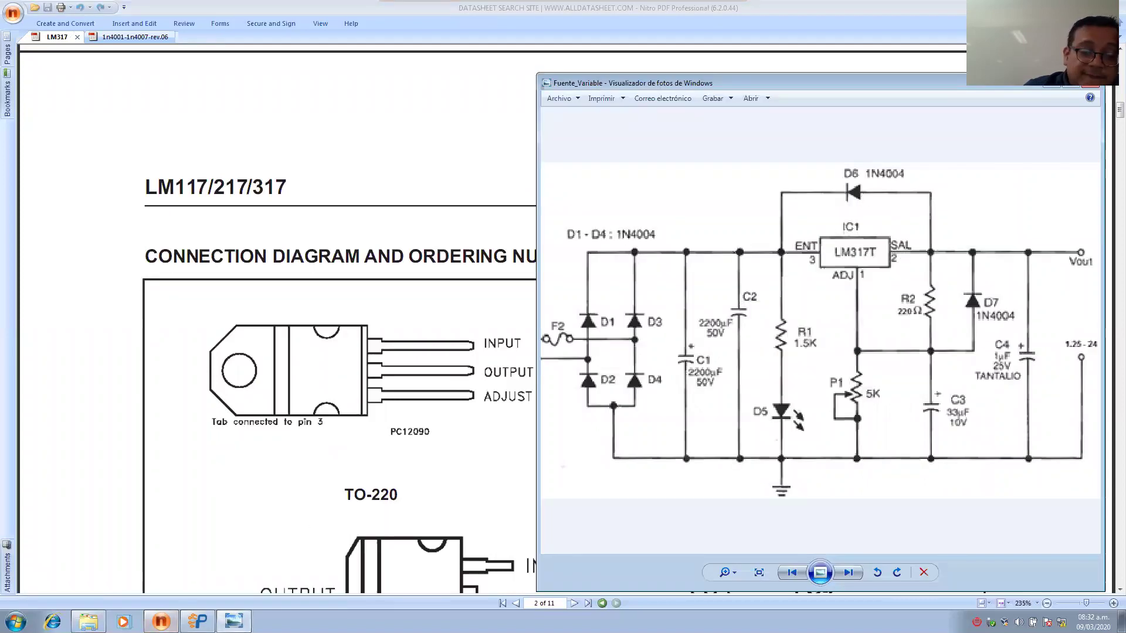
mouse_move(164, 622)
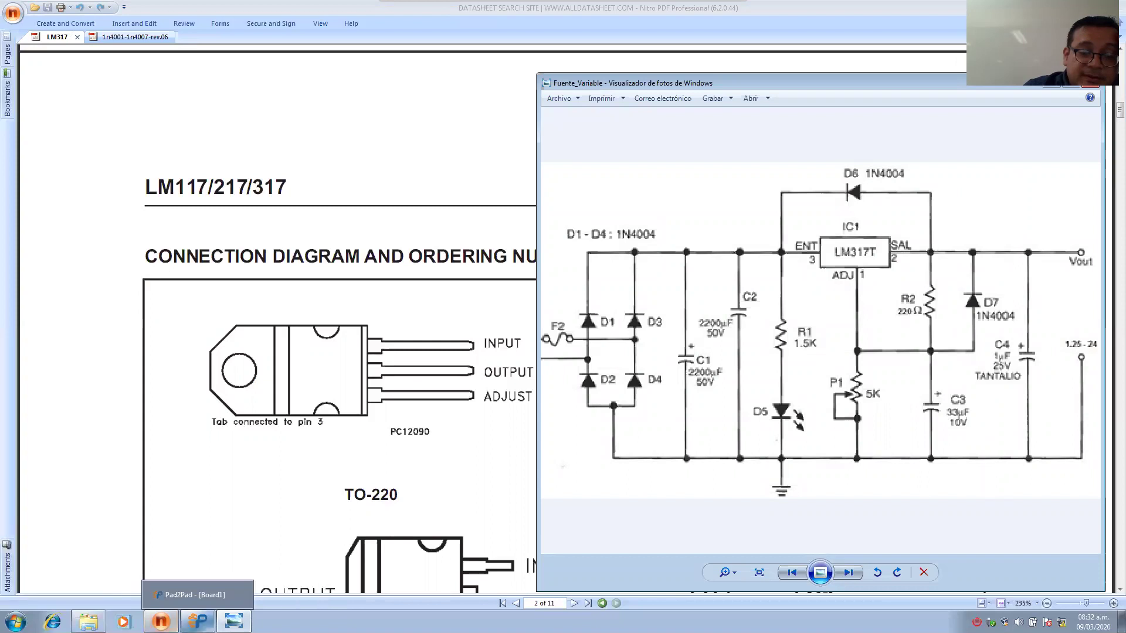
Switch to Pad2Pad and route a 0.050" Top-layer trace from the diode's An pad to pin 2 of Q1.
click(198, 622)
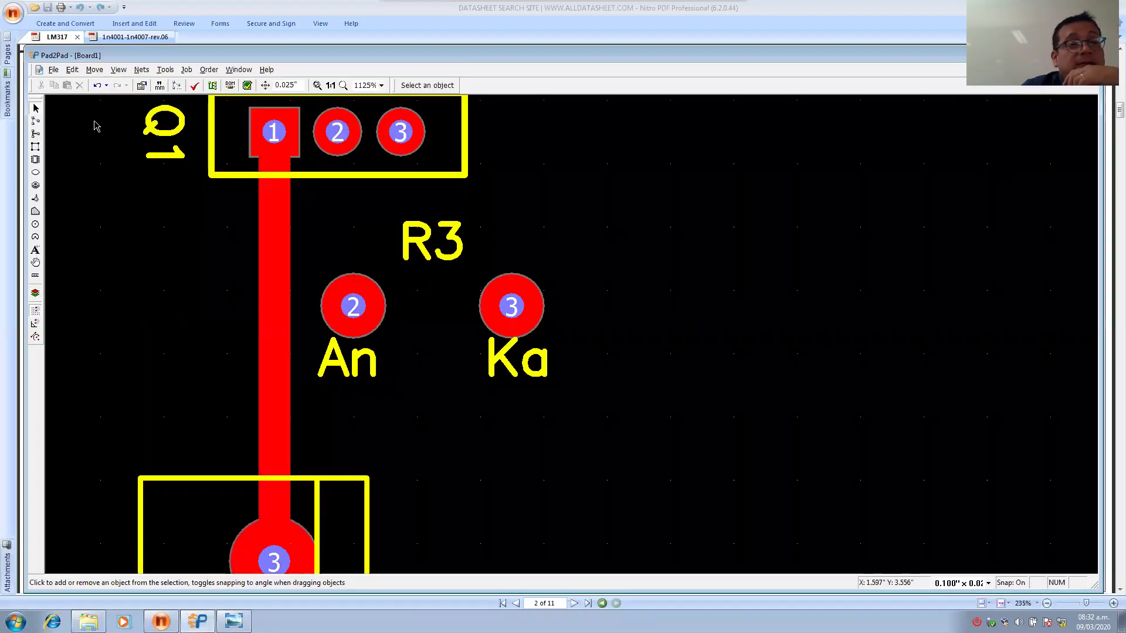
click(35, 134)
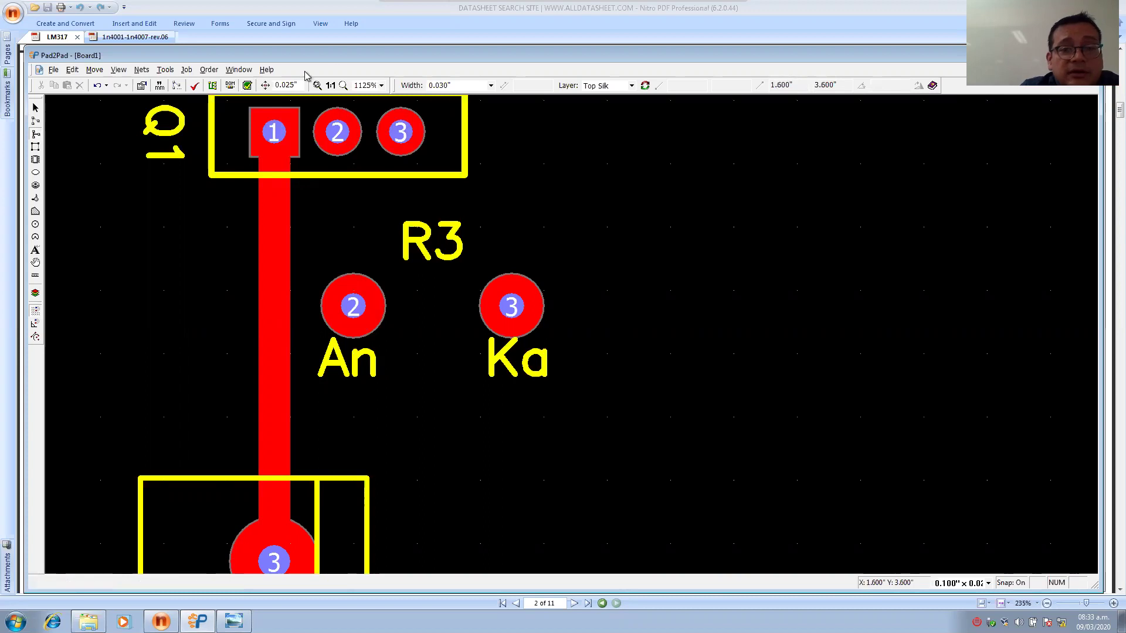
click(627, 86)
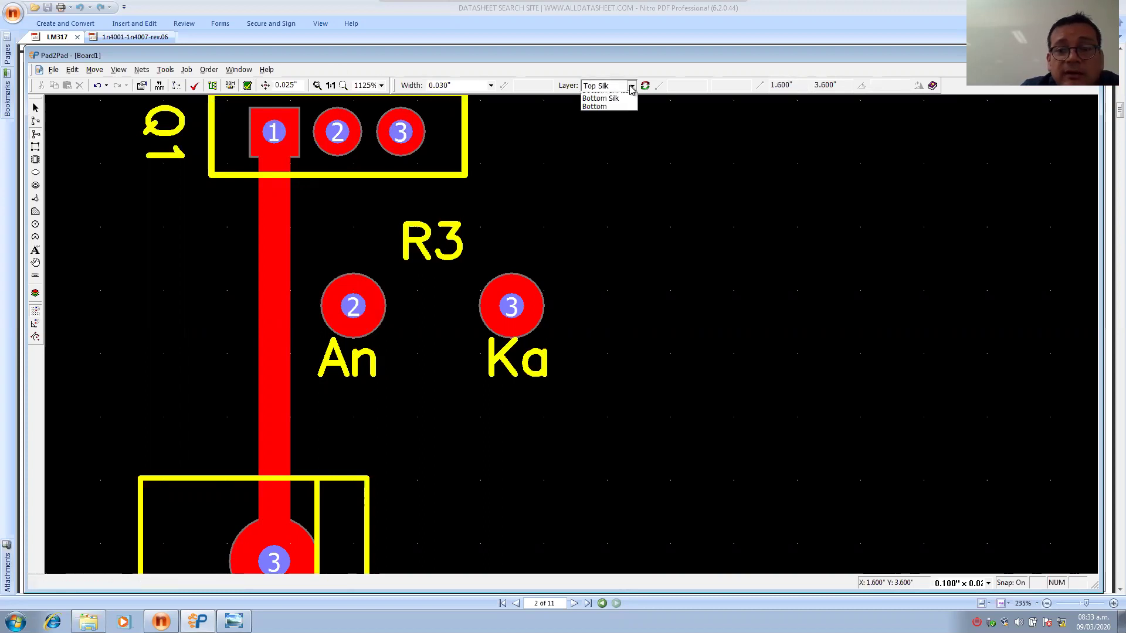
click(600, 130)
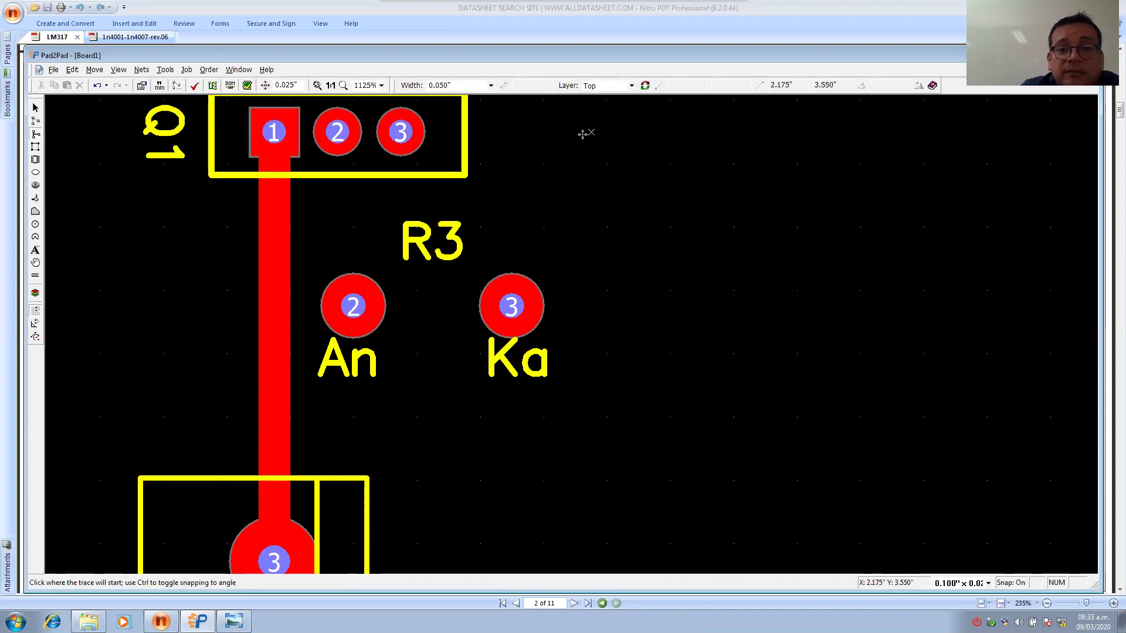
click(352, 305)
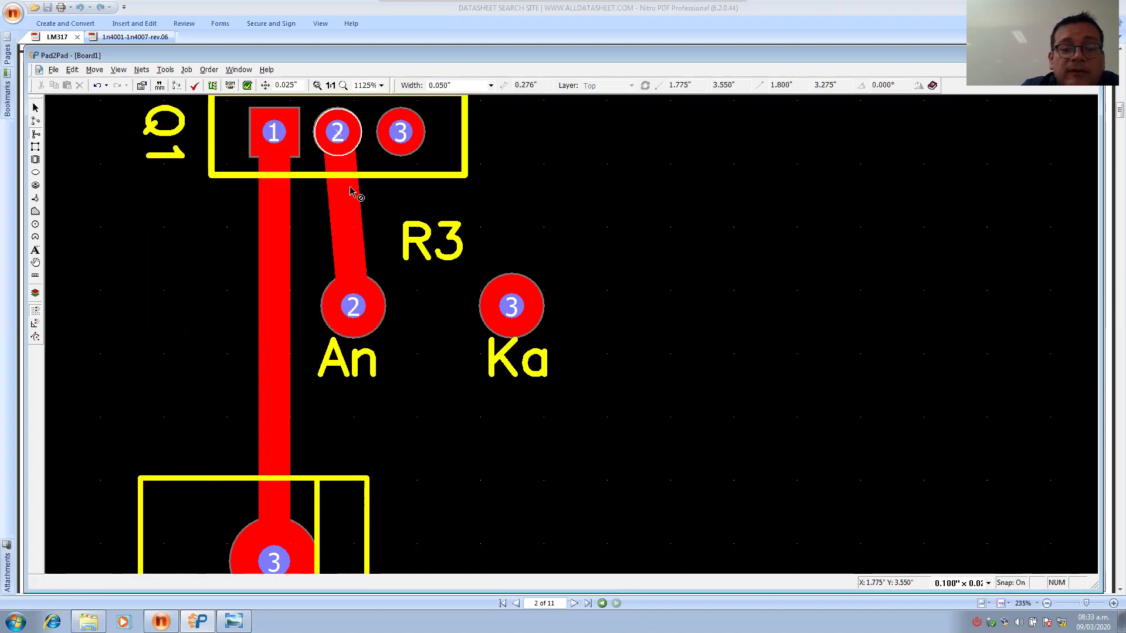
click(338, 141)
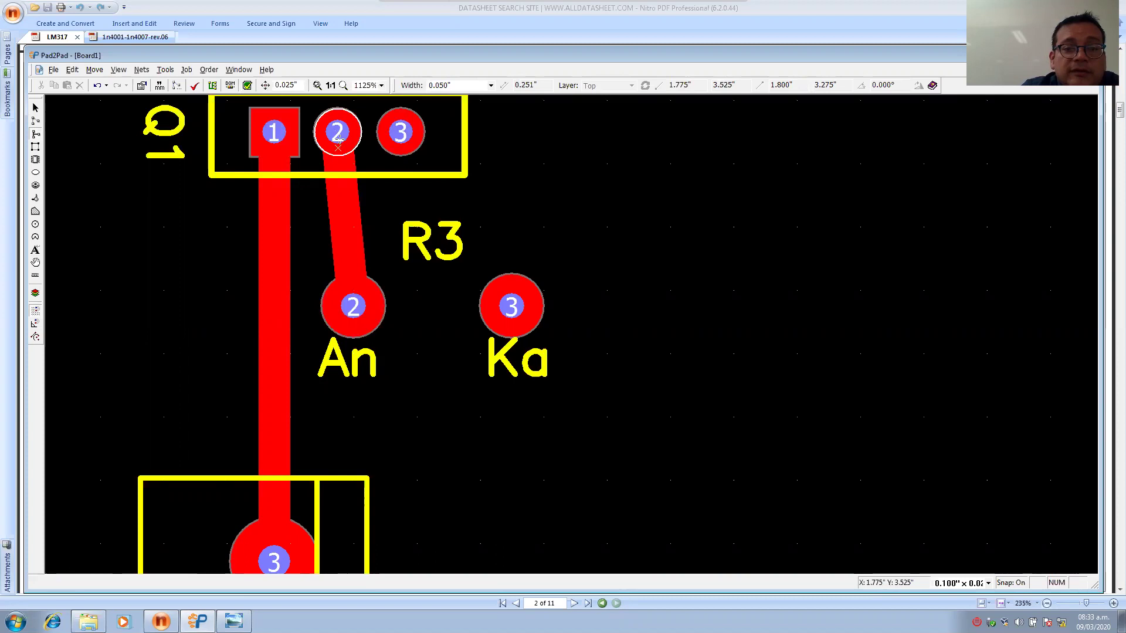
key(Escape)
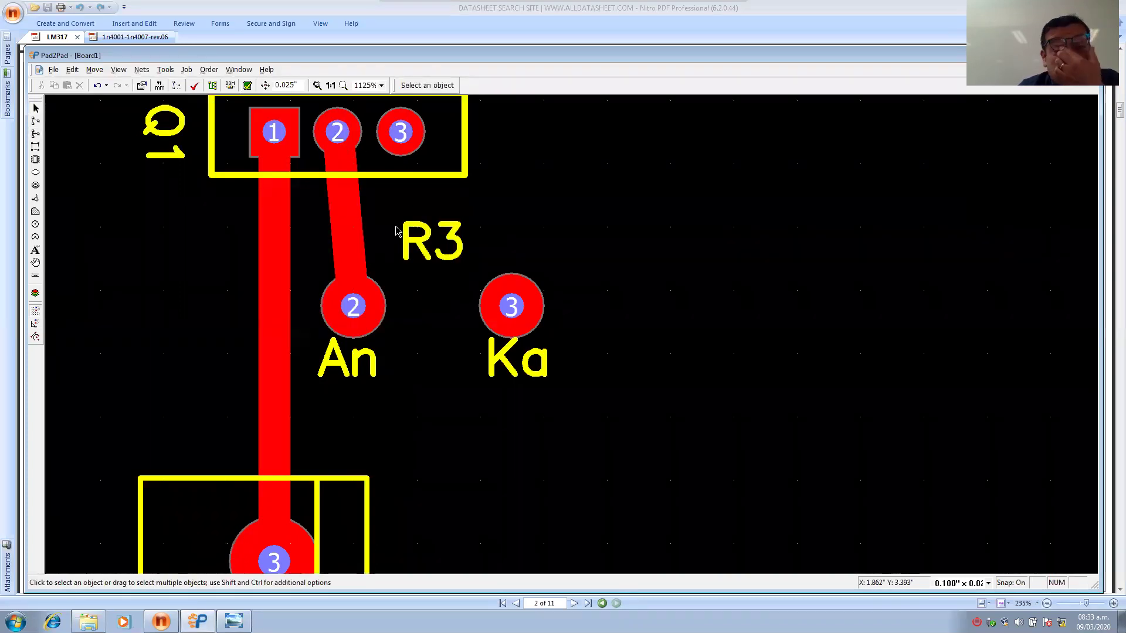
Route a 0.050" Top-layer trace from pin 3 of Q1 to the diode's Ka pad.
click(35, 135)
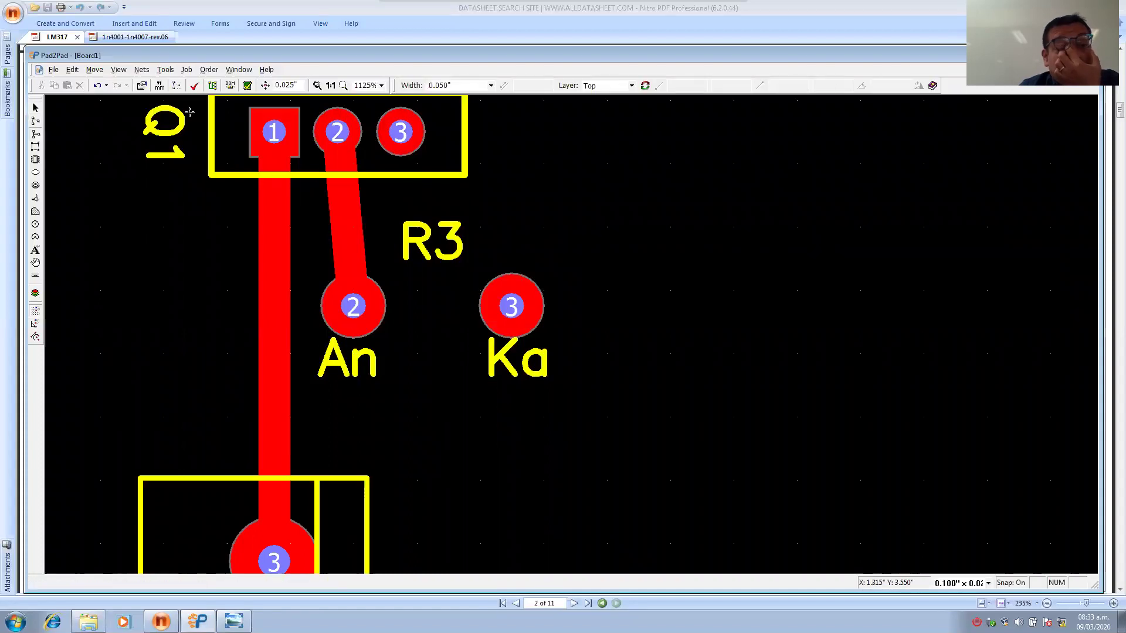
click(401, 135)
click(508, 306)
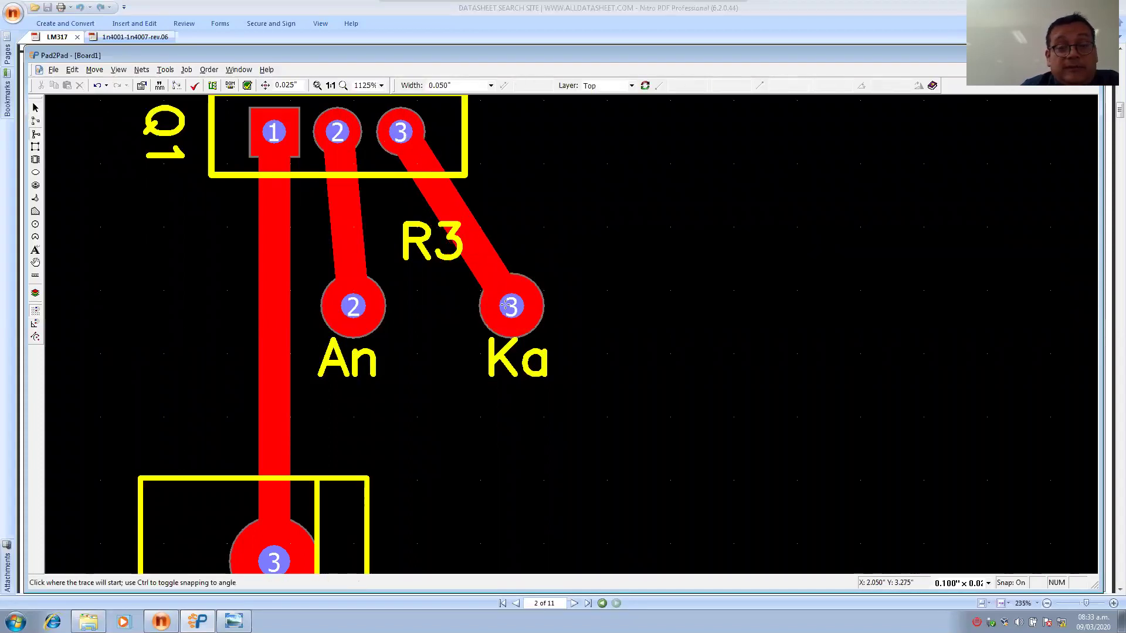
key(Escape)
Check the Fuente_Variable schematic, and shift potentiometer R1 with its traces and GND pad straight down, away from Q1 and the diode.
scroll(575, 210, down, 5)
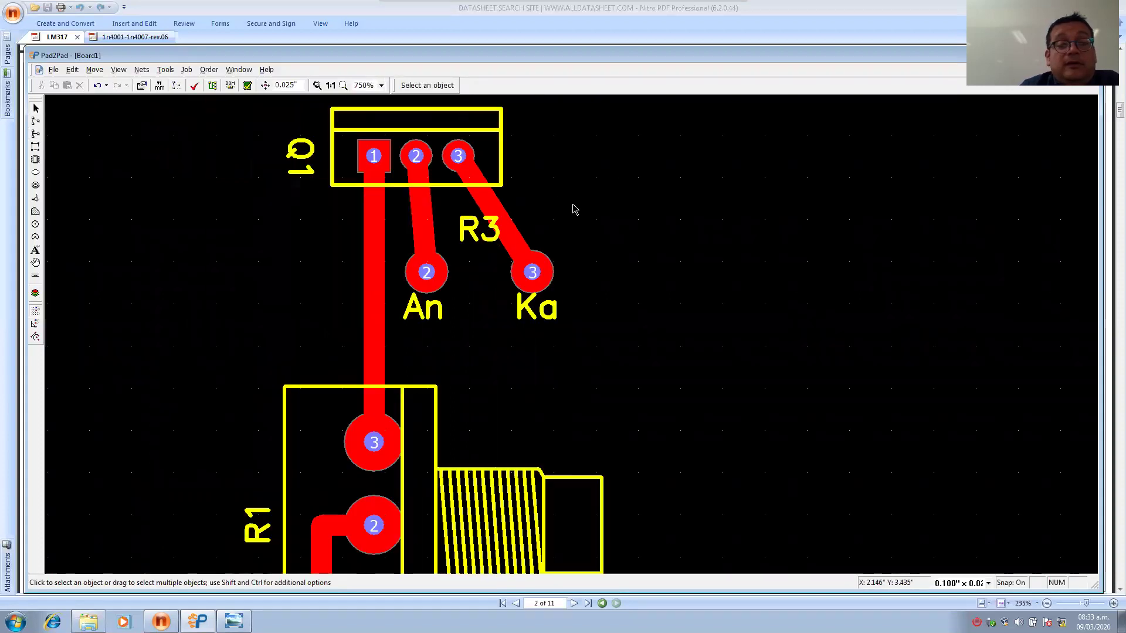
scroll(588, 245, down, 1)
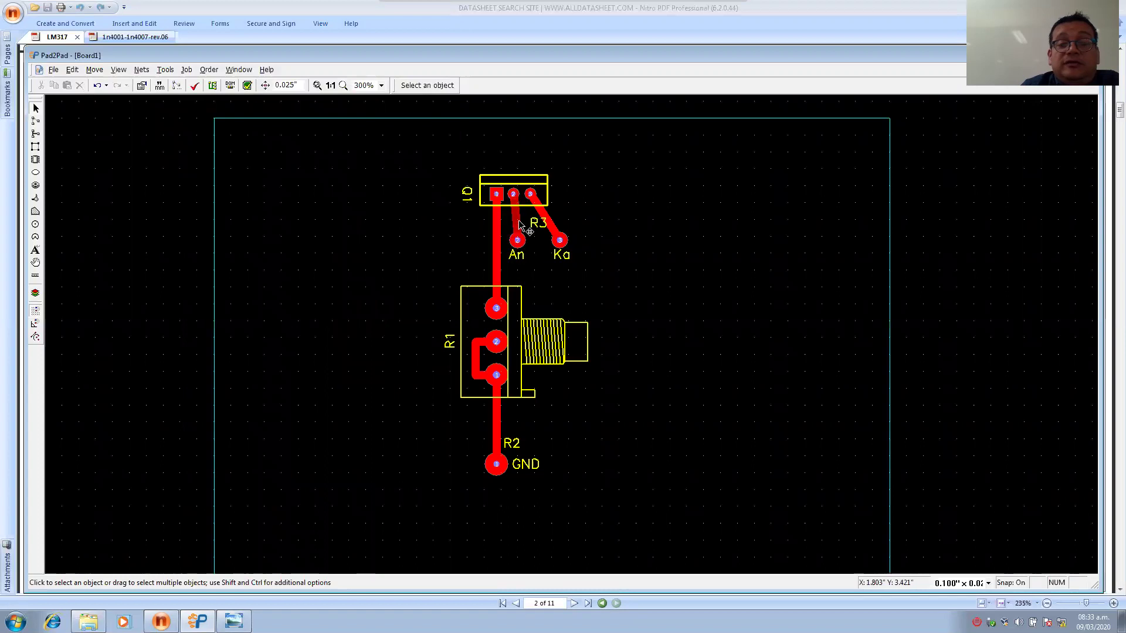
click(233, 621)
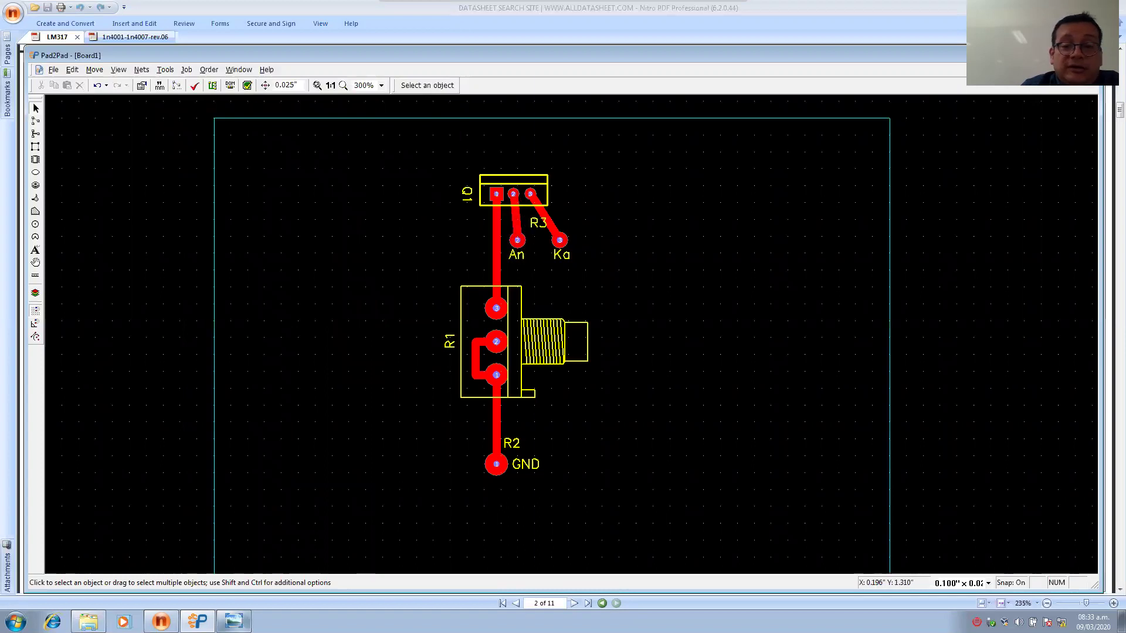
click(387, 357)
middle_drag(388, 357, 169, 374)
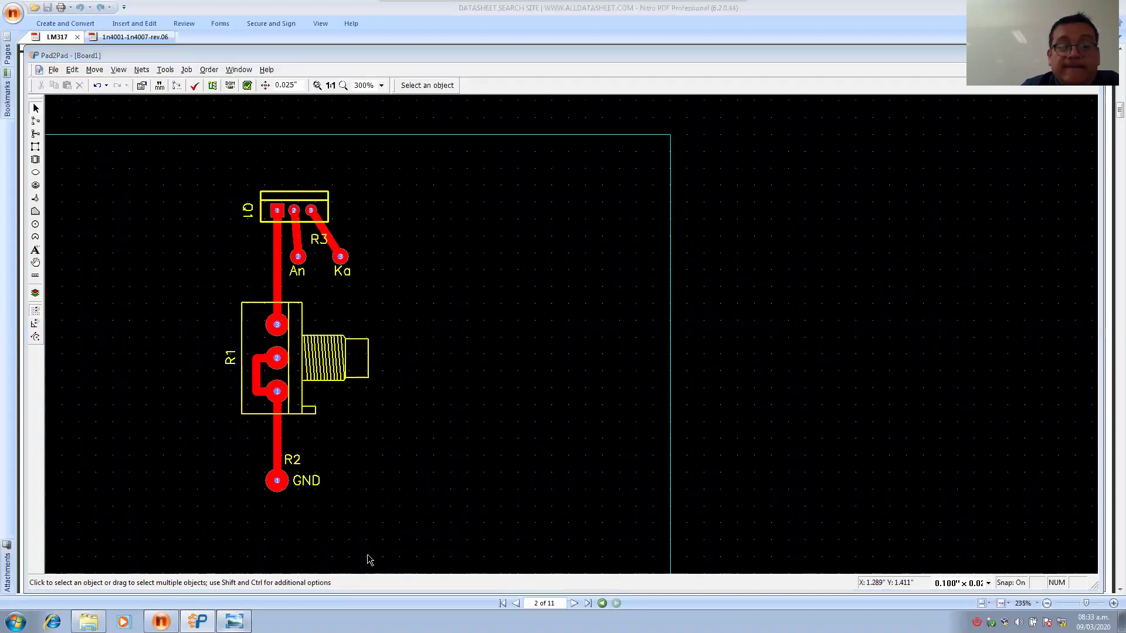
click(233, 621)
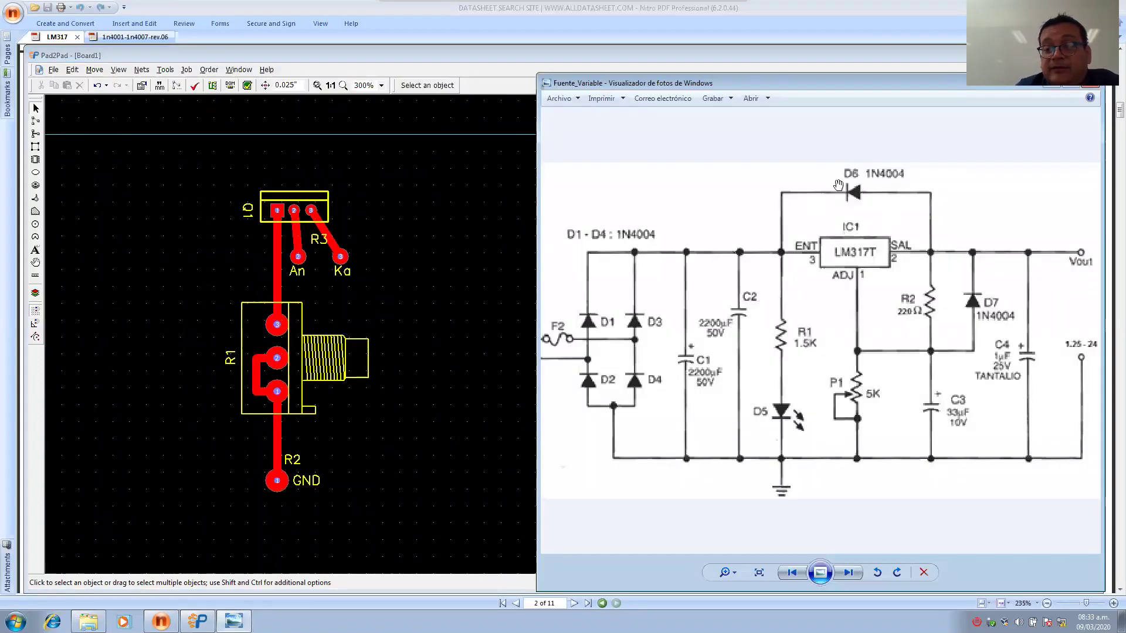
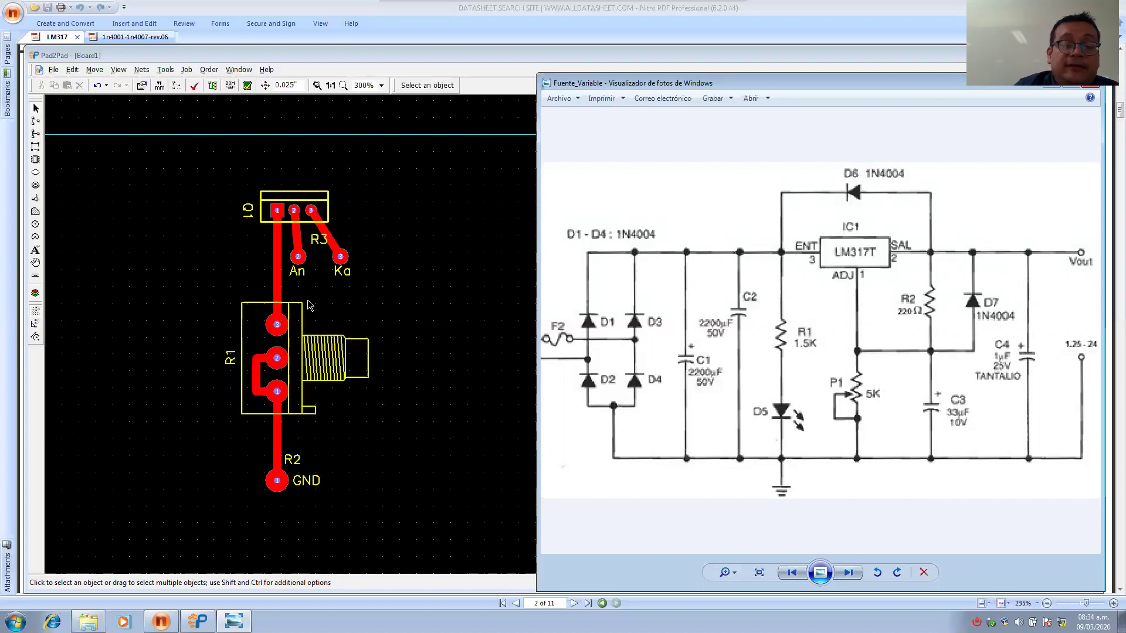
drag(157, 314, 361, 485)
drag(330, 382, 326, 441)
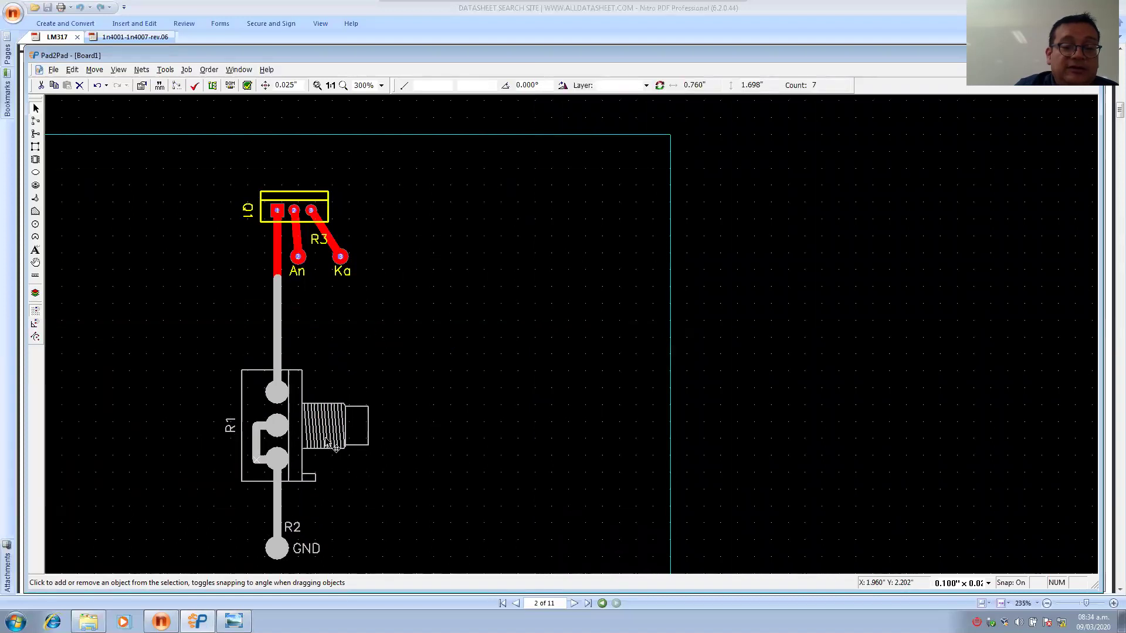
click(336, 353)
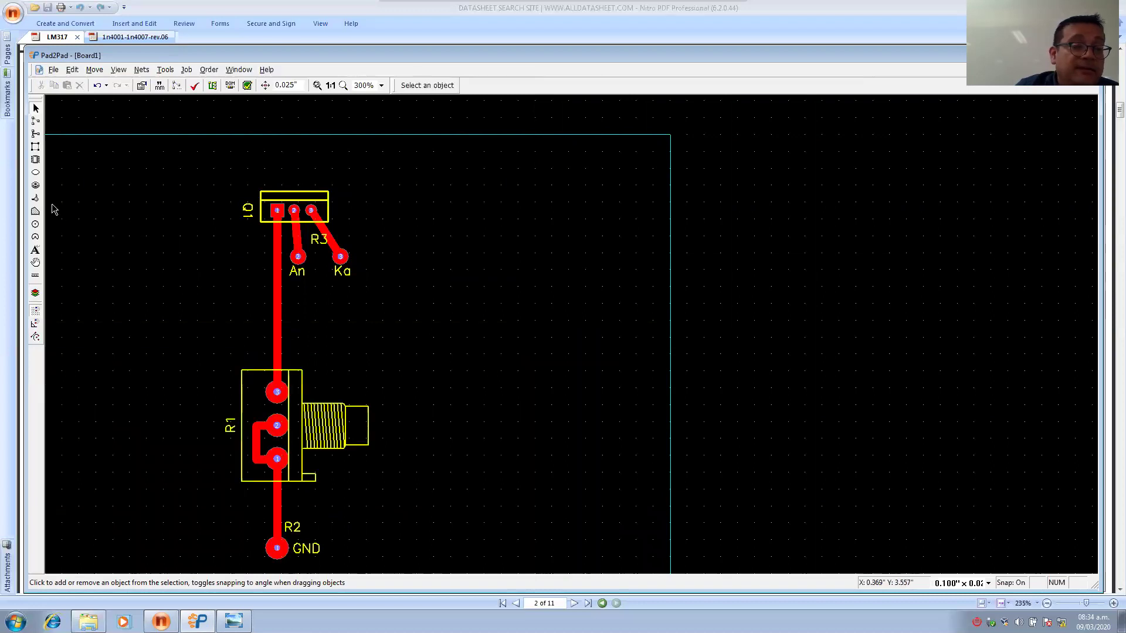
Search the footprint library for "resistor" and list the through-hole resistor footprints.
click(35, 187)
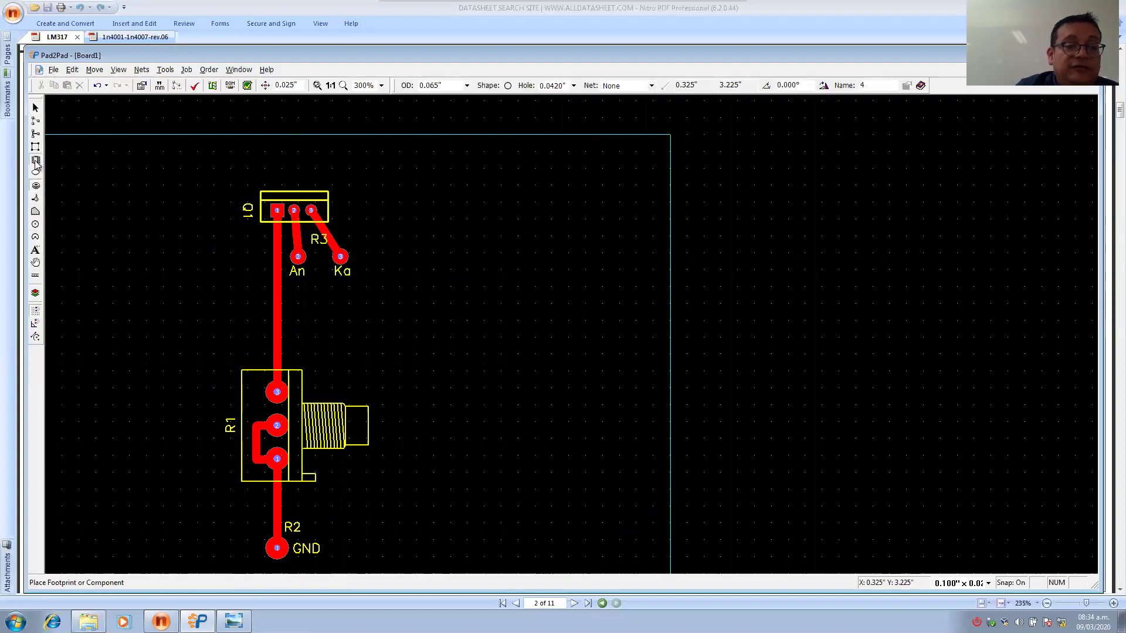
click(36, 160)
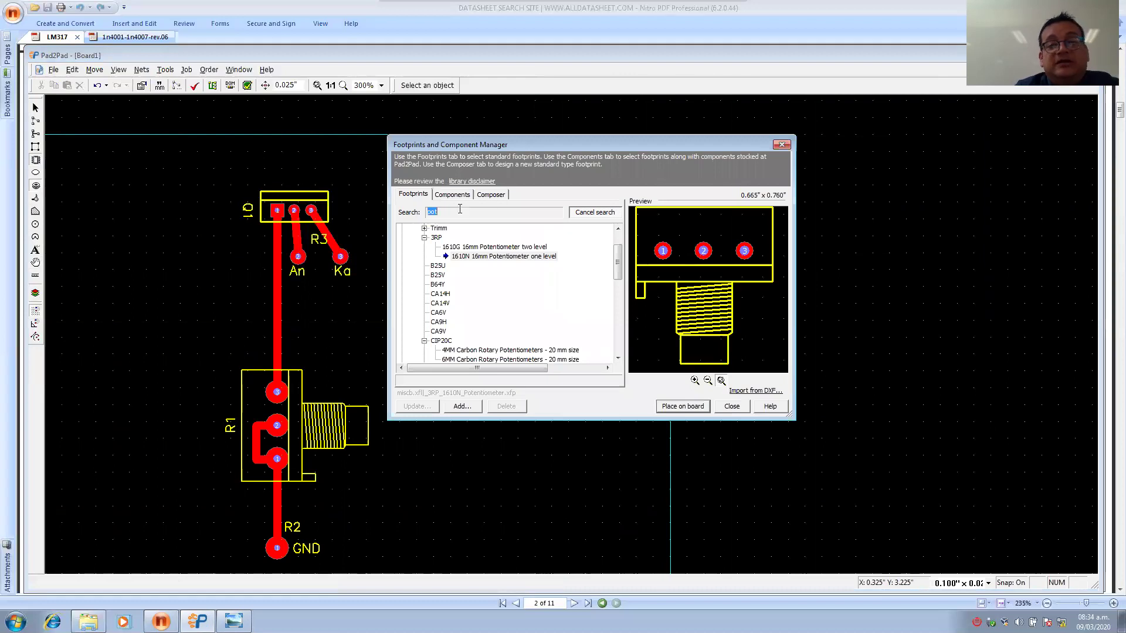
drag(576, 146, 634, 156)
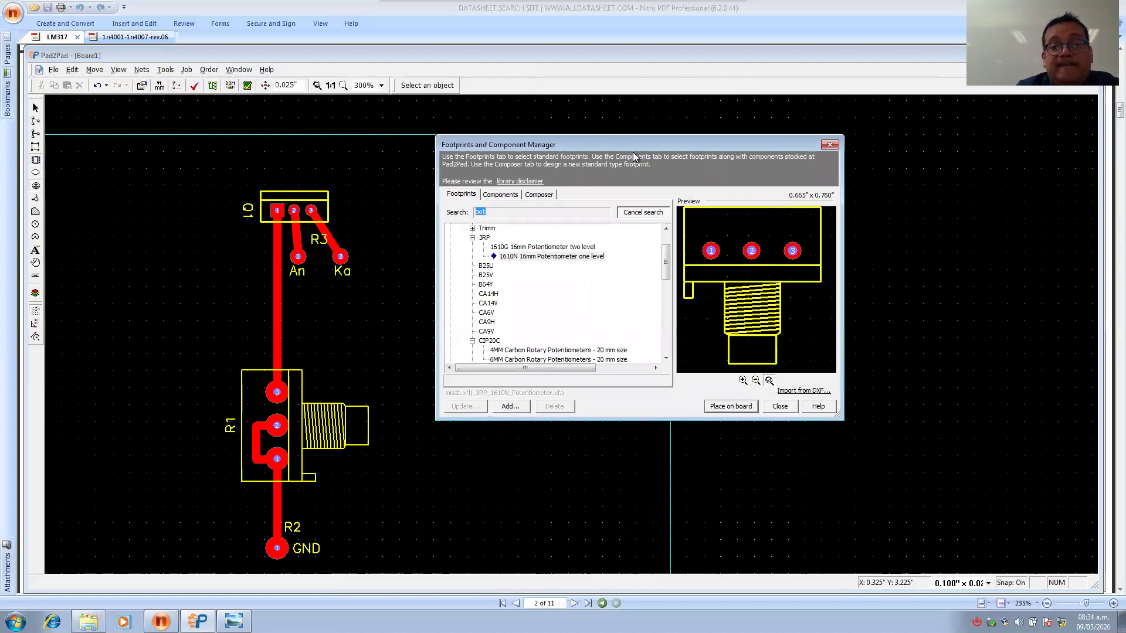
click(645, 215)
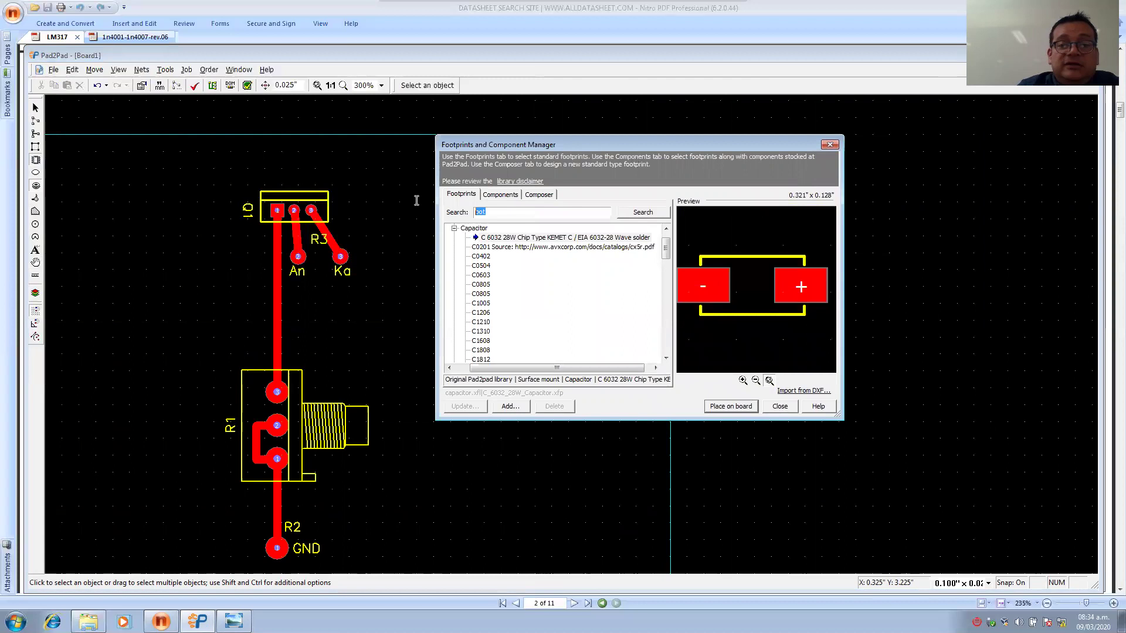
text(resistor)
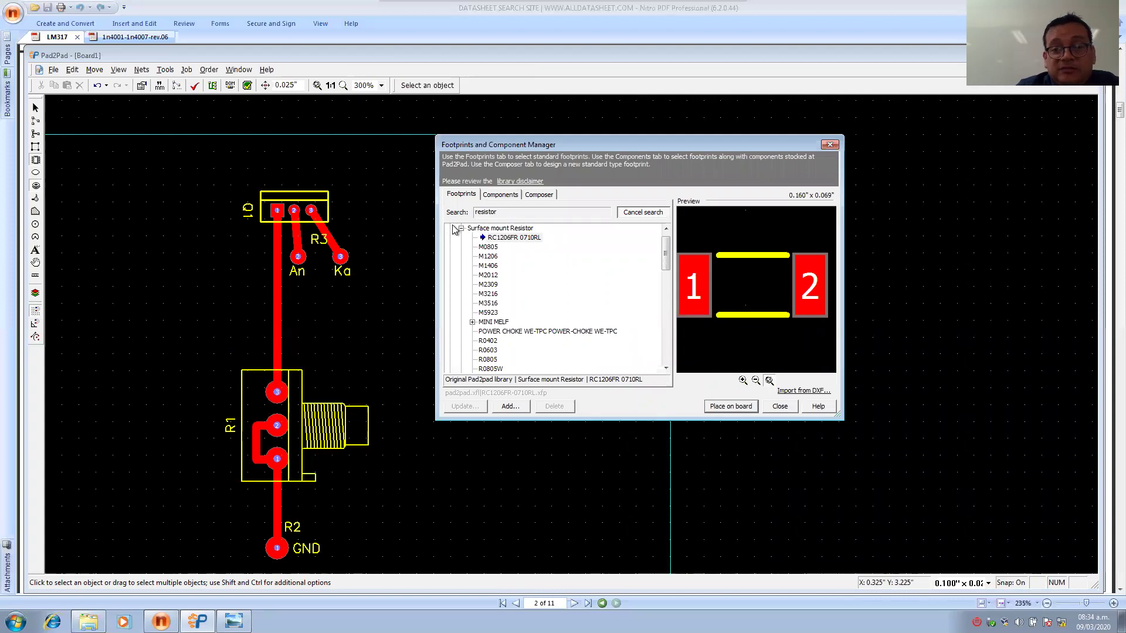
click(461, 230)
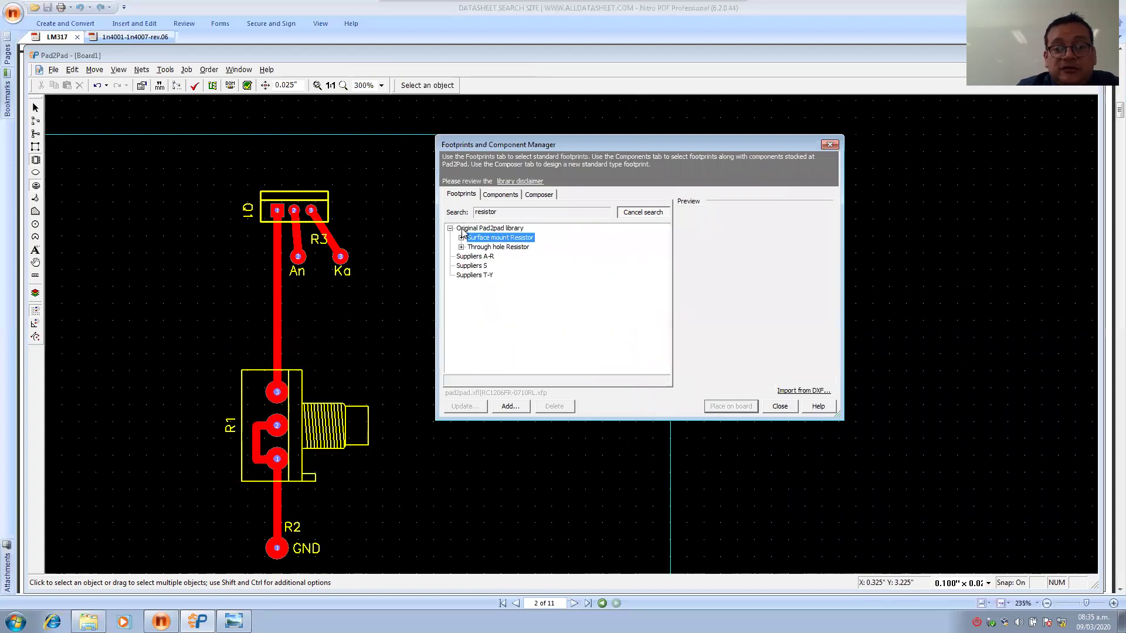
click(461, 247)
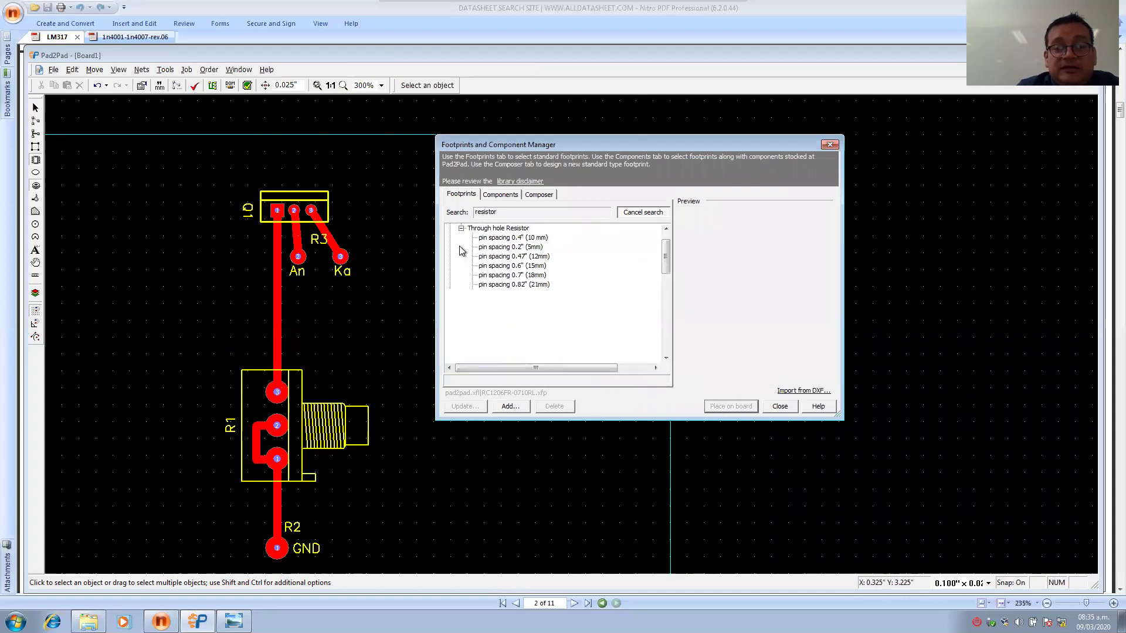
Place a through-hole resistor footprint with 0.4" (10 mm) pin spacing between the diode's Ka pad and potentiometer R1.
click(512, 248)
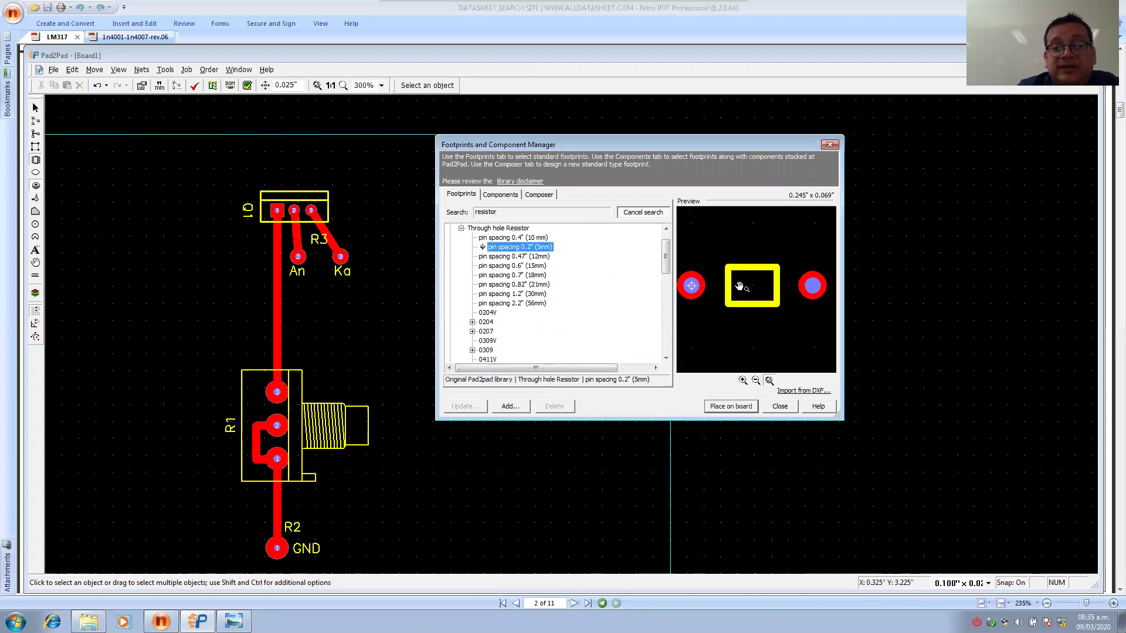
click(542, 258)
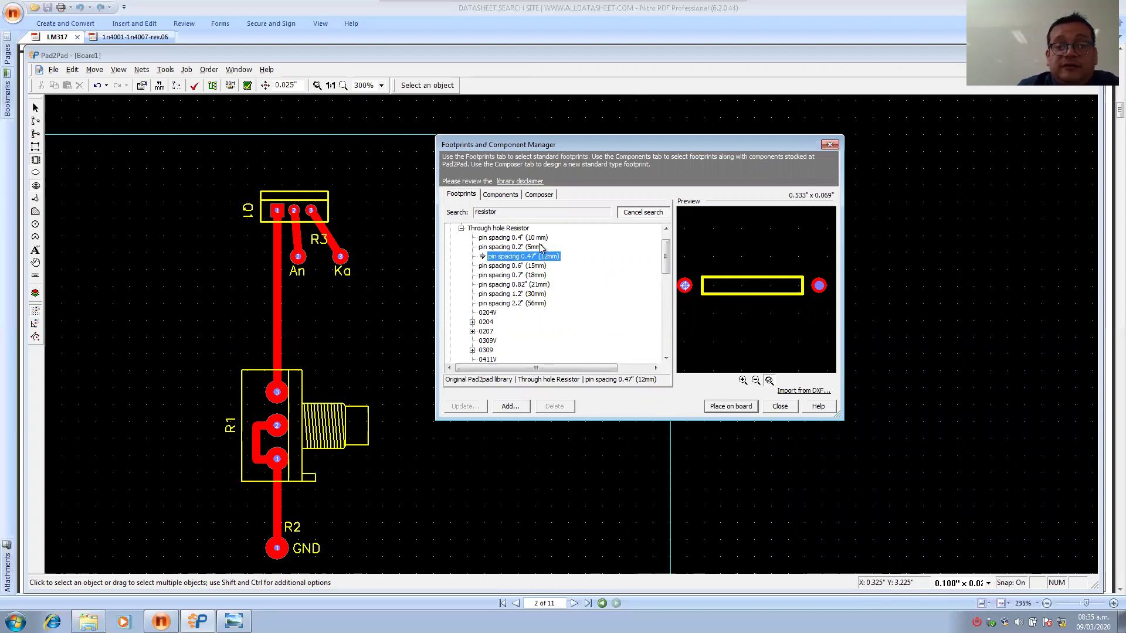
click(540, 241)
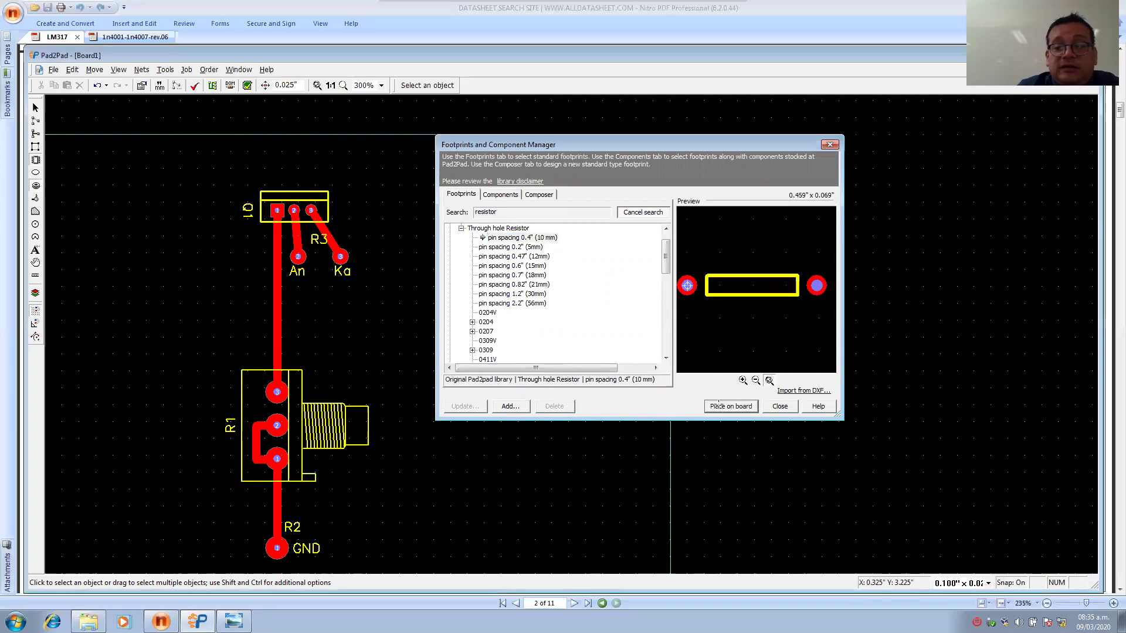
click(730, 407)
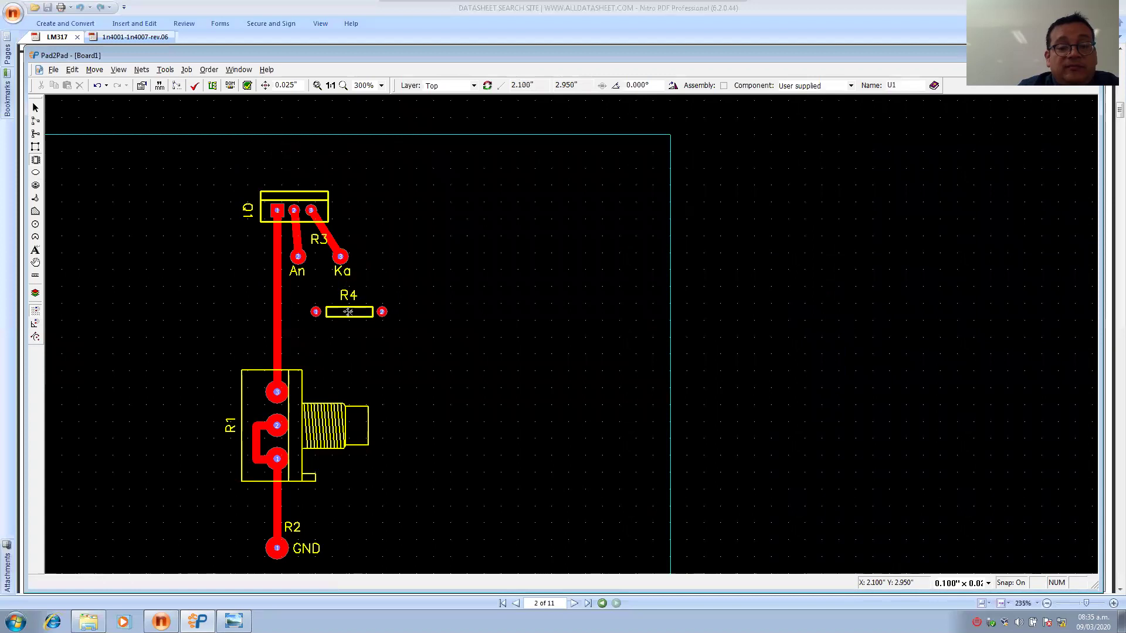
click(345, 315)
key(Escape)
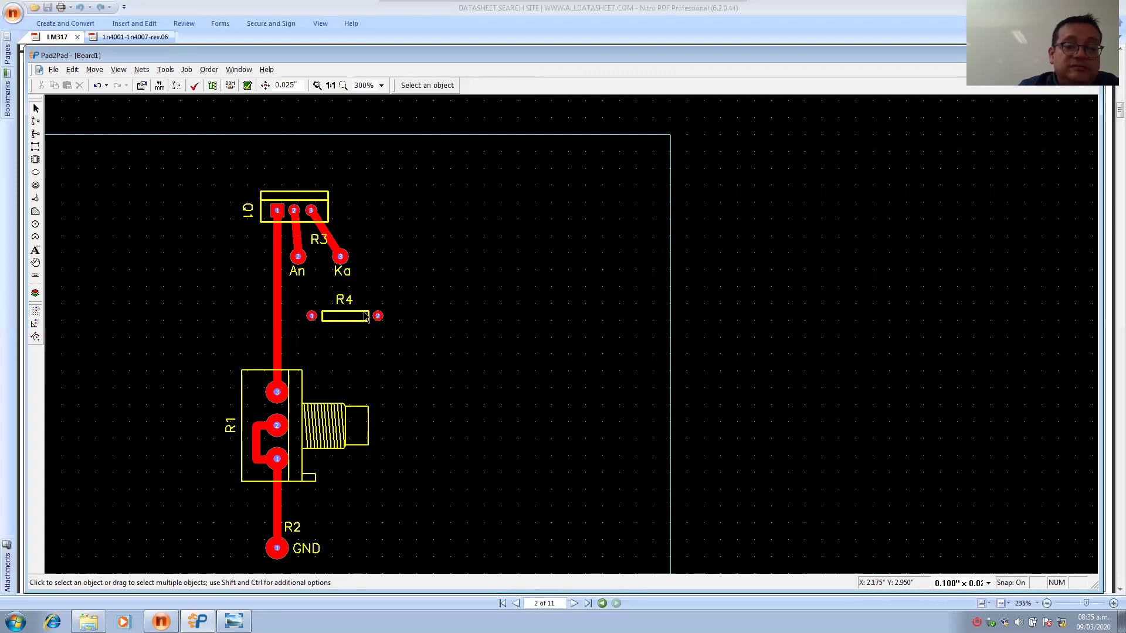
Rotate resistor R4 right to vertical and move it below the diode so pad 1 sits at X 1.925", Y 3.072".
right_click(377, 318)
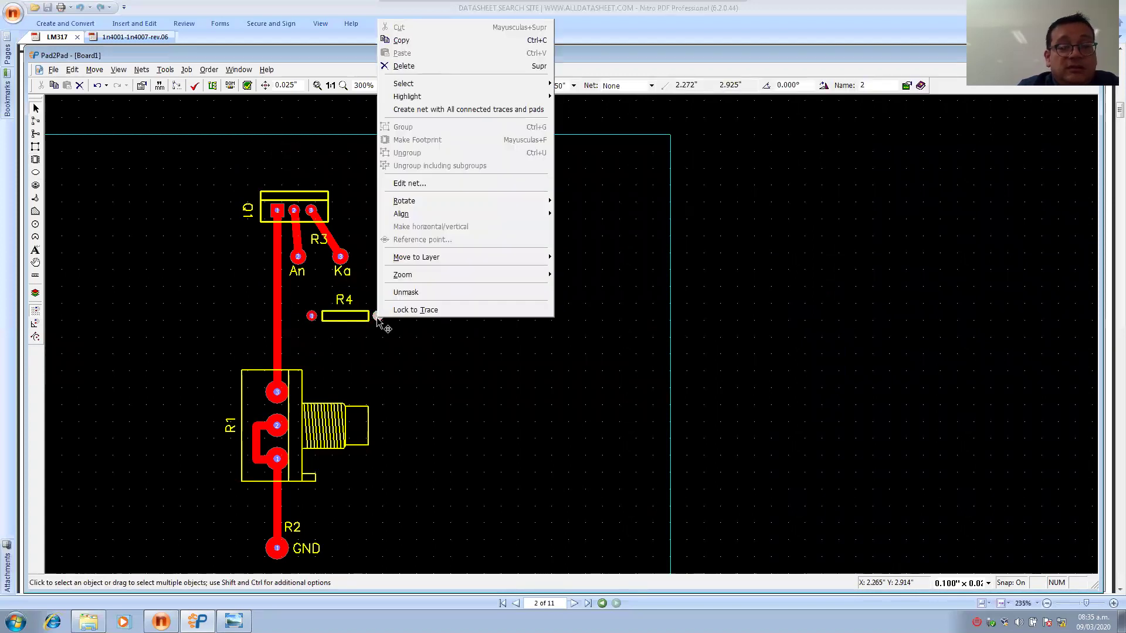
mouse_move(432, 199)
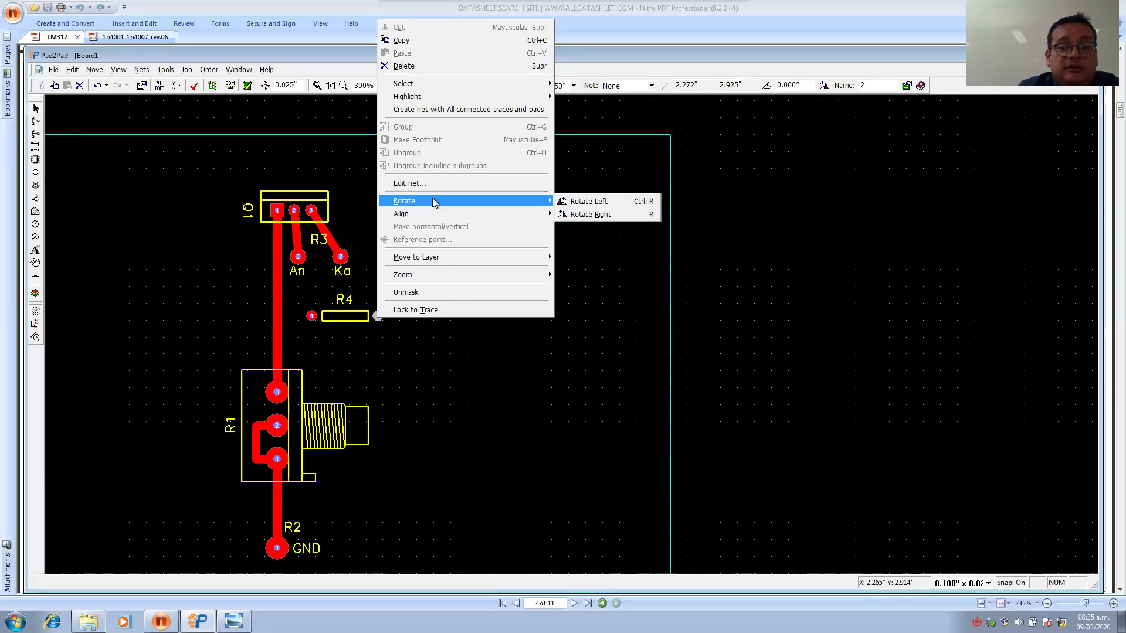
click(589, 214)
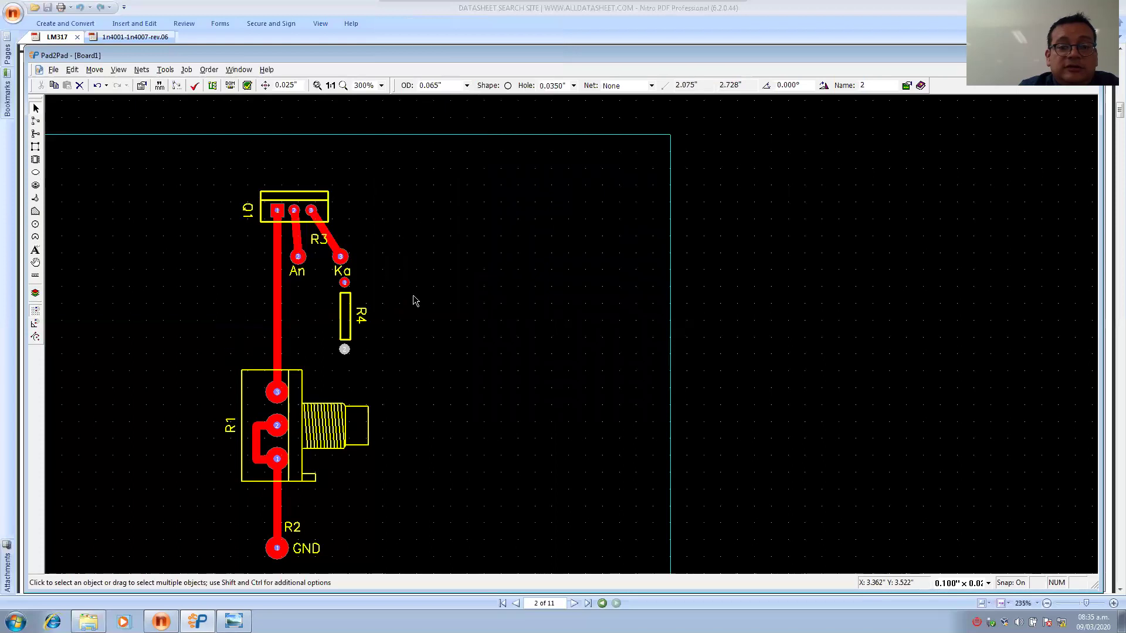
drag(344, 283, 320, 293)
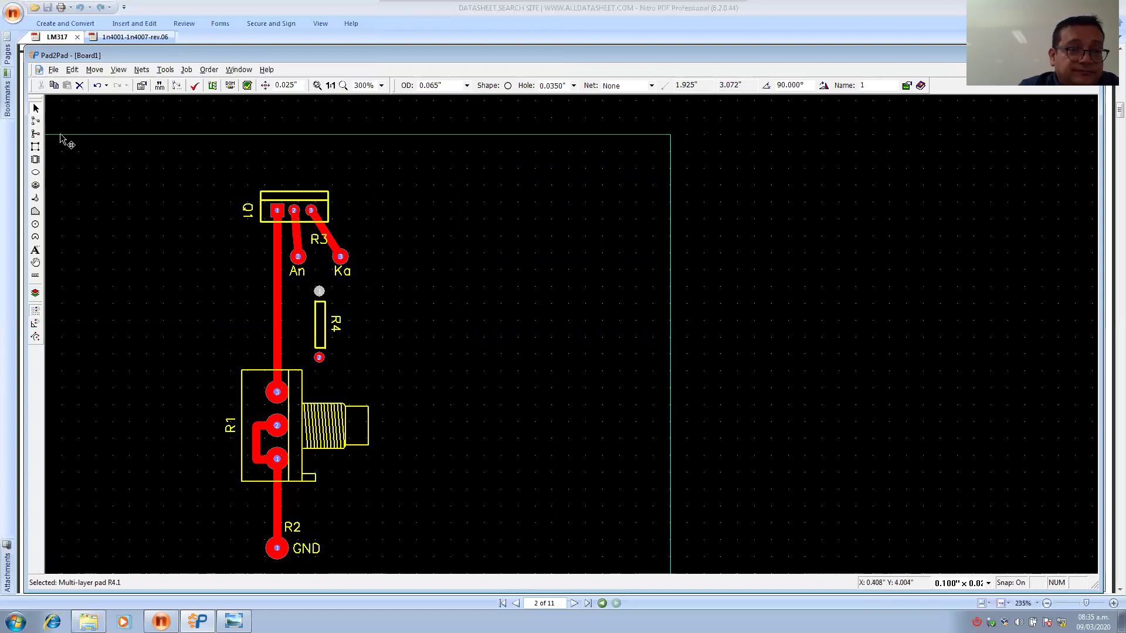
Set the outer diameter of resistor R4's pad 1 to 0.100" and select its pad 2.
click(466, 86)
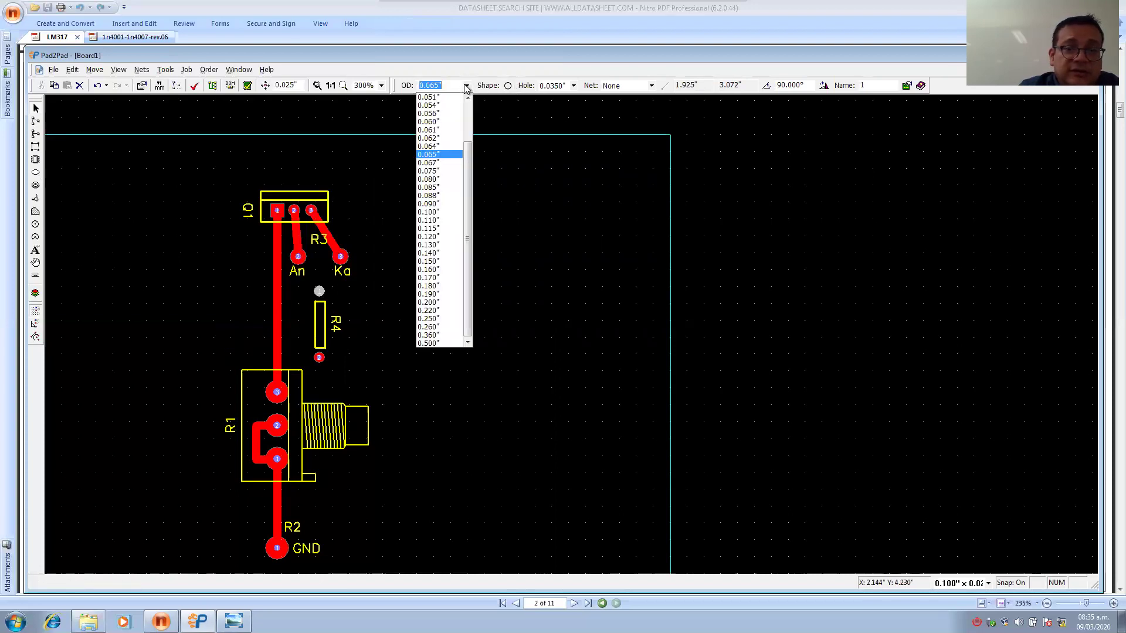
click(431, 212)
click(321, 359)
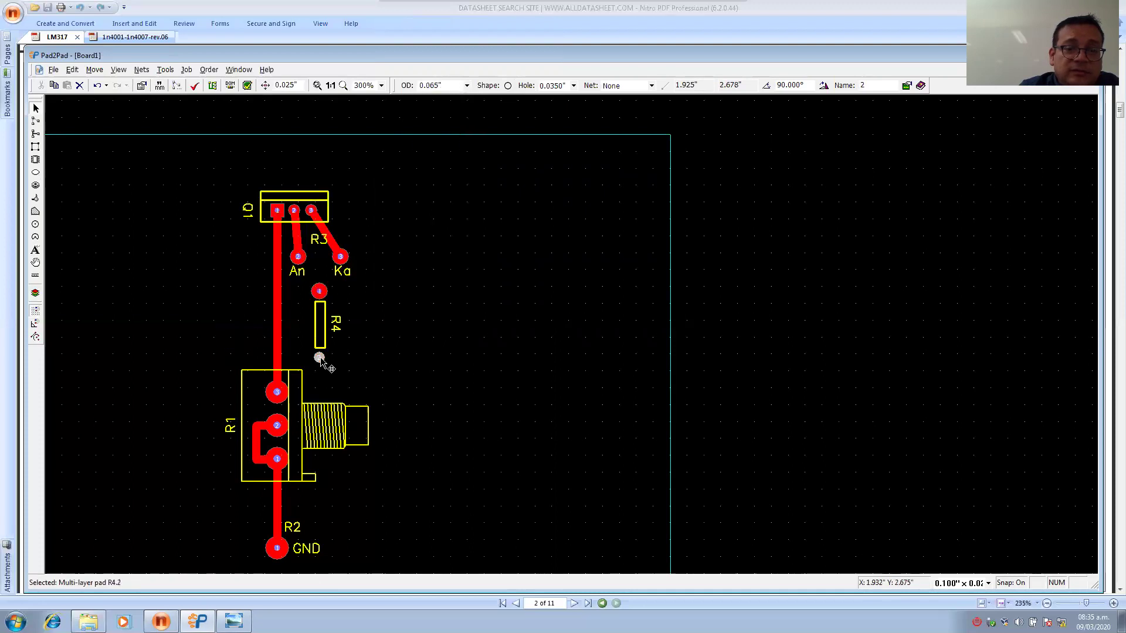
Set the outer diameter of R4's lower pad to 0.100 in and move R4 closer to the long vertical trace, with its pads at X 1.825 in.
click(467, 86)
click(432, 213)
click(324, 298)
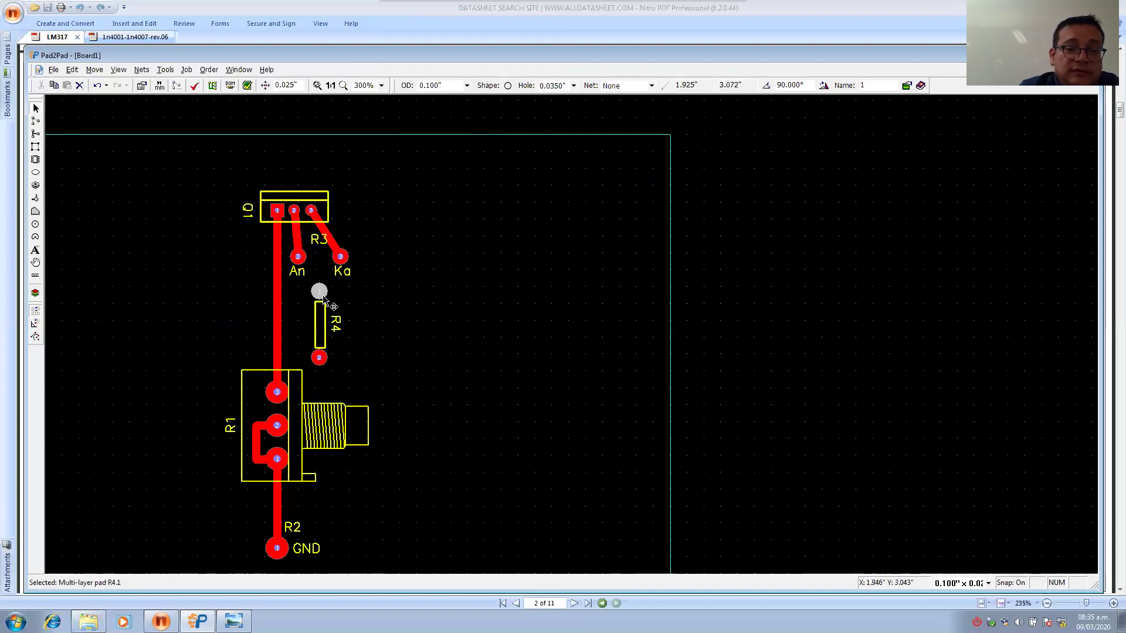
drag(323, 298, 307, 299)
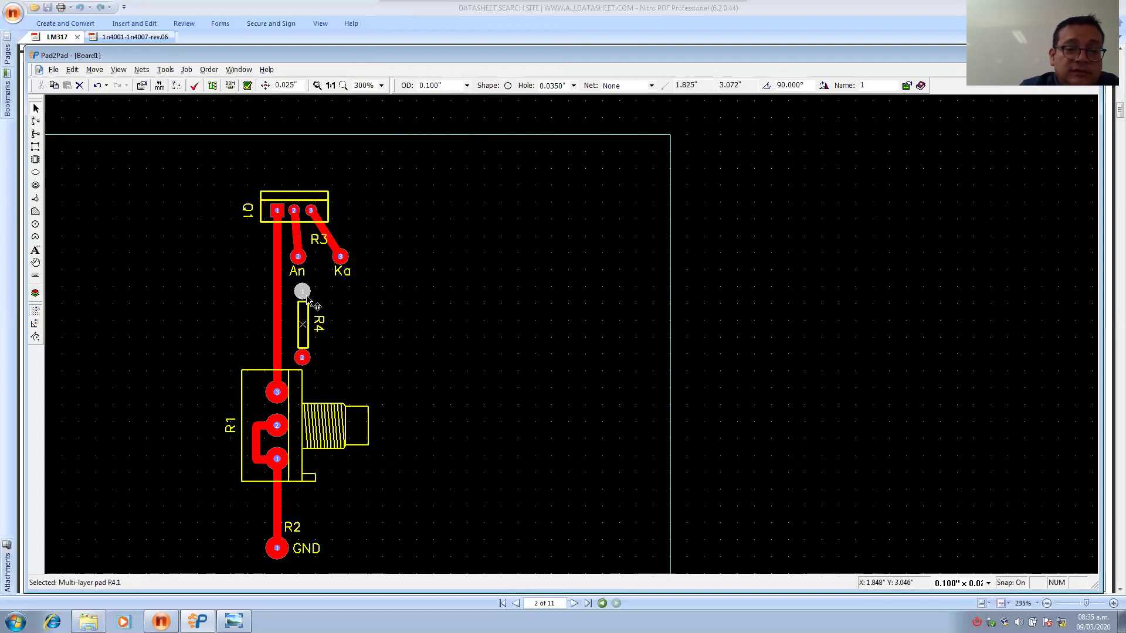
click(322, 292)
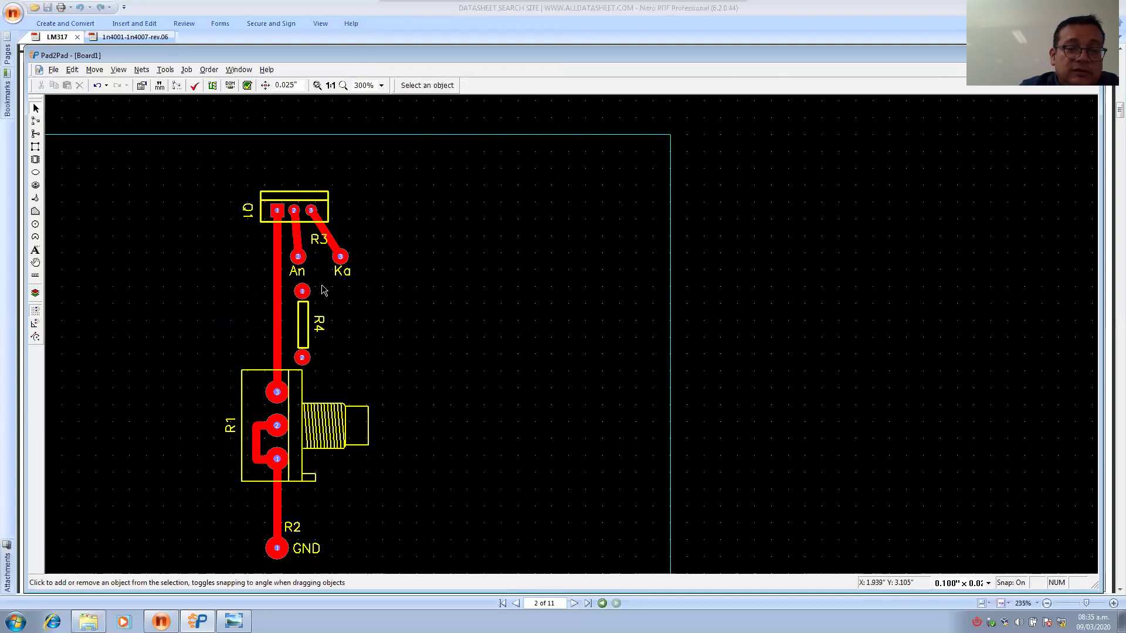
Route 0.050 in top-layer traces from R4's upper pad to the An pad and from its lower pad to the long vertical trace.
click(36, 135)
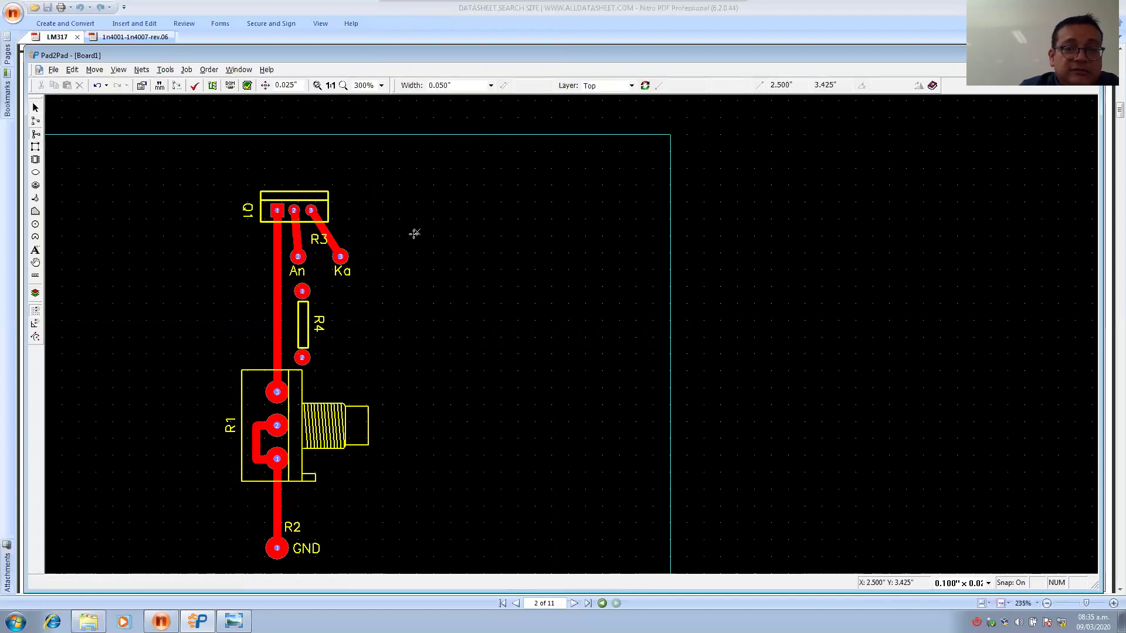
click(302, 292)
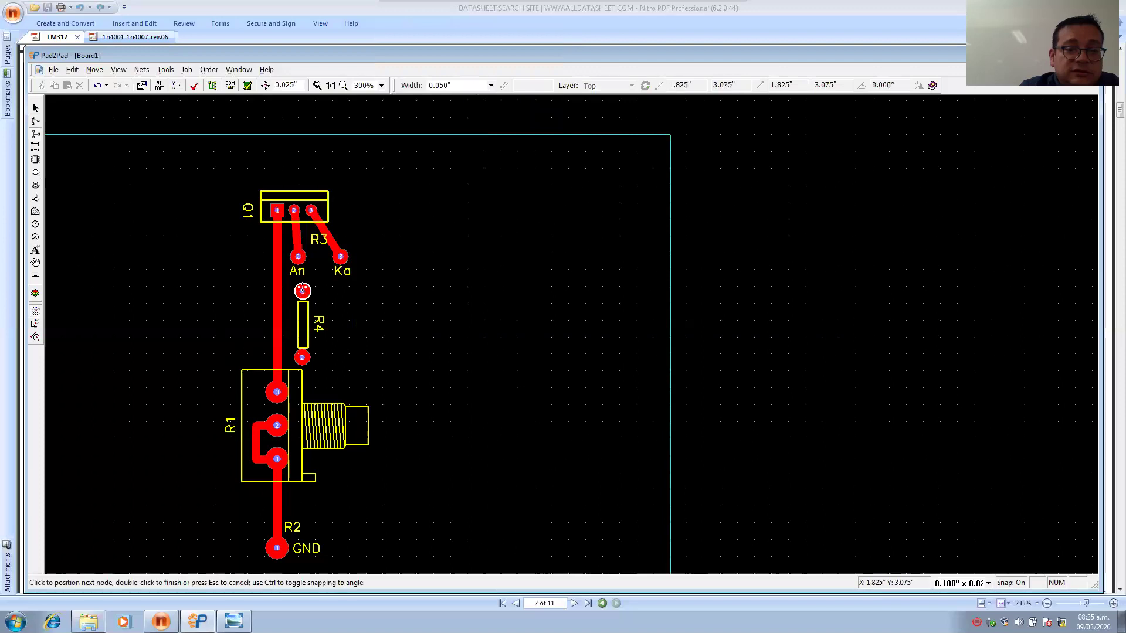
click(298, 256)
click(302, 357)
click(278, 357)
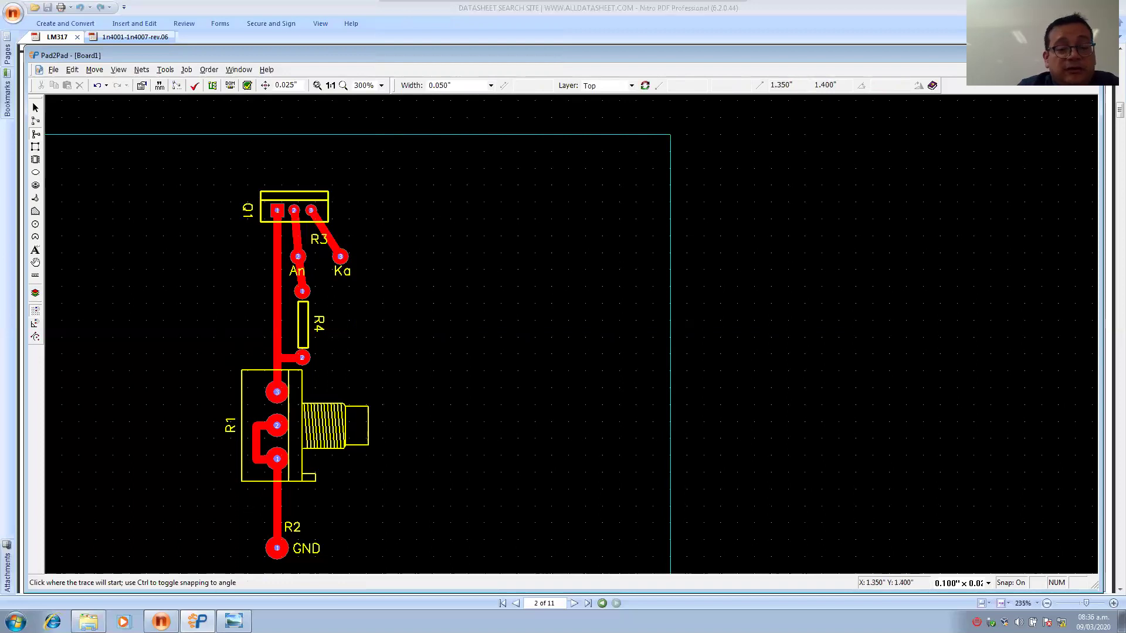
Consult the Fuente_Variable schematic and search the footprint library for "capacitor".
click(234, 621)
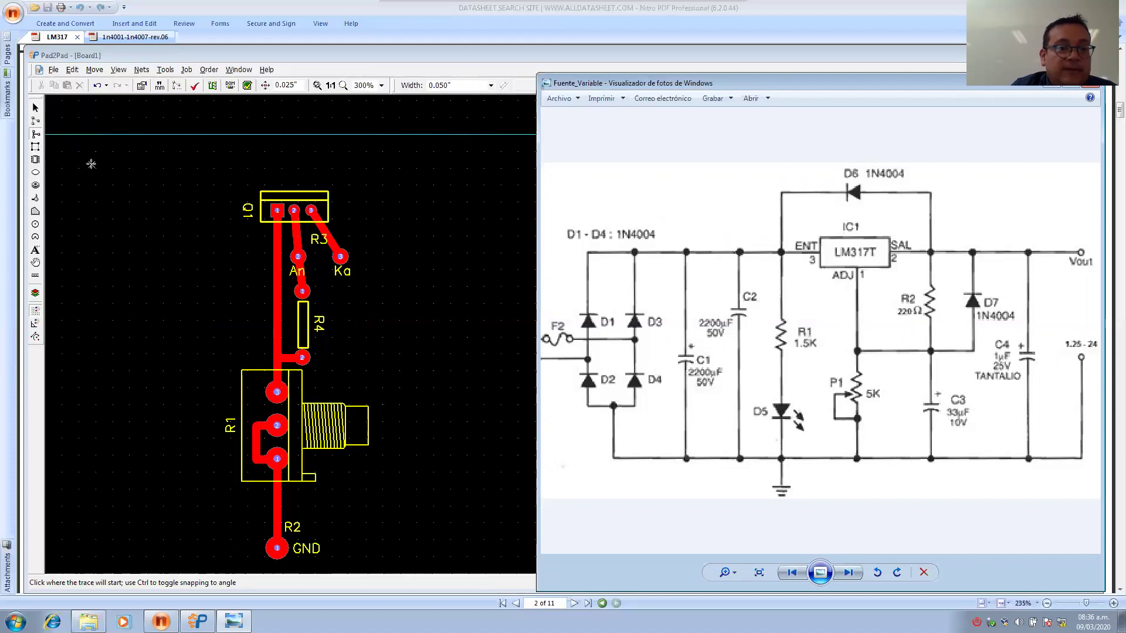
click(35, 160)
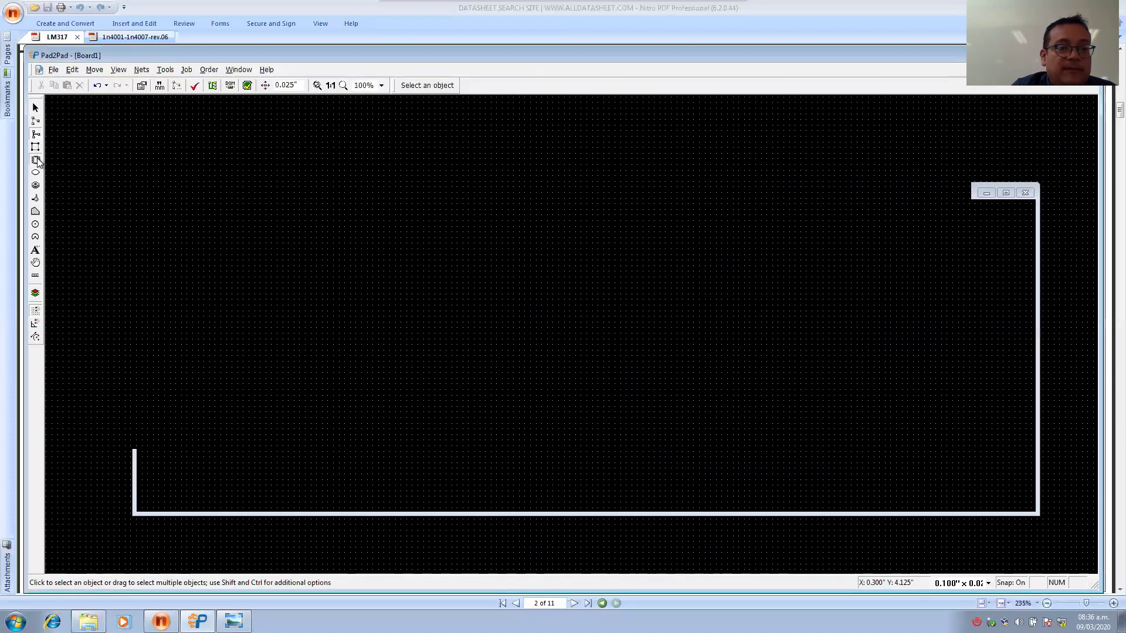
click(651, 213)
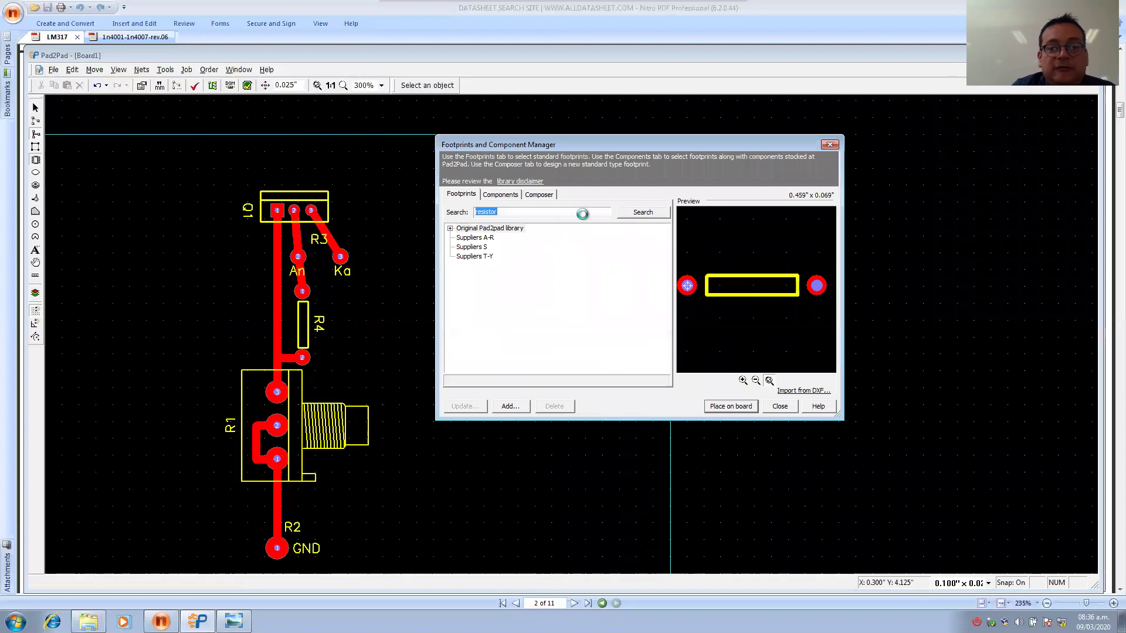
key(BackSpace)
text(capaci)
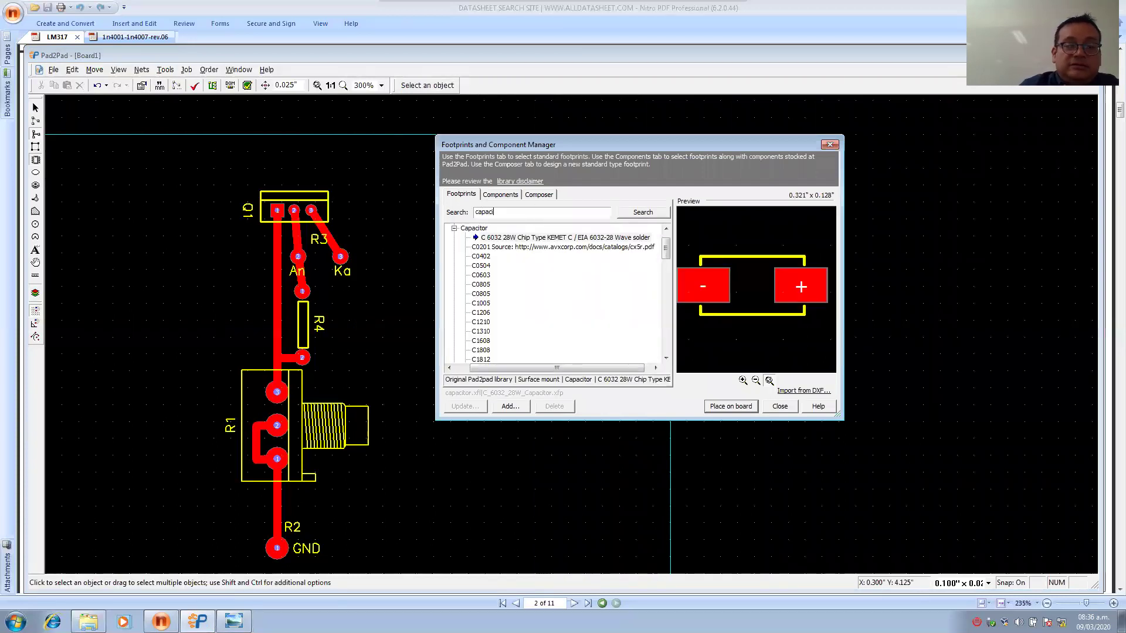
key(Return)
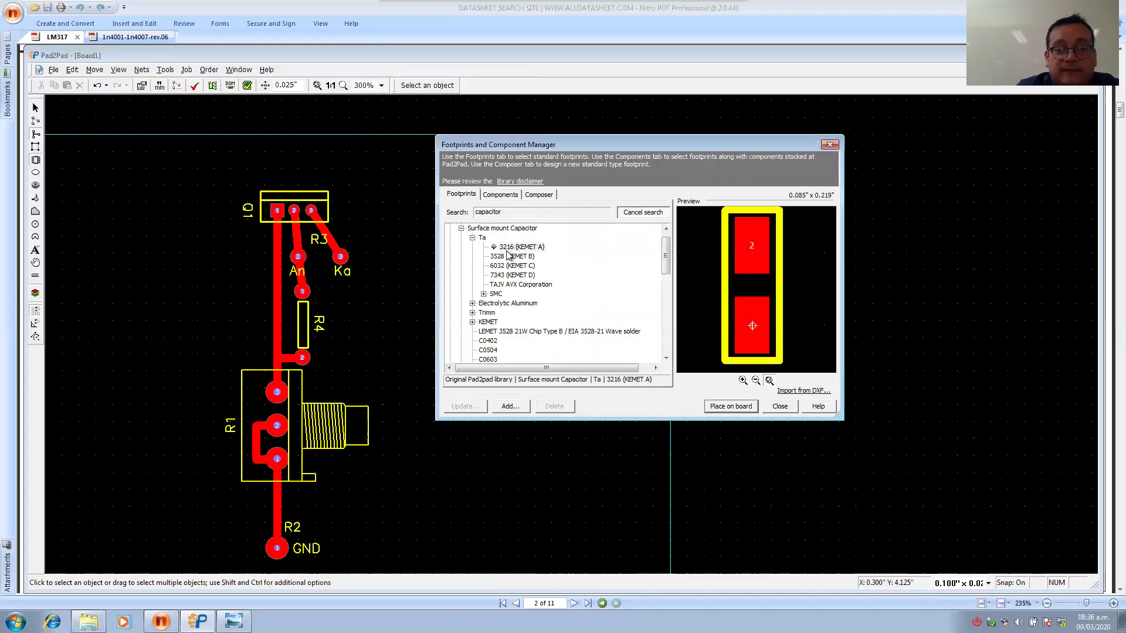
Browse the through-hole capacitor footprints, previewing the B45181A, the axial 0.2 in pin spacing and the 0.8 in axial electrolytic.
click(462, 230)
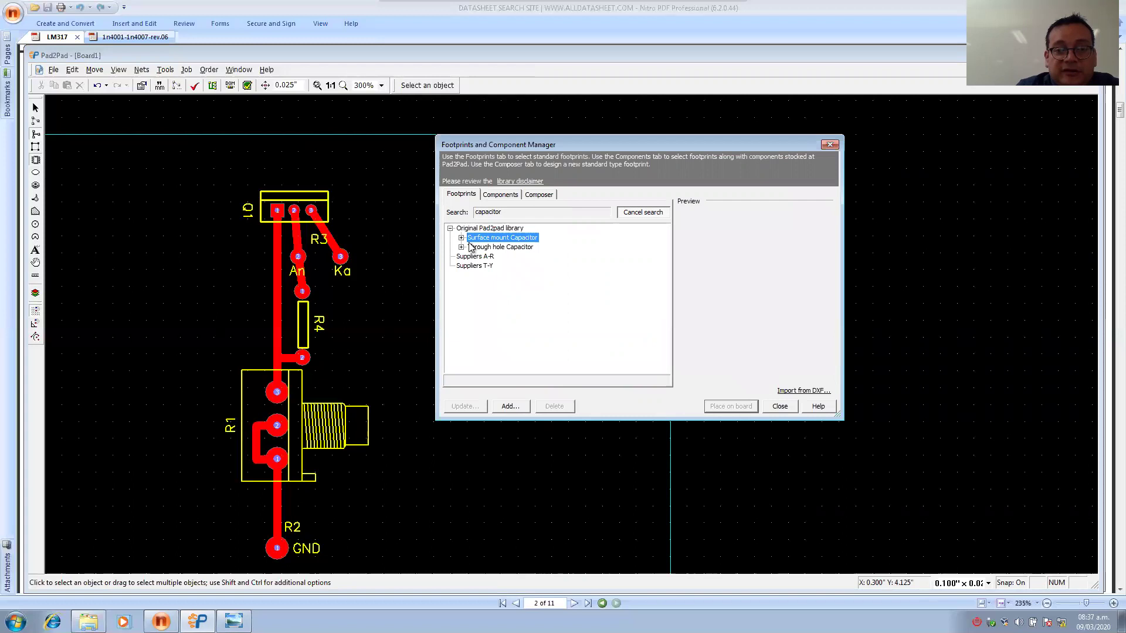
click(461, 247)
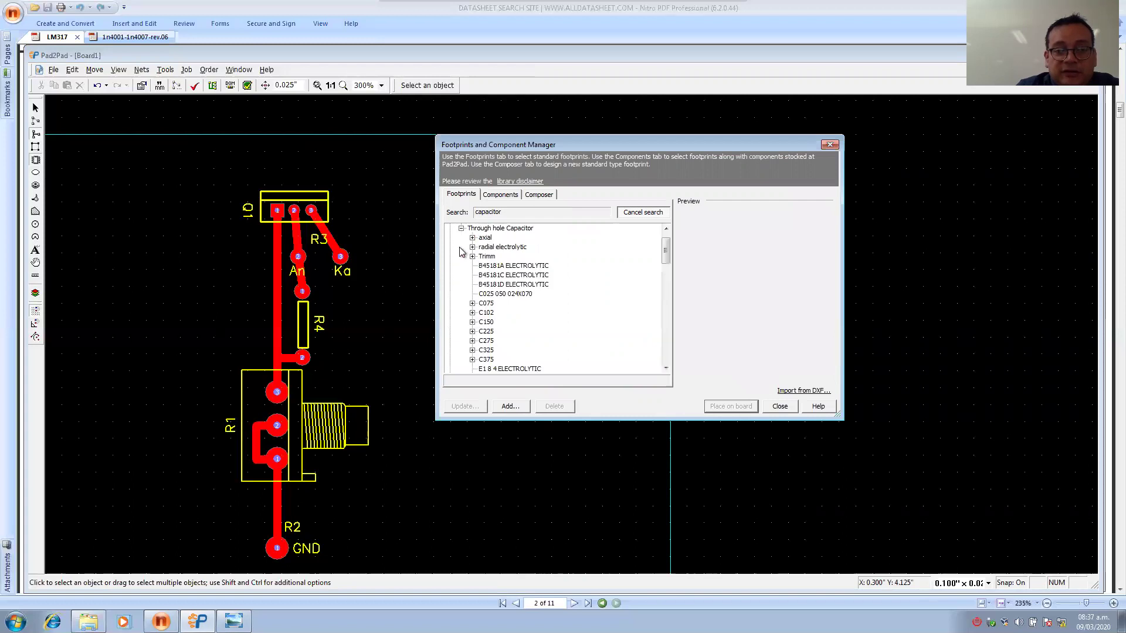
click(496, 267)
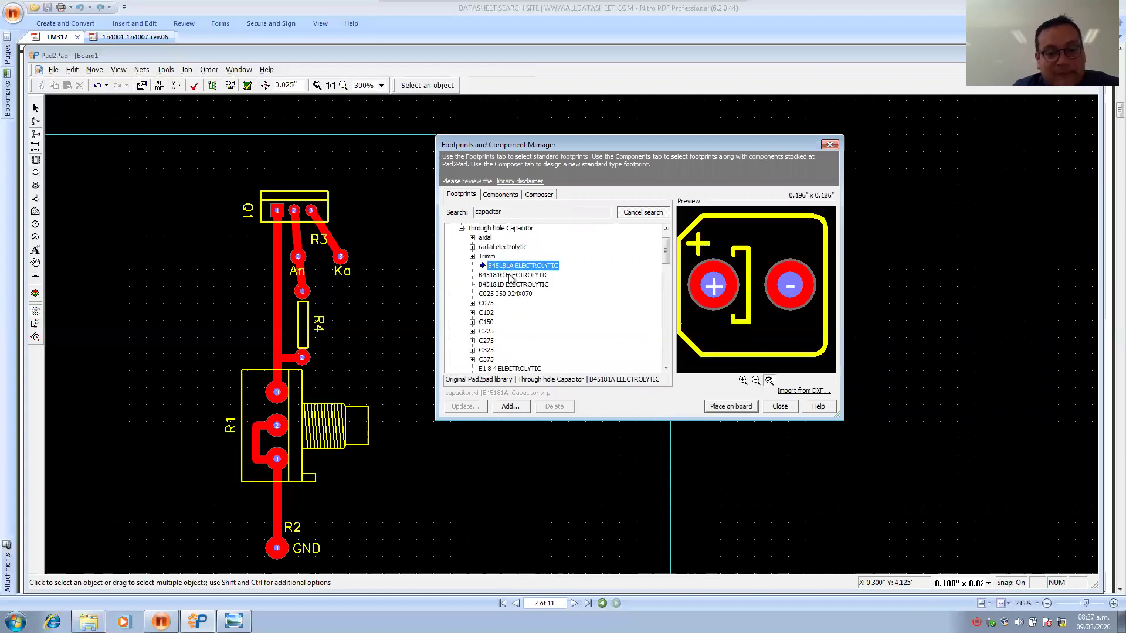
click(473, 238)
click(508, 247)
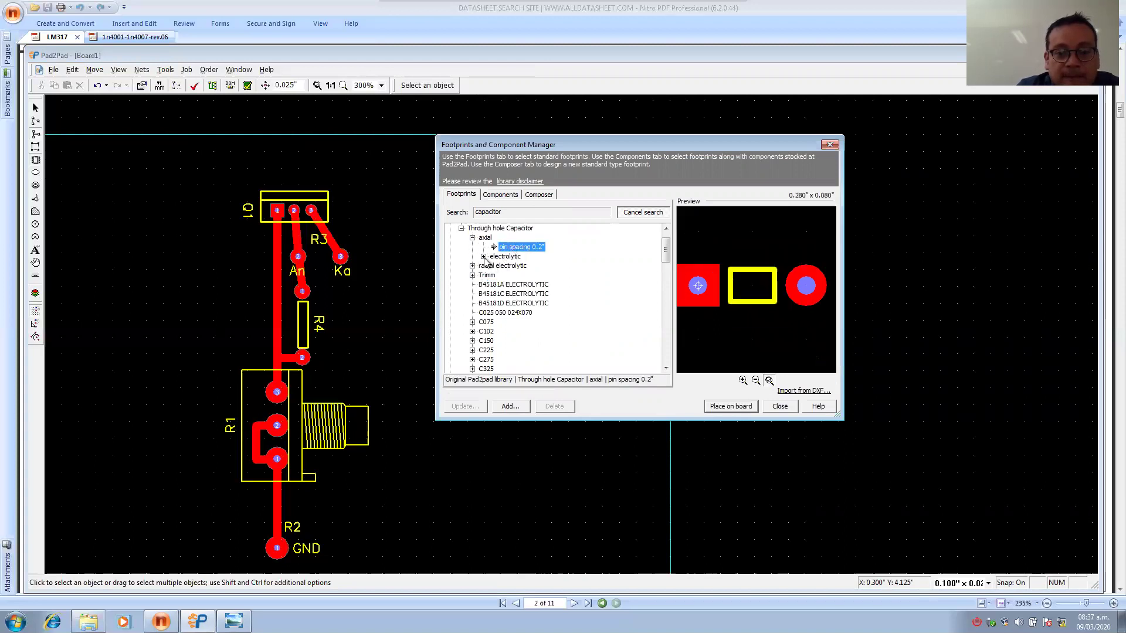
click(484, 257)
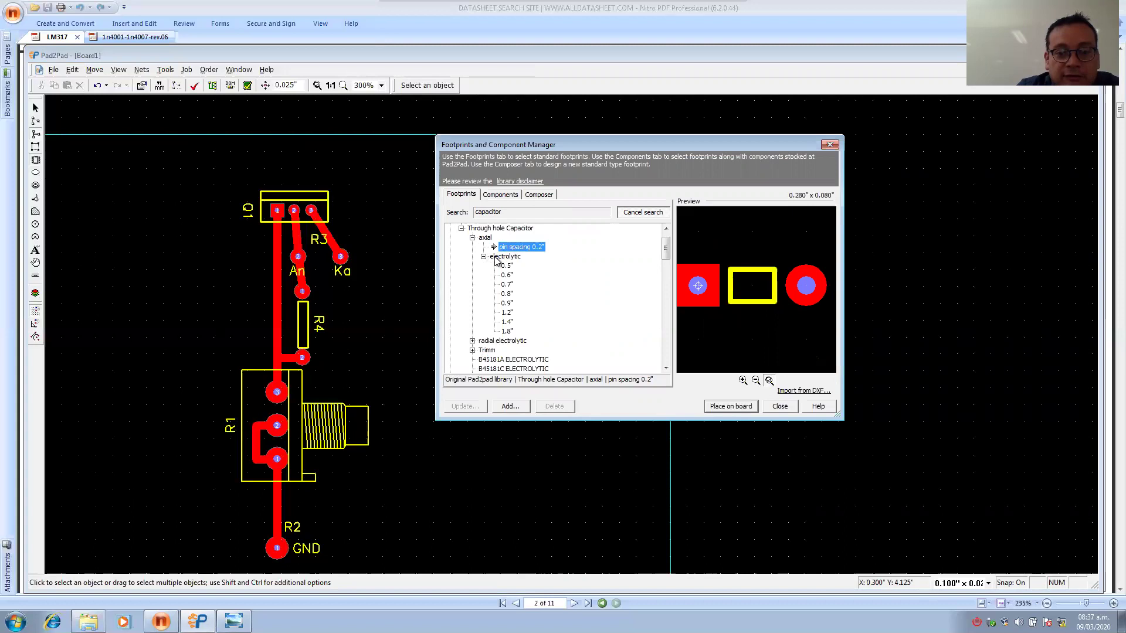
click(508, 295)
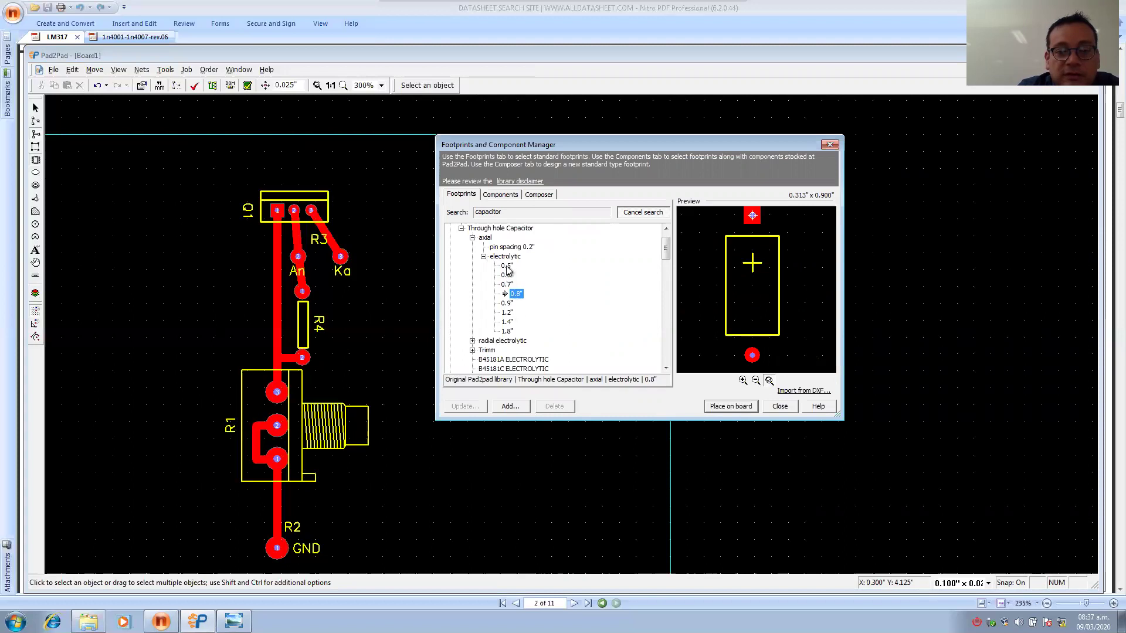
Place one 0.5 in axial electrolytic capacitor in the free area beside the long vertical trace, at X 1.100 in, Y 2.775 in.
click(730, 406)
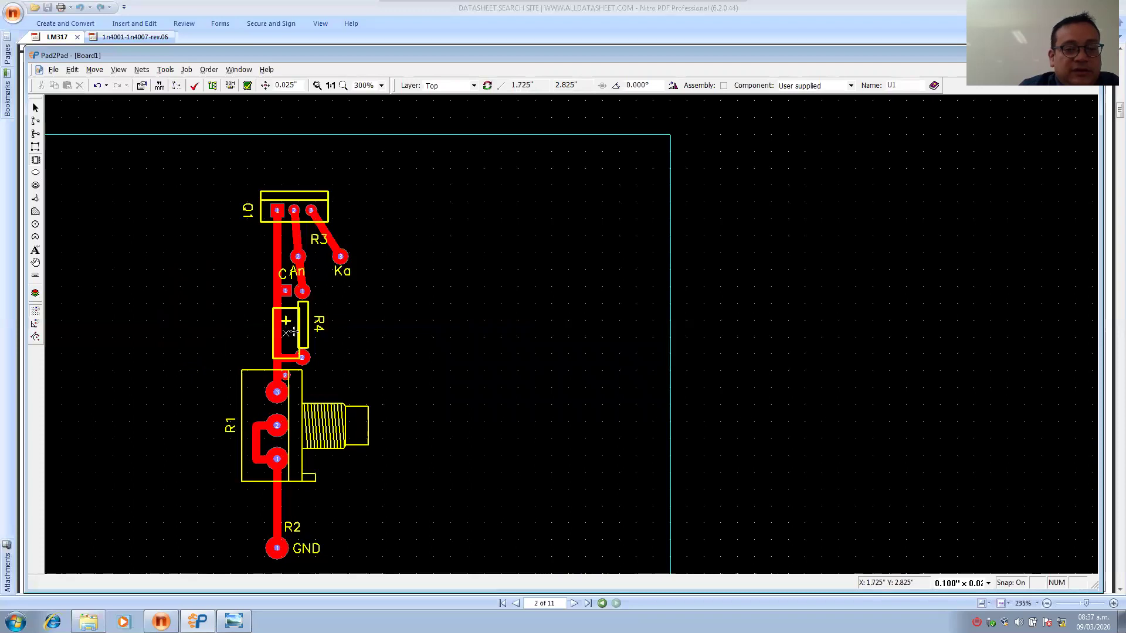
drag(322, 329, 322, 334)
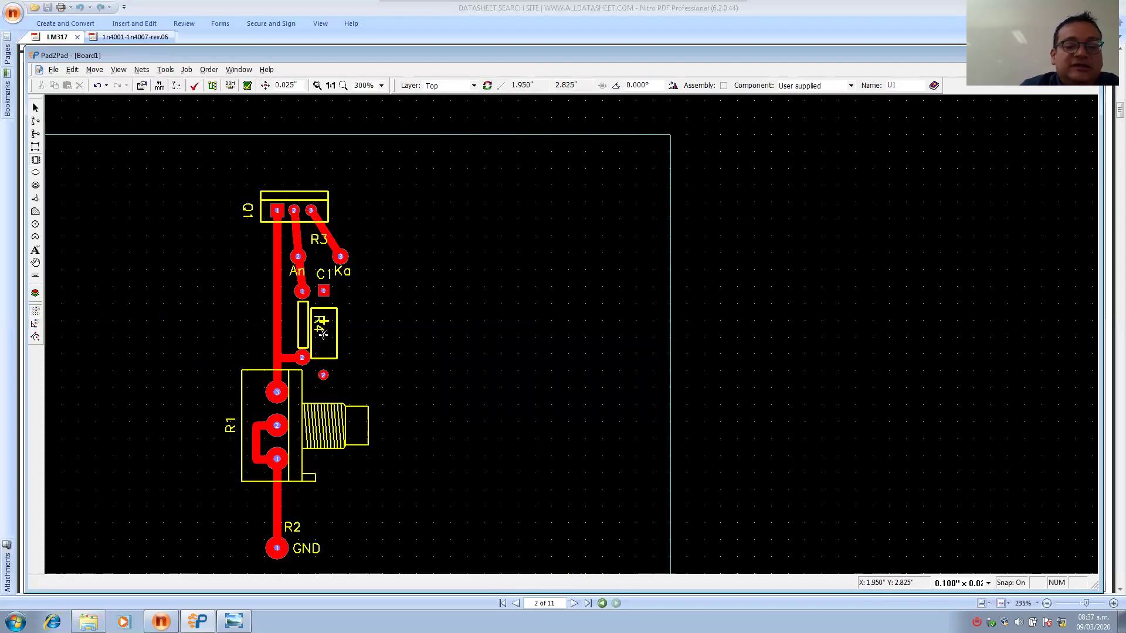
drag(323, 333, 180, 342)
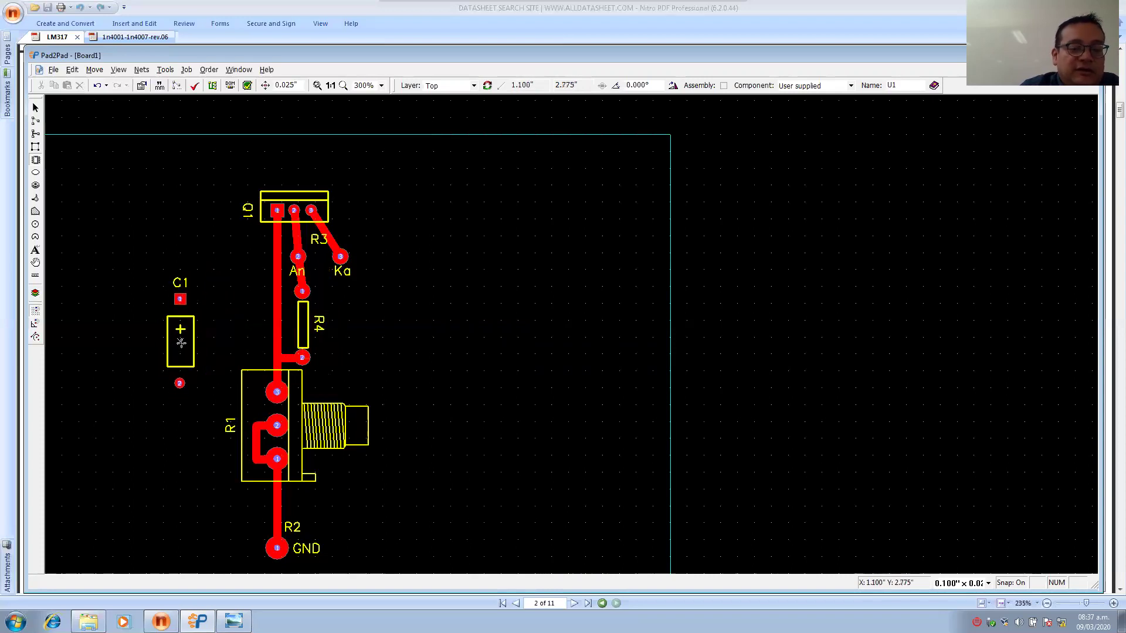
click(181, 343)
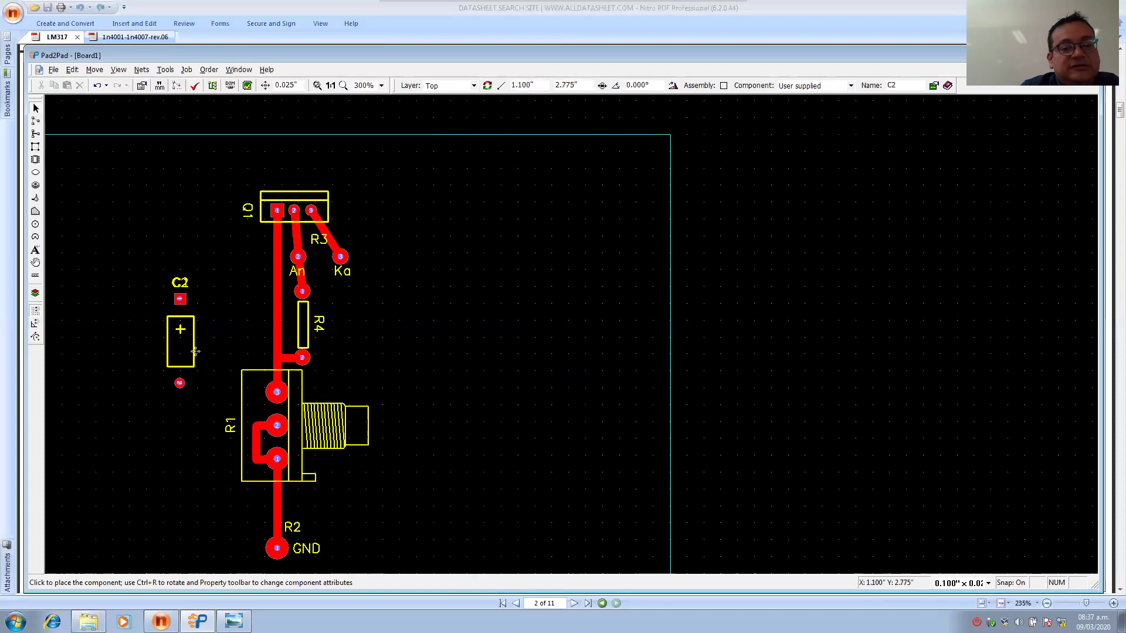
key(Escape)
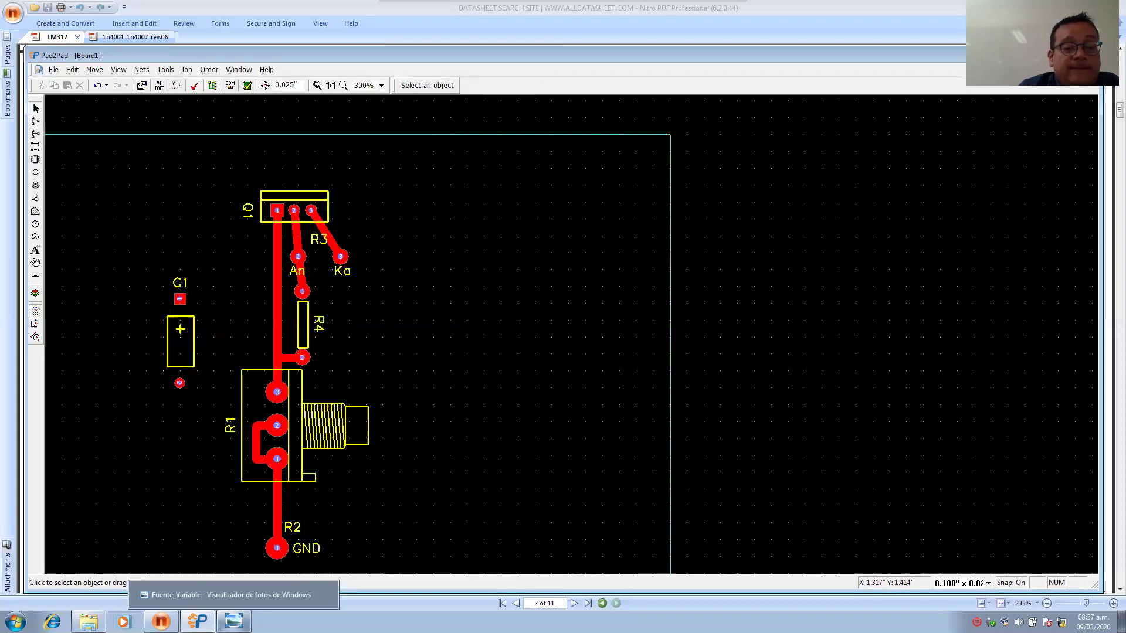
Check the schematic and move C1 down beside R1, so its positive pad at X 0.975 in lines up with R1's upper pad.
click(233, 622)
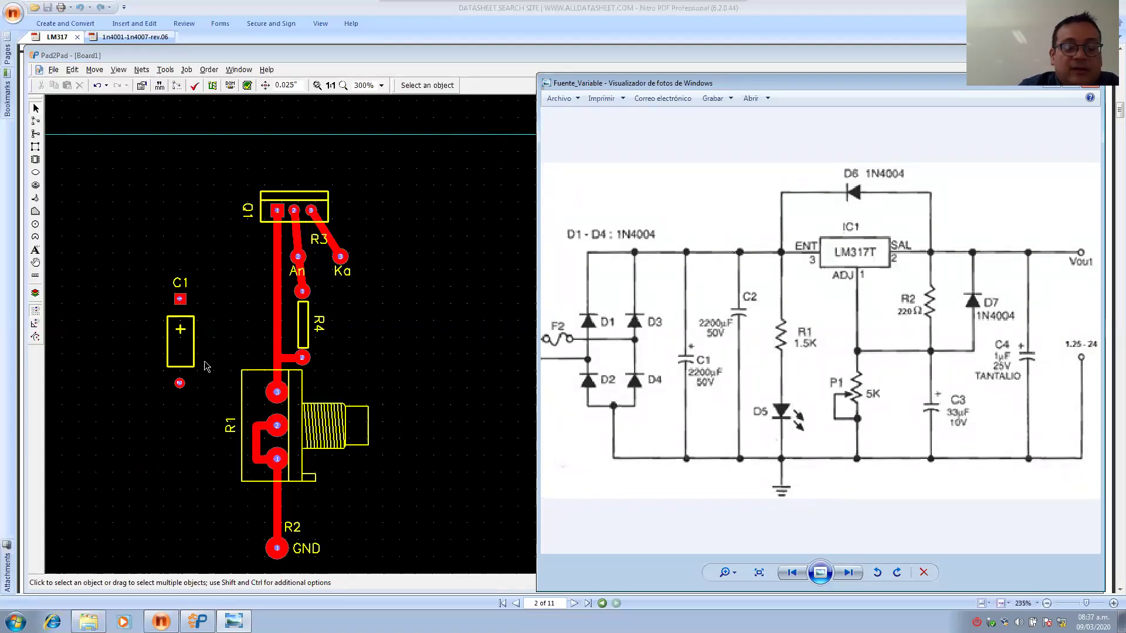
click(183, 328)
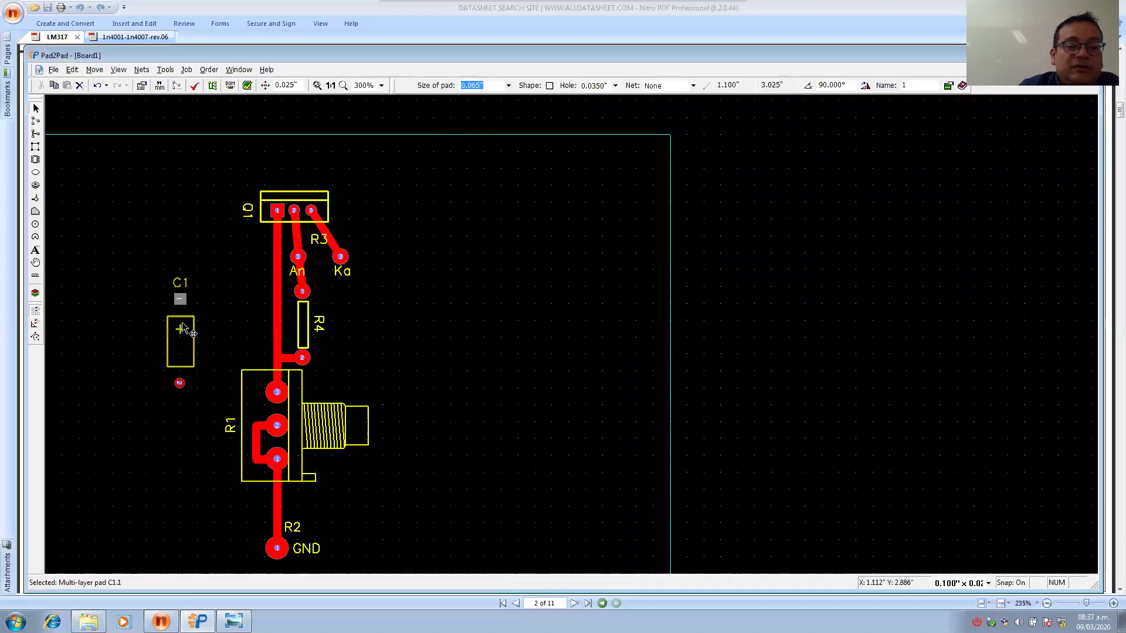
drag(182, 323, 173, 406)
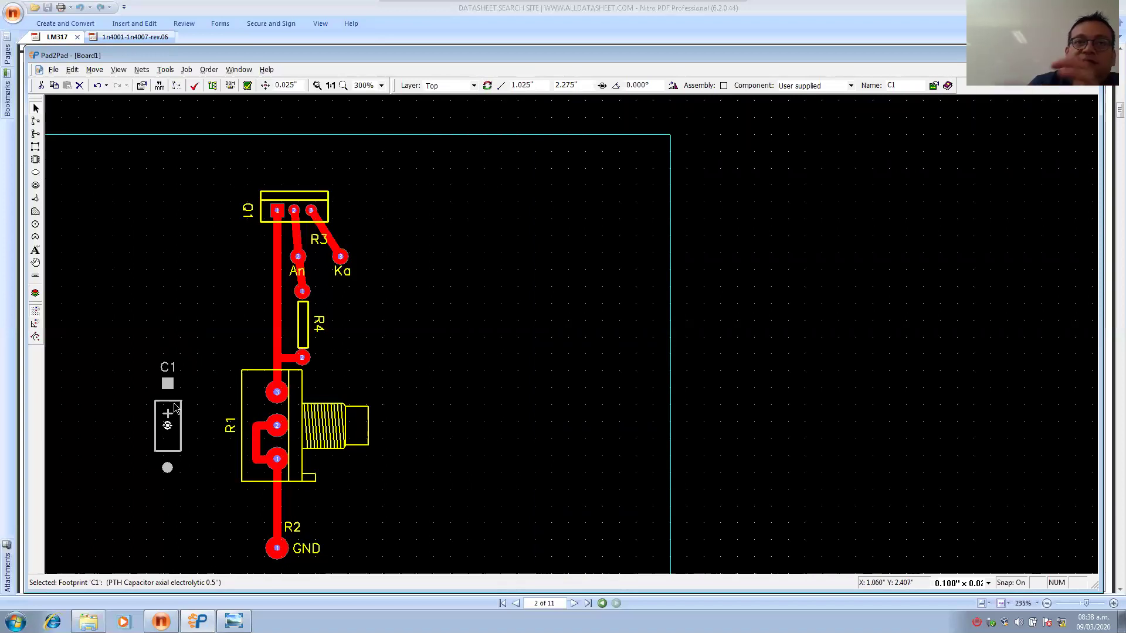
mouse_move(168, 386)
mouse_down()
mouse_move(216, 381)
mouse_move(157, 385)
mouse_up()
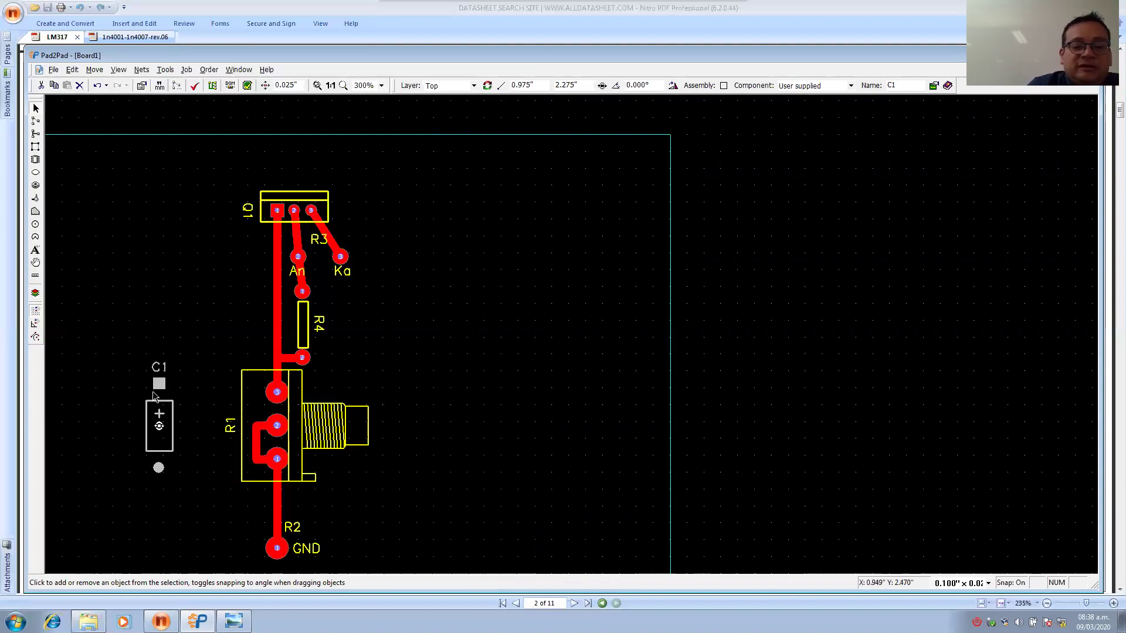
drag(164, 384, 166, 387)
click(225, 396)
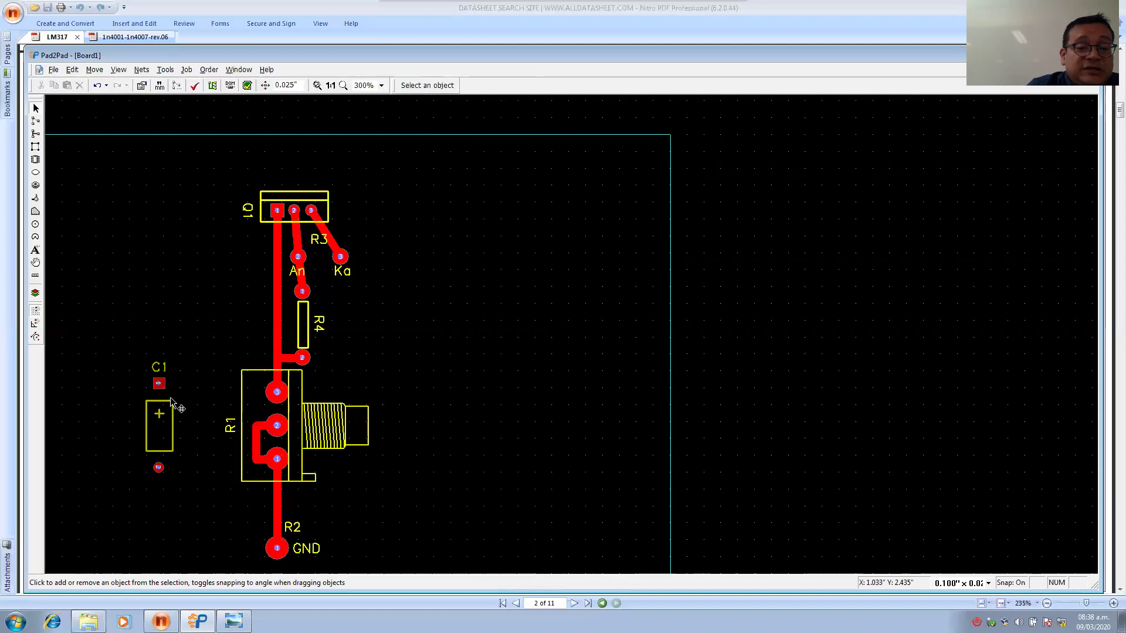
click(35, 134)
key(Escape)
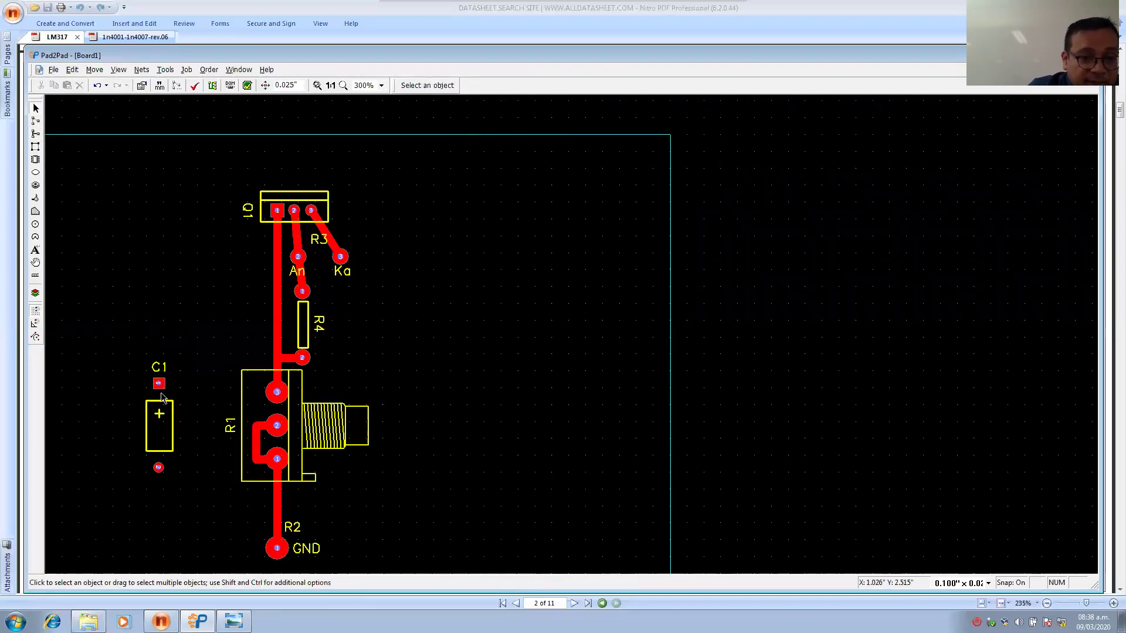
drag(162, 387, 163, 397)
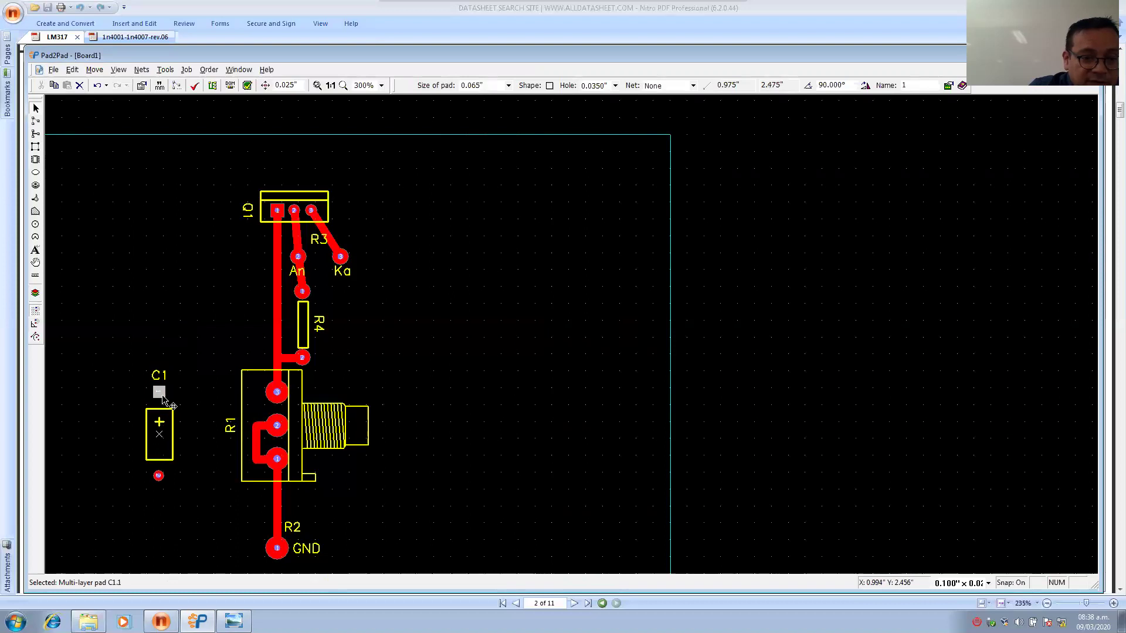
Route 0.050 in traces from C1's positive pad to R1's upper pad and from its negative pad to the GND pad.
click(40, 147)
click(277, 393)
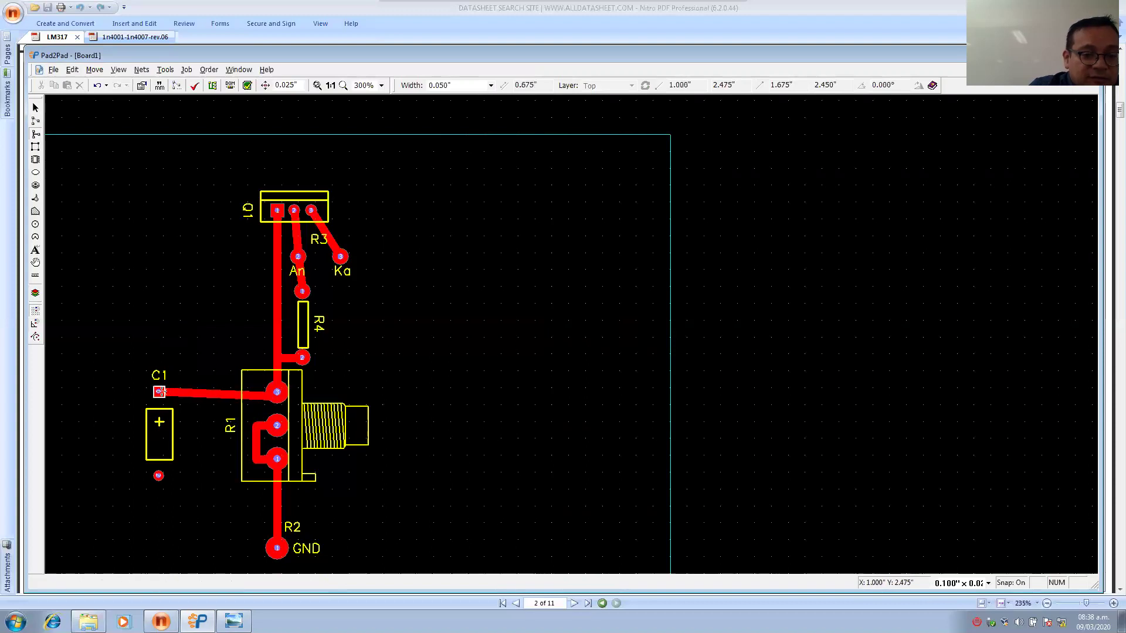
key(Escape)
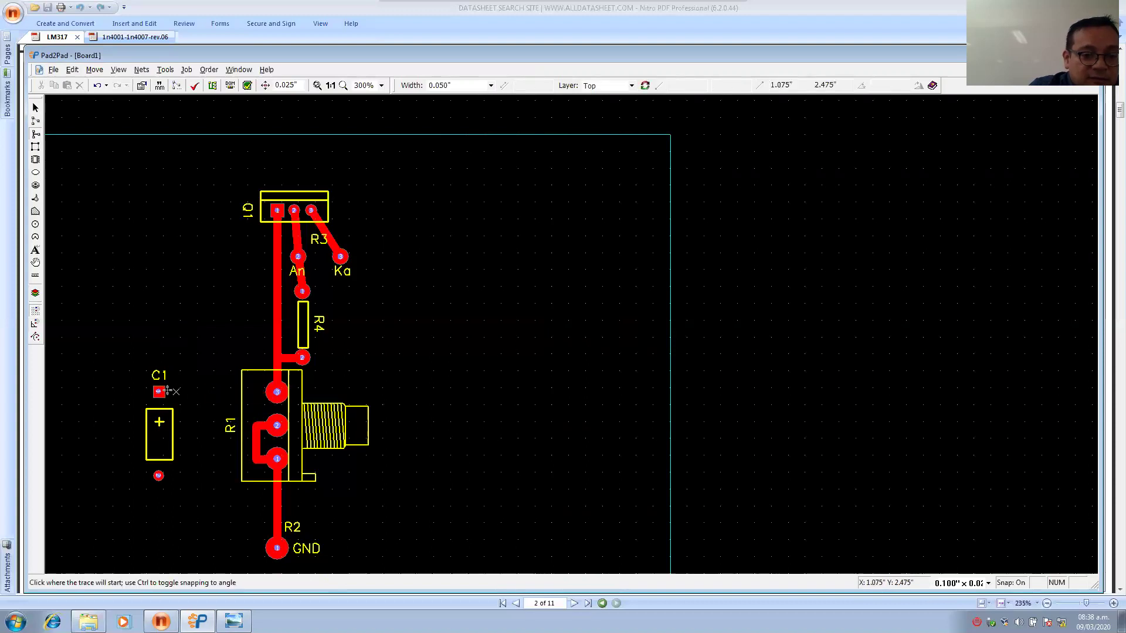
click(160, 391)
click(278, 393)
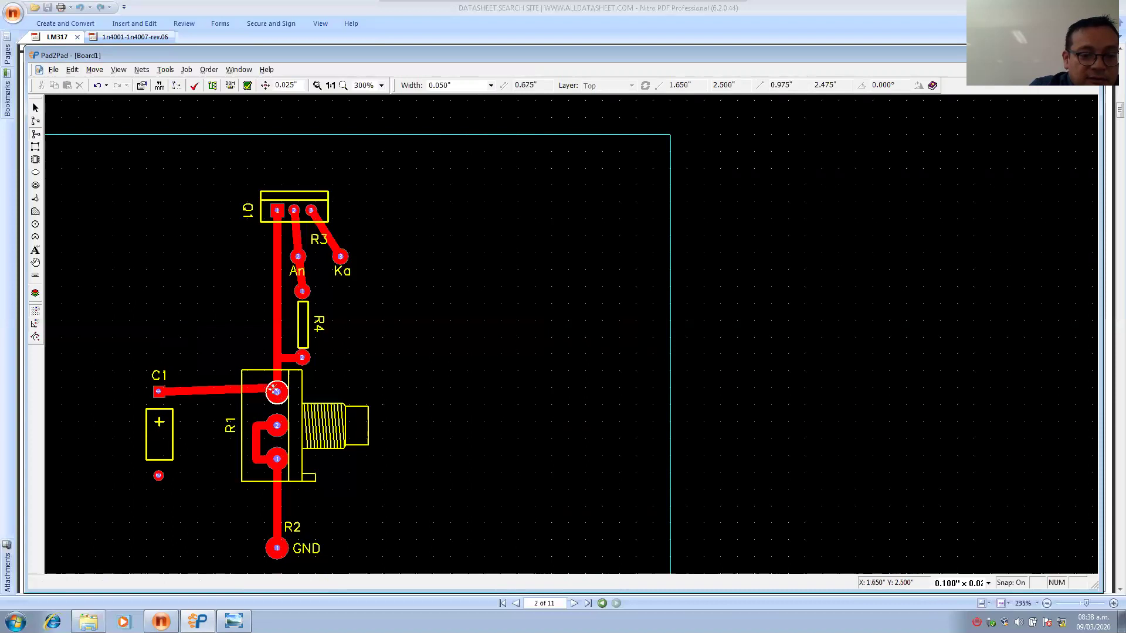
click(159, 476)
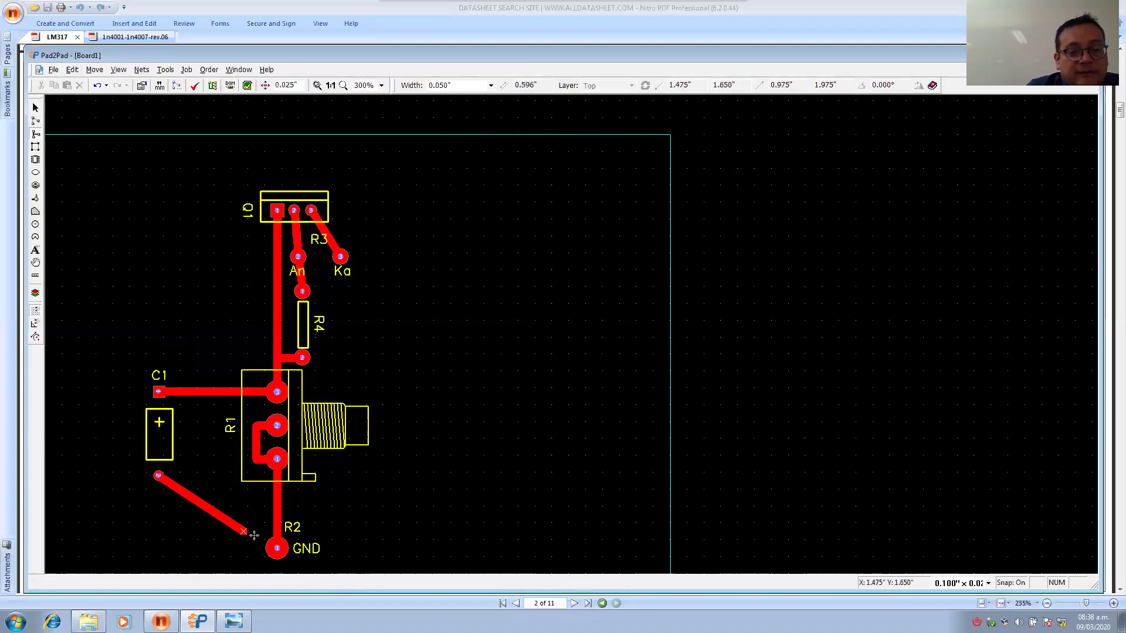
click(276, 547)
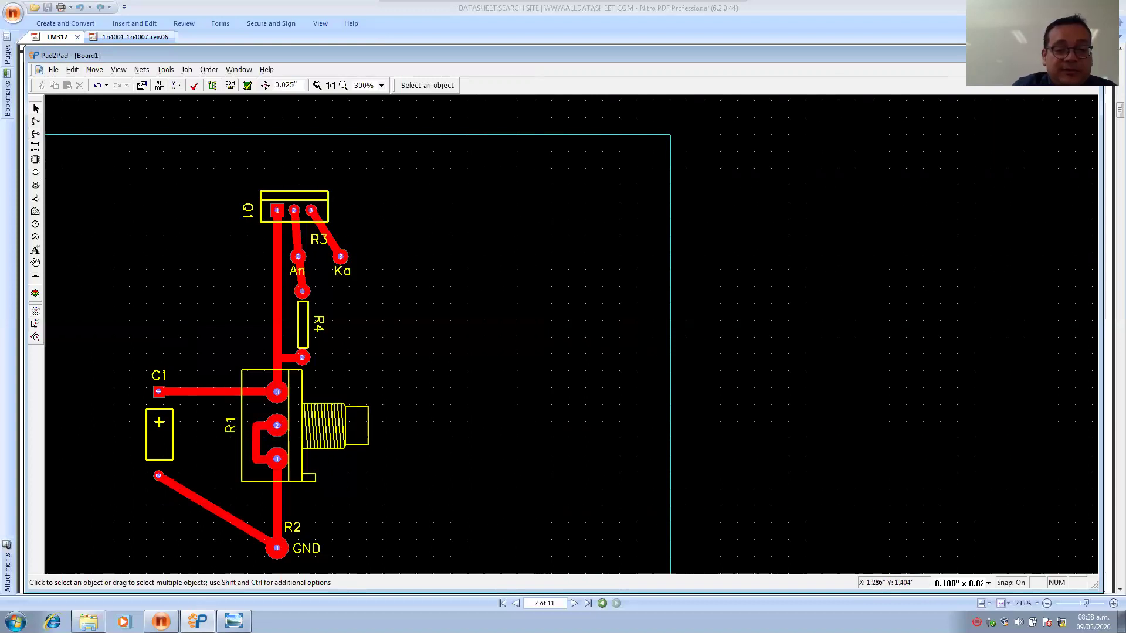
Check the schematic, rename the C1 designator as C 33mF, and move the label beside the capacitor's body, away from R1.
click(233, 621)
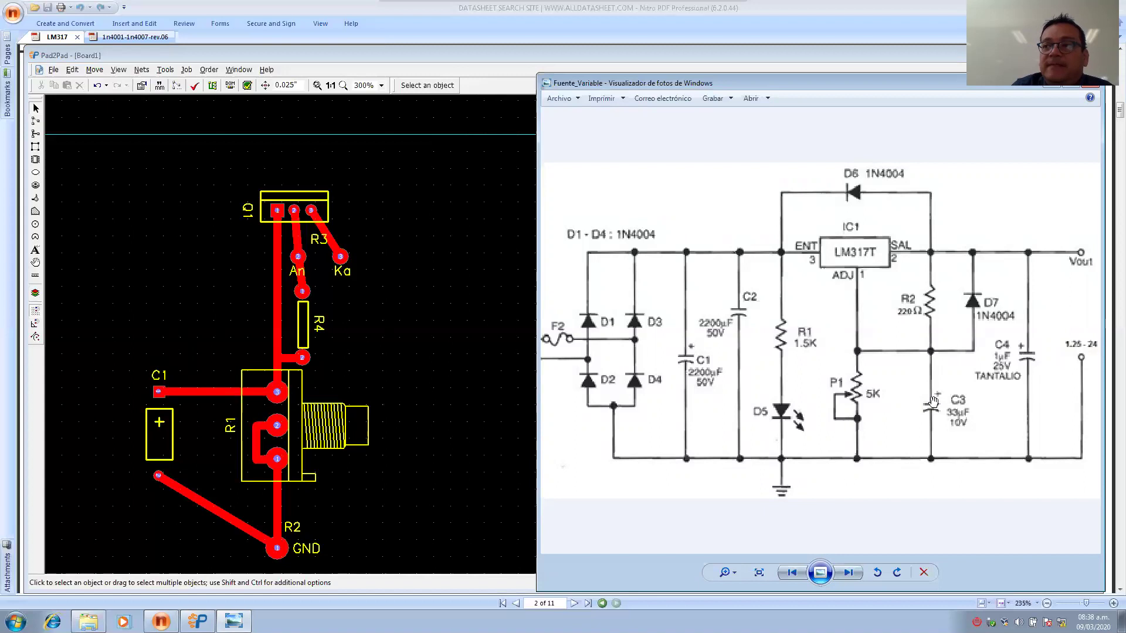
click(38, 130)
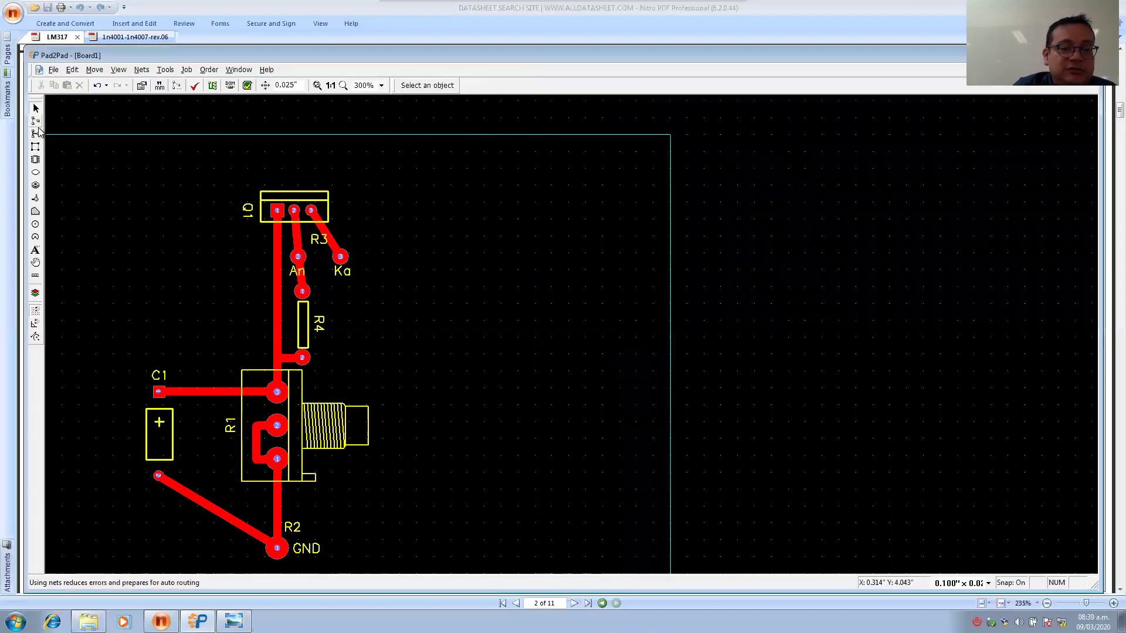
double_click(162, 376)
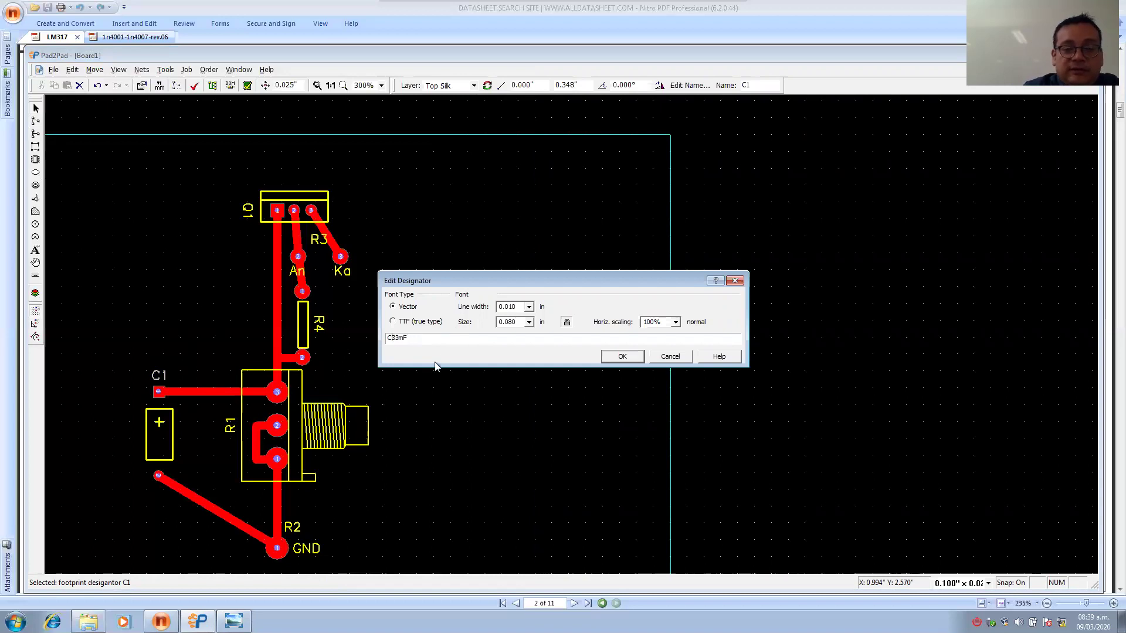
click(622, 357)
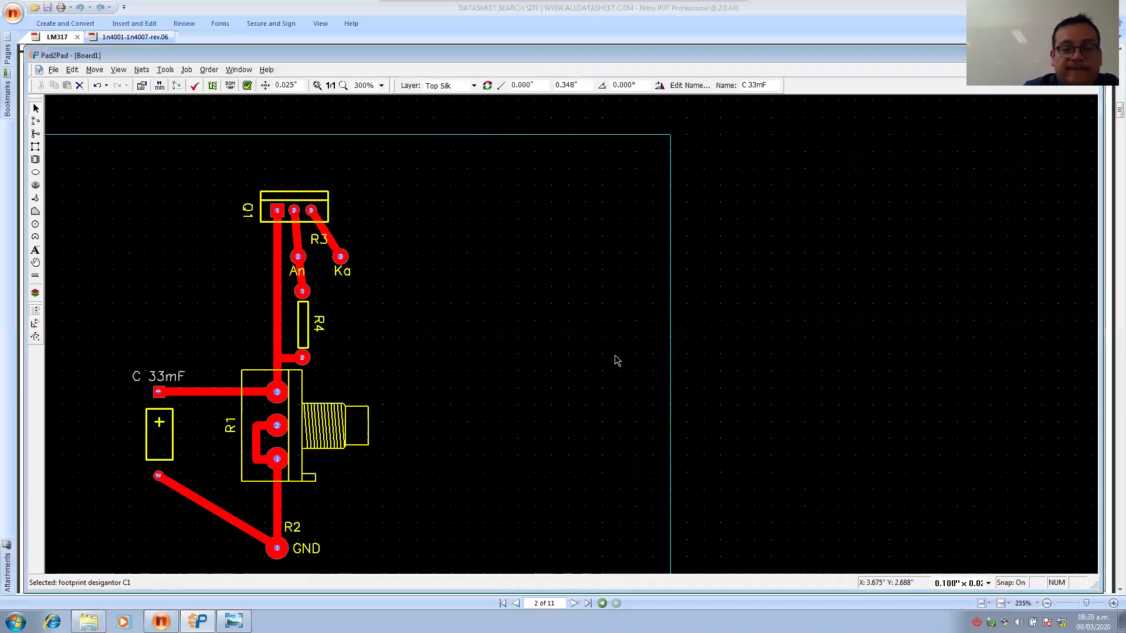
drag(131, 377, 87, 433)
click(197, 448)
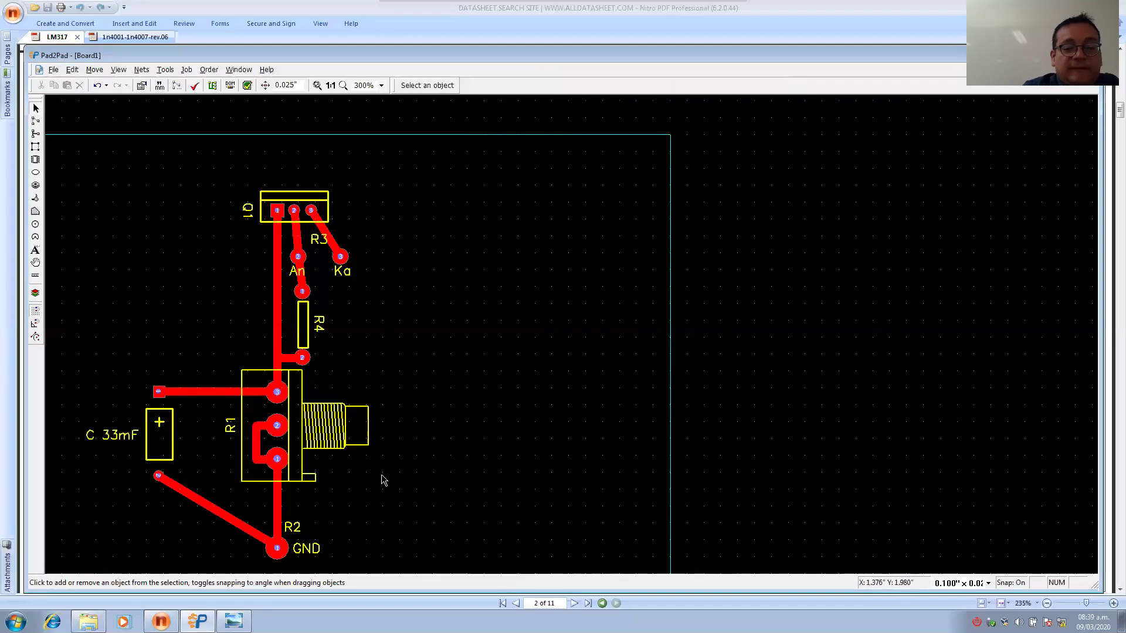
Check the schematic and rename the R4 designator as R 220.
key(alt+Tab)
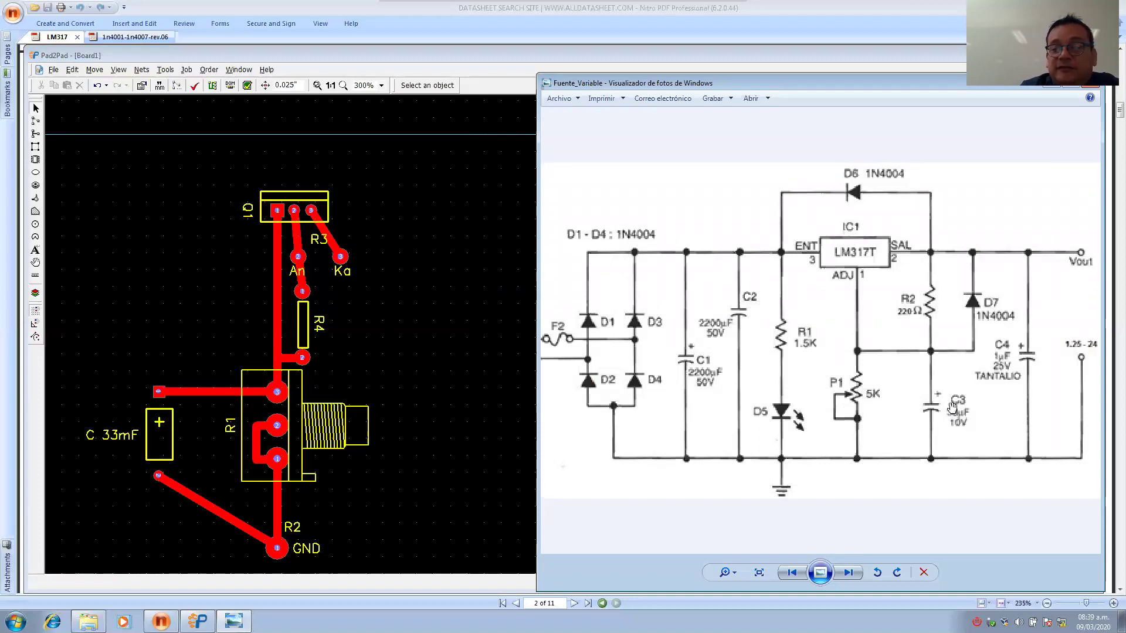
click(320, 331)
double_click(320, 330)
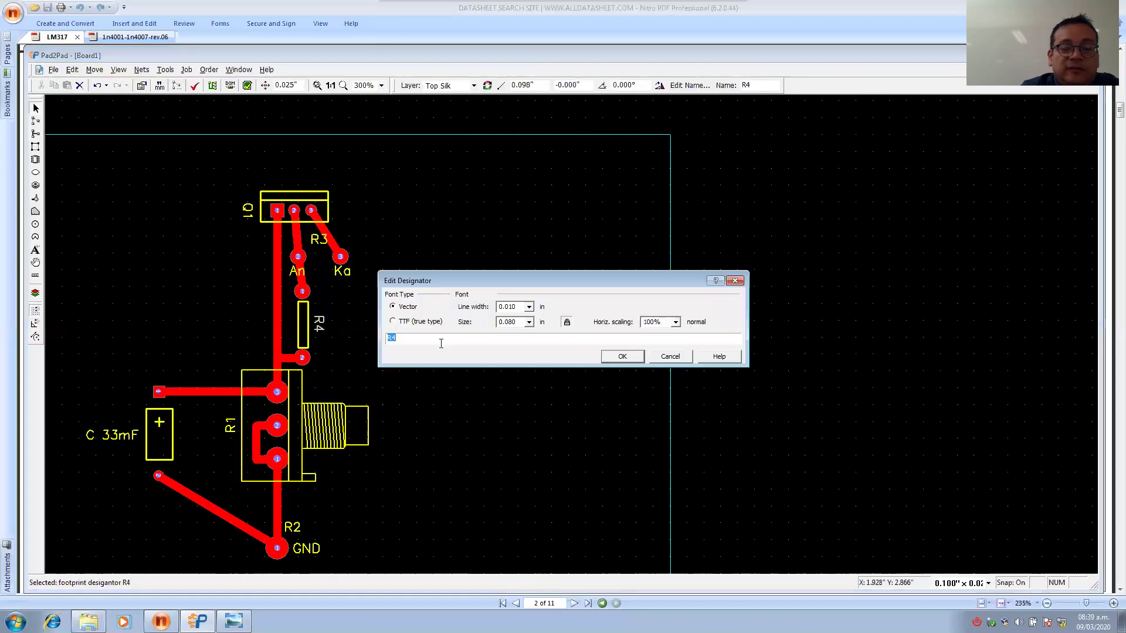
text(R2)
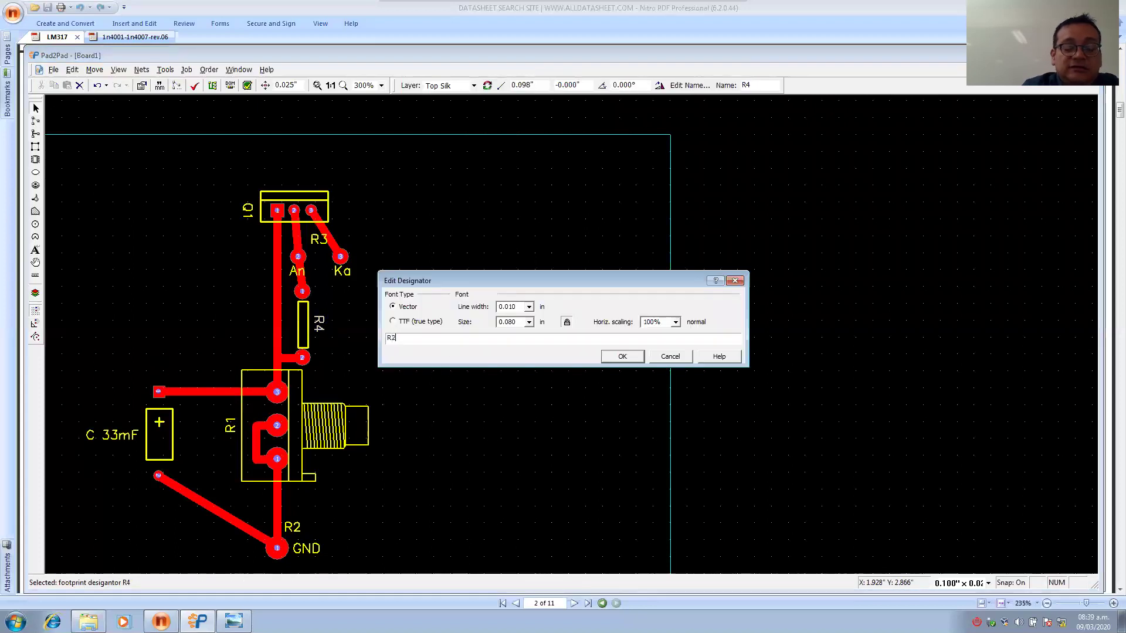
text(220)
click(638, 360)
Rotate the R 220 label so it reads horizontally and position it just beside the resistor's outline.
right_click(322, 331)
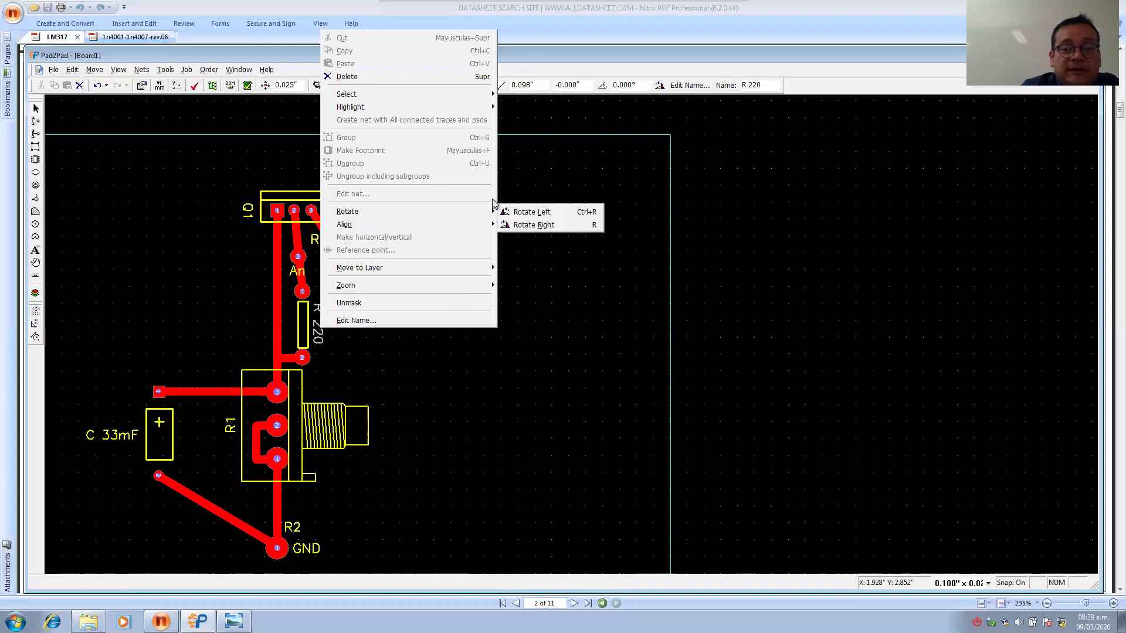
click(519, 211)
right_click(321, 311)
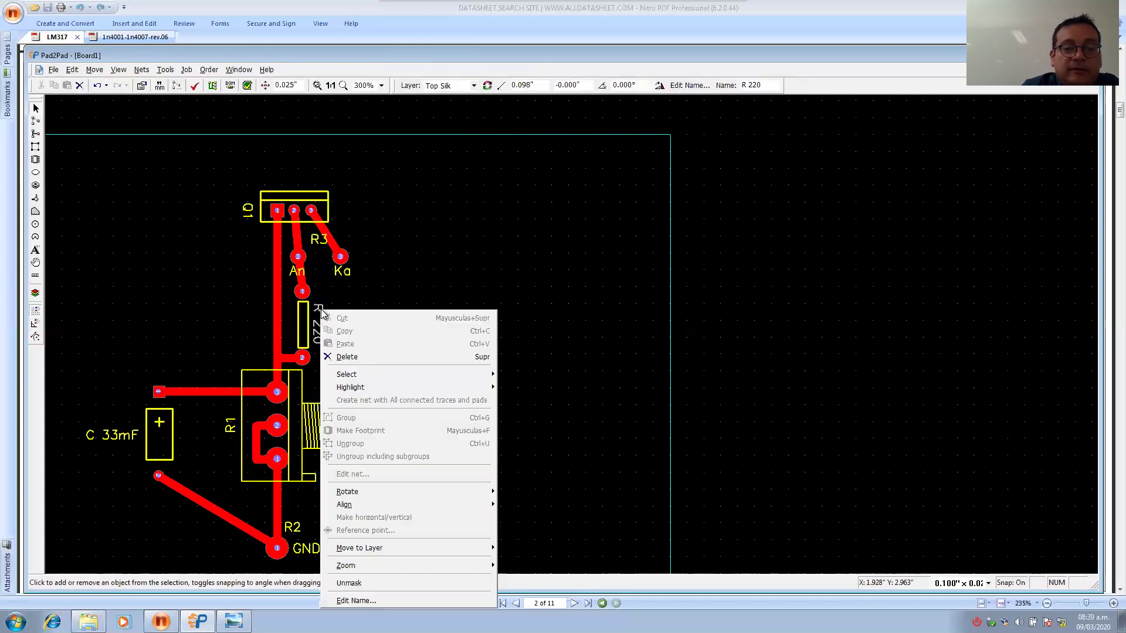
mouse_move(401, 492)
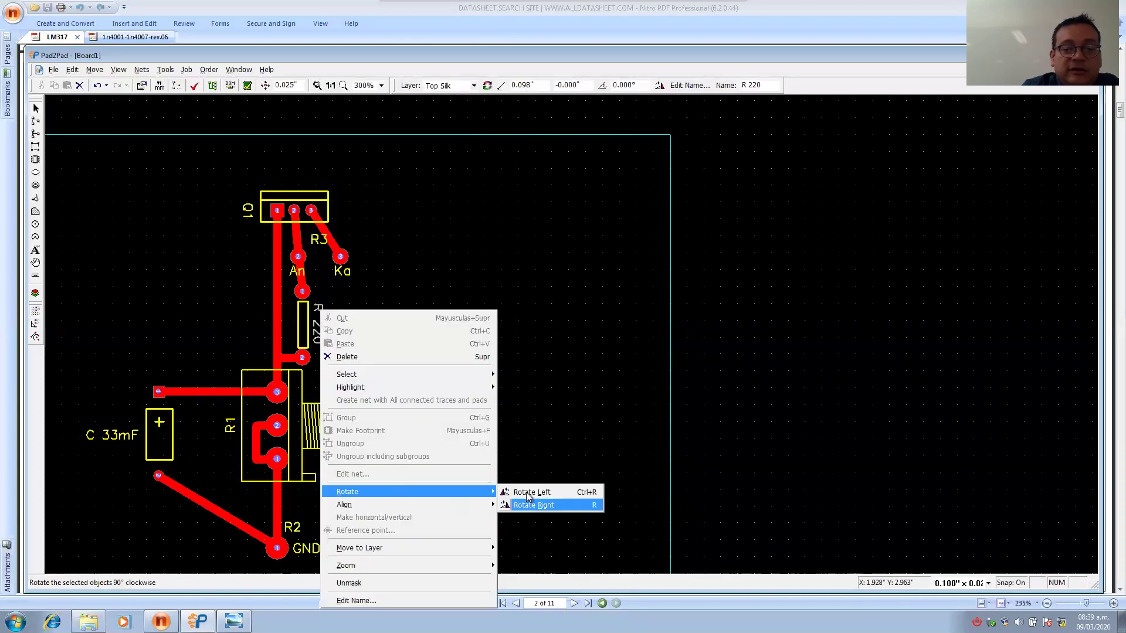
click(531, 505)
mouse_move(345, 329)
mouse_down()
mouse_move(352, 342)
mouse_move(364, 330)
mouse_up()
click(485, 309)
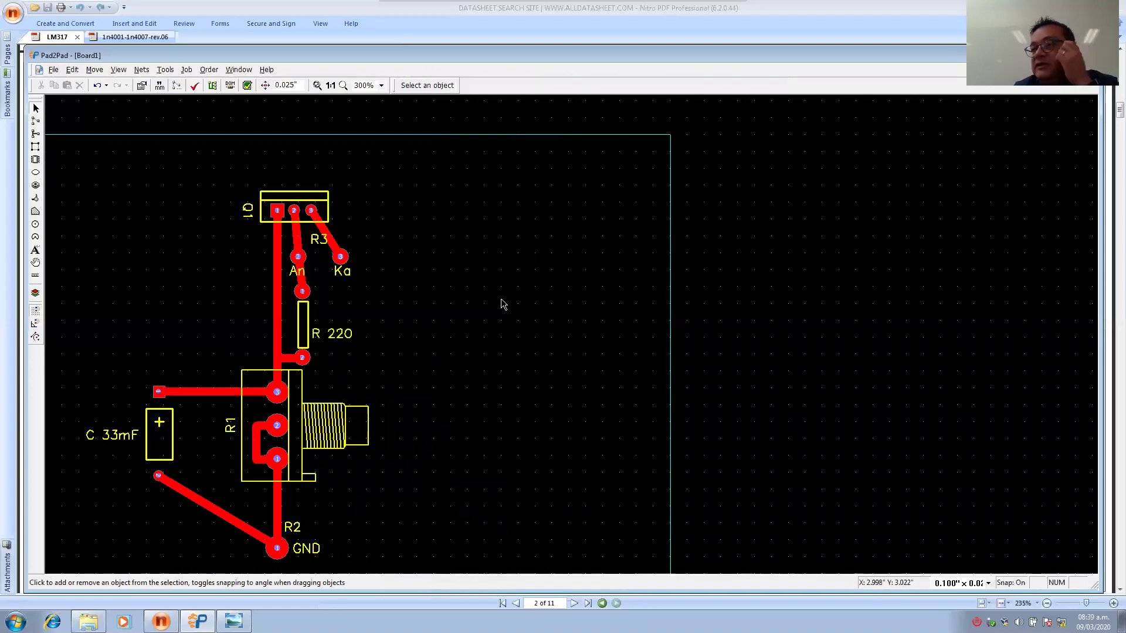
Rotate the Q1 label 90° counterclockwise and center it above the regulator's outline.
right_click(248, 210)
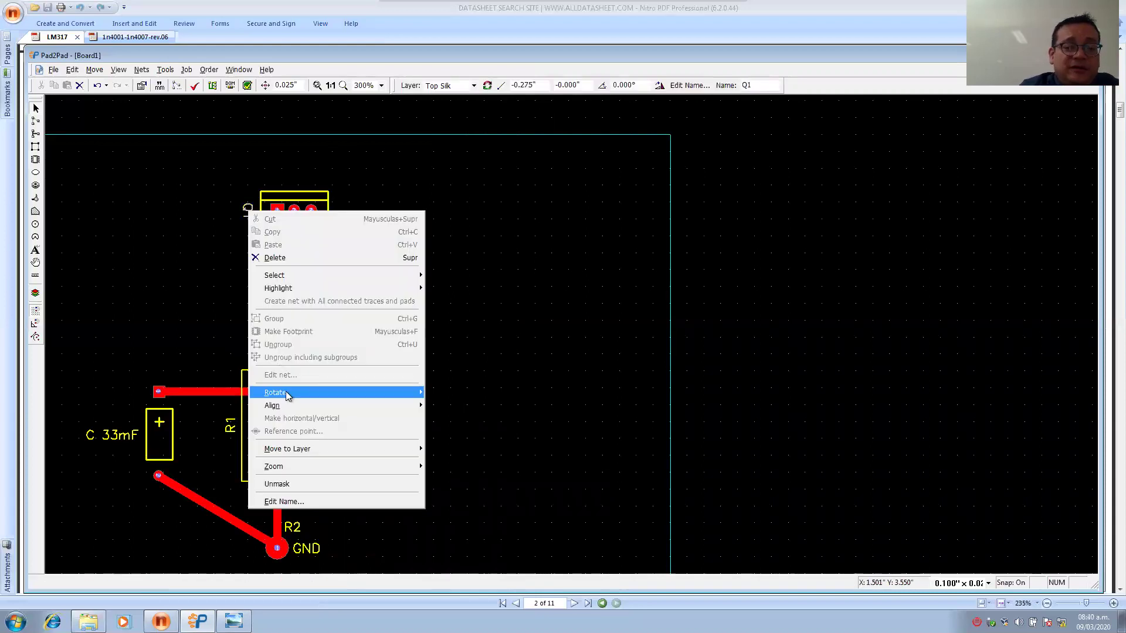
mouse_move(286, 392)
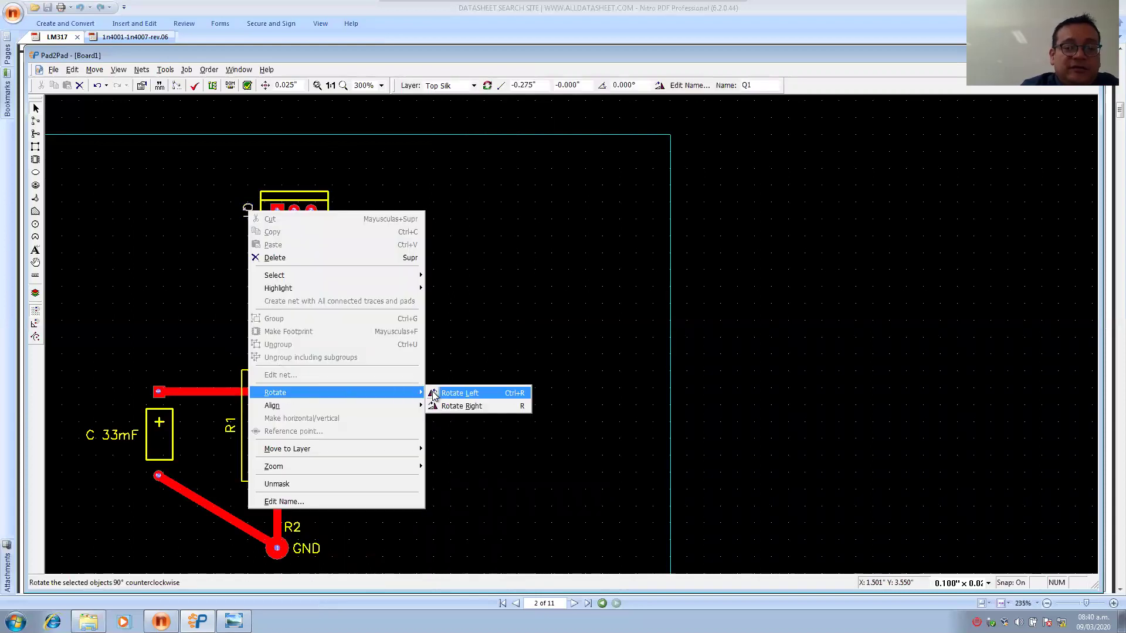
click(452, 393)
drag(248, 196, 294, 185)
Rename the Q1 designator as LM317T.
double_click(291, 185)
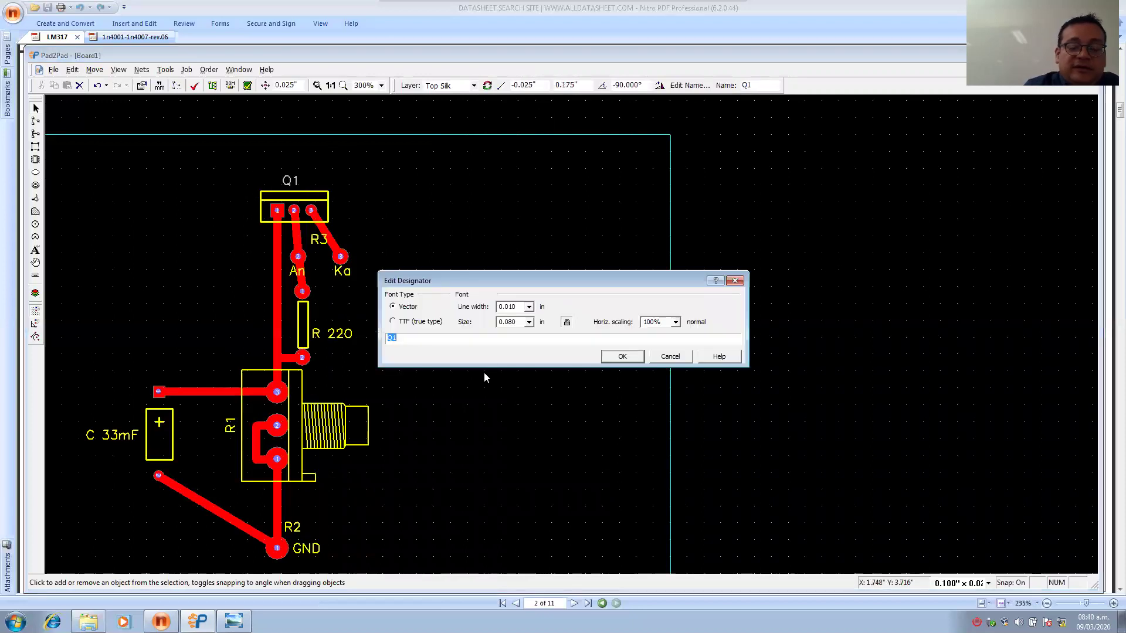
text(LM317T)
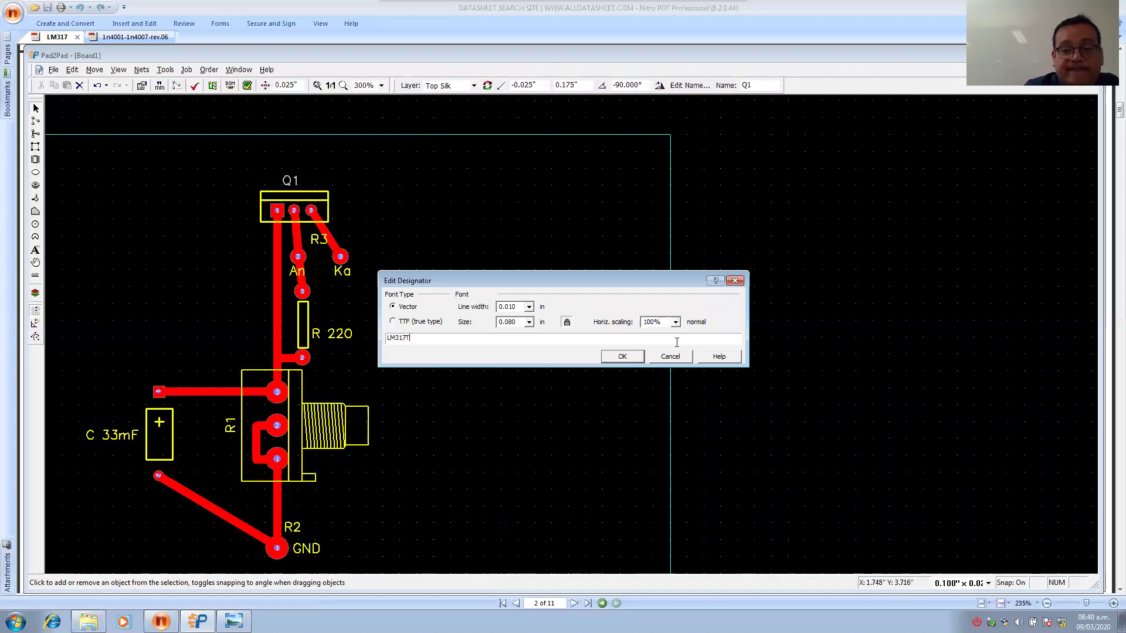
click(630, 360)
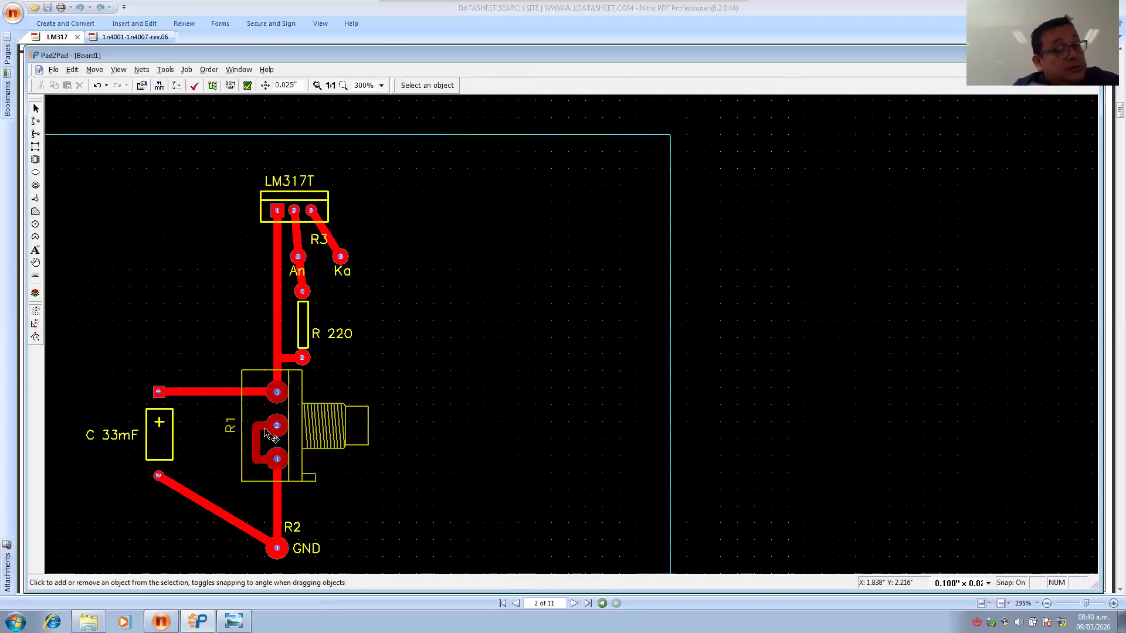
Rename the potentiometer's R1 designator as 5K.
double_click(233, 427)
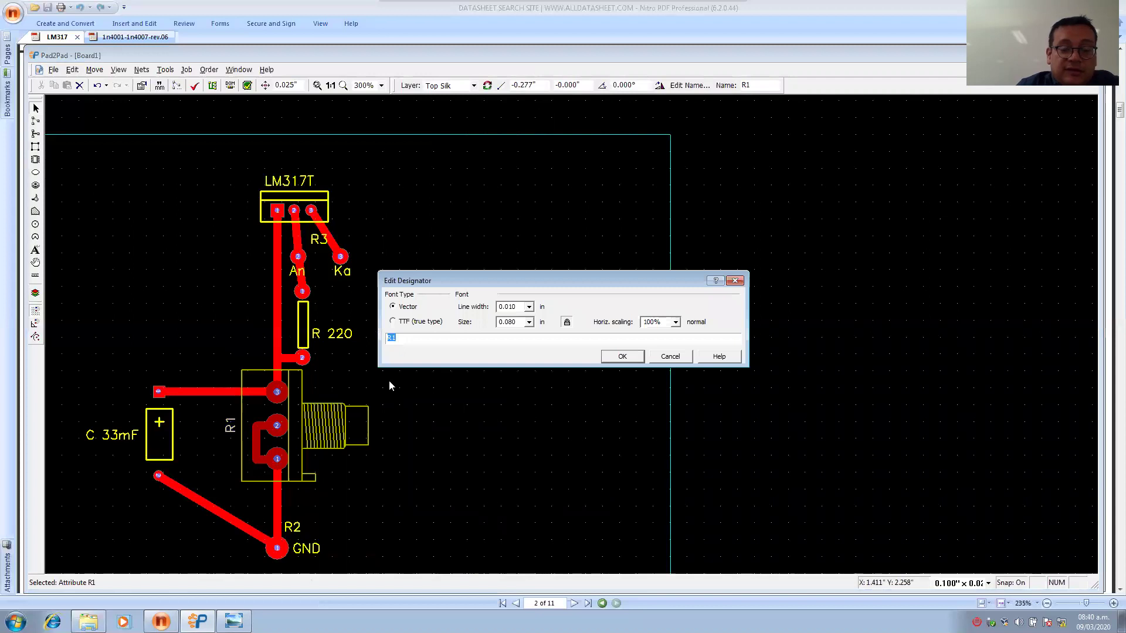
text(5K)
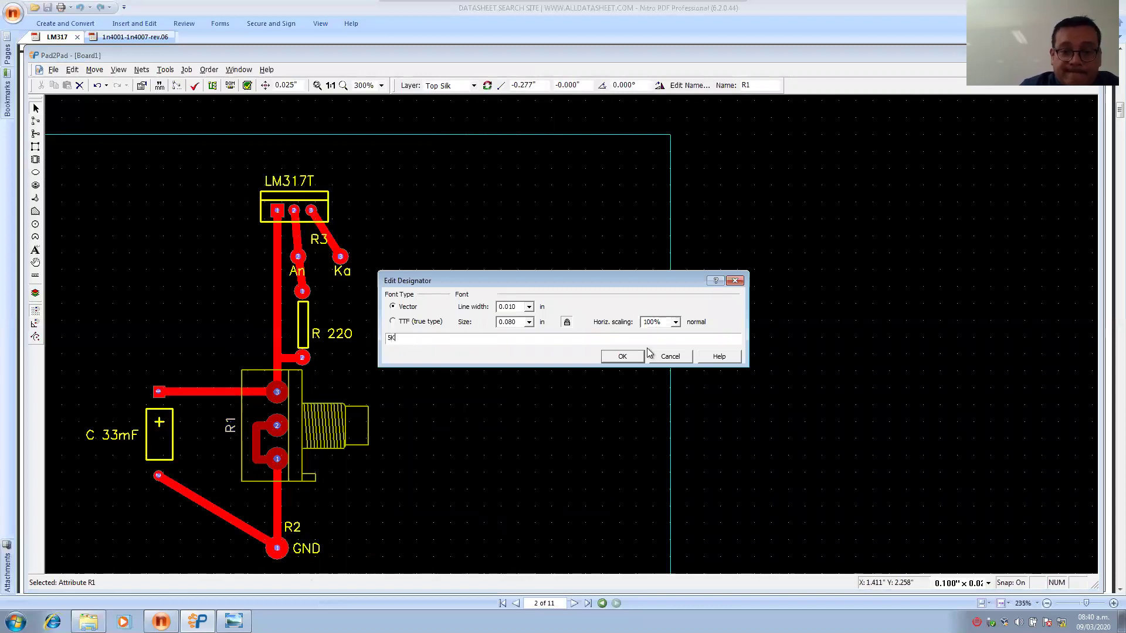
click(622, 357)
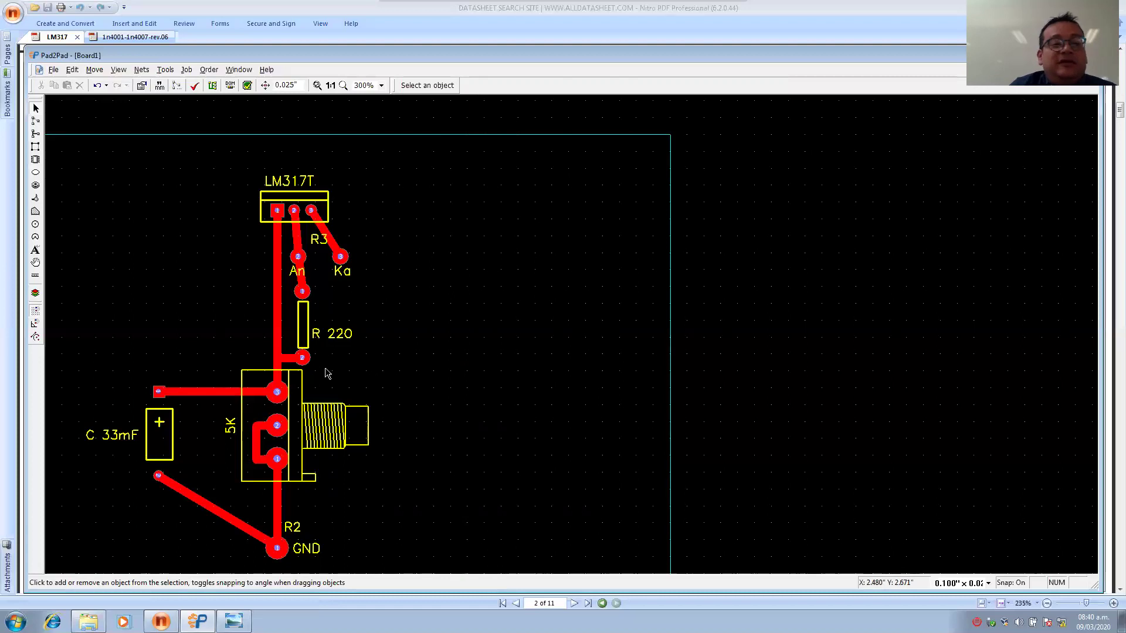
Hide the Top Silk layer to examine the bare traces and pads, and show it again.
click(36, 294)
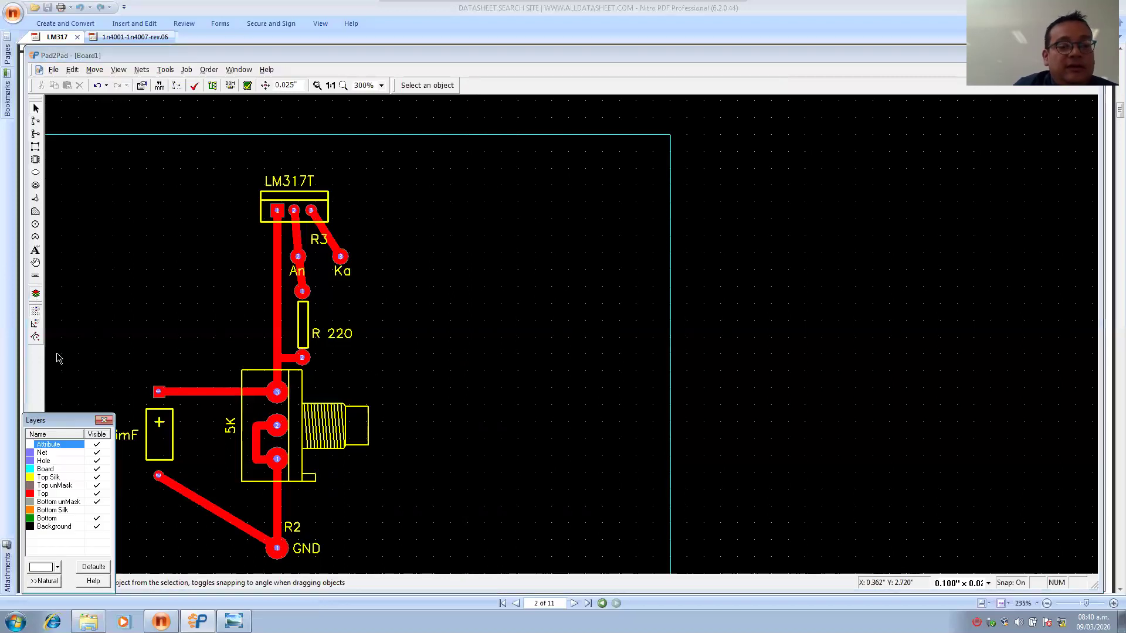
click(97, 478)
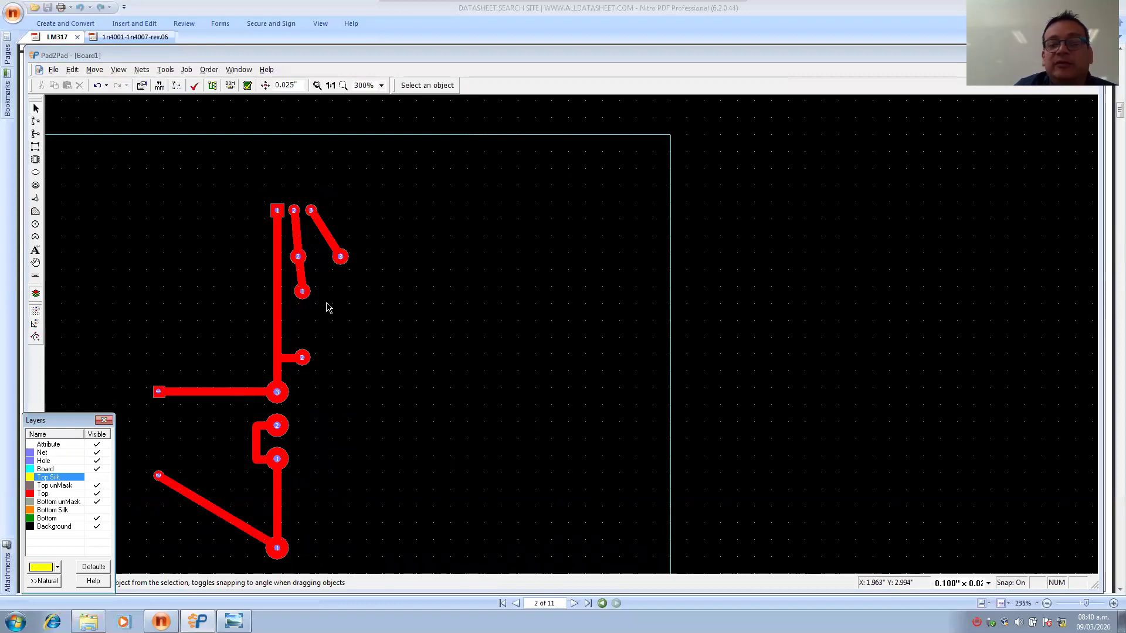
click(98, 479)
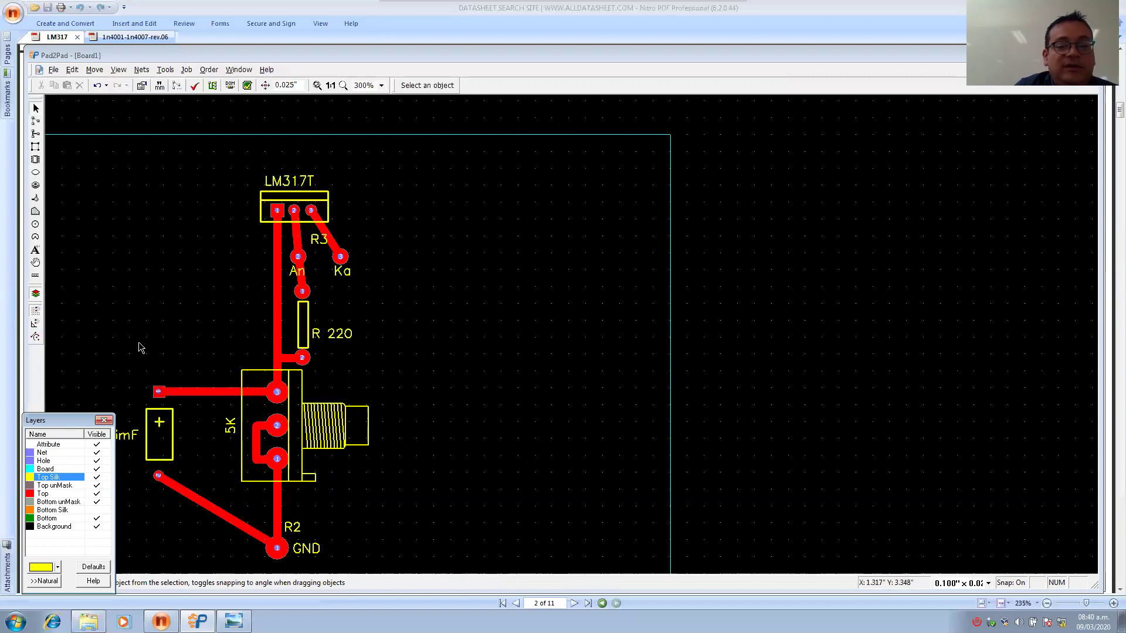
click(490, 318)
click(105, 421)
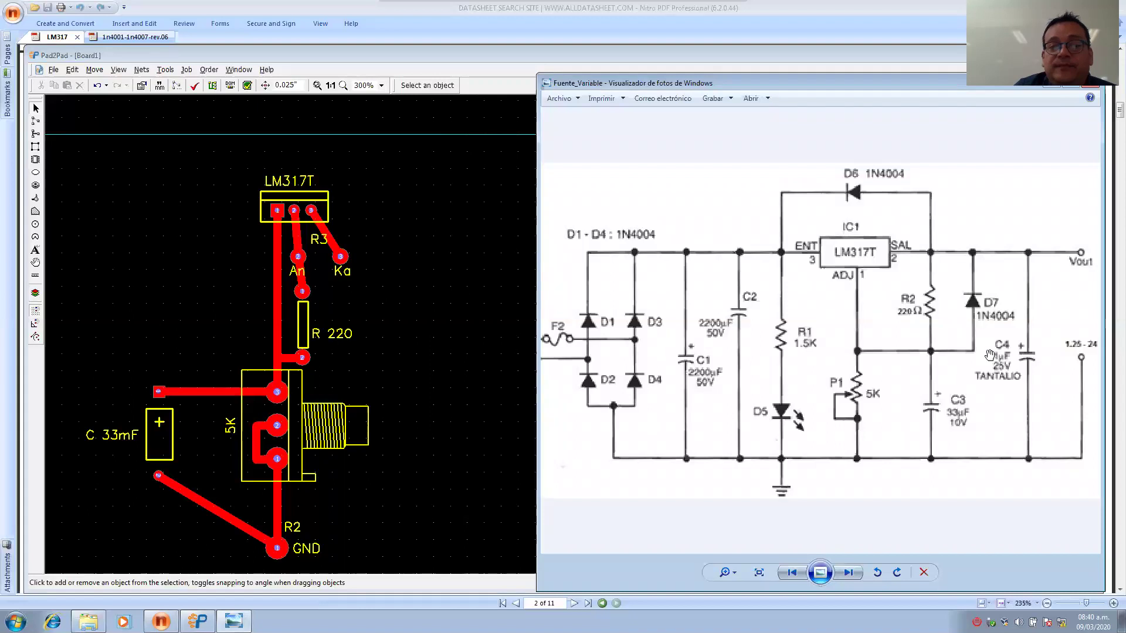
Copy the two-pad R3 footprint with its An and Ka pads and paste a duplicate on the board.
click(478, 278)
click(342, 262)
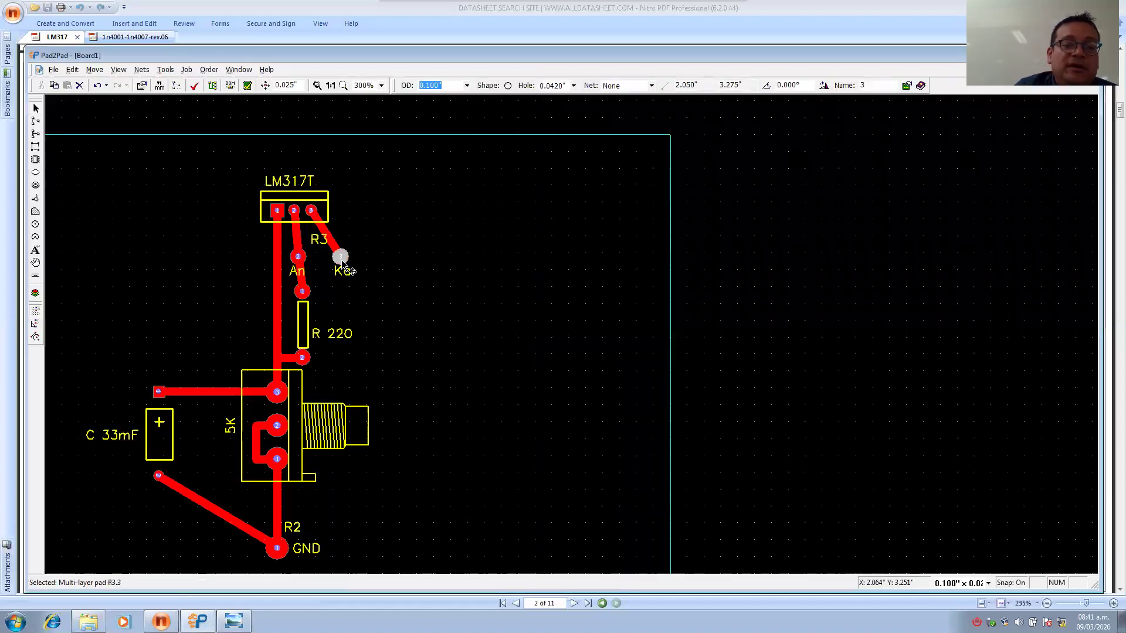
click(342, 270)
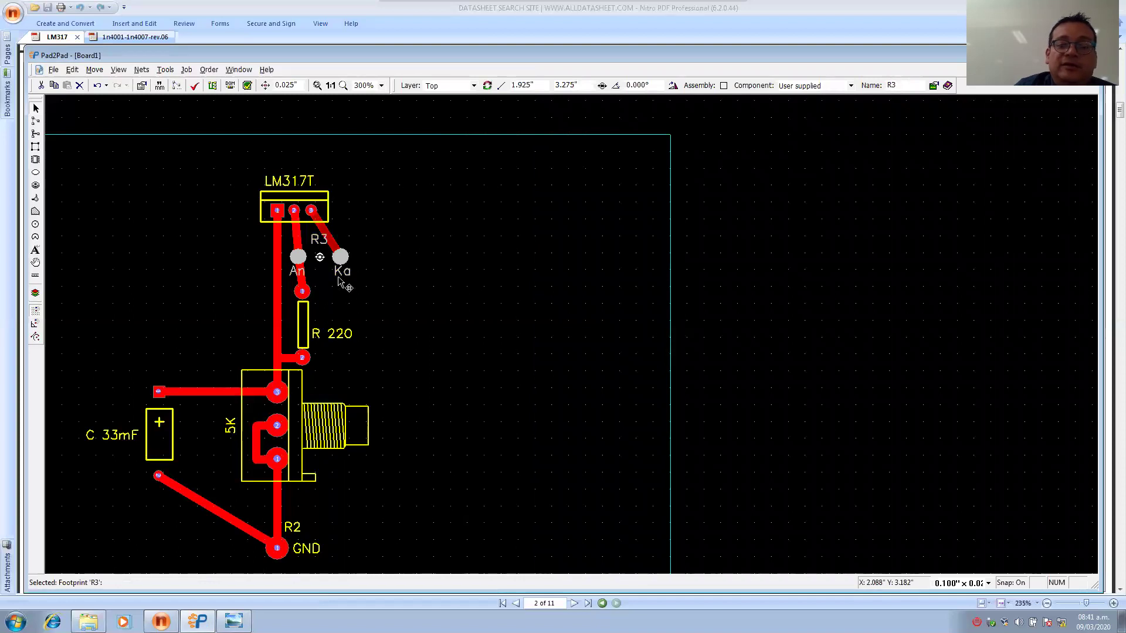
right_click(339, 262)
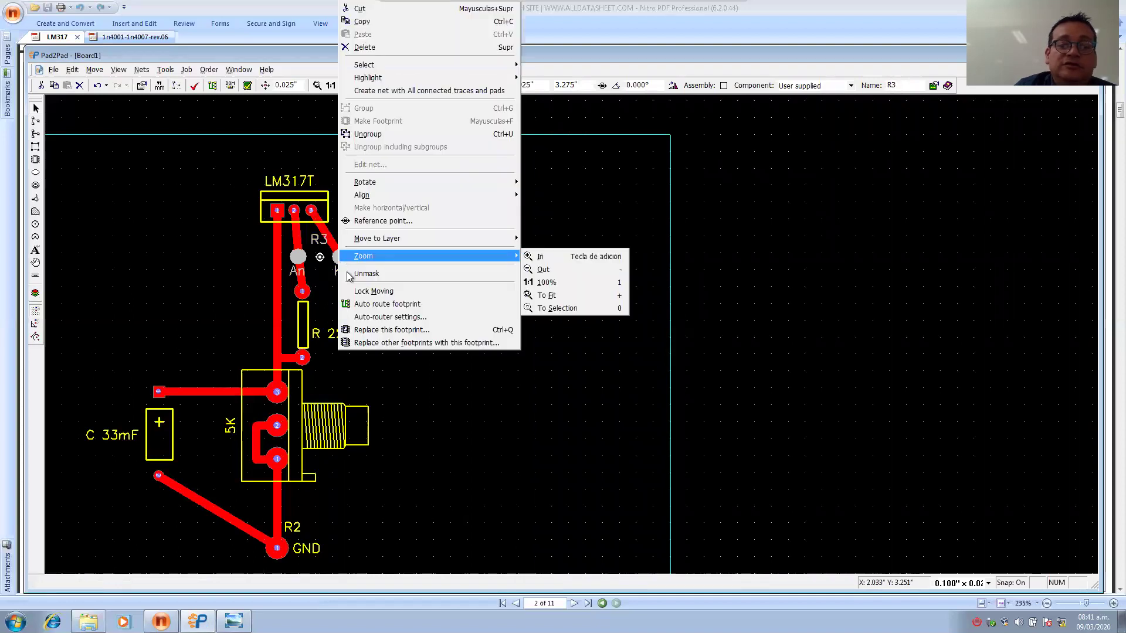
click(376, 22)
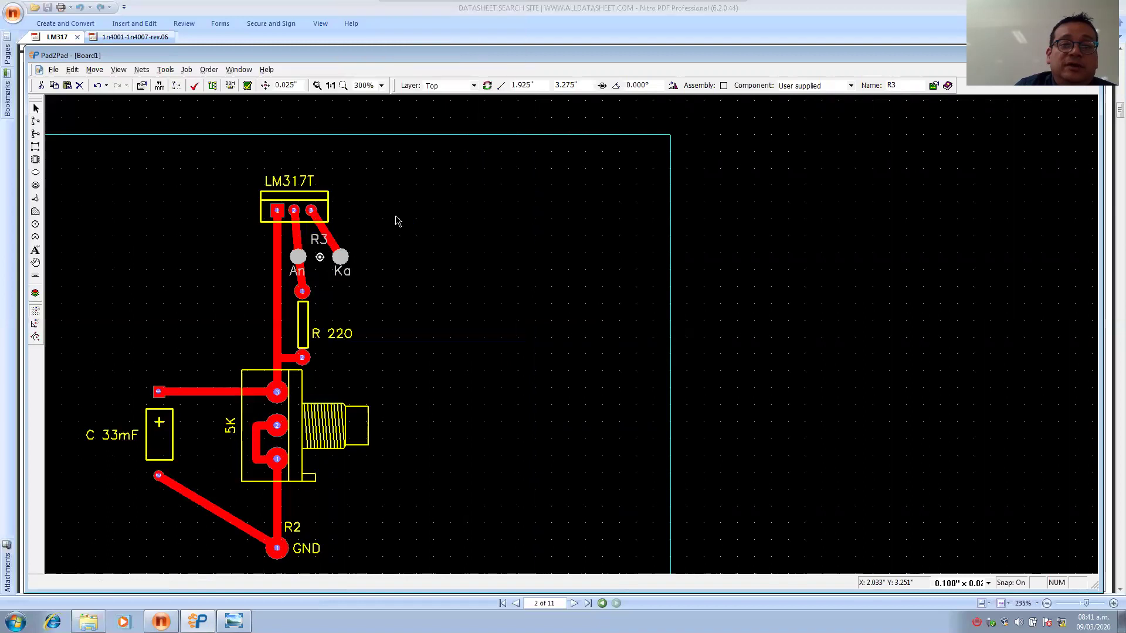
click(405, 235)
right_click(405, 235)
click(428, 269)
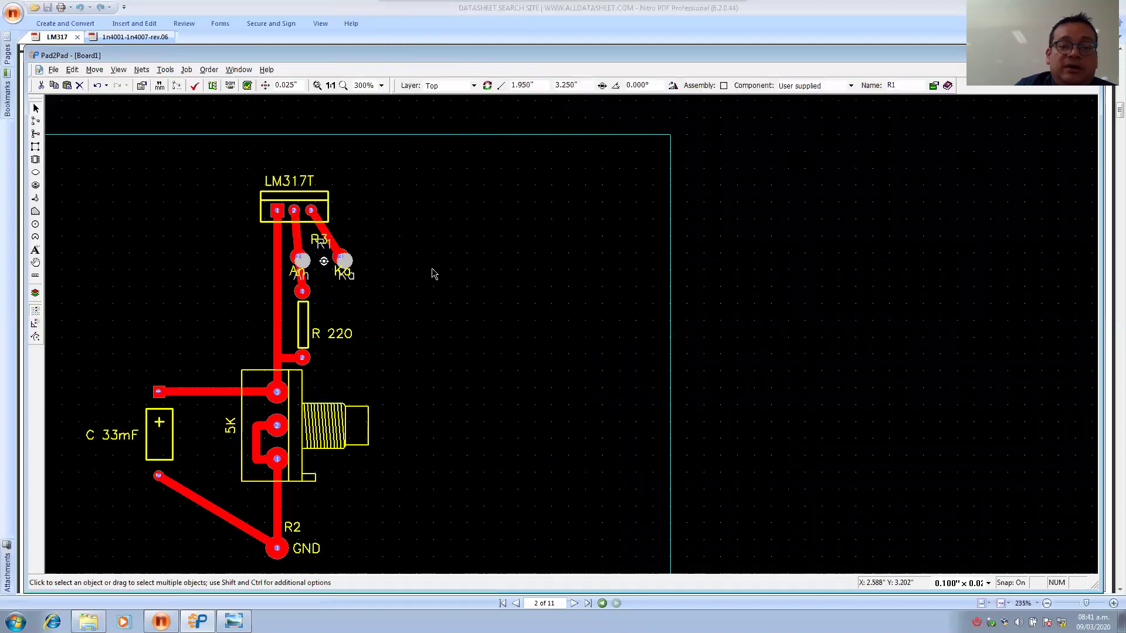
Move the pasted two-pad footprint off the original into the empty area between the LM317T and the board's edge.
key(Right)
key(Right)
key(Right)
key(Right)
key(Right)
key(Right)
key(Right)
key(Right)
key(Right)
key(Right)
key(Right)
key(Right)
key(Right)
key(Right)
key(Right)
key(Right)
key(Right)
key(Right)
key(Right)
key(Right)
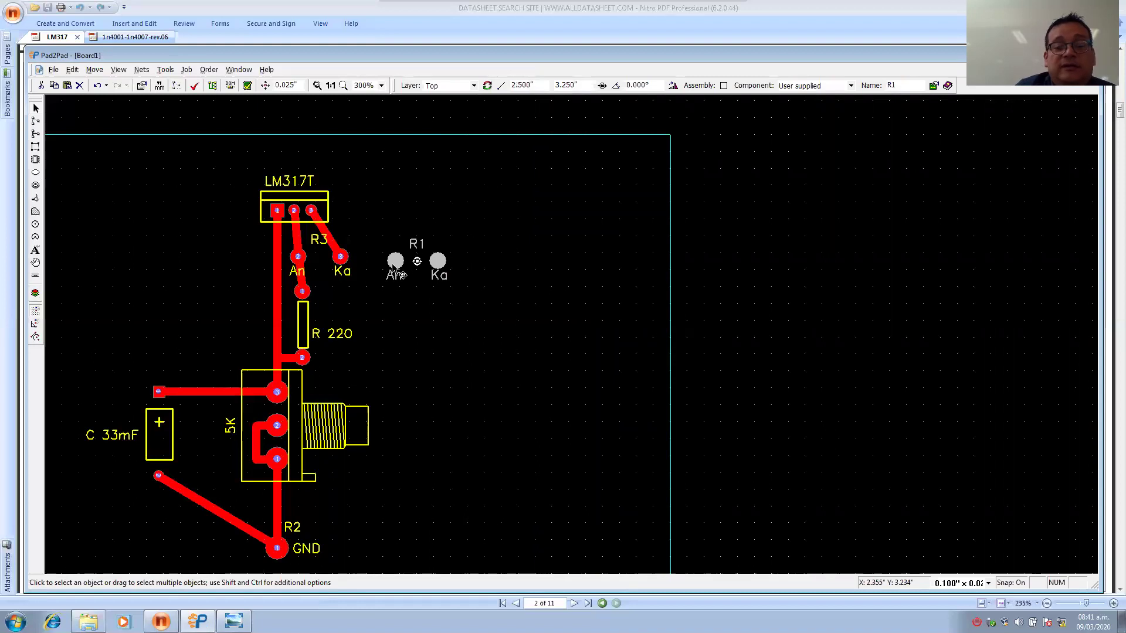
key(Right)
key(Right)
key(Right)
key(Up)
key(Up)
key(Up)
key(Up)
key(Up)
key(Up)
key(Up)
click(426, 307)
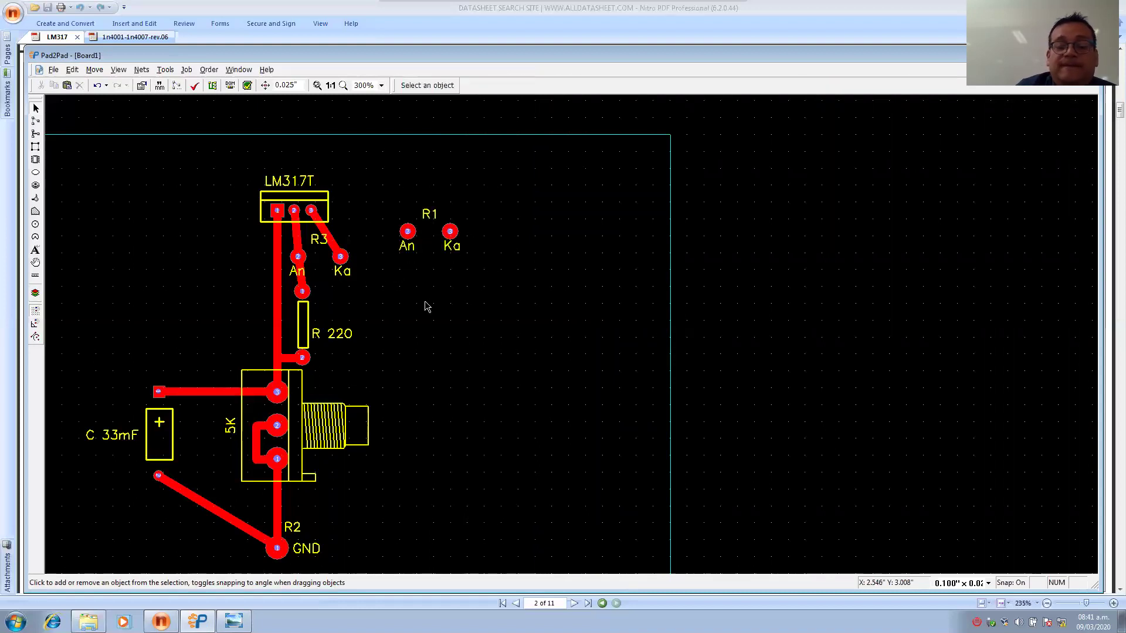
Check the schematic, rotate the copied footprint 90° clockwise and place it beside R 220, with its An pad at X 2.225 in, Y 3.000 in.
click(233, 622)
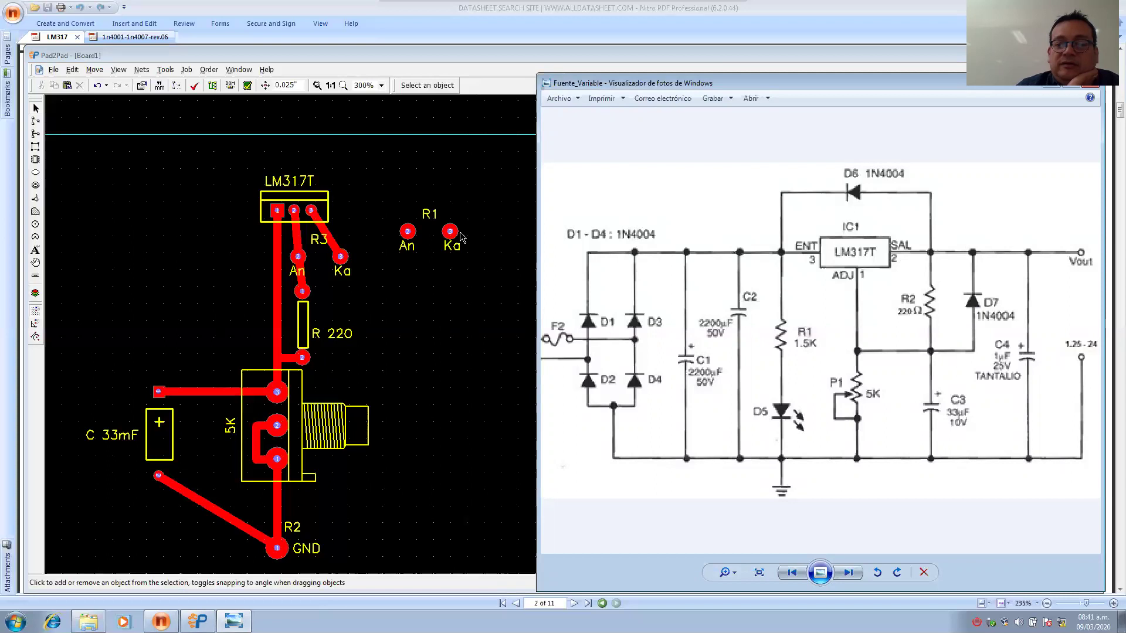
drag(458, 238, 432, 300)
right_click(430, 298)
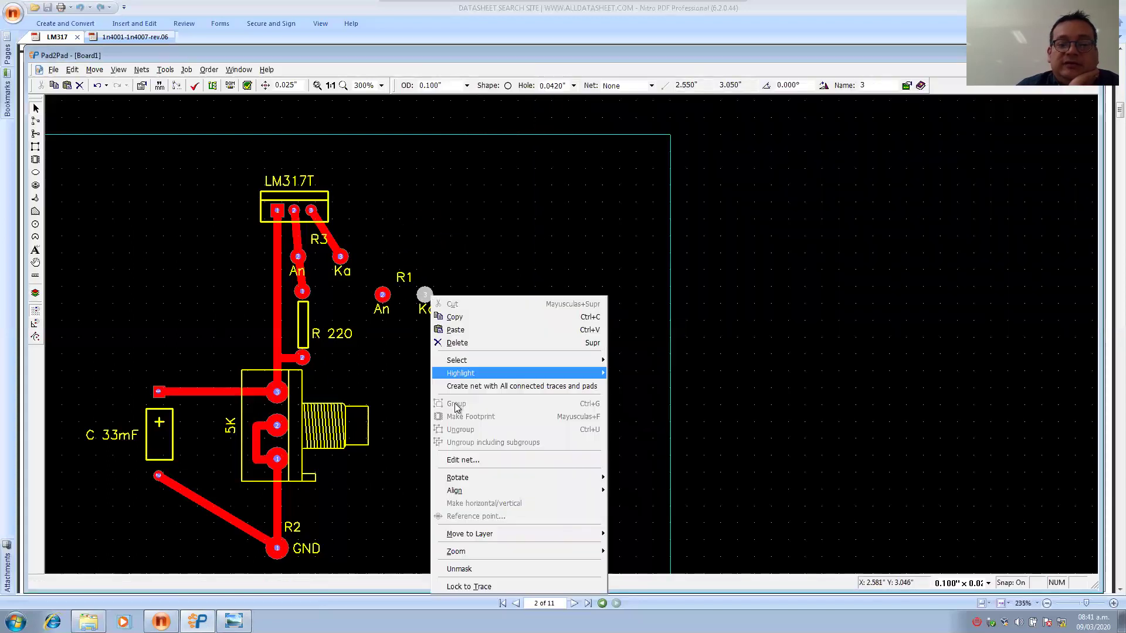
mouse_move(581, 478)
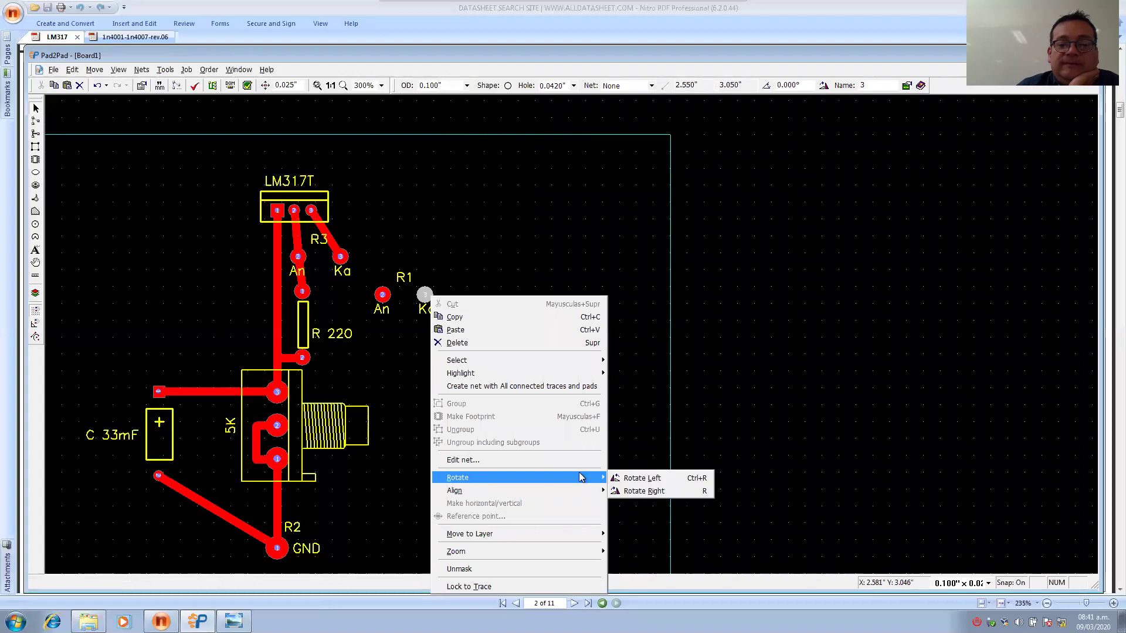
click(637, 491)
drag(409, 277, 375, 310)
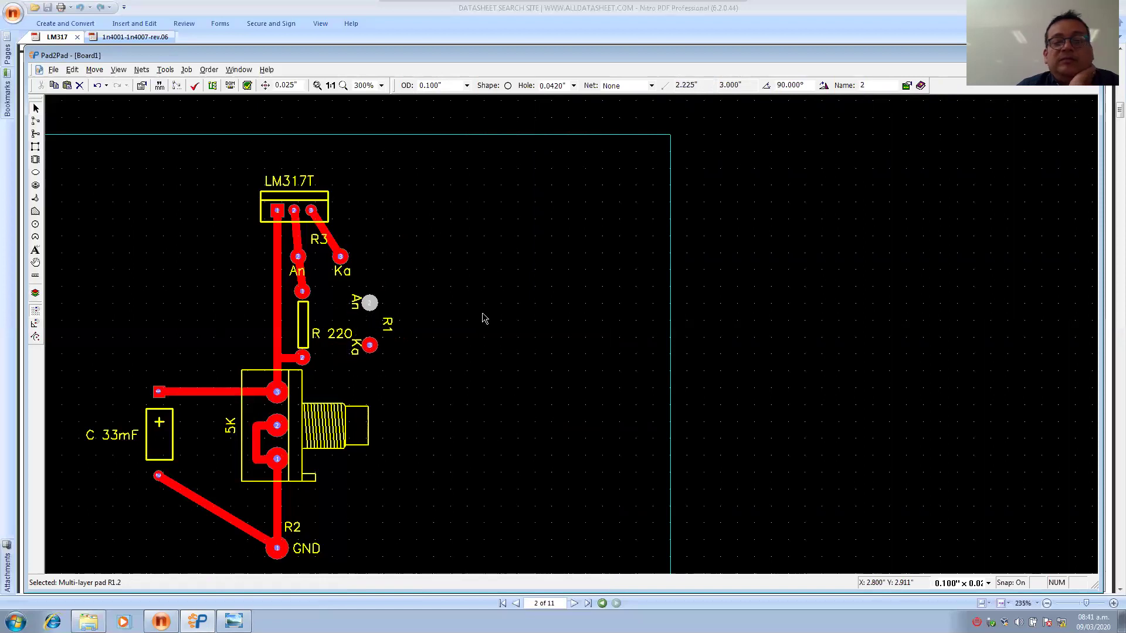
click(379, 313)
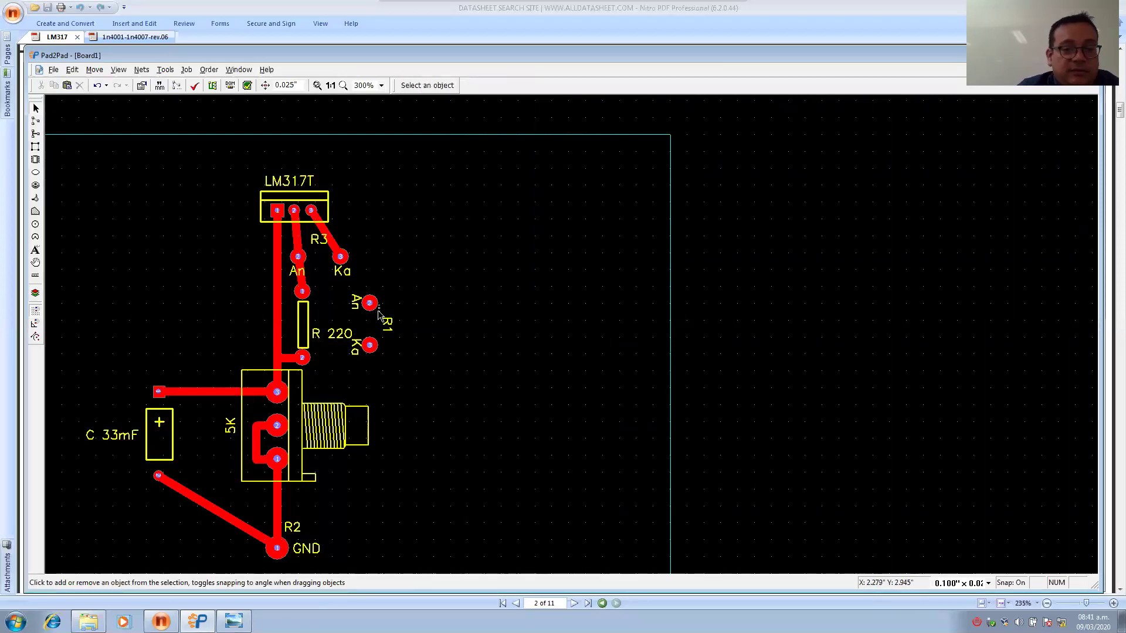
click(391, 325)
click(394, 329)
click(392, 328)
key(Delete)
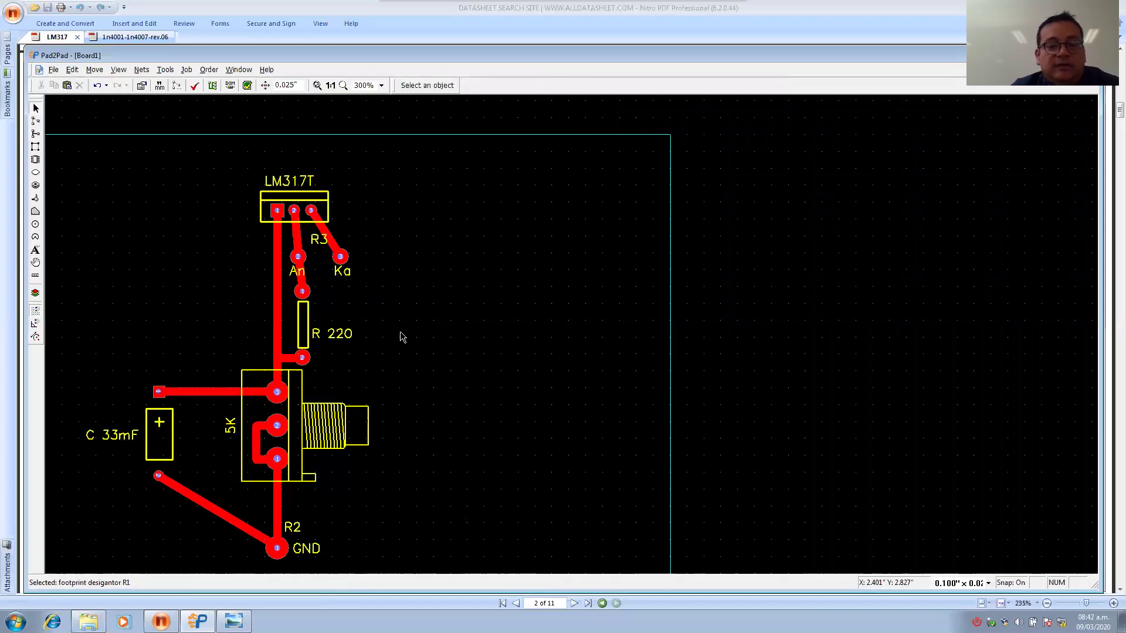
key(ctrl+z)
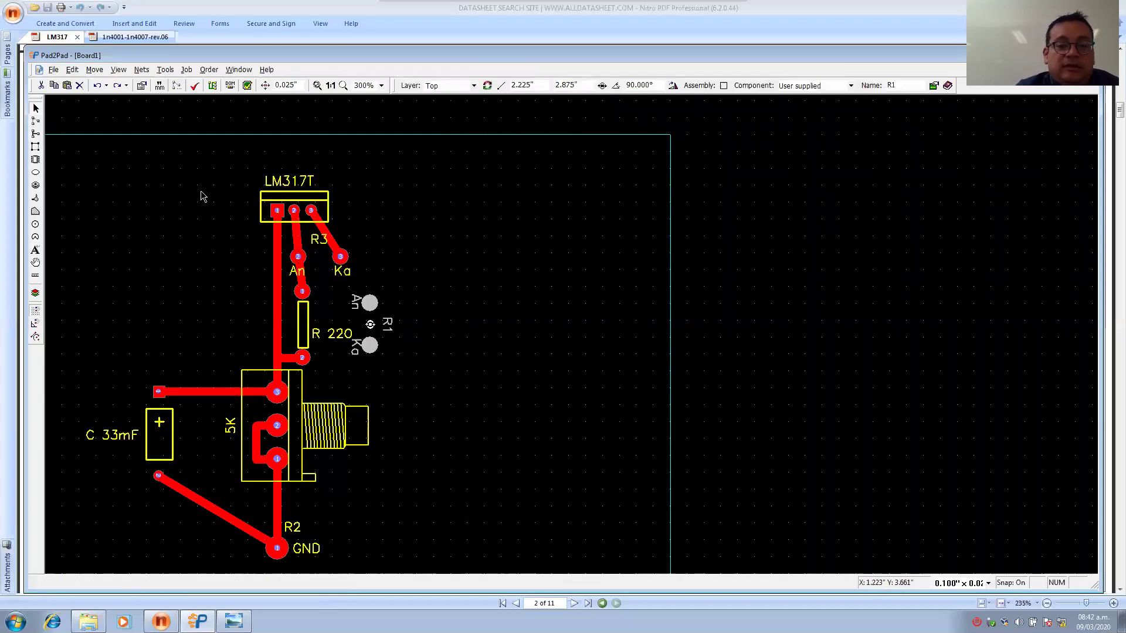
click(379, 273)
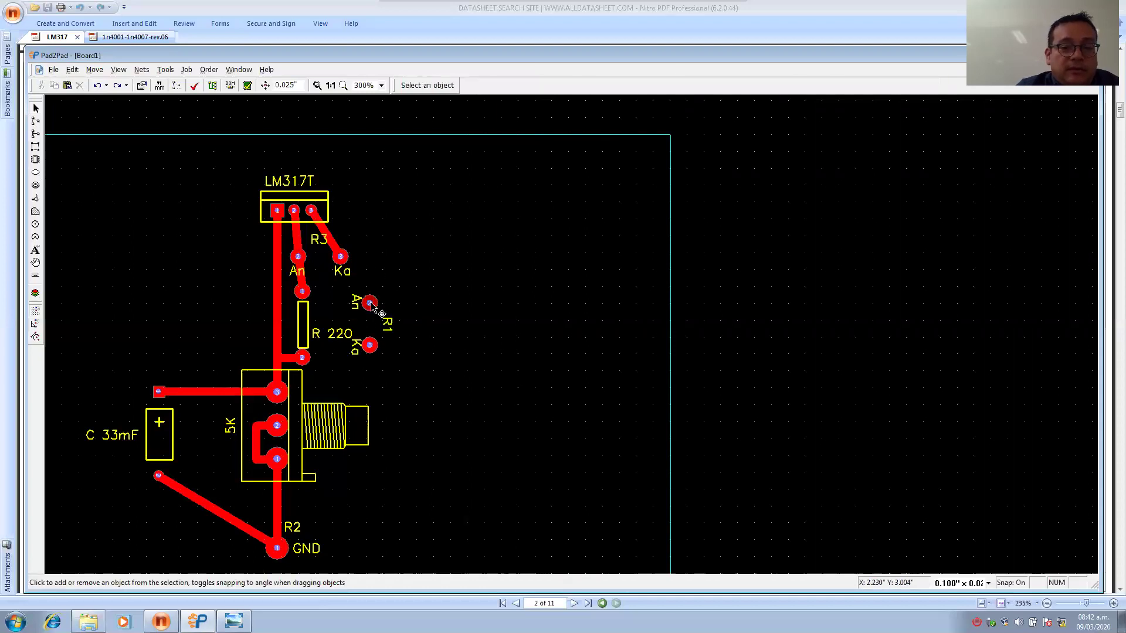
Move the R1 footprint slightly away from R 220, with its An pad at X 2.250 in, Y 2.975 in.
click(372, 305)
drag(373, 309, 378, 312)
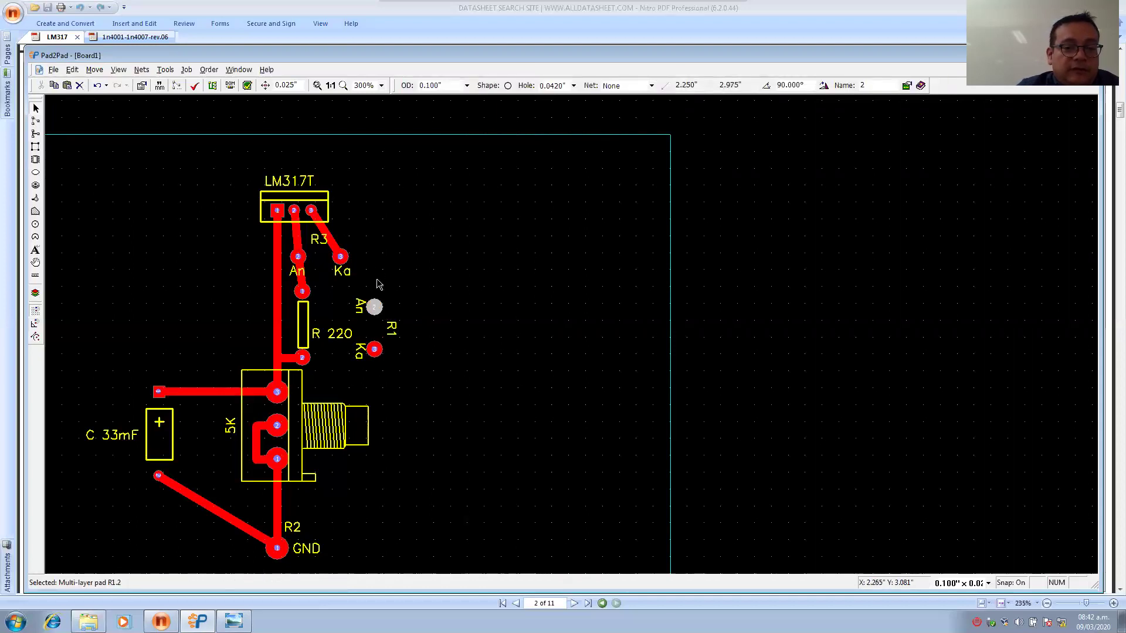
click(403, 257)
Route a 0.050 in wide trace on the Top layer from R1's An pad to the upper pad of R 220.
click(36, 134)
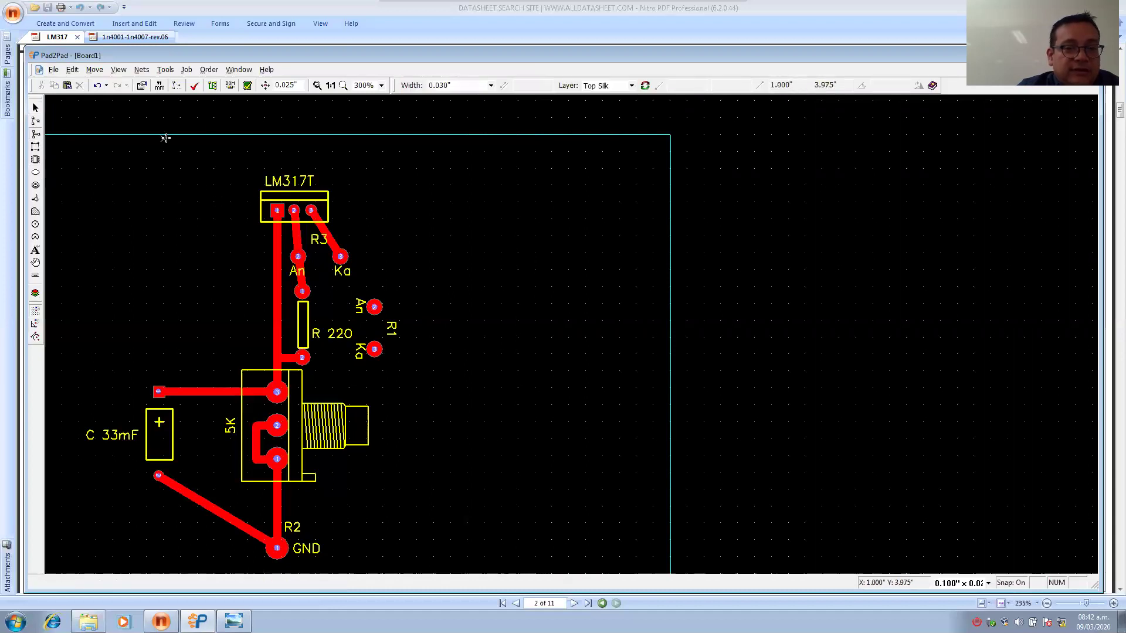
click(36, 137)
click(37, 138)
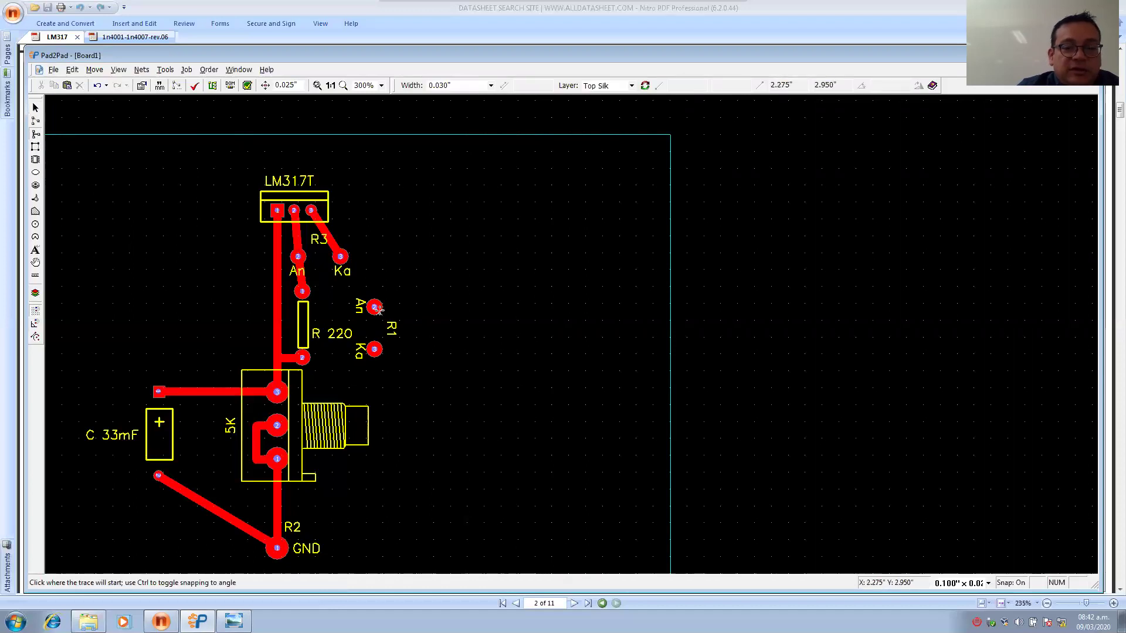
scroll(379, 310, up, 5)
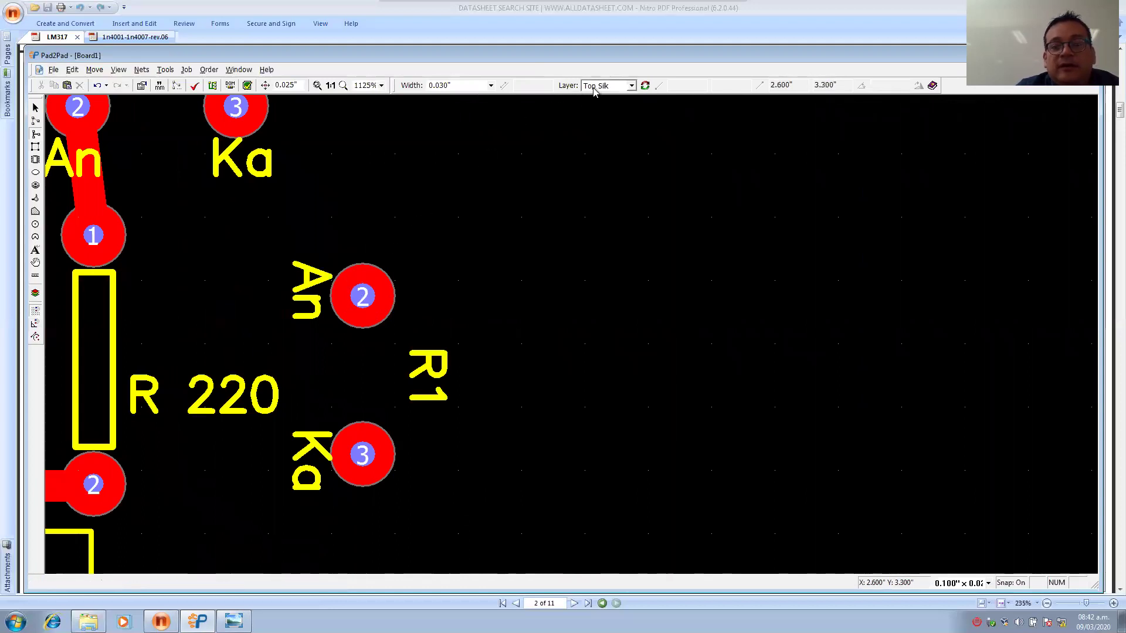
click(632, 87)
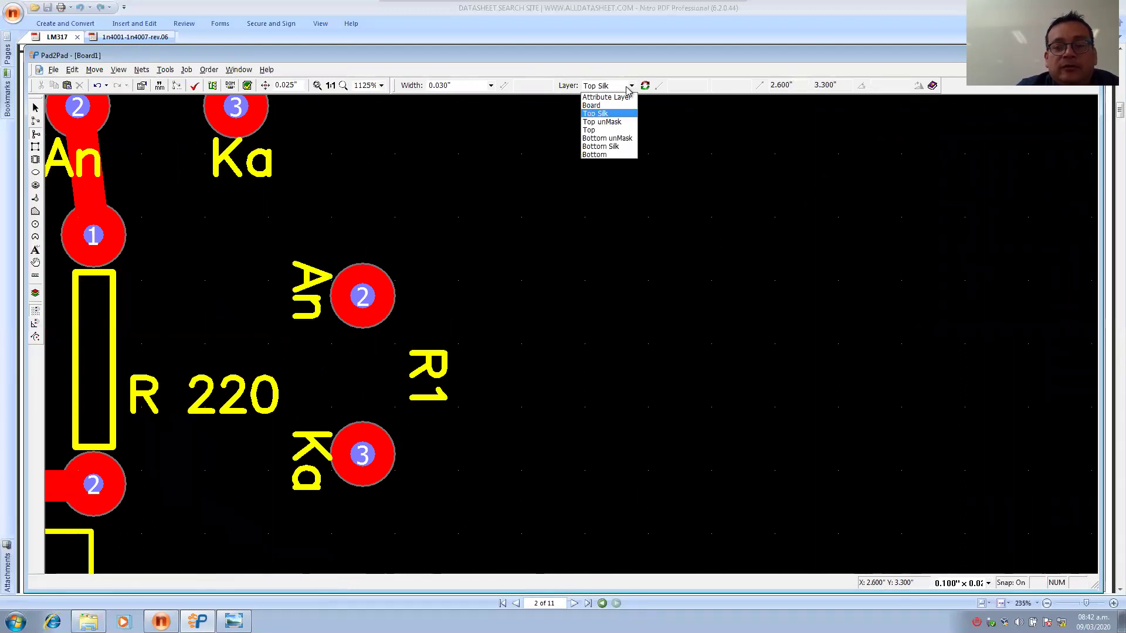
click(596, 130)
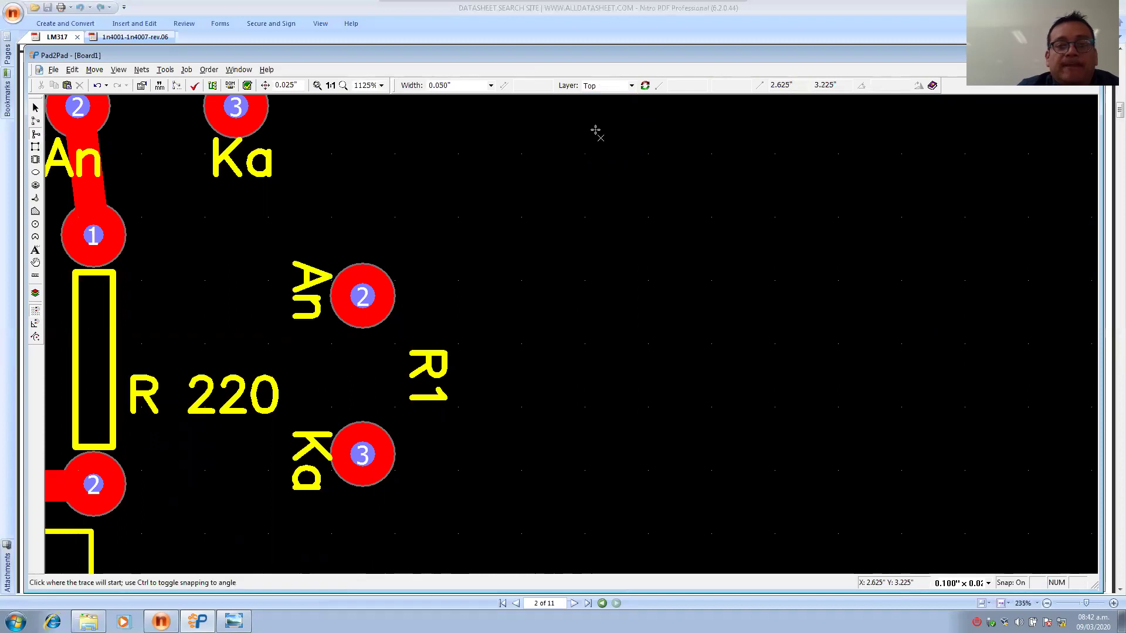
click(370, 299)
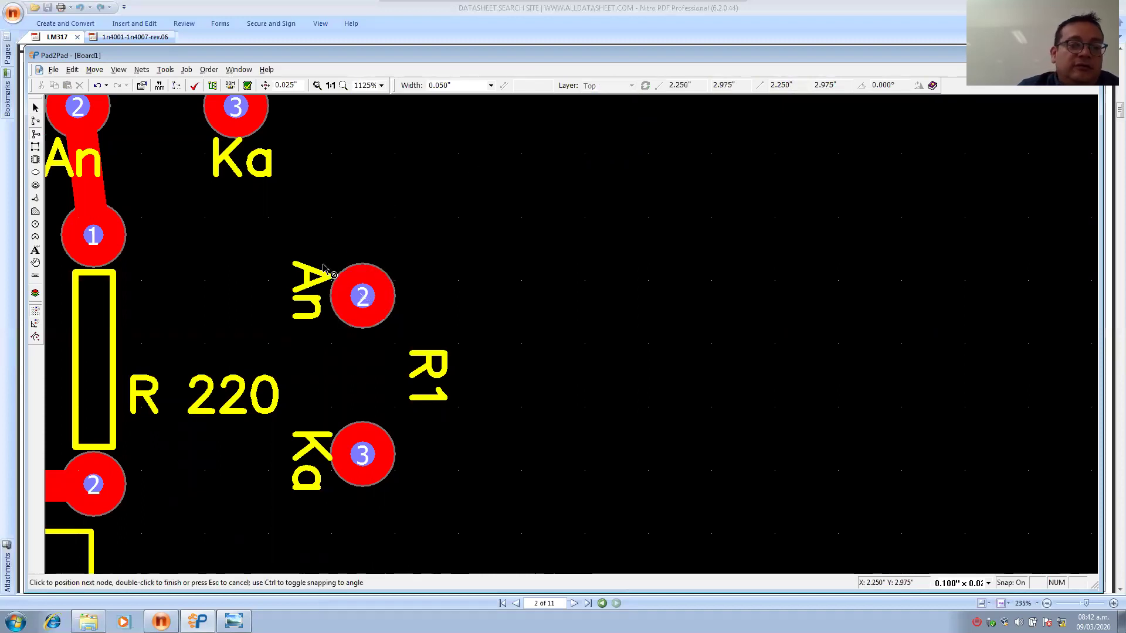
click(121, 230)
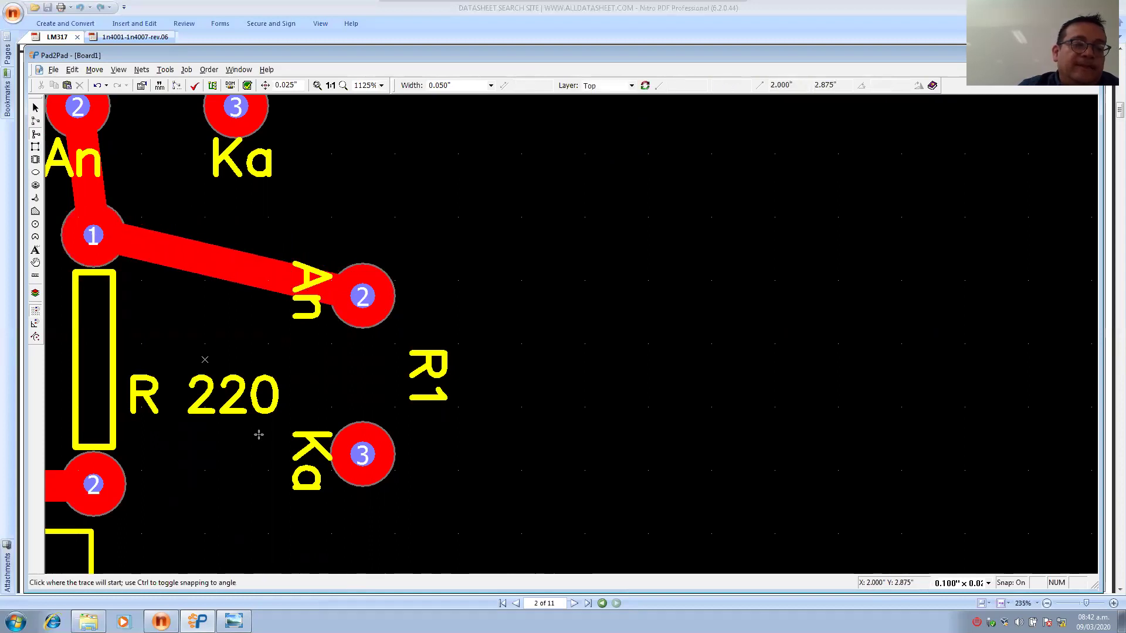
Route a 0.050 in wide Top-layer trace from R1's Ka pad to the lower pad of R 220.
click(362, 455)
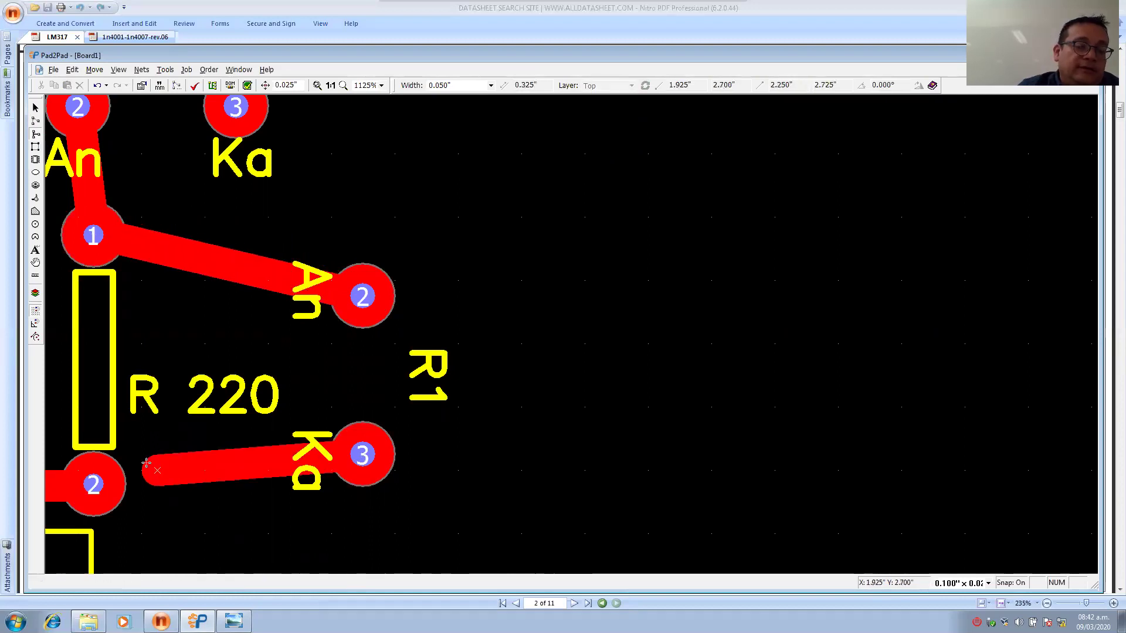
click(108, 482)
key(Escape)
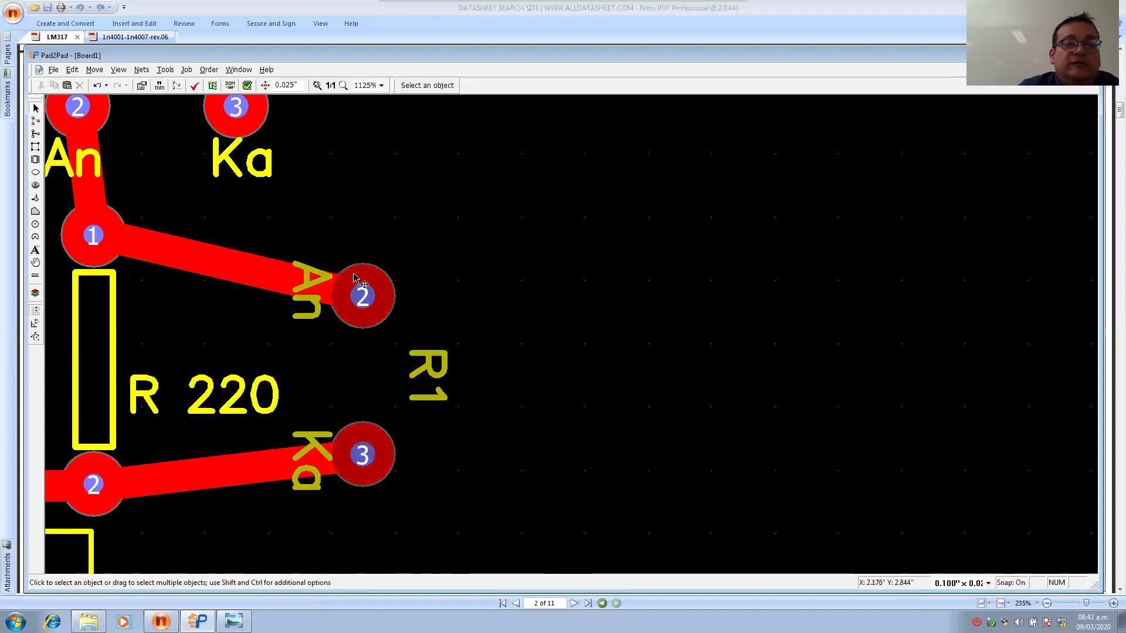
scroll(354, 277, down, 5)
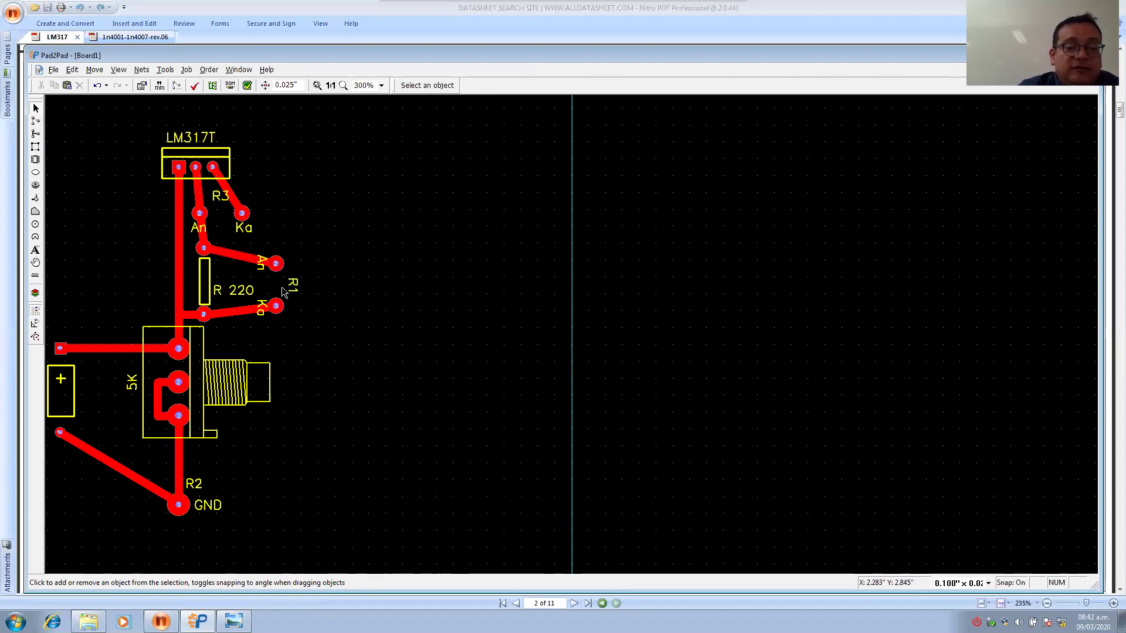
Check the schematic and change the designator of the R1 footprint beside R 220 to D7.
click(235, 622)
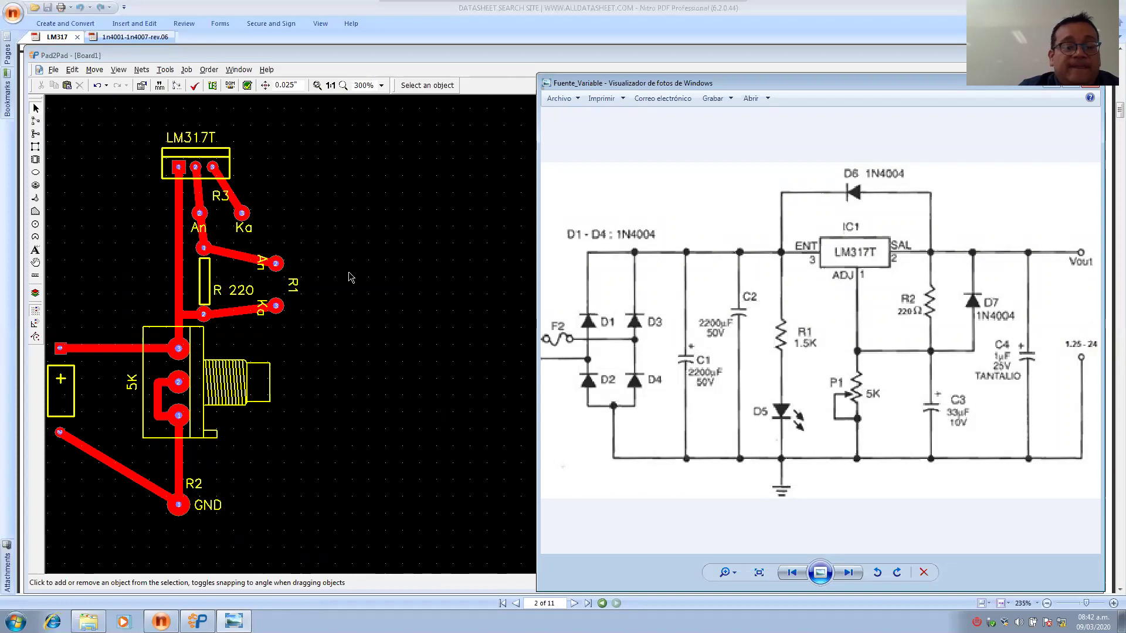
click(297, 289)
double_click(296, 292)
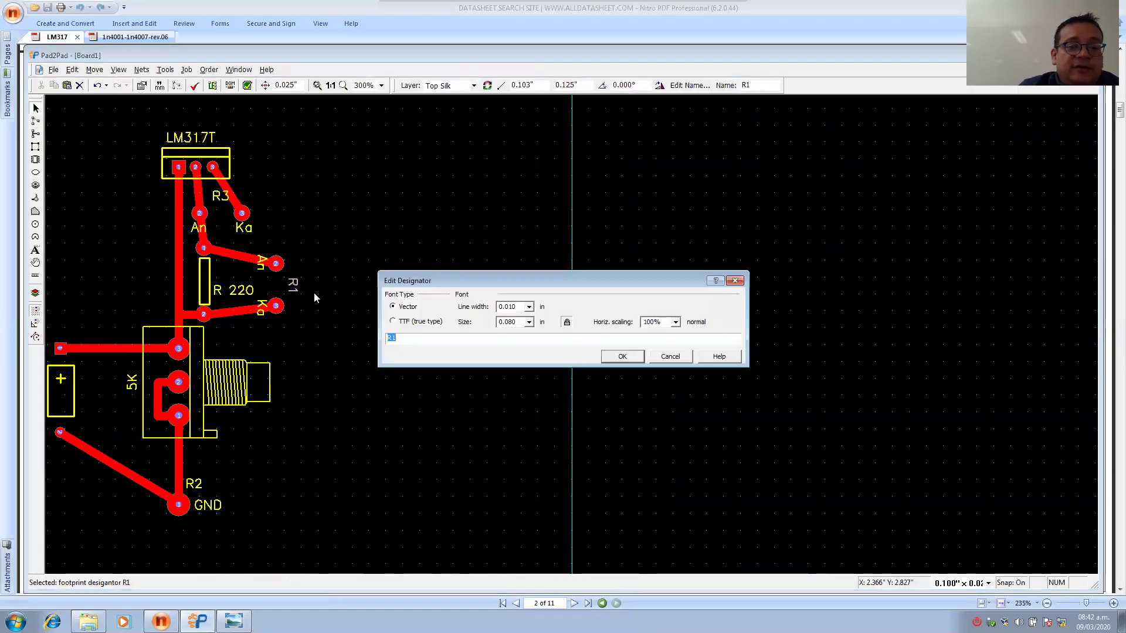
text(D7)
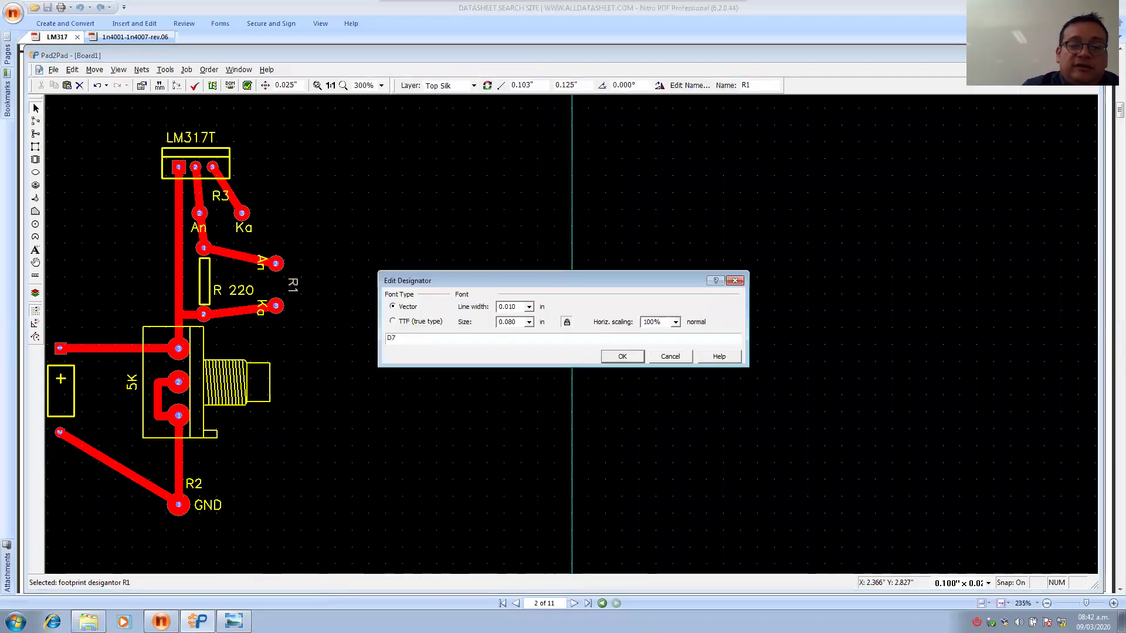
click(621, 357)
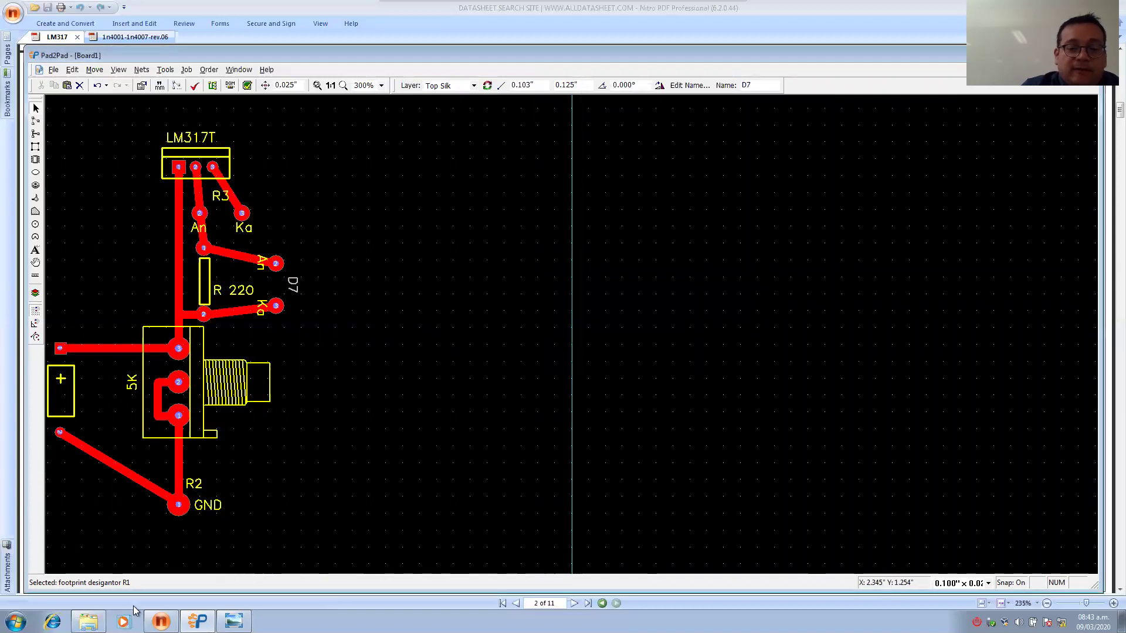
Check the schematic and change the designator of the R3 footprint below the LM317T to D6.
click(234, 621)
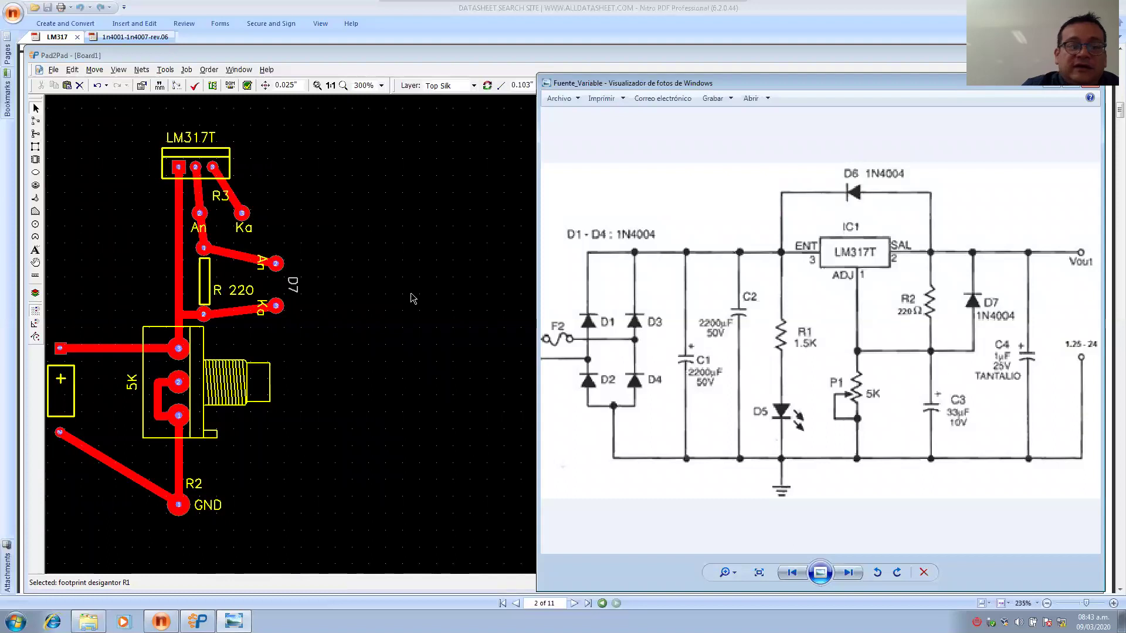
double_click(223, 195)
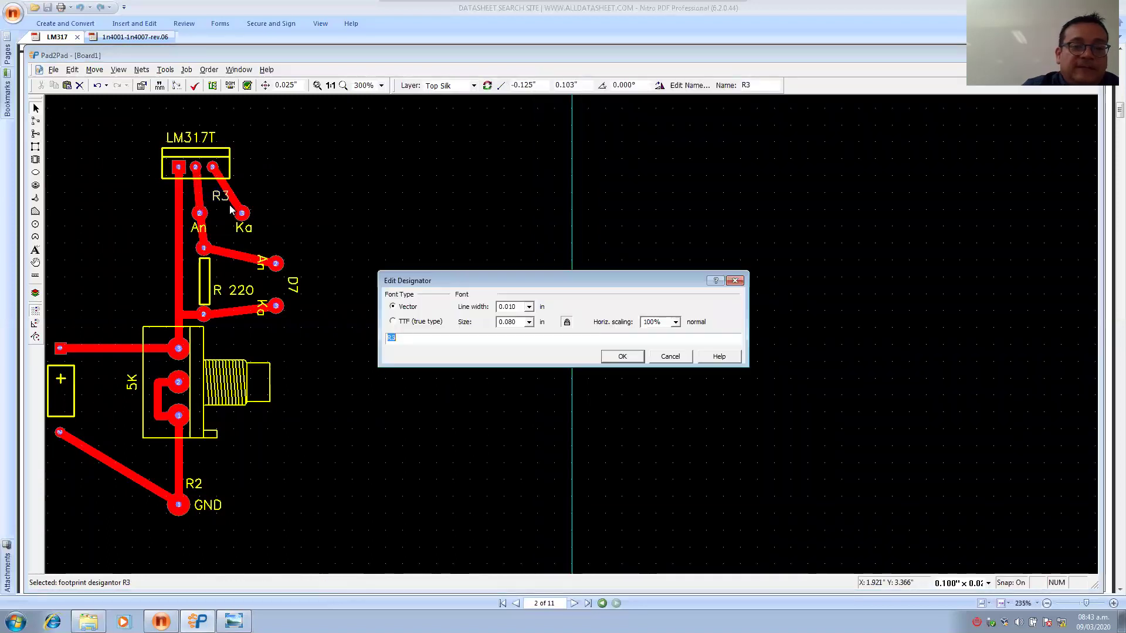
key(Return)
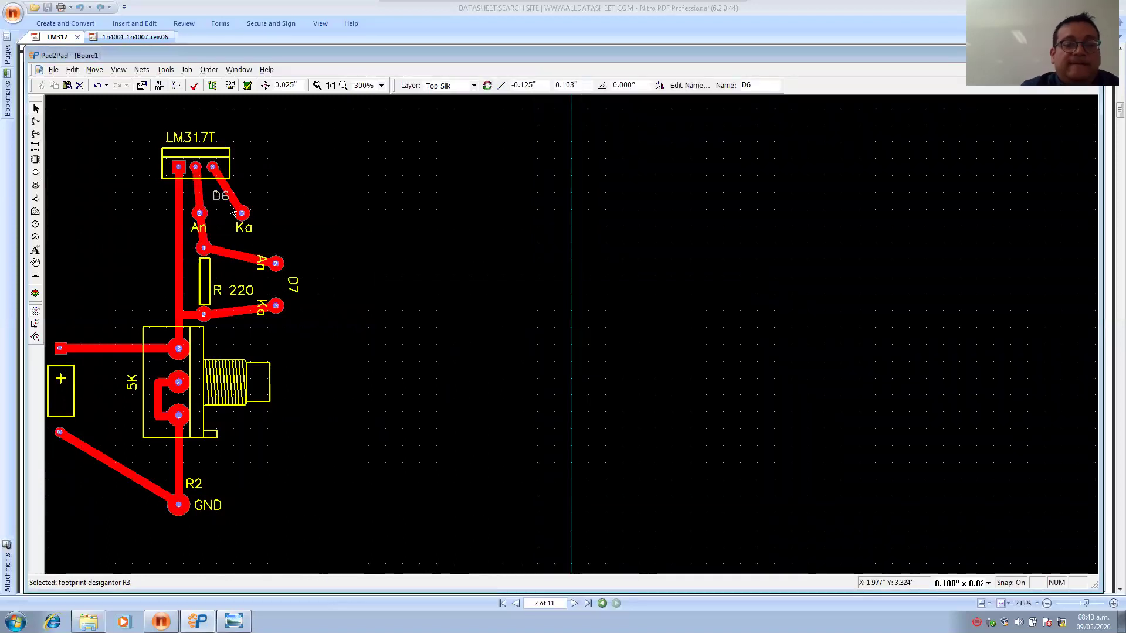
click(317, 229)
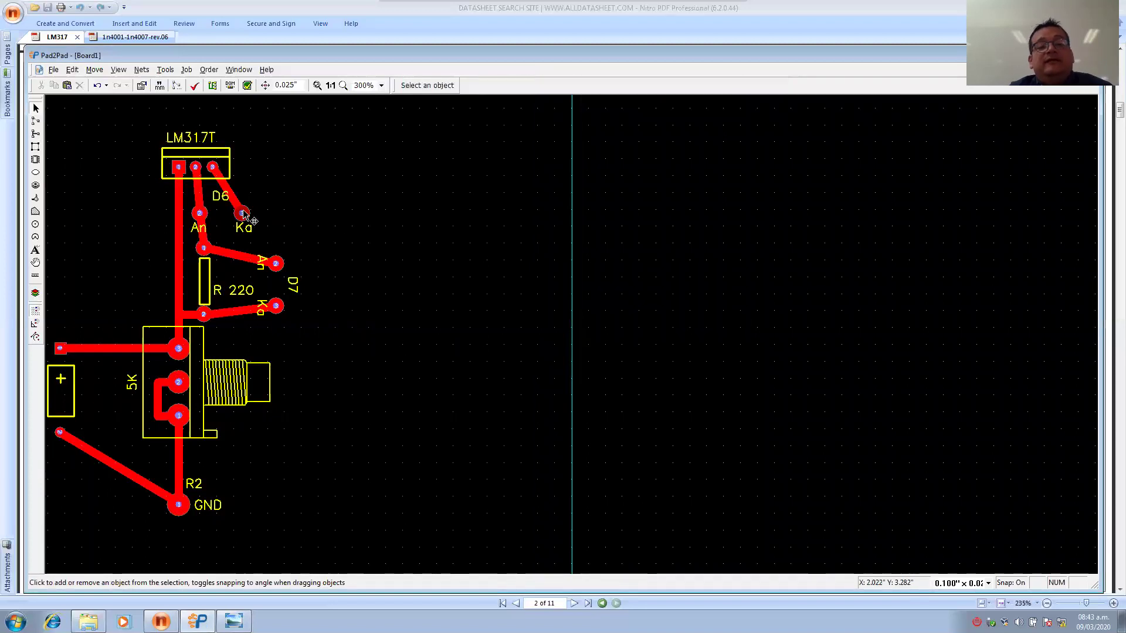
Copy the C 33mF capacitor, paste a duplicate and place it in the empty area to the right of D7.
key(alt+Tab)
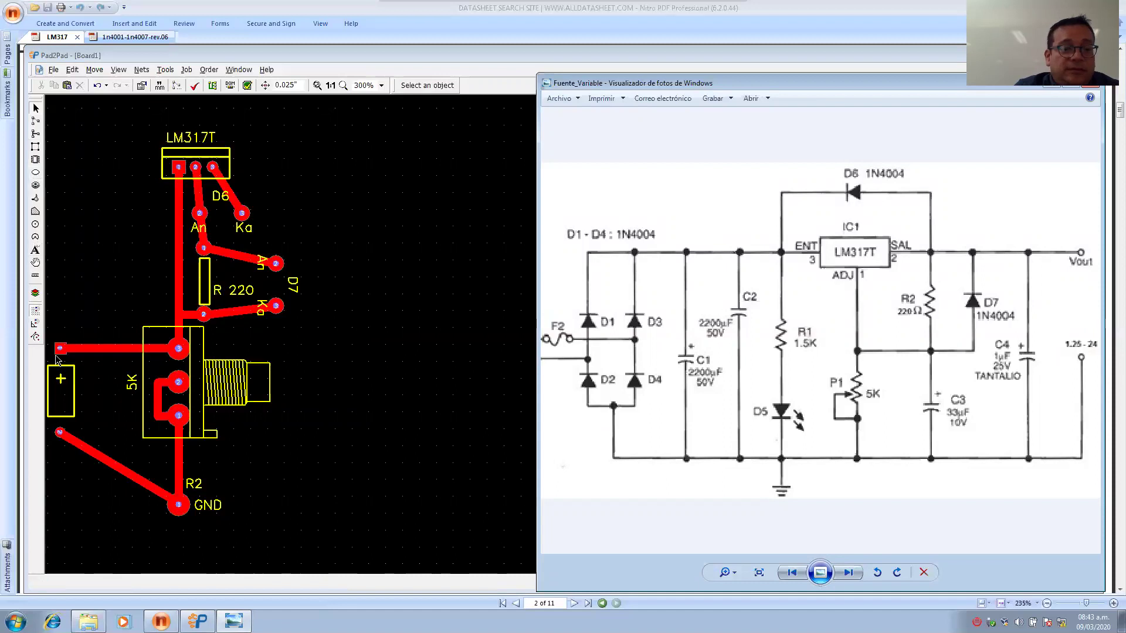
click(64, 369)
click(65, 370)
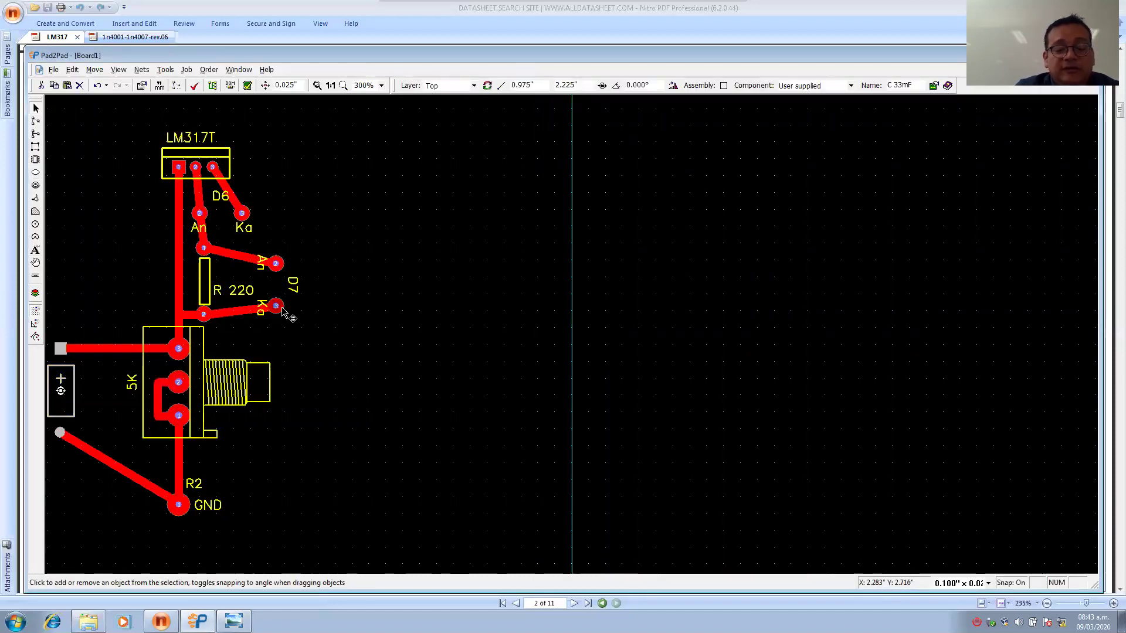
key(ctrl+v)
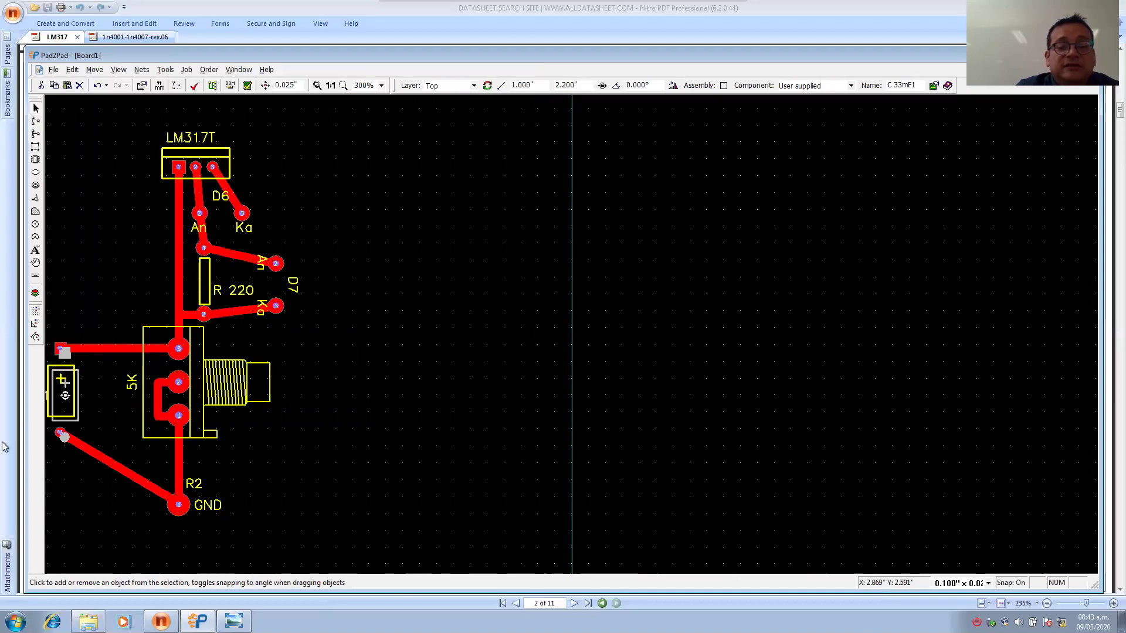
drag(77, 360, 343, 352)
Change the duplicated capacitor's designator to C 1mF 25v and move the label just below the capacitor's outline.
key(alt+Tab)
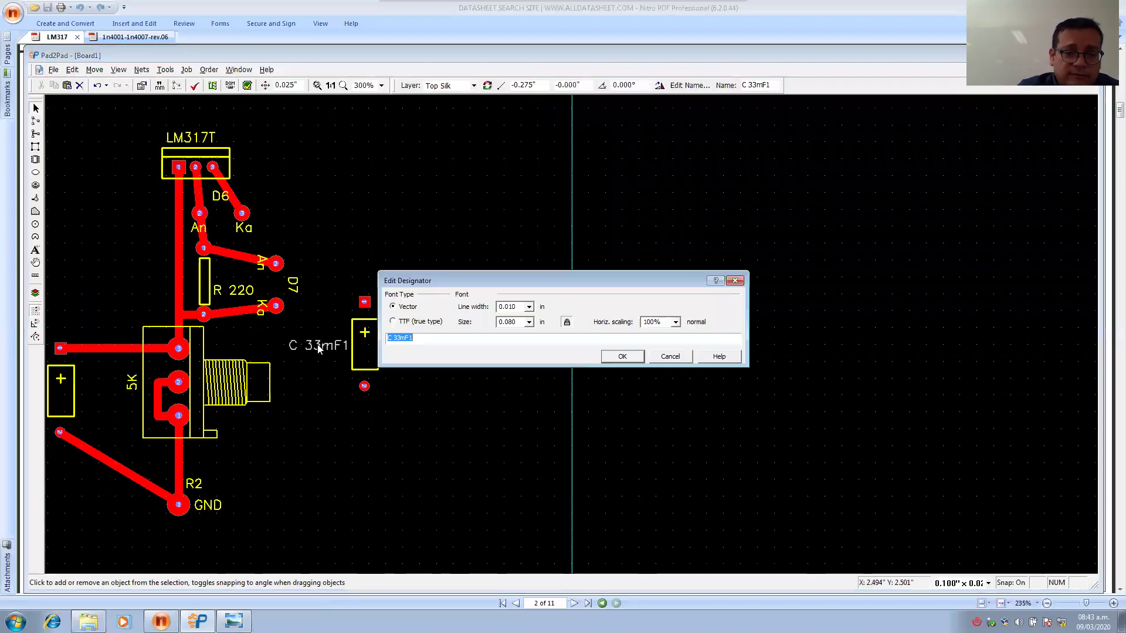
double_click(318, 345)
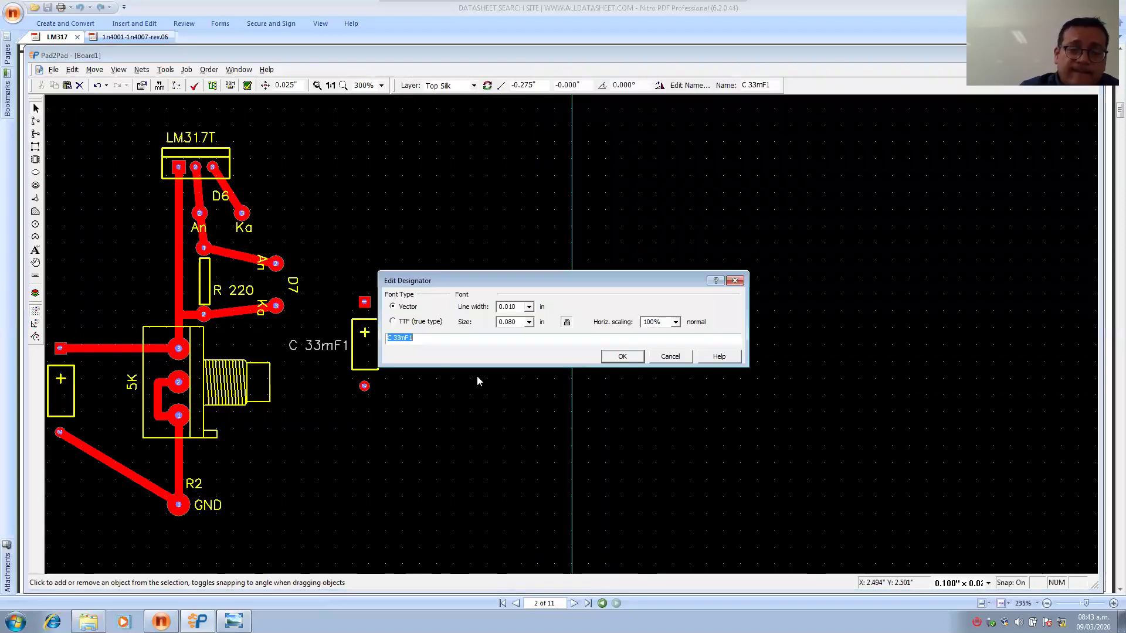
key(End)
key(BackSpace)
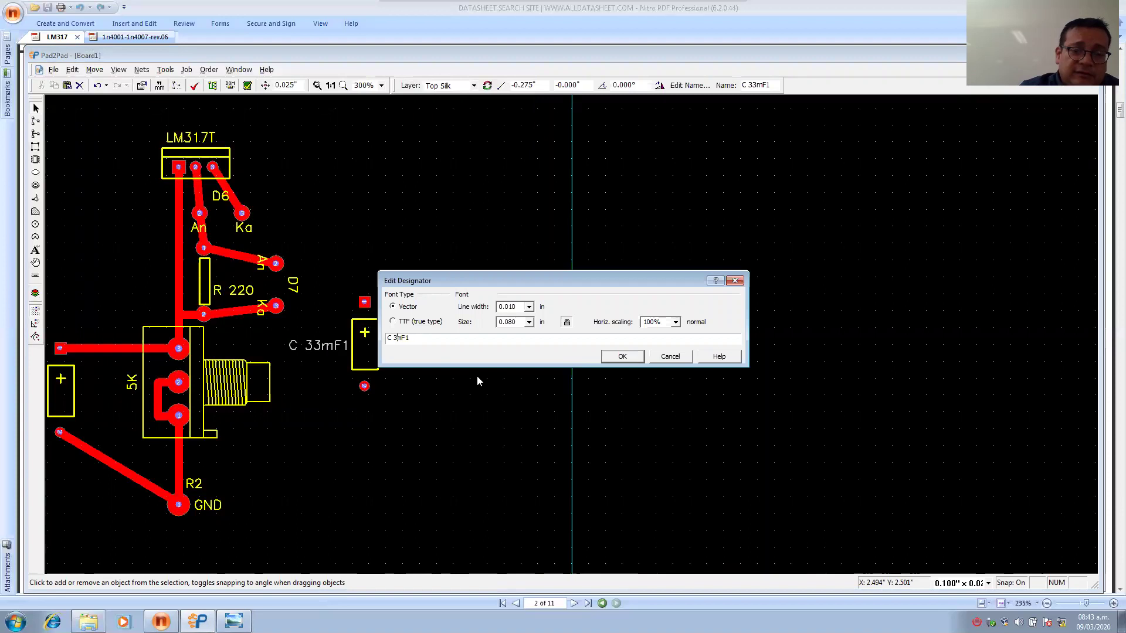
key(BackSpace)
text(1mF)
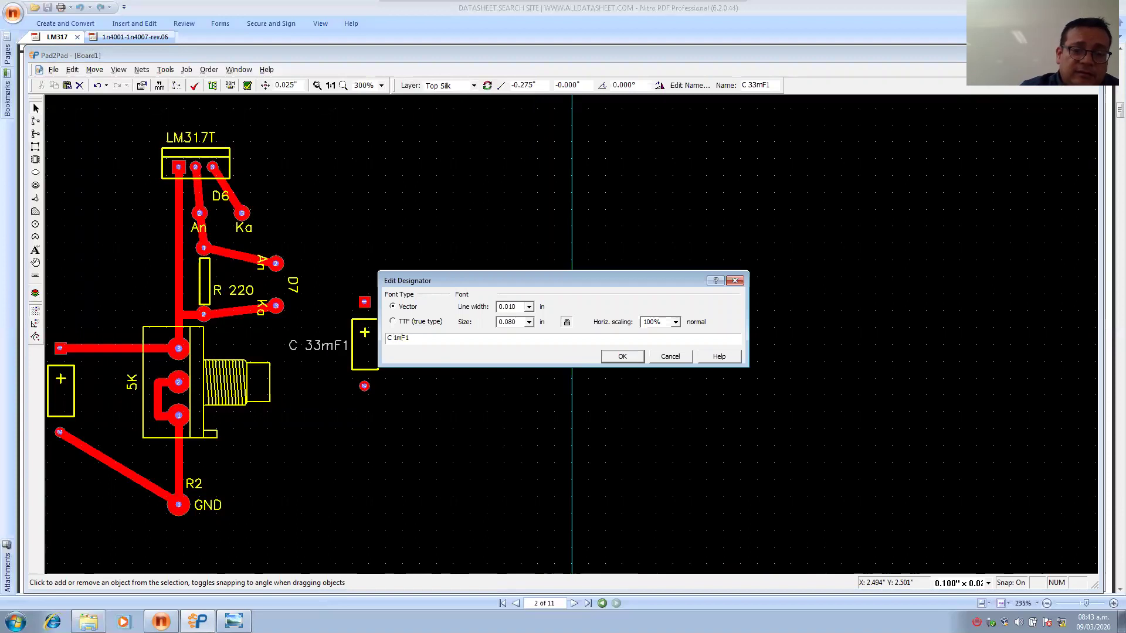
text( 25V)
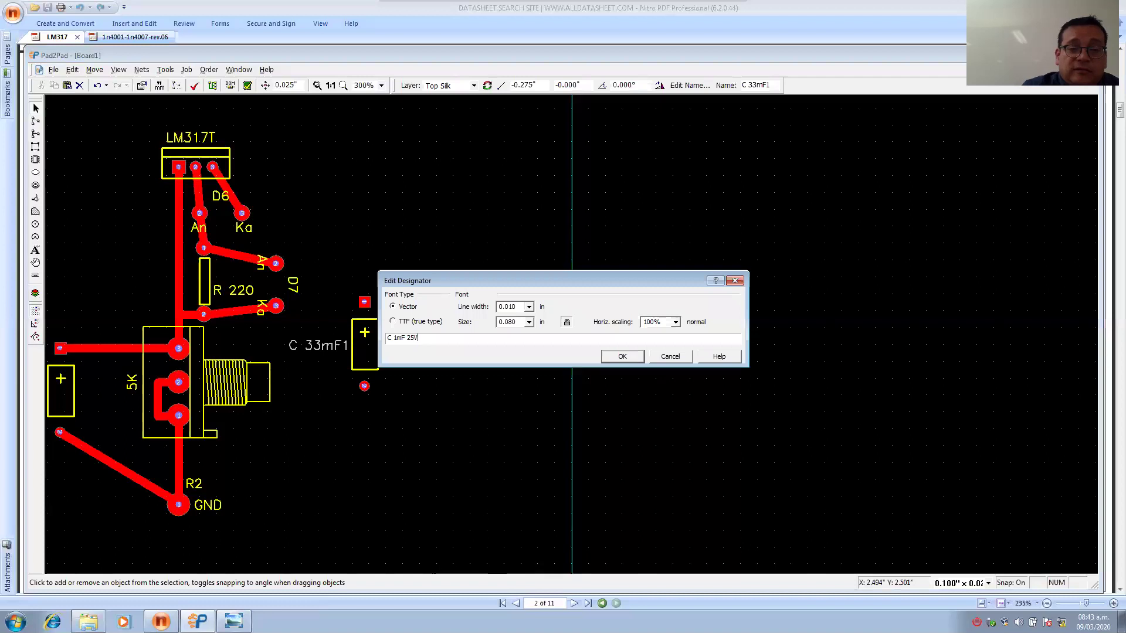
click(632, 355)
drag(324, 351, 390, 380)
click(402, 397)
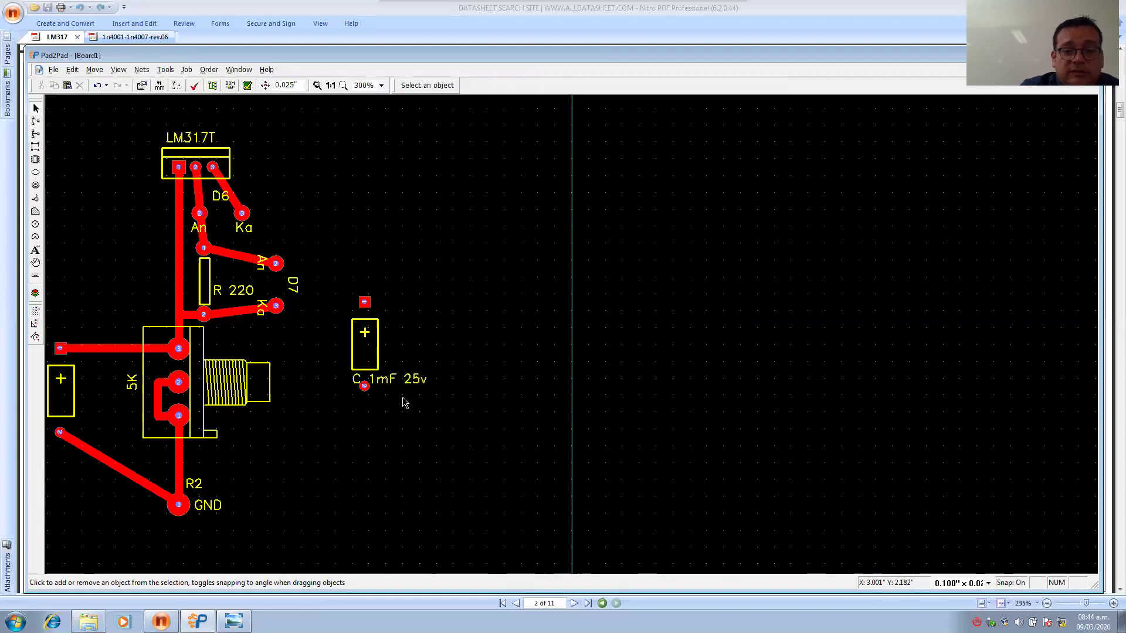
Check the schematic and delete the two traces connecting D7's An and Ka pads to R 220.
key(alt+Tab)
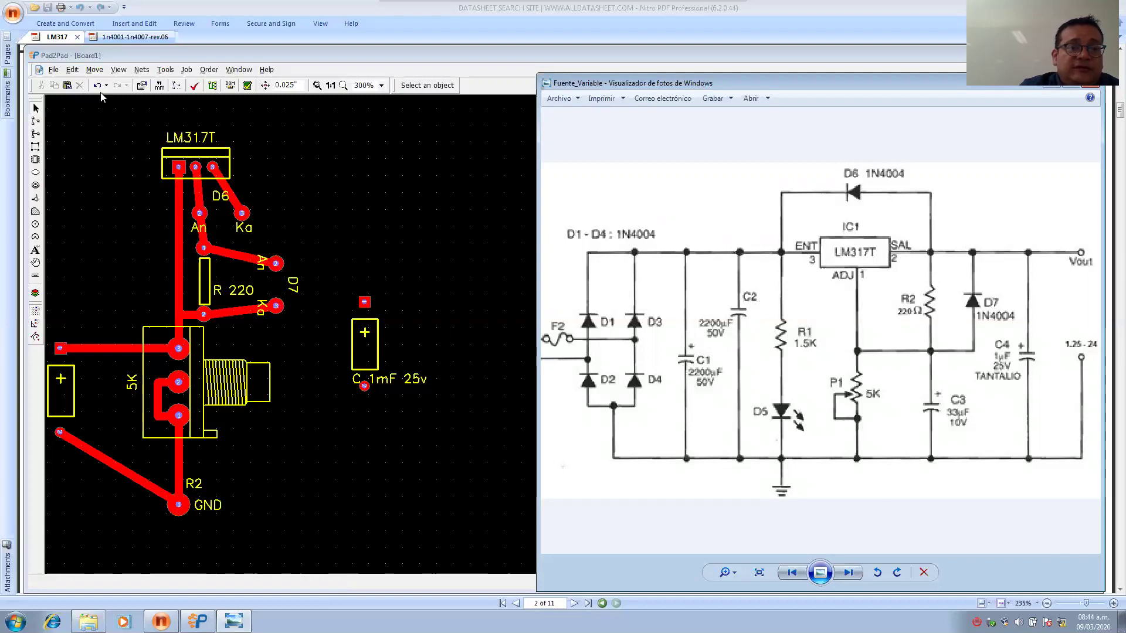
click(229, 253)
key(Delete)
click(237, 310)
key(Delete)
Rotate the D7 diode footprint 180° clockwise so its Ka pad sits above its An pad.
right_click(282, 265)
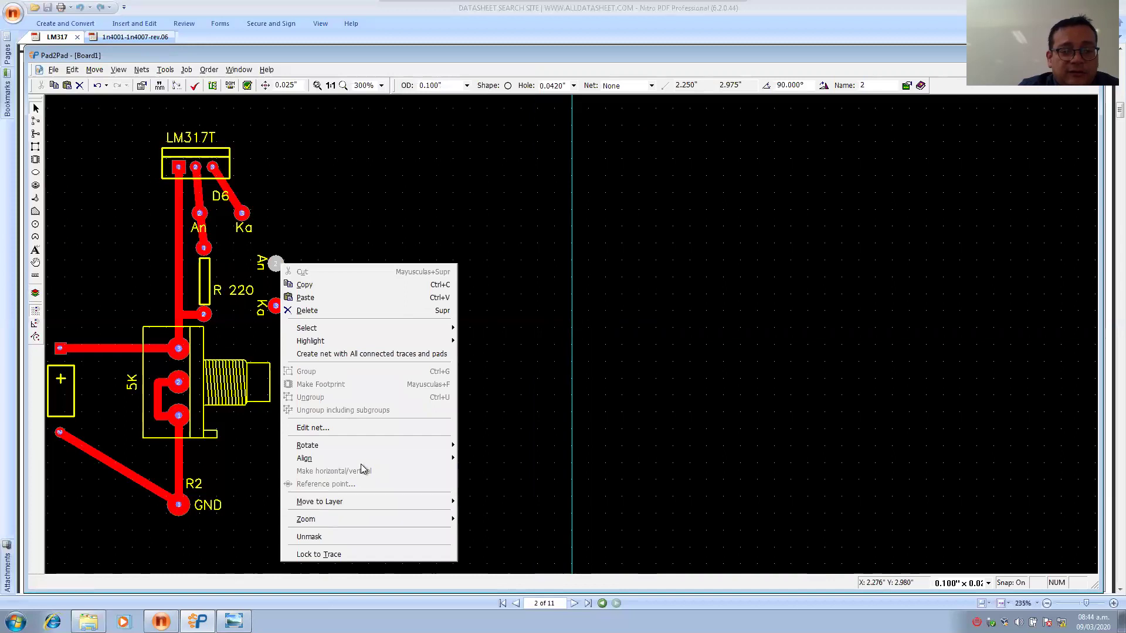
mouse_move(427, 448)
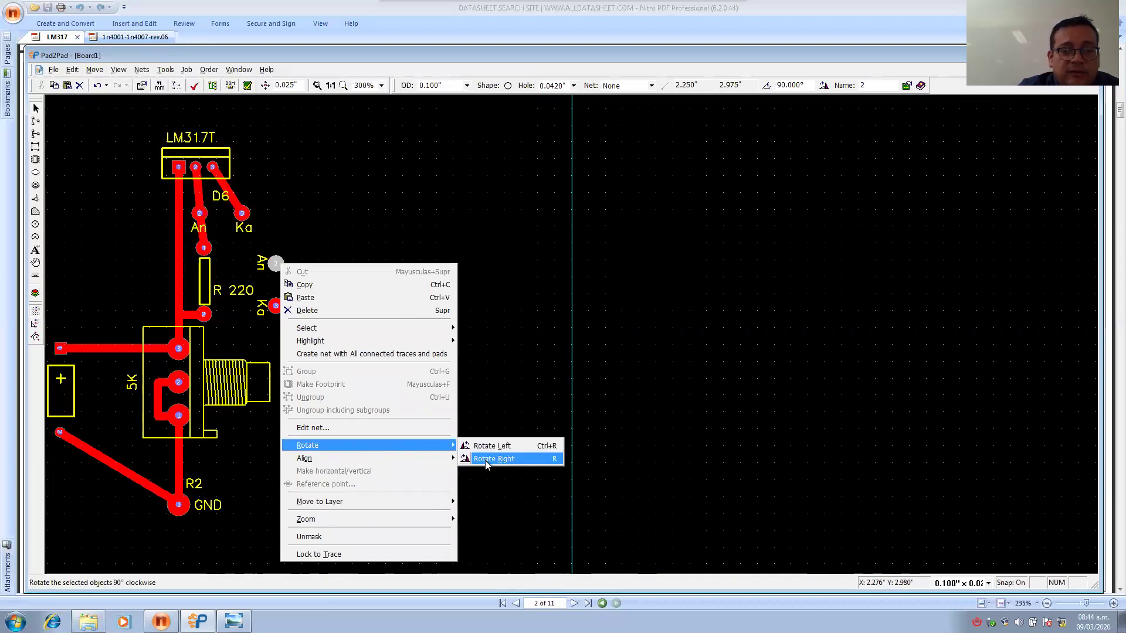
click(487, 462)
right_click(300, 282)
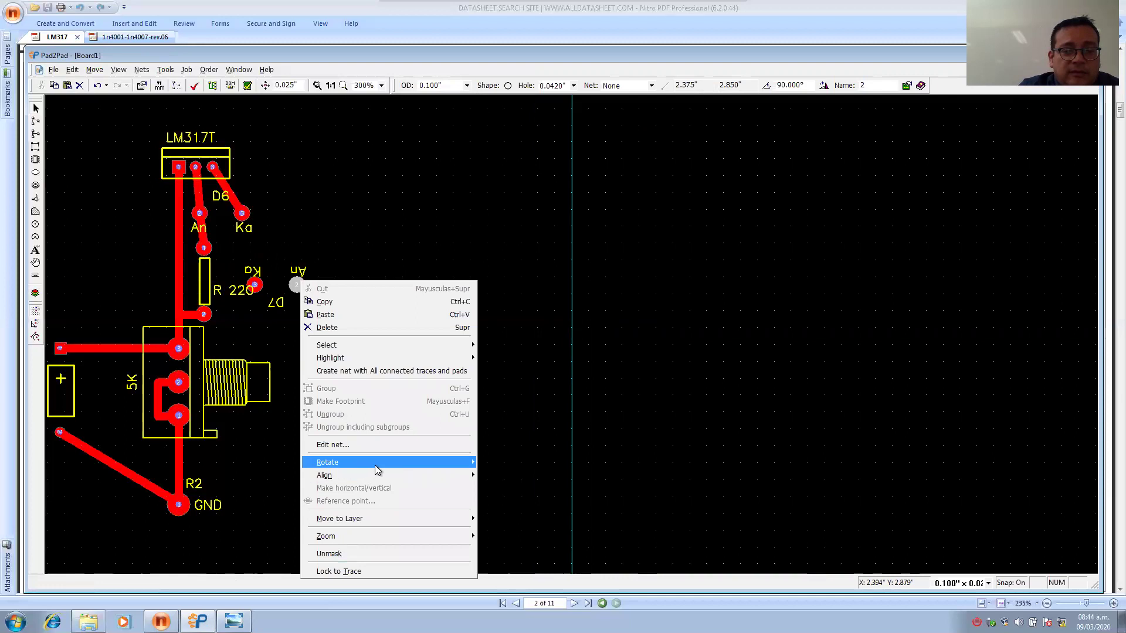
mouse_move(396, 463)
click(505, 476)
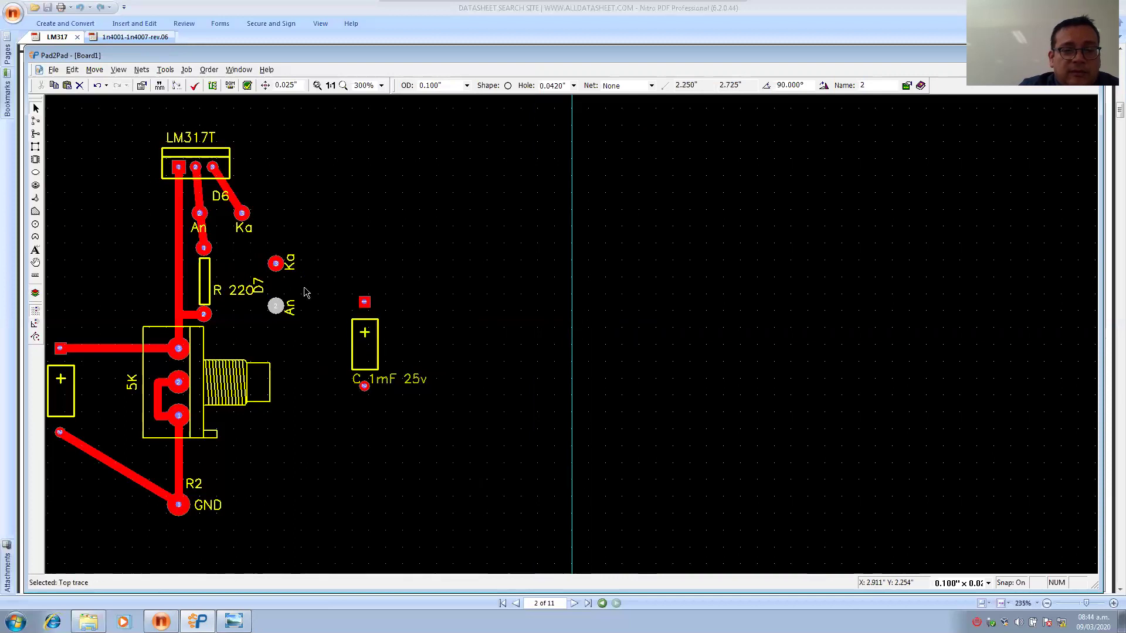
click(86, 188)
Route 0.050" Top-layer traces from R 220's upper pad to D7's Ka pad and from D7's An pad to R 220's lower pad.
click(36, 134)
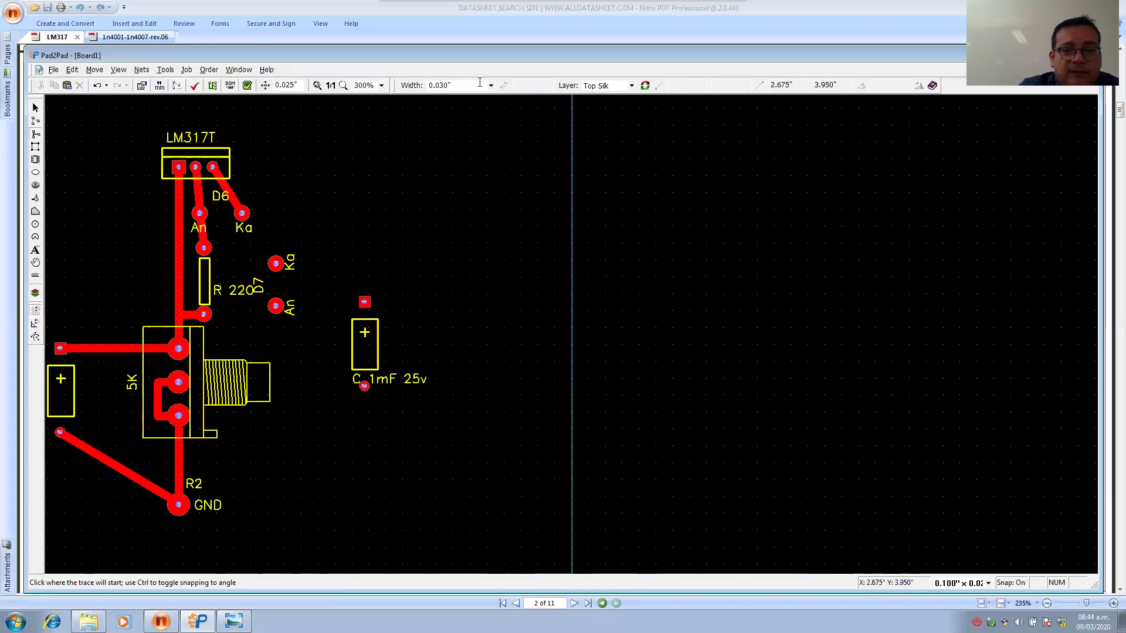
click(631, 87)
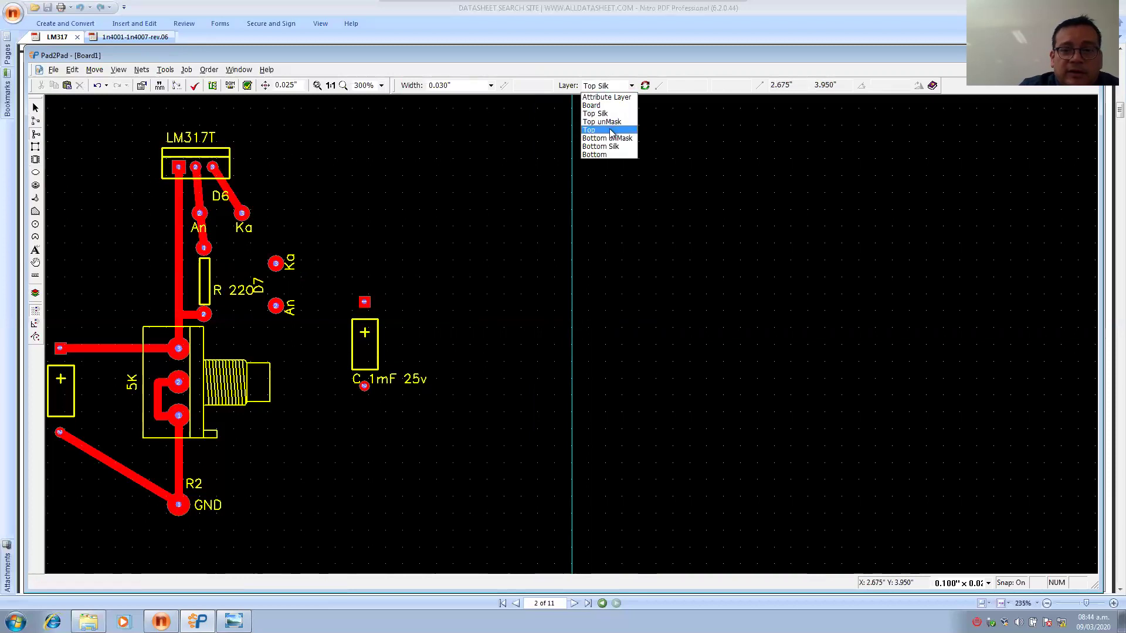
click(604, 111)
click(204, 248)
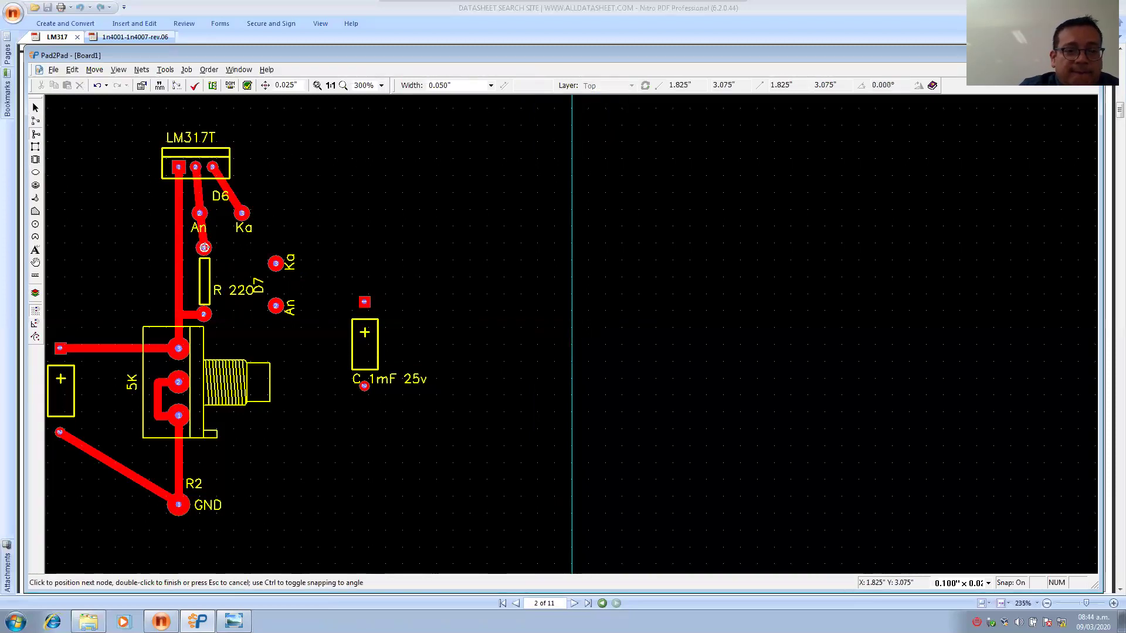
click(275, 264)
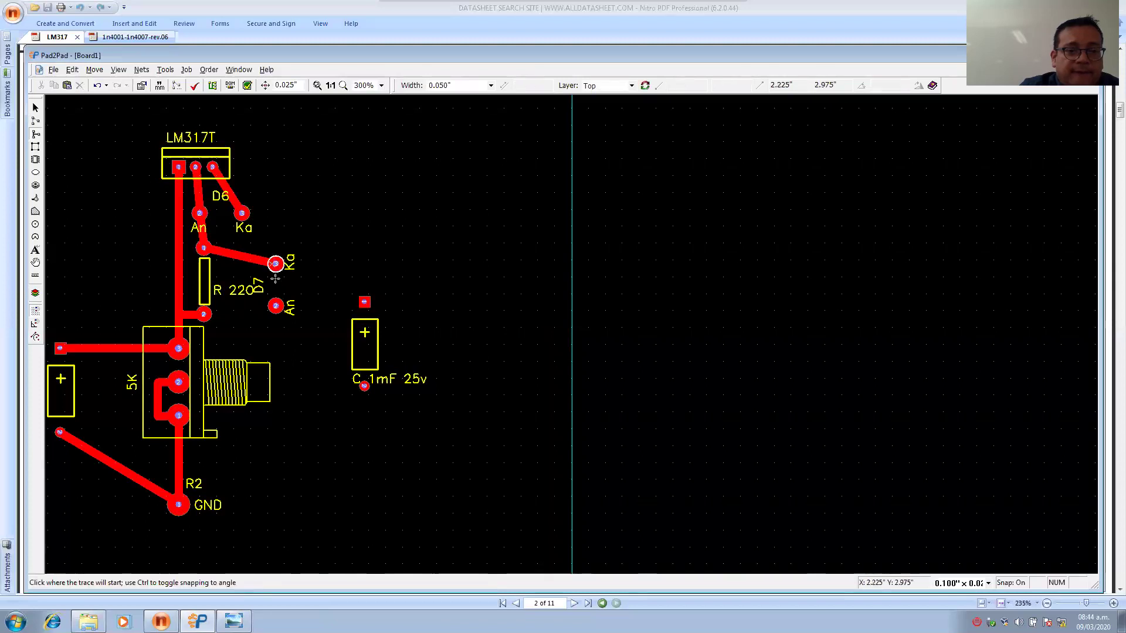
click(276, 306)
click(204, 314)
key(Escape)
click(215, 313)
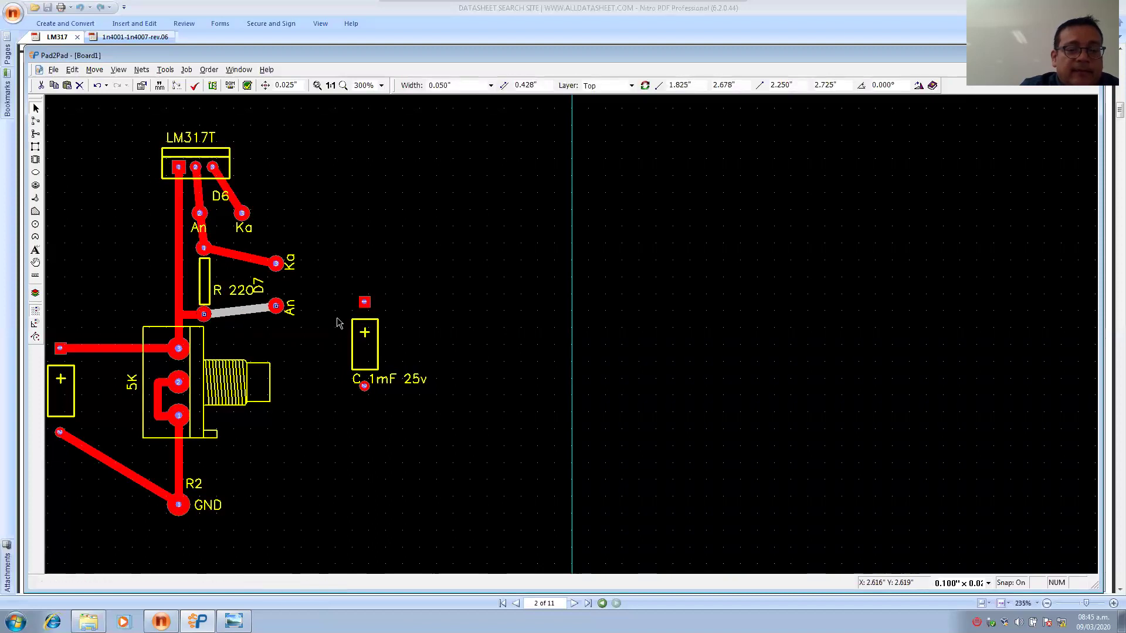
Check the schematic and route a trace from the positive pad of C 1mF 25v to D7's Ka pad.
key(alt+Tab)
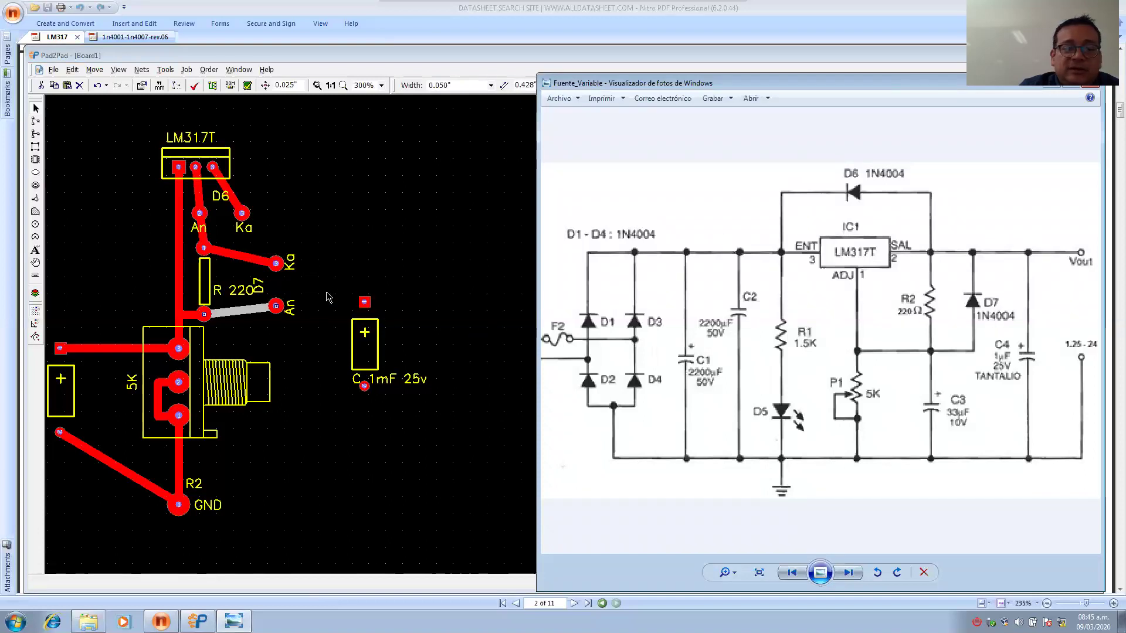
click(36, 135)
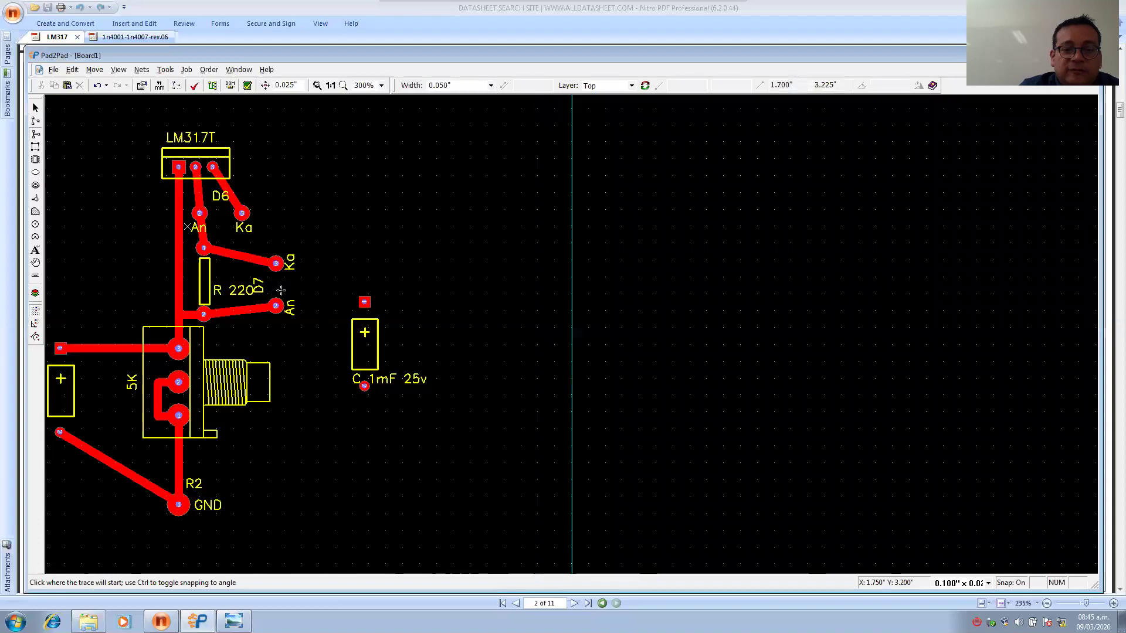
click(364, 302)
click(276, 263)
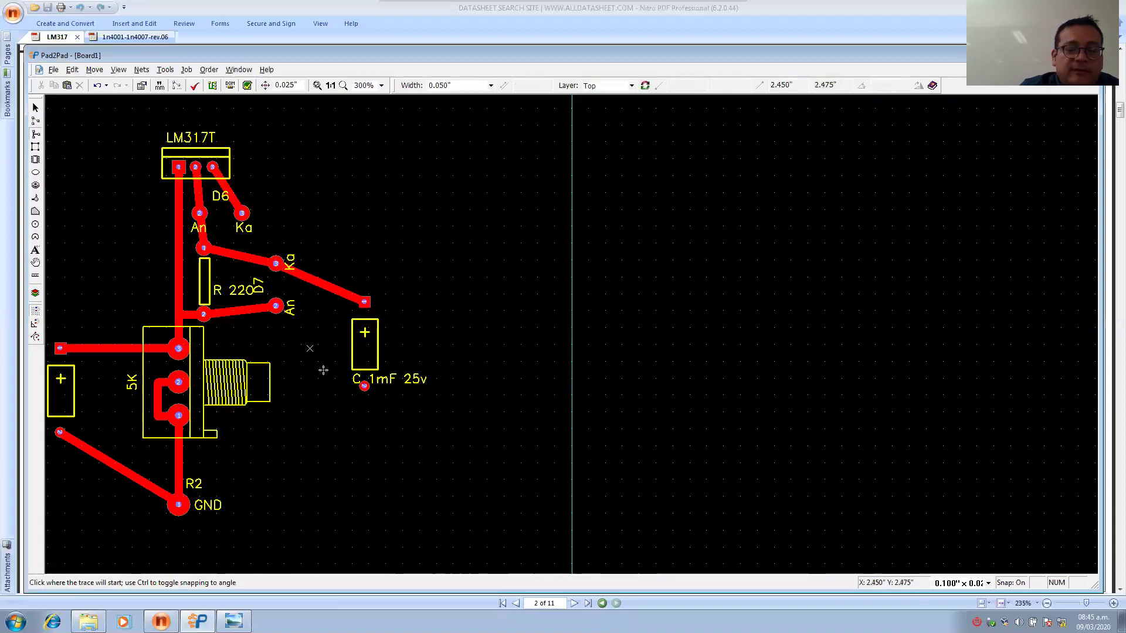
Check the schematic and route a bent trace from the lower pad of C 1mF 25v to the GND pad.
key(alt+Tab)
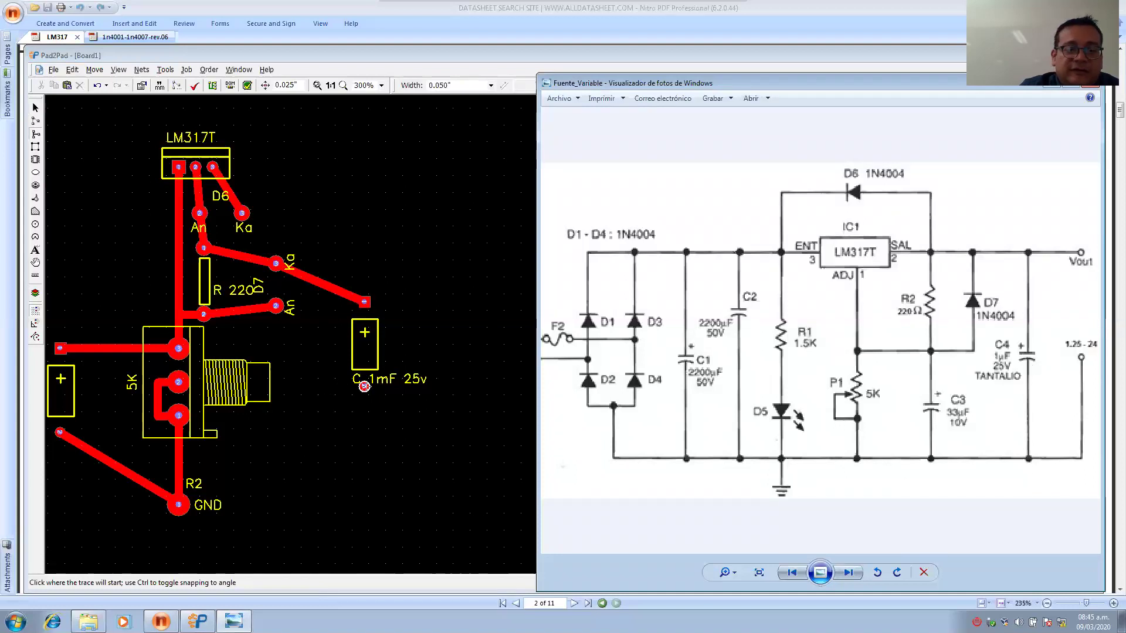
click(365, 386)
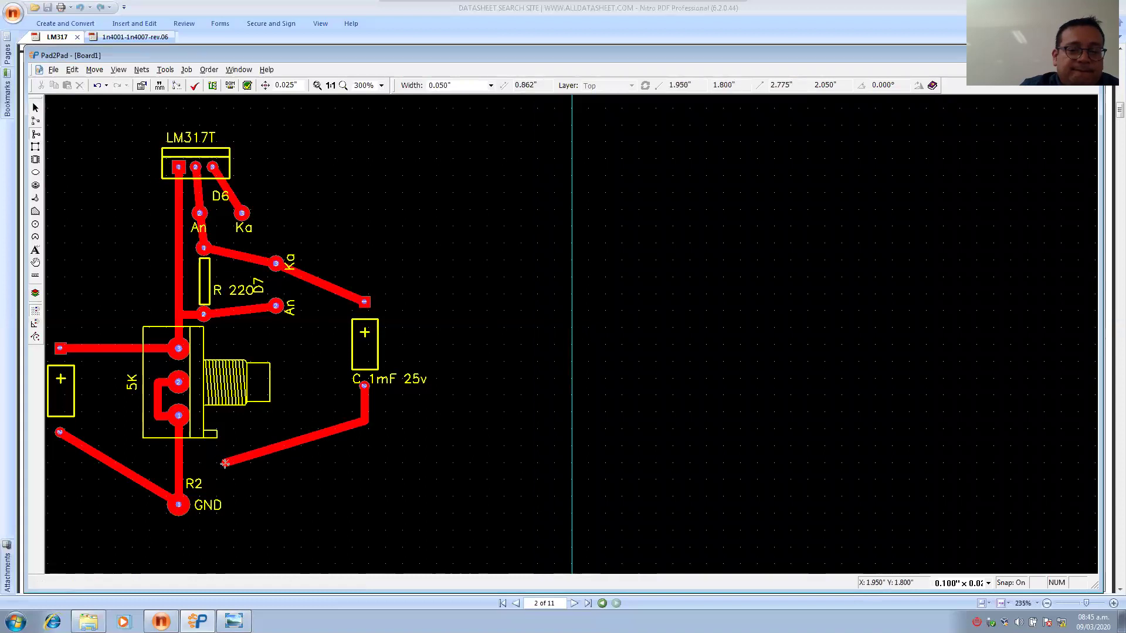
click(195, 496)
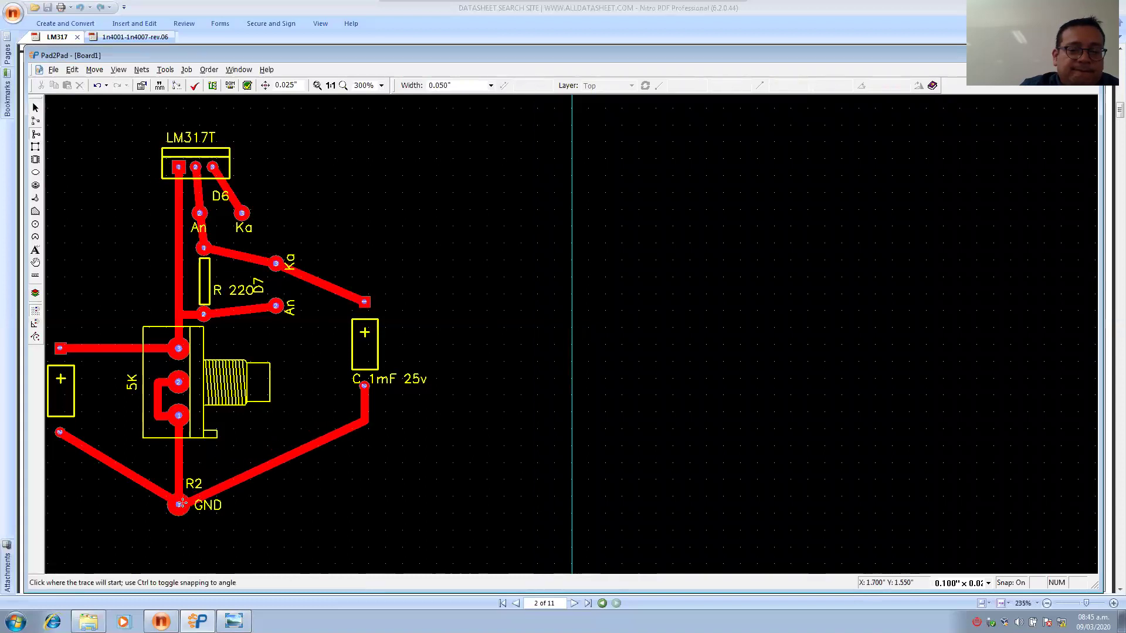
key(Escape)
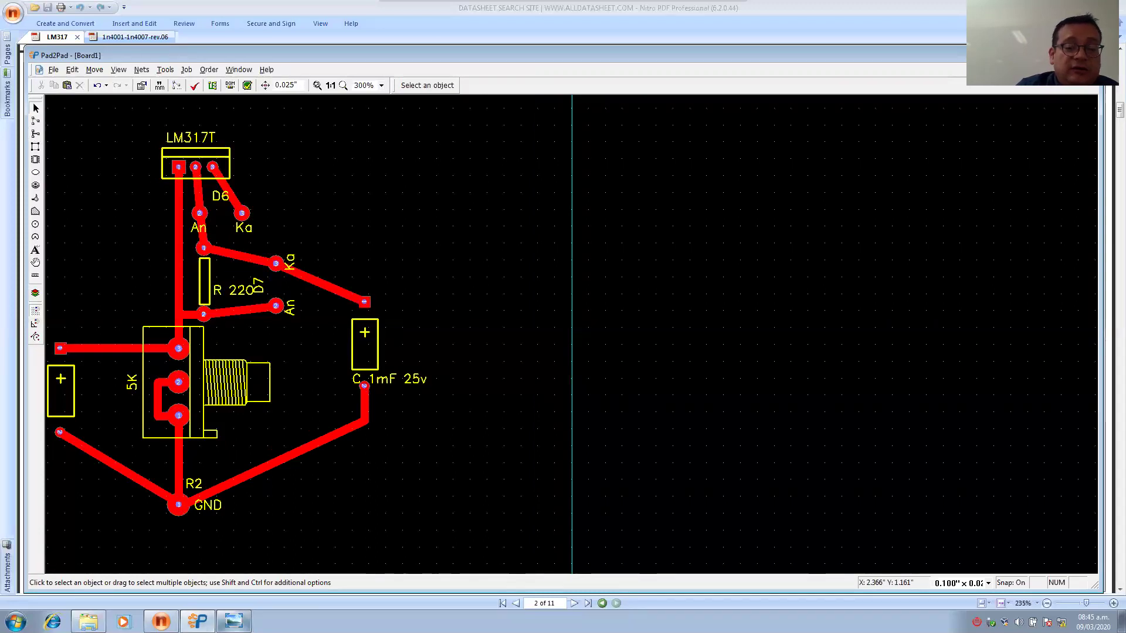
Check the schematic and move the C 1mF 25v capacitor straight up to about X 2.775", Y 3.075".
click(233, 622)
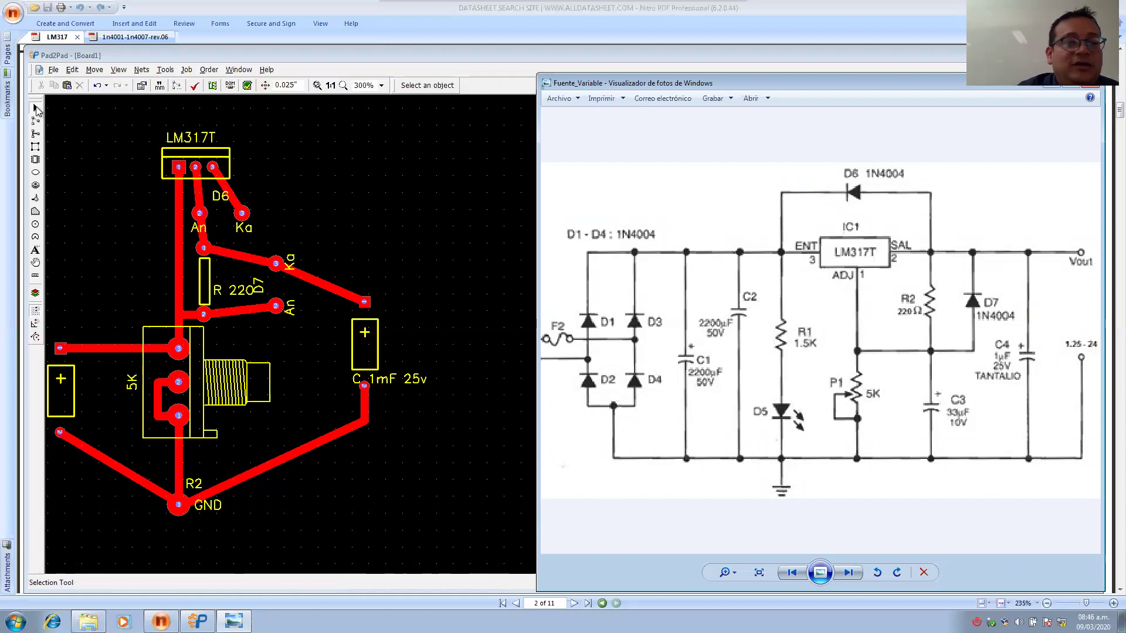
click(55, 141)
drag(378, 325, 380, 224)
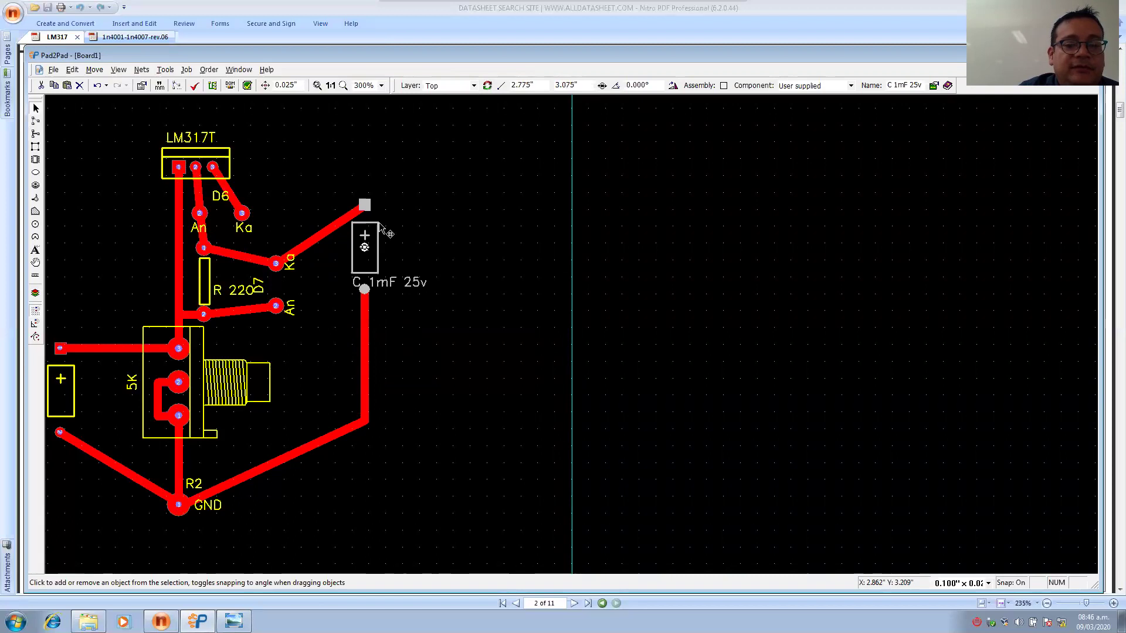
click(417, 214)
Reshape the trace between D7's Ka pad and C 1mF 25v with a corner directly above Ka at about Y 3.200".
click(314, 248)
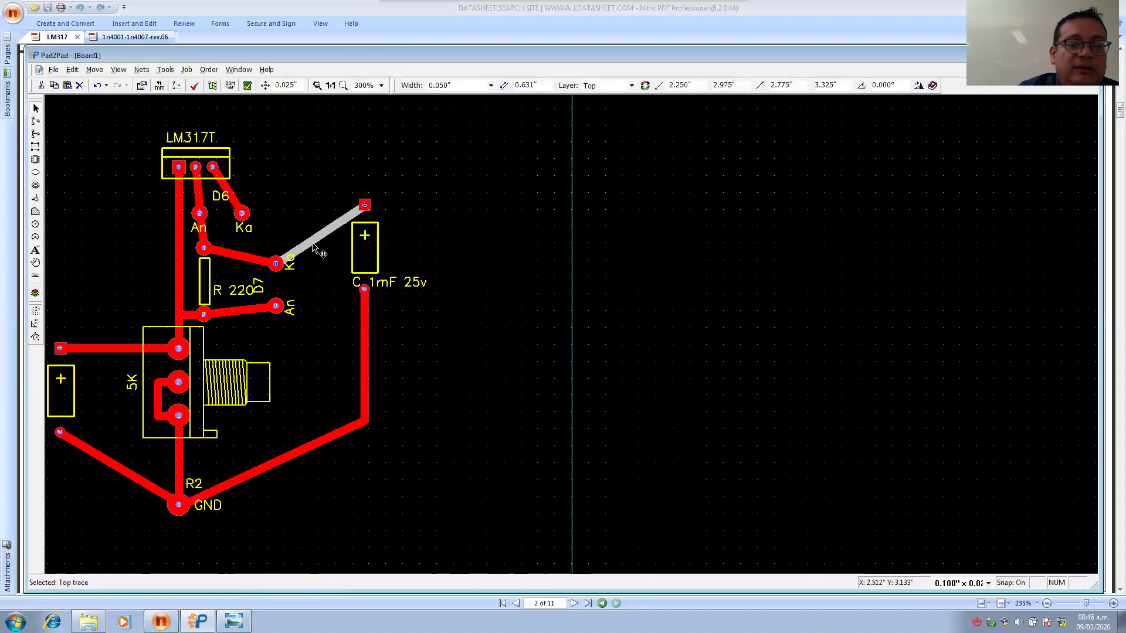
drag(277, 260, 277, 228)
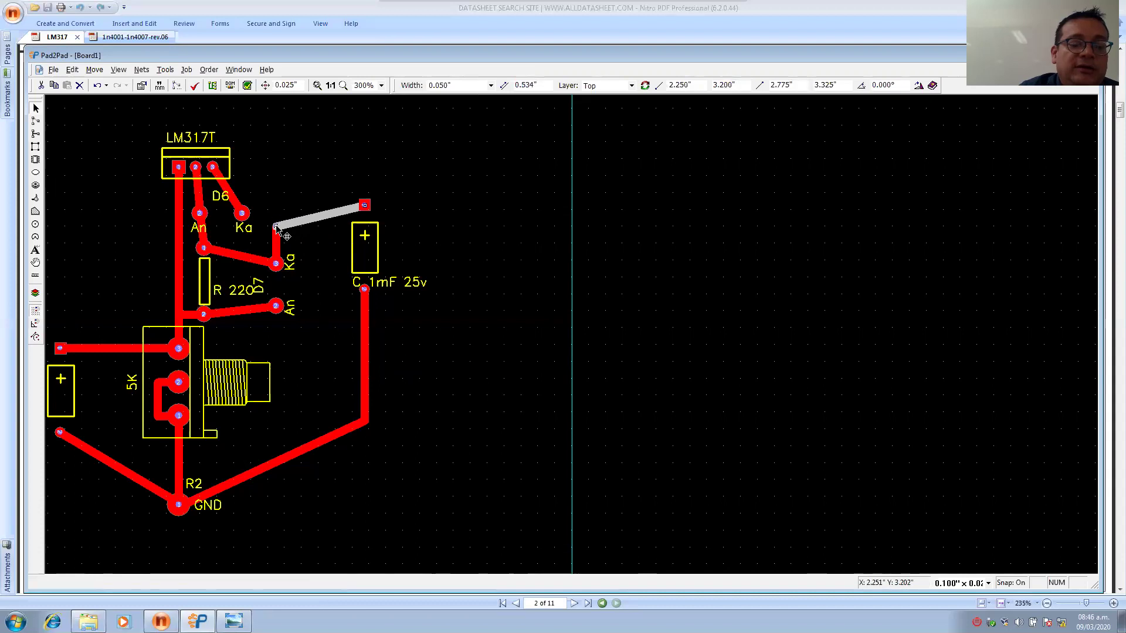
click(308, 245)
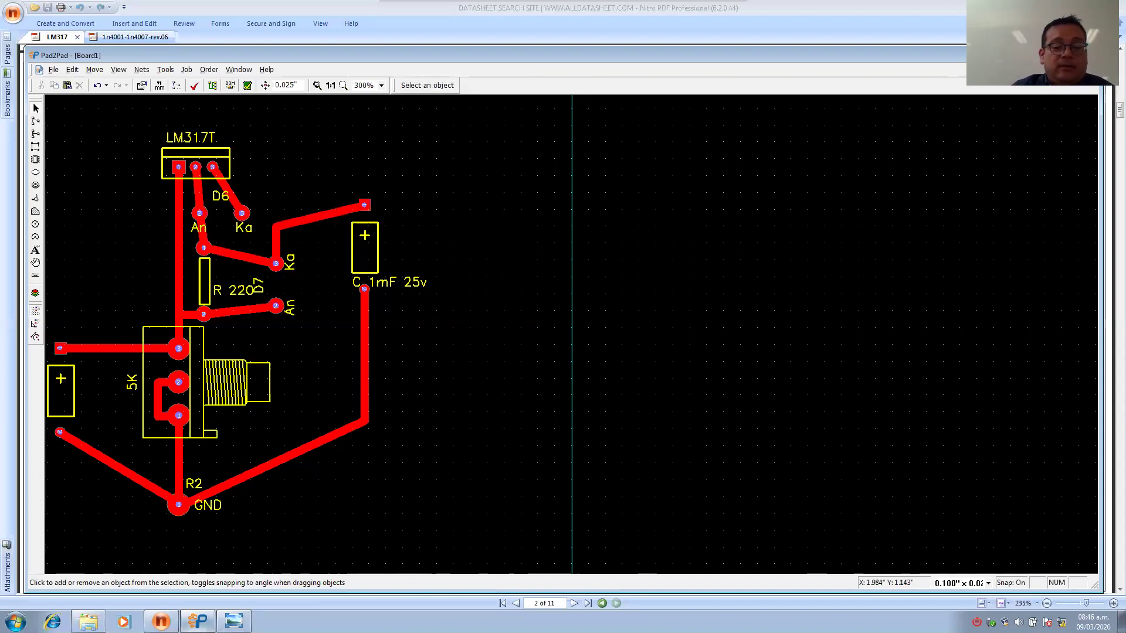
click(234, 621)
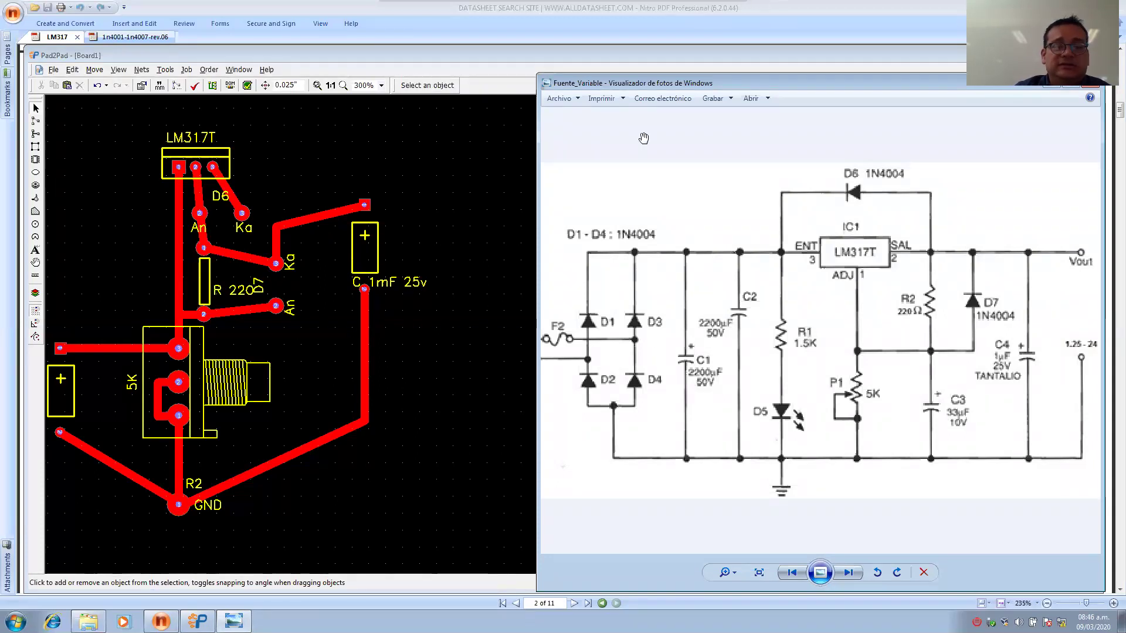
mouse_move(661, 5)
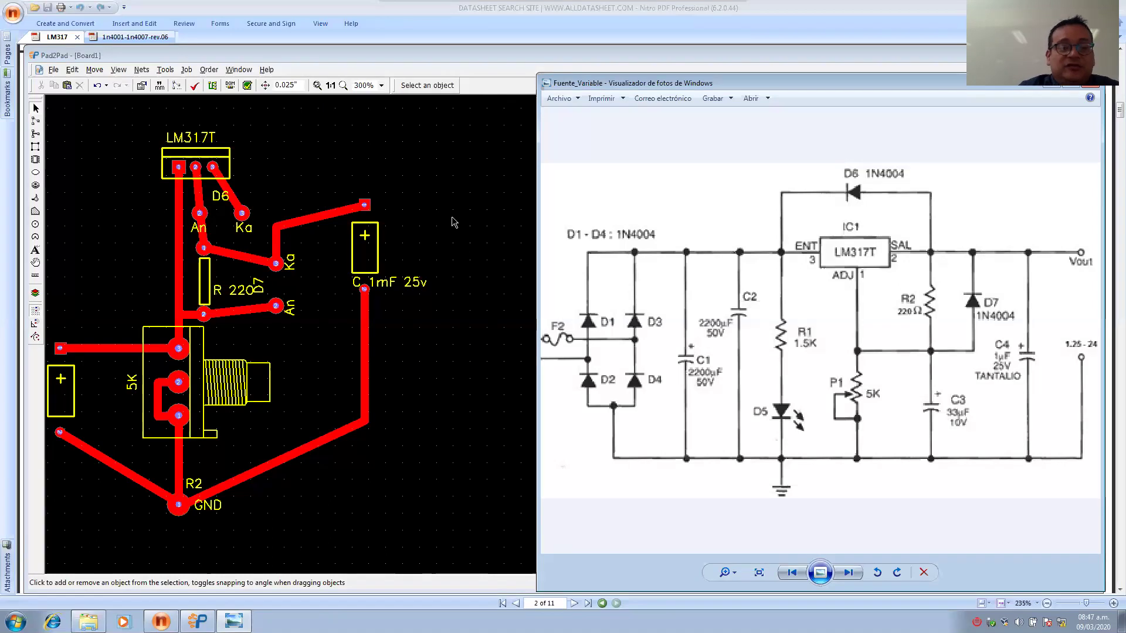
click(35, 186)
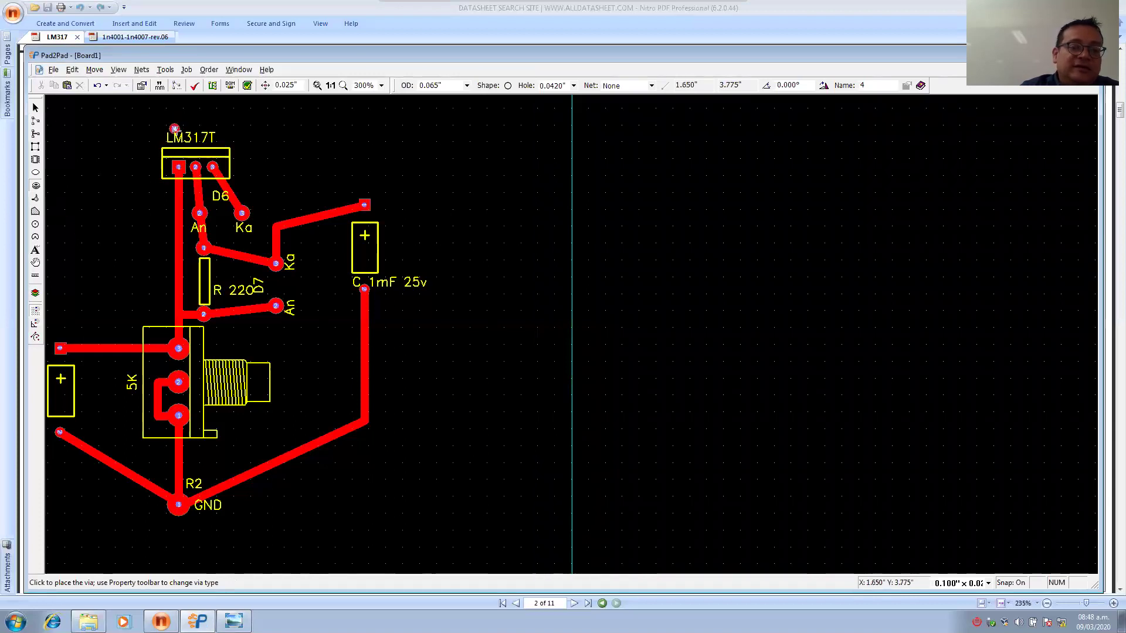
click(165, 125)
key(ctrl+z)
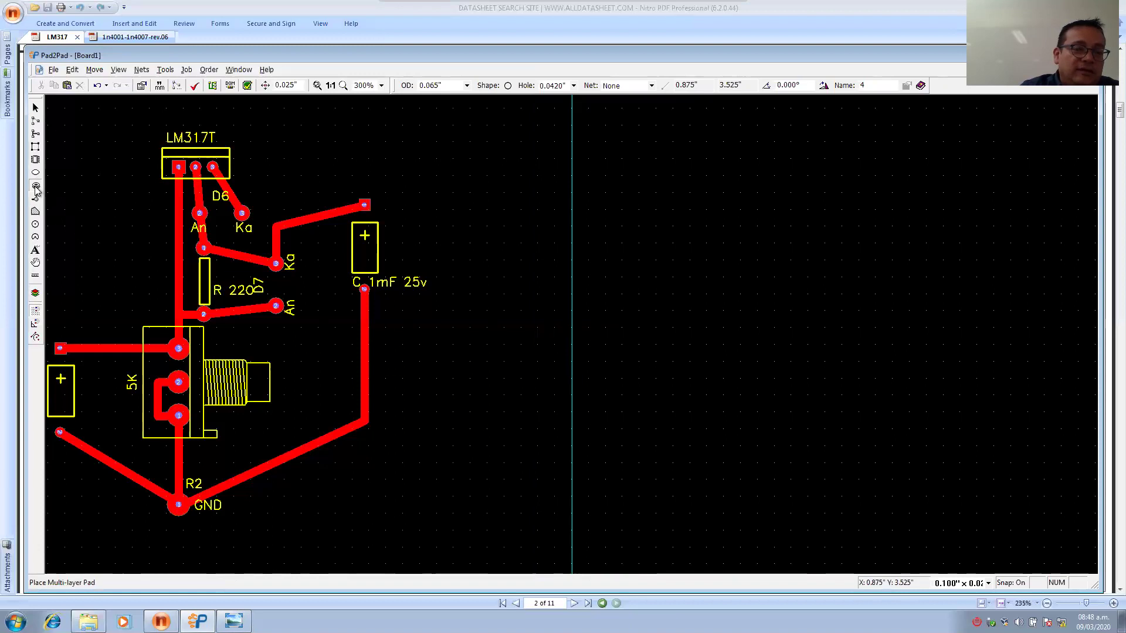
Hide the Top Silk layer and place two 0.065" multi-layer pads above pads 1 and 3 of the LM317T.
click(35, 293)
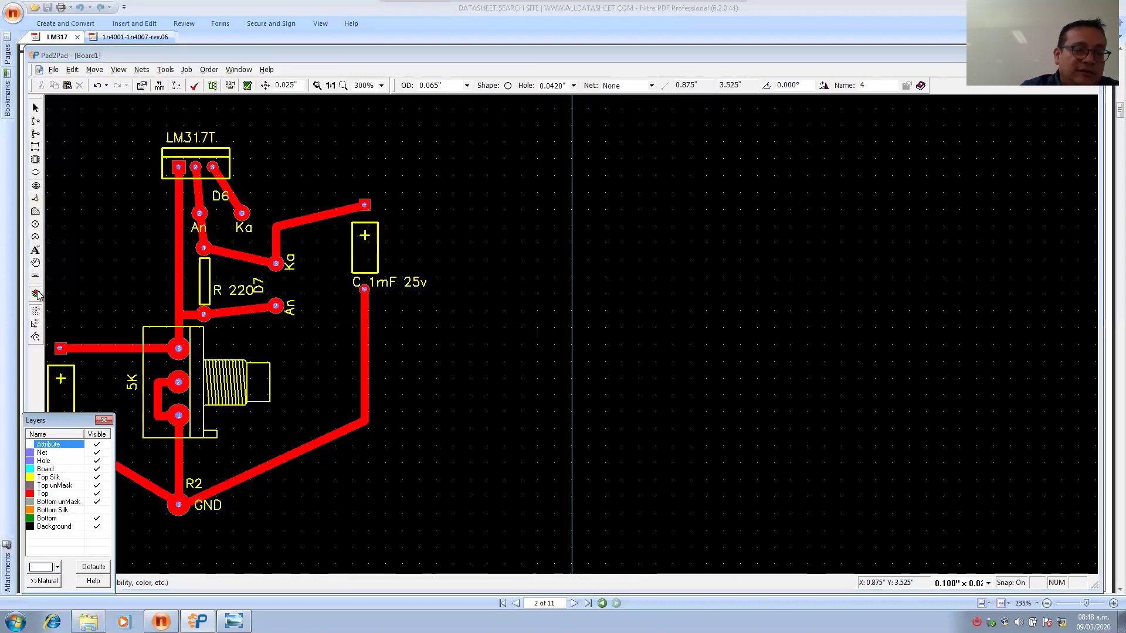
click(97, 477)
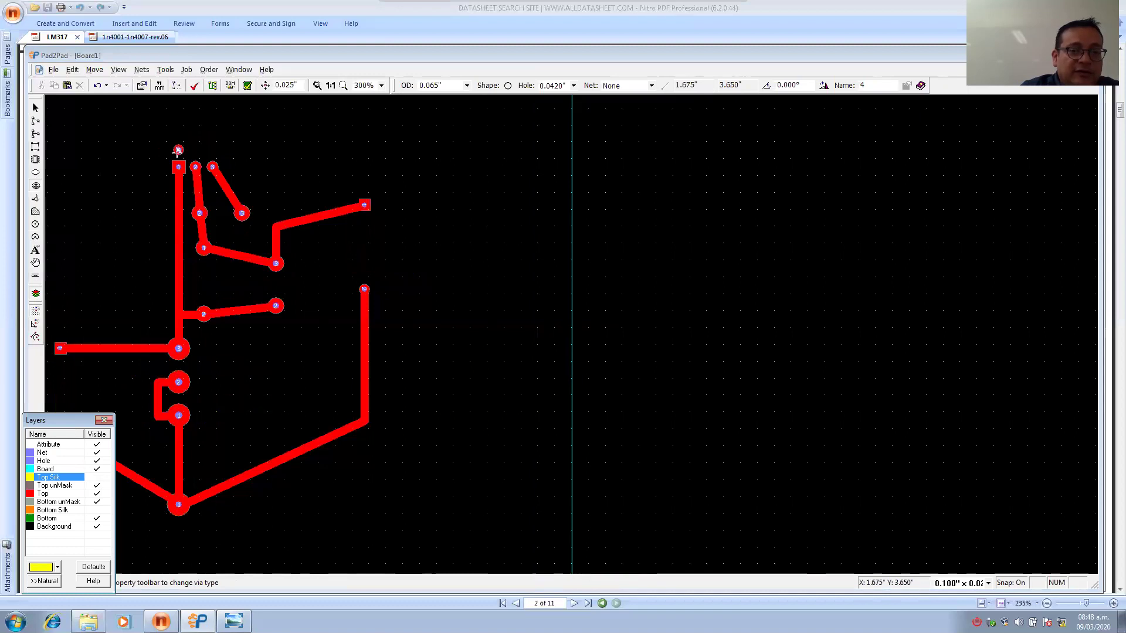
click(35, 293)
right_click(153, 147)
right_click(156, 146)
click(175, 138)
ctrl+scroll(174, 139, up, 2)
ctrl+scroll(174, 140, up, 2)
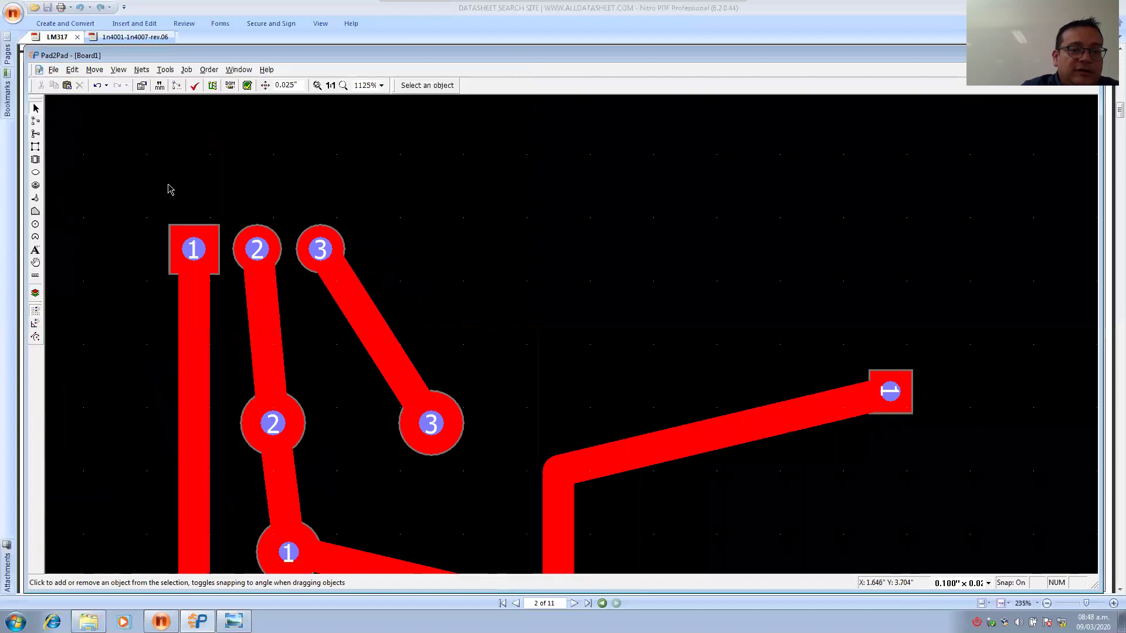
click(36, 198)
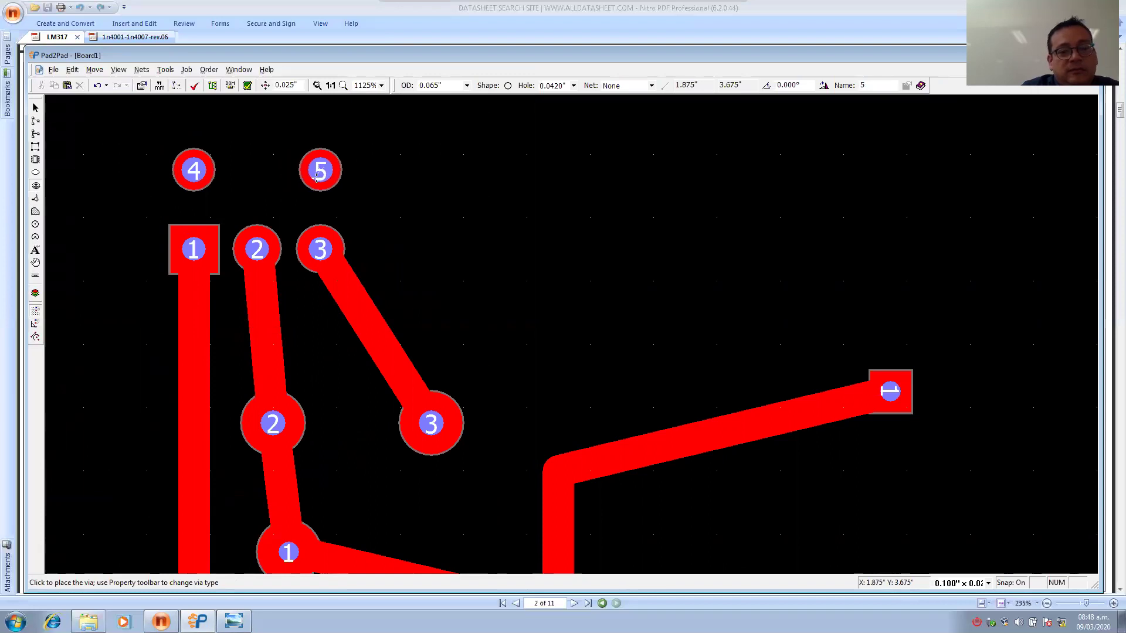
key(Escape)
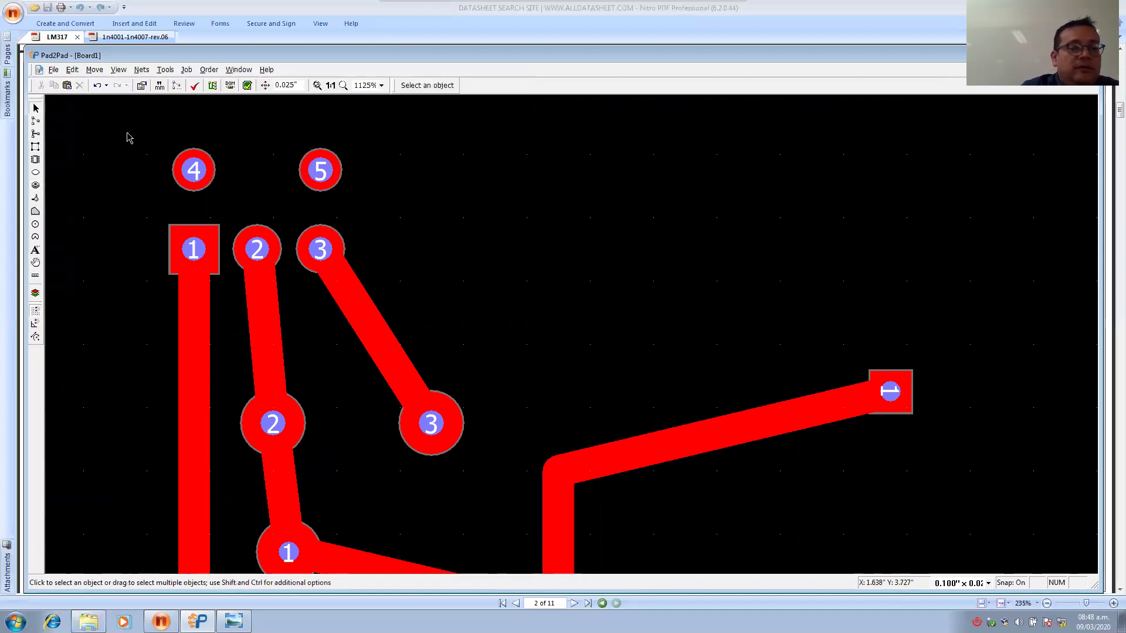
Show the Top Silk layer again and move both new pads together to the empty area right of the LM317T outline.
click(36, 294)
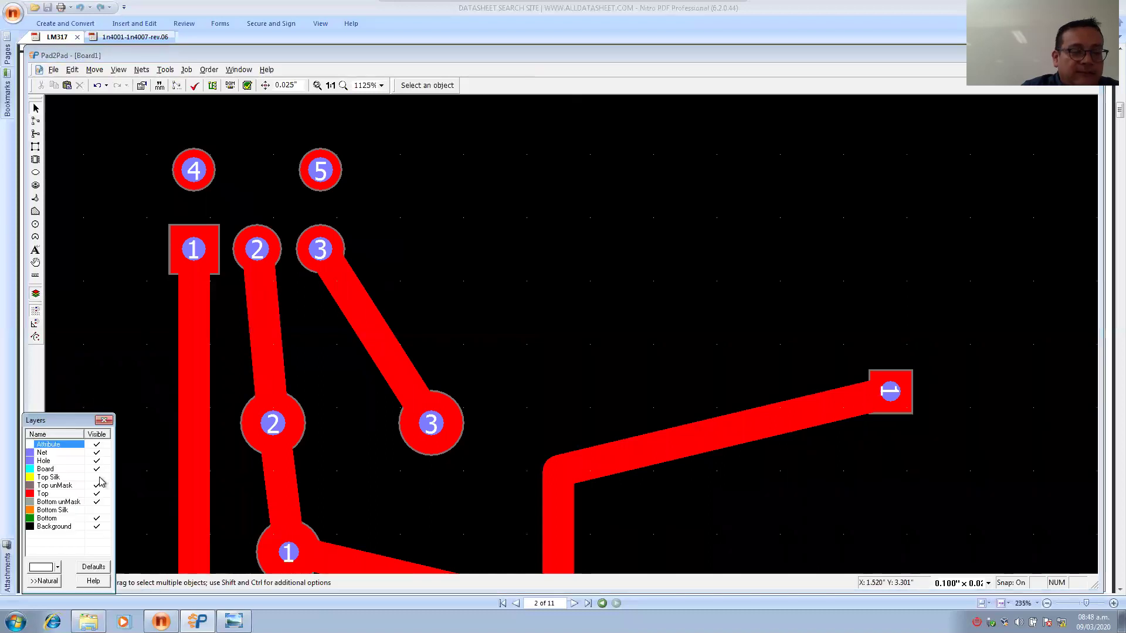
click(98, 477)
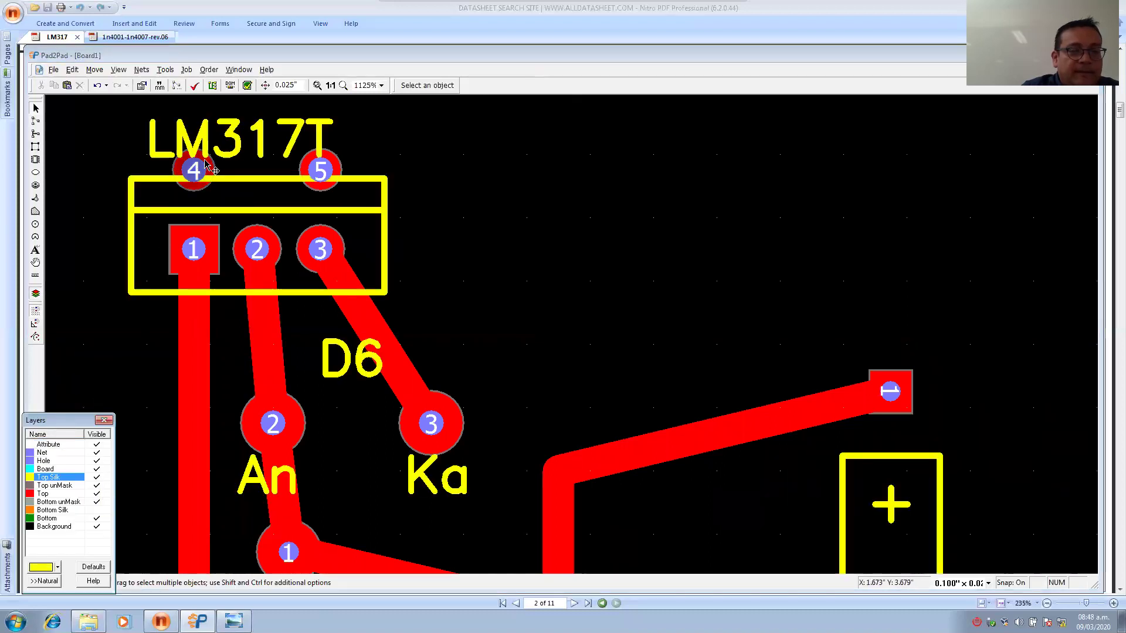
click(191, 176)
shift+drag(309, 170, 714, 210)
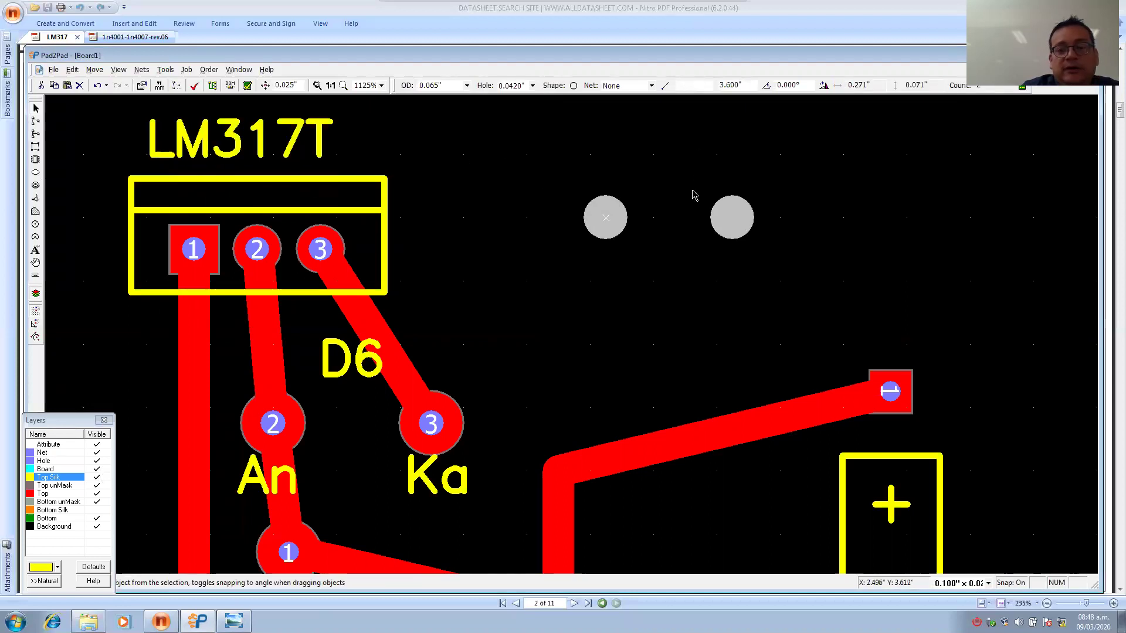
click(693, 191)
Add the silk text "Bornera" and position it centered above the two new pads, at X 2.425", Y 3.700".
click(36, 250)
click(575, 166)
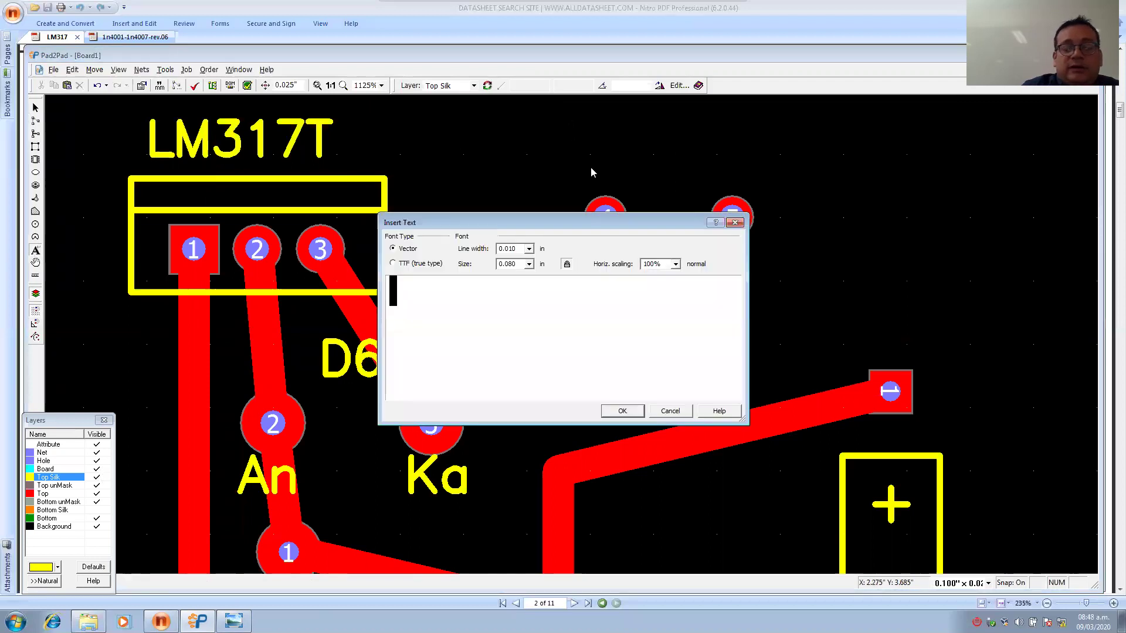
text(Bornera)
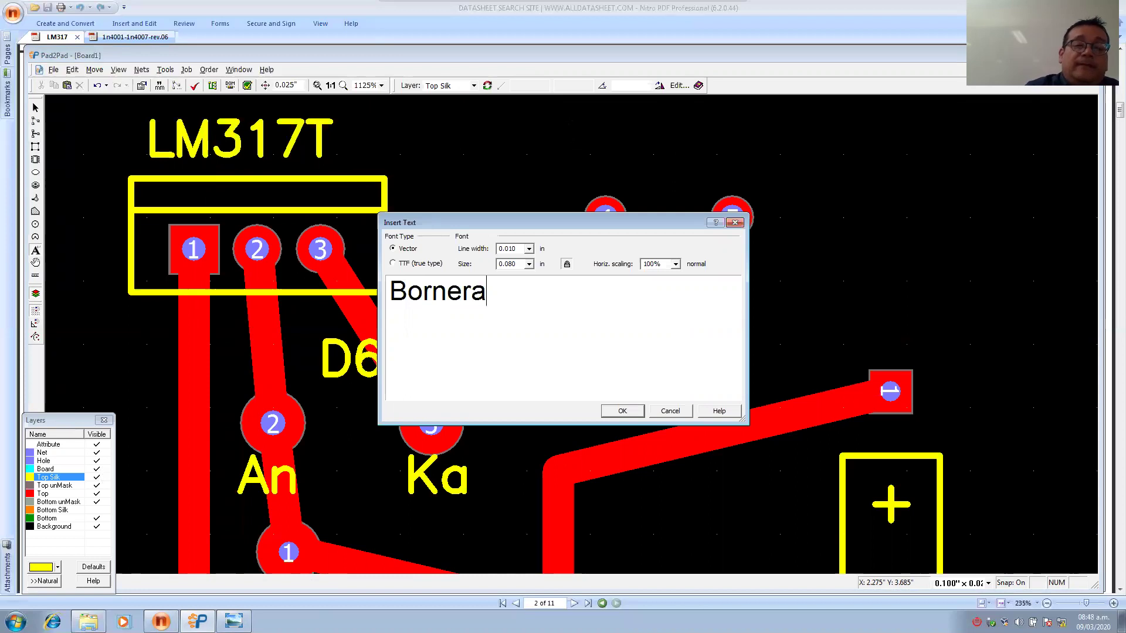
click(622, 411)
double_click(644, 169)
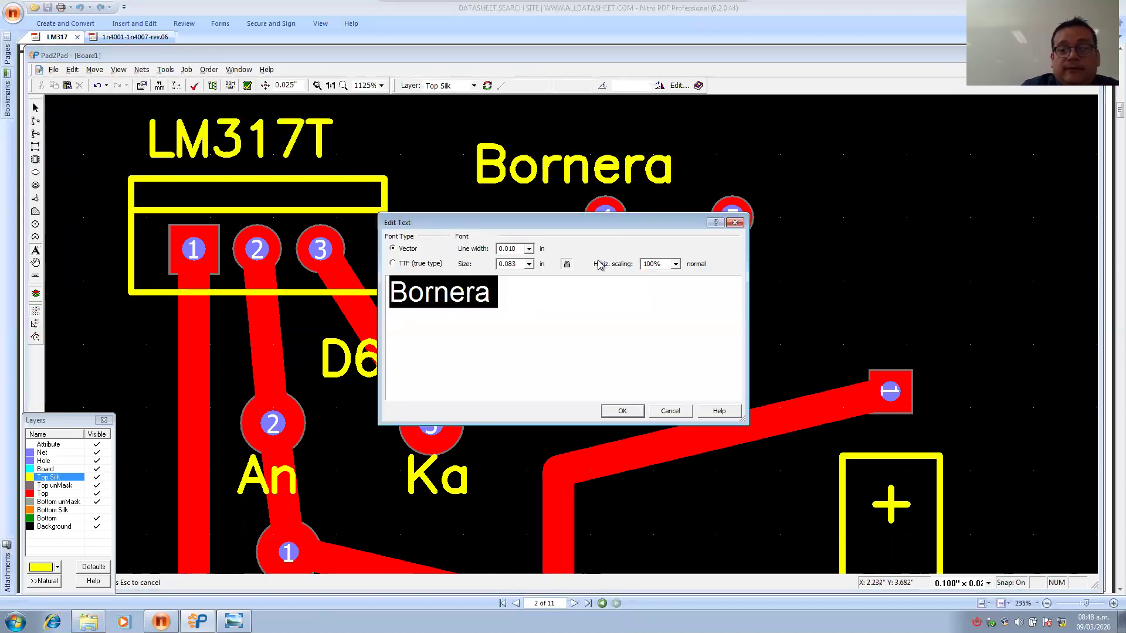
click(620, 411)
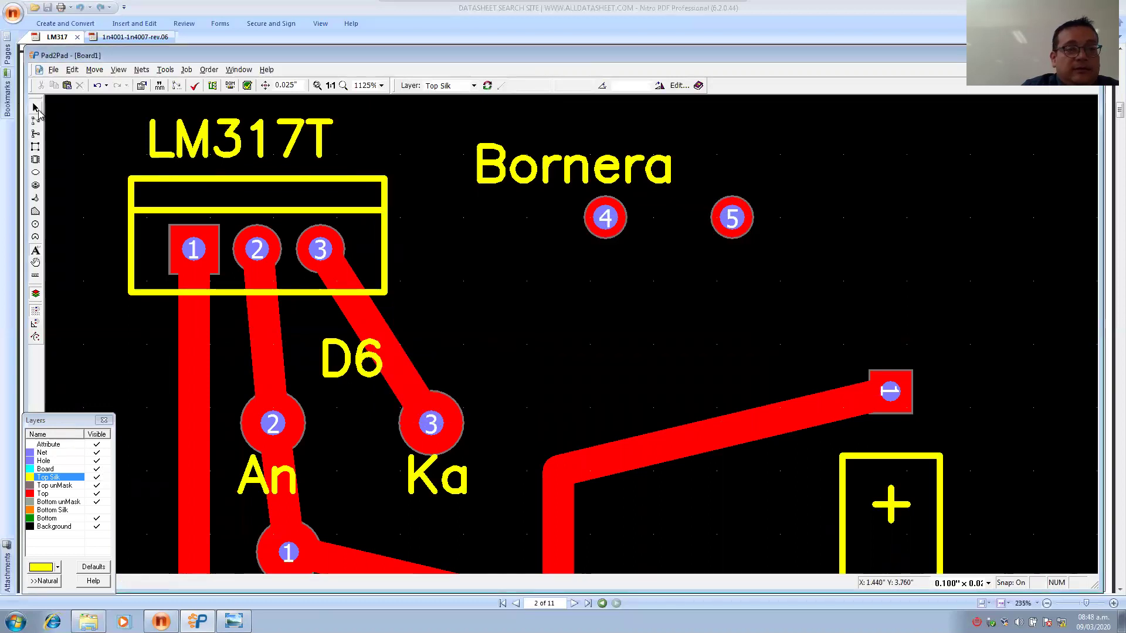
drag(528, 162, 623, 154)
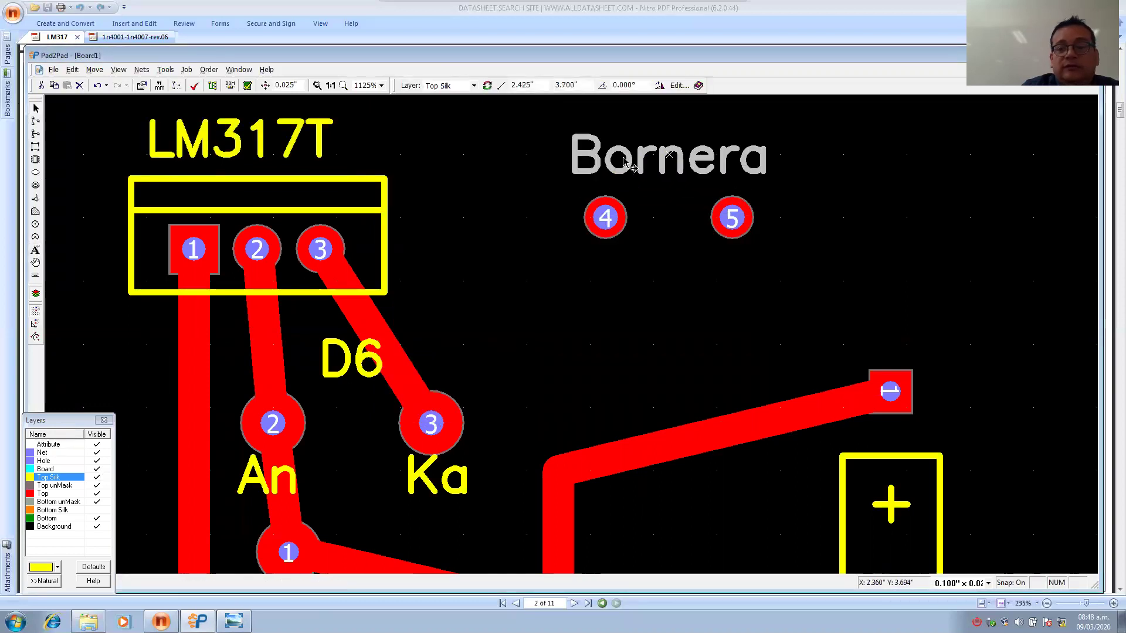
Group the "Bornera" text and its two pads into one component.
drag(540, 126, 777, 249)
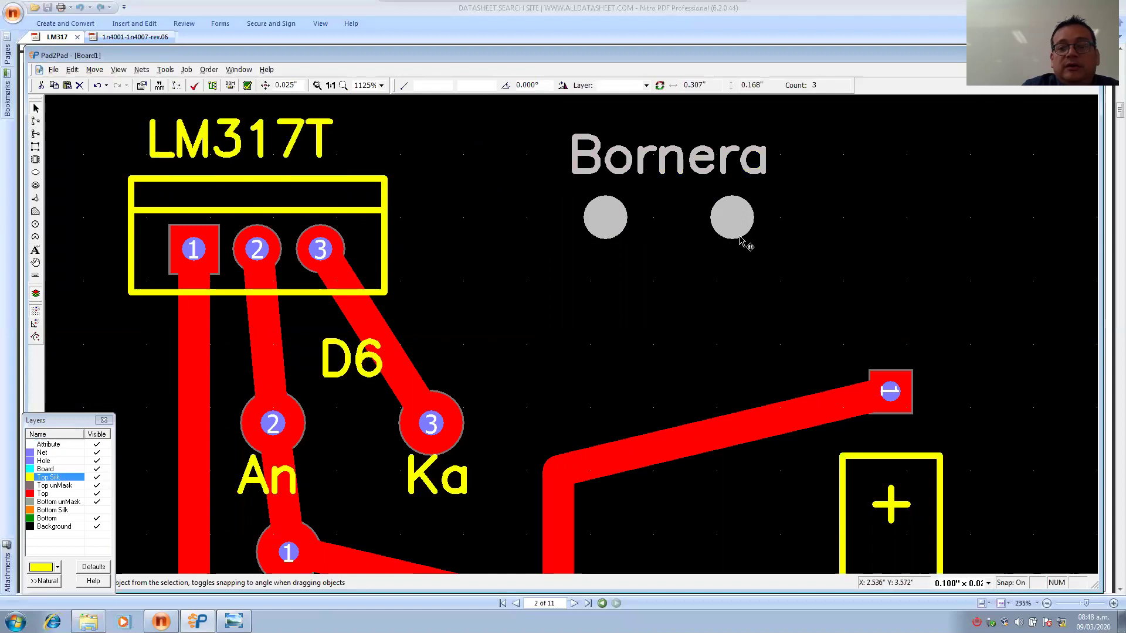
right_click(743, 233)
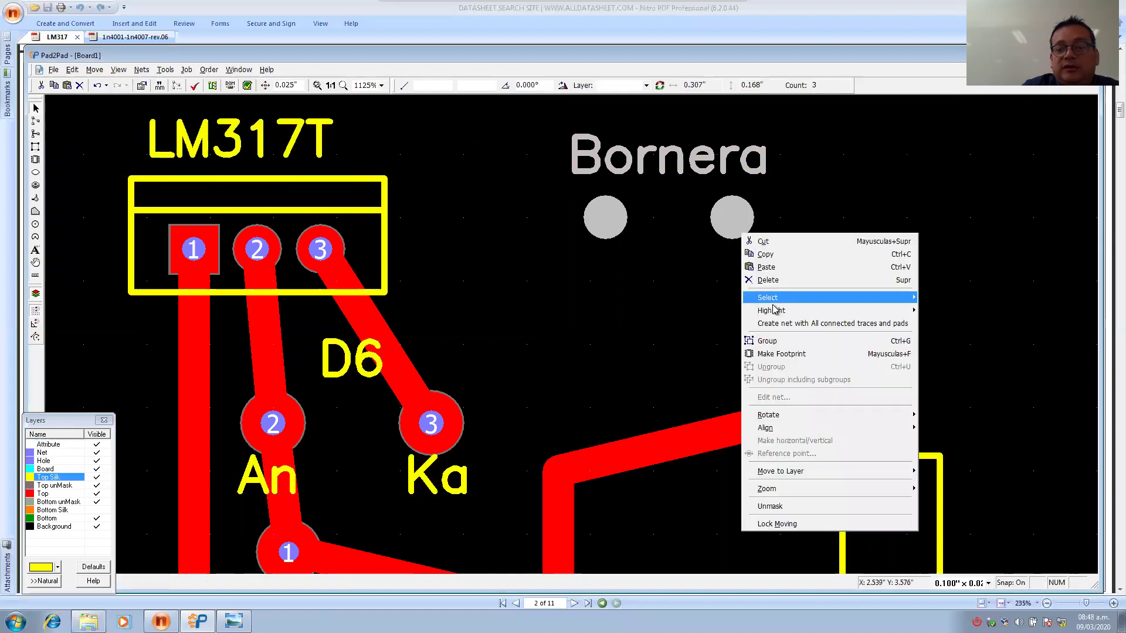
click(782, 343)
click(559, 350)
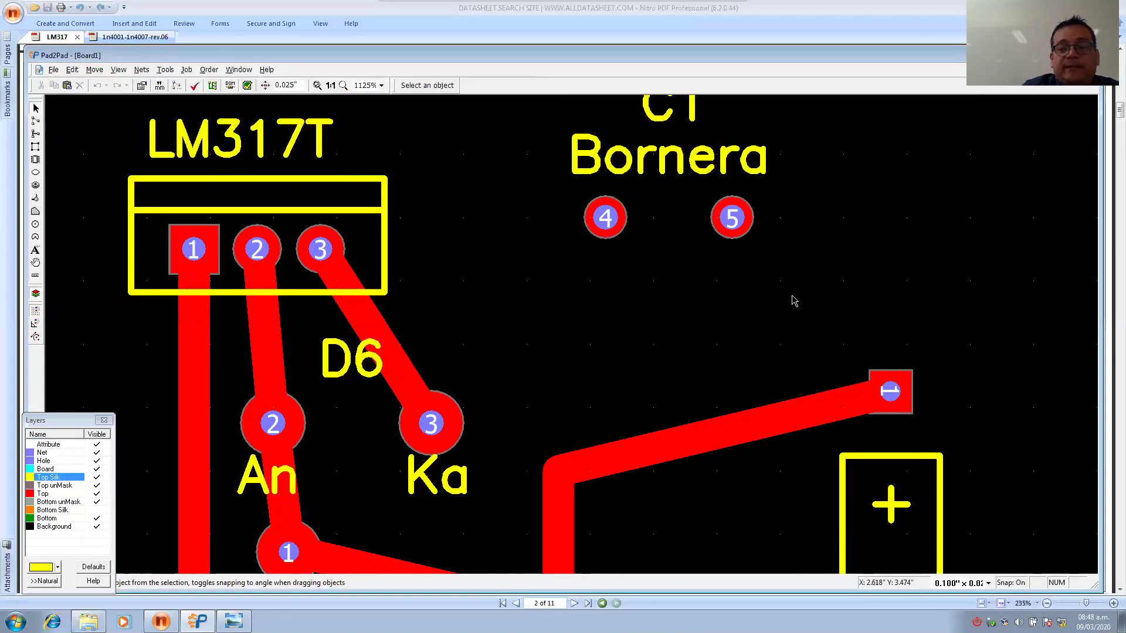
Move the Bornera component above C 1mF 25v so that pad 4 aligns vertically with the capacitor's pad 1 at X 2.775", Y 3.625".
scroll(528, 340, down, 3)
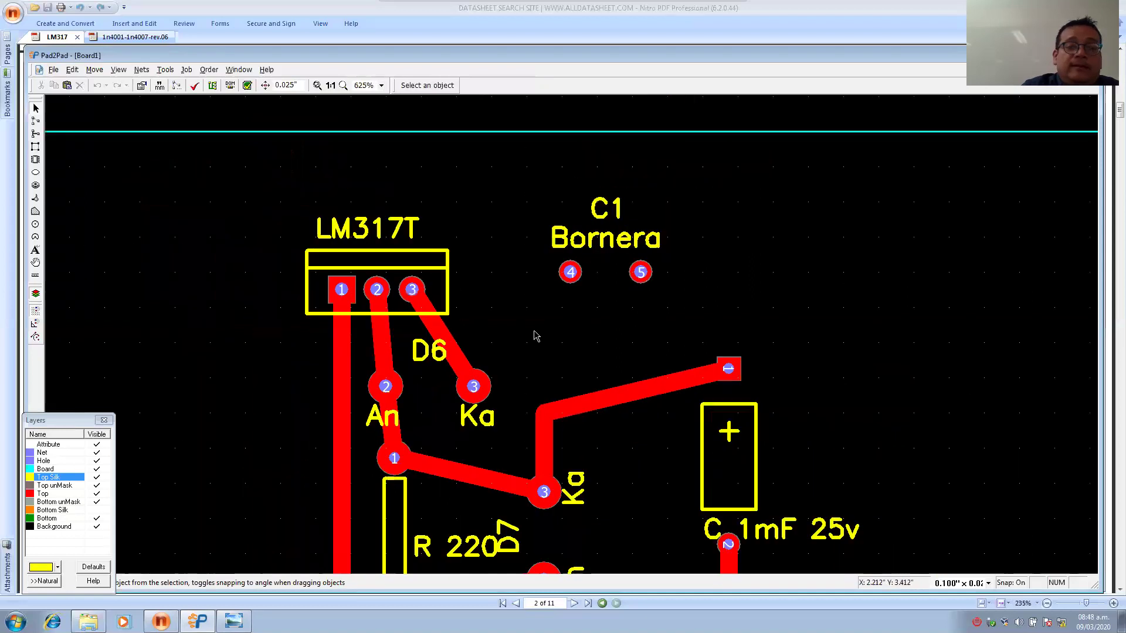
drag(611, 291, 691, 289)
click(794, 335)
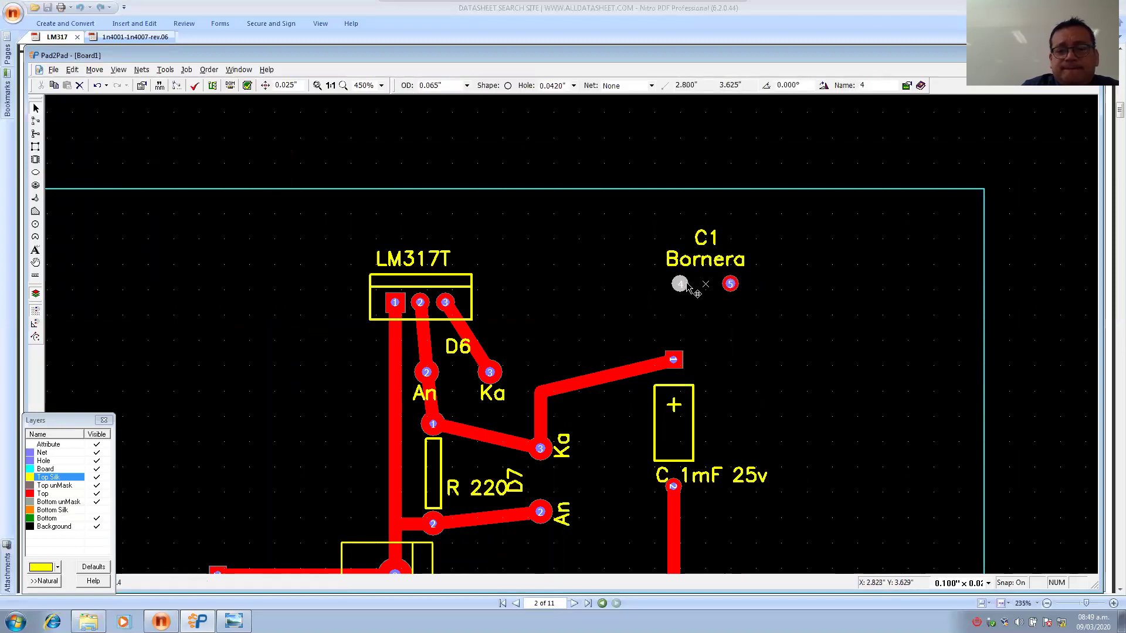
click(741, 316)
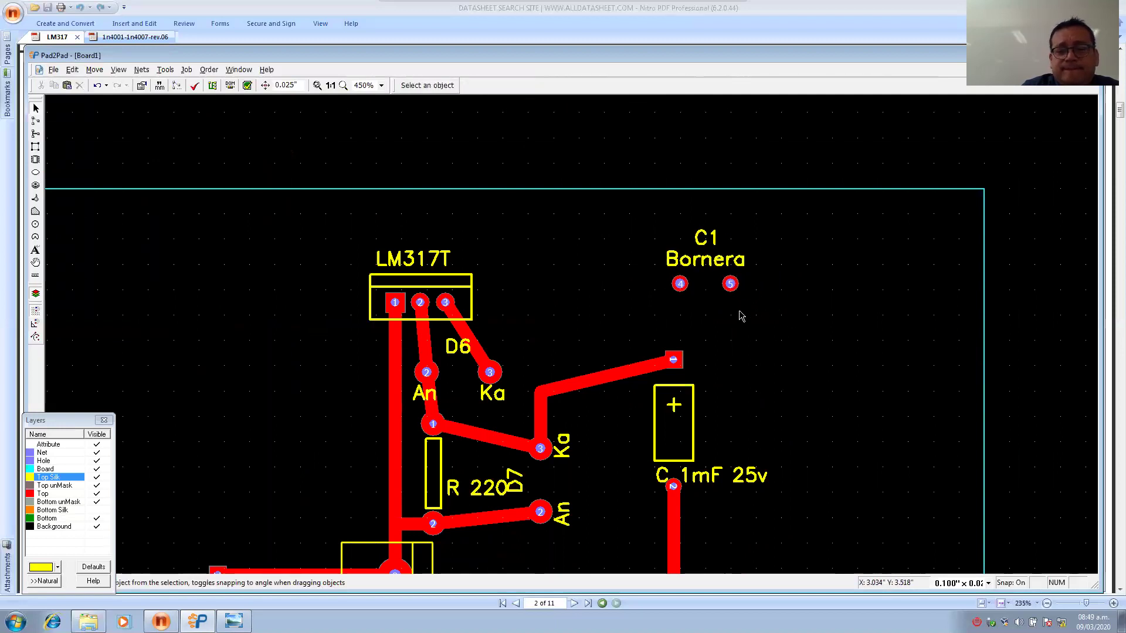
drag(682, 291, 675, 292)
click(693, 307)
Set the outer diameter of Bornera pads 4 and 5 to 0.140".
click(682, 286)
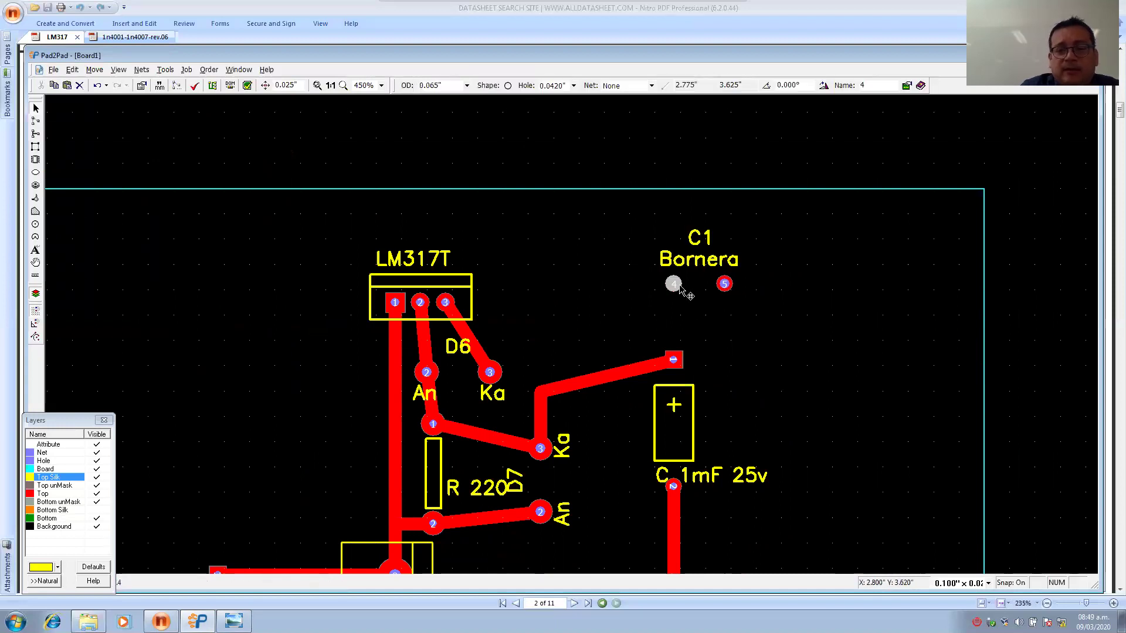
click(466, 86)
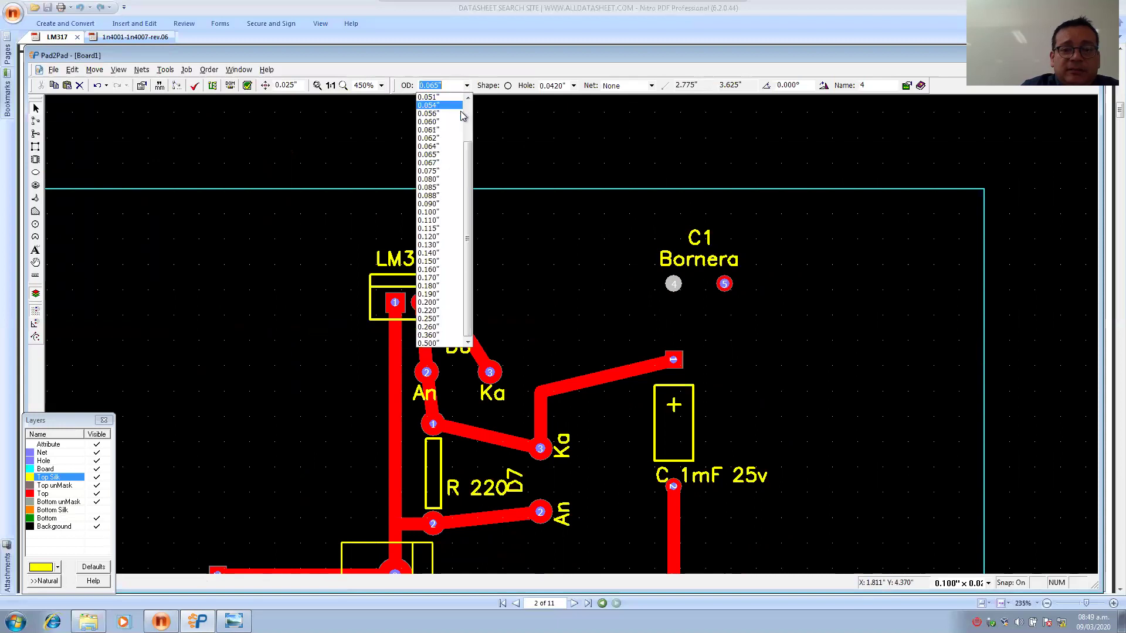
click(440, 254)
click(725, 287)
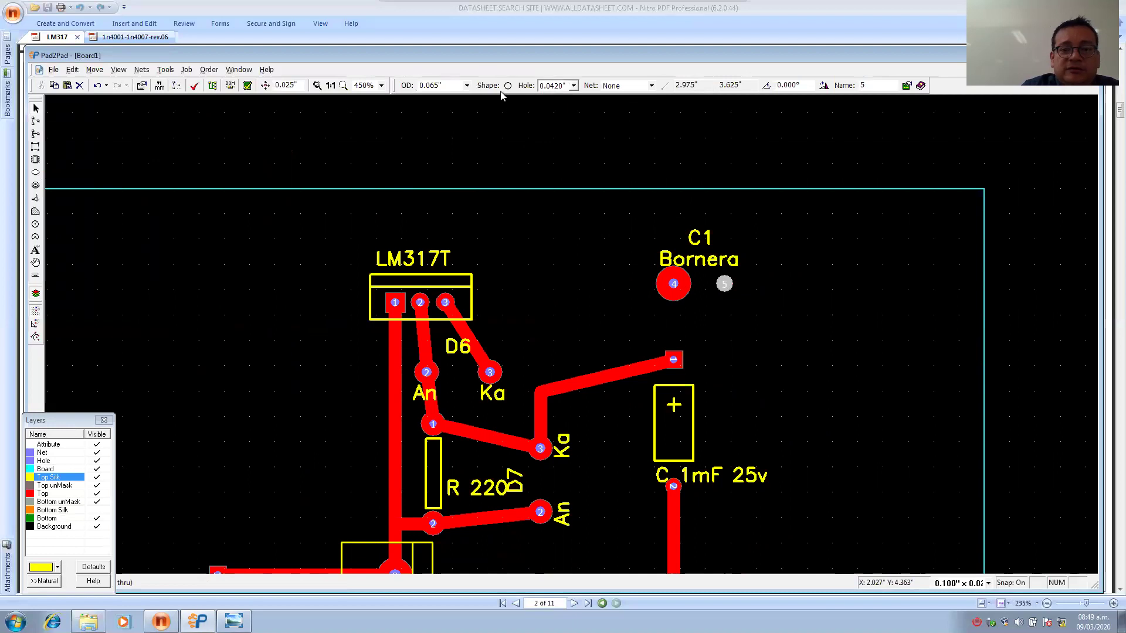
click(467, 87)
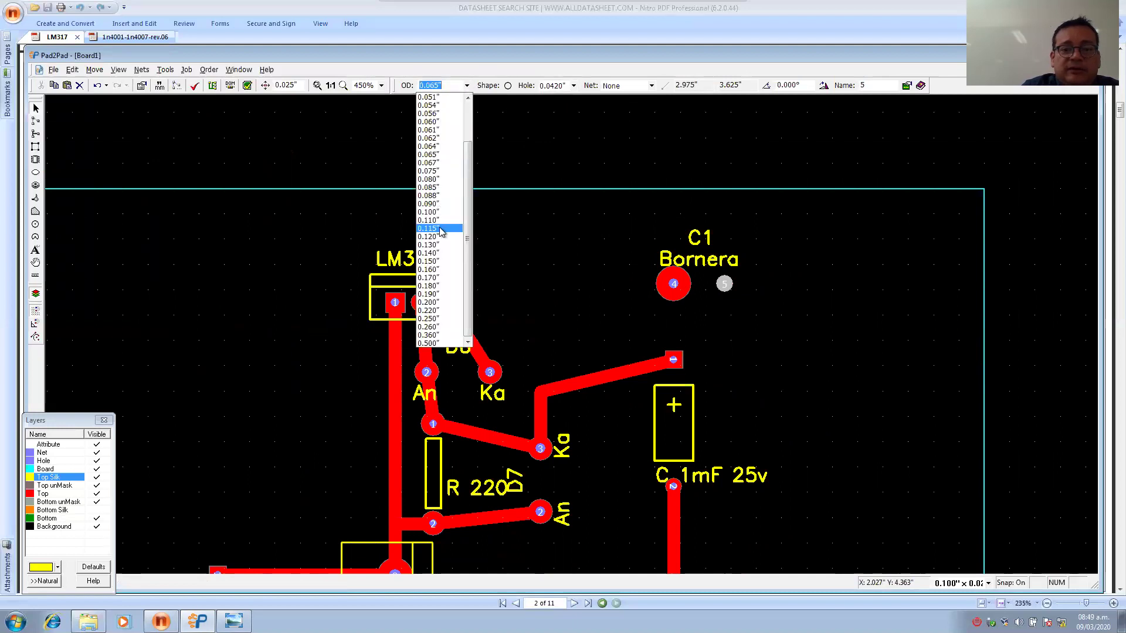
click(449, 256)
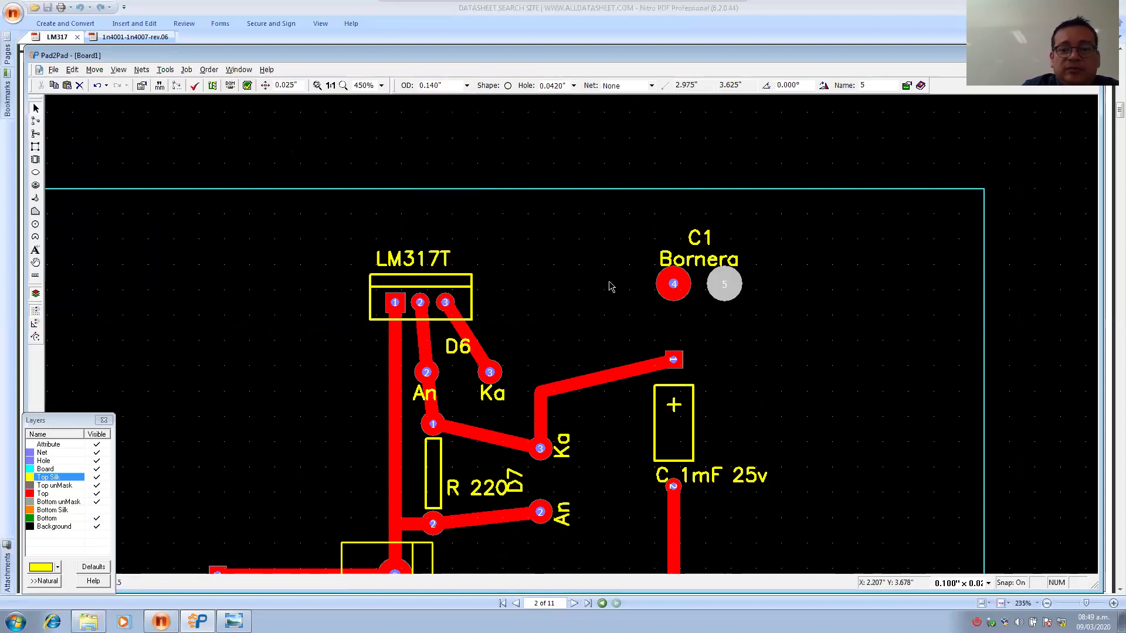
click(683, 284)
click(743, 316)
Route a 0.050" trace on the Top layer from Bornera pad 4 straight down to pad 1 of C 1mF 25v.
click(36, 133)
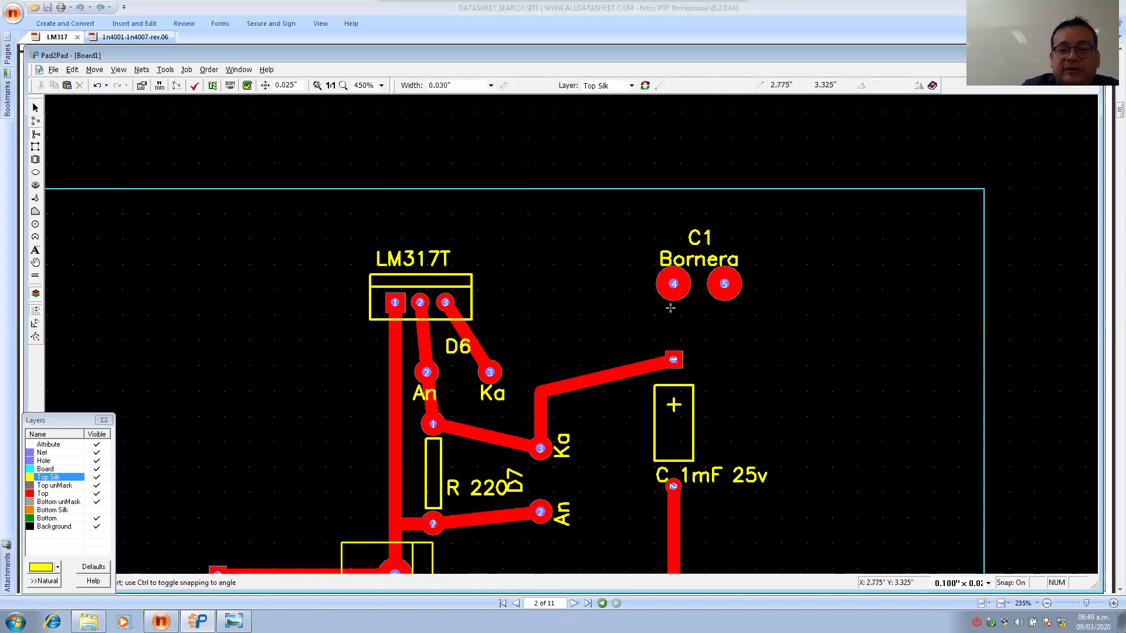
click(616, 86)
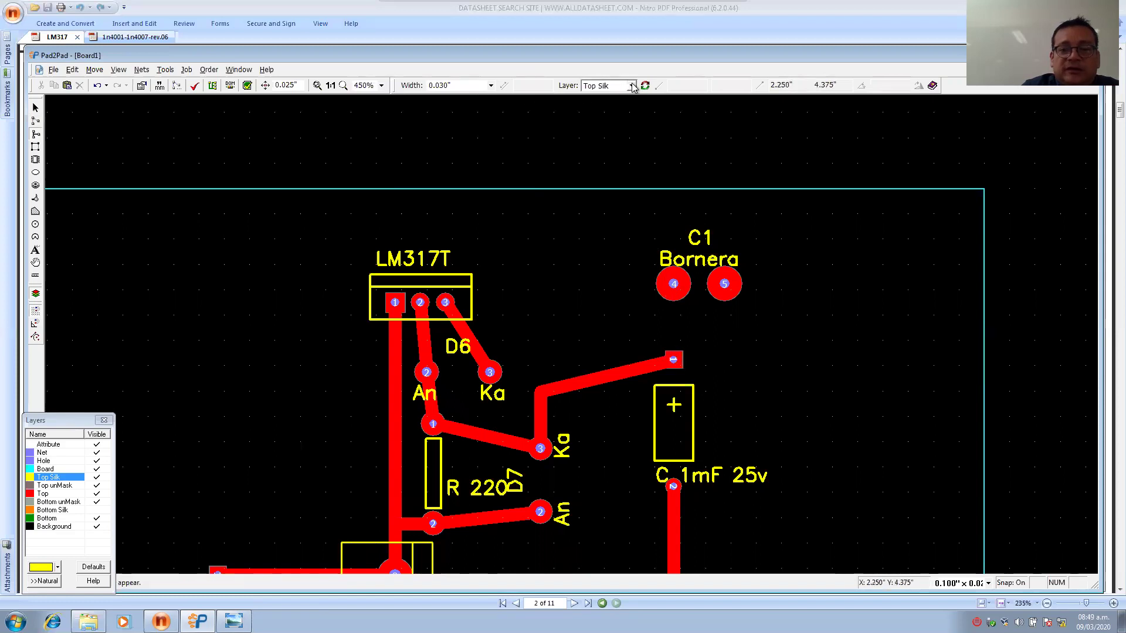
click(618, 129)
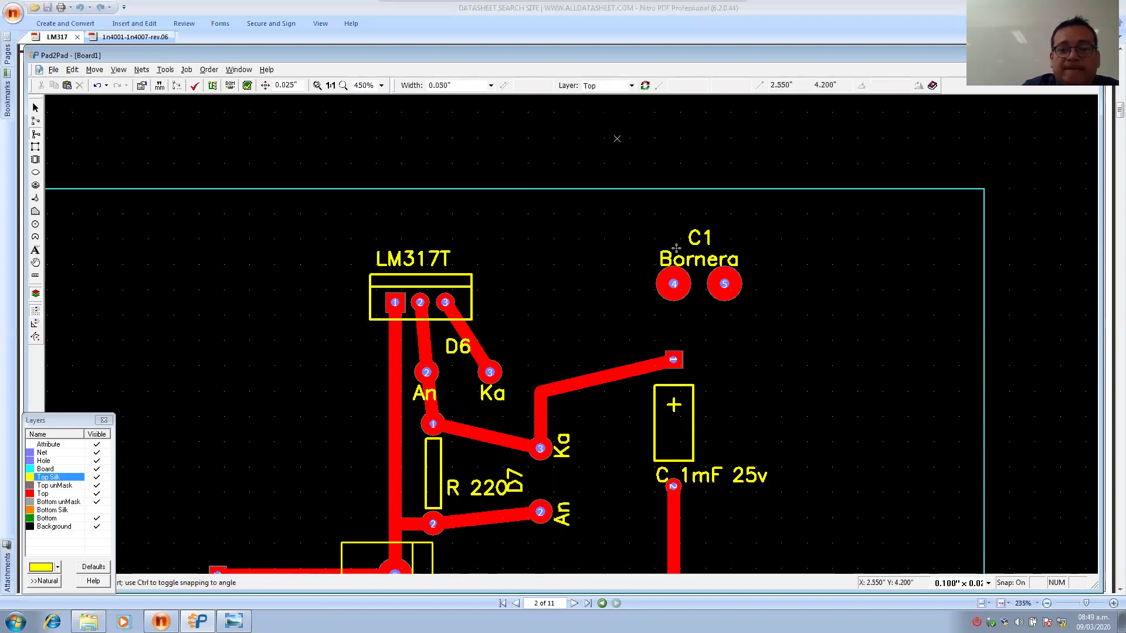
click(673, 284)
click(673, 359)
Route a 0.050" Top trace from Bornera pad 5 to pad 2 of C 1mF 25v, with a corner at X 2.975", Y 3.000".
click(722, 288)
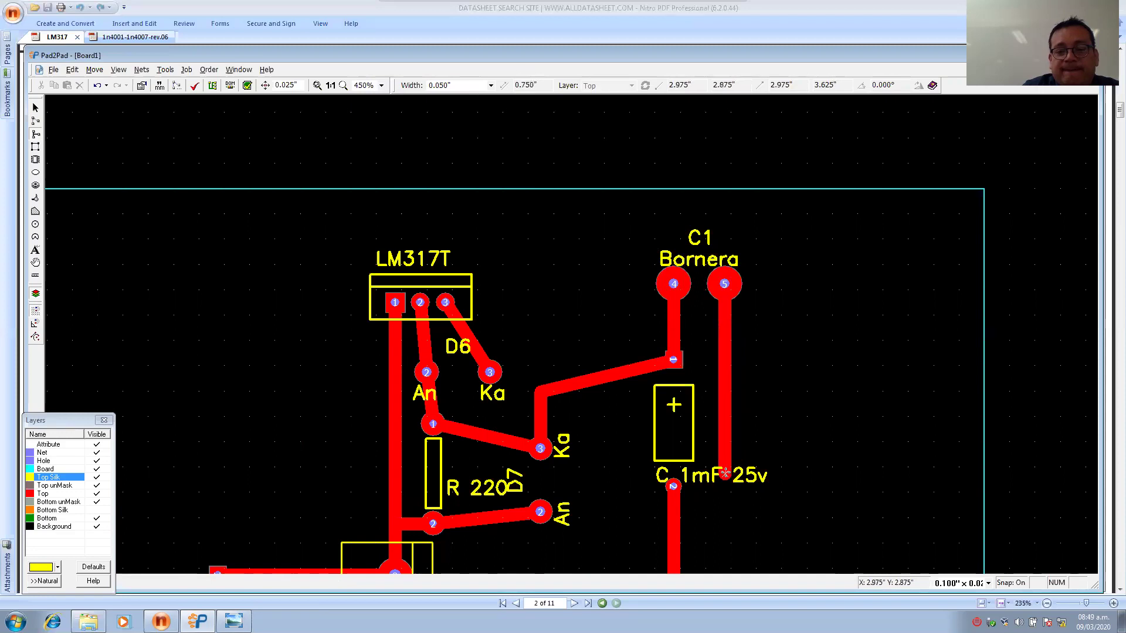
click(726, 441)
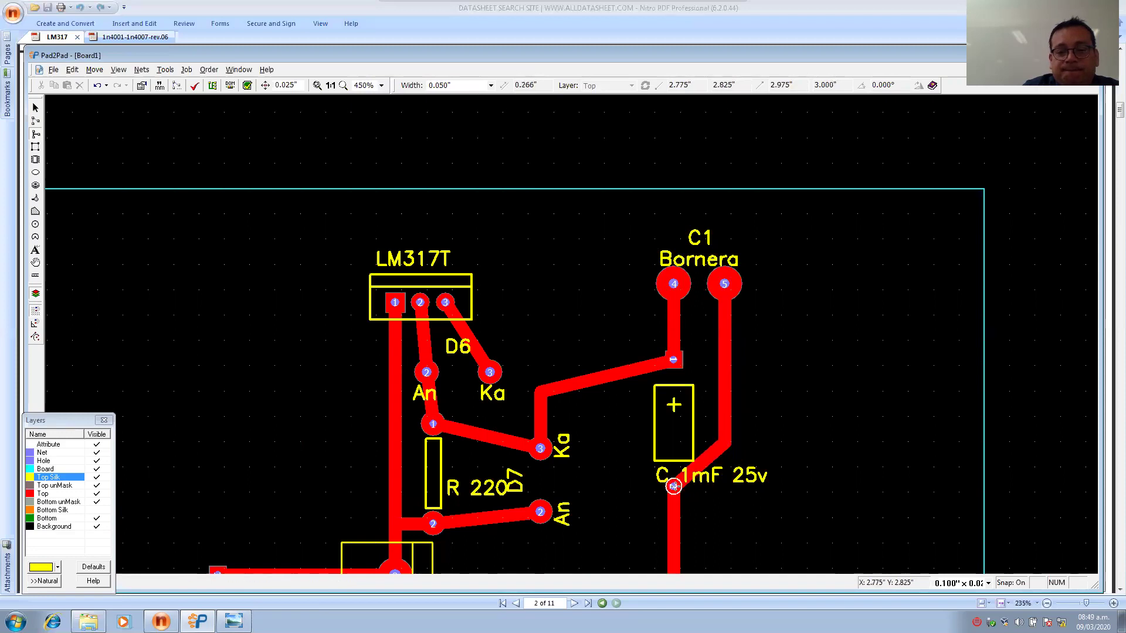
click(673, 486)
right_click(673, 486)
right_click(799, 435)
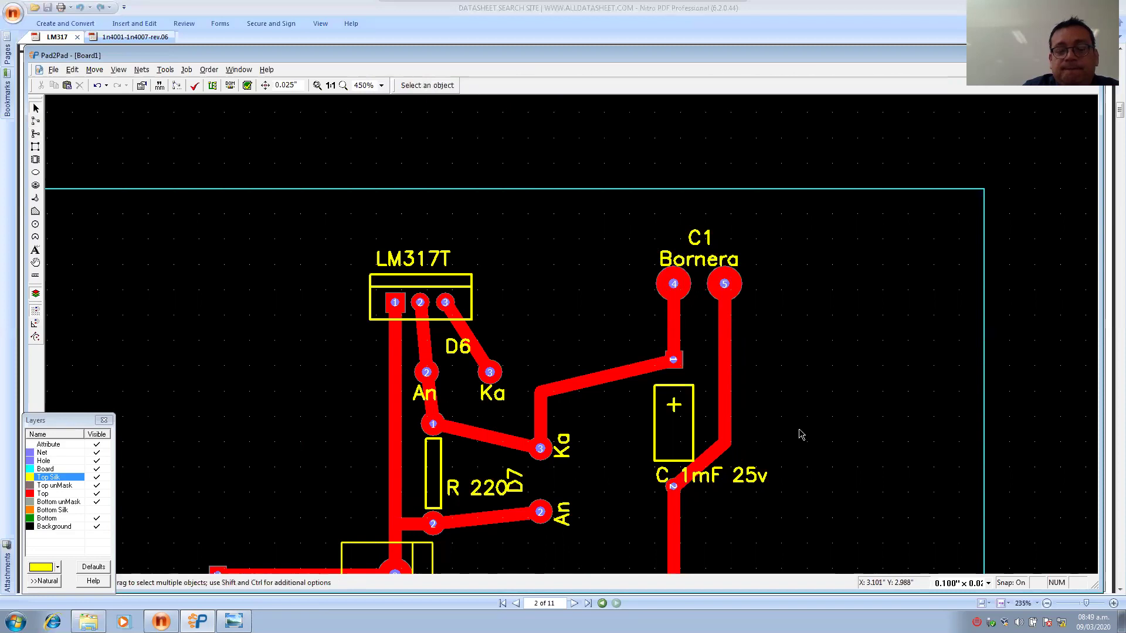
Add the silk label "+V" and place it just left of Bornera pad 4 at X 2.600", Y 3.625".
scroll(844, 394, down, 2)
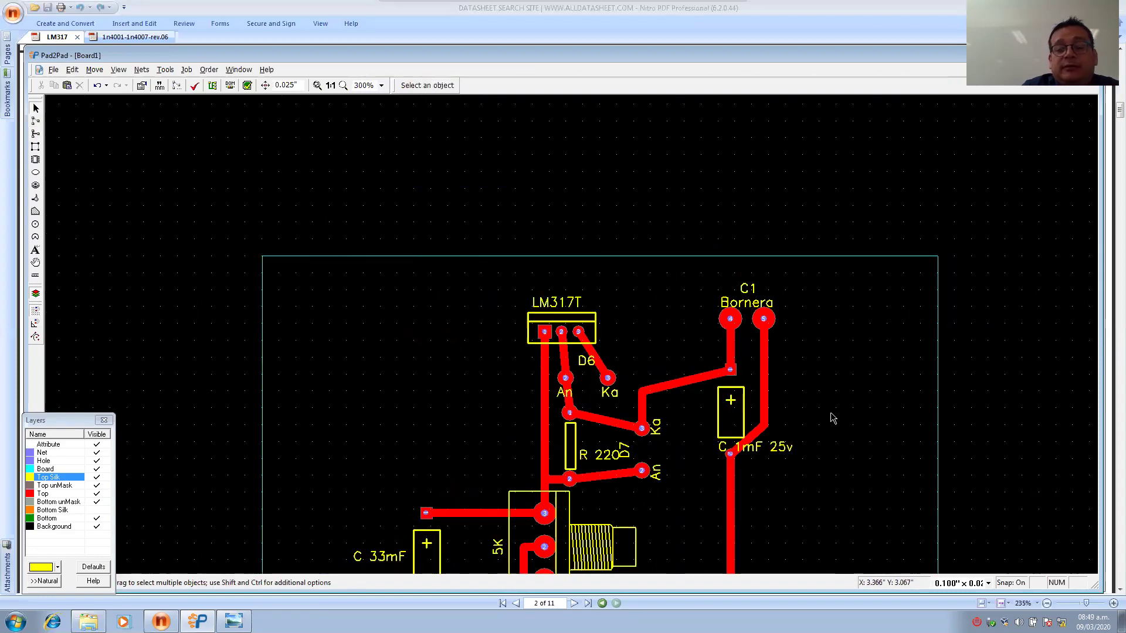
middle_drag(793, 377, 613, 280)
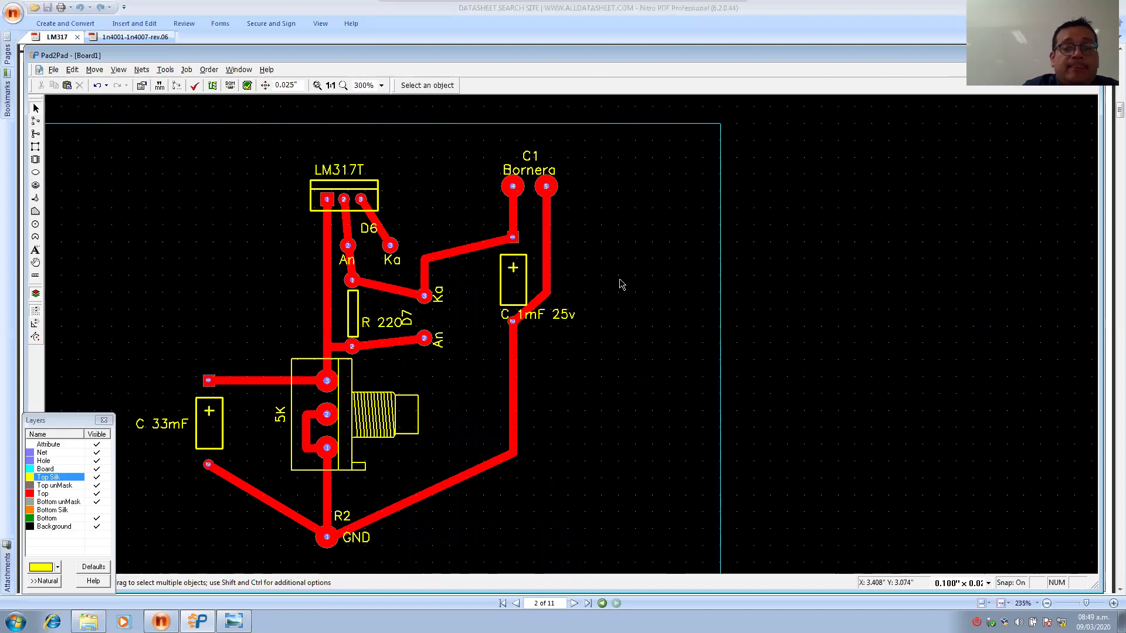
right_click(620, 279)
click(575, 343)
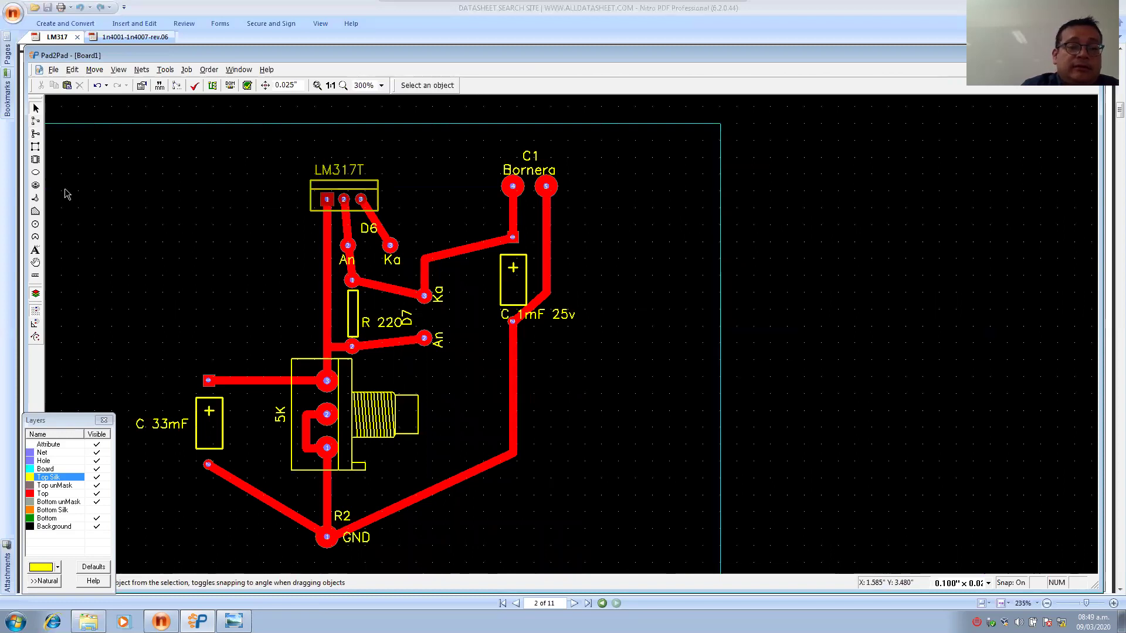
click(35, 253)
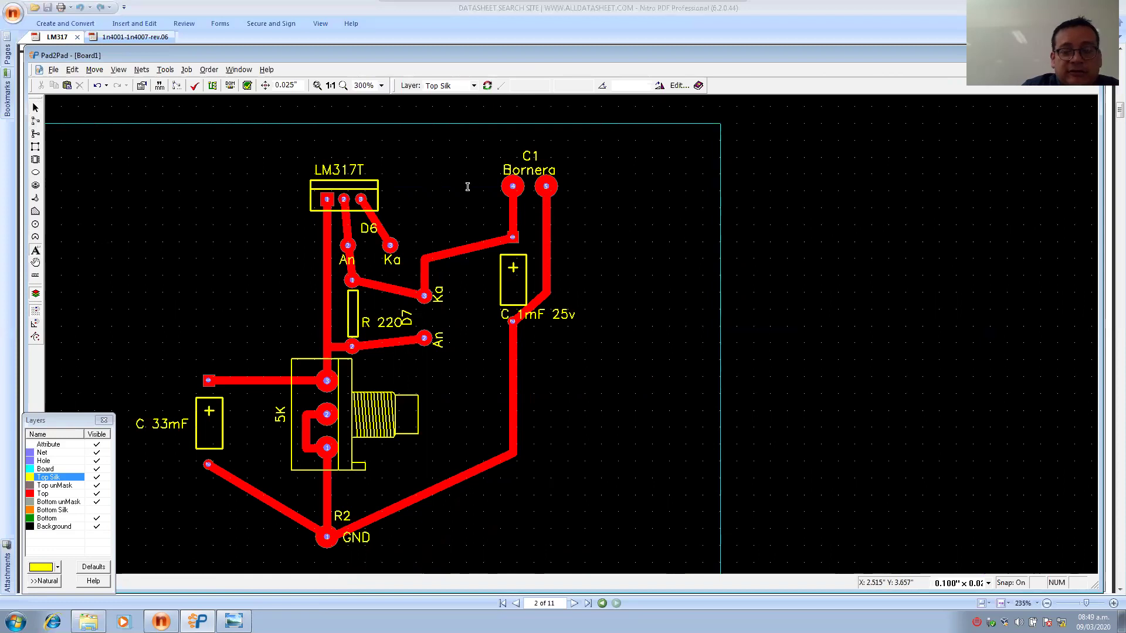
click(464, 183)
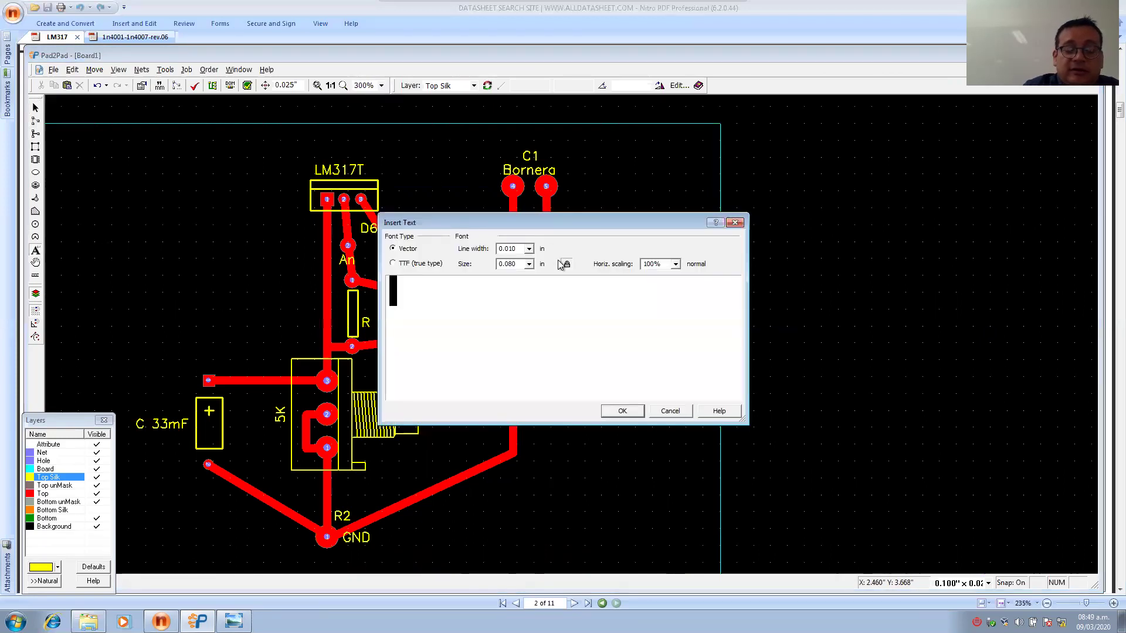
text(+V)
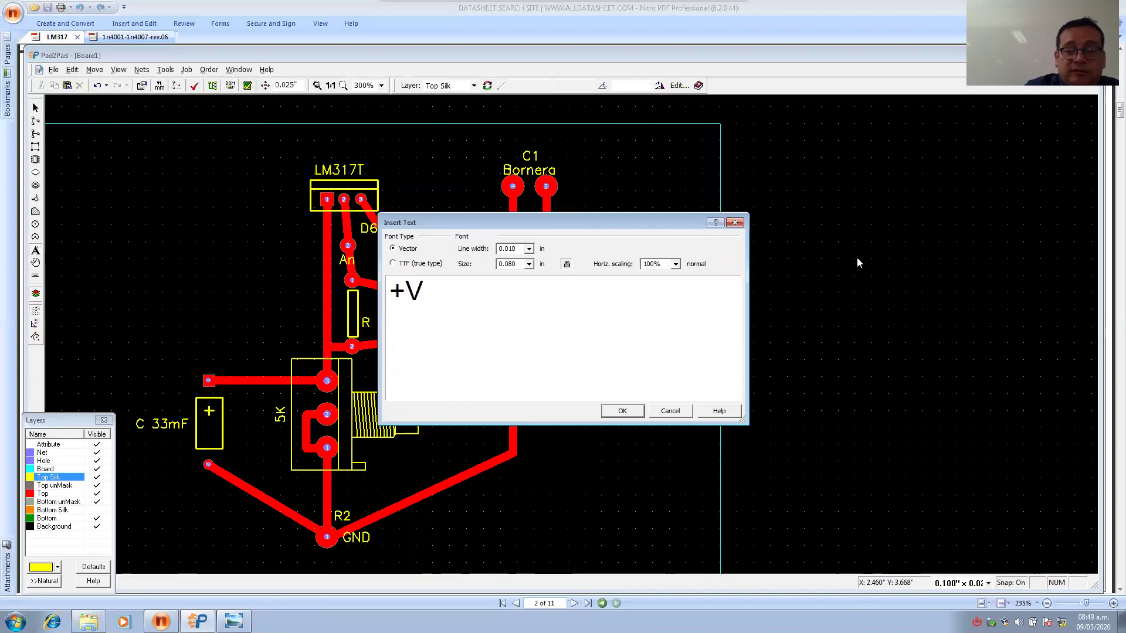
click(622, 411)
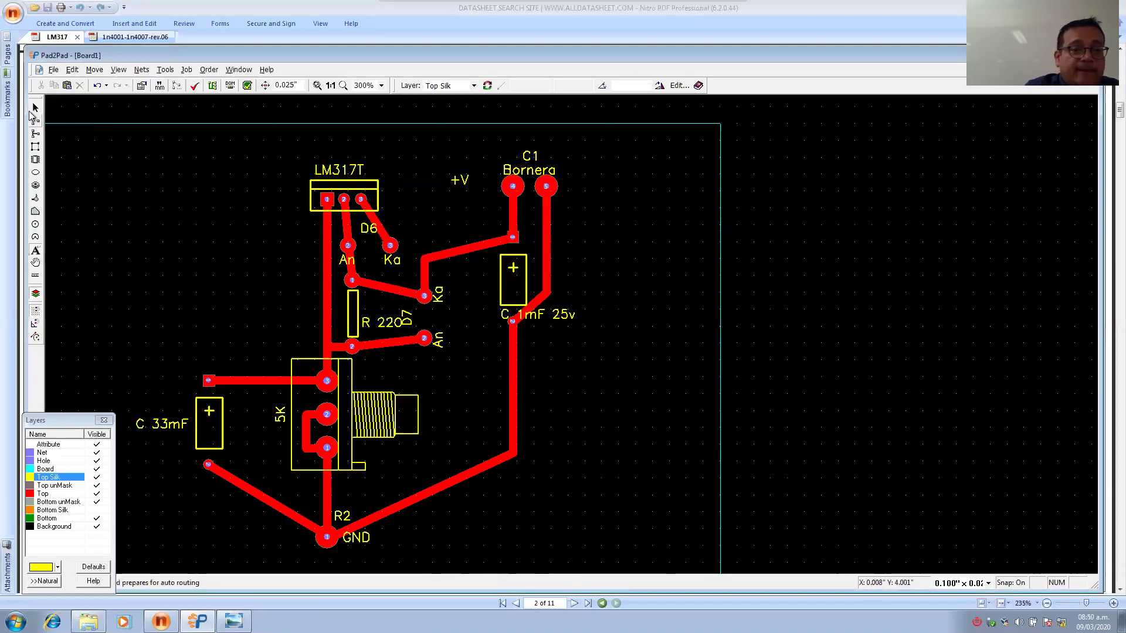
drag(466, 181, 492, 189)
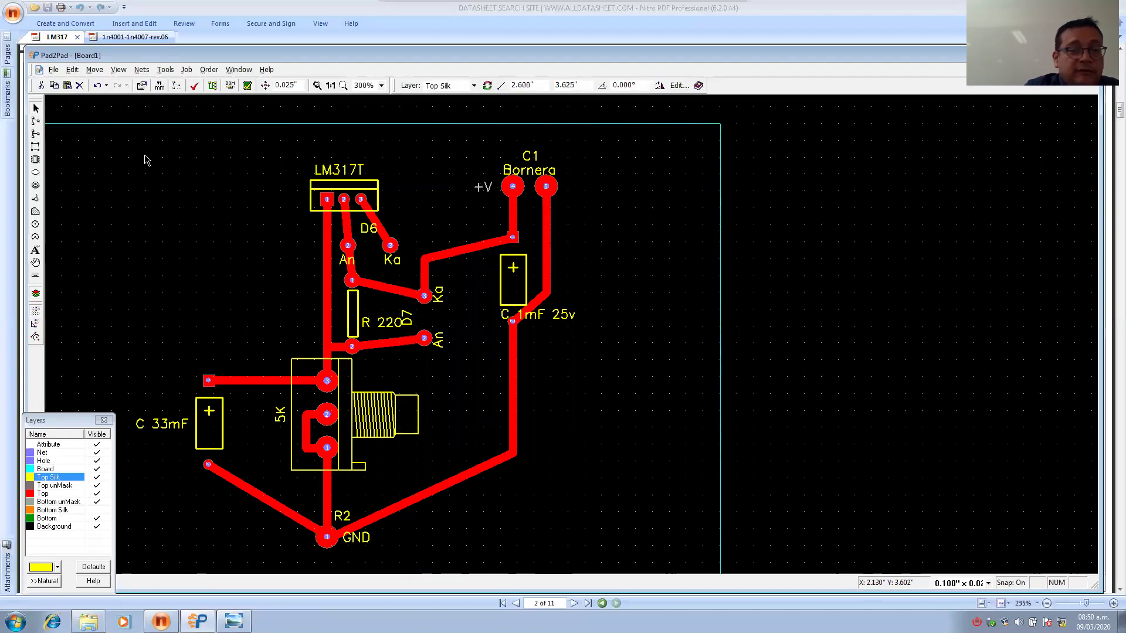
Add the silk label "GND" and place it just right of Bornera pad 5 at X 3.150", Y 3.625".
click(35, 251)
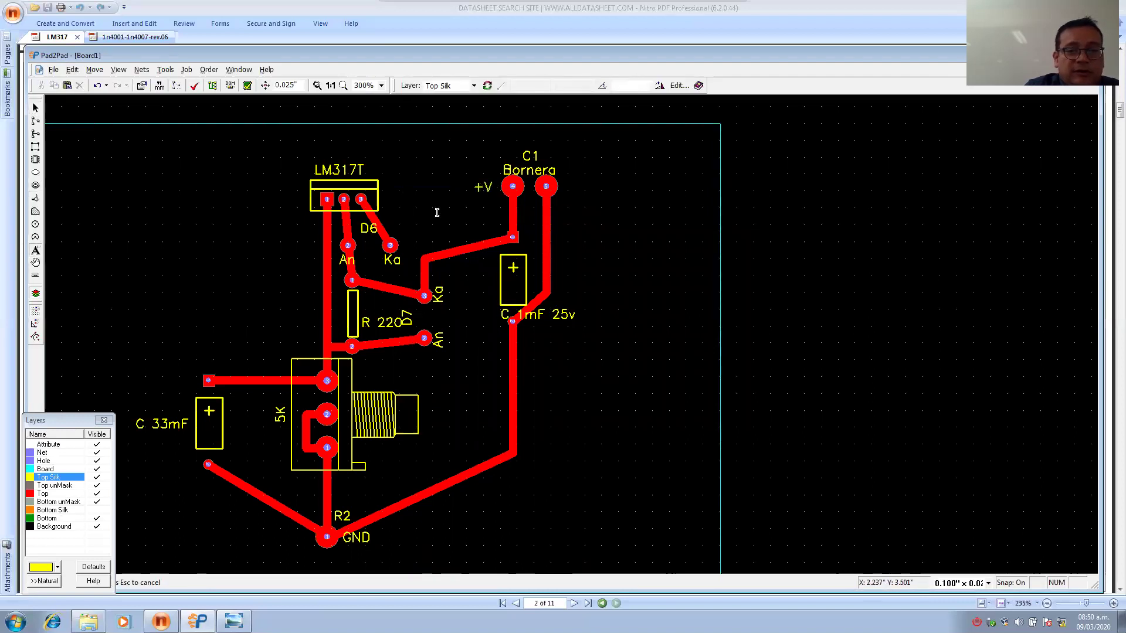
click(573, 189)
text(GND)
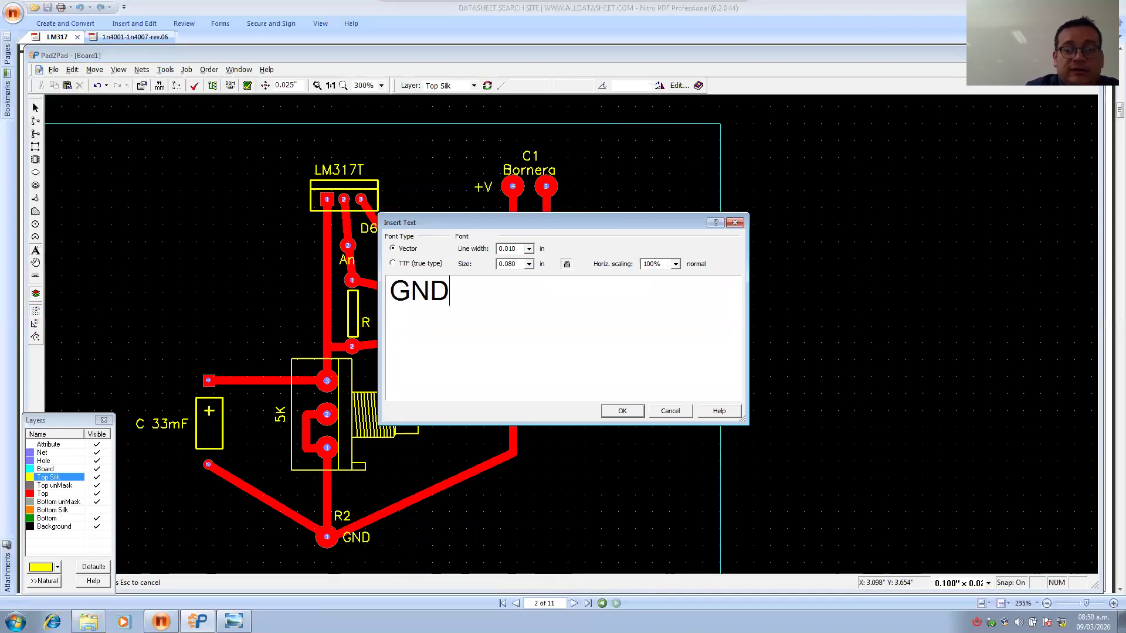
click(622, 411)
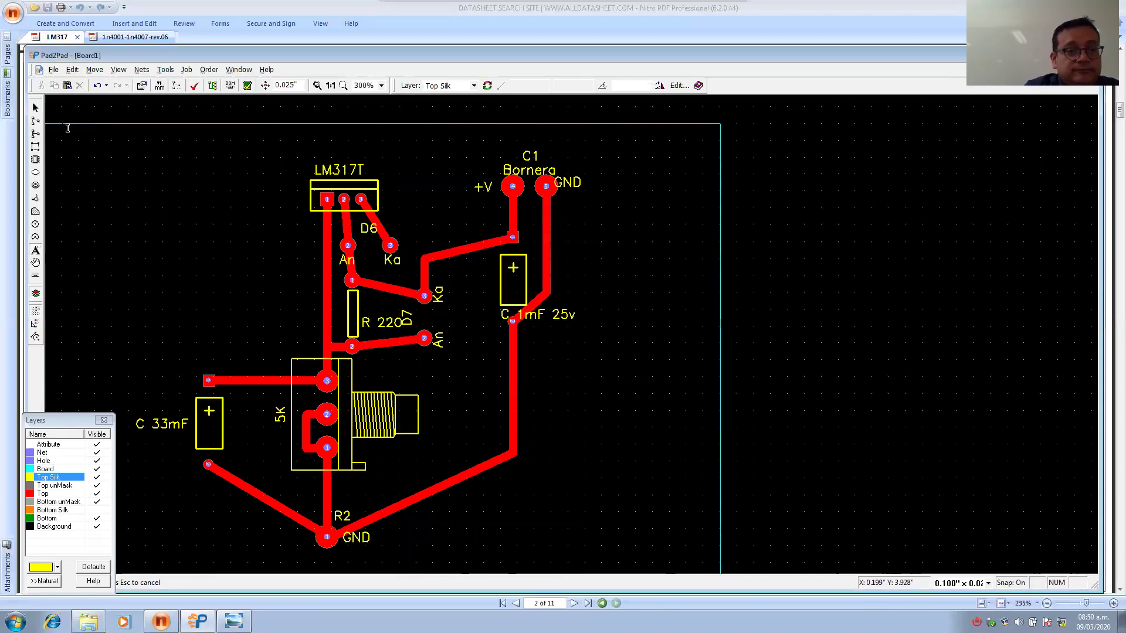
drag(579, 185, 589, 191)
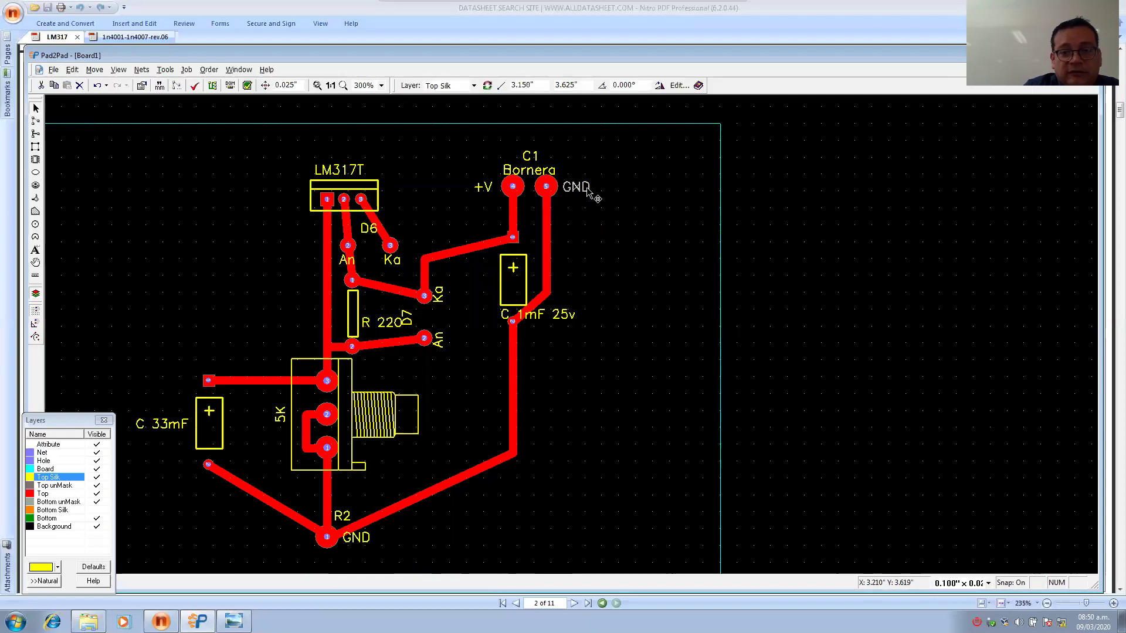
click(592, 203)
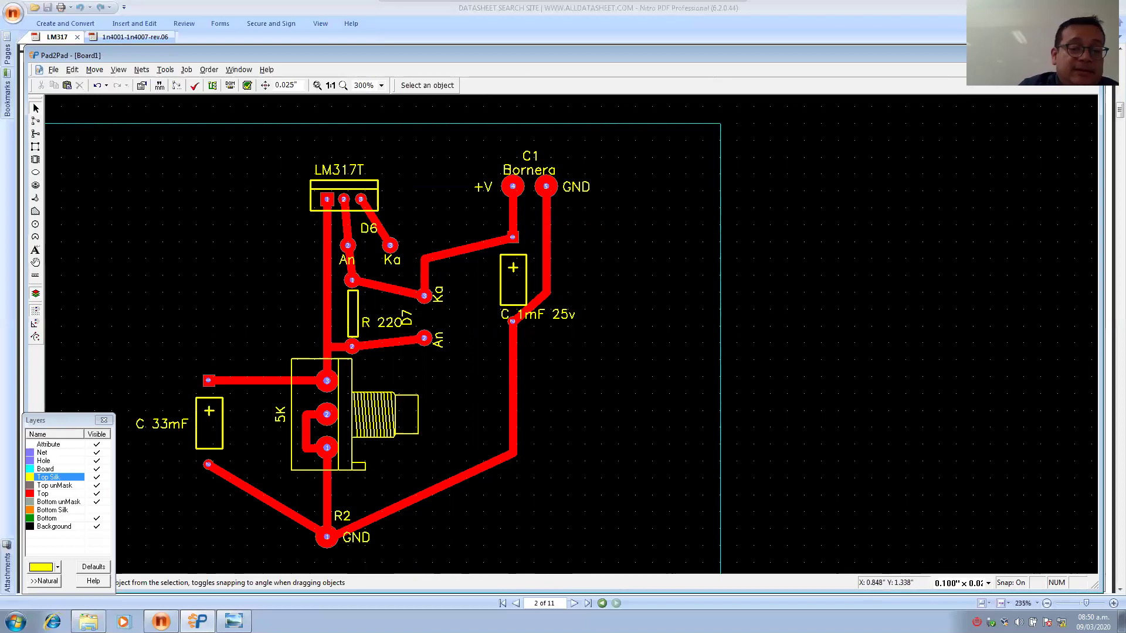
Check the schematic, then duplicate the R 220 resistor and place the copy in the empty area well left of the LM317T.
click(233, 622)
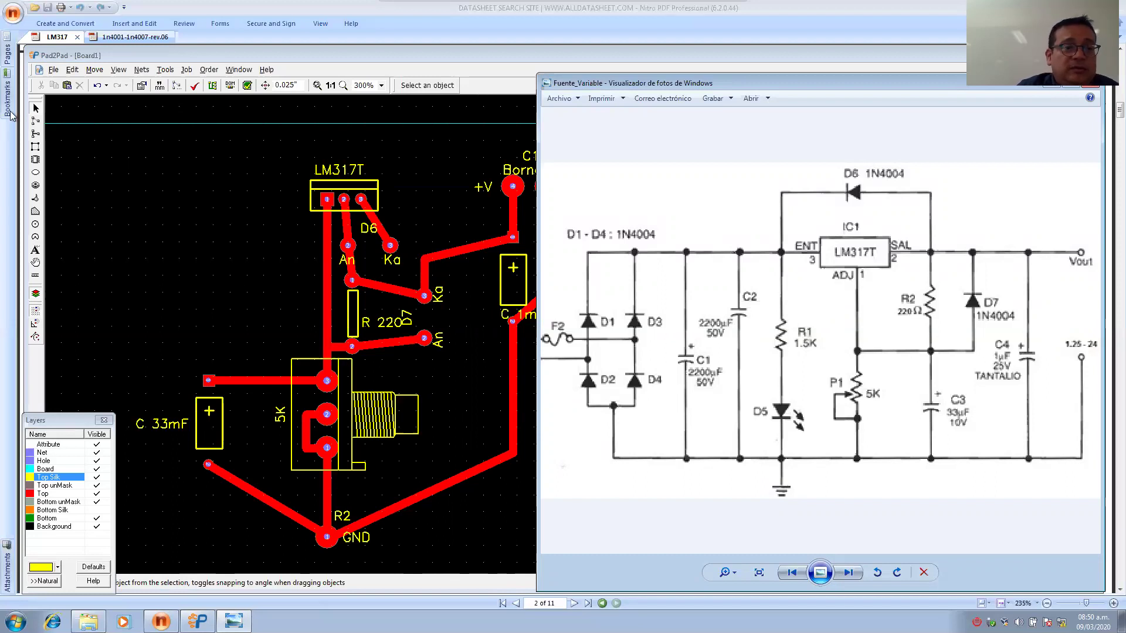
click(190, 277)
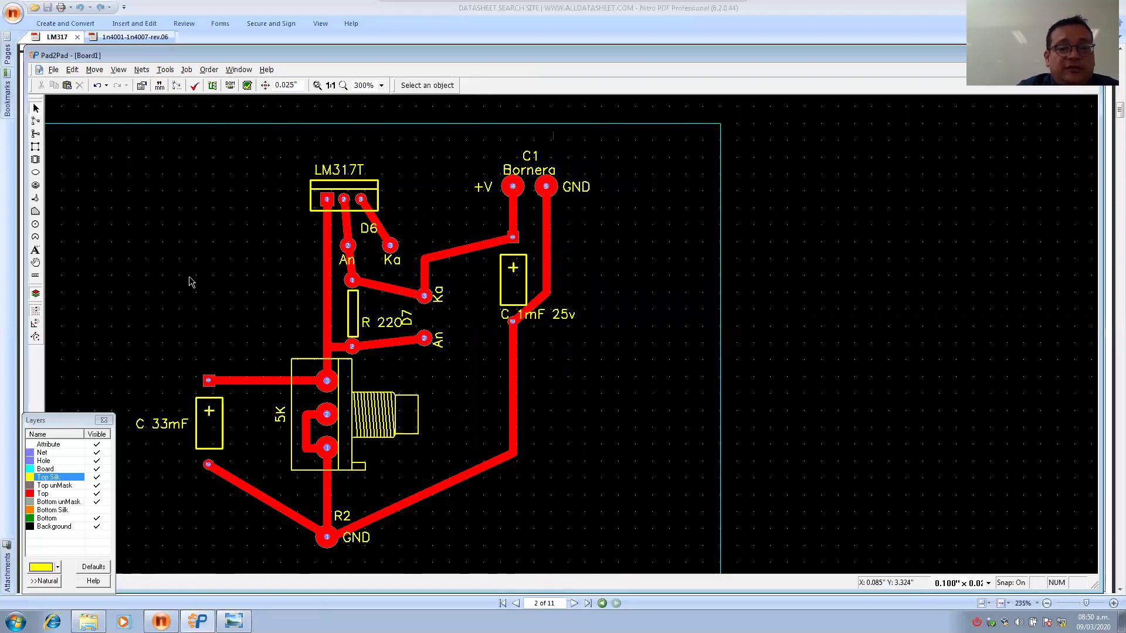
click(351, 302)
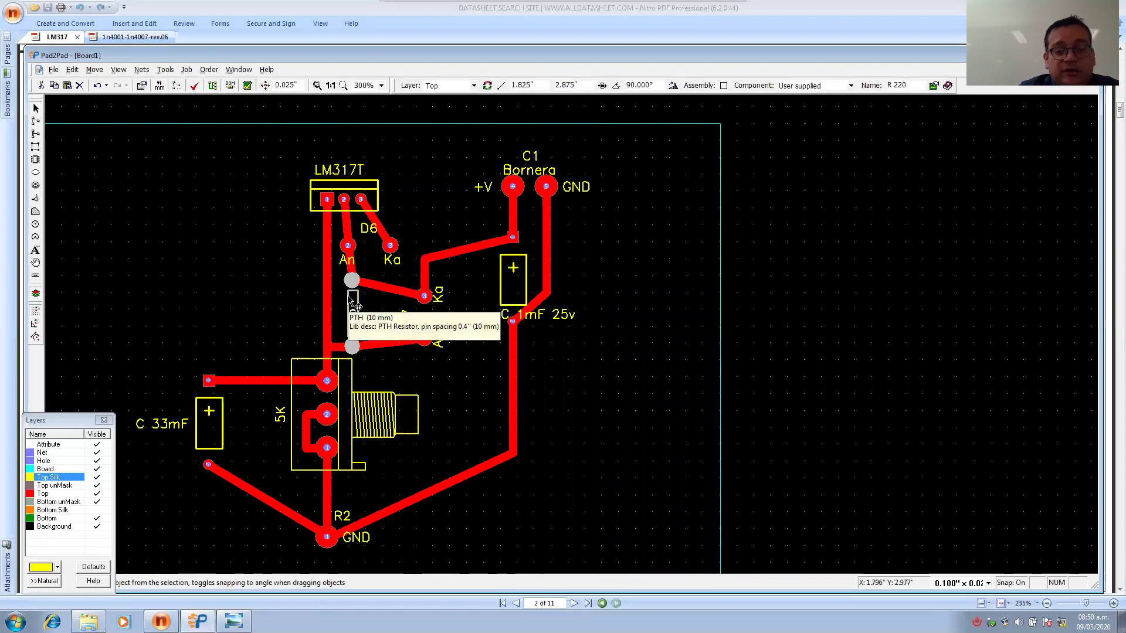
key(ctrl+v)
drag(357, 285, 142, 231)
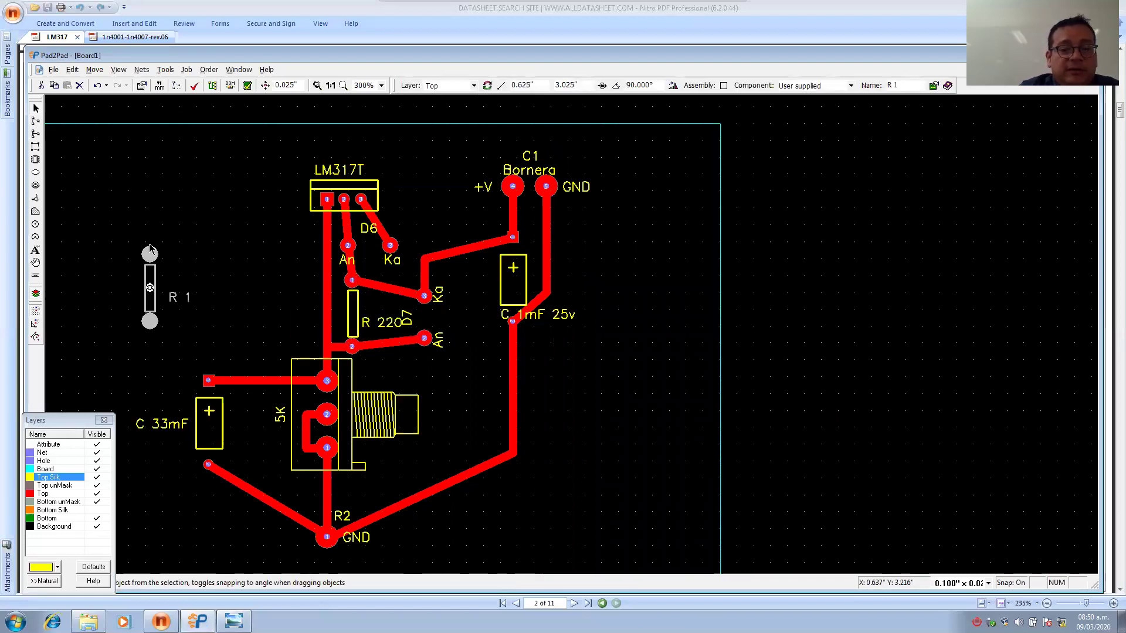
Duplicate diode D7 and line the copy up above the new resistor, with the diode's anode pad at X 1.025", Y 3.525".
click(440, 300)
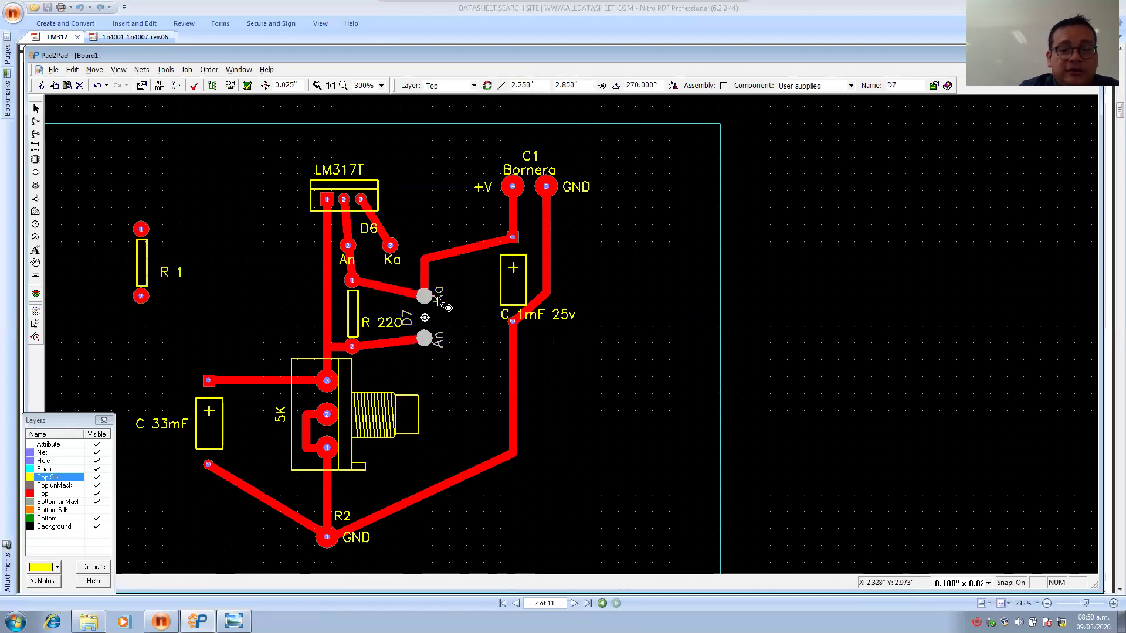
drag(443, 305, 289, 295)
click(444, 317)
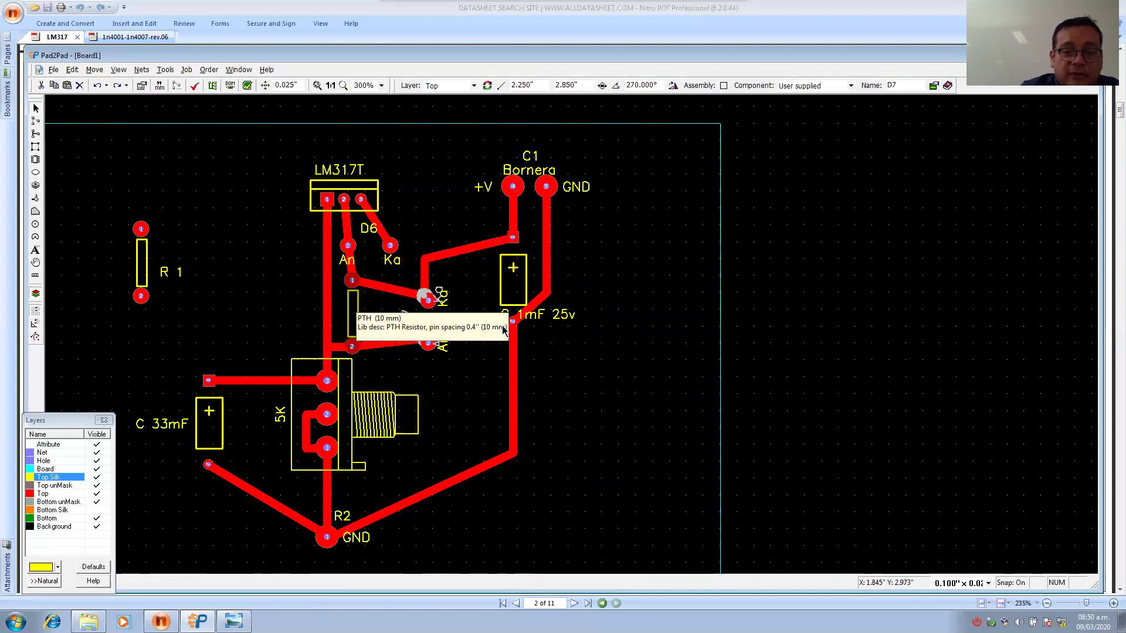
key(ctrl+z)
drag(444, 358, 246, 298)
drag(227, 250, 206, 157)
drag(141, 229, 221, 238)
drag(208, 197, 217, 206)
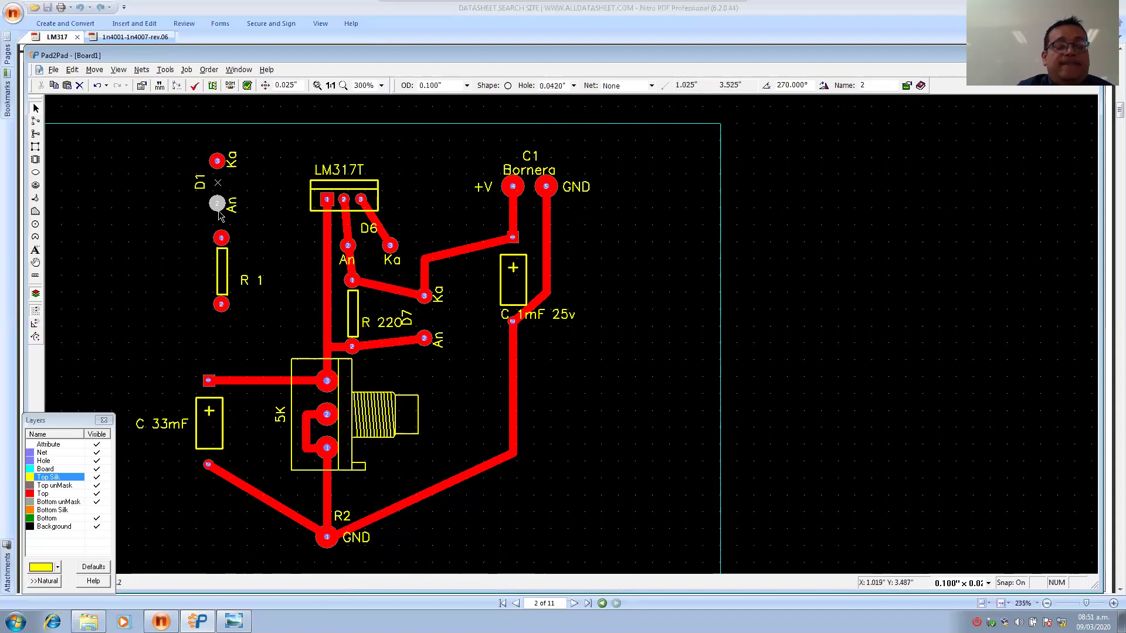
Check R1 on the schematic, change the new resistor's label to "1k5" and place the label on the resistor's left side.
key(alt+Tab)
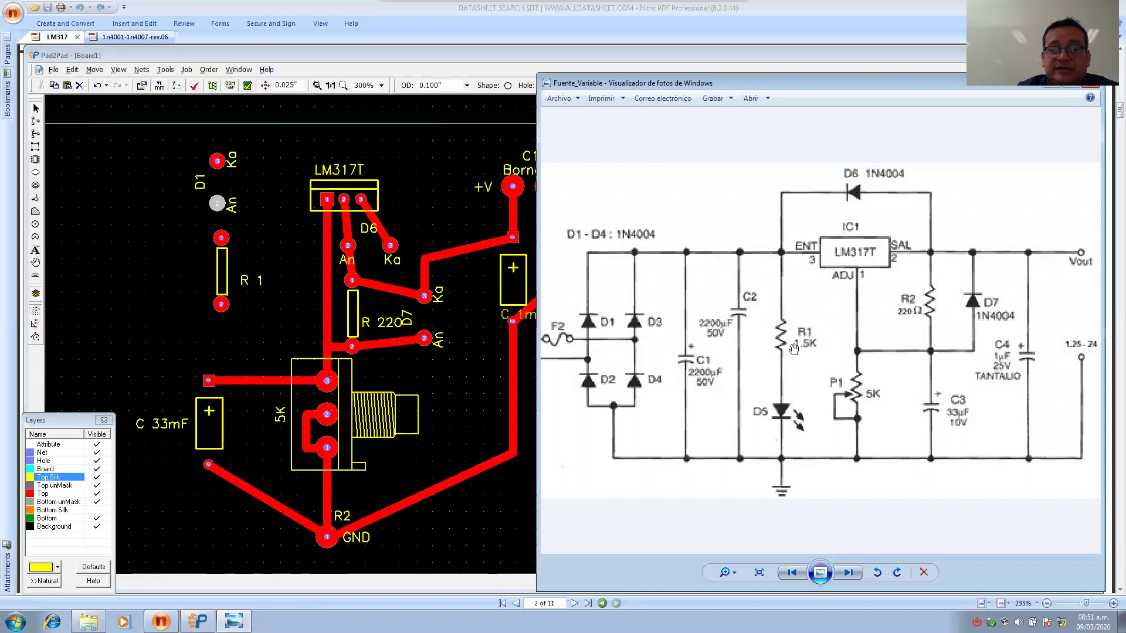
double_click(244, 284)
text(1k5)
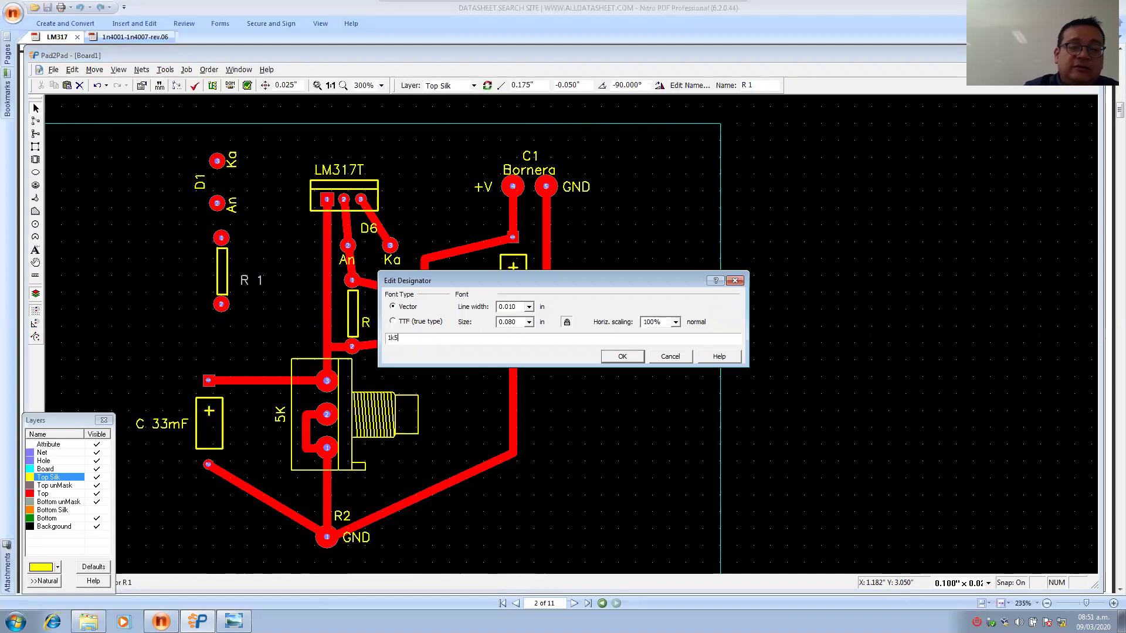
key(Return)
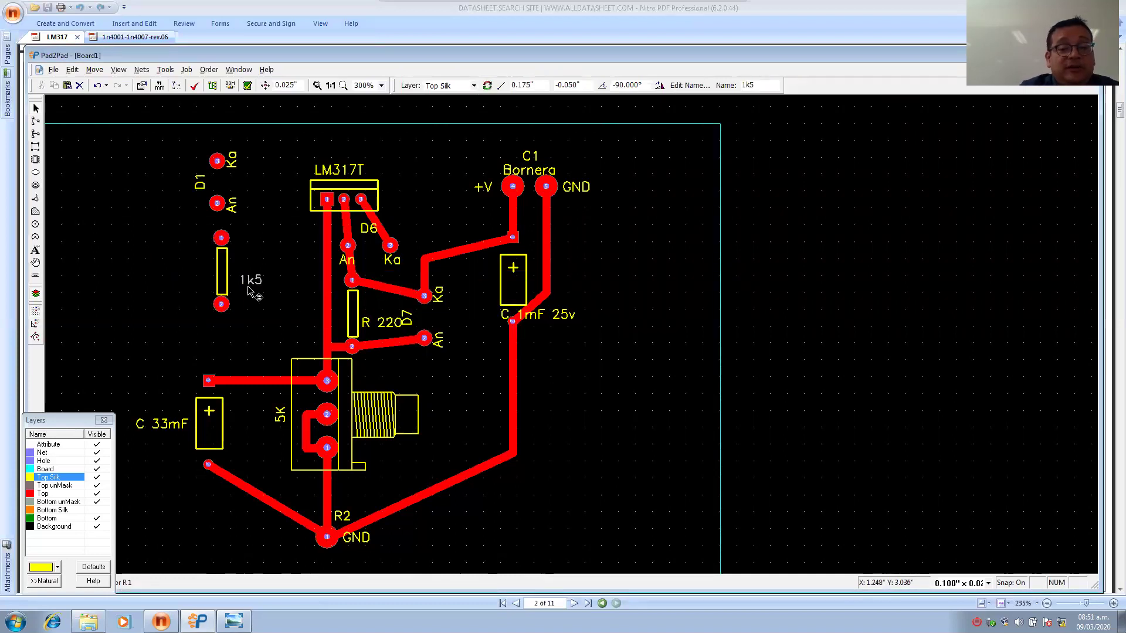
drag(221, 304, 183, 304)
click(182, 305)
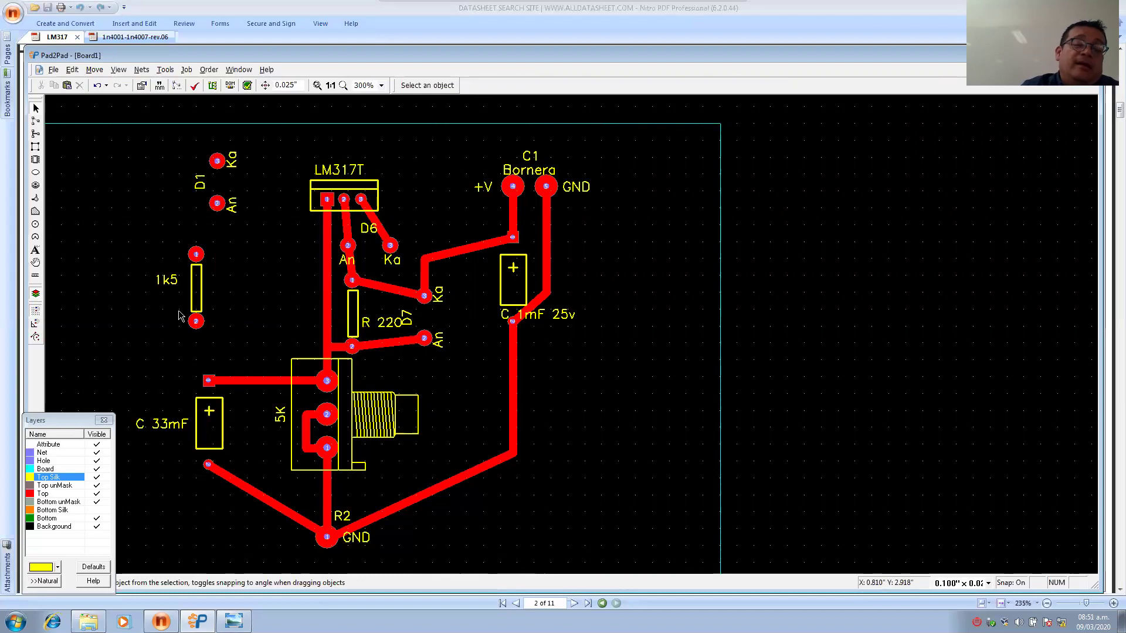
Change the label of the duplicated diode above the 1k5 resistor to "LED".
click(203, 194)
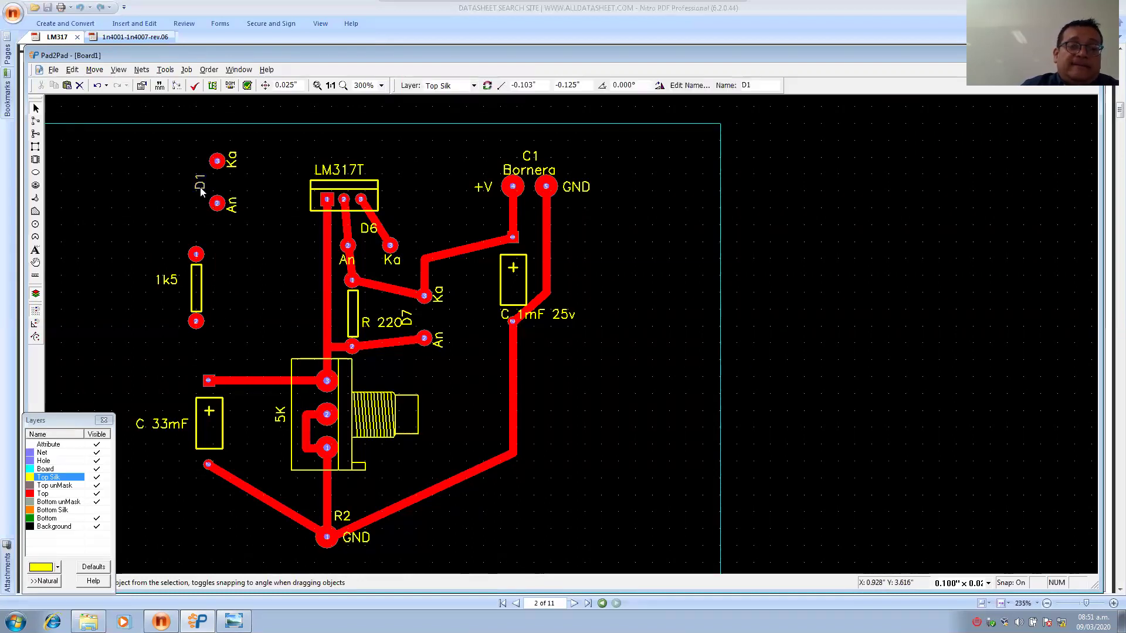
double_click(201, 191)
text(LED)
key(Return)
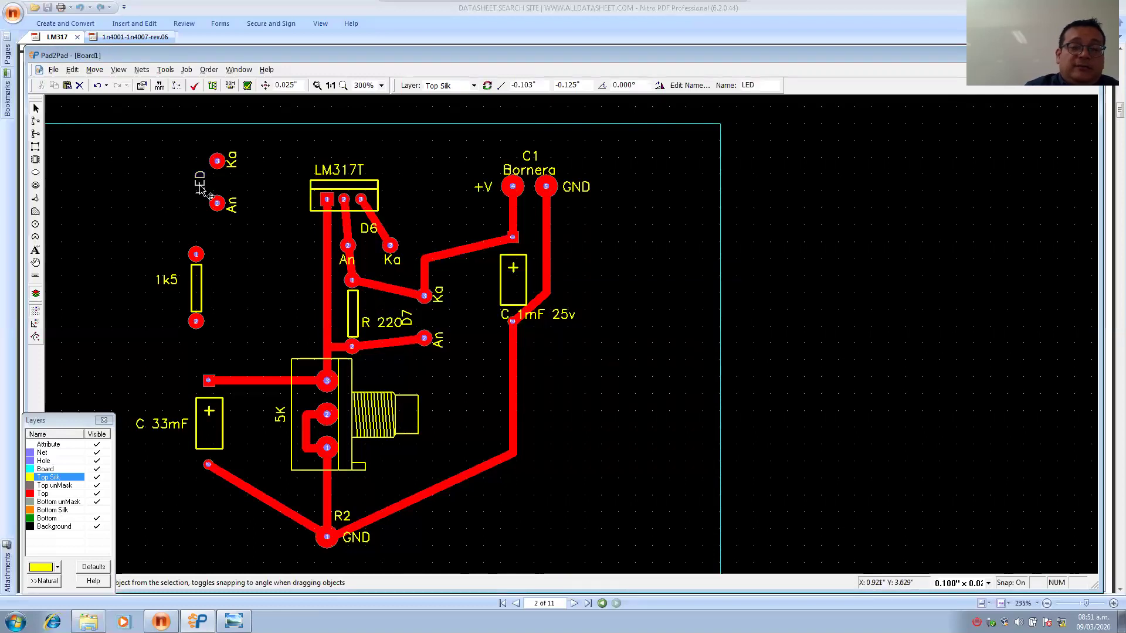
Rotate the LED left twice and stack it directly below the 1k5 resistor, with resistor pad 2 at X 1.125", Y 3.328".
key(alt+Tab)
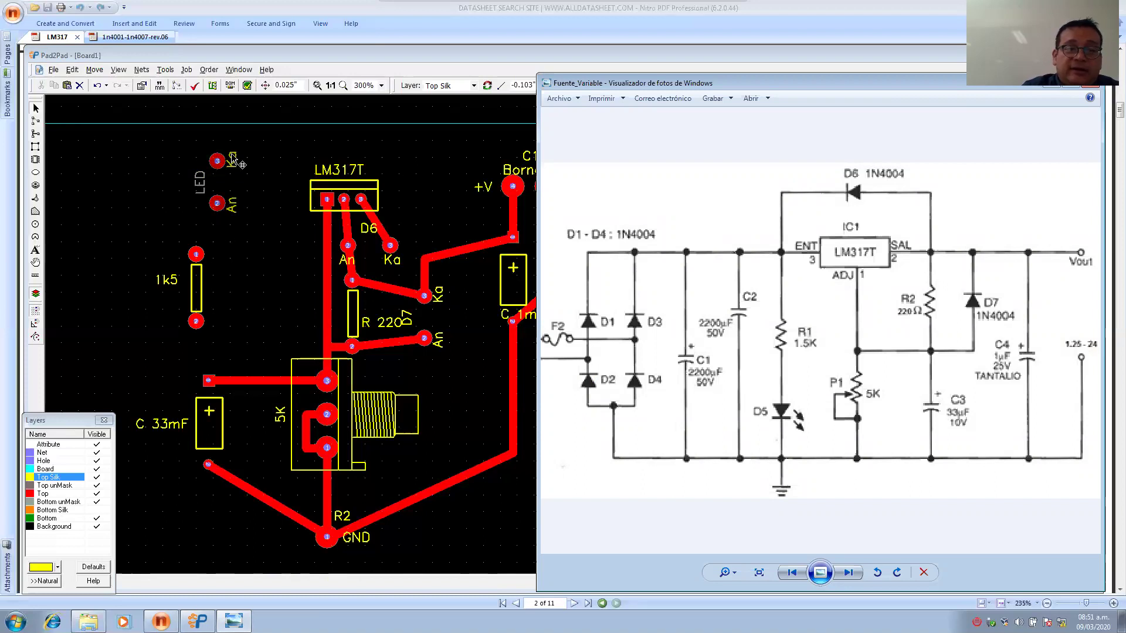
right_click(217, 160)
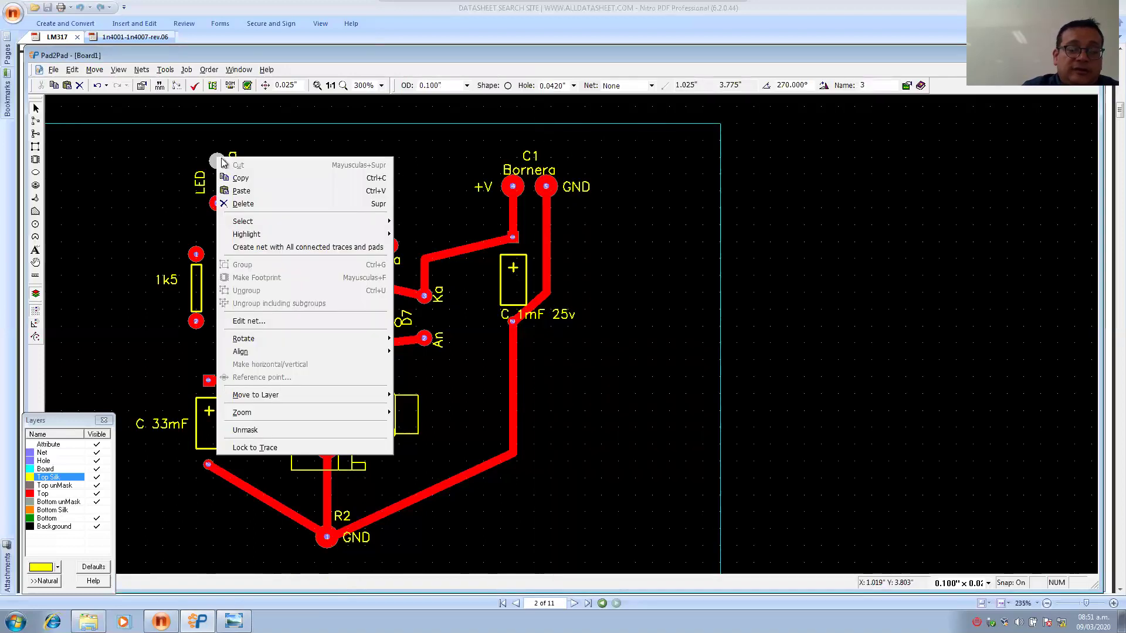
mouse_move(282, 340)
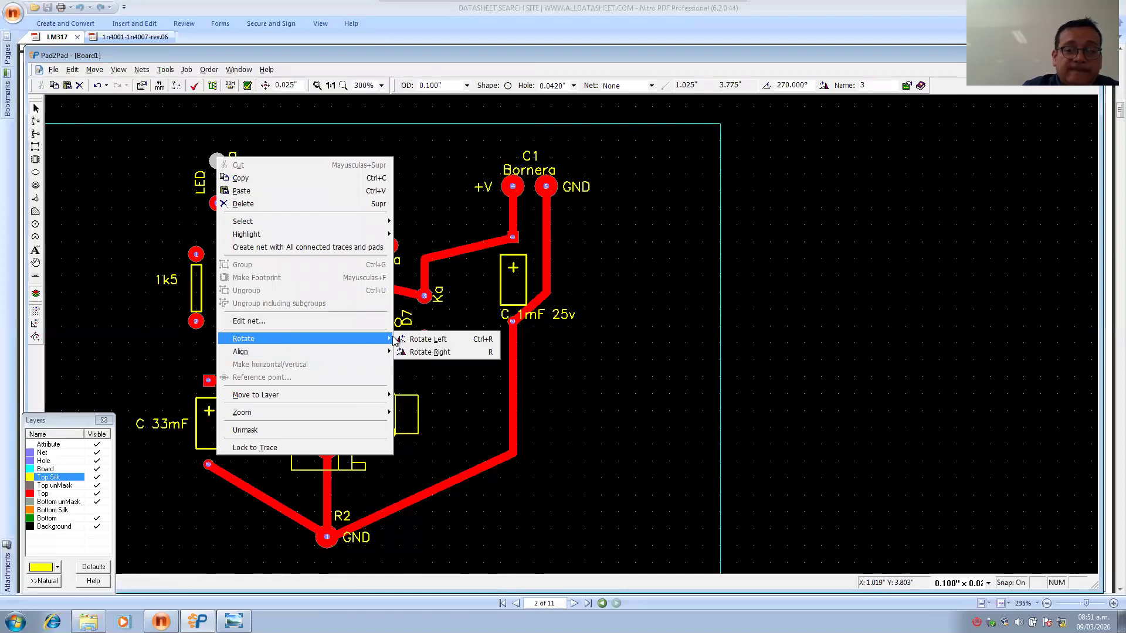
click(425, 339)
right_click(197, 182)
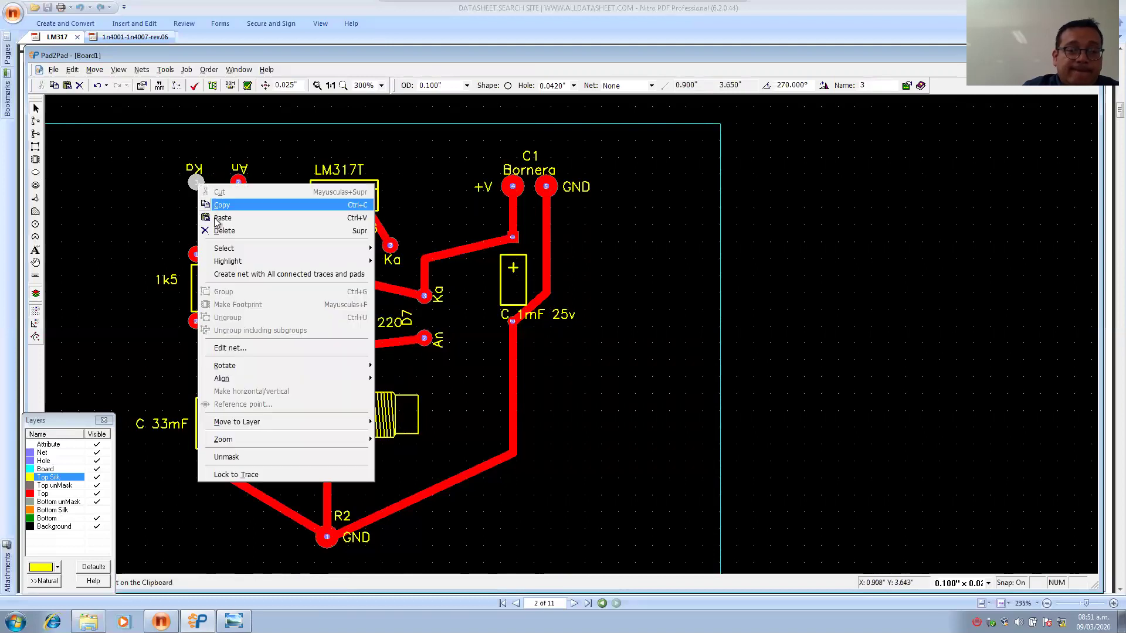
mouse_move(347, 362)
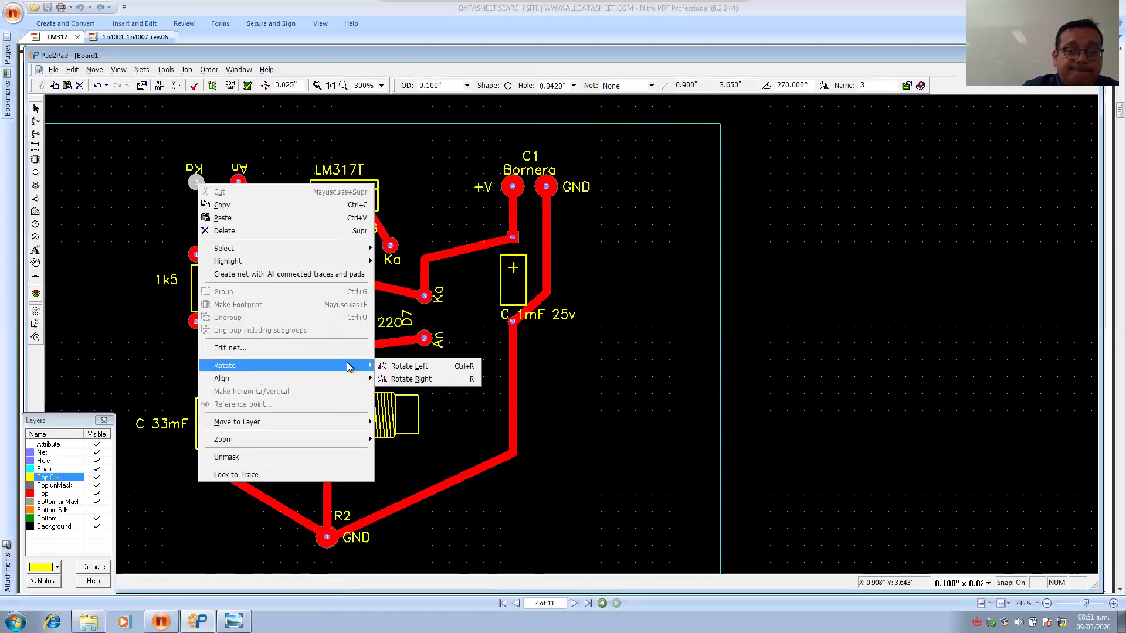
click(390, 366)
drag(220, 208, 232, 237)
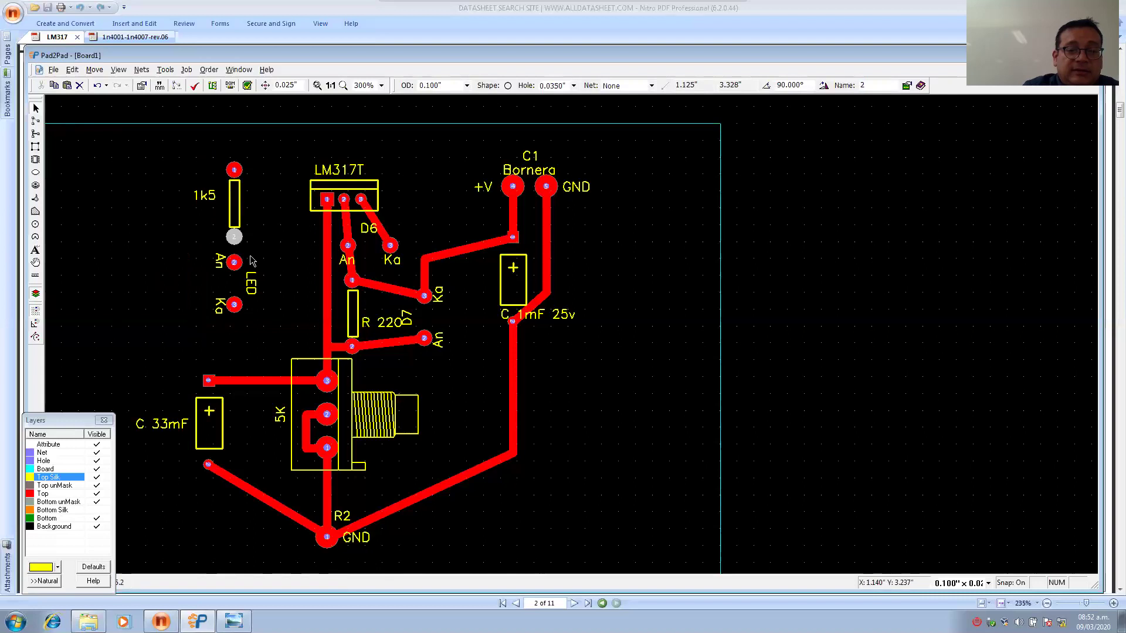
click(279, 341)
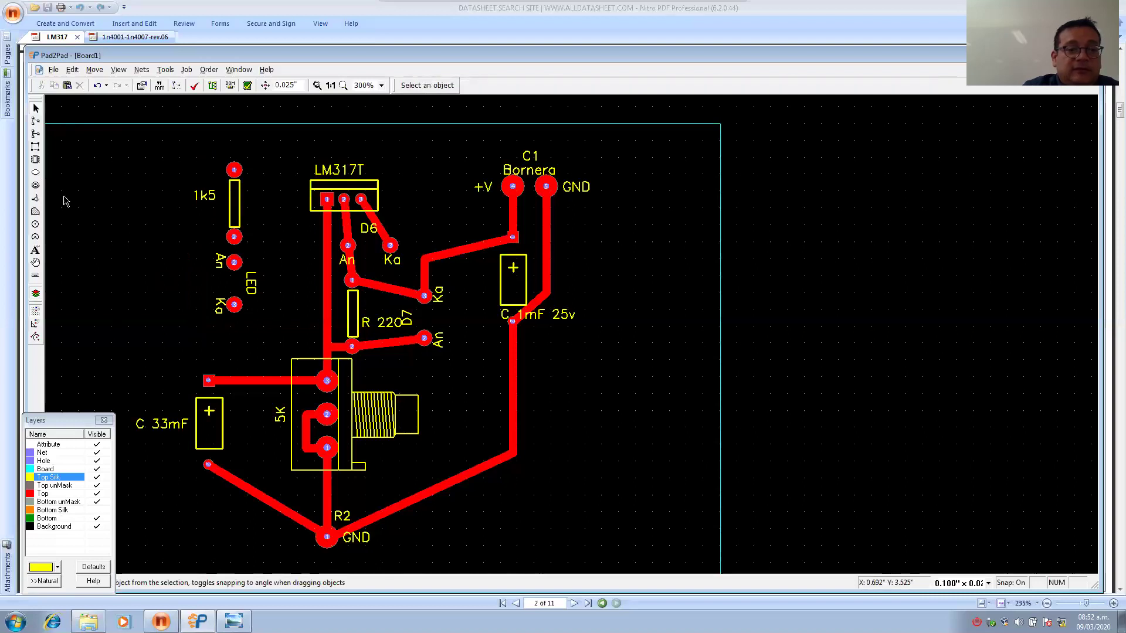
Route a 0.050" trace on the Top layer from 1k5 pad 1 to LM317T pad 3, with one corner just above the LM317T outline.
scroll(230, 276, up, 1)
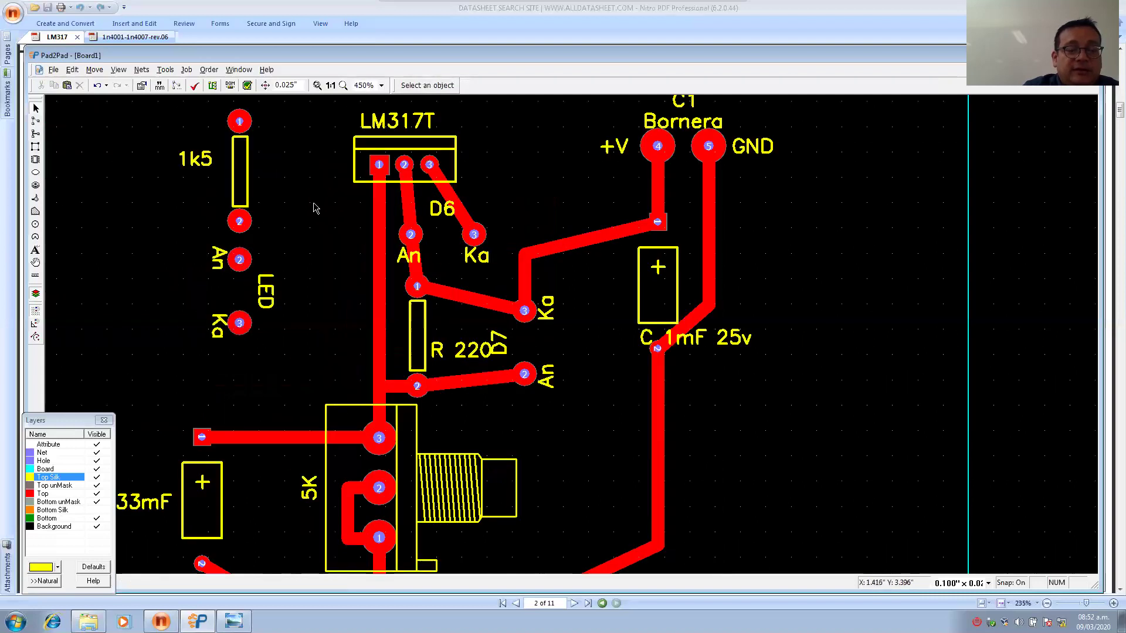
middle_drag(315, 208, 328, 284)
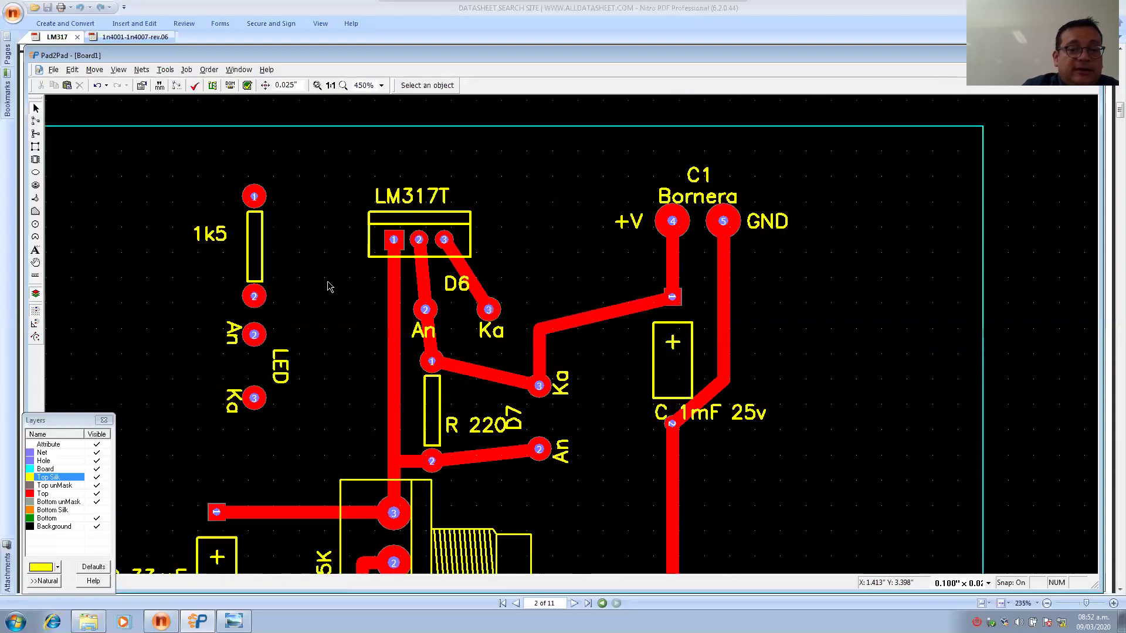
click(36, 147)
click(371, 115)
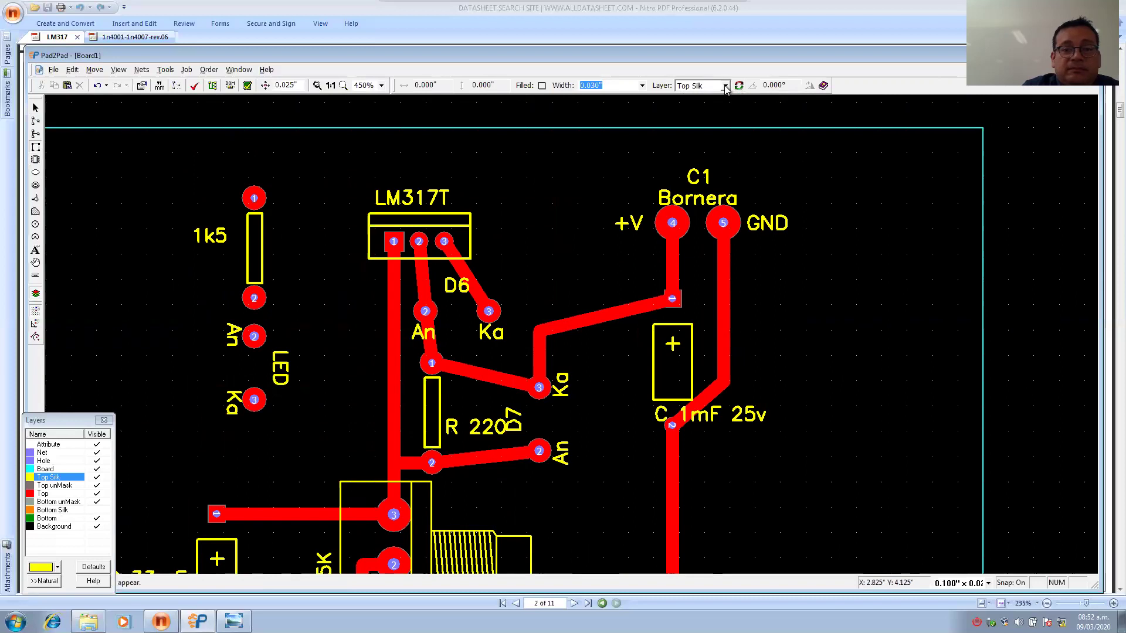
click(36, 133)
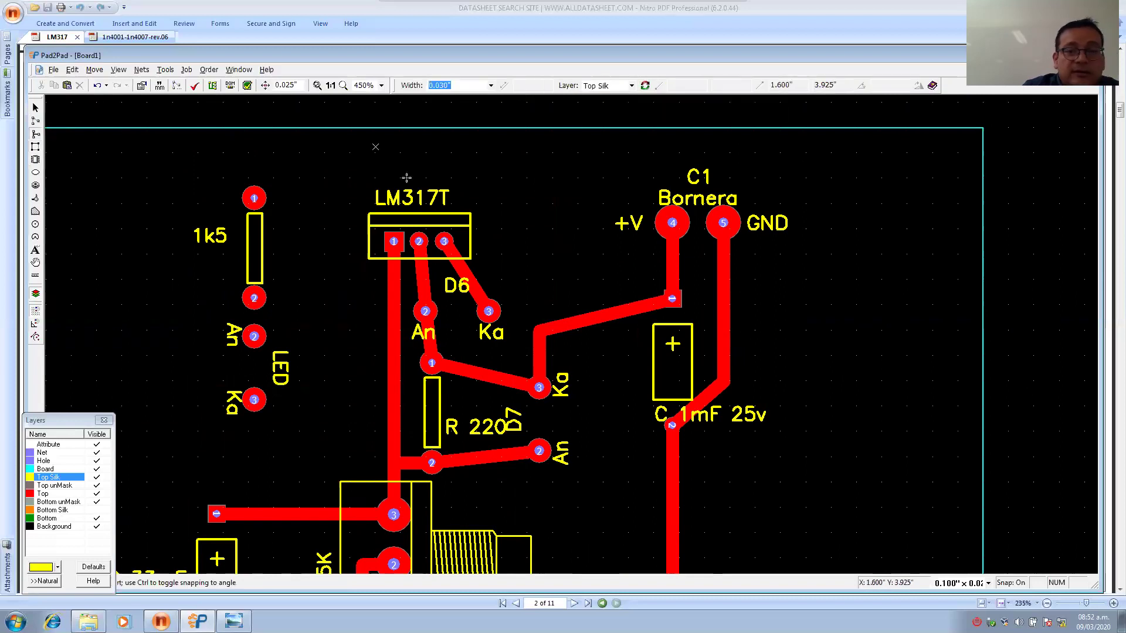
click(632, 87)
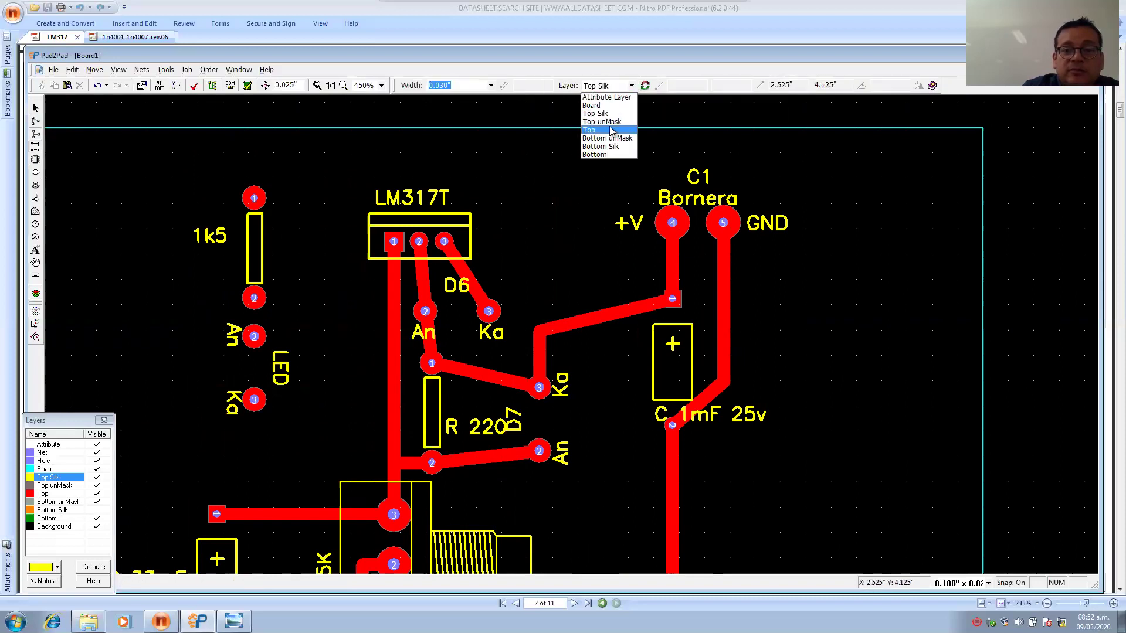
click(610, 129)
drag(256, 198, 413, 198)
click(413, 197)
click(444, 241)
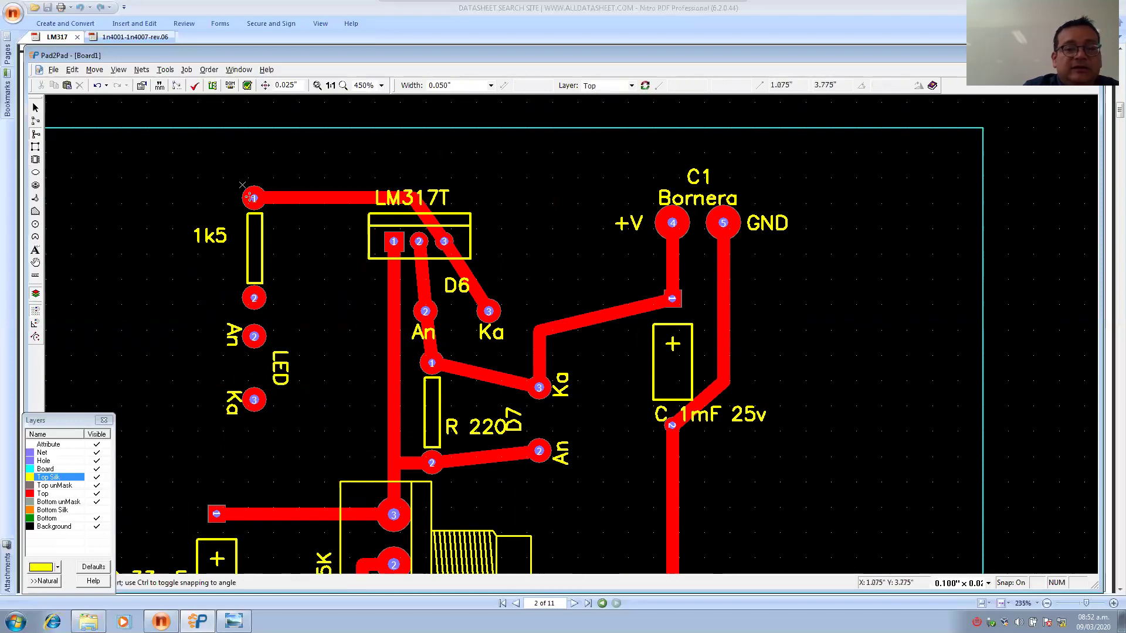
Route a short 0.050" Top trace from 1k5 pad 2 straight down to the LED's anode pad 2.
drag(254, 298, 255, 337)
key(Escape)
click(253, 297)
click(254, 336)
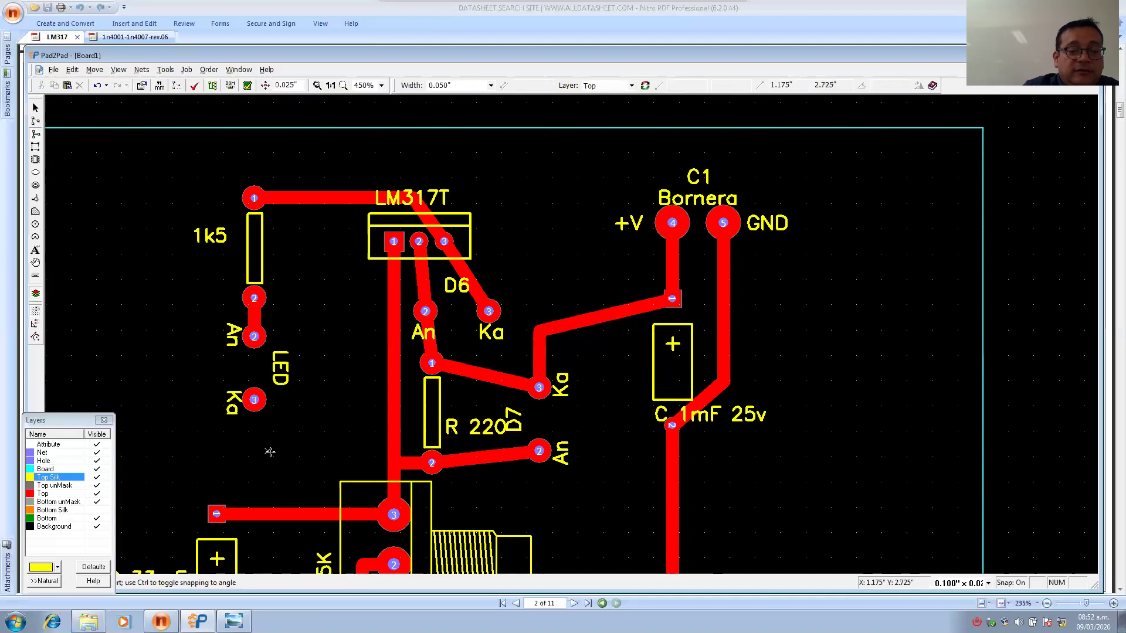
Route a 0.050" Top trace from the LED's cathode to C 33mF pad 2, with corners along X 0.825" at Y 2.775", 2.375" and 2.125".
scroll(272, 451, down, 5)
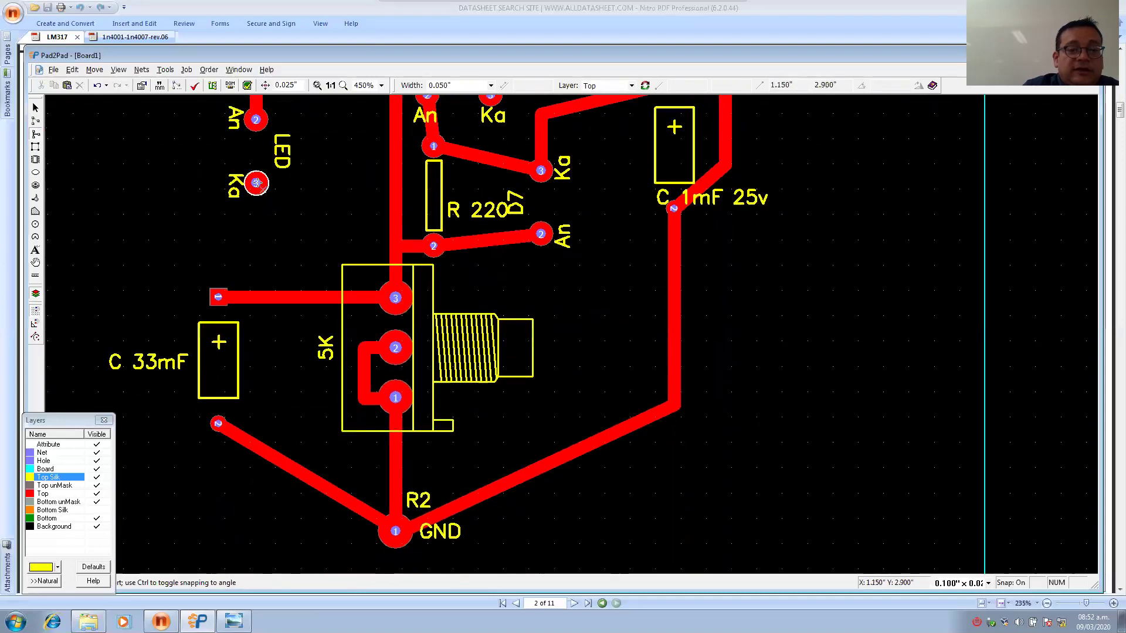
click(255, 183)
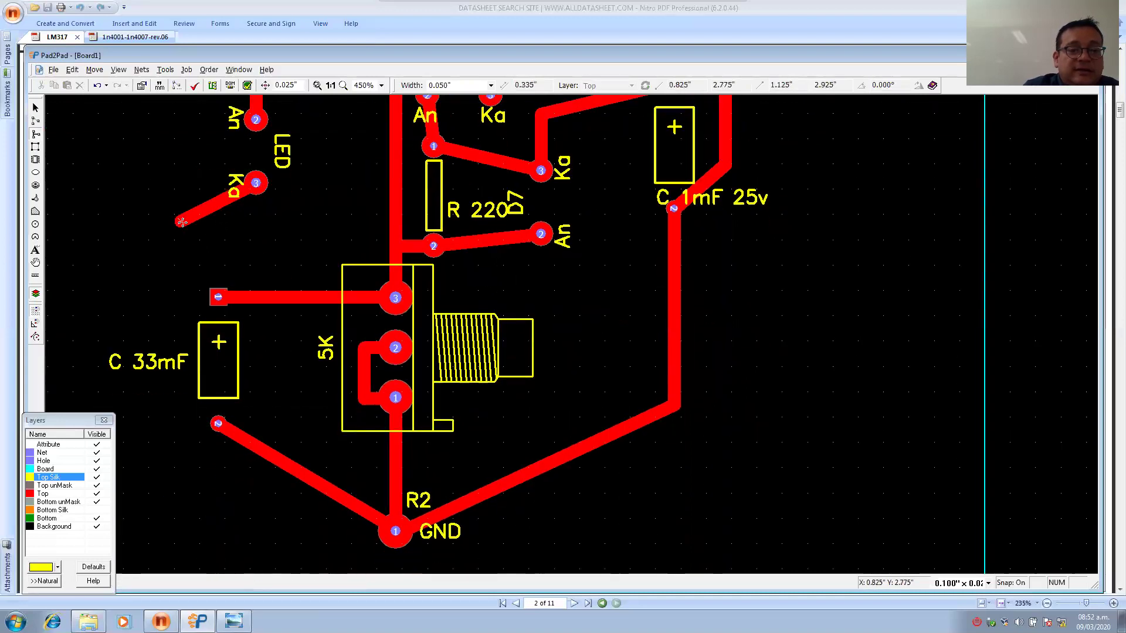
click(182, 222)
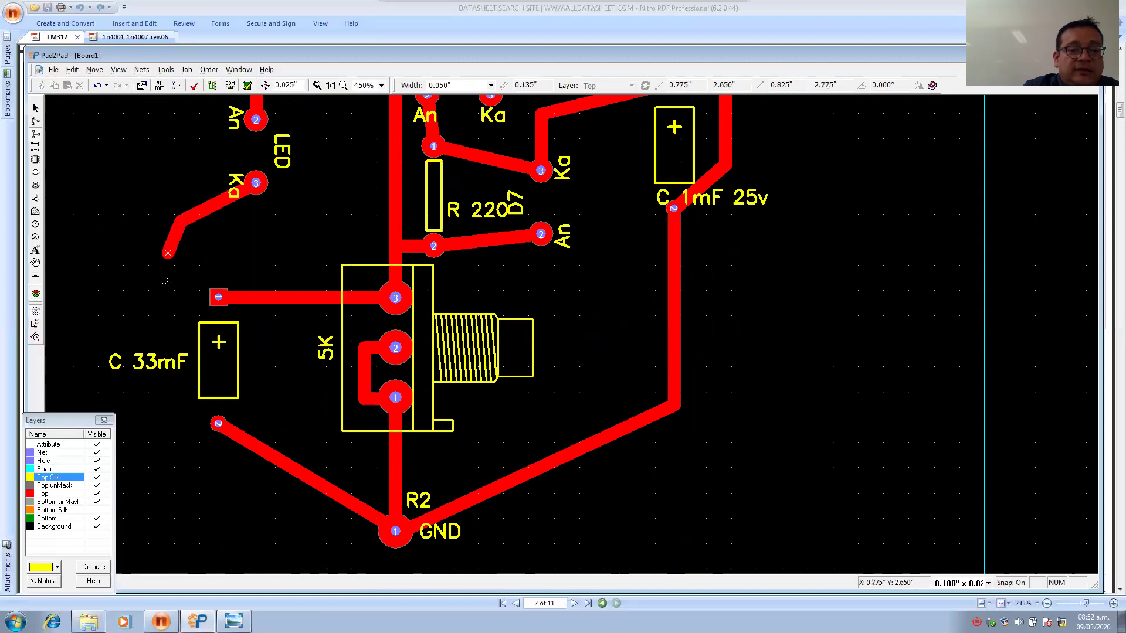
click(179, 323)
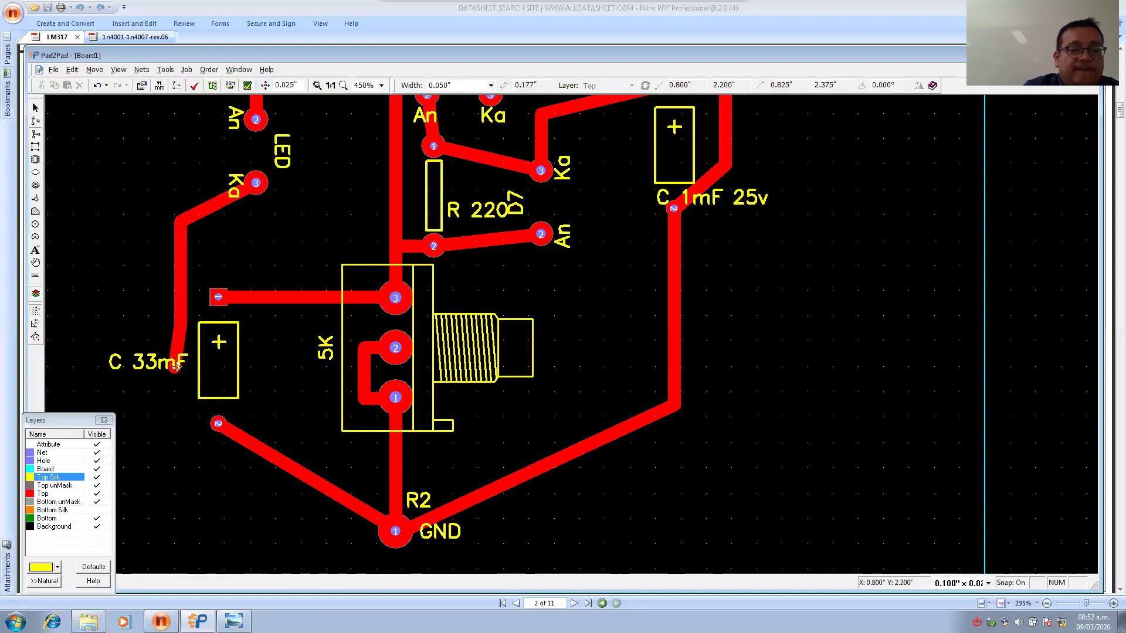
click(180, 390)
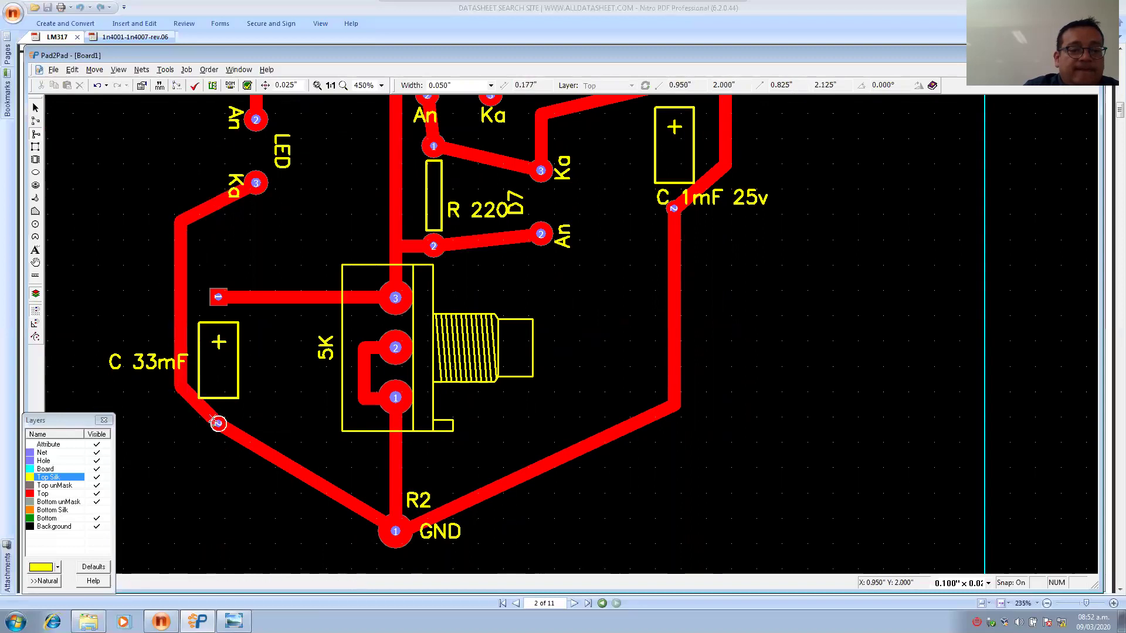
click(218, 424)
key(Escape)
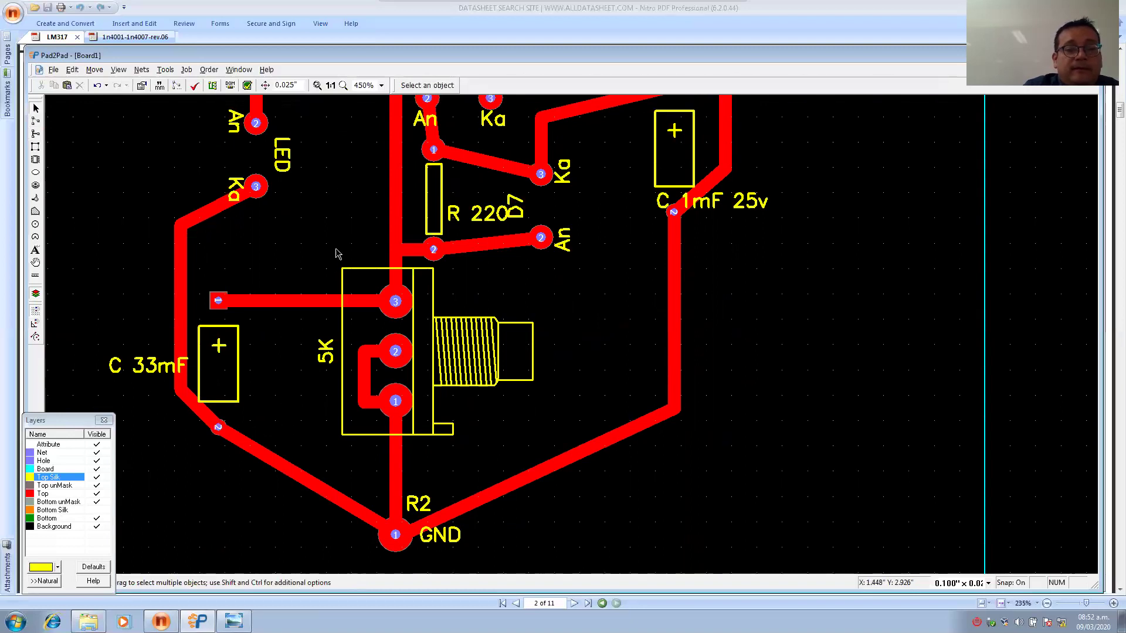
scroll(338, 252, up, 3)
scroll(337, 254, down, 3)
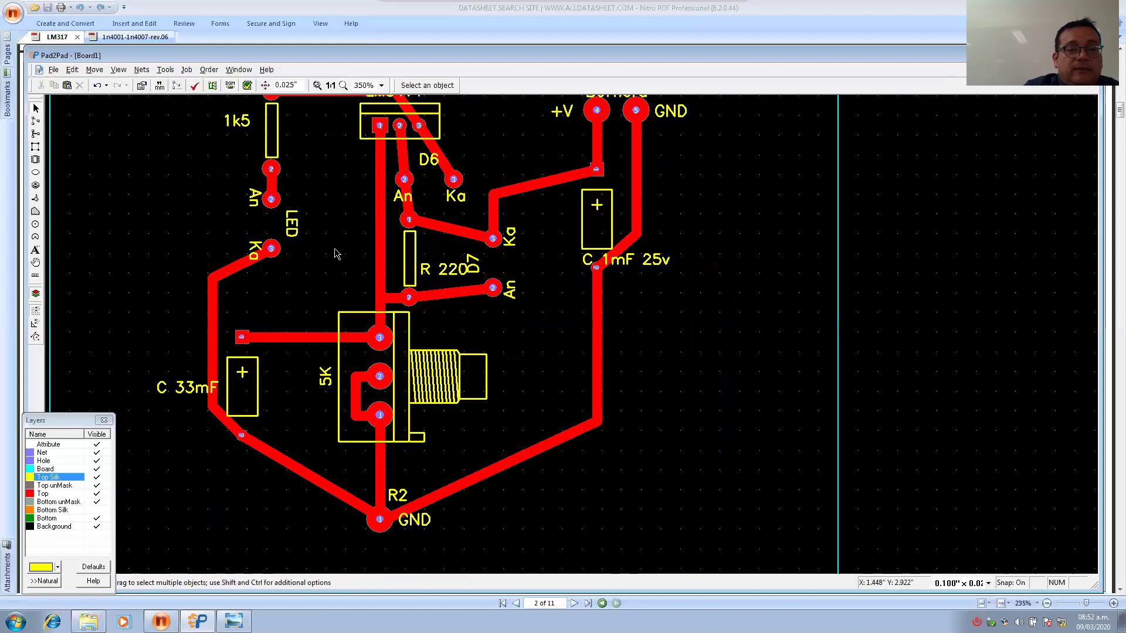
middle_drag(332, 244, 330, 272)
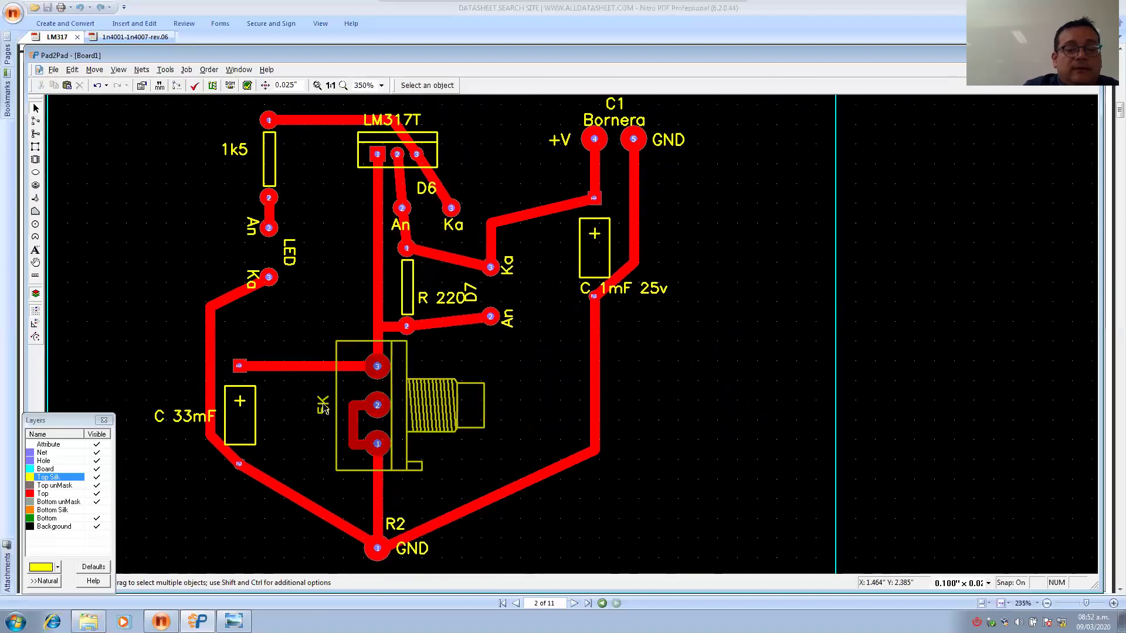
Consult the Fuente_Variable schematic and duplicate the C 33mF capacitor on the board.
click(233, 622)
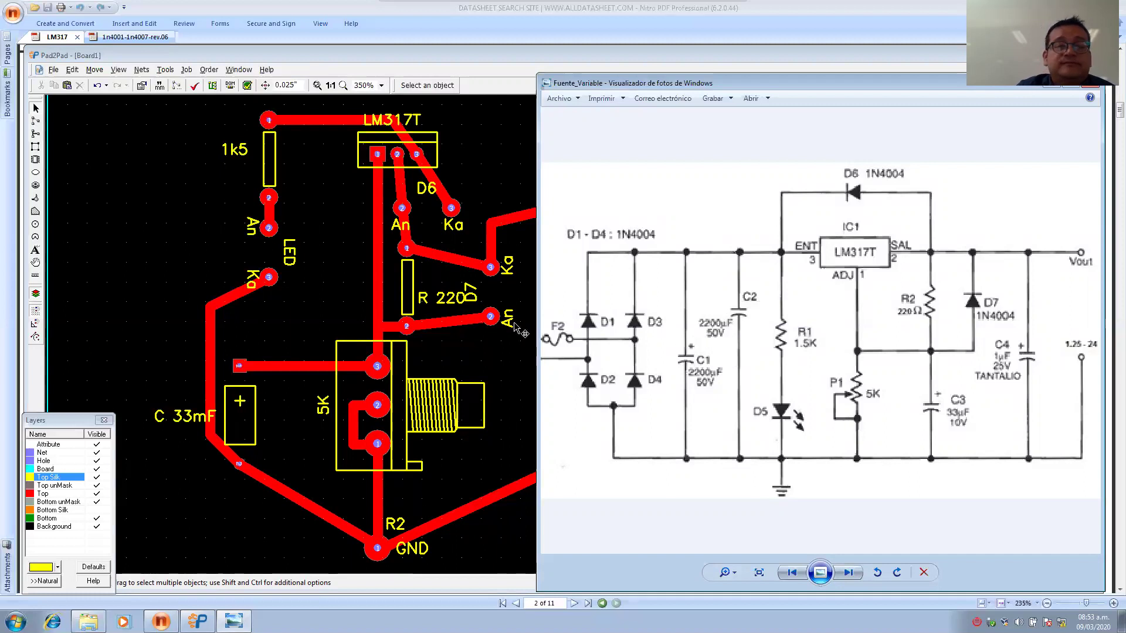
click(241, 370)
click(245, 391)
key(ctrl+c)
key(ctrl+v)
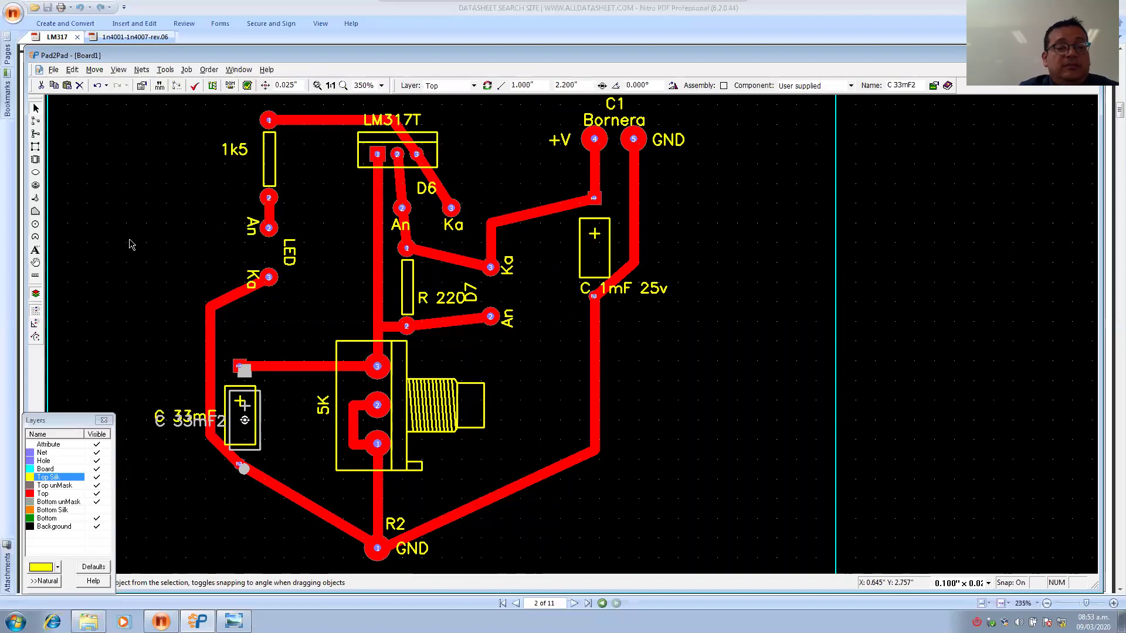
Place the duplicated capacitor in the board's upper-left area, left of the 1k5 resistor, at X 0.325", Y 3.450".
drag(250, 378, 156, 335)
right_click(234, 345)
click(269, 404)
click(261, 404)
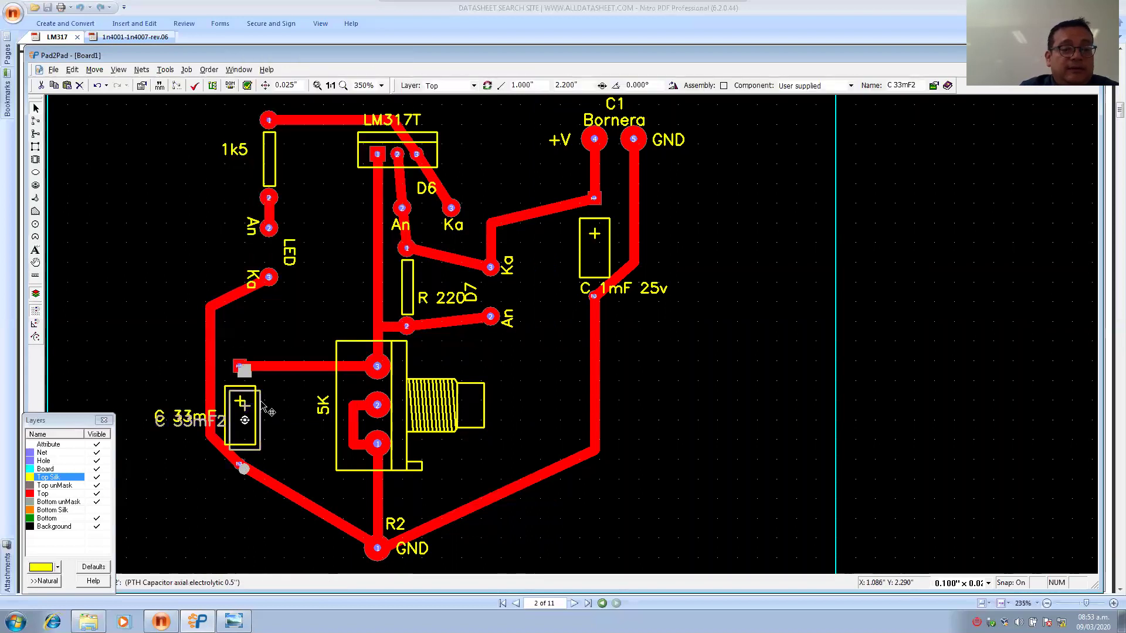
drag(241, 376, 129, 132)
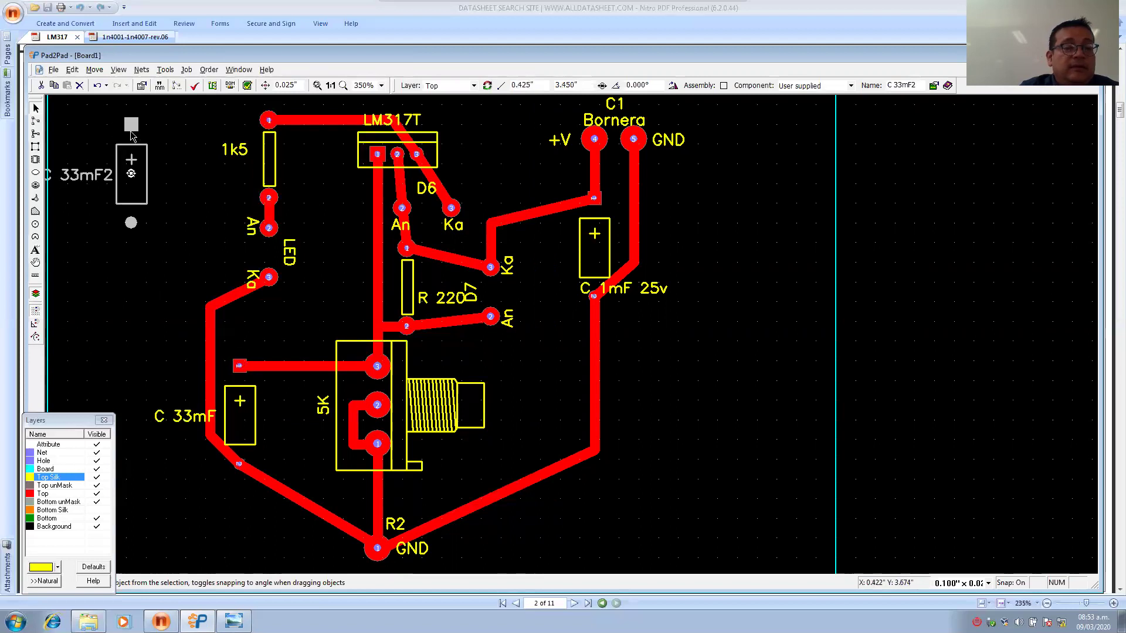
click(157, 171)
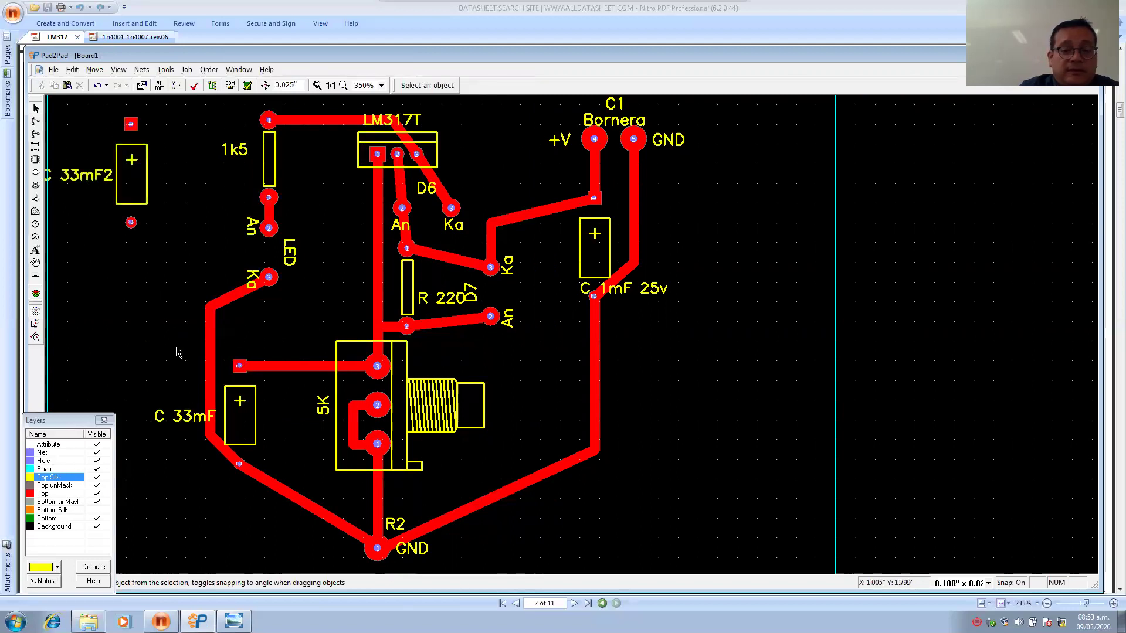
middle_drag(171, 331, 385, 362)
drag(352, 258, 328, 258)
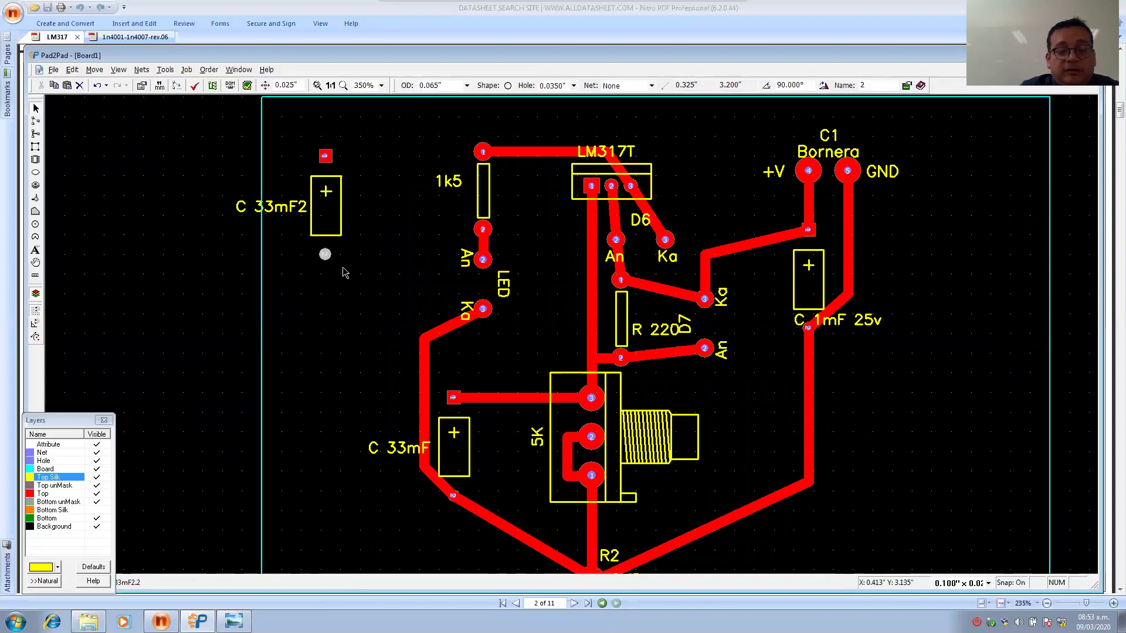
Paste another copy of the capacitor and place it directly below the first copy at X 0.325", Y 2.650".
click(332, 181)
key(ctrl+v)
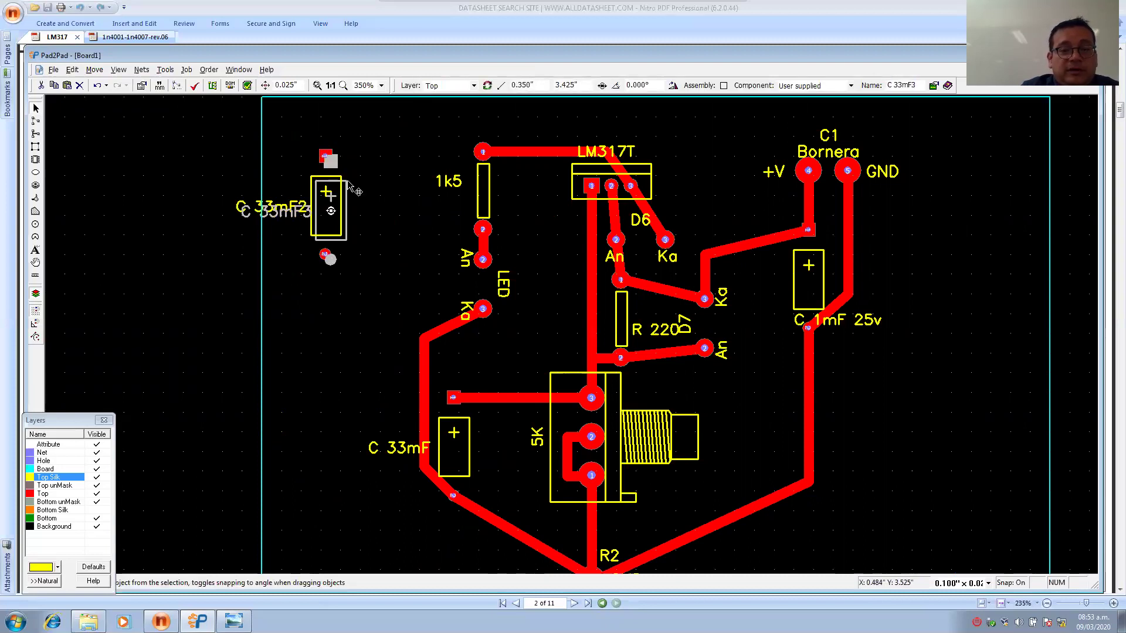
drag(335, 167, 327, 320)
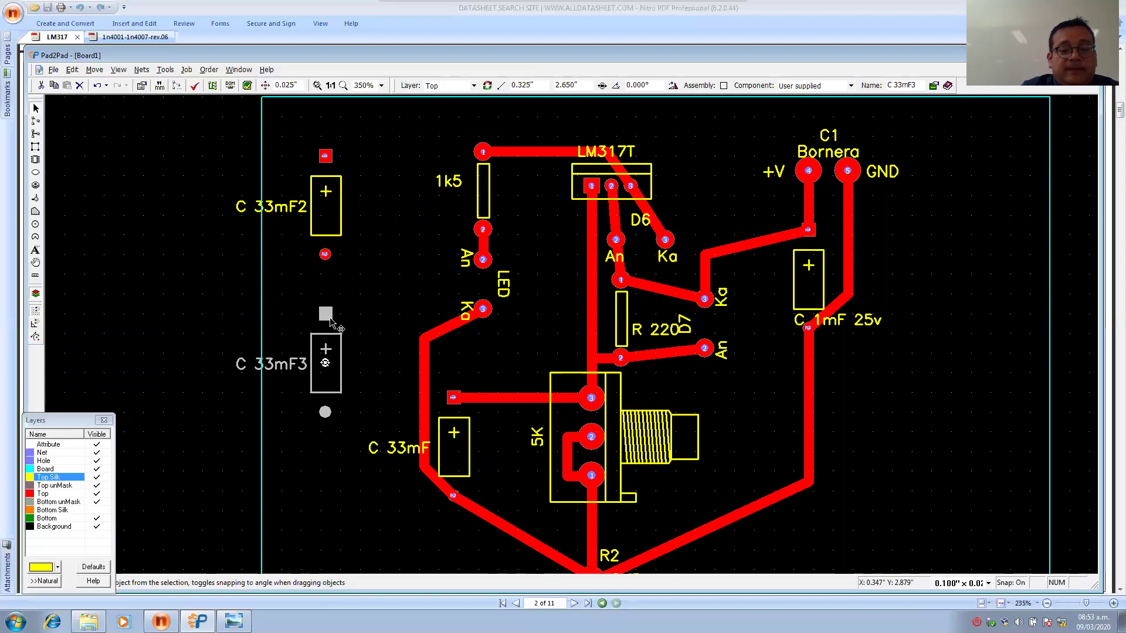
click(444, 433)
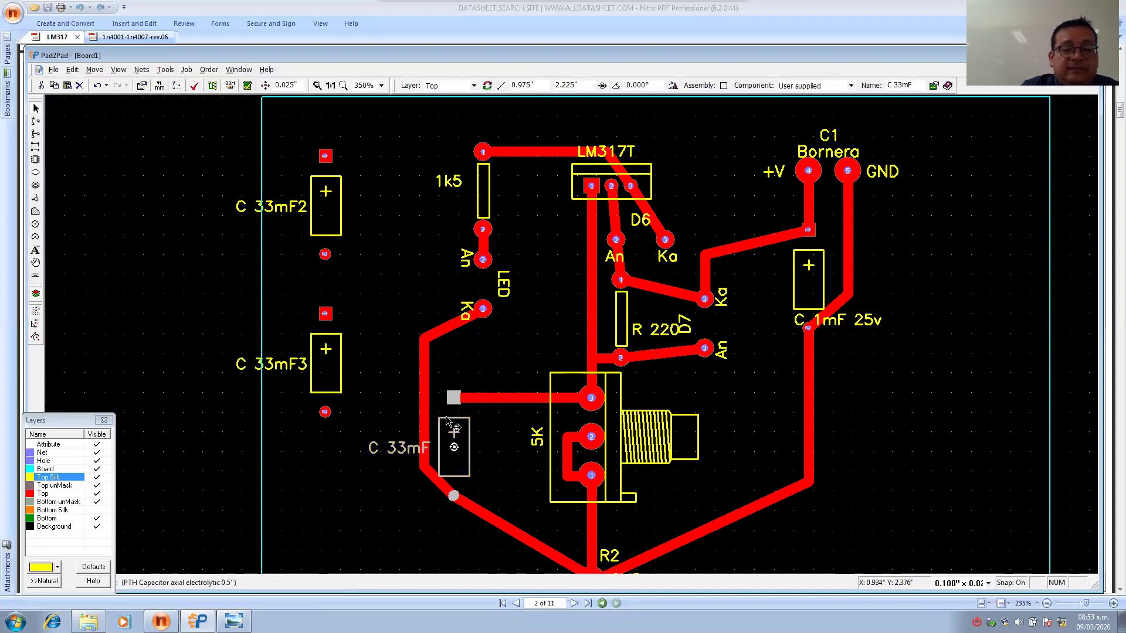
Rename the lower copied capacitor's designator to "C1 2200mF", checking its reference and value in the schematic.
click(327, 340)
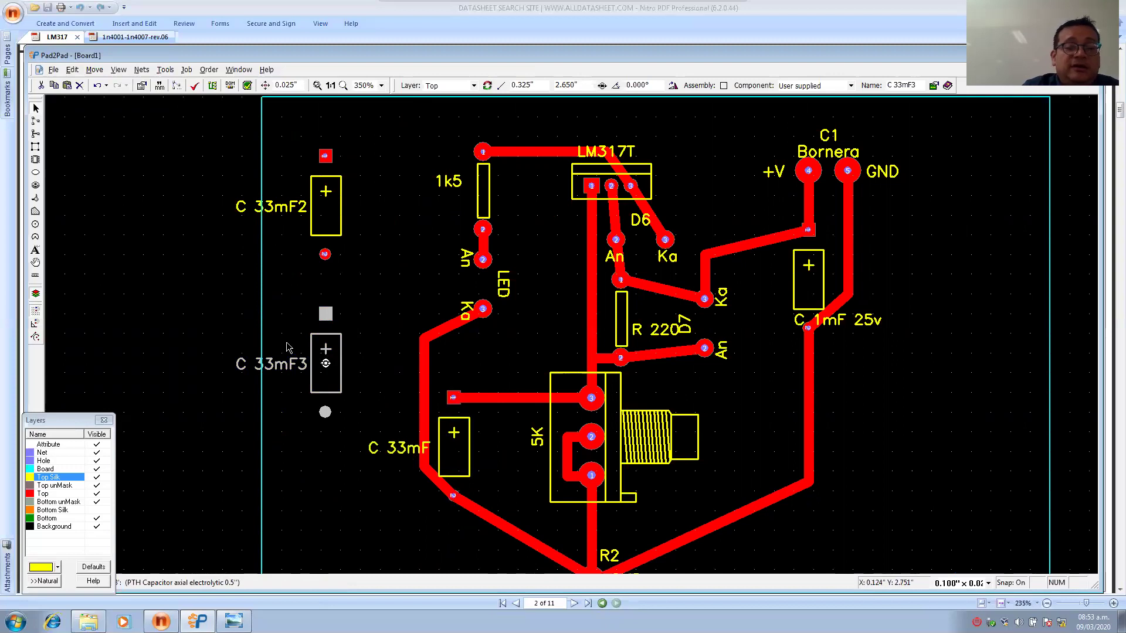
click(284, 368)
double_click(283, 370)
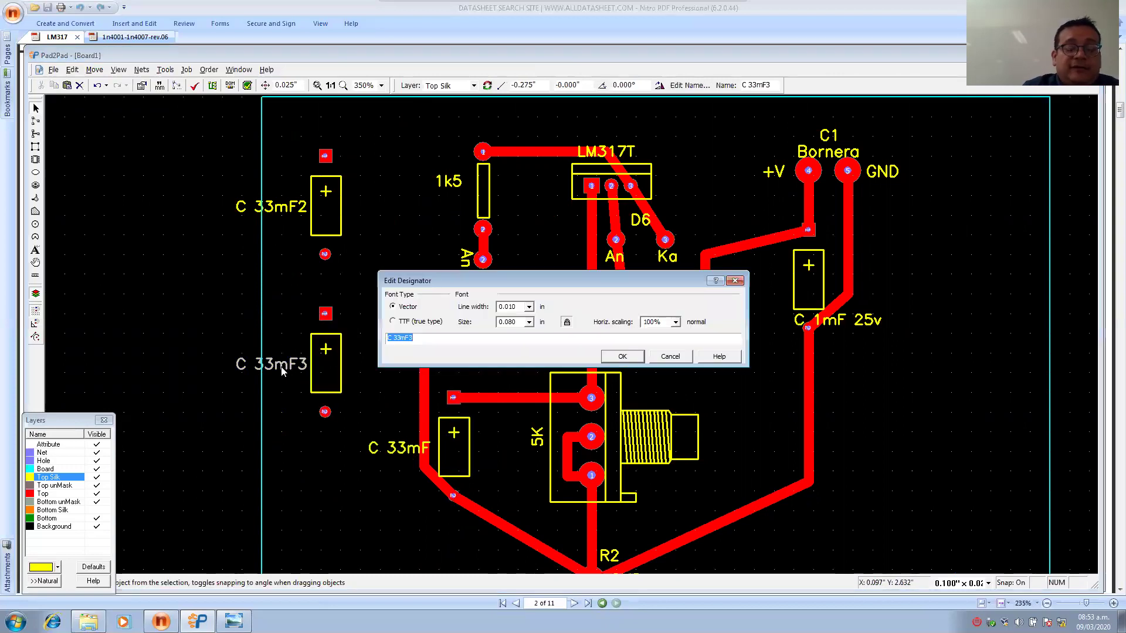
text(C)
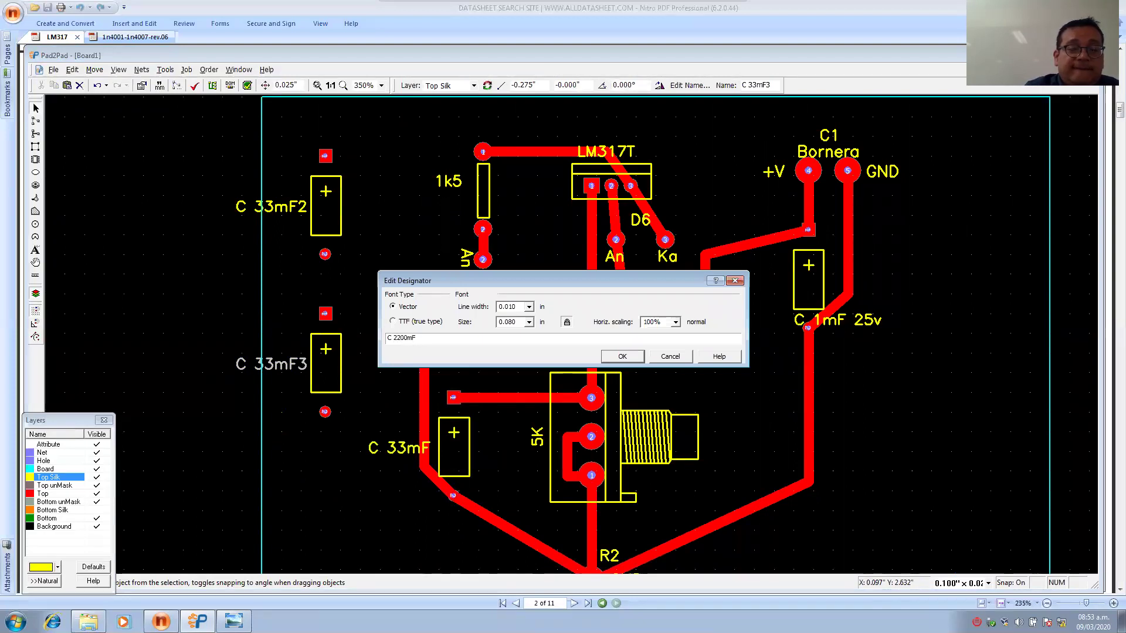
key(alt+Tab)
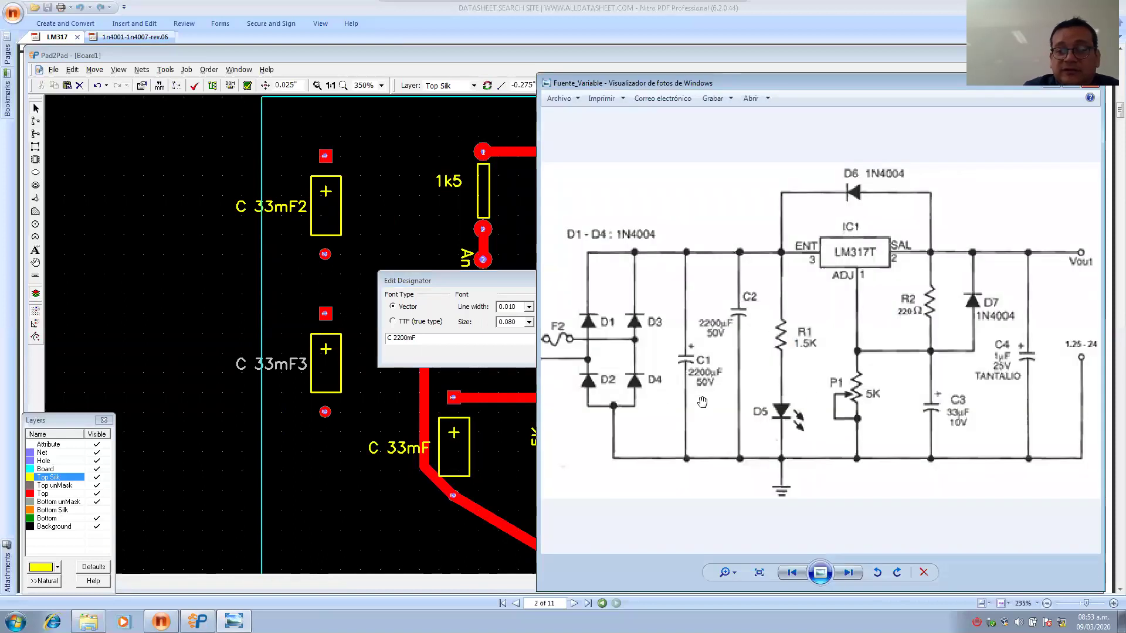
click(385, 340)
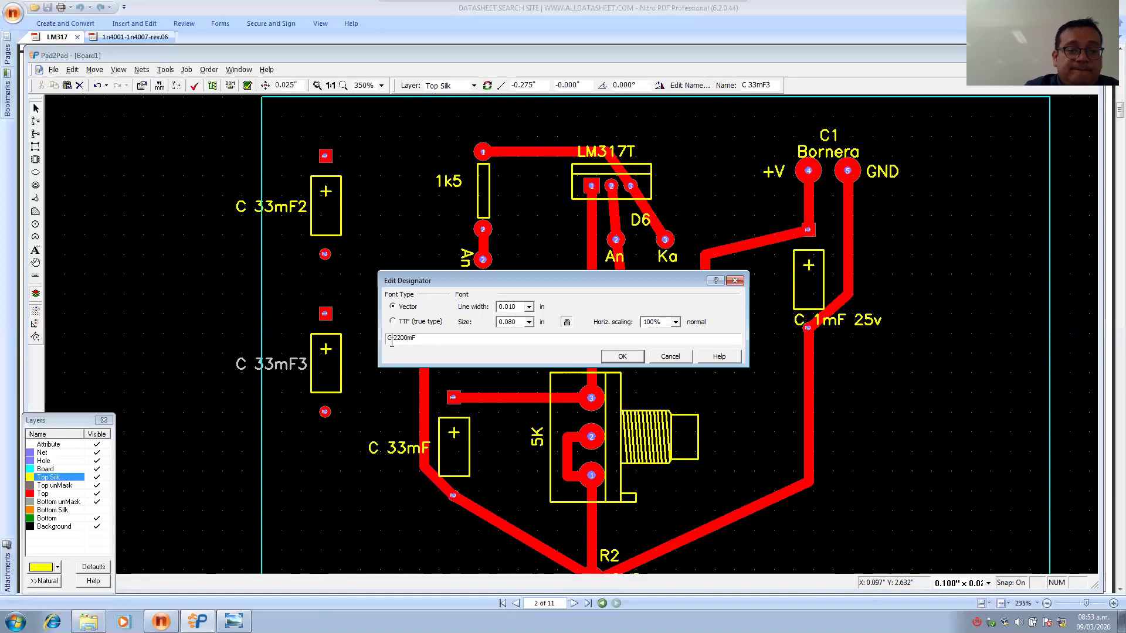
text(1)
key(Return)
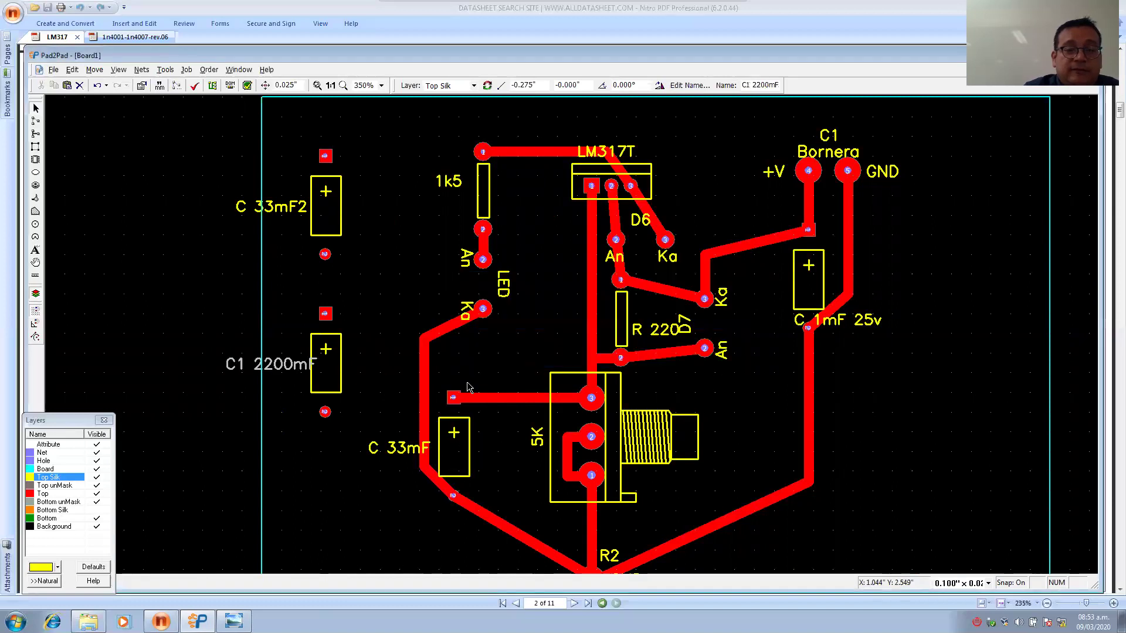
Rename the upper copied capacitor's designator to "C2 2200mF".
double_click(311, 210)
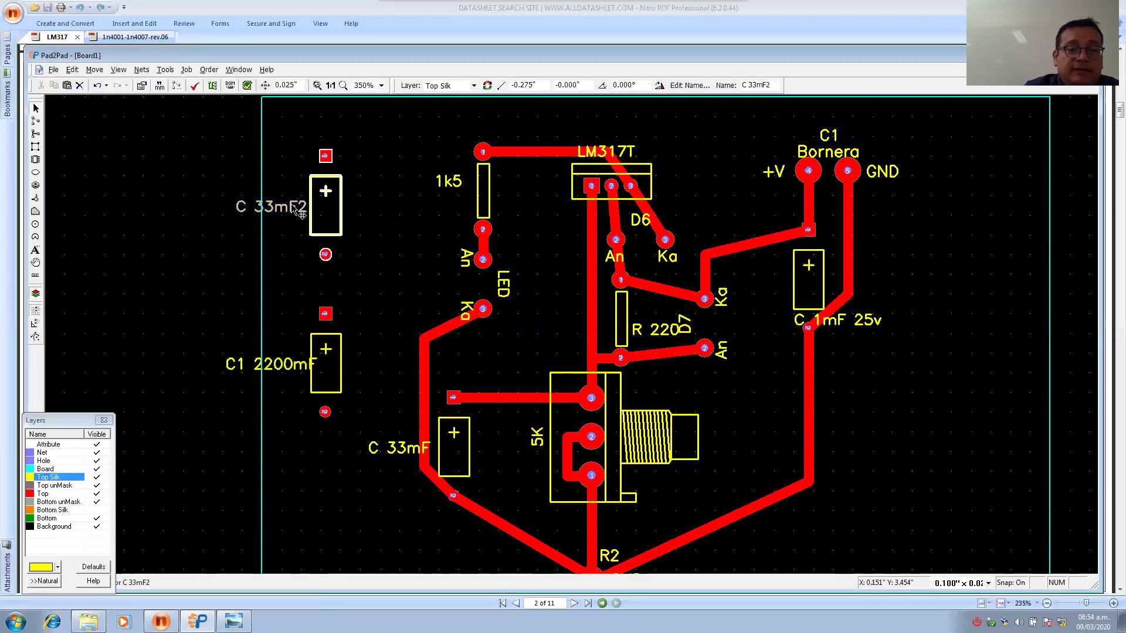
text(C2 )
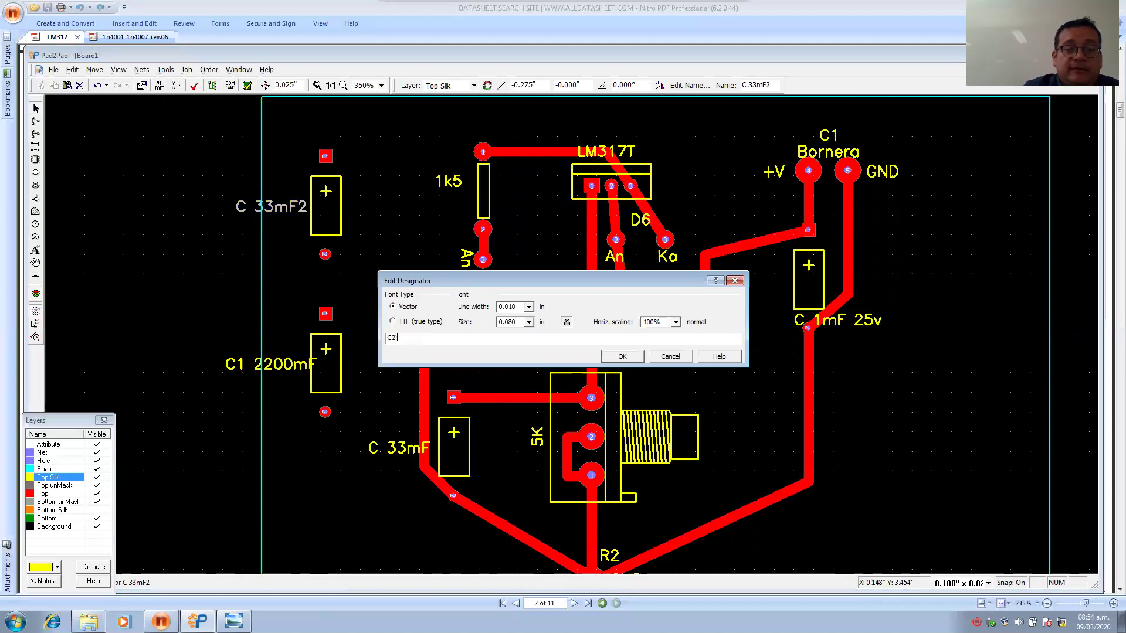
text(2200mF)
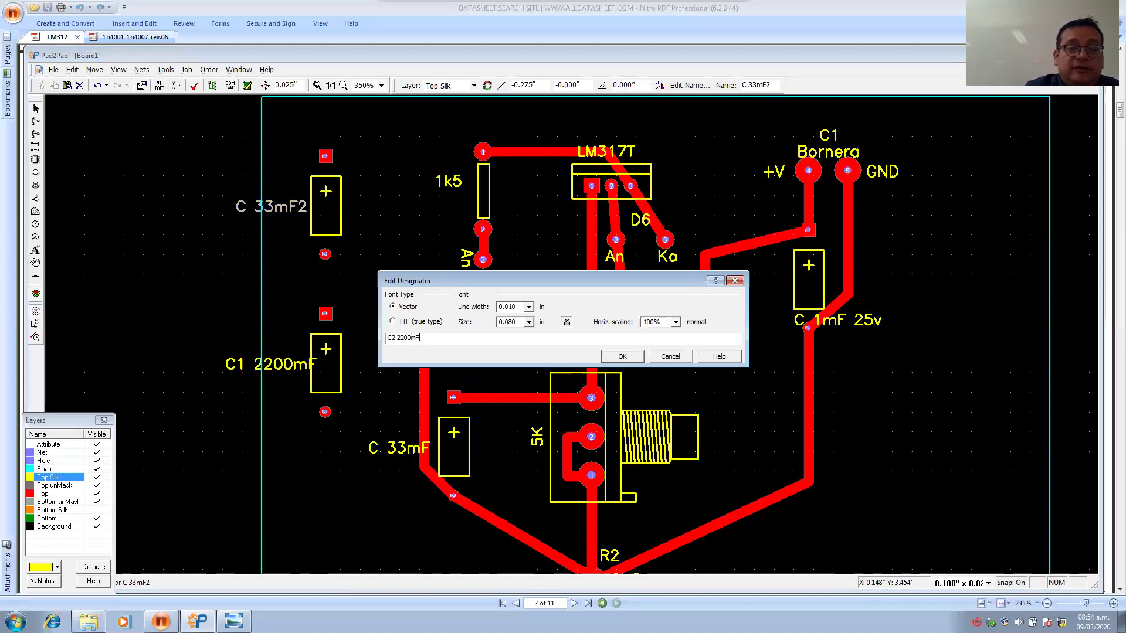
key(Return)
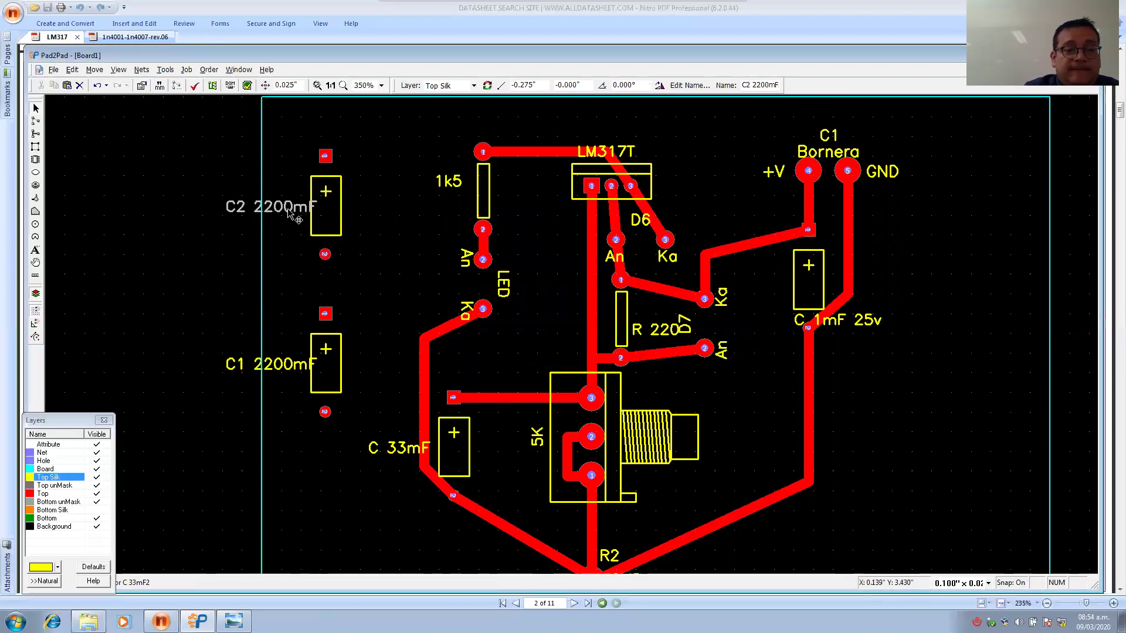
click(322, 251)
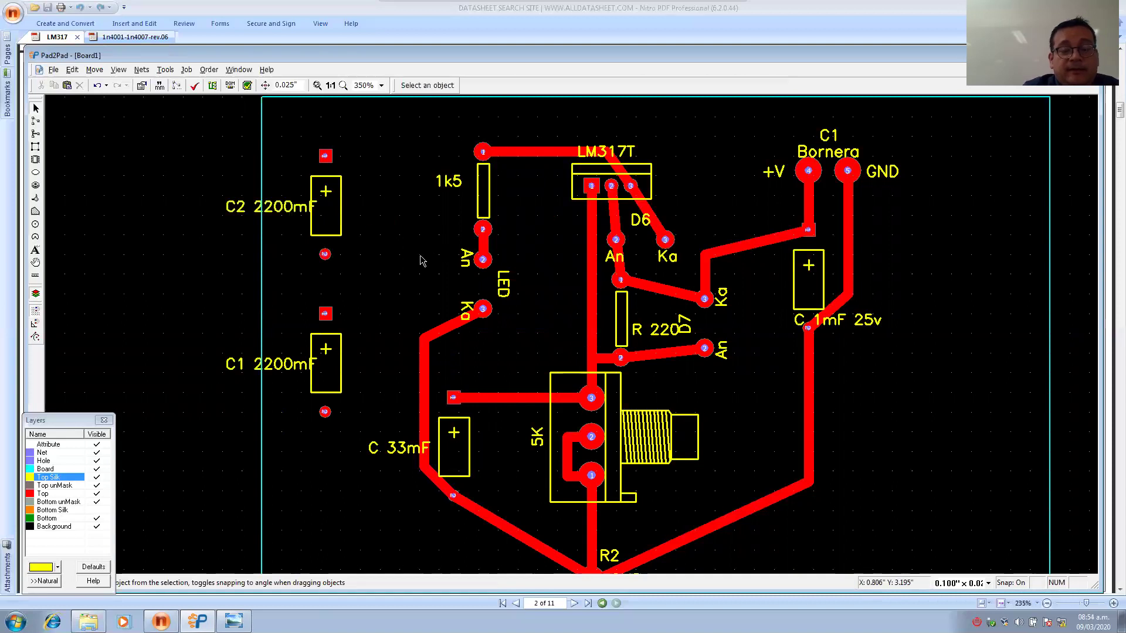
Following the schematic, route a 0.050" Top trace from C1 2200mF pad 1 to C2 2200mF pad 1, with corners along X 0.200" at Y 3.025" and 3.700".
key(alt+Tab)
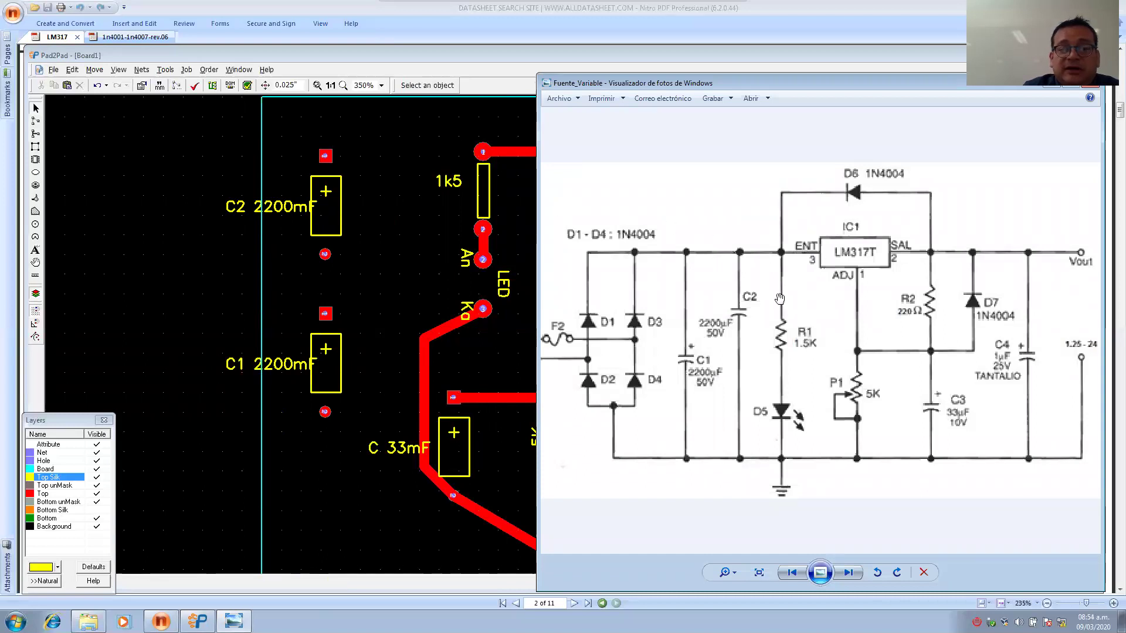
click(397, 163)
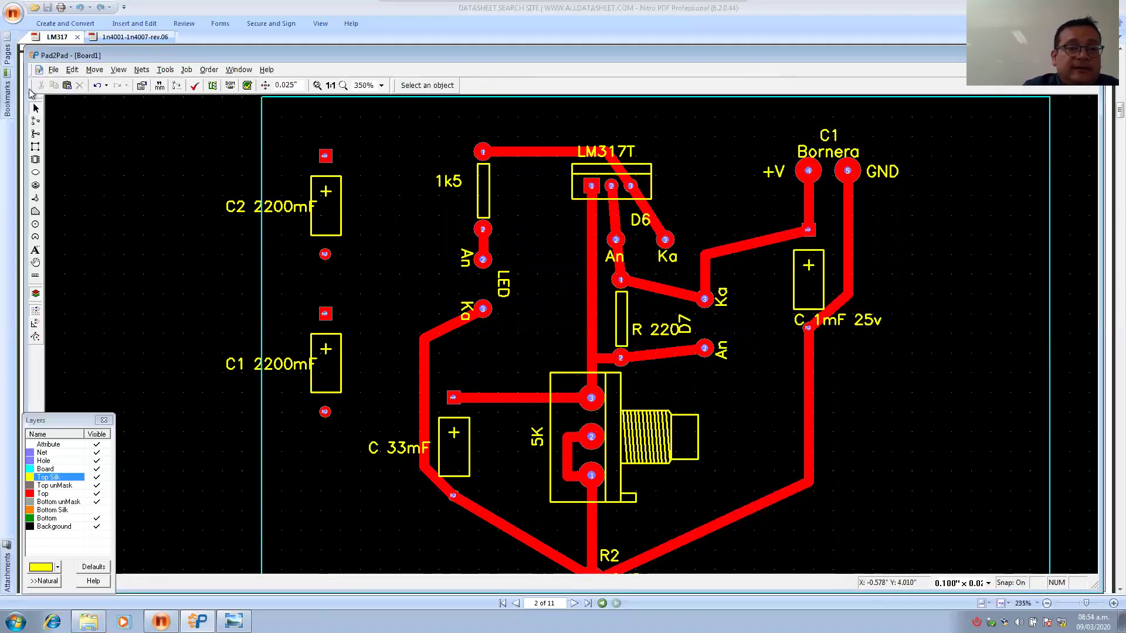
click(34, 134)
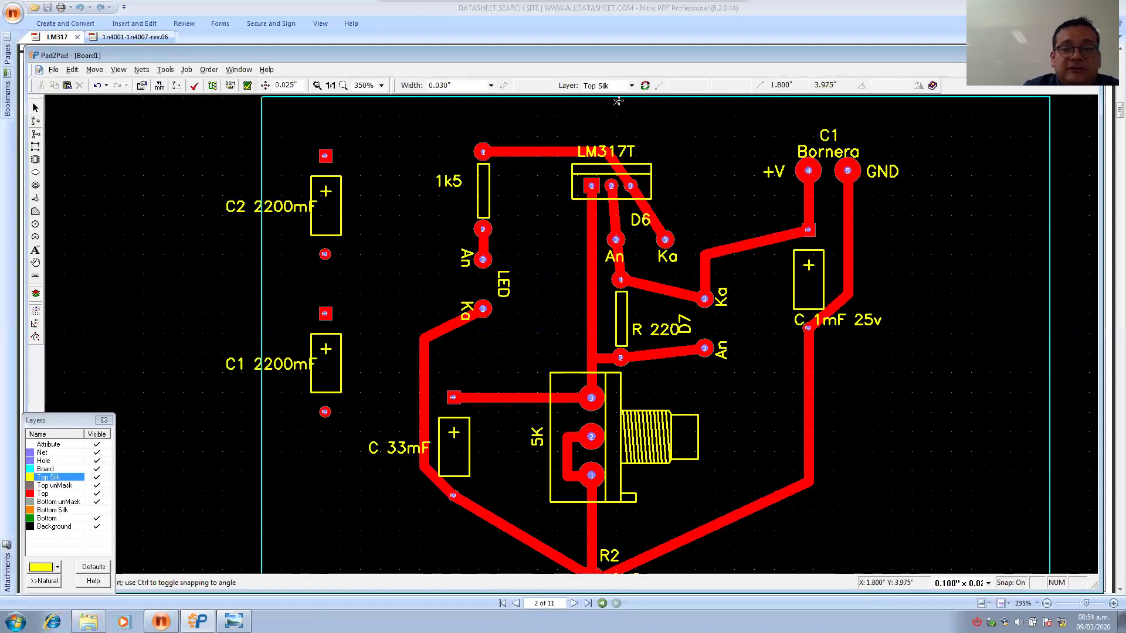
click(632, 85)
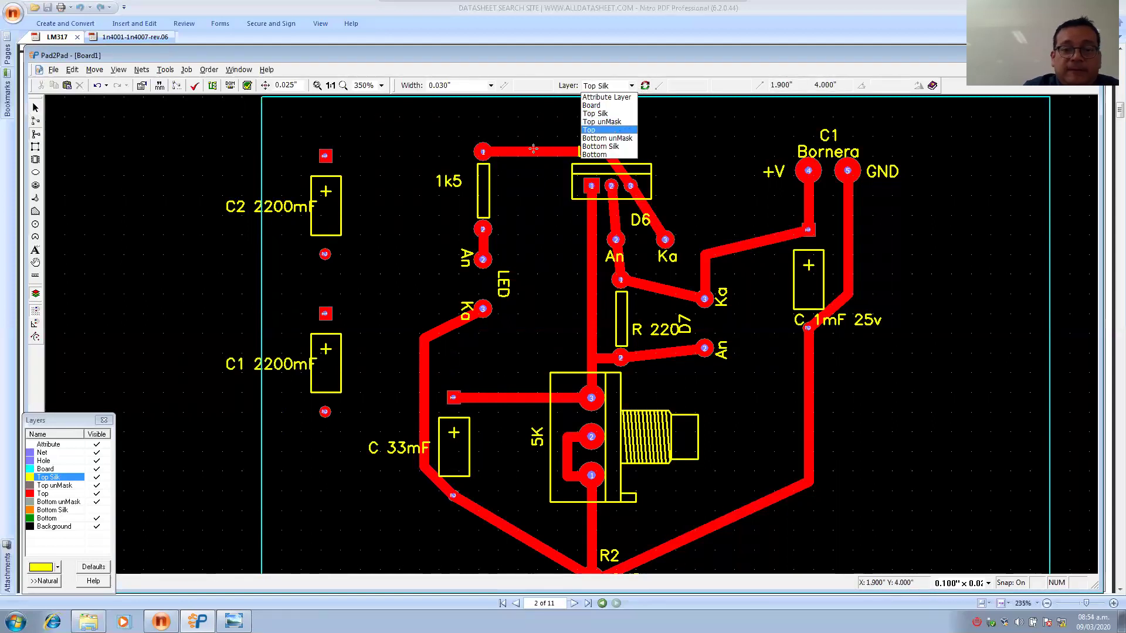
click(592, 120)
click(326, 313)
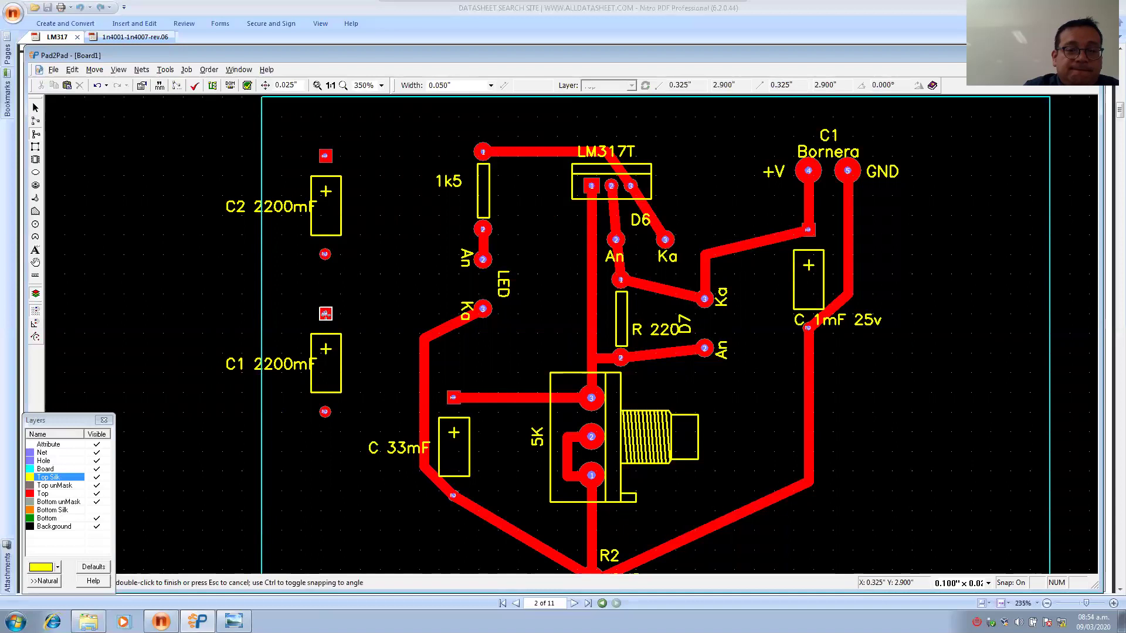
click(299, 289)
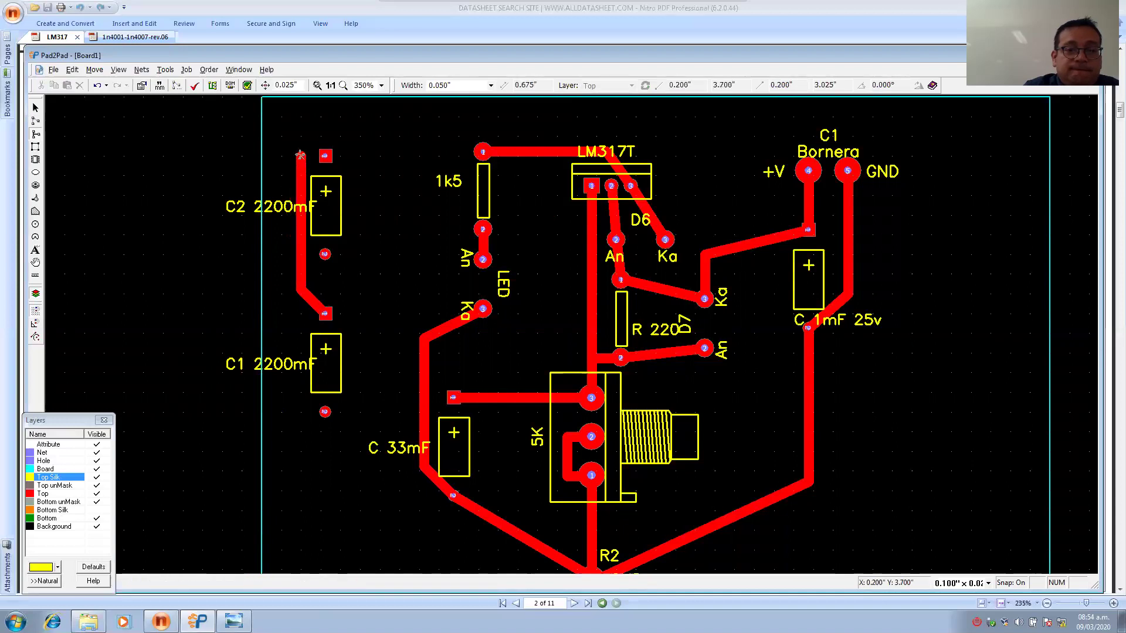
click(300, 156)
double_click(325, 156)
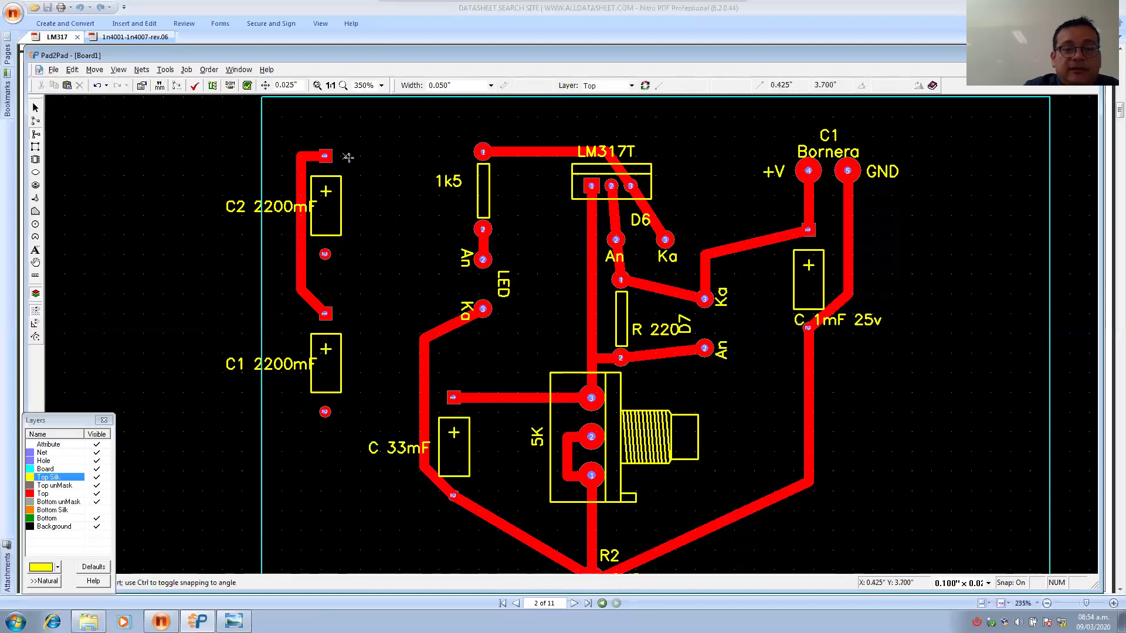
Route a 0.050" Top trace from C2 2200mF pad 1 to 1k5 pad 1, with one corner shortly before the resistor.
click(325, 156)
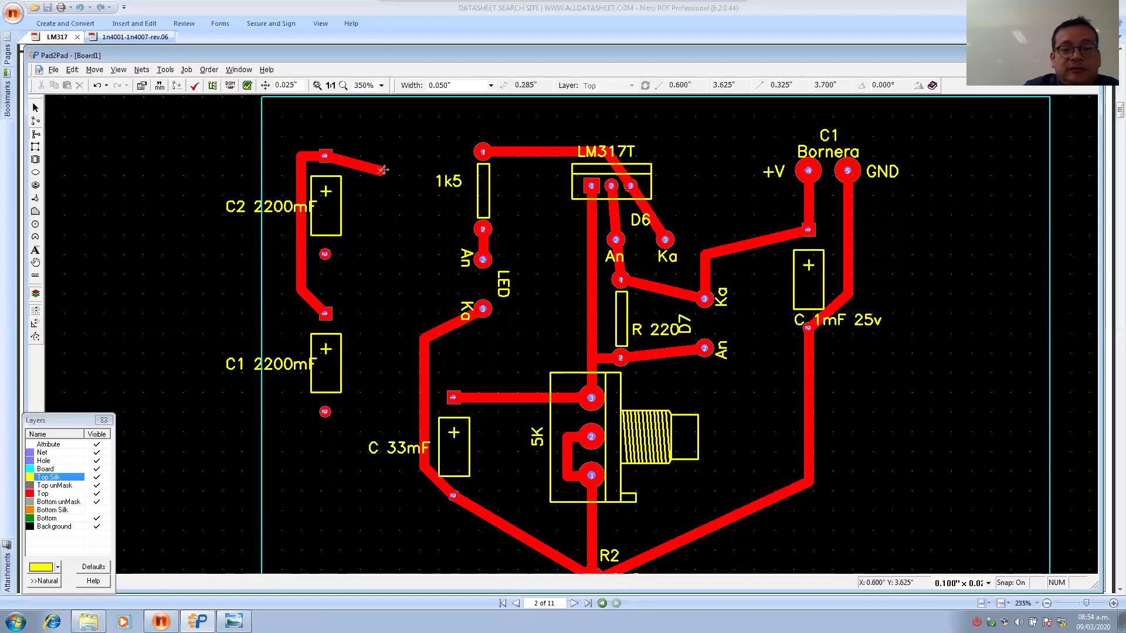
click(431, 156)
double_click(482, 151)
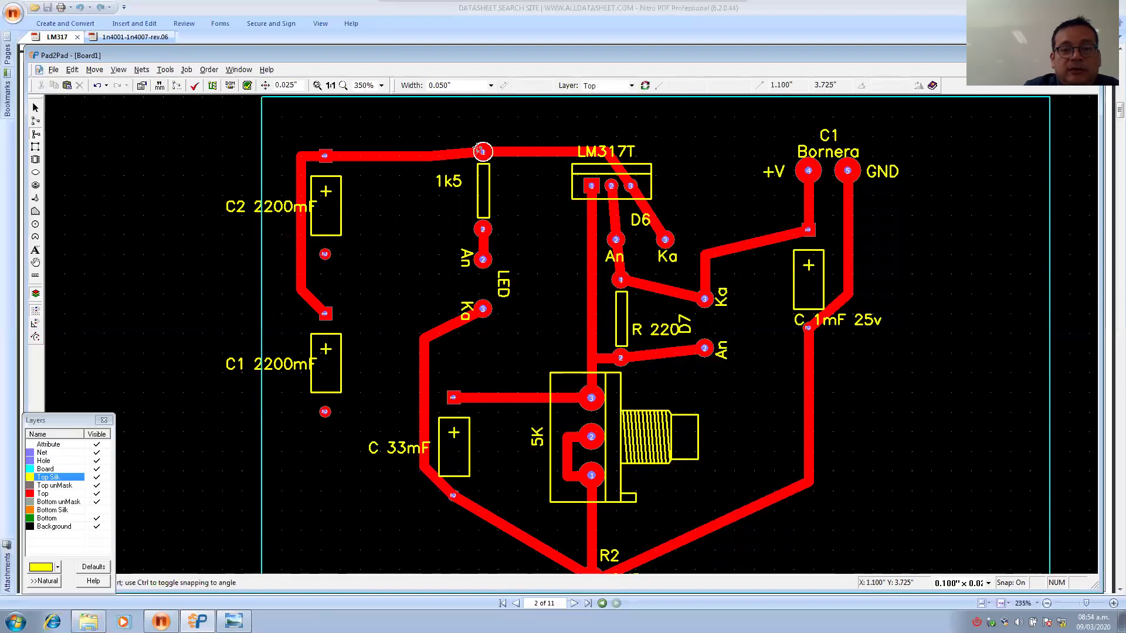
key(Escape)
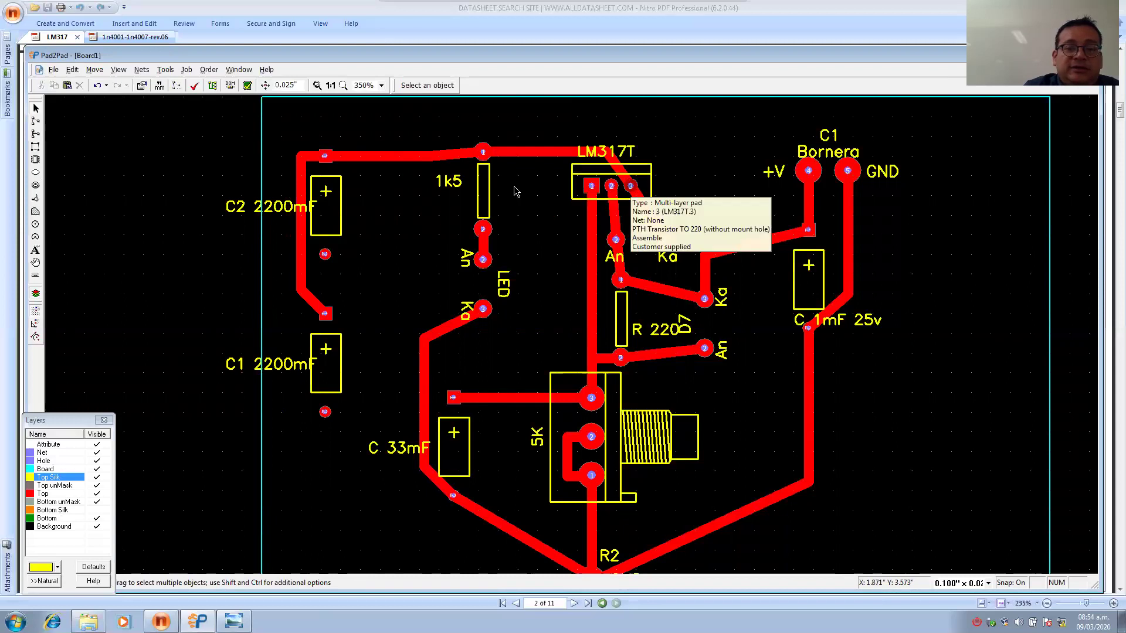
Route a 0.050" Top trace from C2 2200mF pad 2 to C1 2200mF pad 2, with corners along X 0.450" at Y 3.075" and 2.525".
click(36, 134)
click(325, 254)
click(349, 280)
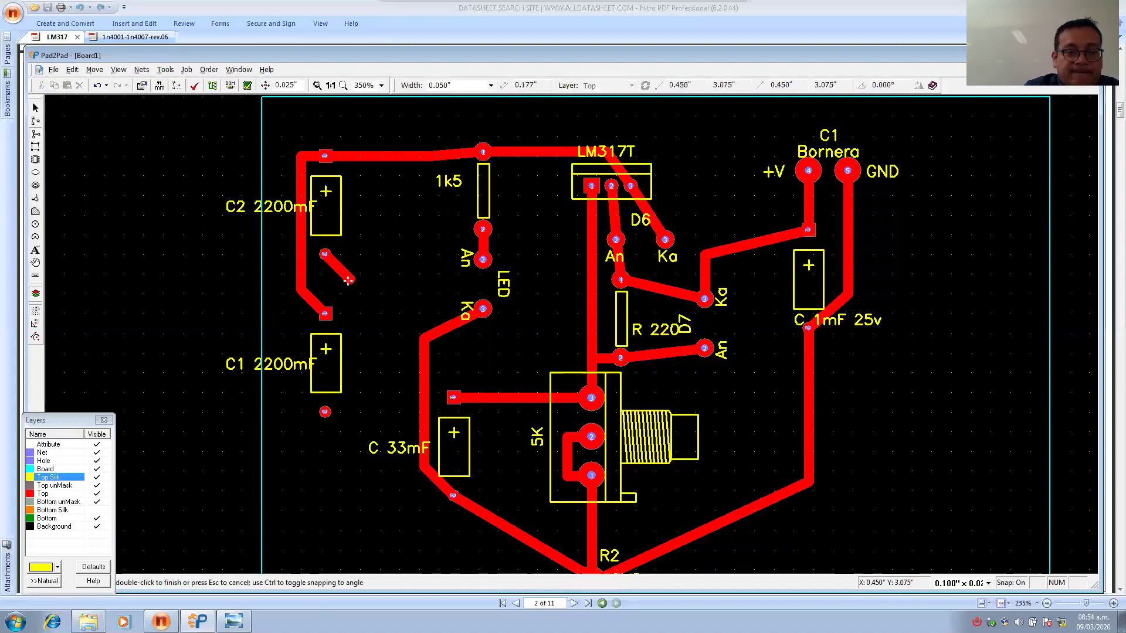
click(350, 387)
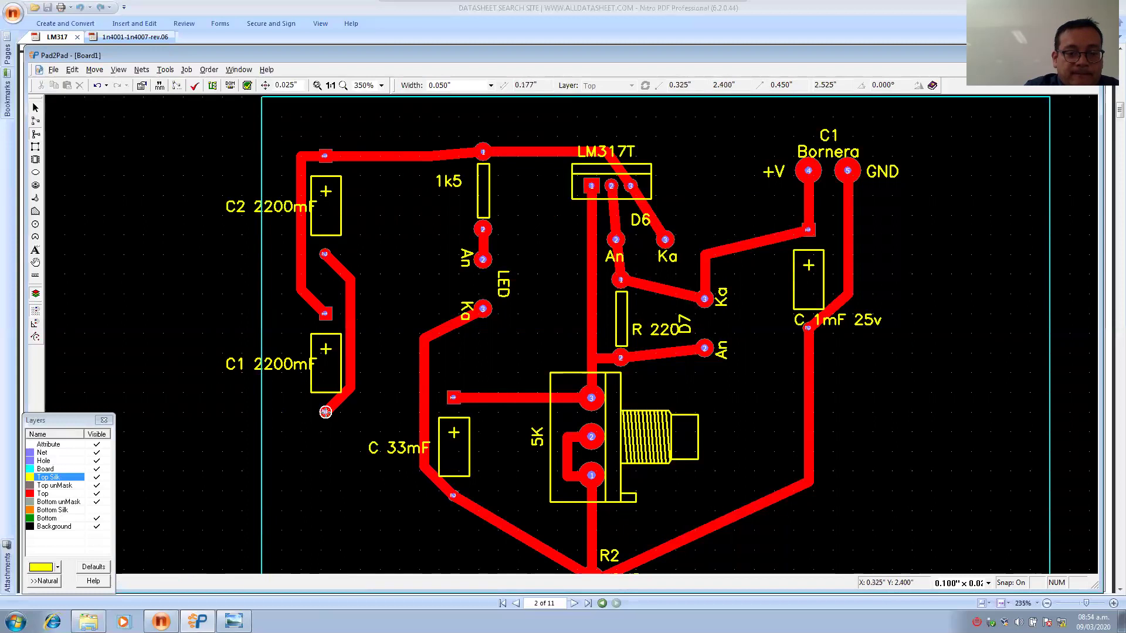
click(325, 412)
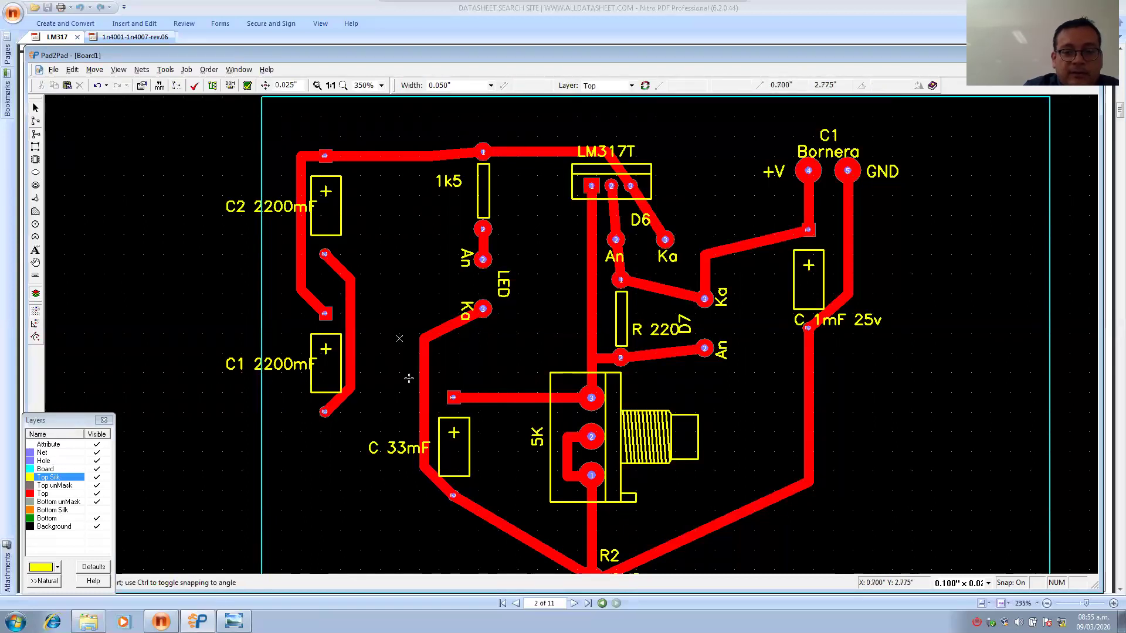
Route a 0.050" Top trace from C1 2200mF pad 2 to the lower corner of the LED cathode trace beside C 33mF.
click(325, 412)
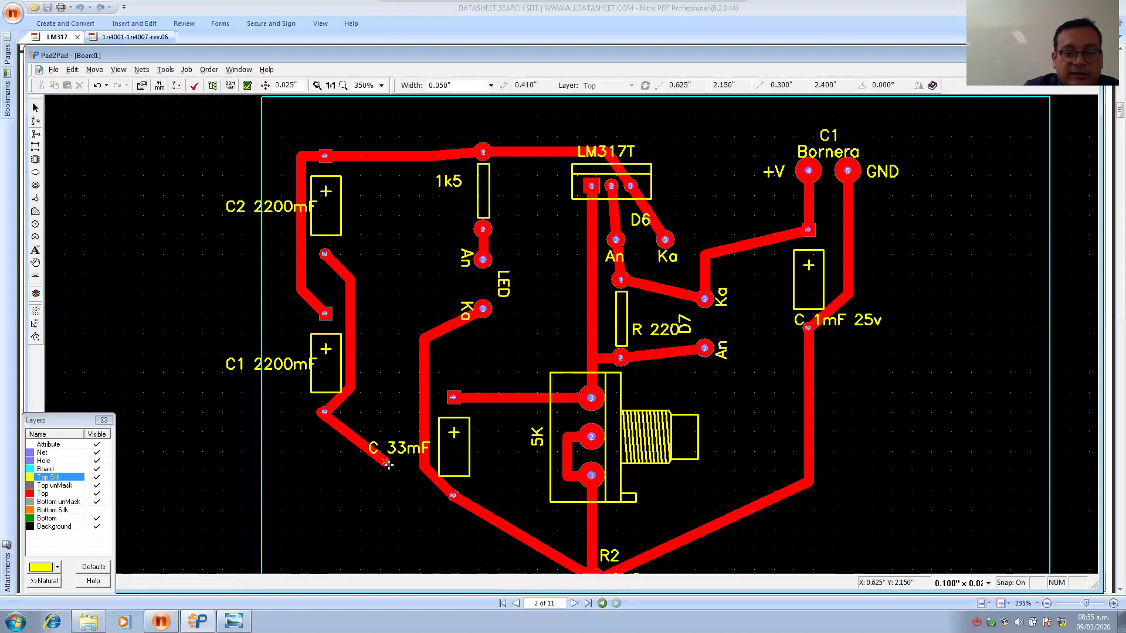
click(424, 465)
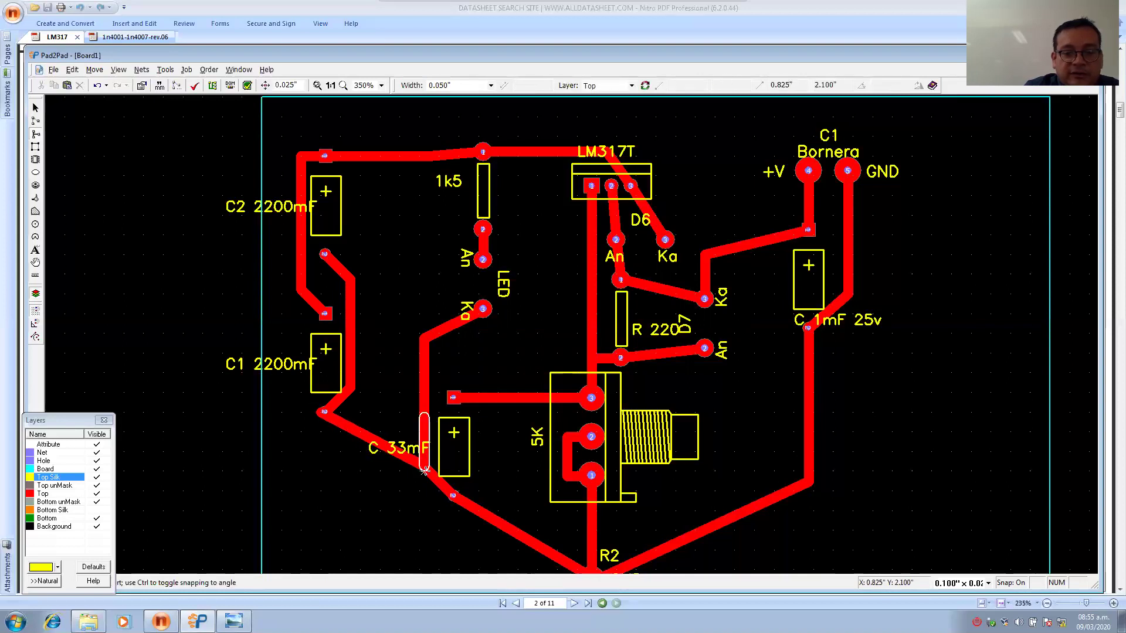
Check the schematic's diode bridge and place four 0.065" pads in a rectangle at X 0.400" and 0.700", Y 1.600" and 1.325".
scroll(483, 484, down, 2)
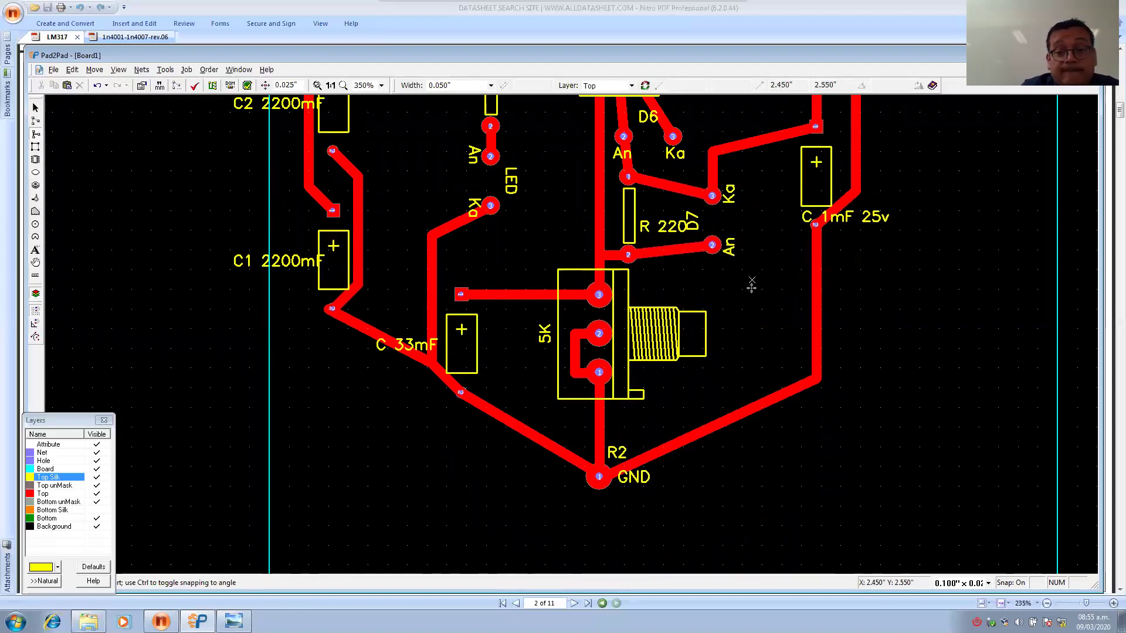
scroll(749, 283, up, 3)
key(alt+Tab)
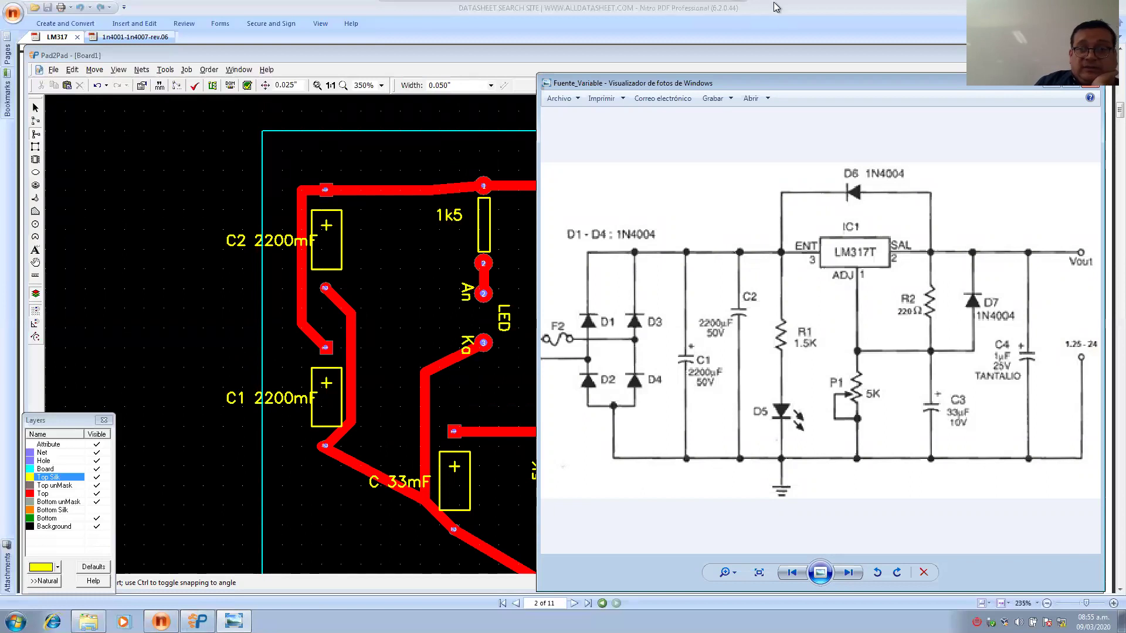
mouse_move(750, 6)
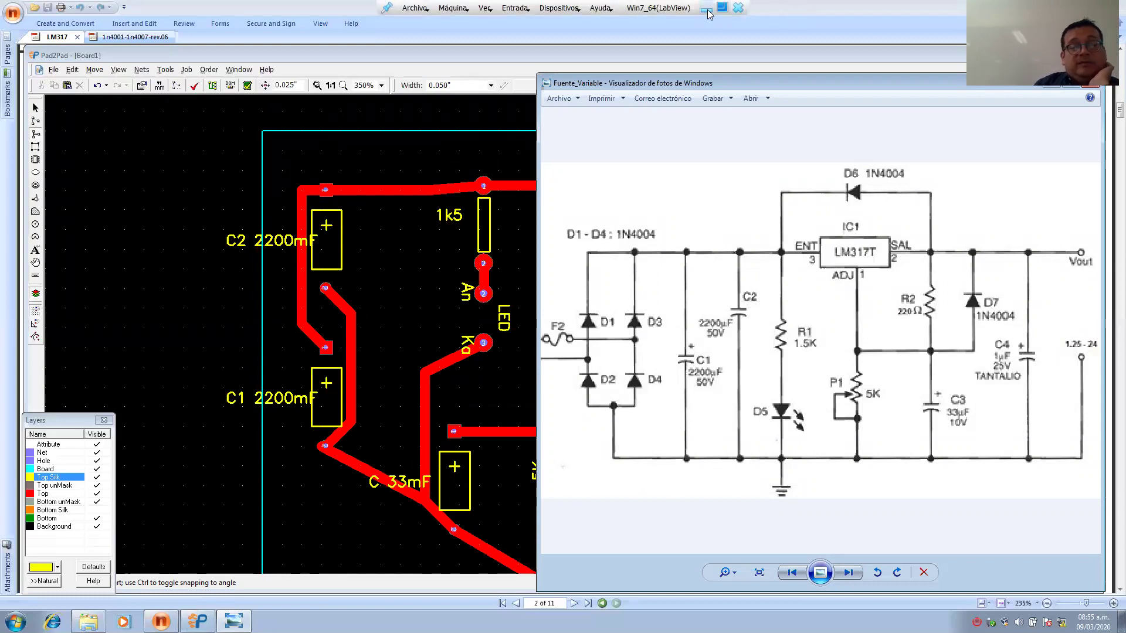
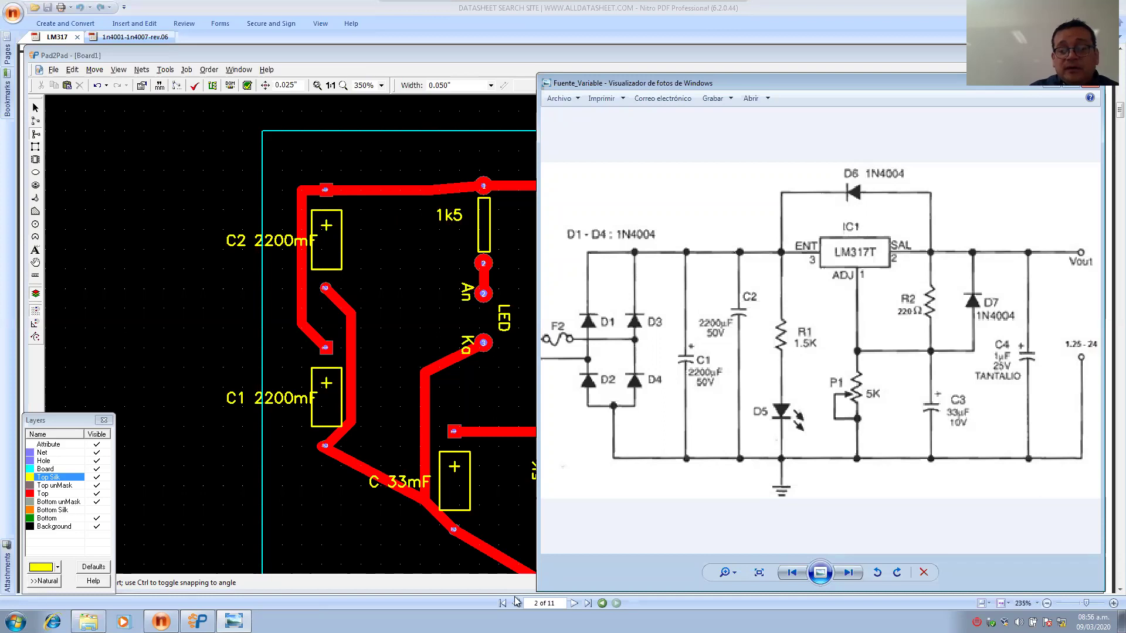
click(358, 499)
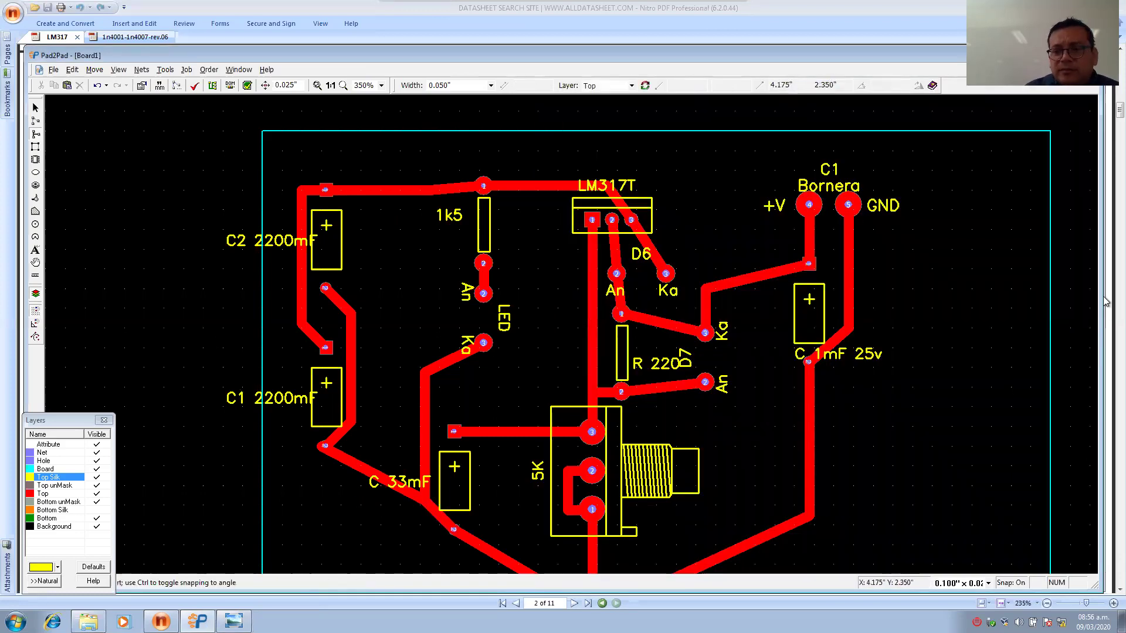
middle_drag(415, 282, 277, 150)
click(35, 185)
click(197, 524)
click(204, 474)
click(261, 475)
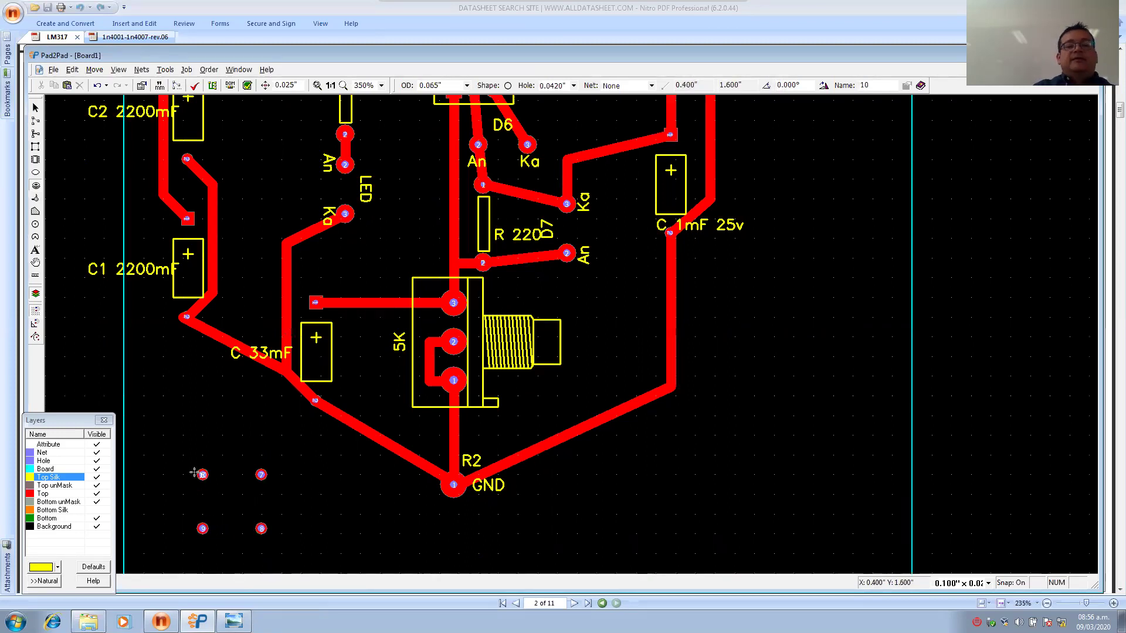
key(Escape)
Add the Top Silk label S above the upper-left and lower-right pads of the new four-pad set.
click(35, 250)
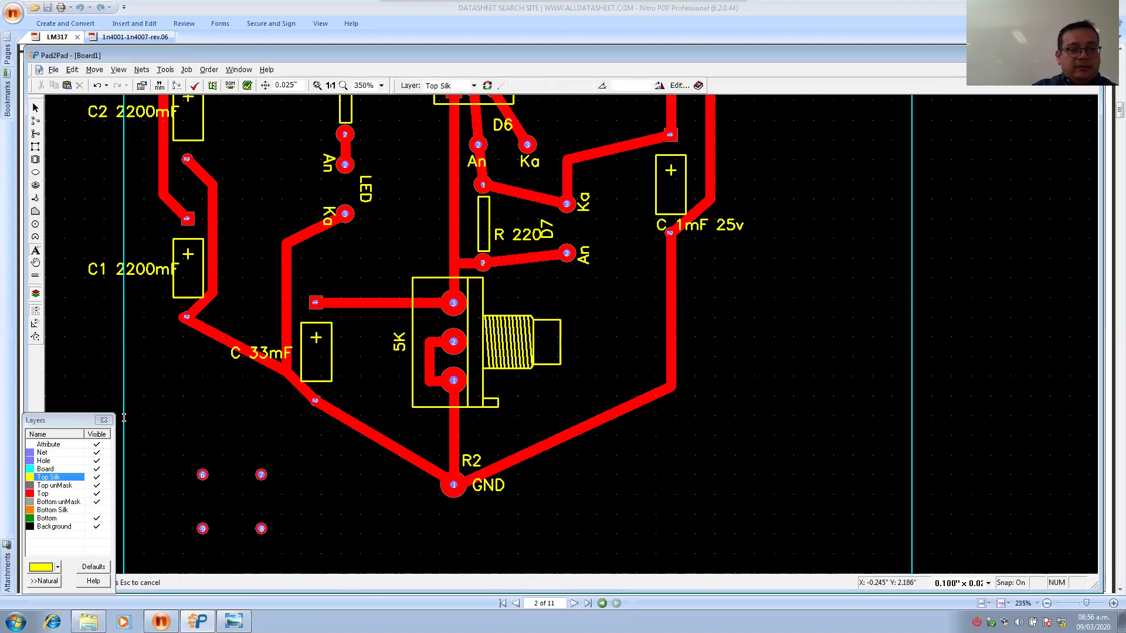
click(178, 461)
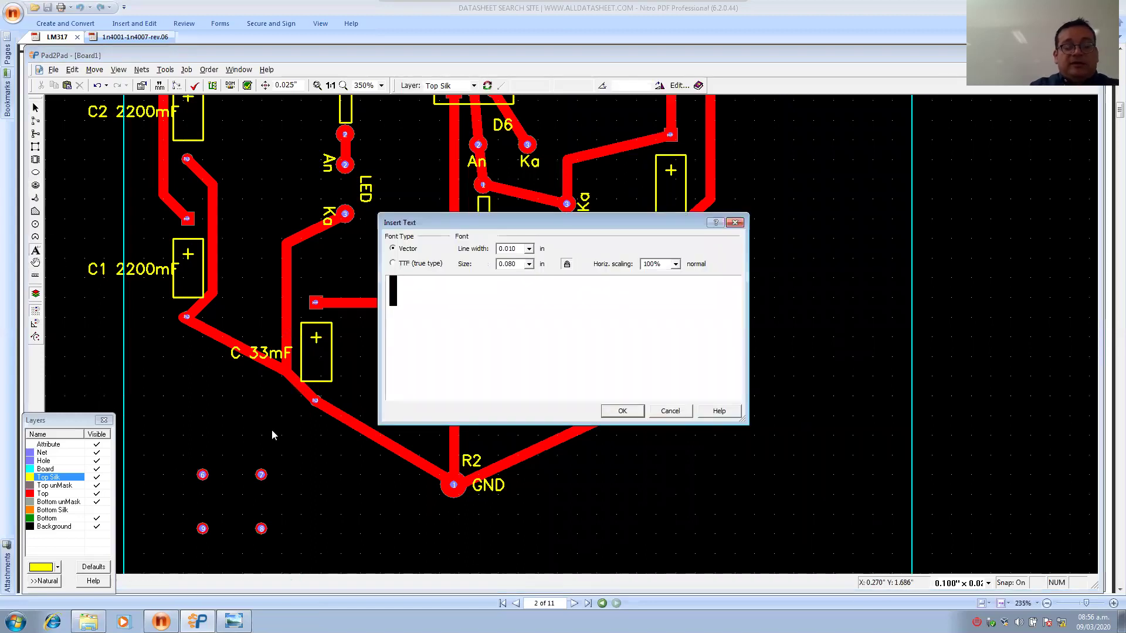
text(S)
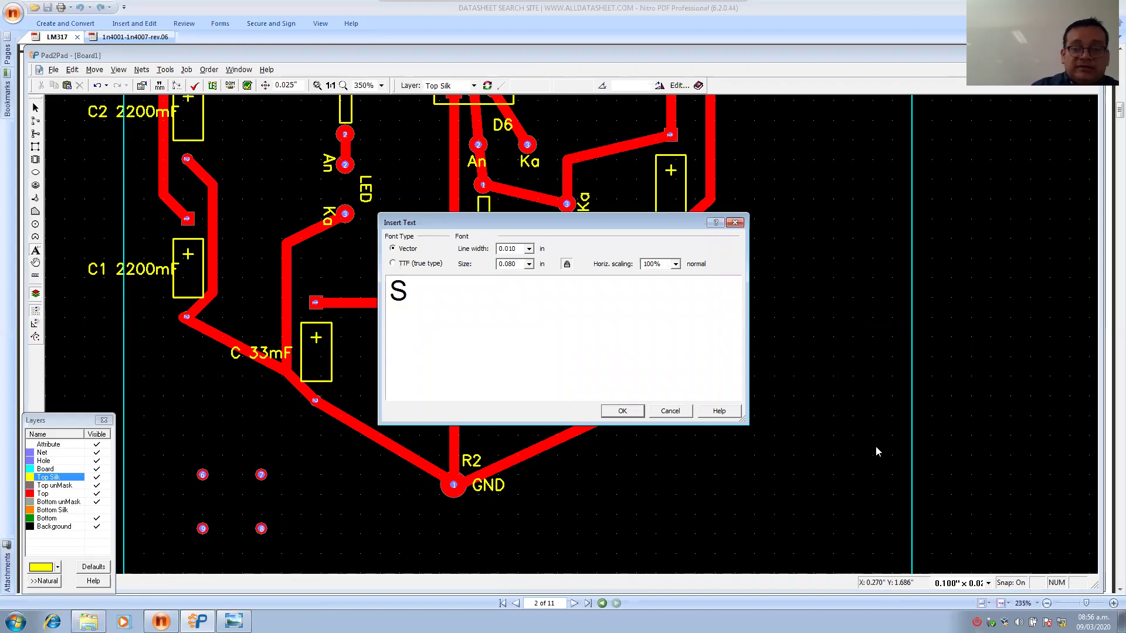
click(621, 411)
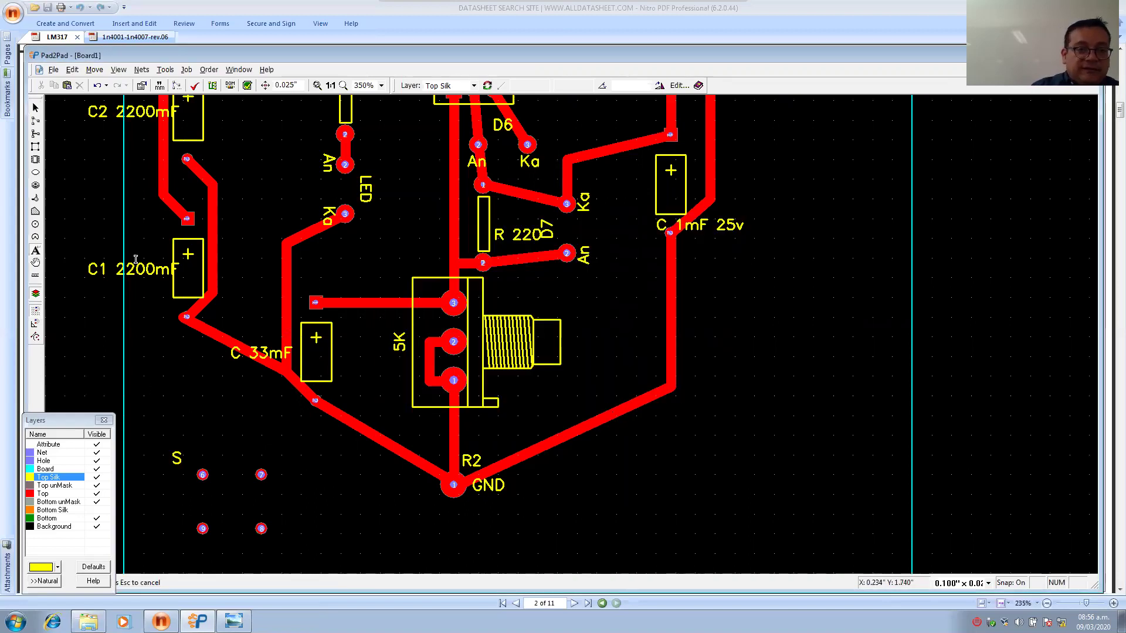
click(36, 109)
drag(177, 458, 265, 518)
click(313, 488)
Add the Top Silk labels - above the lower-left pad and + above the upper-right pad of the four-pad set.
click(35, 250)
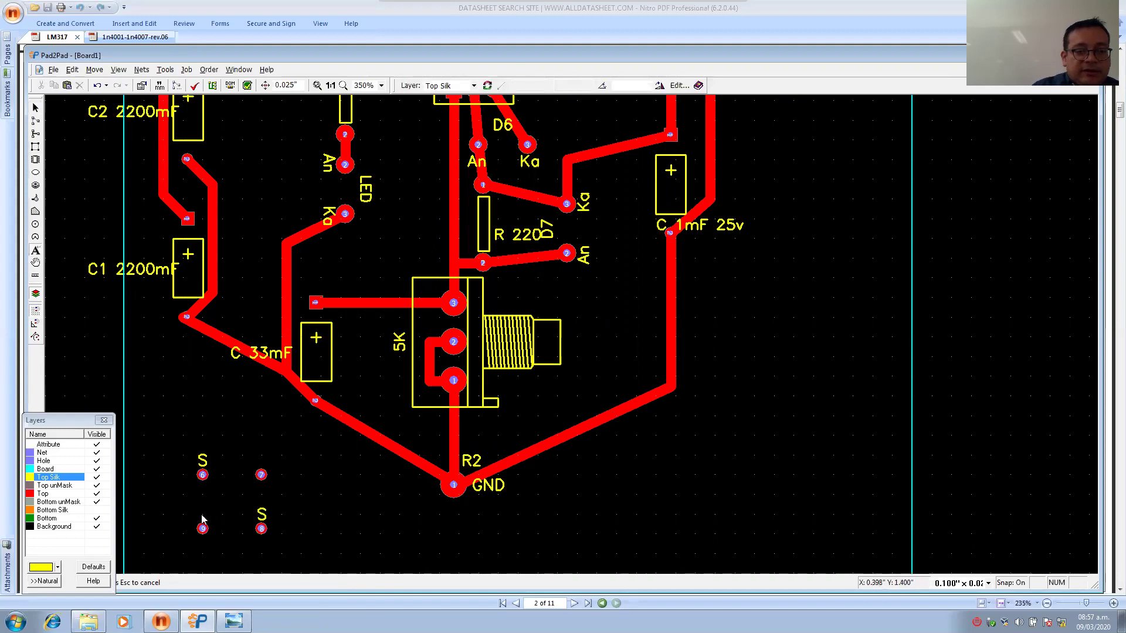
click(218, 533)
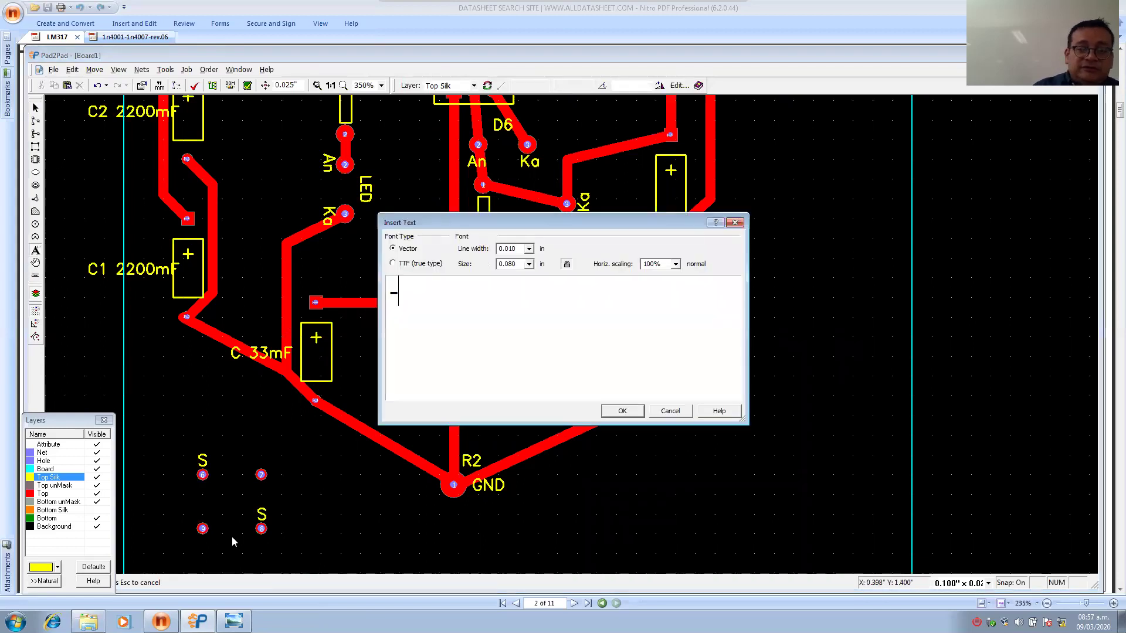
text(-)
click(607, 412)
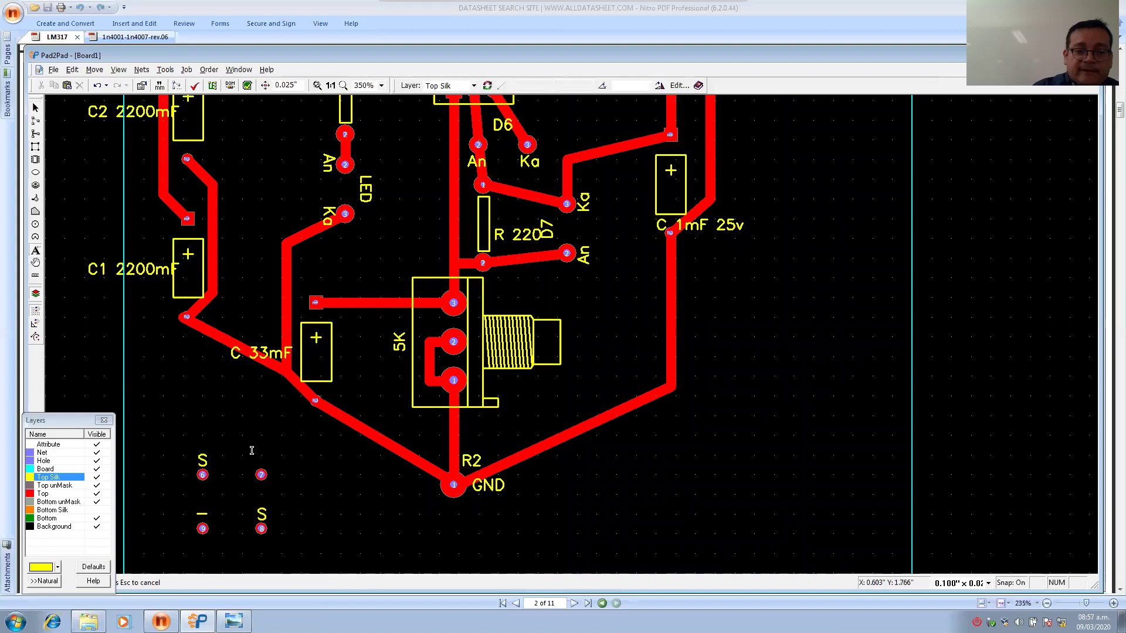
click(259, 467)
text(+)
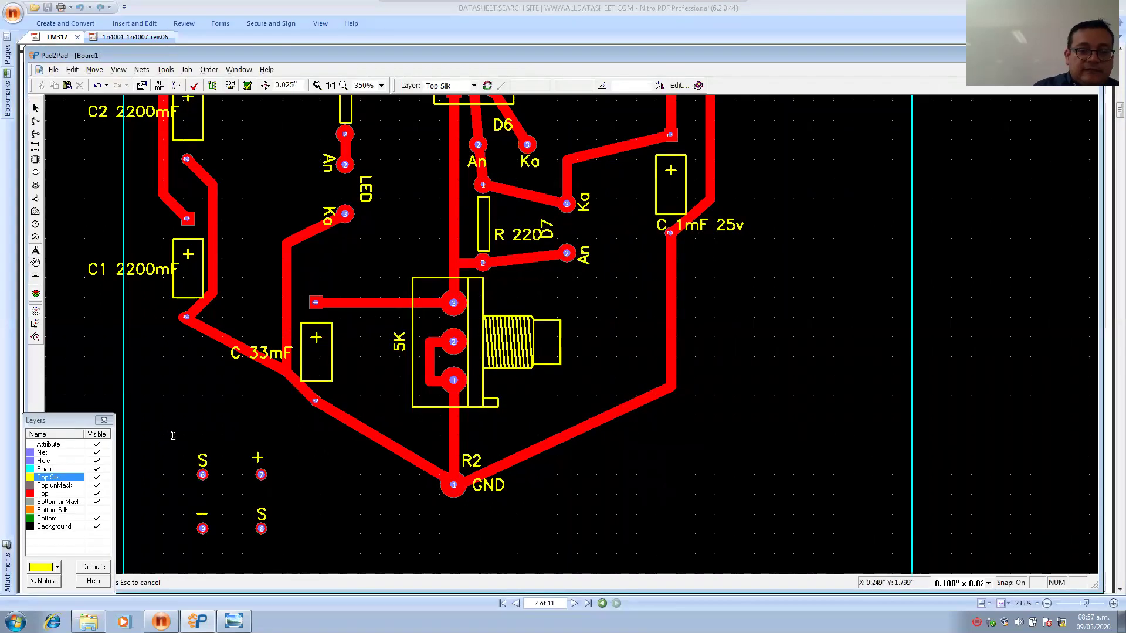
Group the four pads together with their S, +, - and S labels.
click(35, 109)
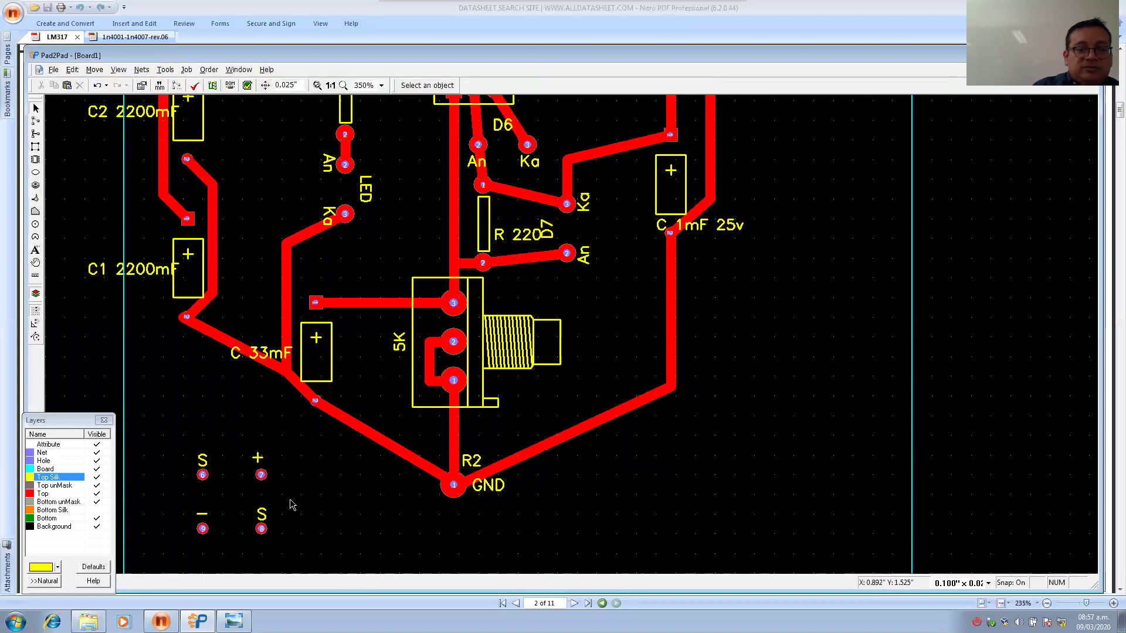
drag(176, 437, 280, 563)
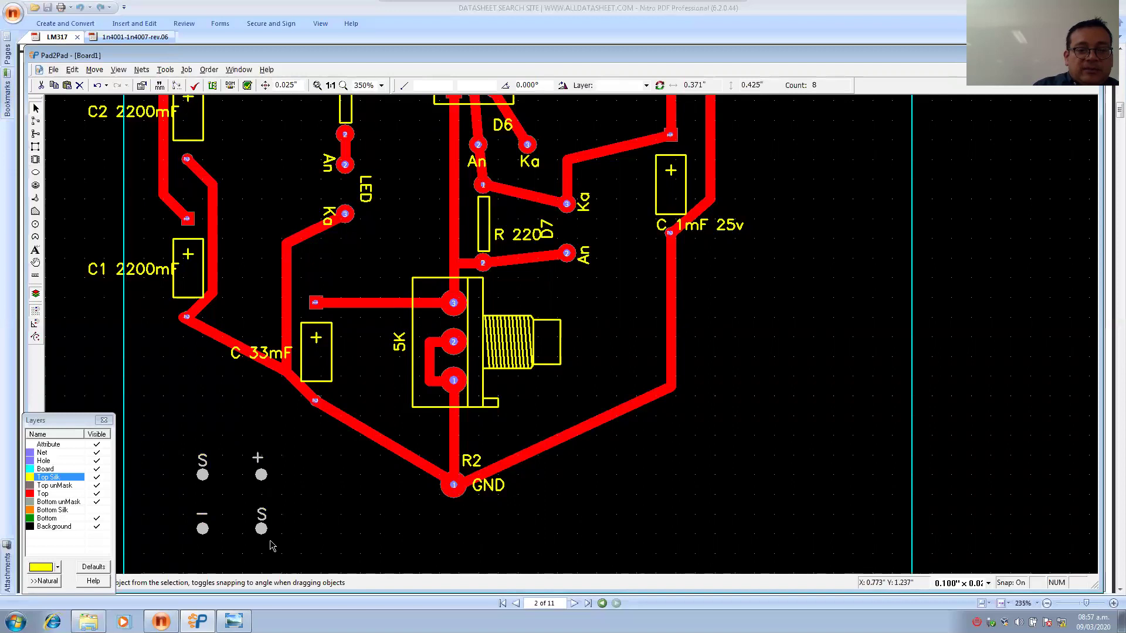
right_click(262, 534)
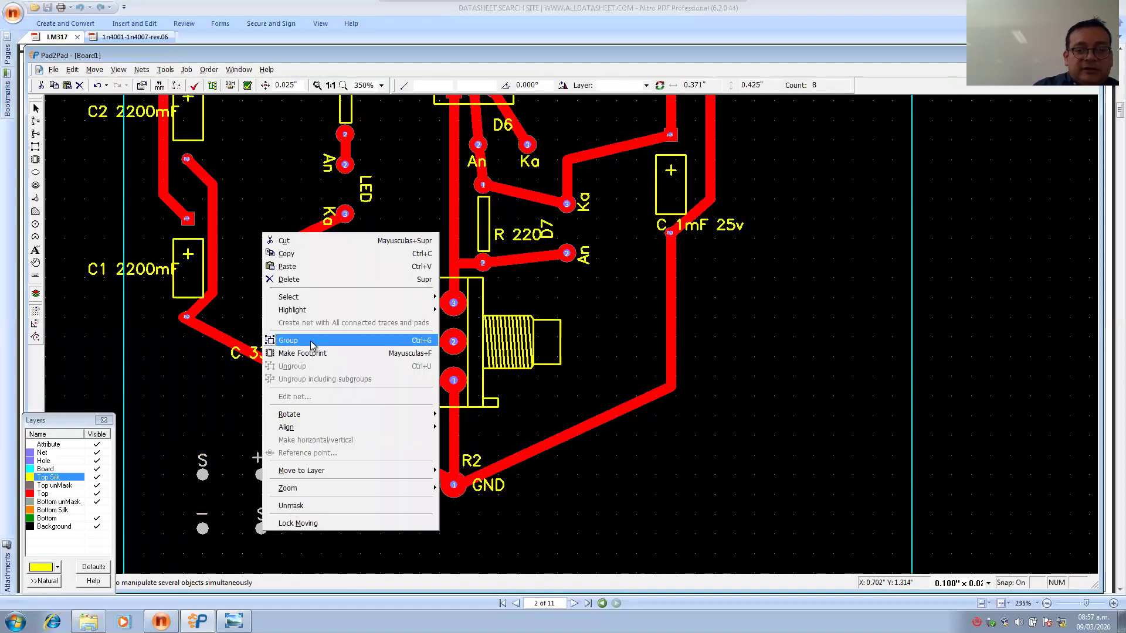
click(279, 339)
click(559, 350)
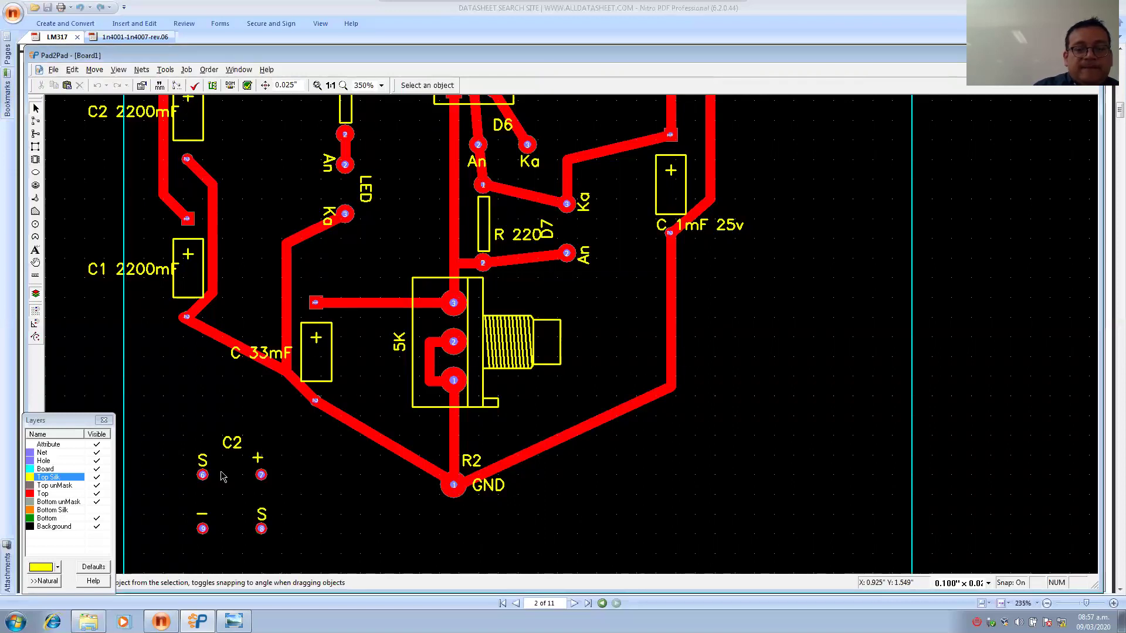
Set the outer diameter of the upper S and + pads in the four-pad group to 0.140".
click(202, 475)
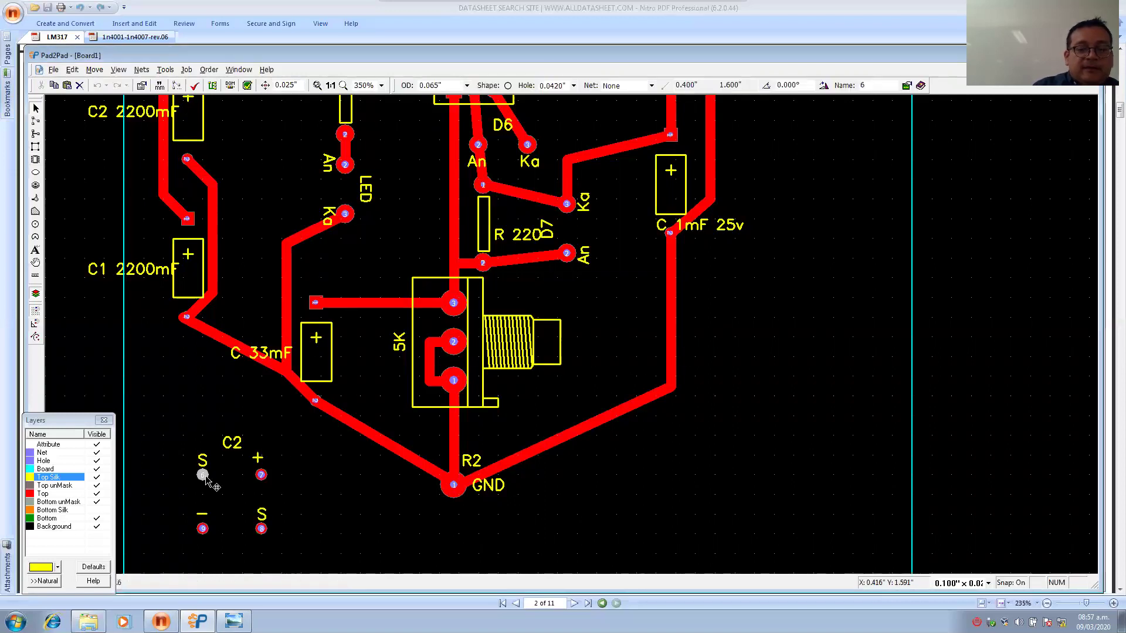
click(466, 87)
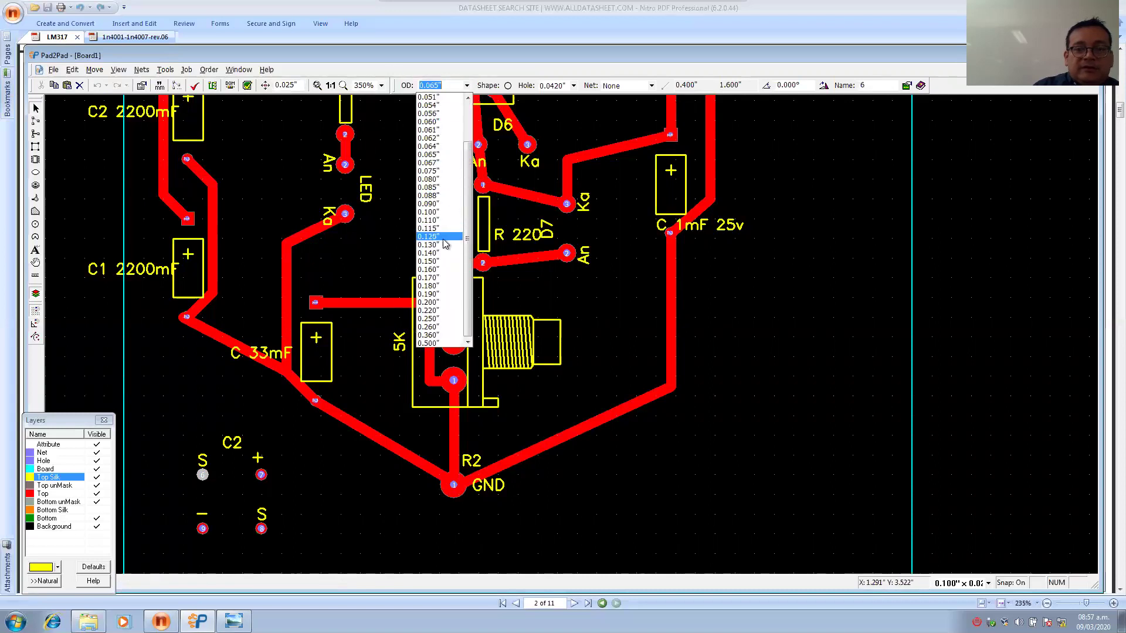
click(441, 254)
click(261, 475)
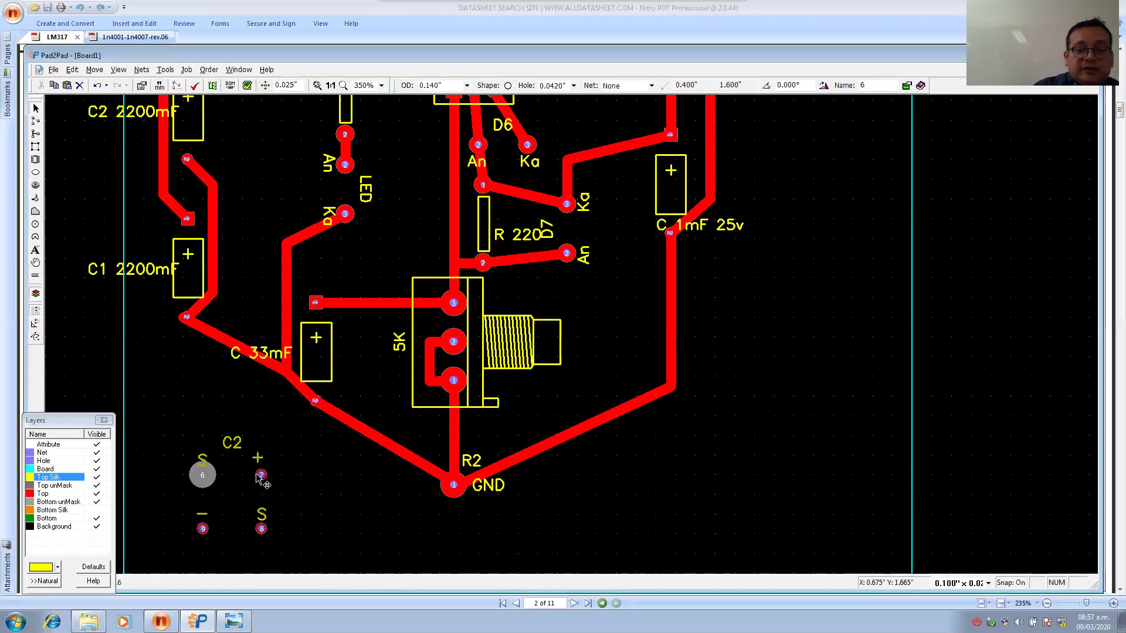
click(467, 85)
click(440, 254)
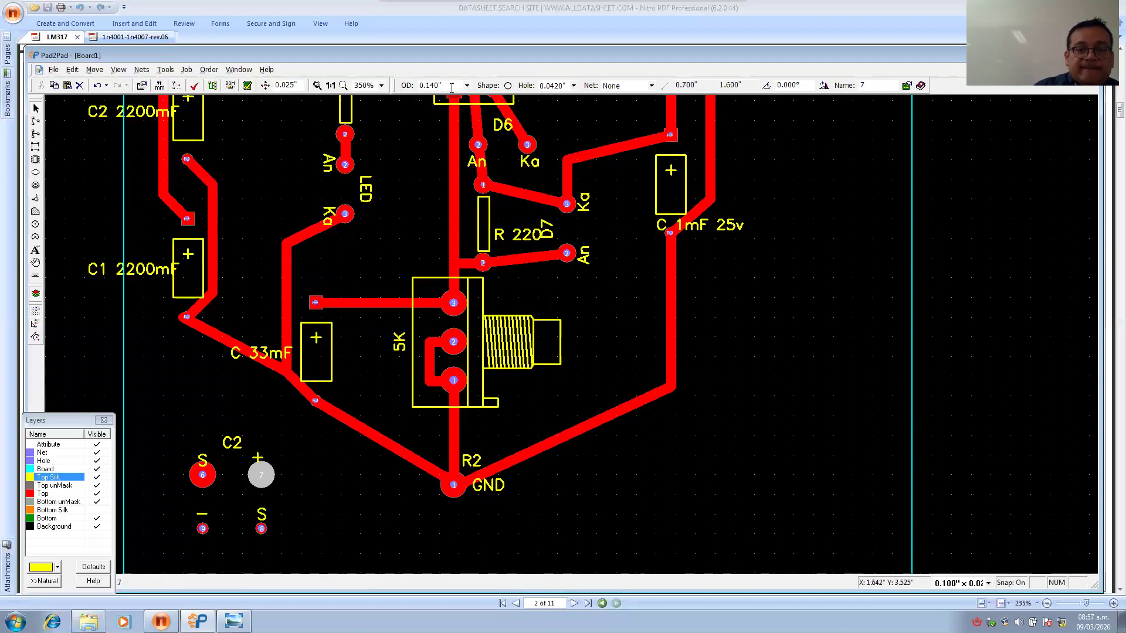
Enlarge the outer diameter of the group's lower - and S pads to match the 0.140" upper pads.
click(202, 529)
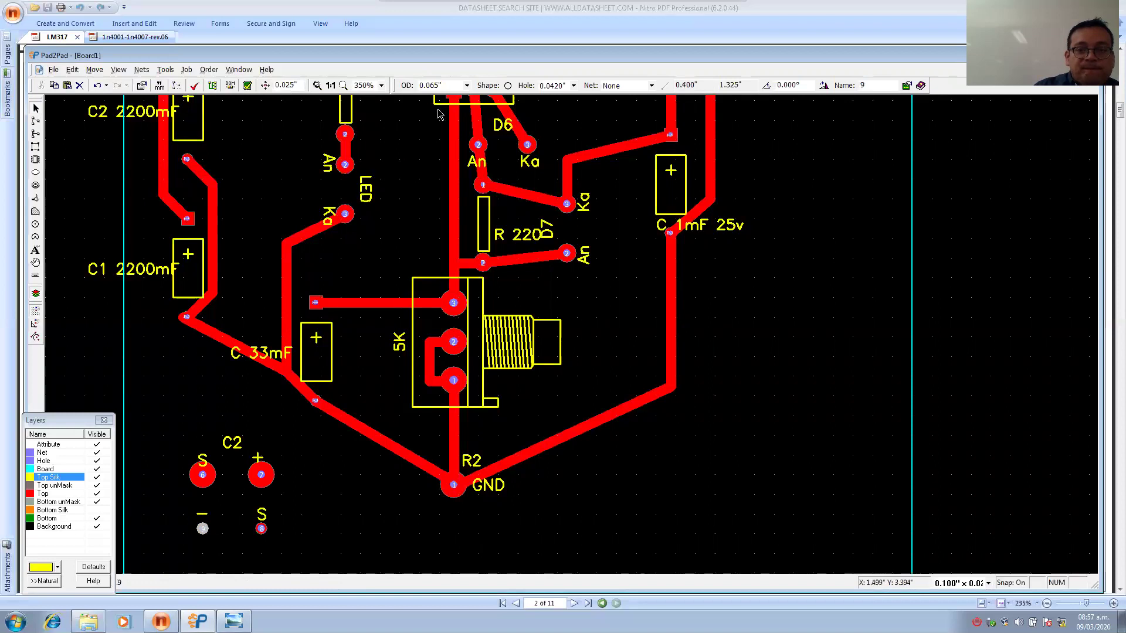
click(463, 85)
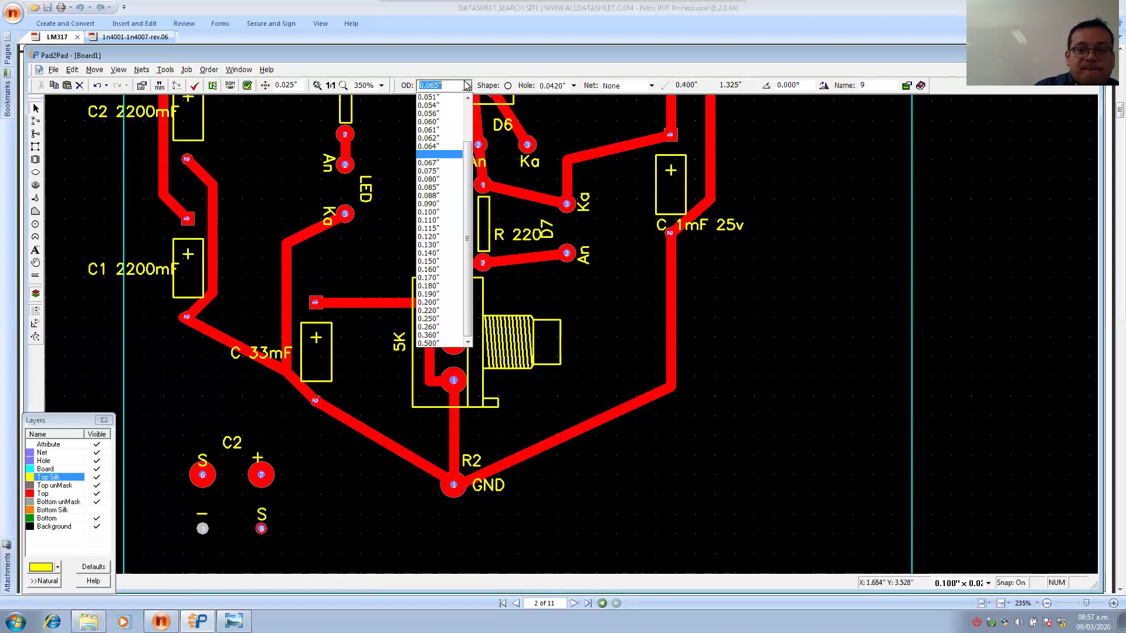
click(439, 257)
click(261, 528)
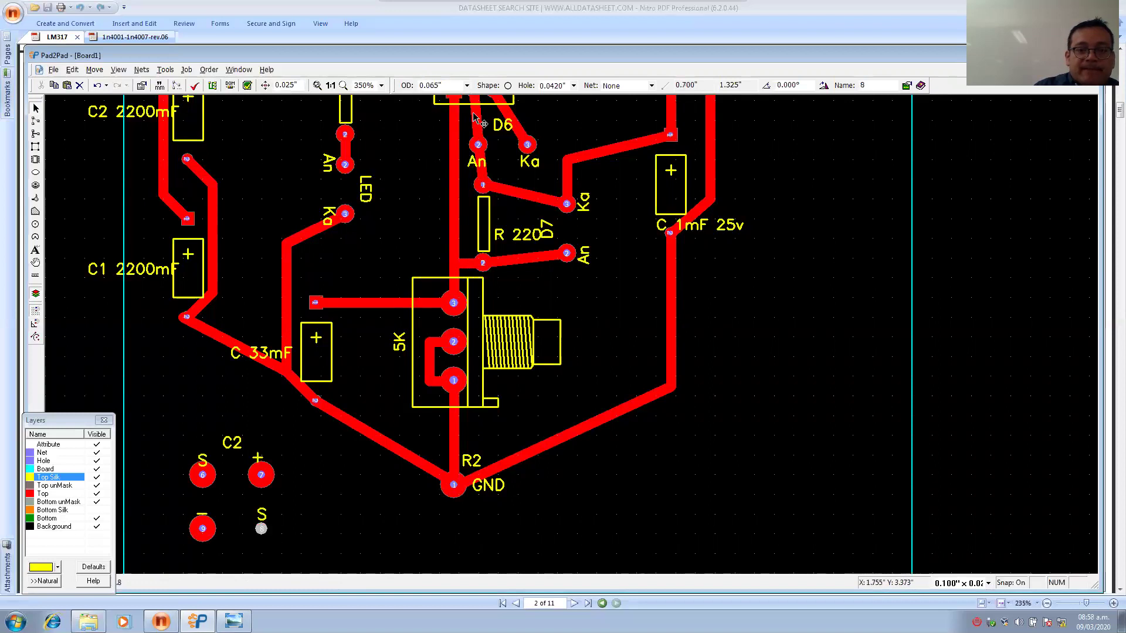
click(467, 86)
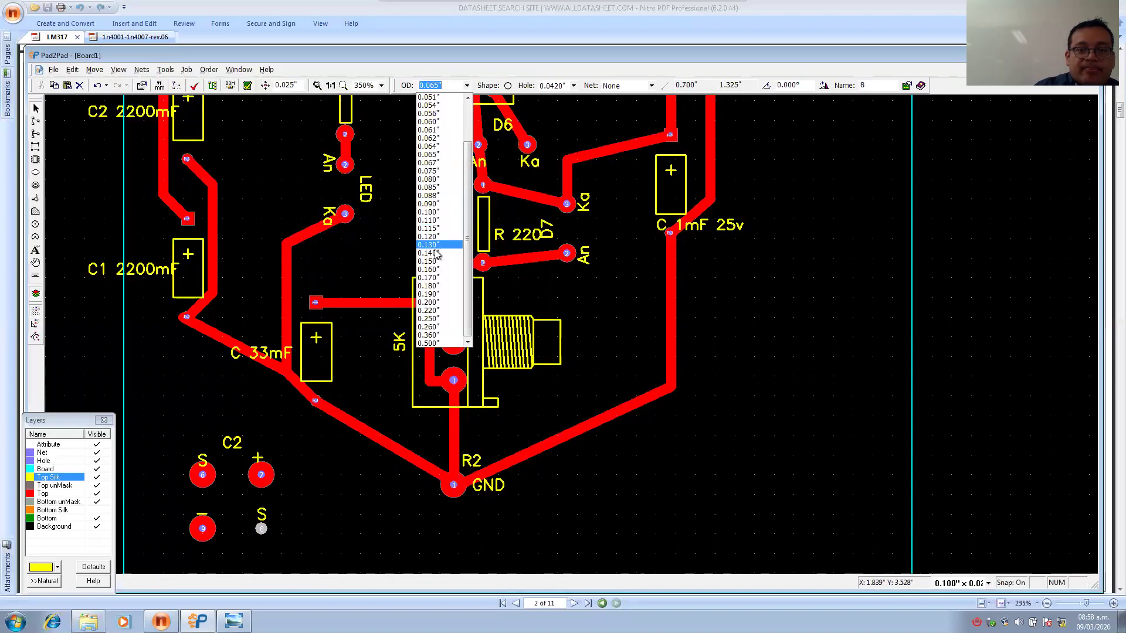
click(434, 262)
click(234, 388)
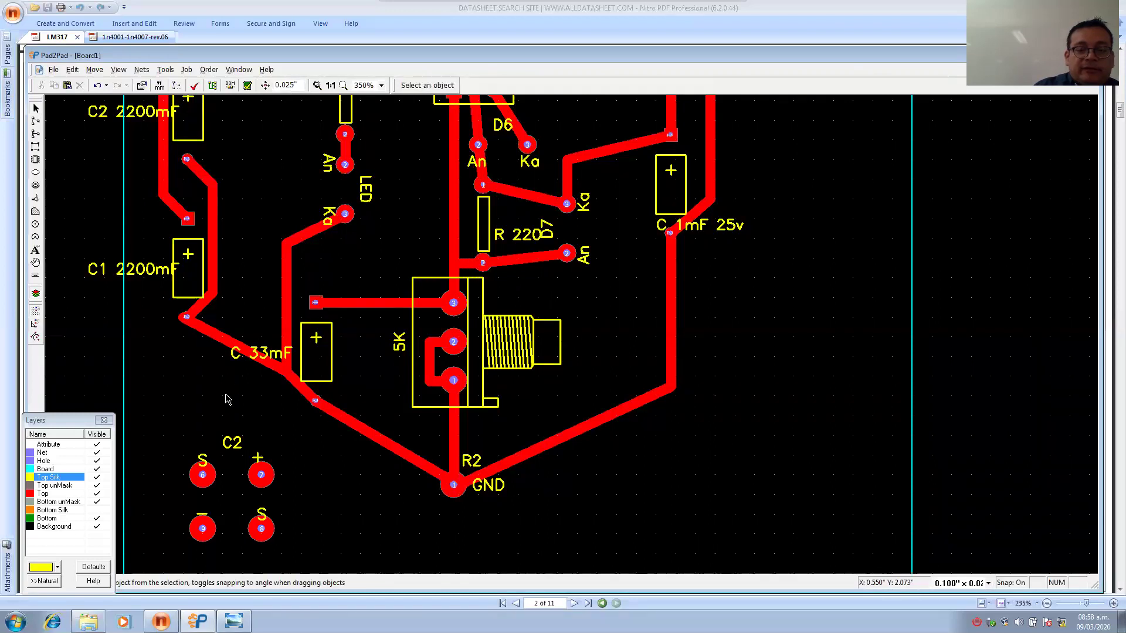
Try the four-pad bridge group in the board area right of the GND pad, comparing the placement with the schematic.
drag(212, 480, 724, 465)
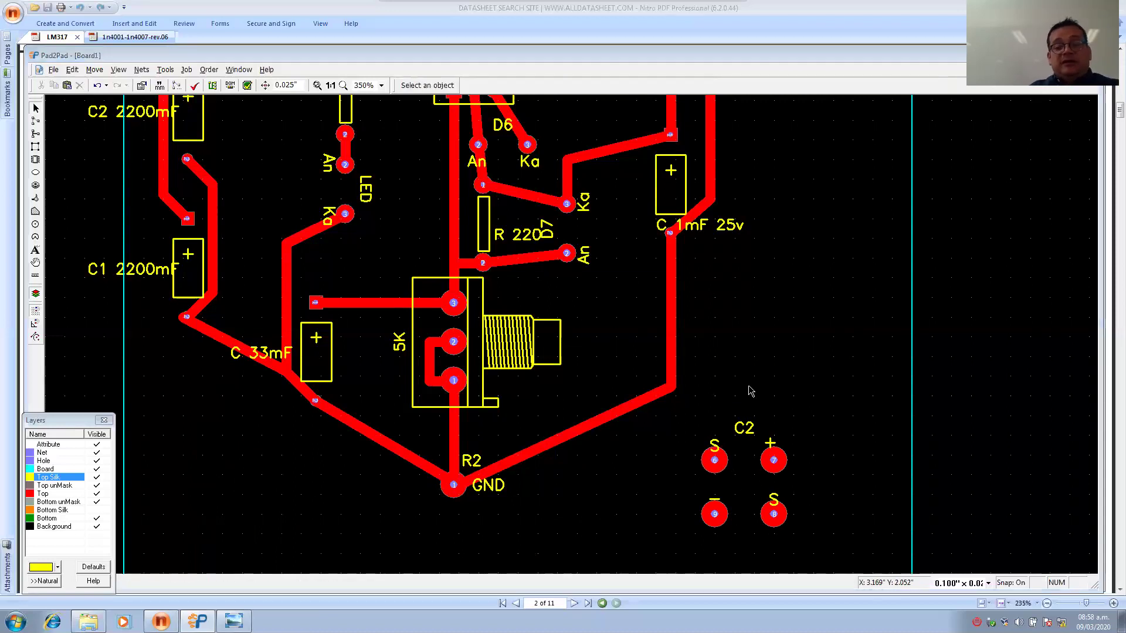
key(alt+Tab)
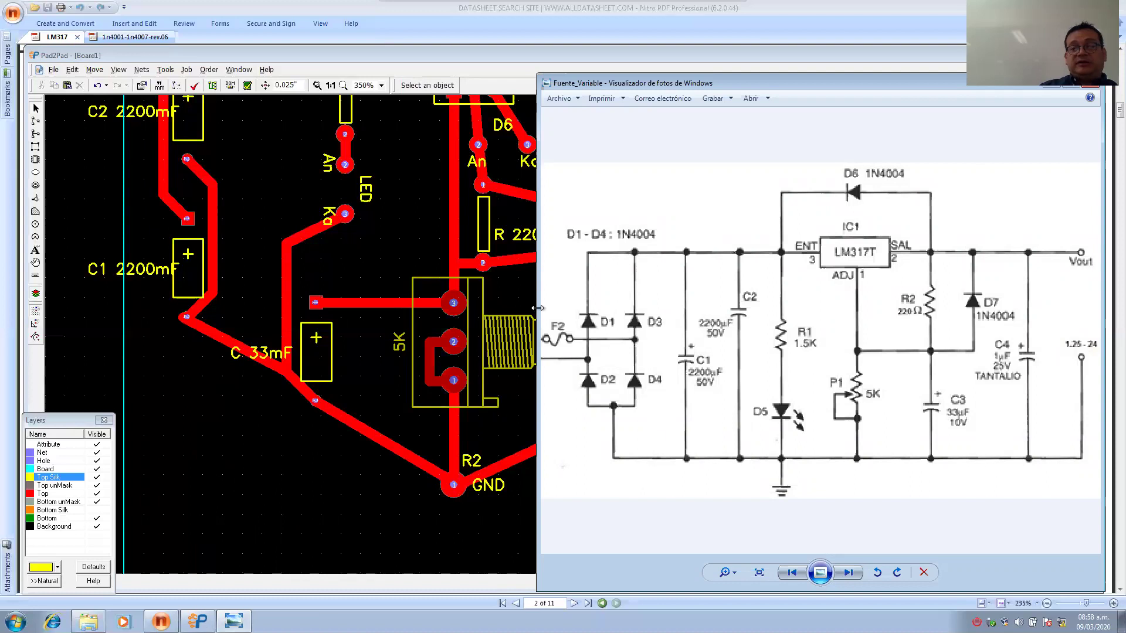
key(alt+Tab)
Move the four-pad bridge group below C1 2200mF, with its + pad at X 0.650", Y 1.850".
drag(773, 460, 256, 466)
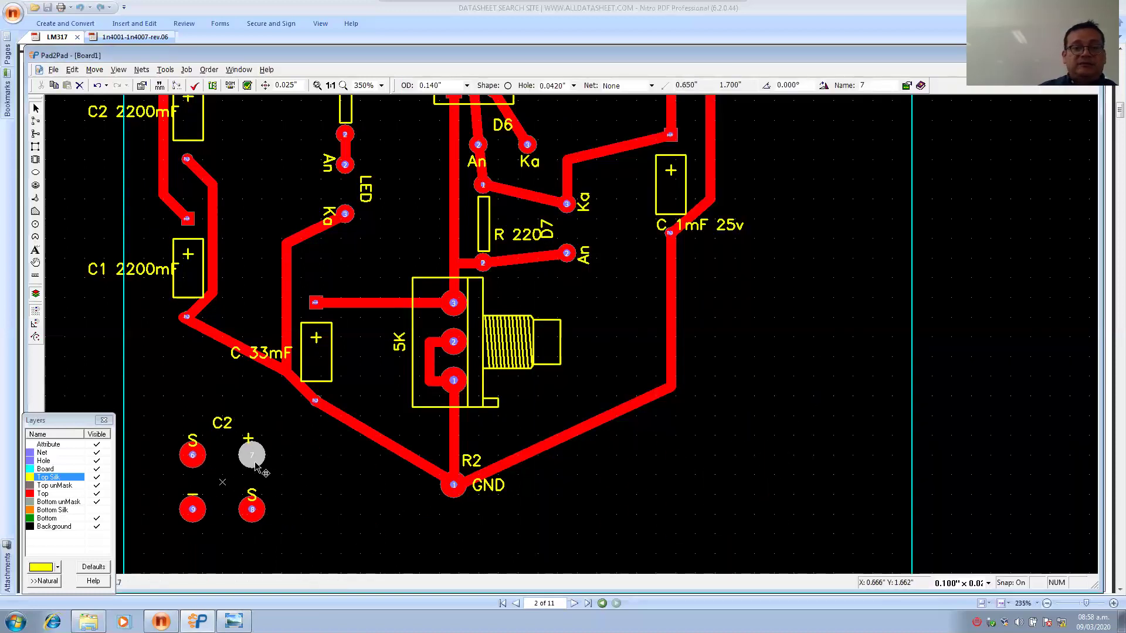
scroll(297, 447, down, 3)
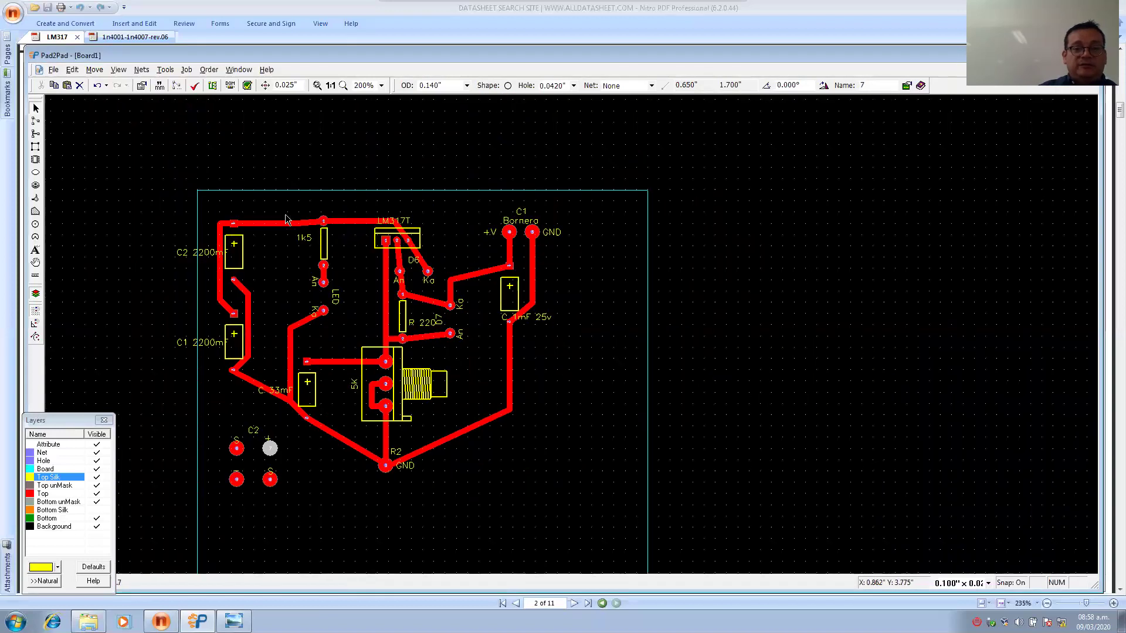
drag(268, 452, 268, 435)
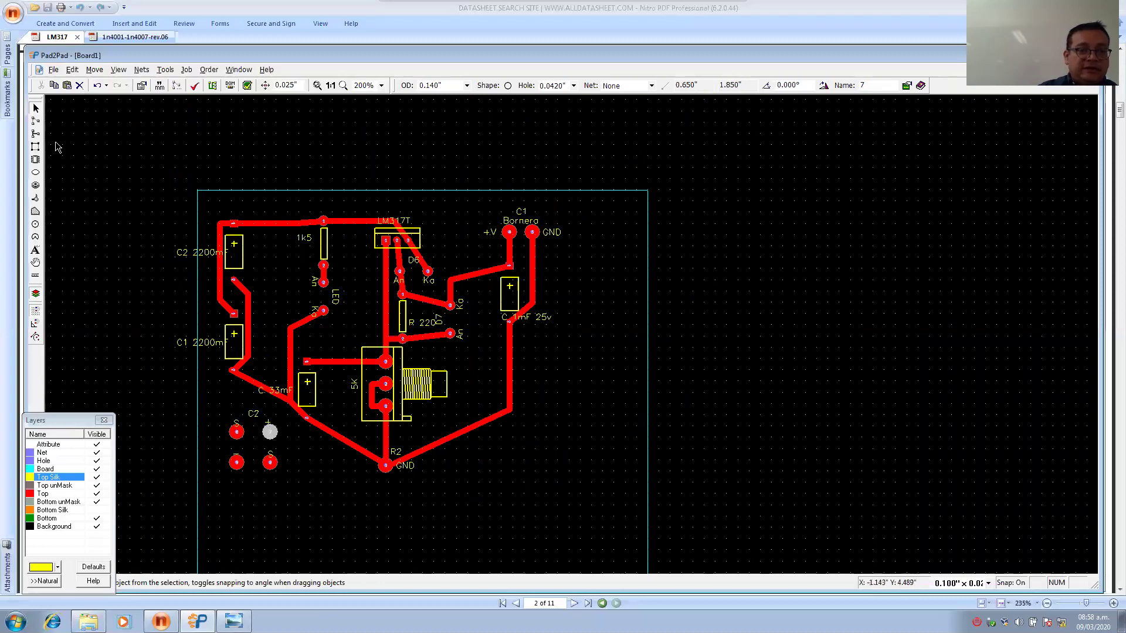
scroll(185, 335, up, 2)
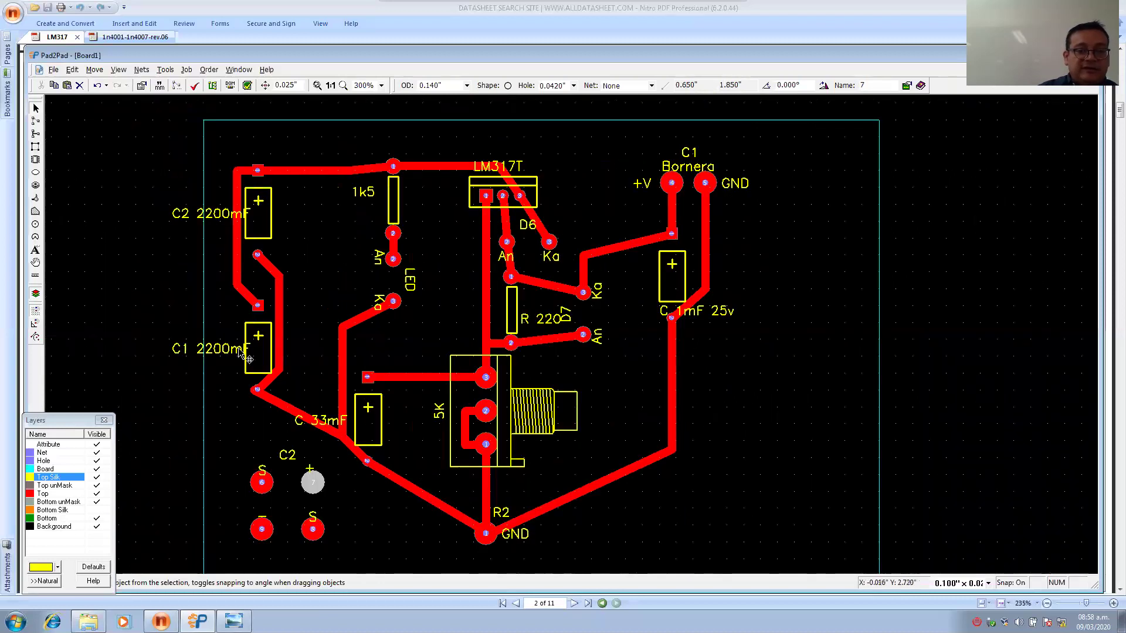
Route a 0.050" top-layer trace from the bridge's + pad around the outer side of C1 2200mF to its positive pad.
click(35, 134)
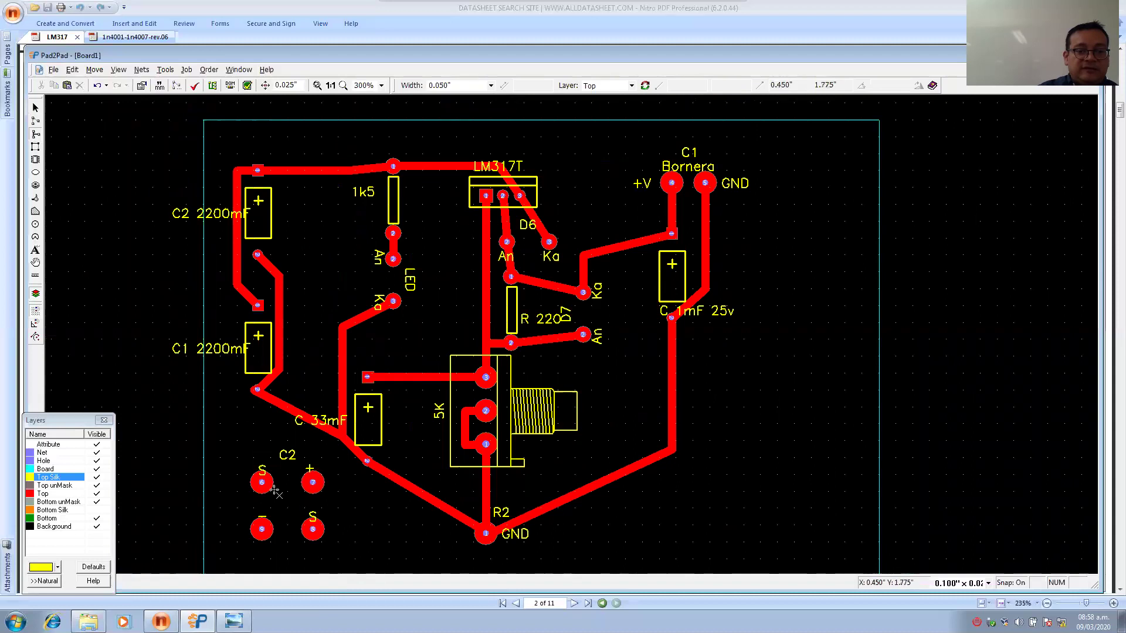
click(312, 483)
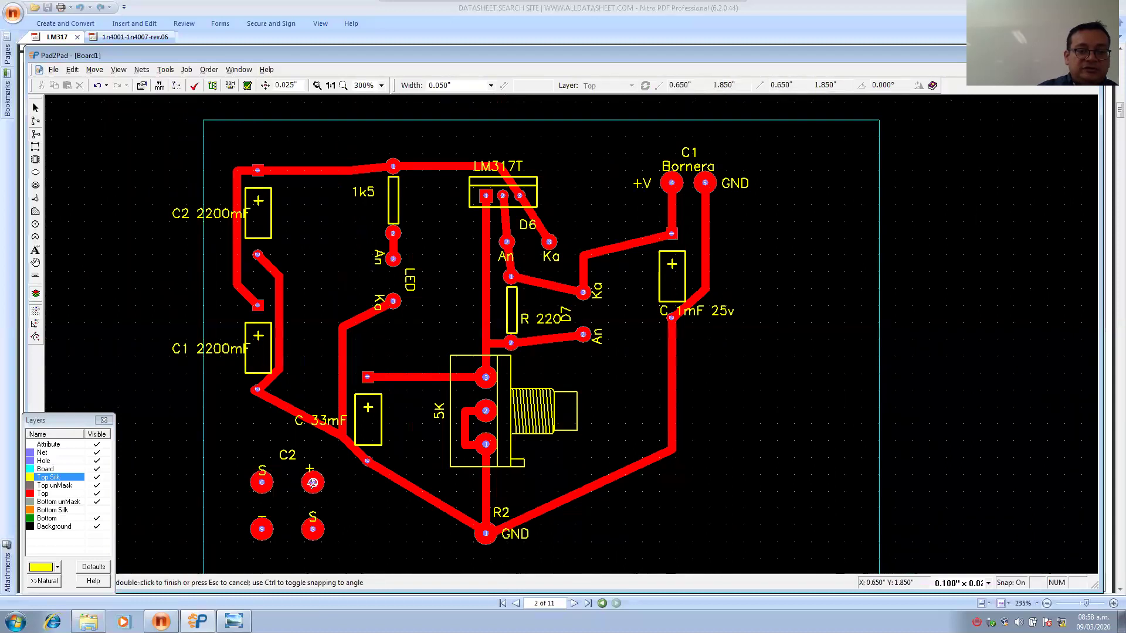
click(317, 460)
click(226, 411)
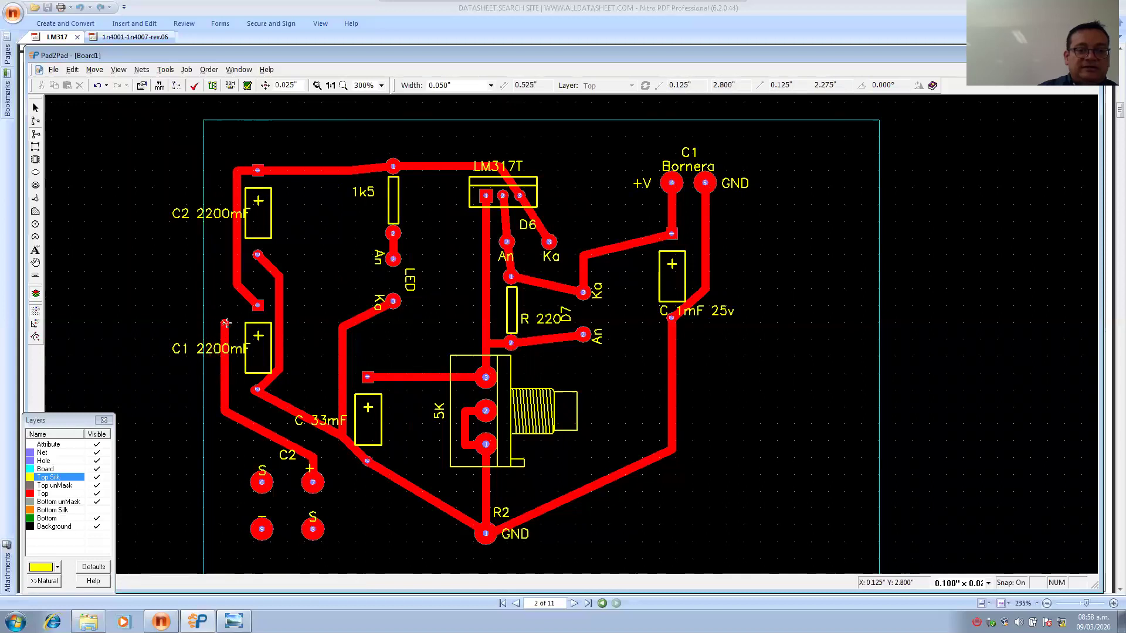
click(224, 330)
click(257, 305)
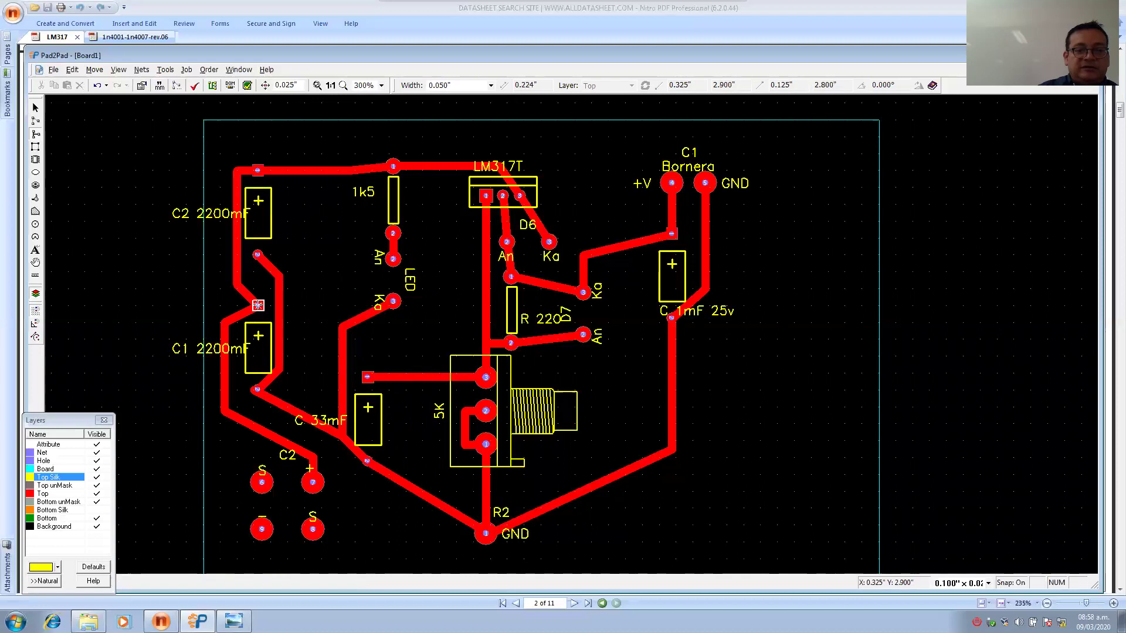
Route a trace from the bridge's - pad between the pad rows to the ground trace running from C 33mF to GND.
click(262, 531)
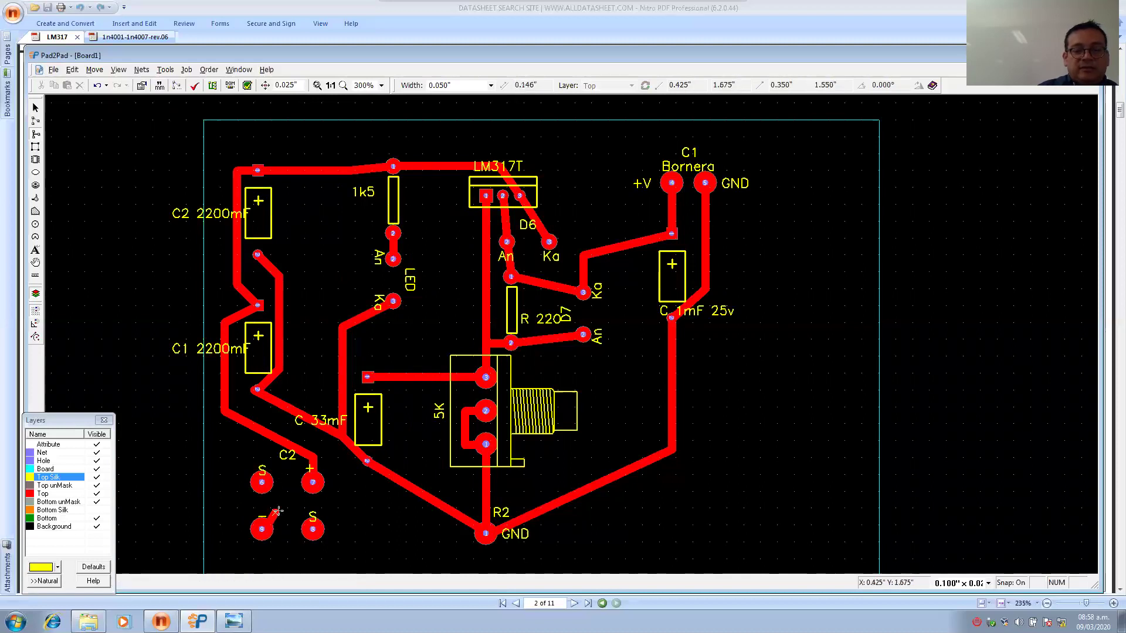
click(282, 504)
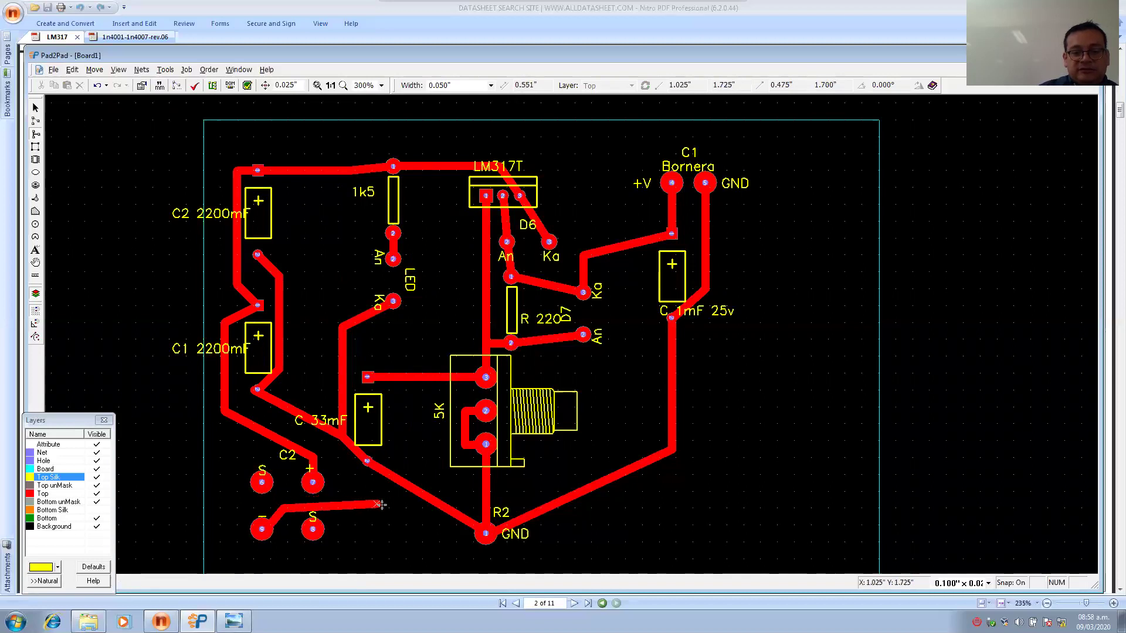
double_click(286, 506)
click(287, 505)
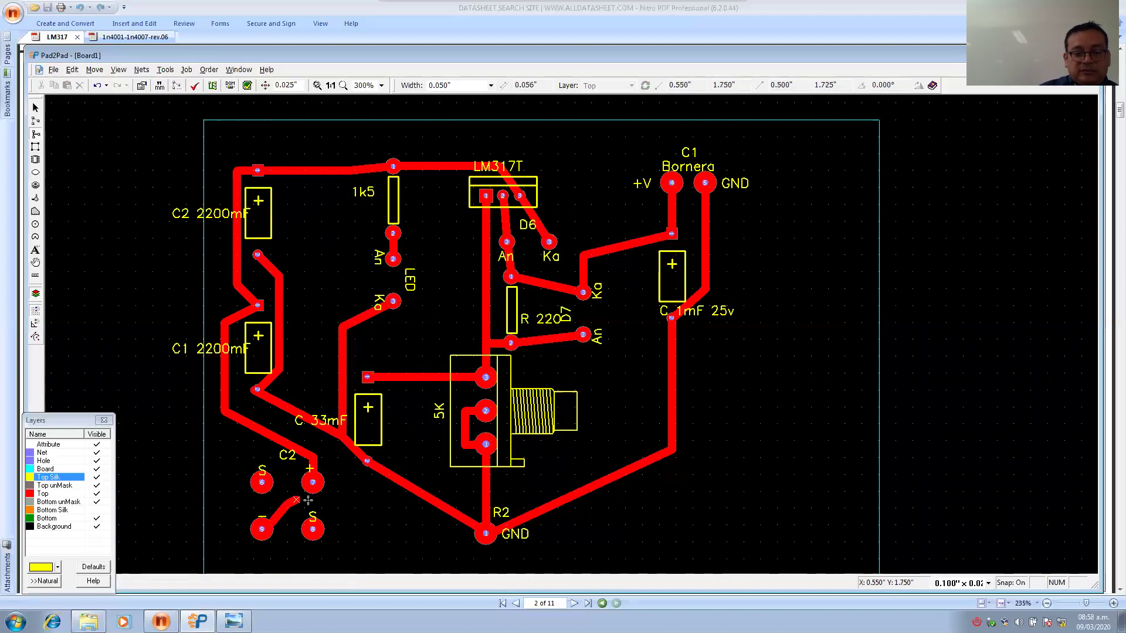
click(375, 504)
double_click(398, 481)
Duplicate the two-pad Bornera terminal and place the copy just below the four-pad bridge.
scroll(415, 550, down, 2)
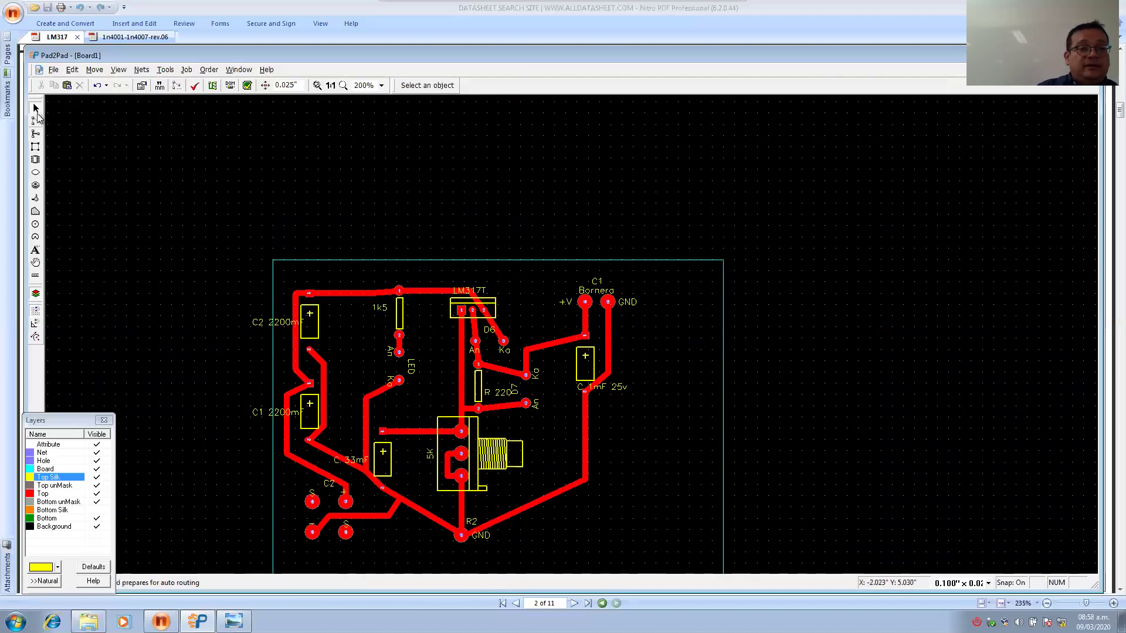
middle_drag(359, 292, 351, 250)
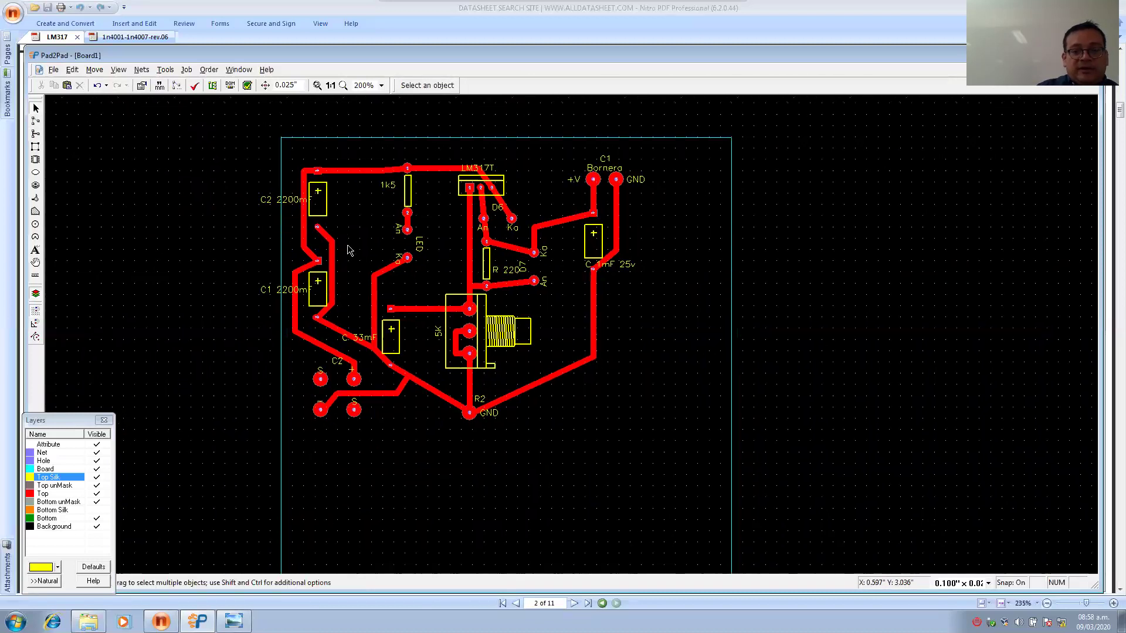
click(598, 175)
key(ctrl+c)
key(ctrl+v)
drag(596, 183, 338, 455)
click(392, 451)
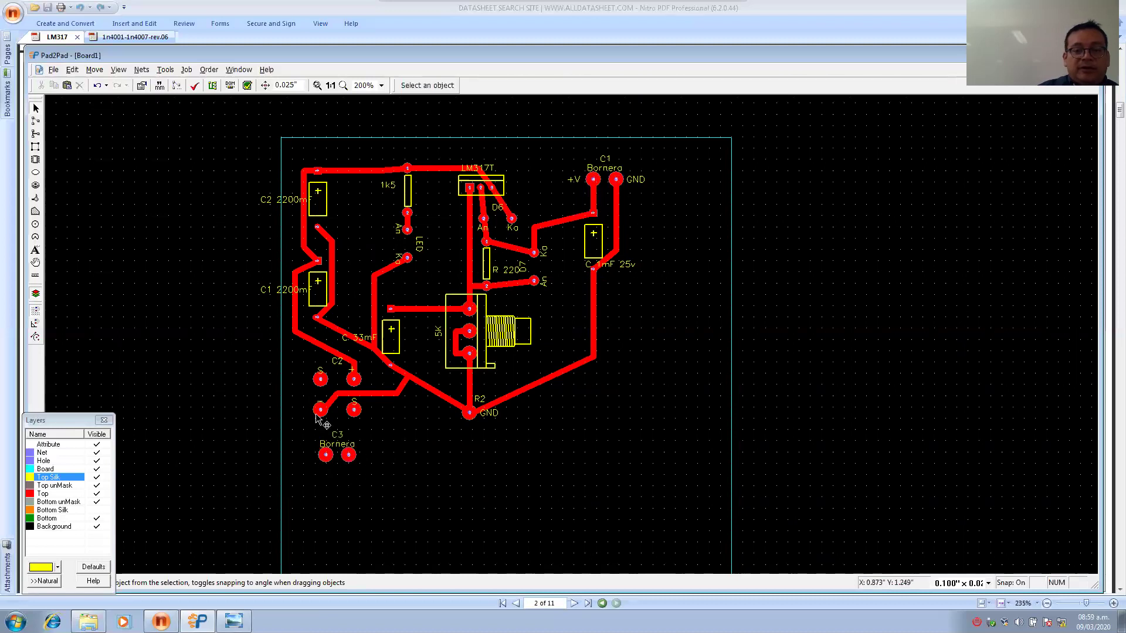
Route traces from the bridge's two S pads to the two pads of the Bornera terminal below it.
click(36, 134)
click(320, 380)
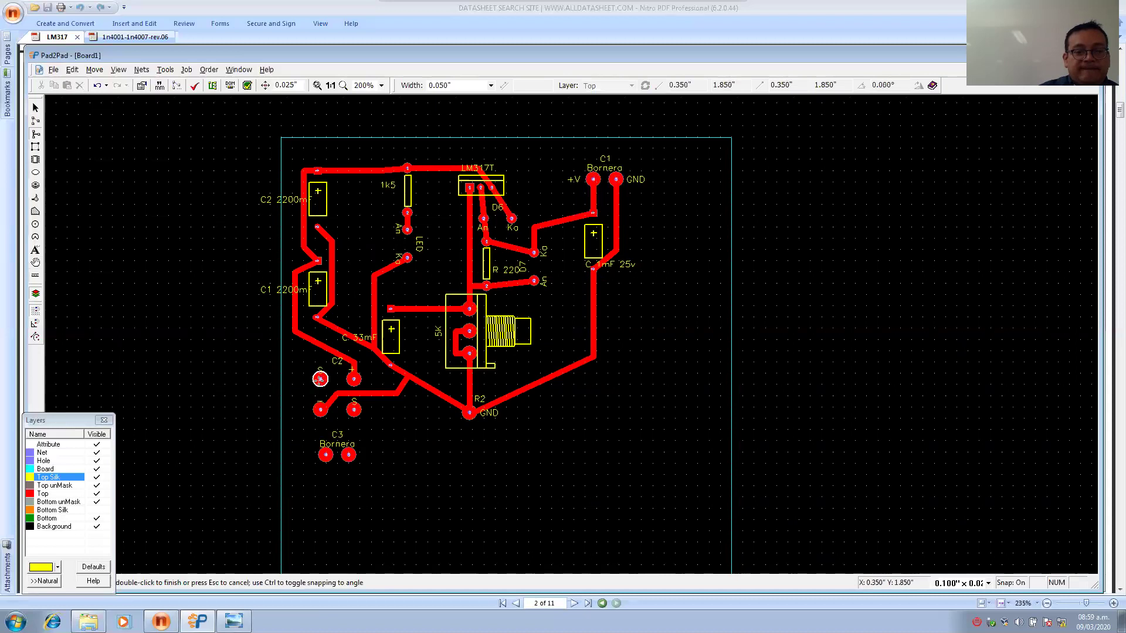
click(300, 396)
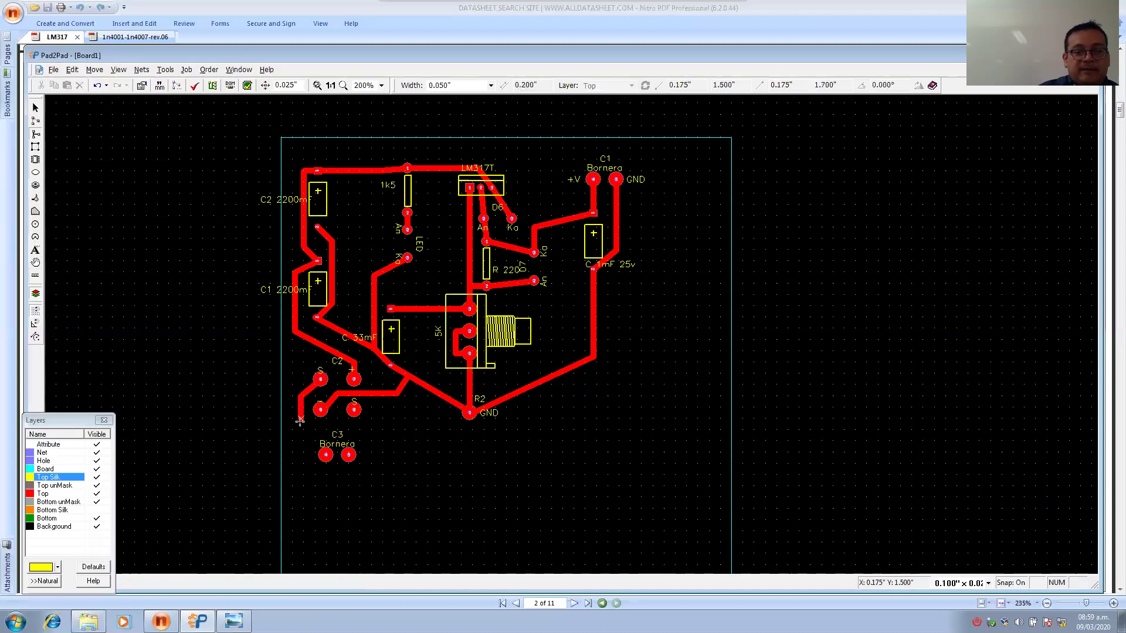
click(300, 430)
click(325, 454)
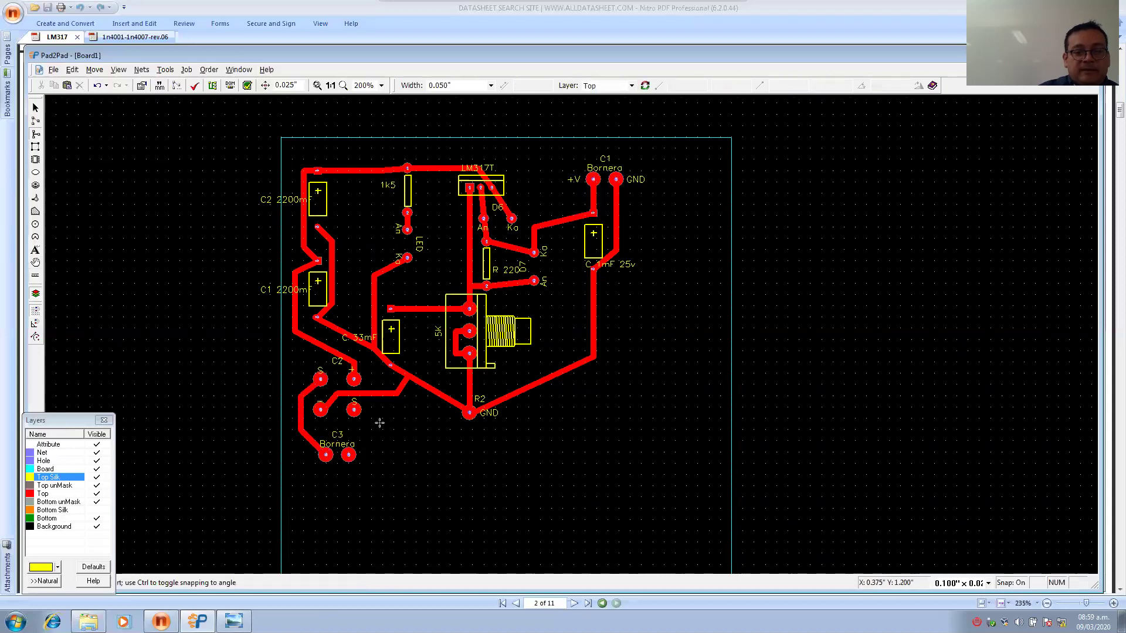
click(355, 409)
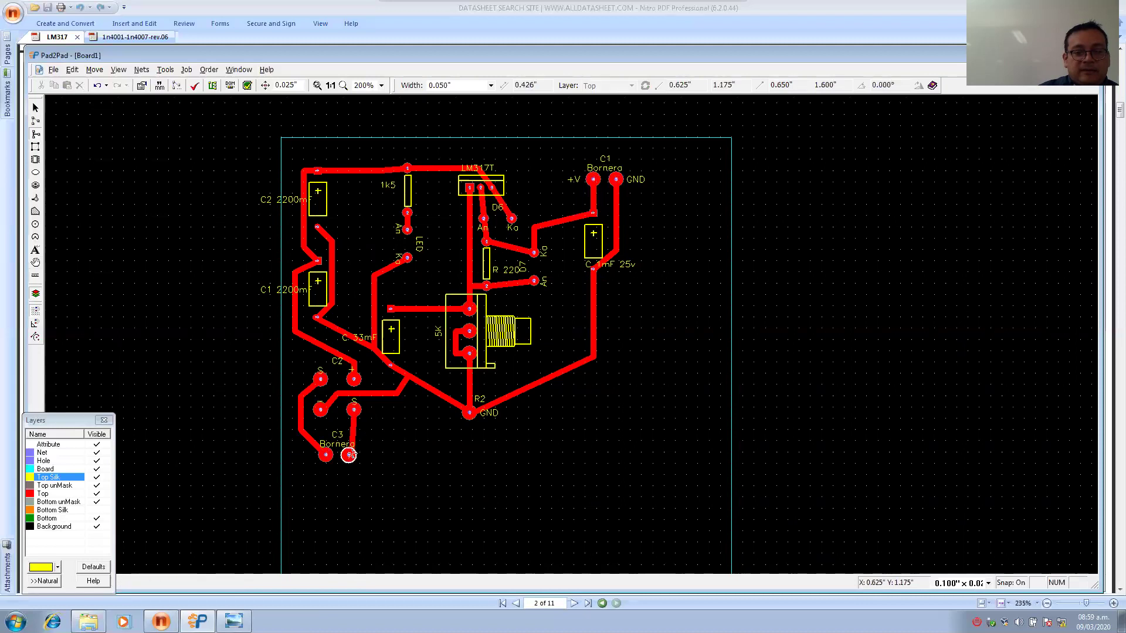
click(349, 455)
key(Escape)
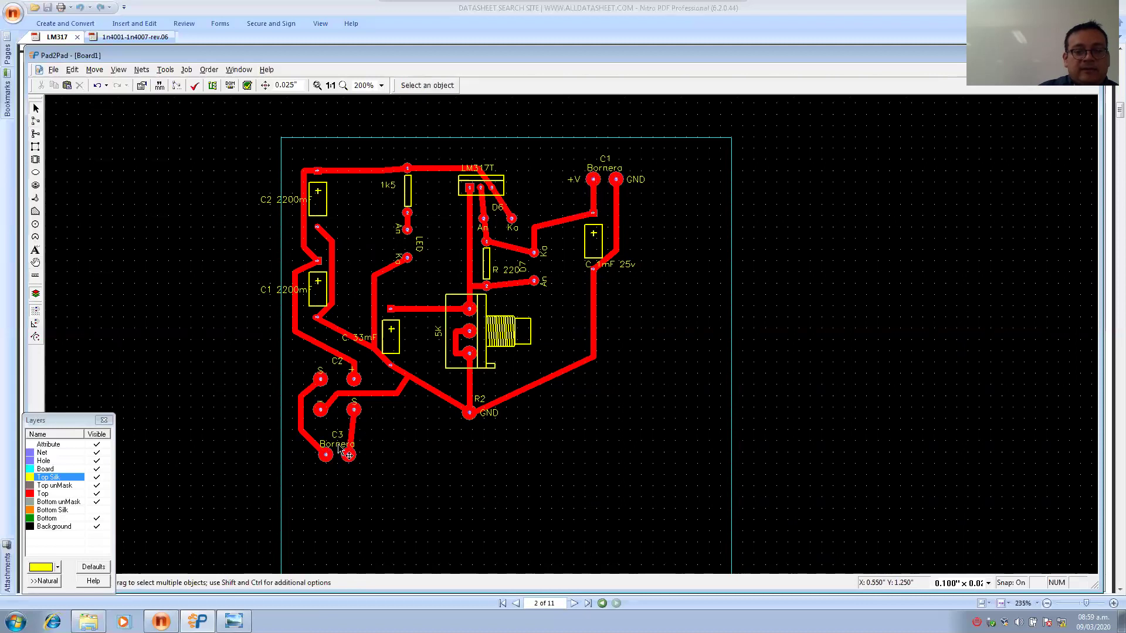
Add the silkscreen text "Vca" and center it below the pads of the lower Bornera terminal.
click(338, 452)
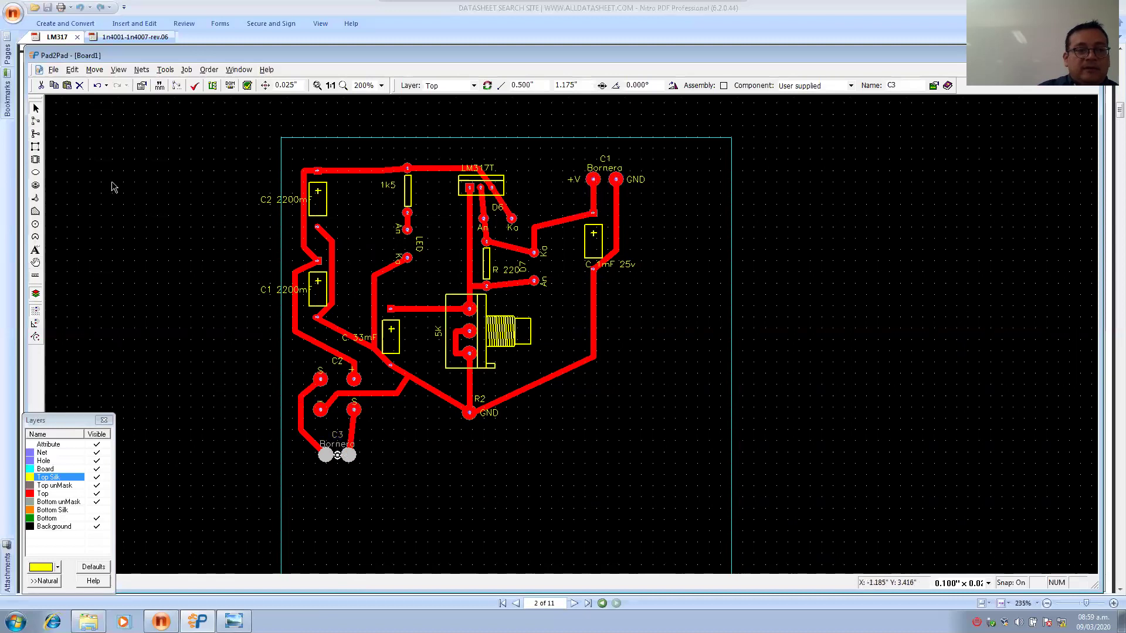
click(35, 250)
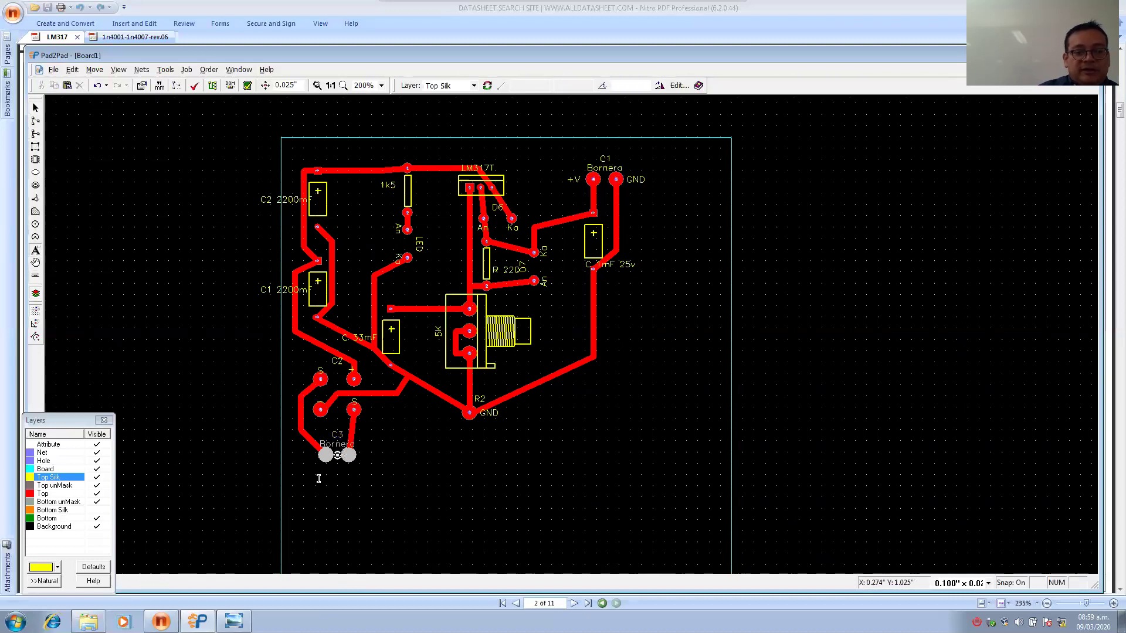
click(323, 475)
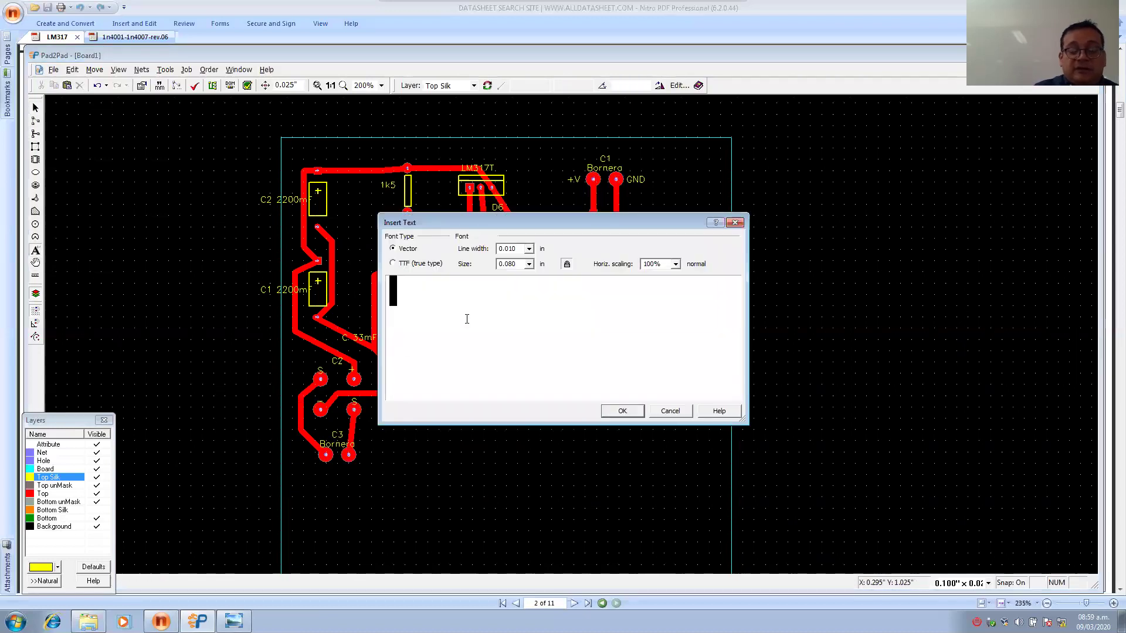
text(V)
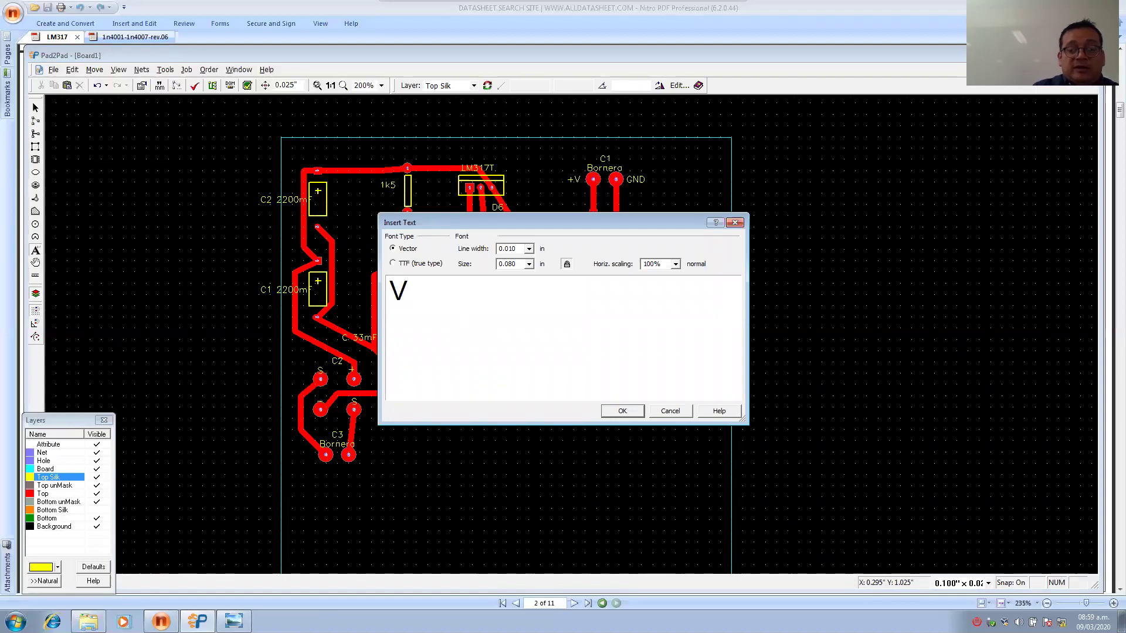
text(ca)
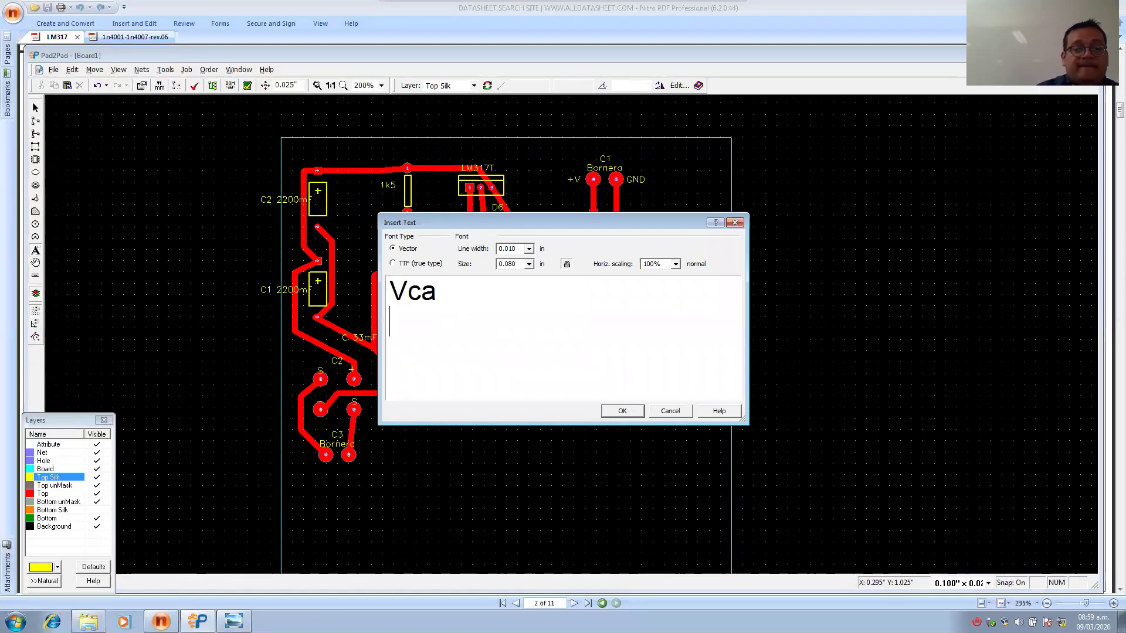
click(622, 412)
click(317, 485)
scroll(317, 485, up, 4)
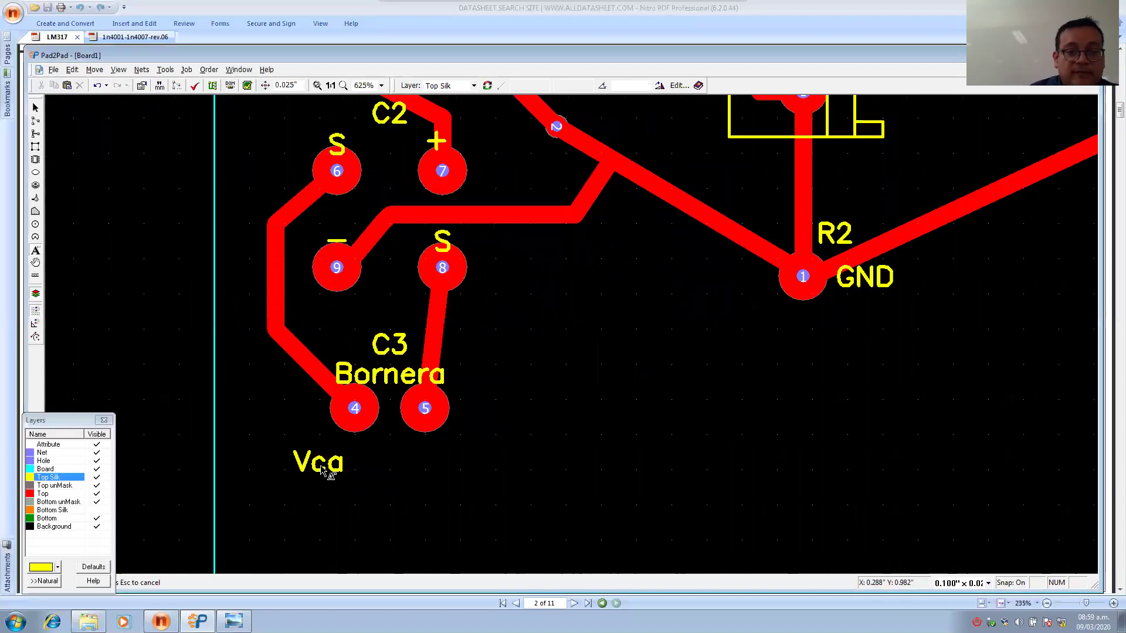
click(345, 467)
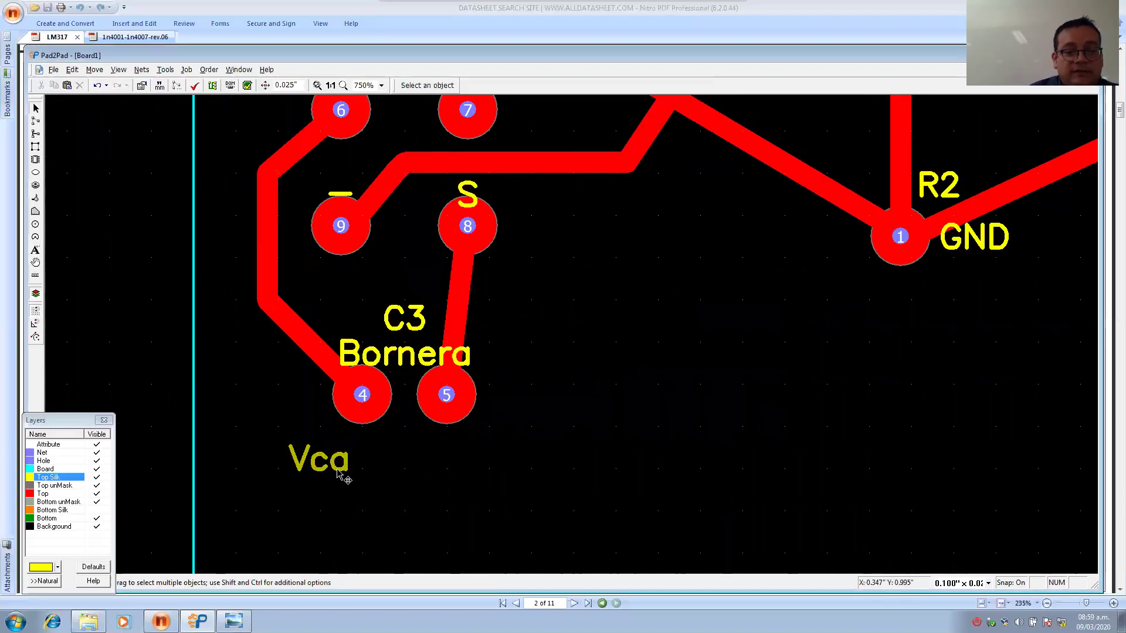
drag(357, 473, 459, 456)
click(493, 453)
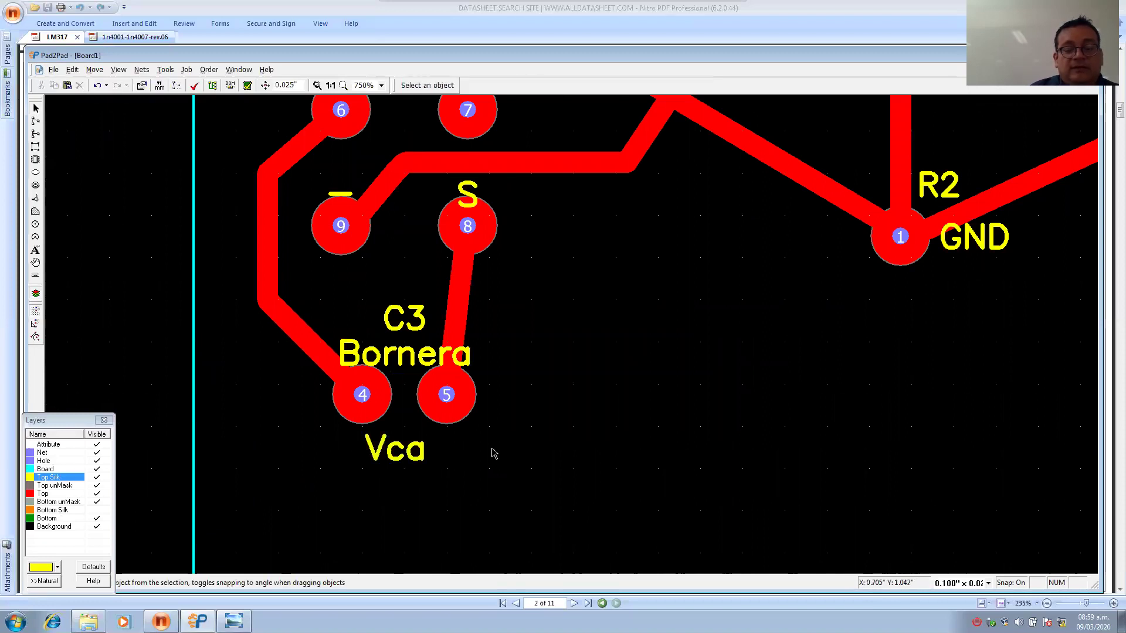
Review the routed board and compare its components and connections with the Fuente_Variable schematic in the Windows photo viewer.
scroll(558, 312, down, 5)
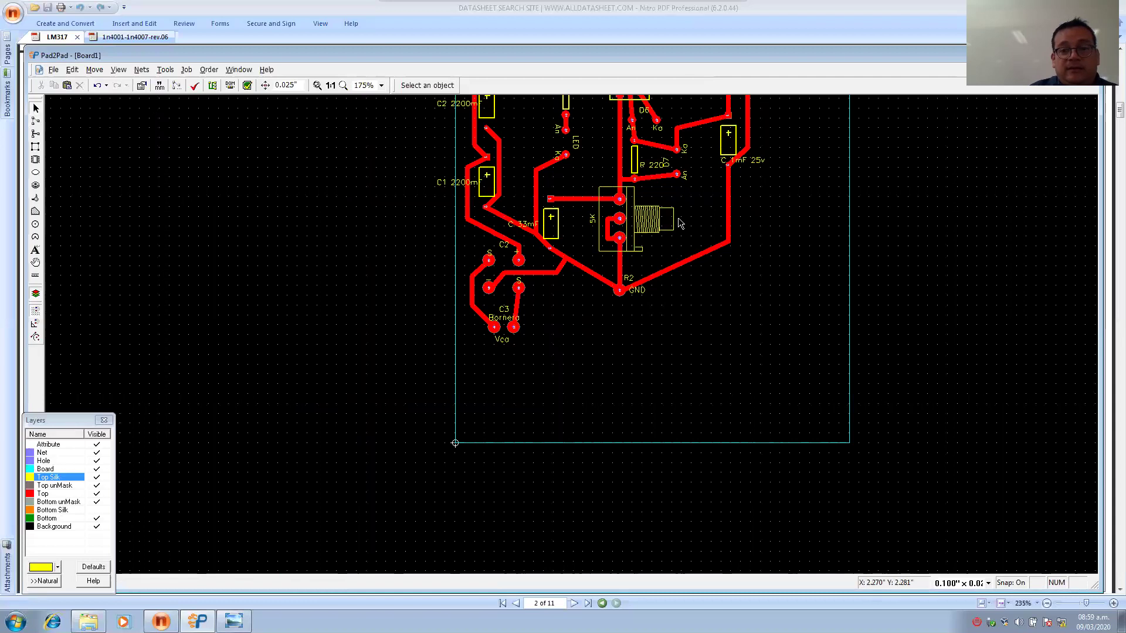
middle_drag(678, 219, 633, 330)
scroll(634, 334, up, 3)
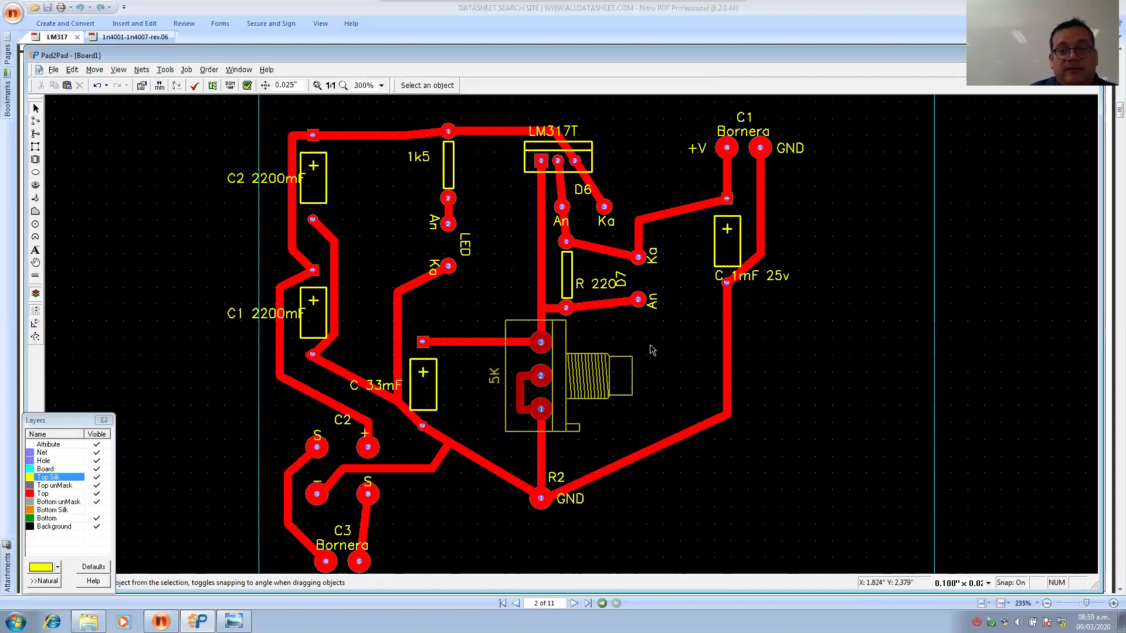
scroll(653, 350, down, 1)
scroll(694, 458, down, 1)
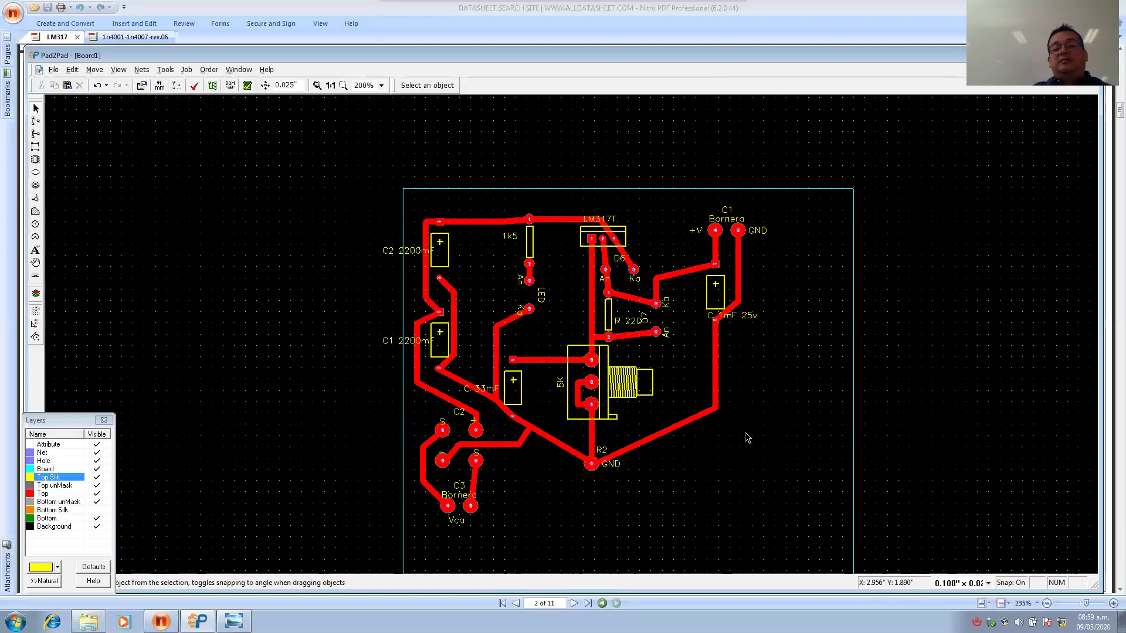
scroll(646, 392, up, 1)
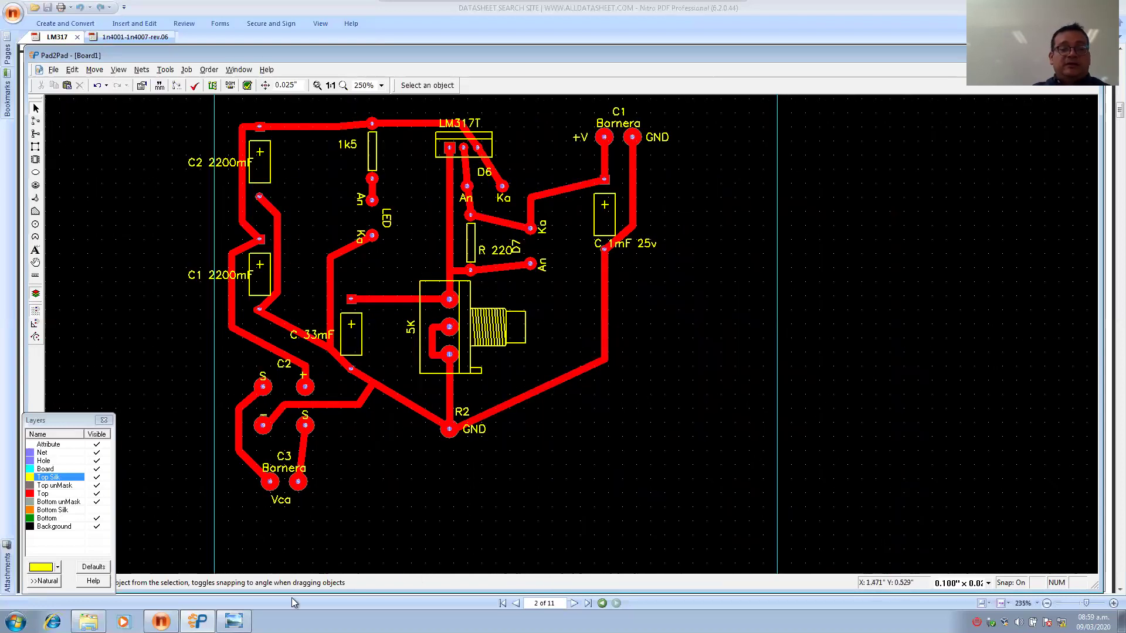
click(234, 620)
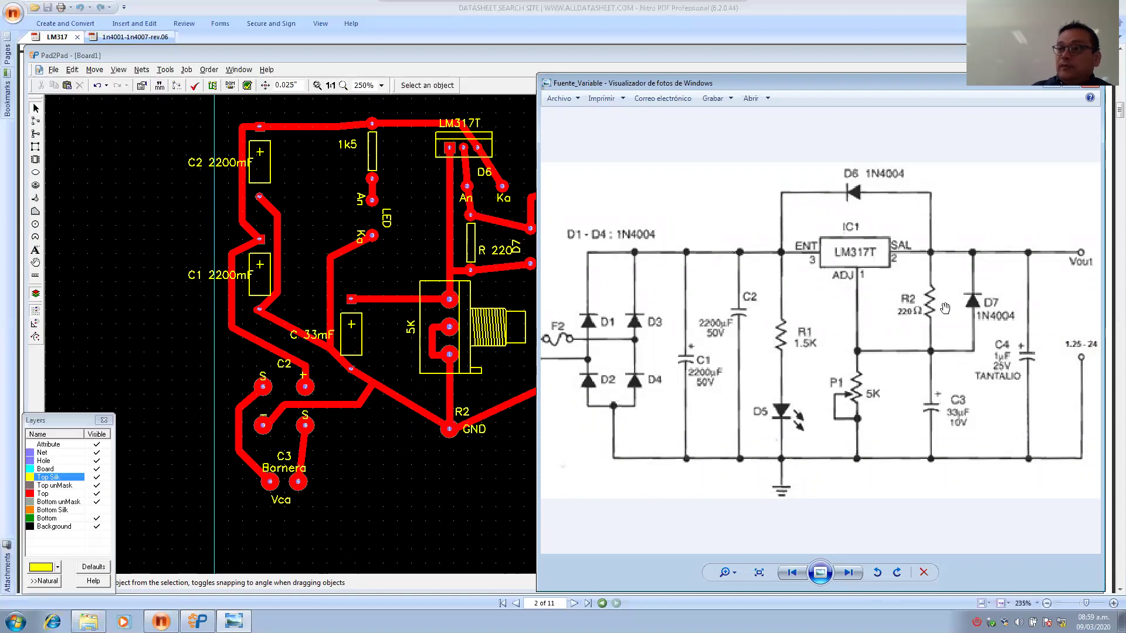
click(501, 296)
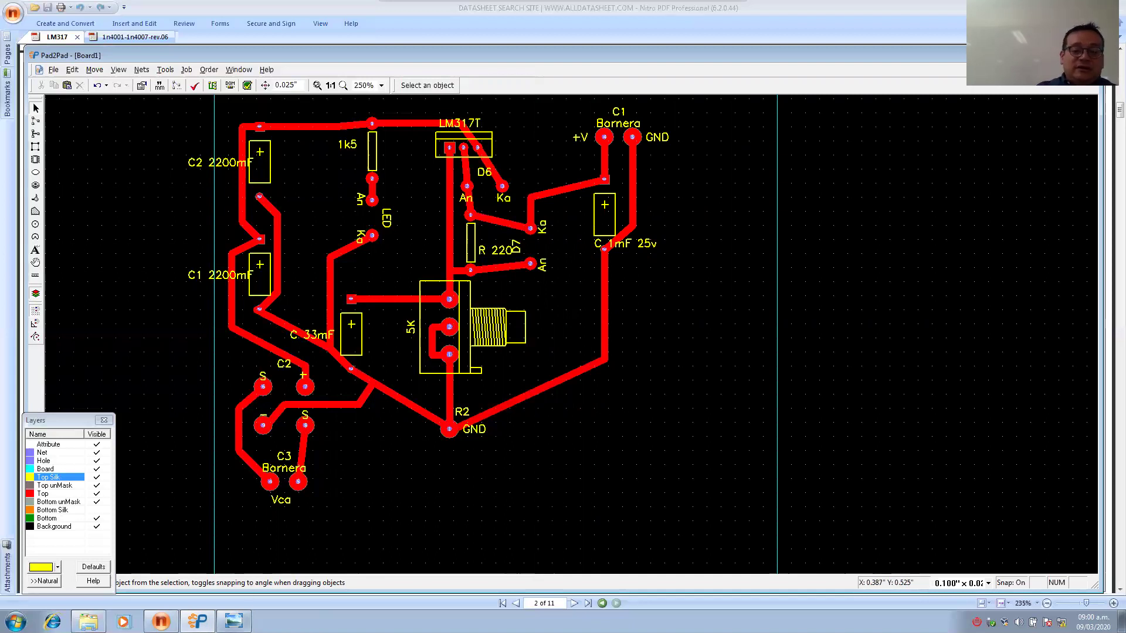
click(233, 621)
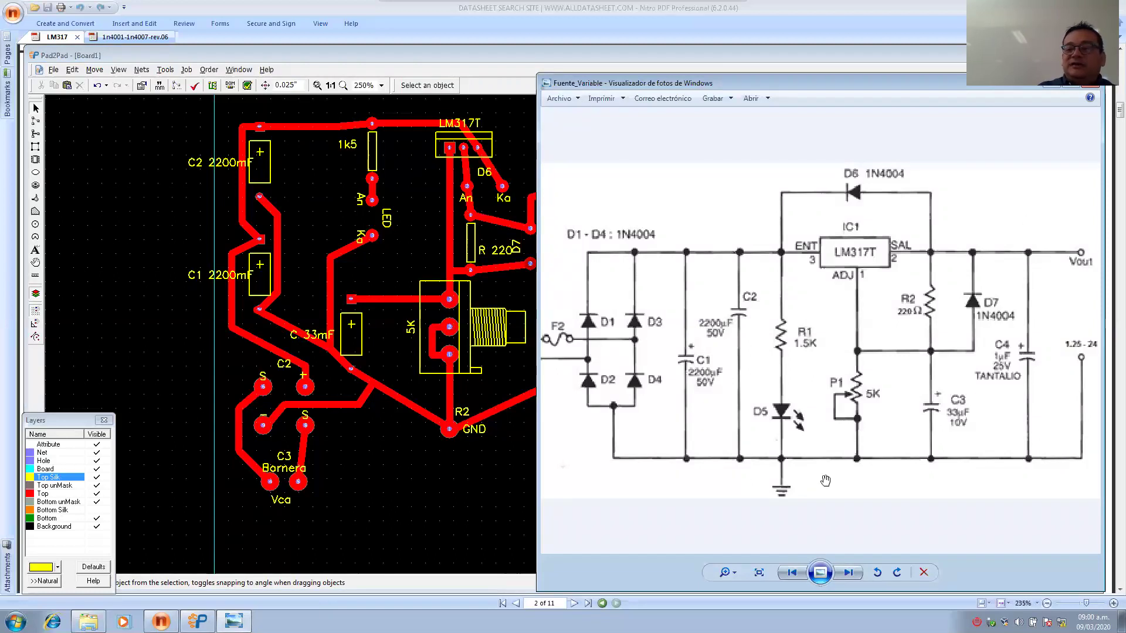
click(371, 268)
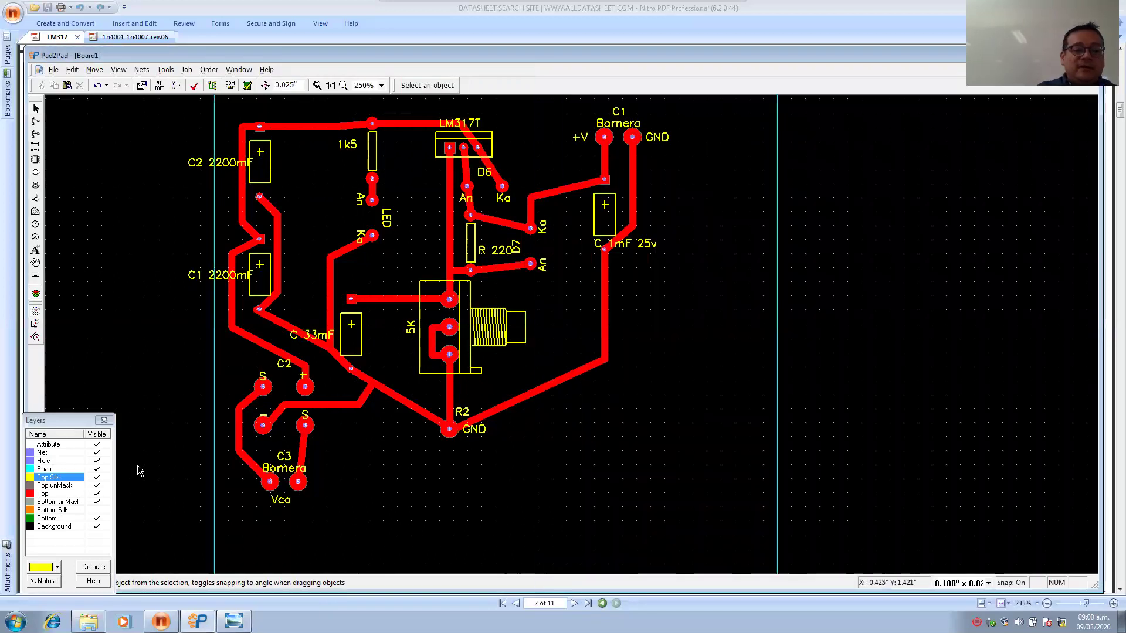
Toggle the Top Silk layer off and back on, and make the Bottom Silk layer visible.
click(97, 478)
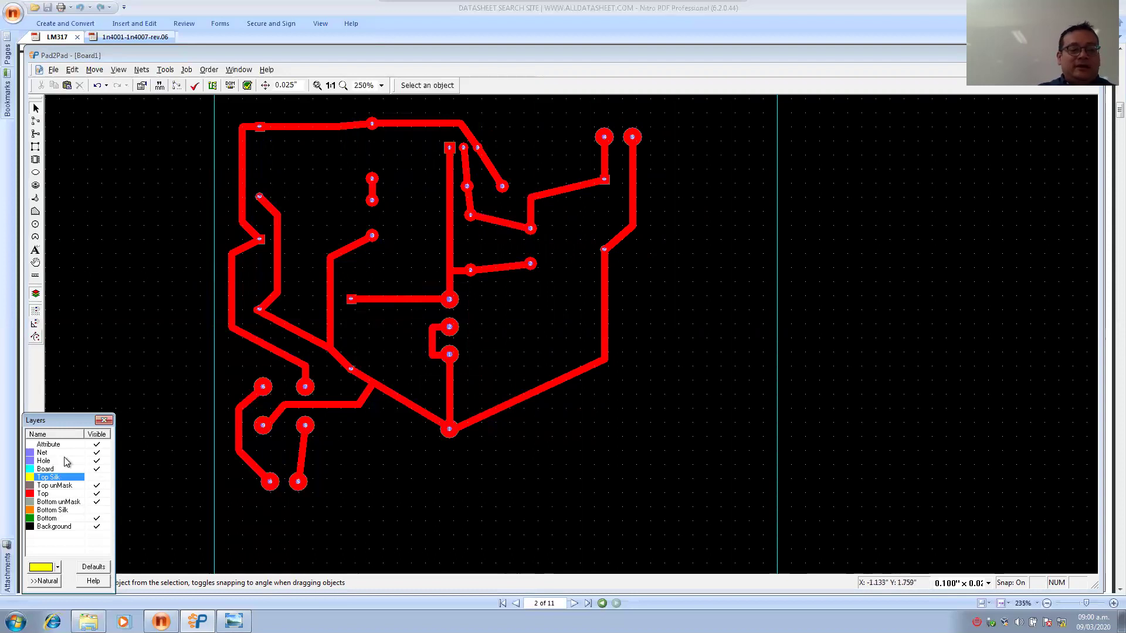
click(96, 478)
click(96, 511)
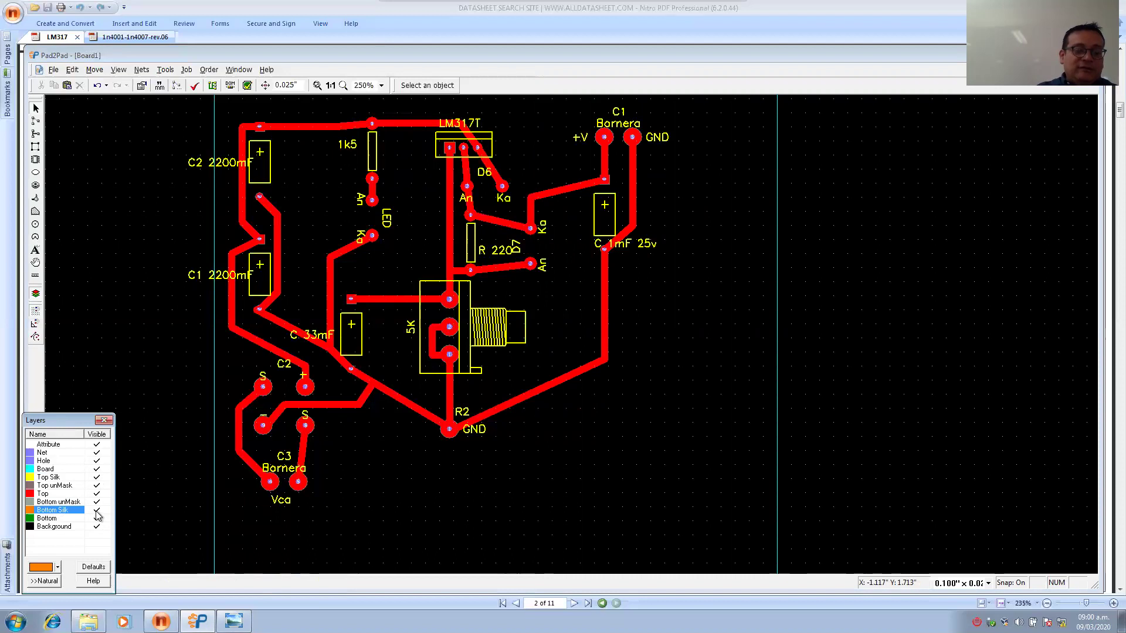